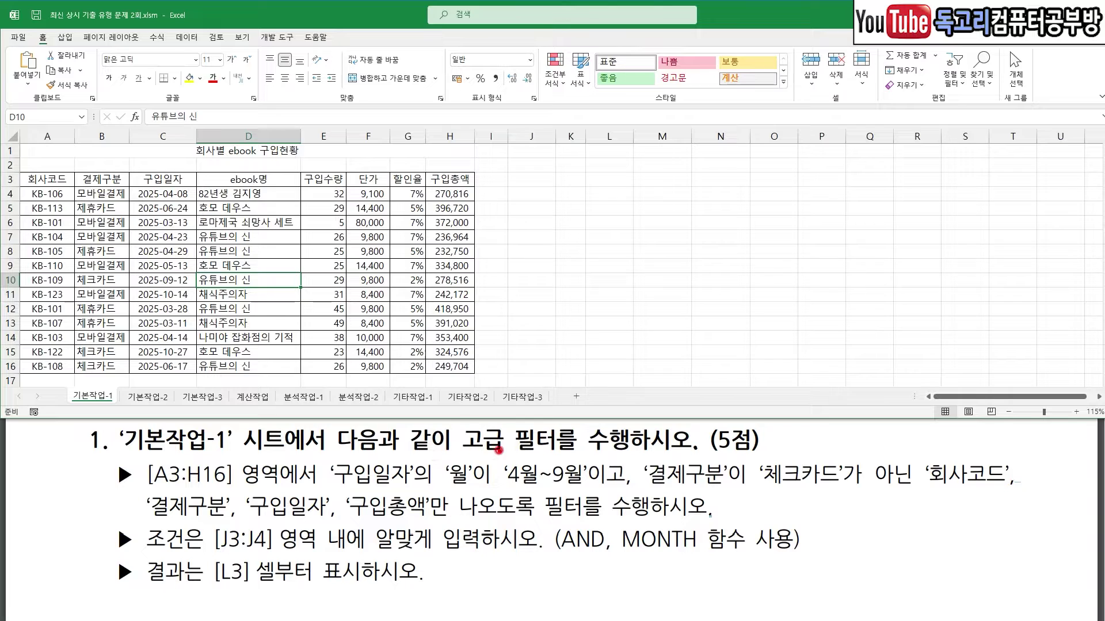
- Examine the advanced filter instructions for the month and payment conditions, required output fields, criteria range, result cell and functions
drag(471, 456, 555, 452)
drag(356, 489, 578, 487)
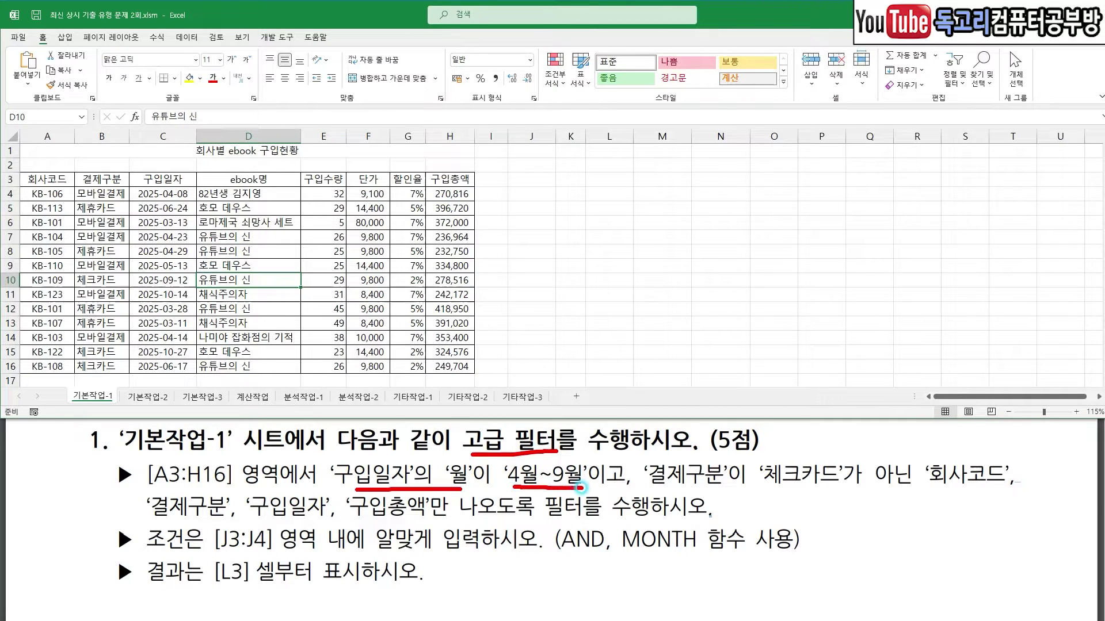
drag(669, 493, 1007, 501)
drag(171, 524, 286, 525)
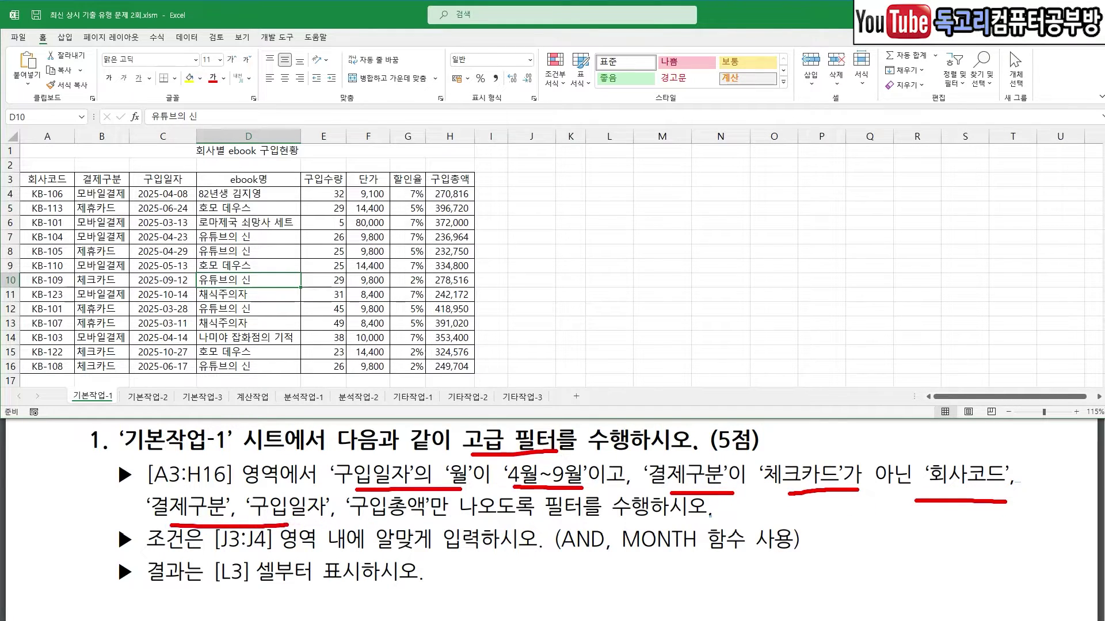
drag(368, 516, 452, 522)
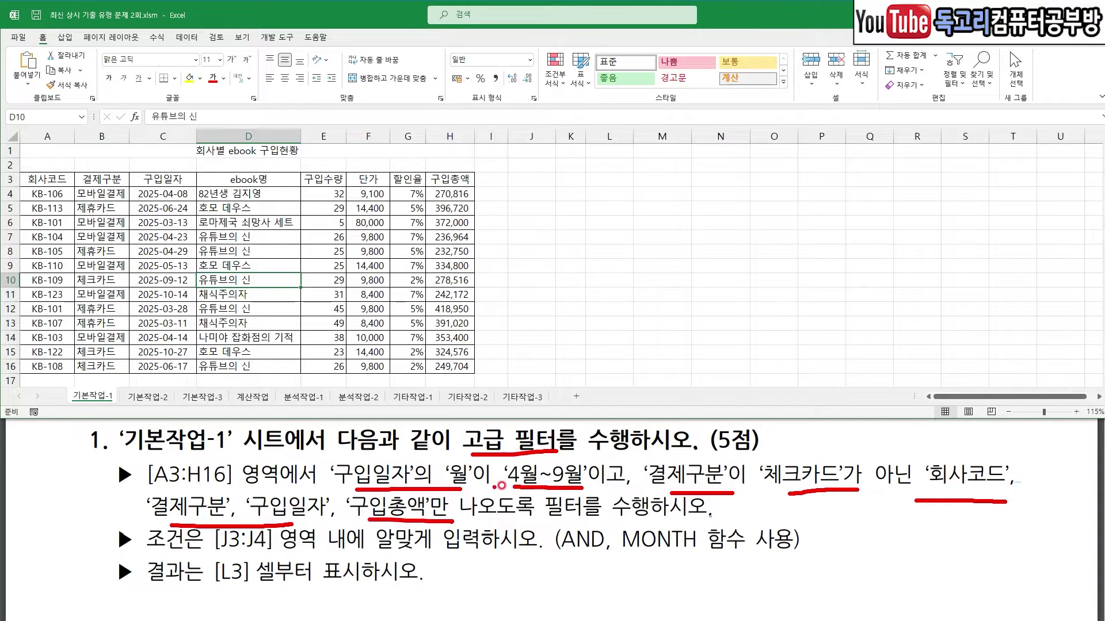
drag(212, 557, 242, 555)
drag(207, 597, 254, 597)
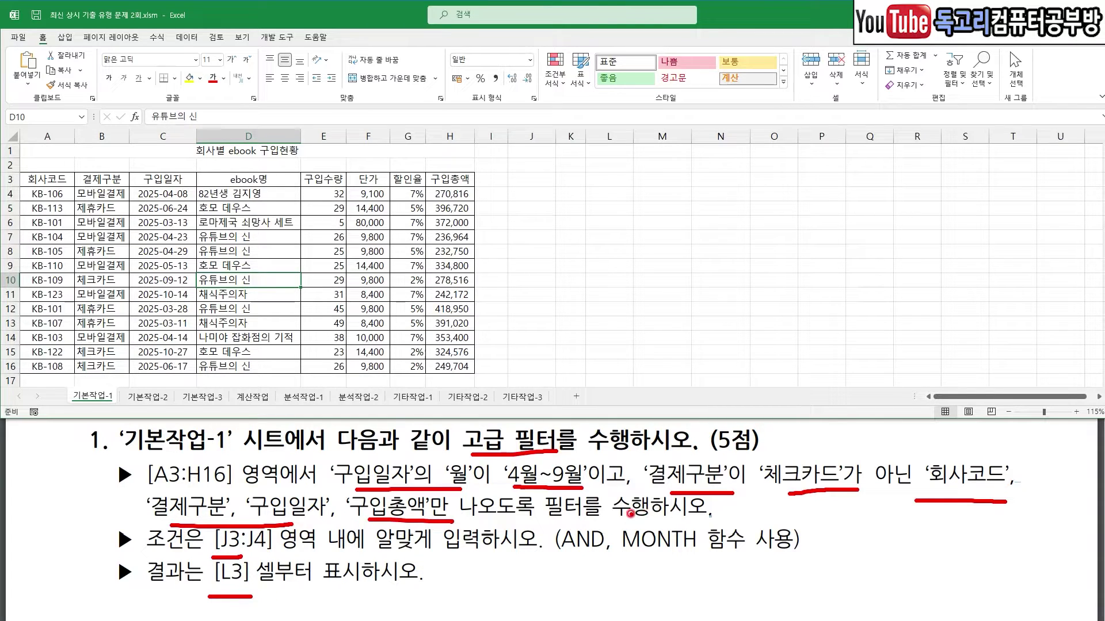
mouse_move(595, 442)
mouse_down()
mouse_move(603, 460)
mouse_move(635, 423)
mouse_up()
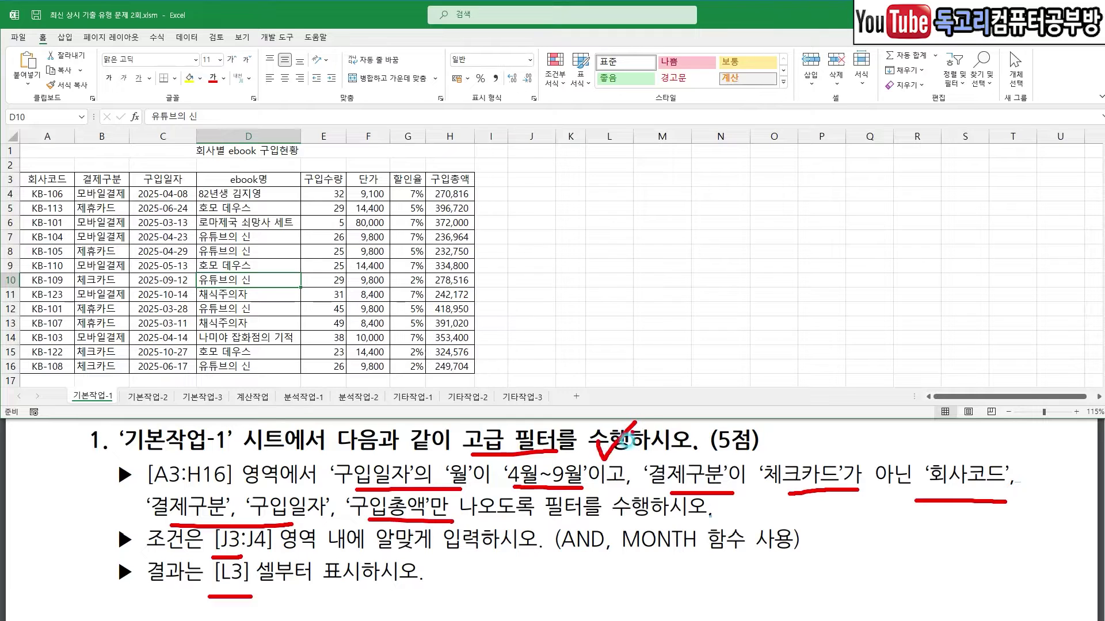
drag(565, 562, 588, 563)
mouse_move(537, 457)
mouse_down()
mouse_move(546, 476)
mouse_move(570, 440)
mouse_up()
drag(643, 562, 693, 562)
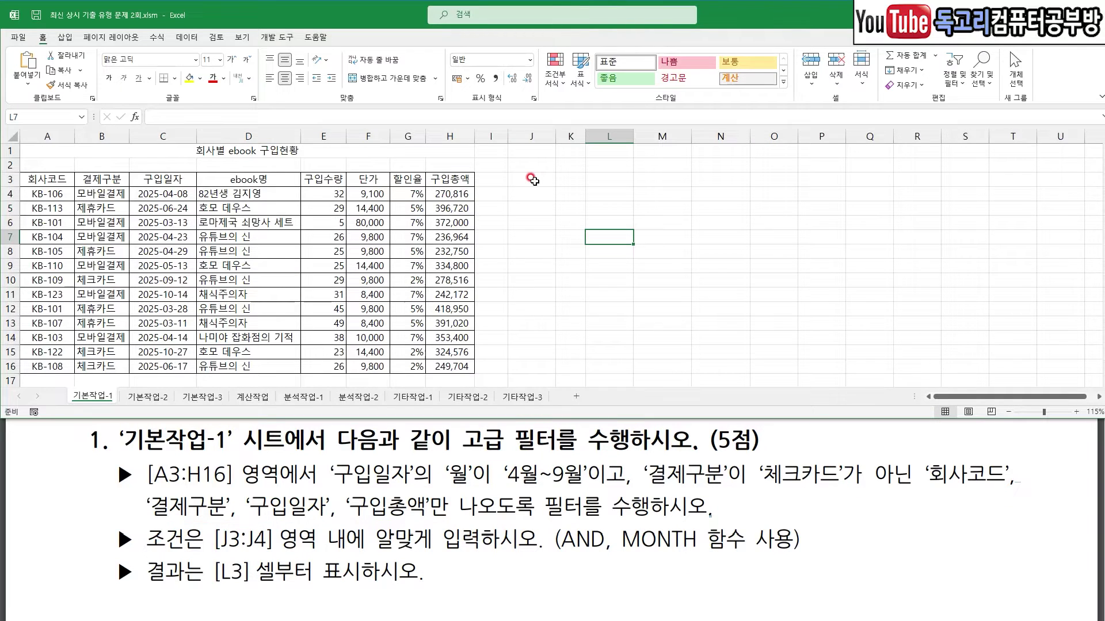
- Enter 조건 as the criteria header in cell J3
click(534, 181)
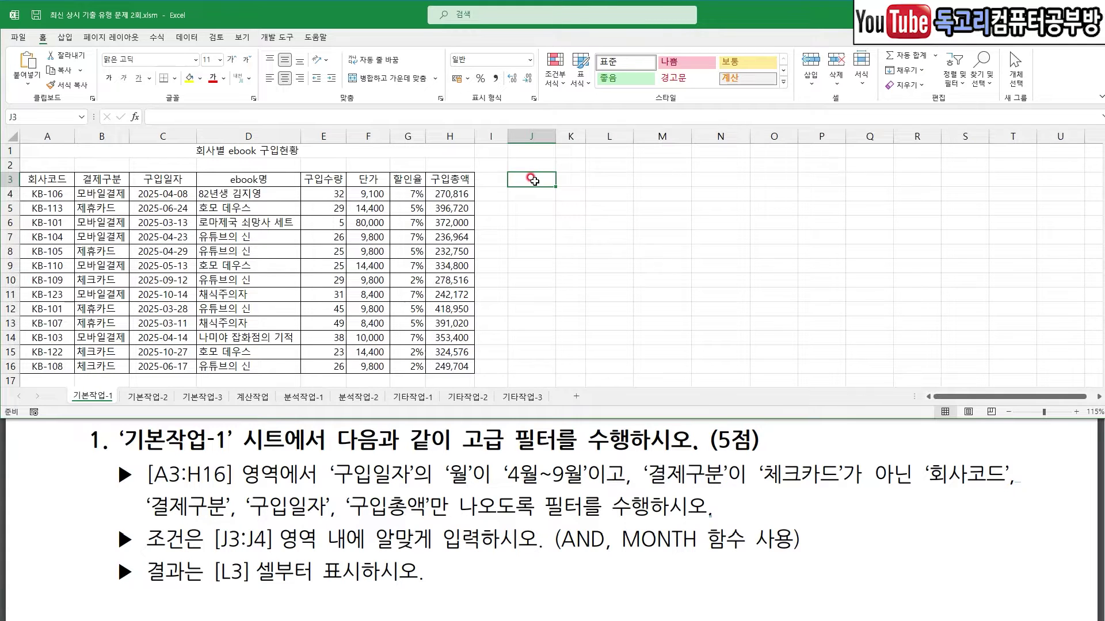
text(ㅈ고ㅓㄴ)
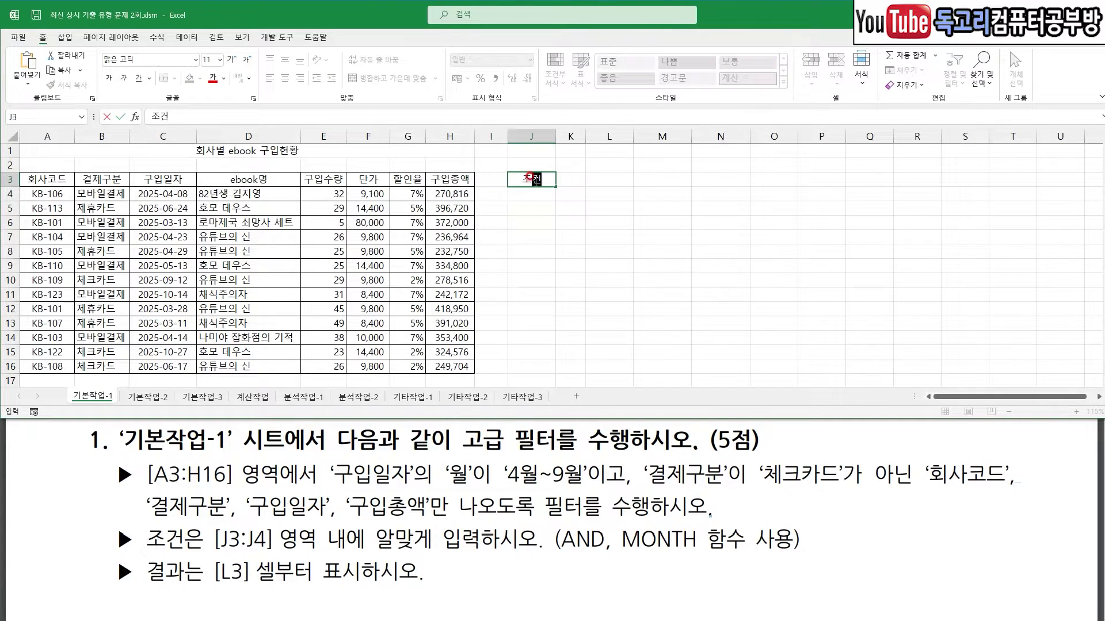
key(Return)
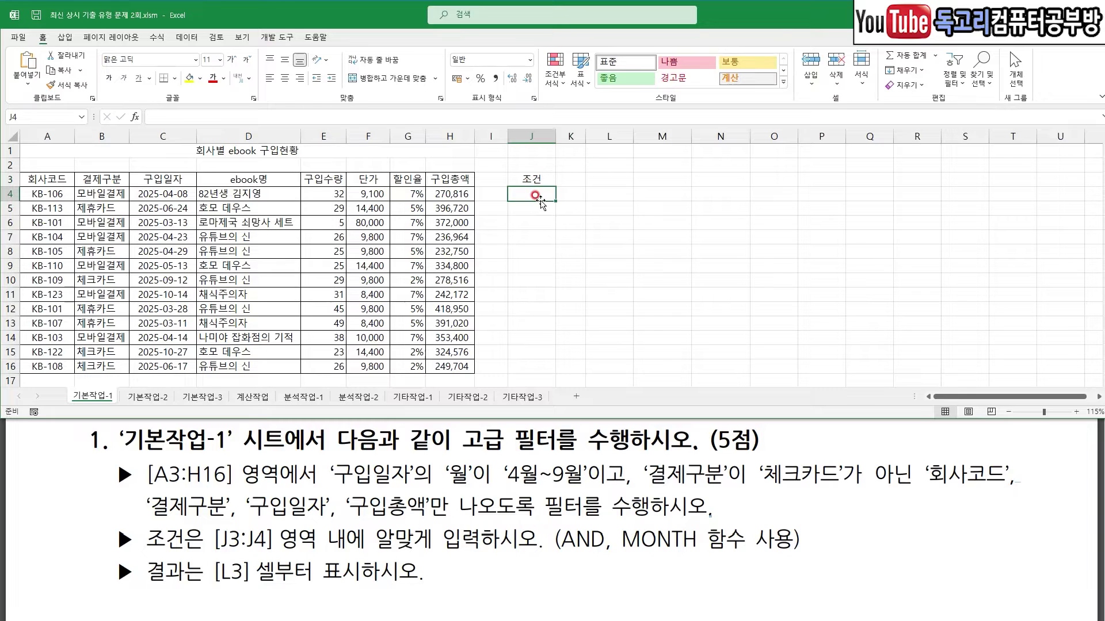
- Start an AND function in cell J4 with MONTH(C4)>=4 as its first logical argument
double_click(539, 199)
text(=AND()
click(133, 118)
drag(190, 232, 188, 231)
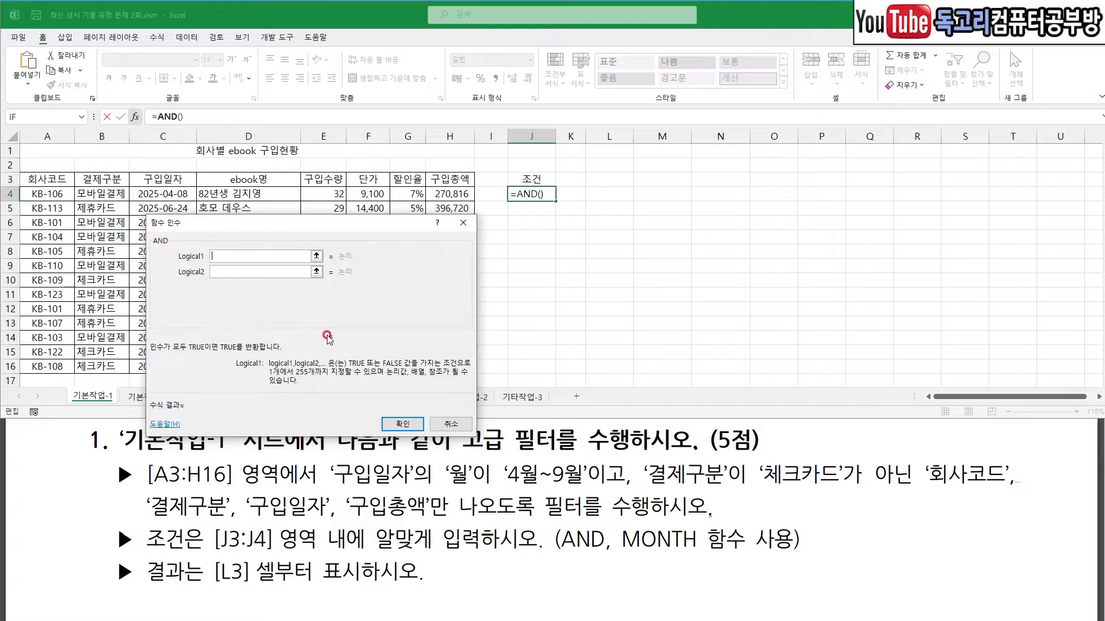
text(MONTH()
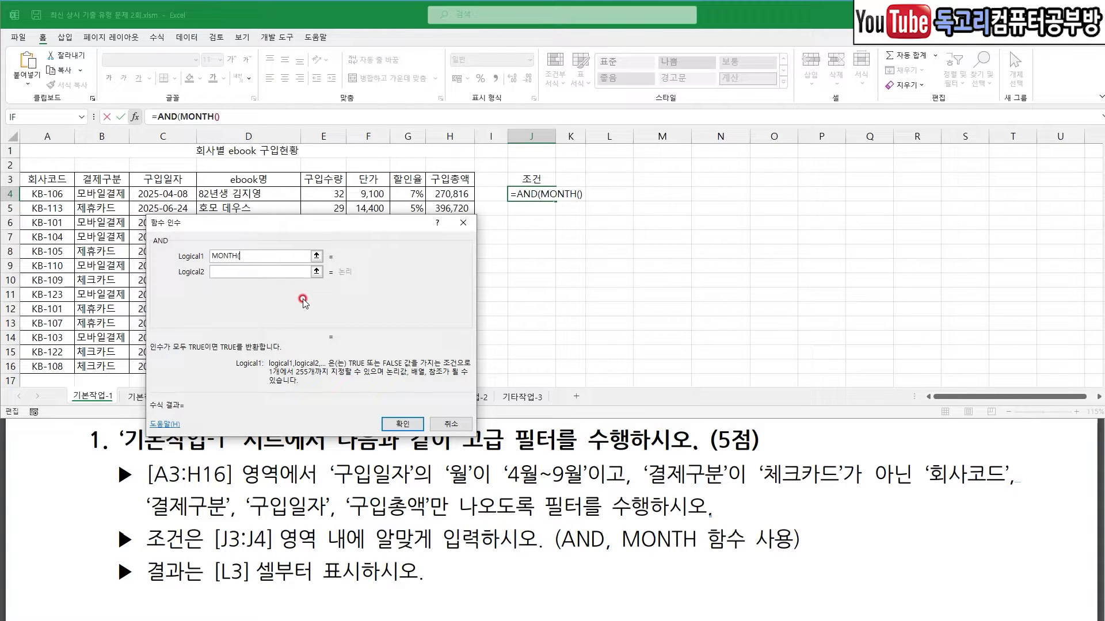
click(175, 196)
text()>)
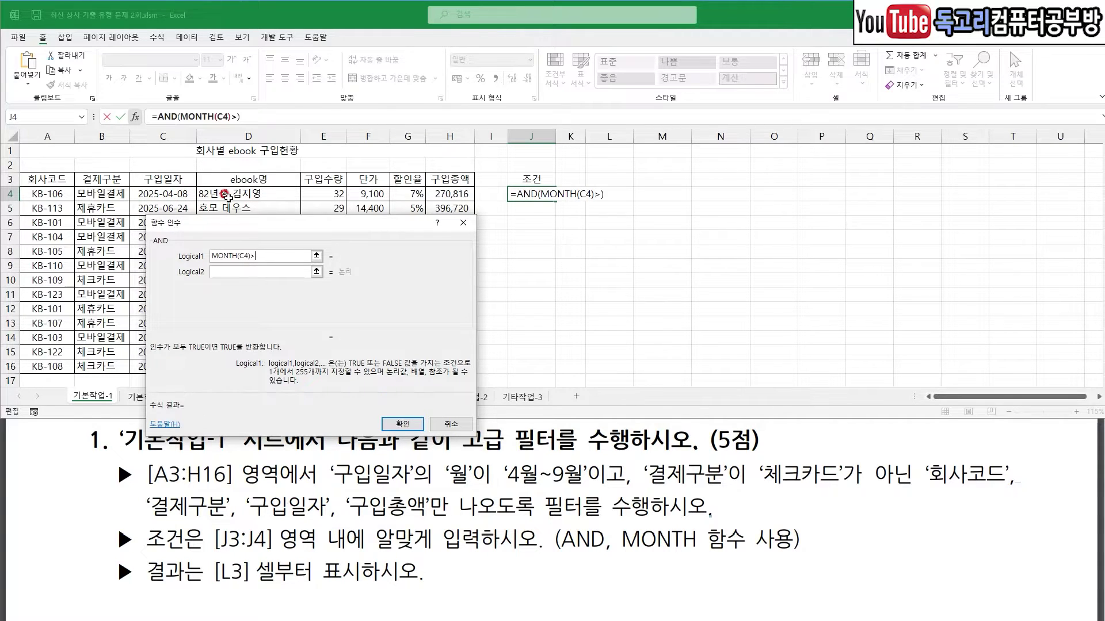
text(=4)
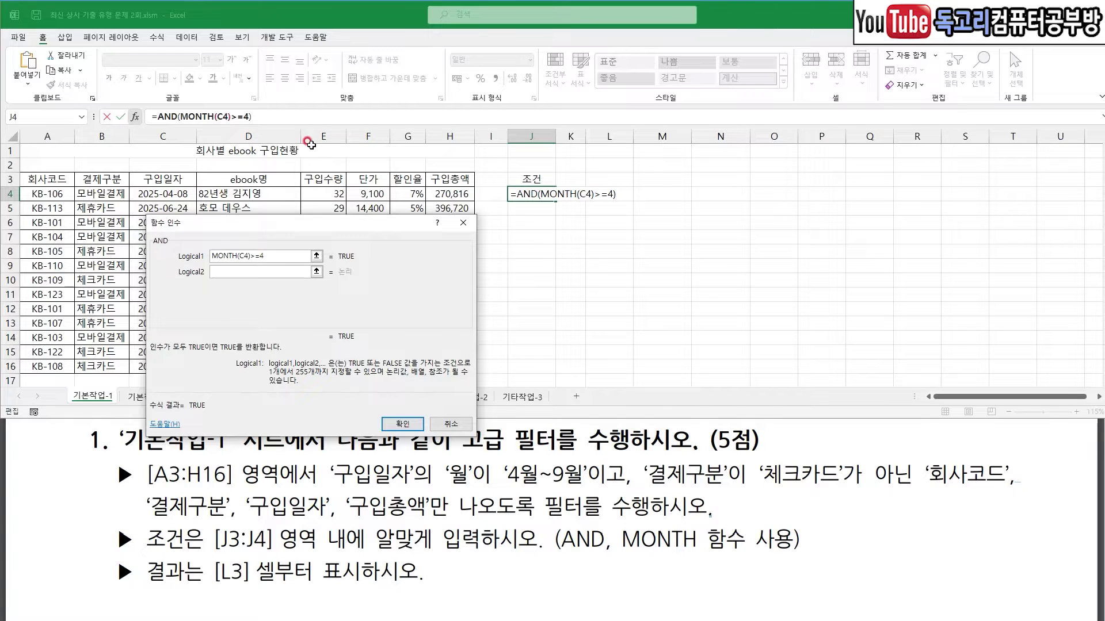
- Set the AND function's second logical argument to MONTH(C4)<=9
click(257, 272)
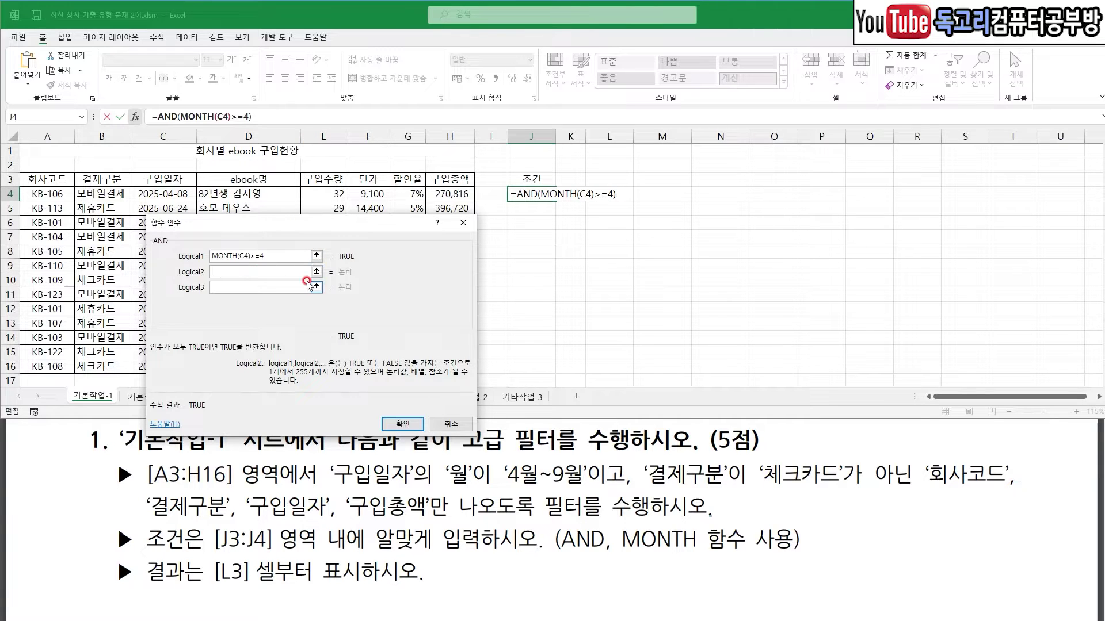
text(MONTH)
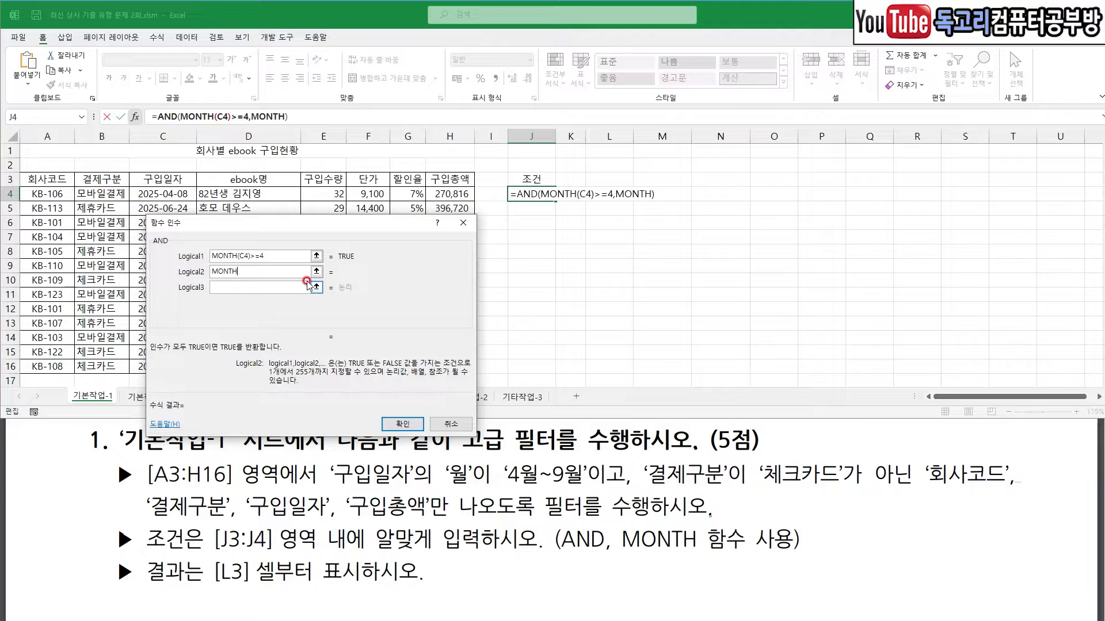
text(()
click(156, 195)
text()<)
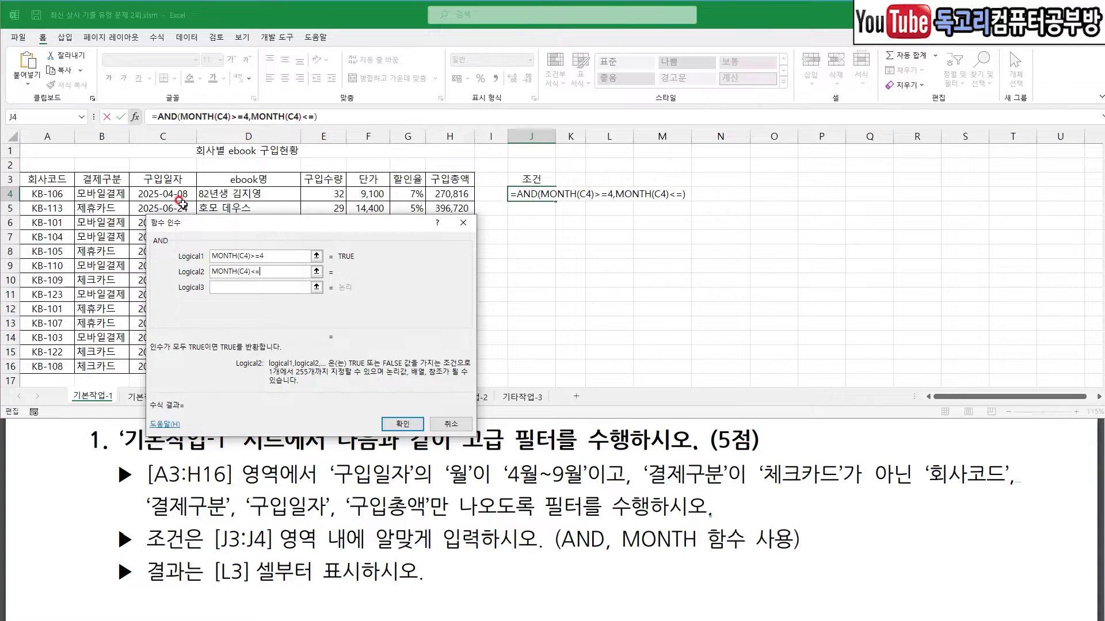
text(=9)
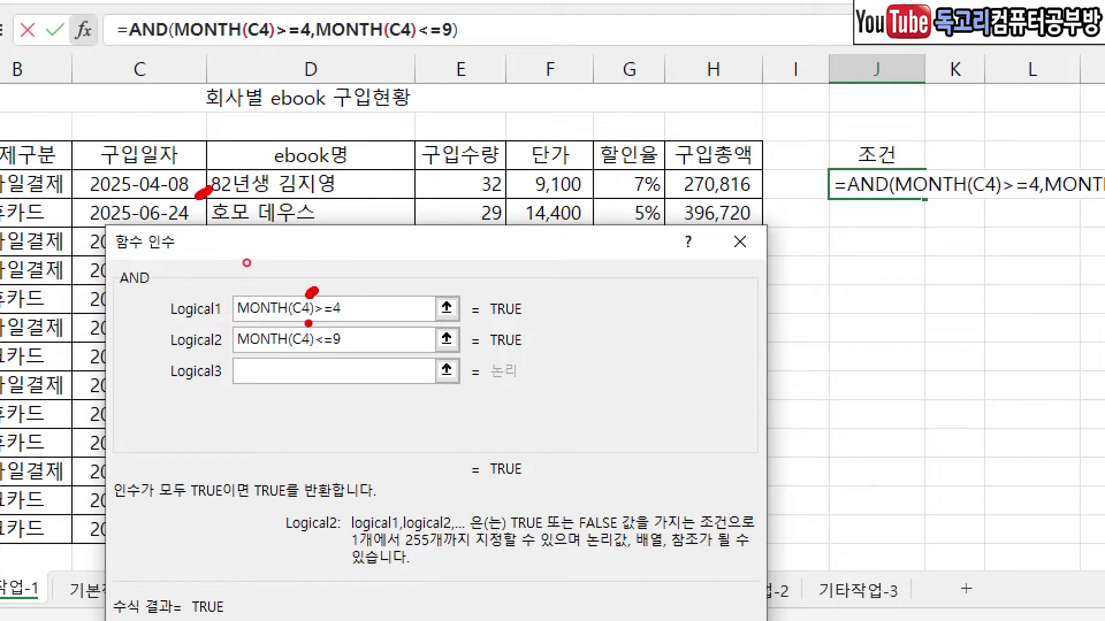
drag(364, 294, 342, 358)
click(345, 369)
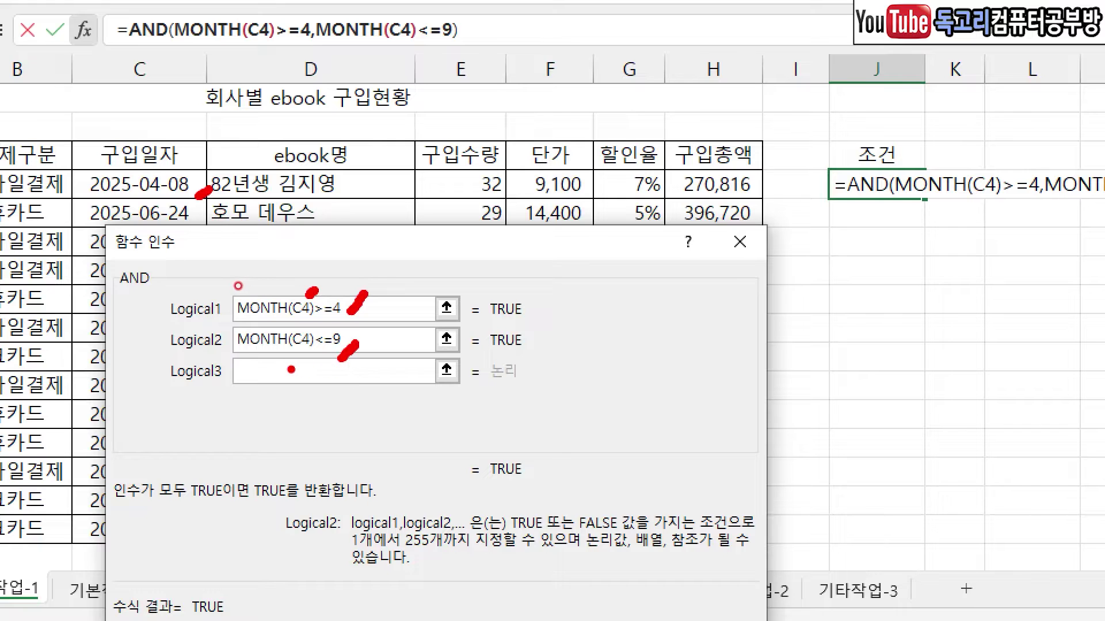
drag(237, 364, 269, 369)
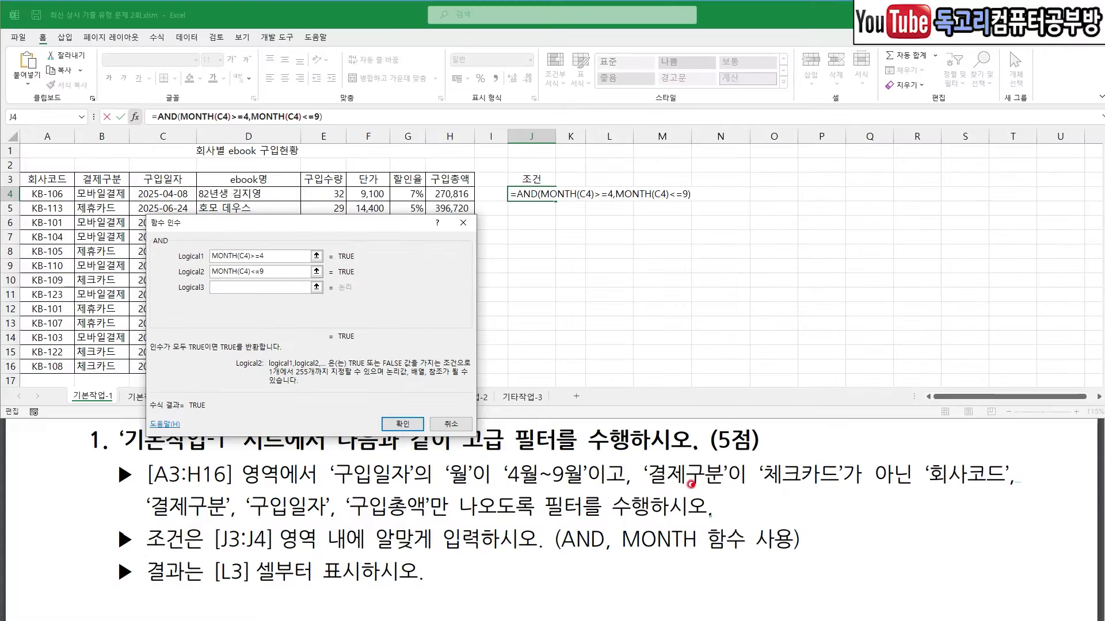
drag(656, 488, 720, 489)
drag(801, 490, 883, 491)
key(Escape)
- Set the third logical argument to B4<>"체크카드" and complete the AND formula in J4
click(228, 287)
click(101, 195)
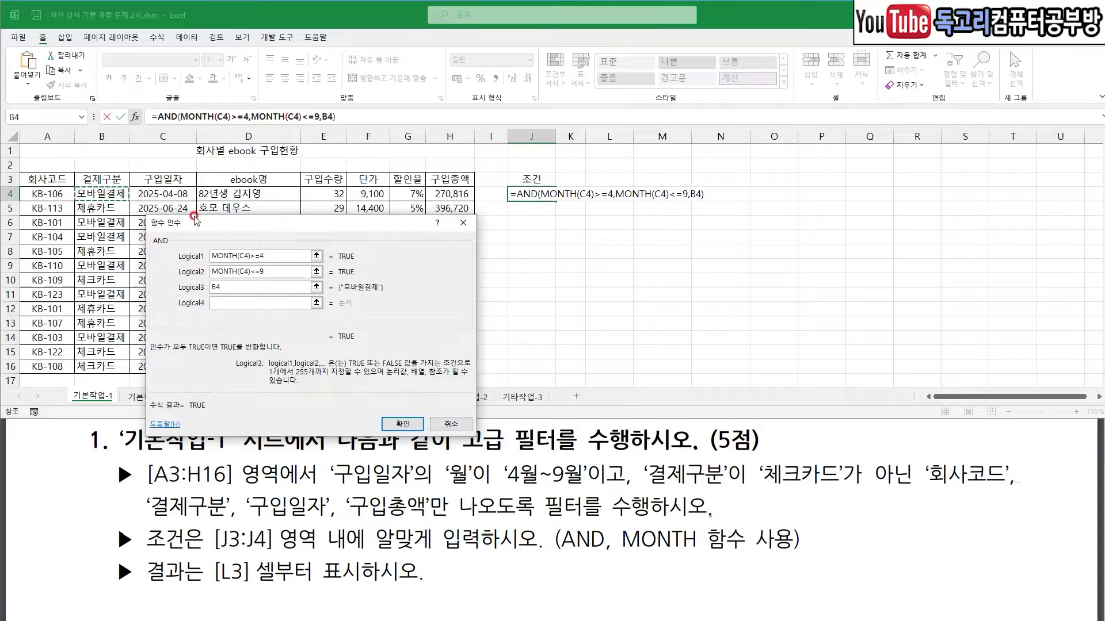
text(<)
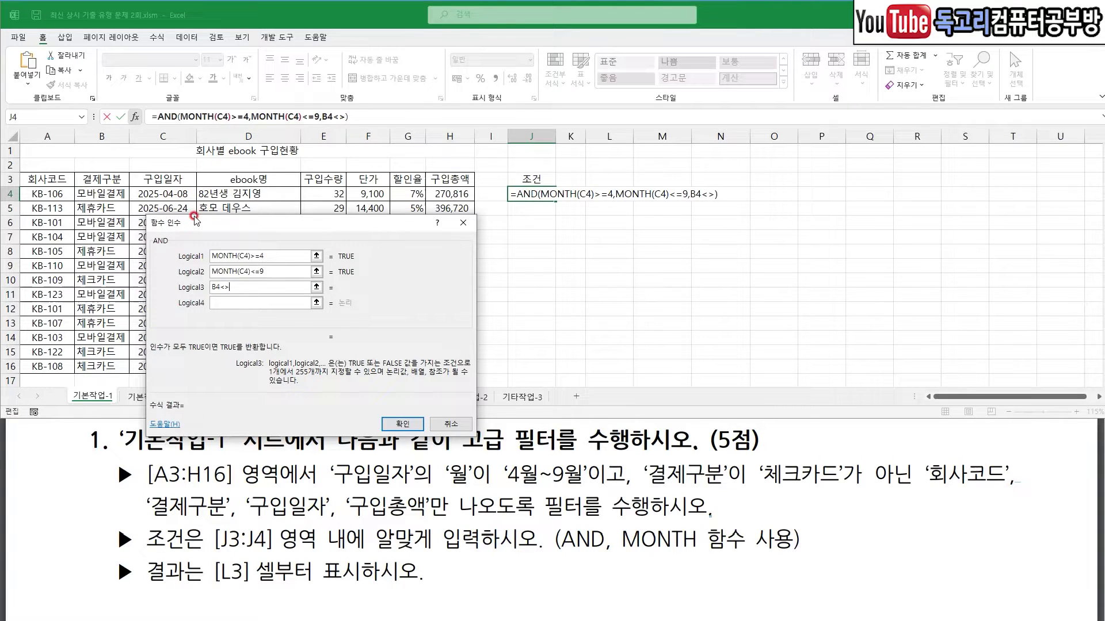
text(>"체크카드")
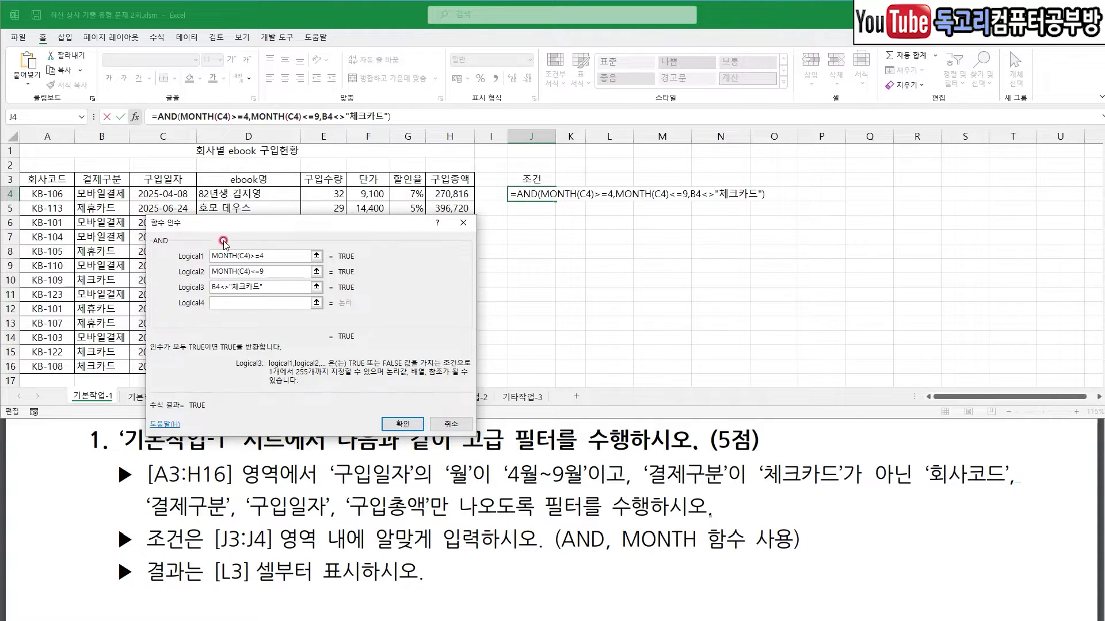
click(404, 425)
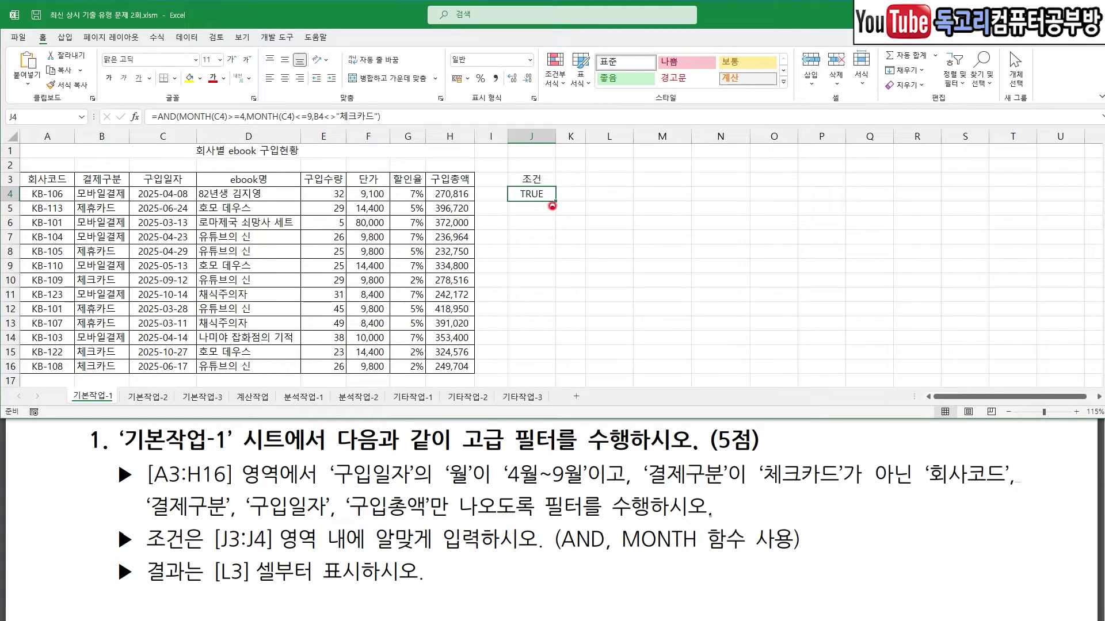
drag(563, 194, 538, 213)
drag(938, 496, 1024, 492)
drag(120, 526, 424, 535)
mouse_move(248, 577)
mouse_down()
mouse_move(220, 553)
mouse_move(257, 580)
mouse_up()
key(Escape)
click(57, 180)
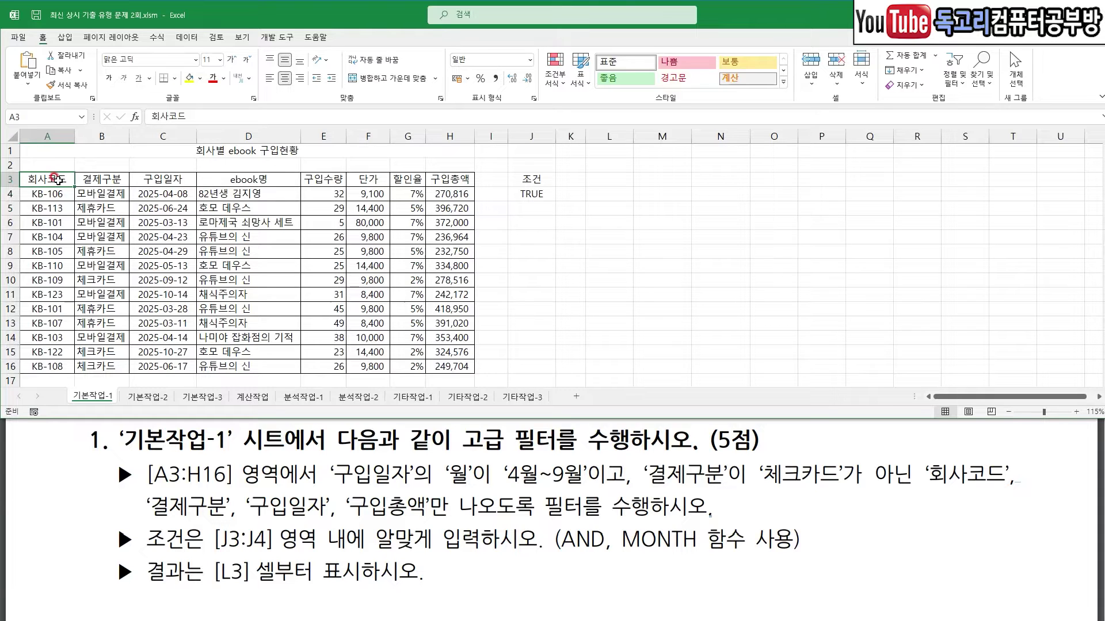
ctrl+click(108, 182)
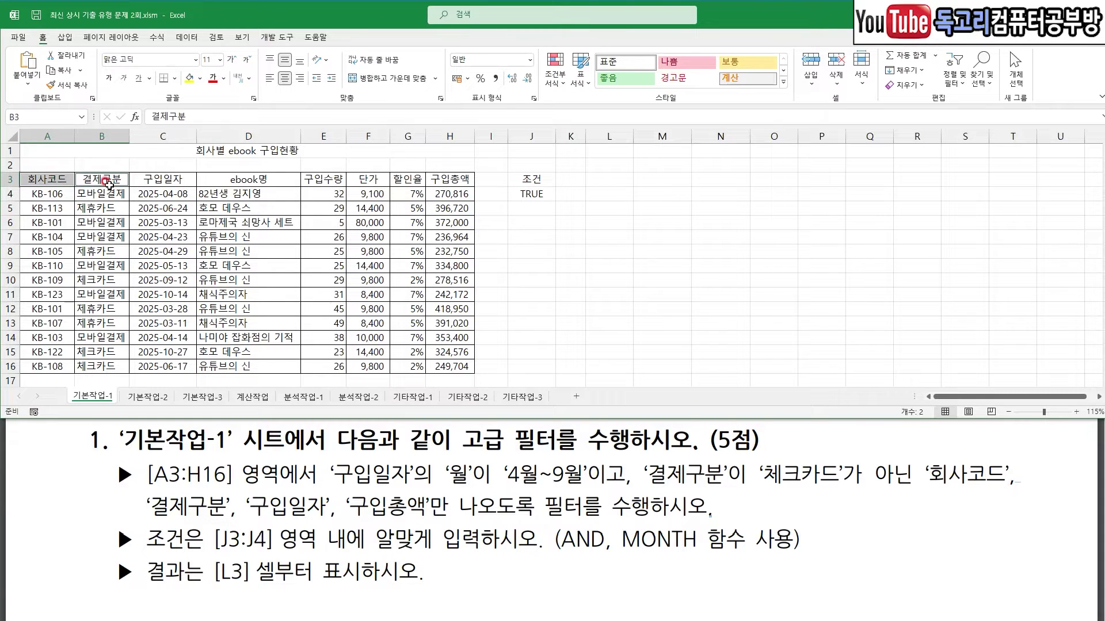
ctrl+click(160, 187)
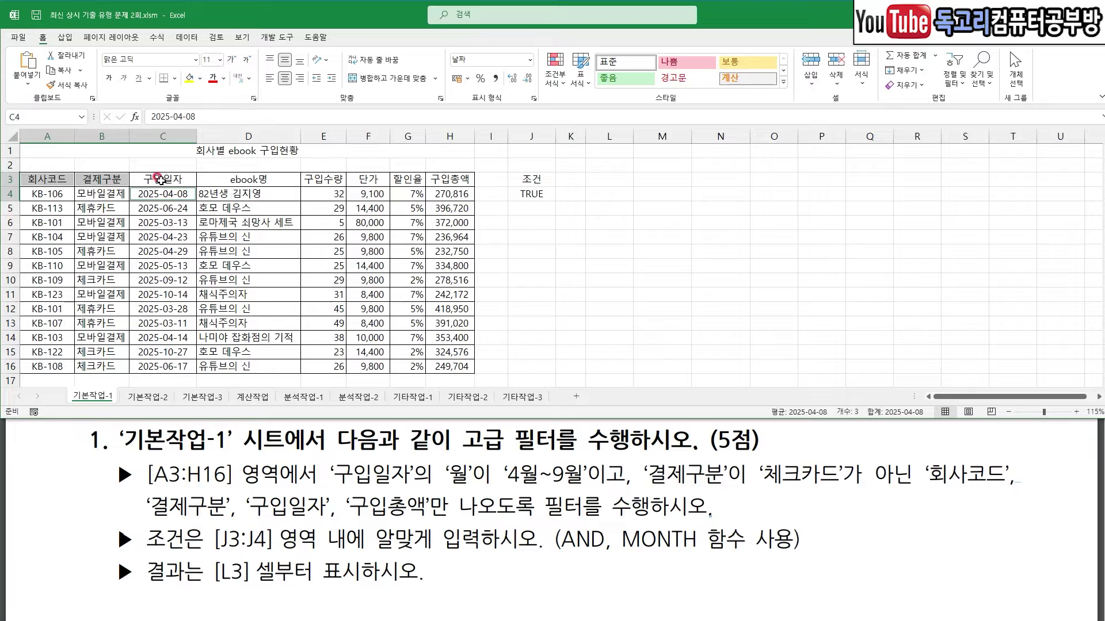
ctrl+click(159, 180)
ctrl+click(436, 181)
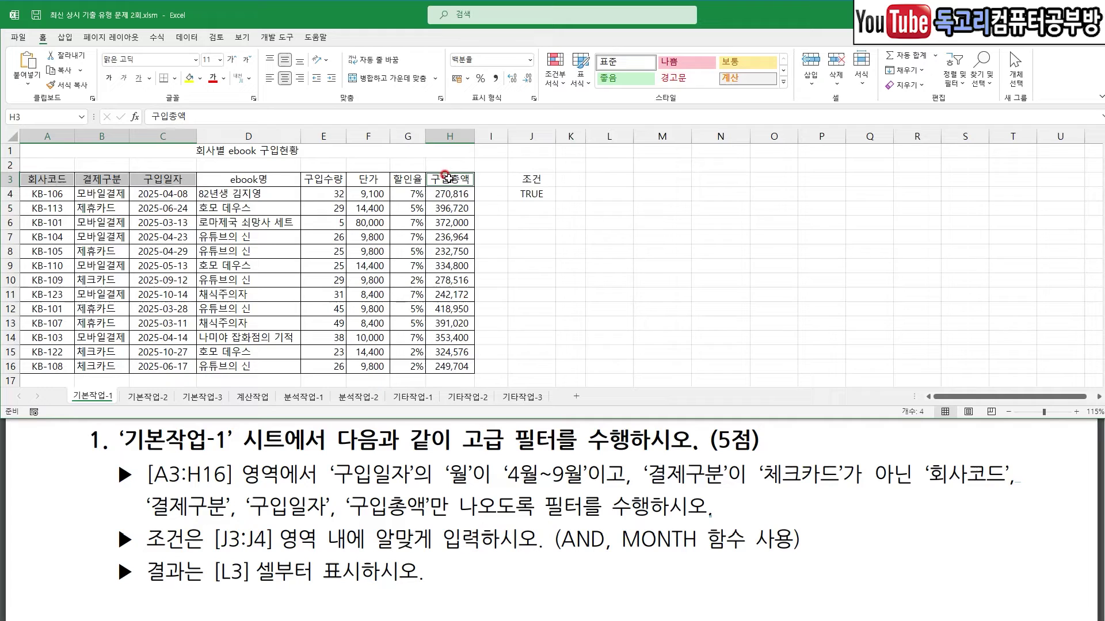
- Copy the 회사코드, 결제구분, 구입일자 and 구입총액 headers from row 3 to the cells starting at L3
click(45, 178)
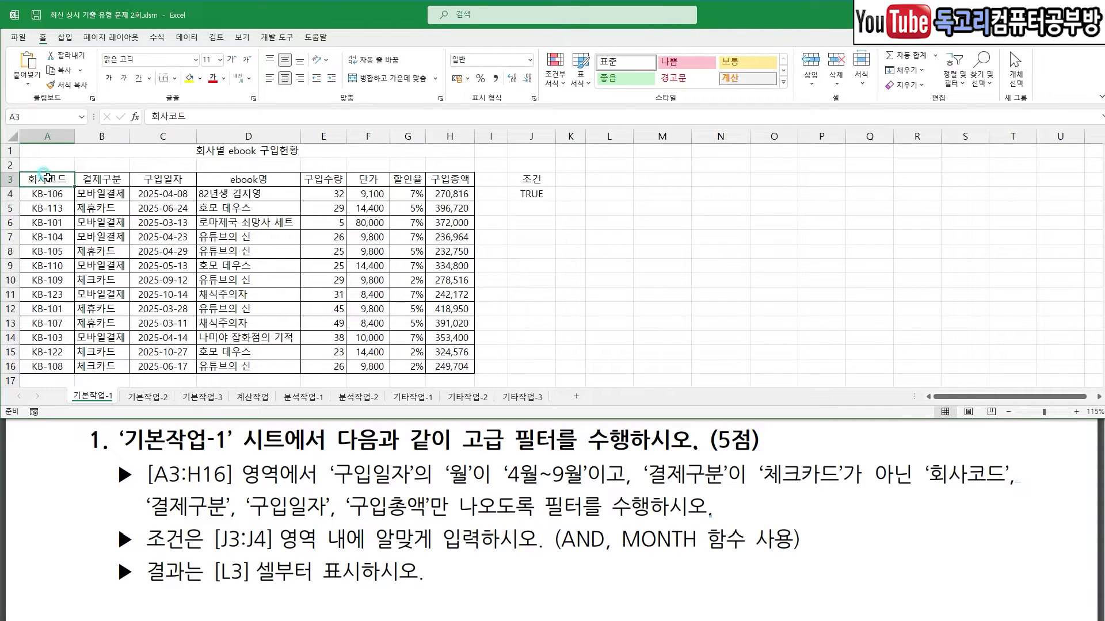
ctrl+click(112, 179)
ctrl+click(157, 179)
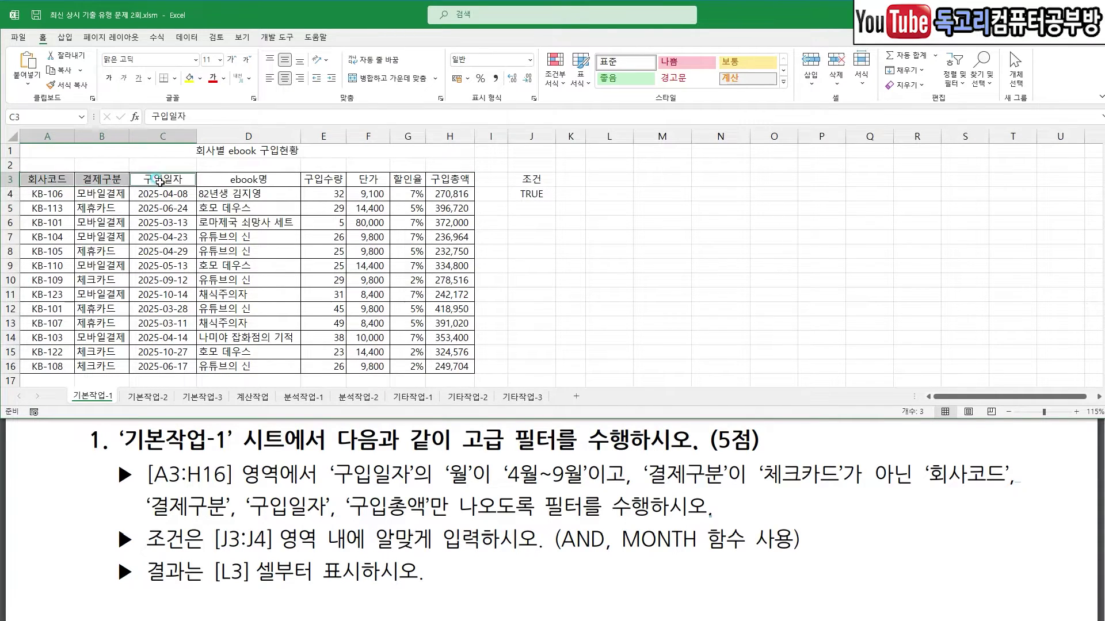
ctrl+click(448, 179)
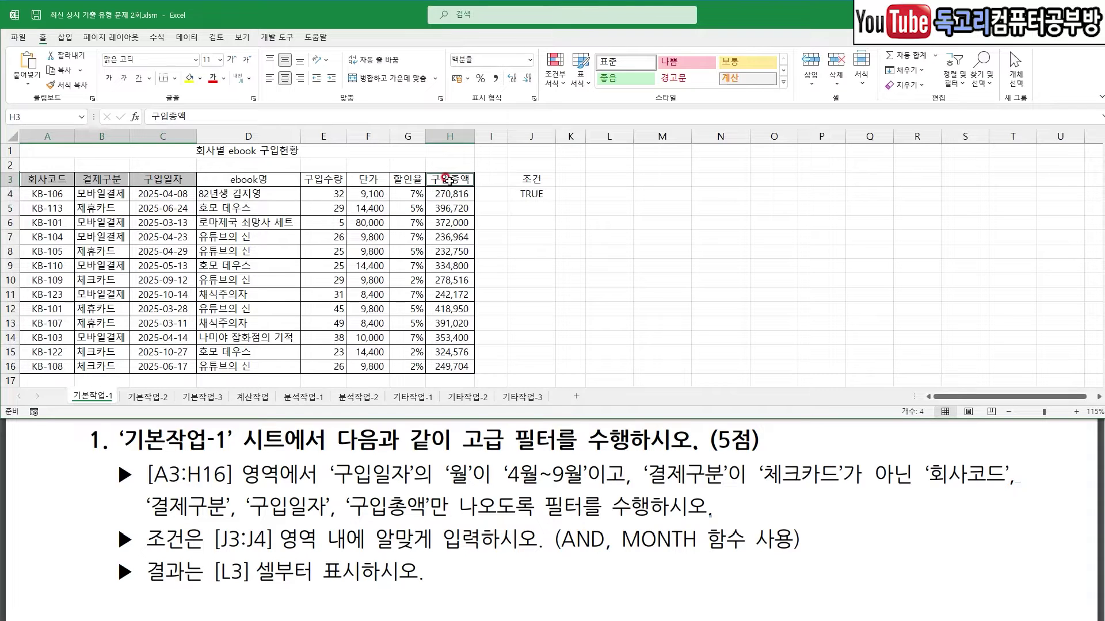
key(ctrl+c)
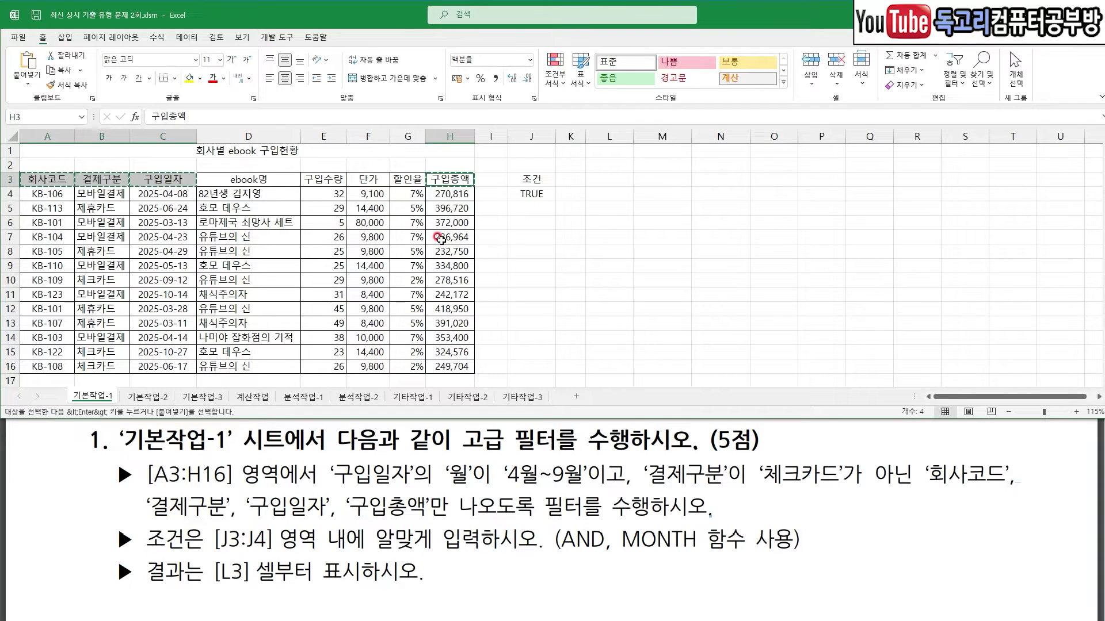
click(614, 181)
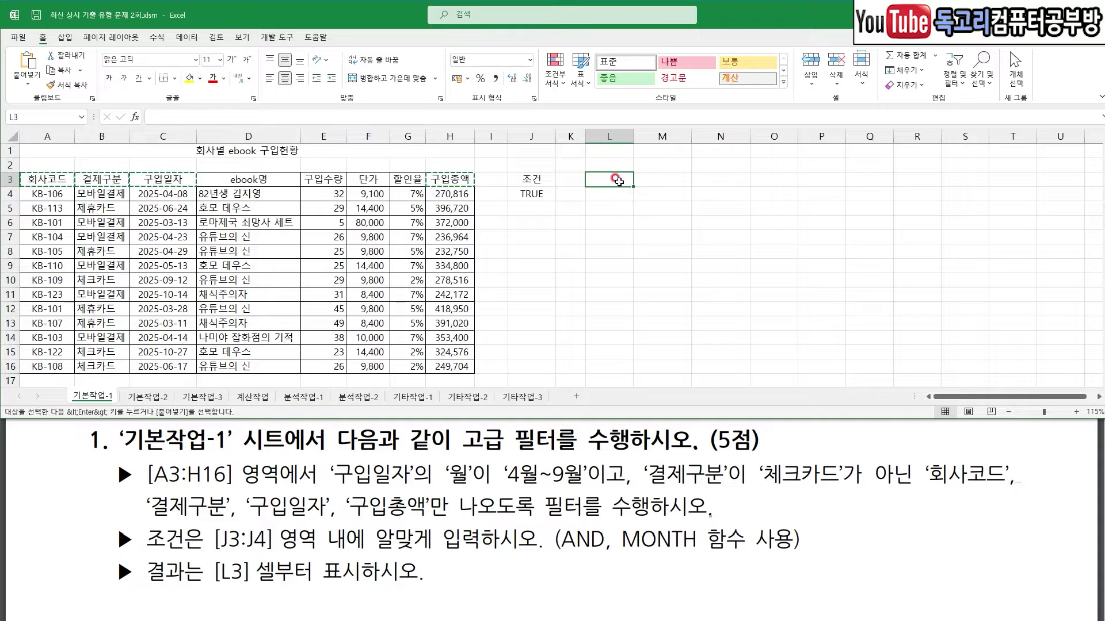
key(ctrl+v)
click(804, 266)
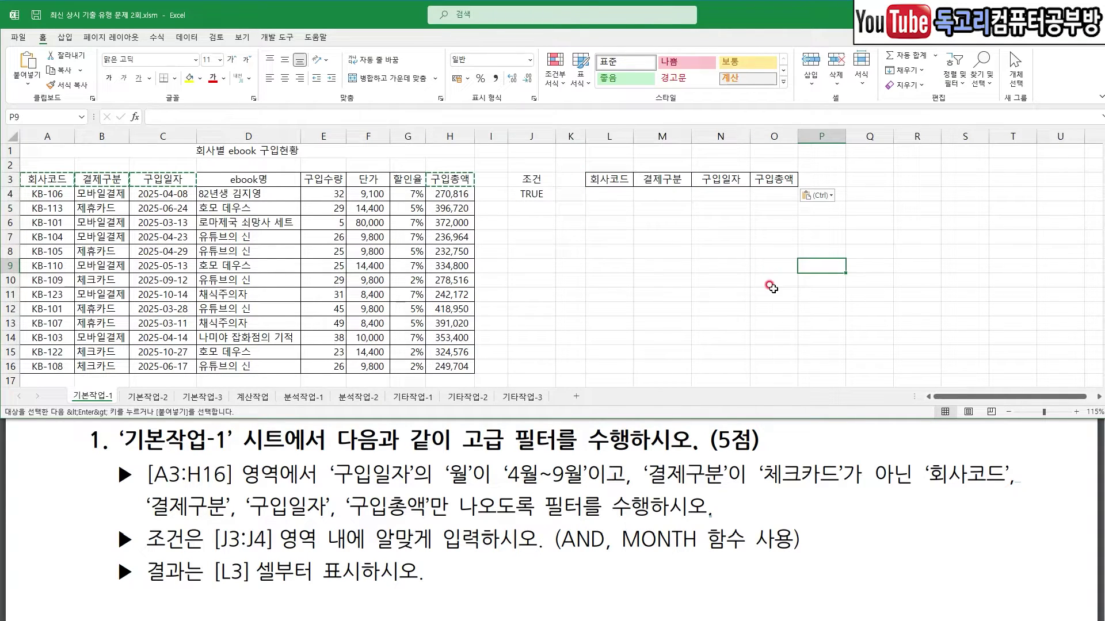
key(Escape)
- Start an advanced filter that copies its results to another location (다른 장소에 복사)
click(188, 37)
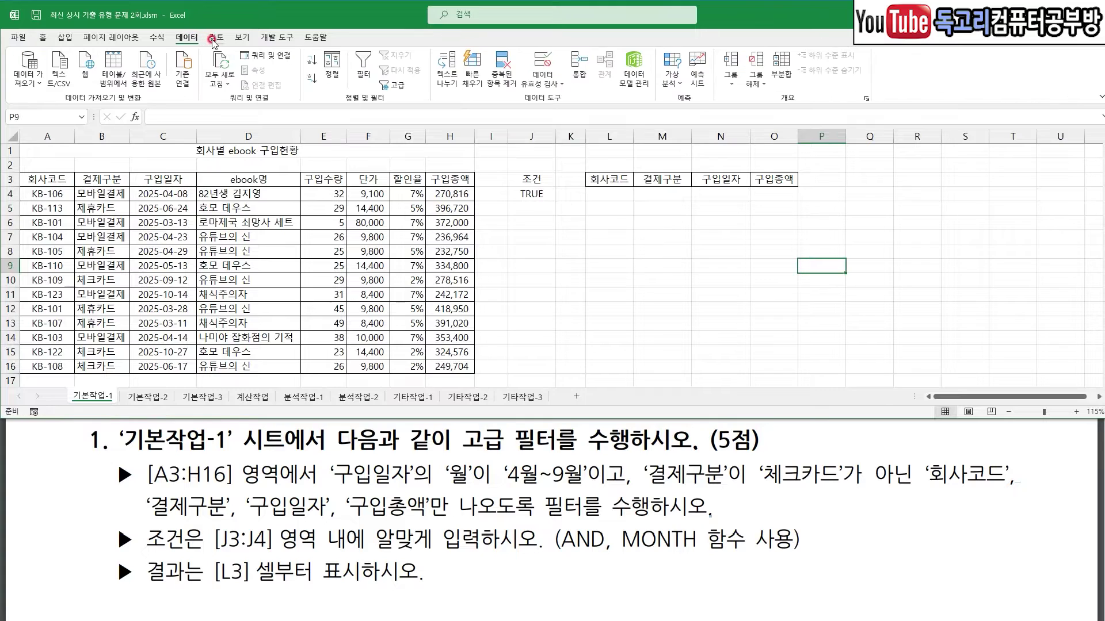
drag(222, 25, 176, 68)
drag(432, 74, 389, 114)
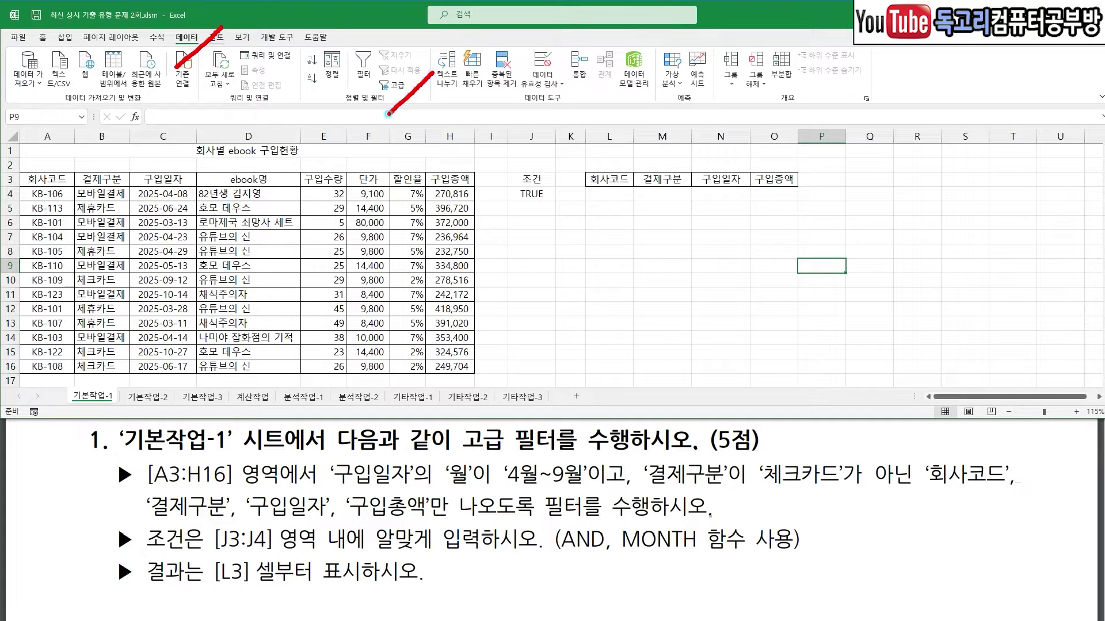
click(396, 85)
drag(330, 266, 696, 242)
click(650, 278)
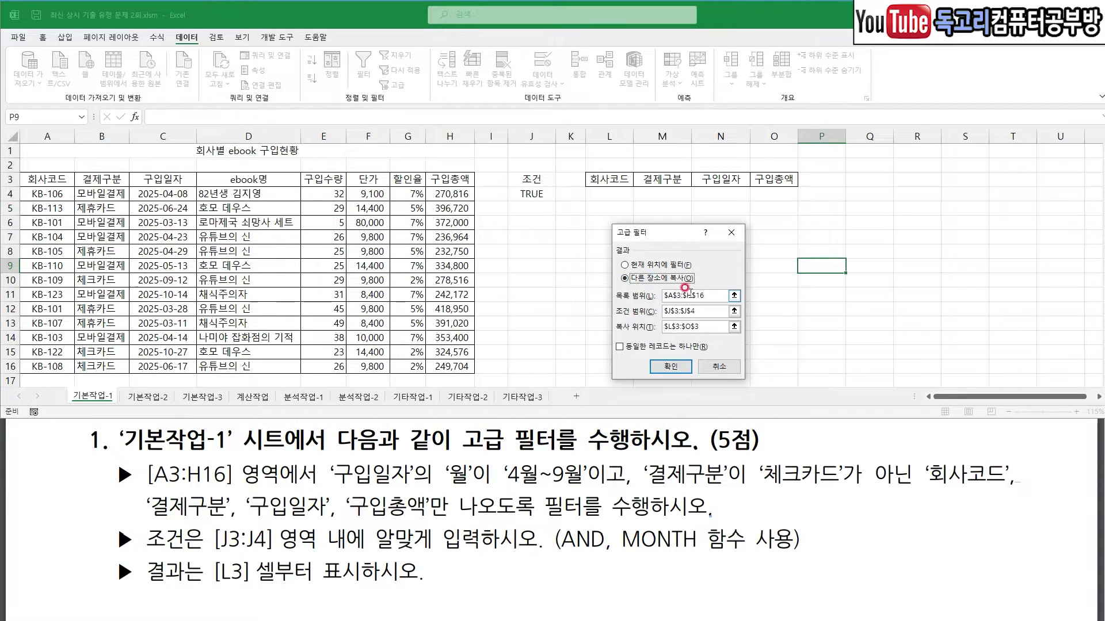
- Clear the prefilled list range, criteria range and copy-to location of the advanced filter
drag(707, 296, 636, 298)
key(Delete)
key(Delete)
drag(707, 312, 646, 328)
key(Delete)
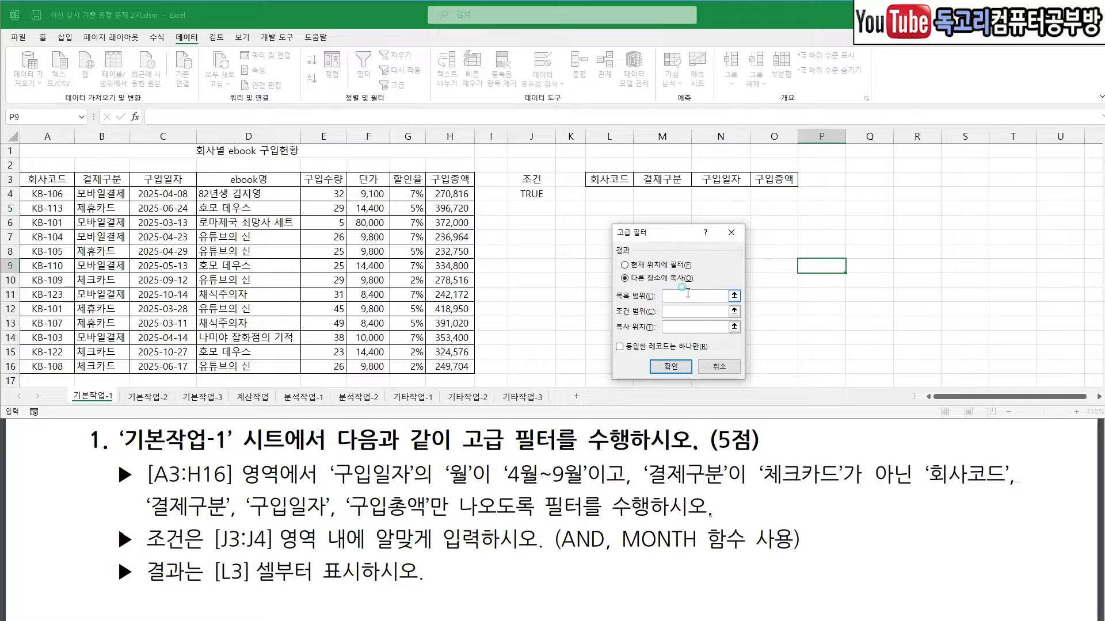
- Set the advanced filter's list range to A3:H16 and its criteria range to J3:J4
drag(668, 233, 852, 211)
click(858, 271)
drag(856, 270, 875, 257)
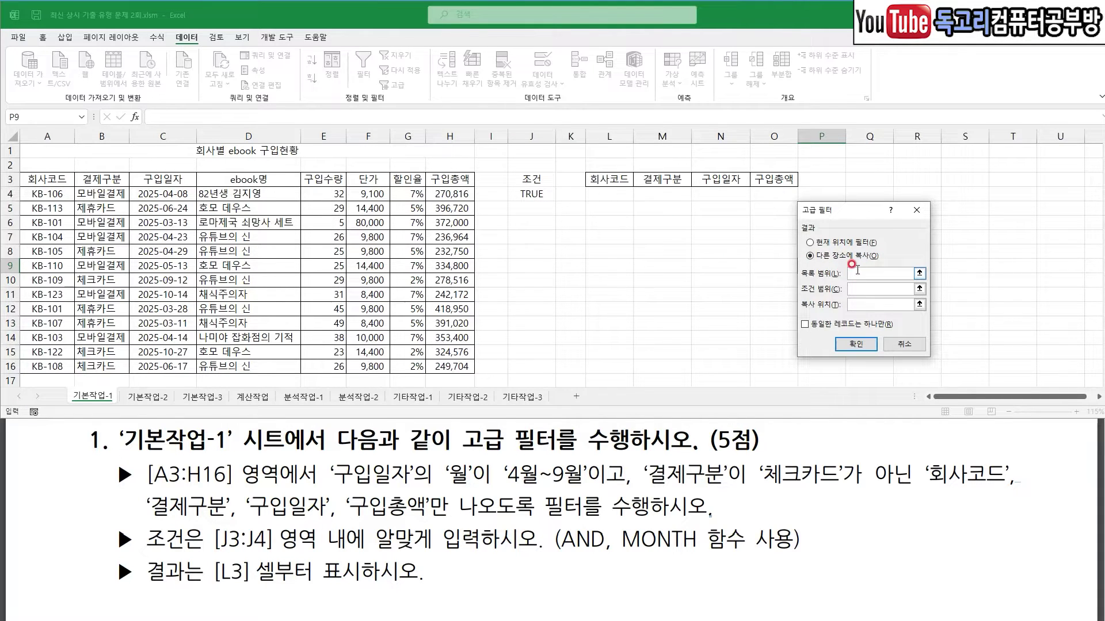
drag(50, 179, 438, 364)
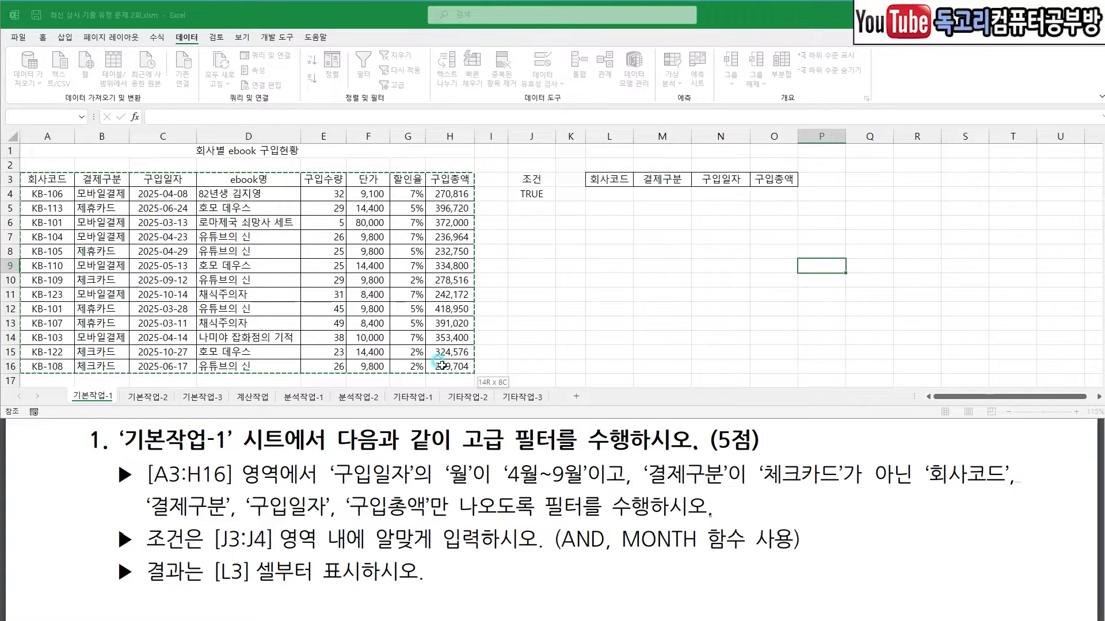
click(870, 288)
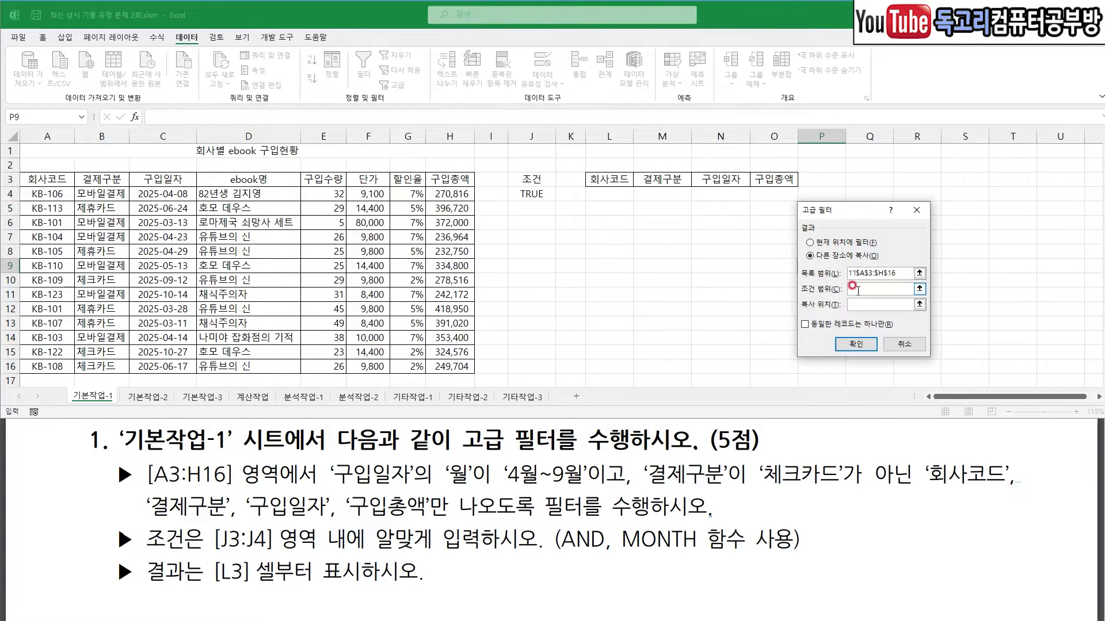
mouse_move(530, 180)
mouse_down()
mouse_move(531, 194)
mouse_move(553, 199)
mouse_move(515, 168)
mouse_move(551, 207)
mouse_up()
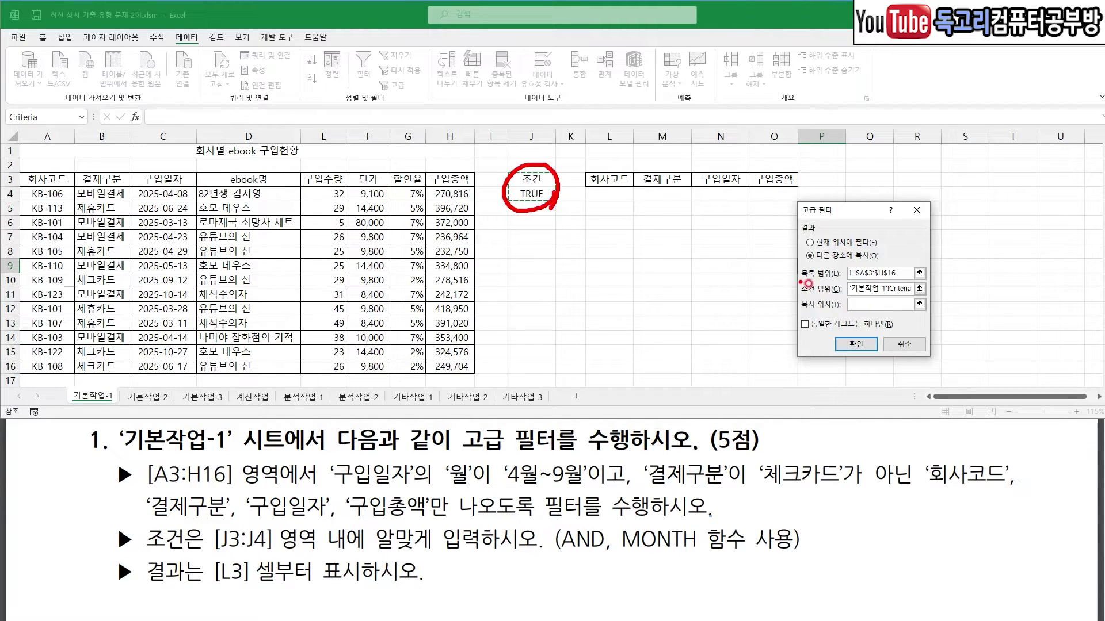
- Set the copy-to location to the headers in L3:O3 and run the advanced filter
drag(861, 301, 875, 300)
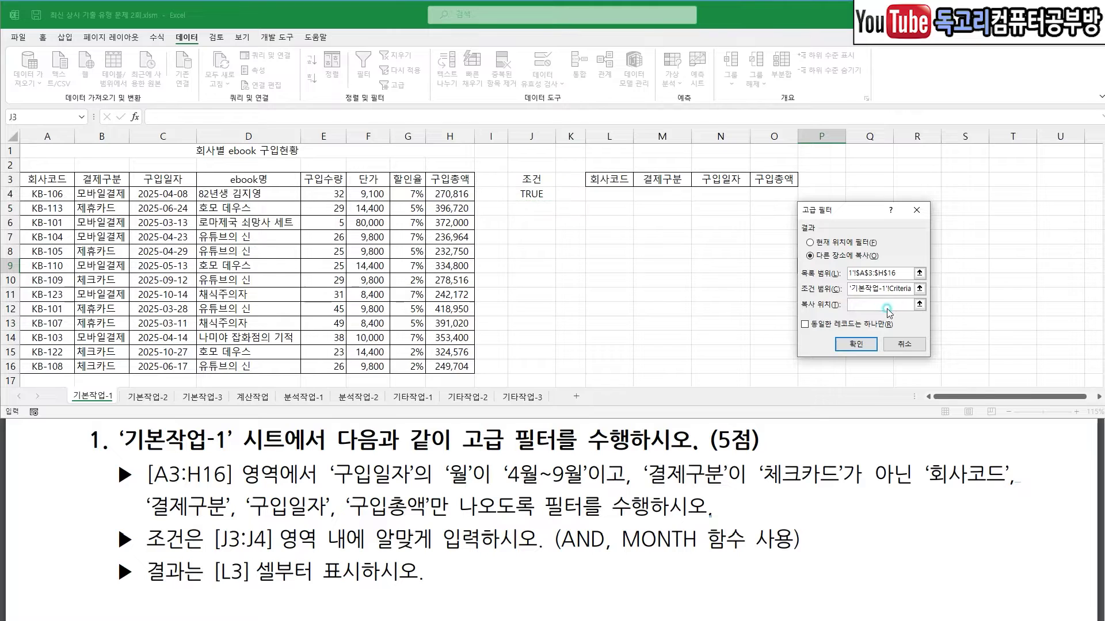
drag(605, 179, 760, 184)
mouse_move(904, 270)
mouse_down()
mouse_move(917, 257)
mouse_move(939, 281)
mouse_move(901, 320)
mouse_up()
mouse_move(885, 362)
mouse_down()
mouse_move(836, 334)
mouse_move(855, 371)
mouse_up()
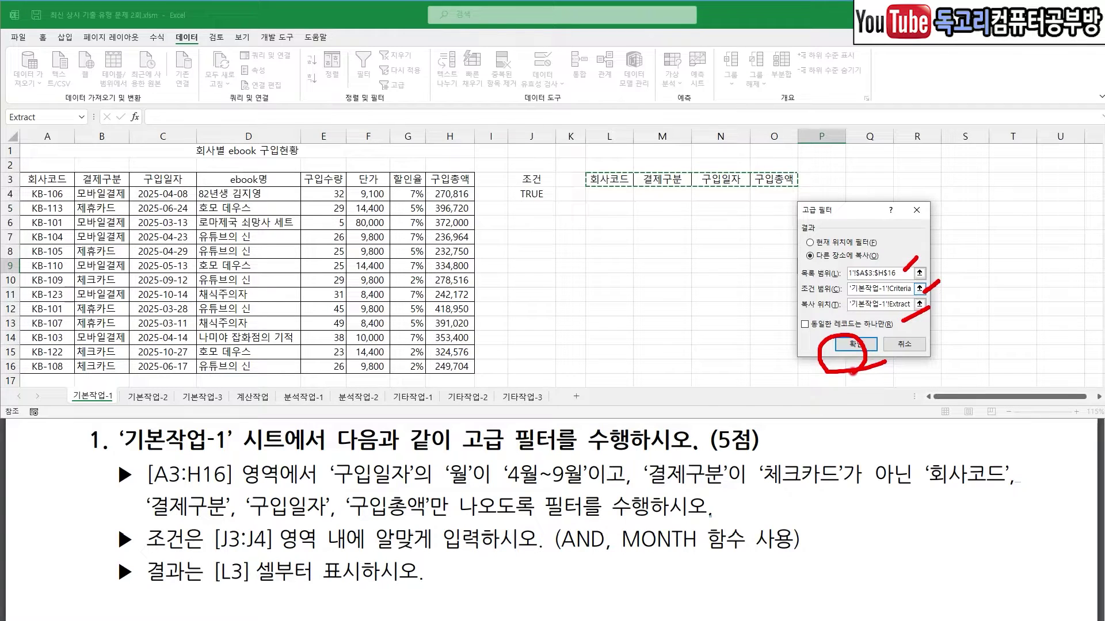
click(856, 344)
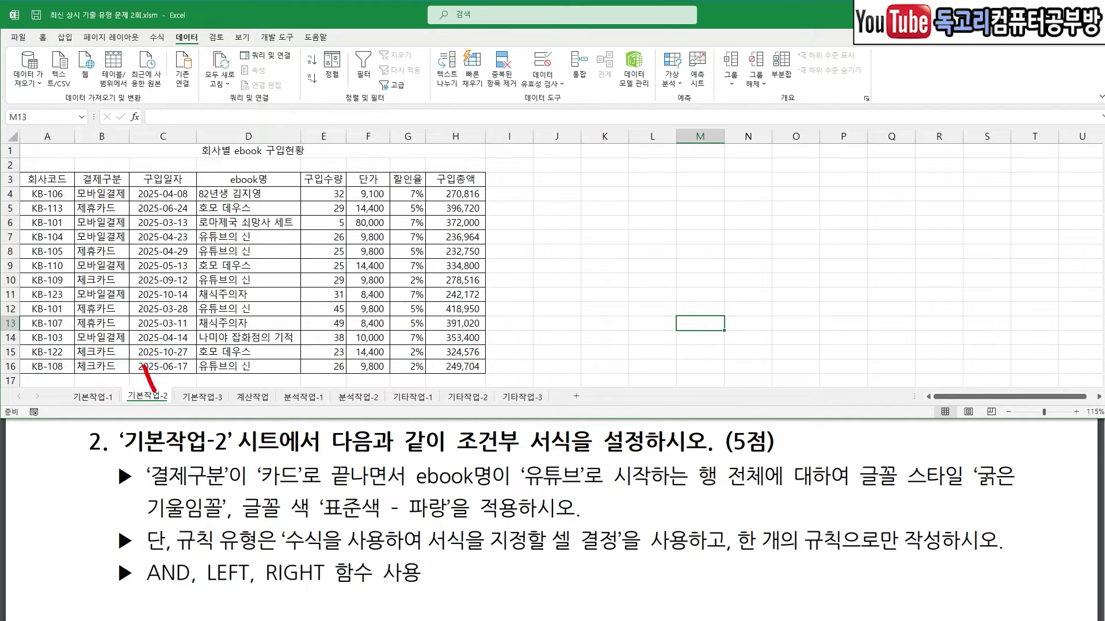
- Read the conditional formatting task for sheet 기본작업-2, including its conditions, required functions, font style and font color
drag(154, 391, 180, 350)
drag(467, 459, 583, 453)
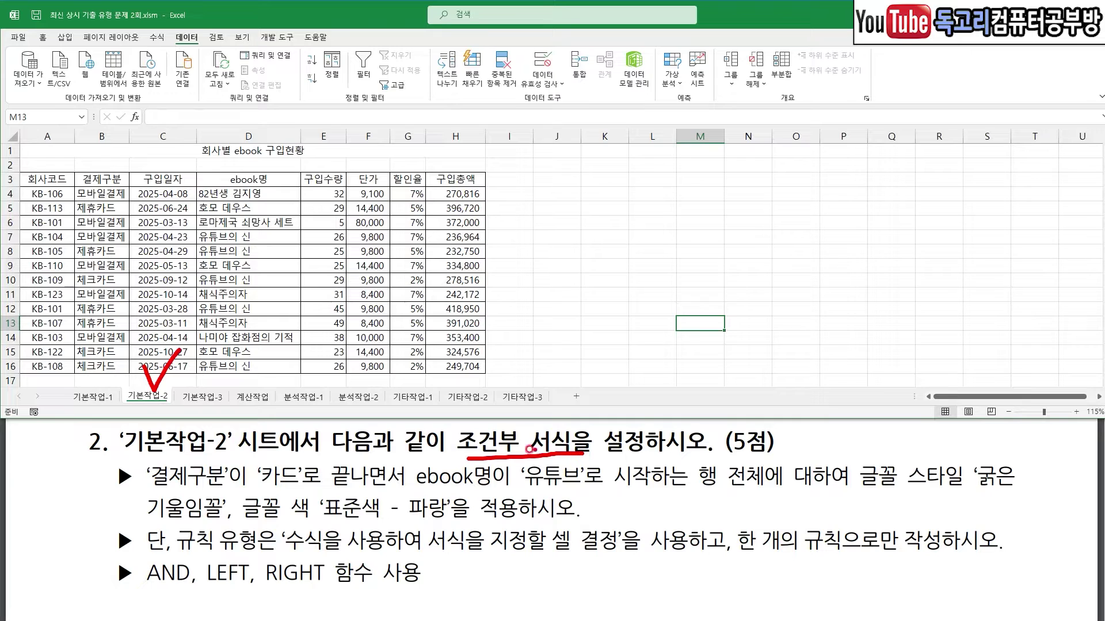
key(e)
drag(163, 493, 214, 493)
drag(276, 493, 401, 493)
mouse_move(372, 436)
mouse_down()
mouse_move(390, 445)
mouse_move(414, 424)
mouse_up()
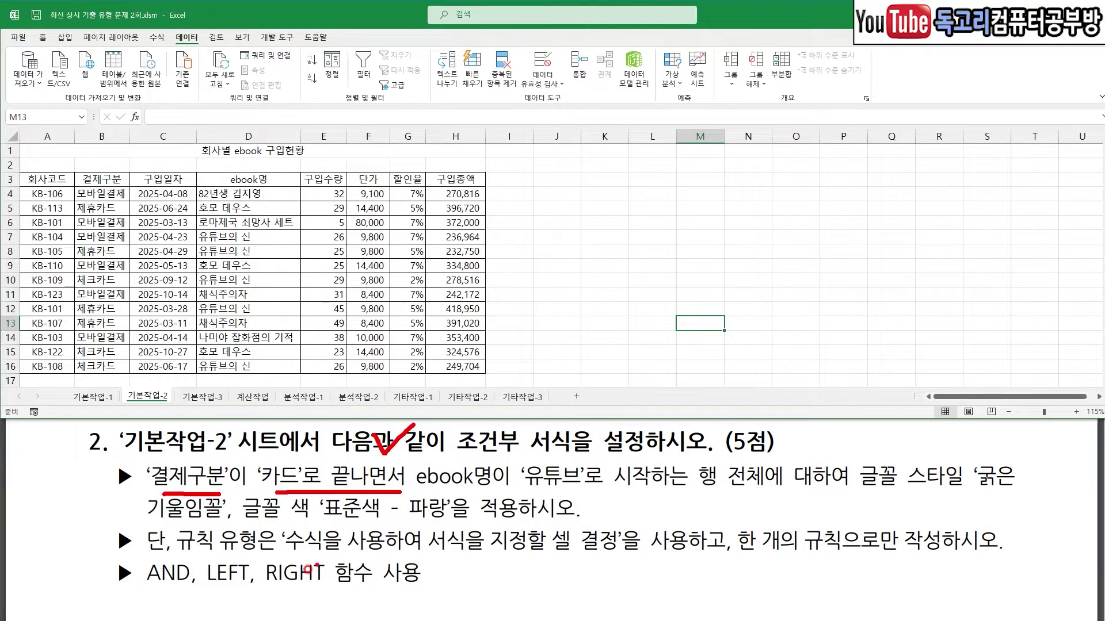
drag(147, 586, 189, 587)
drag(428, 493, 780, 498)
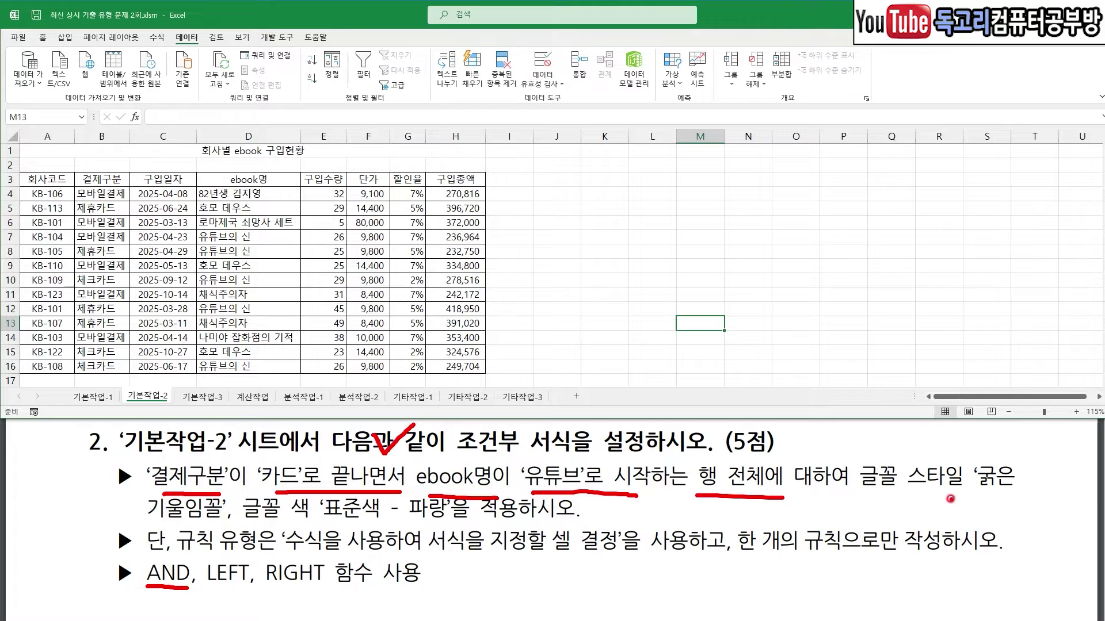
drag(950, 498, 1092, 501)
mouse_move(126, 522)
mouse_down()
mouse_move(342, 538)
mouse_move(458, 531)
mouse_up()
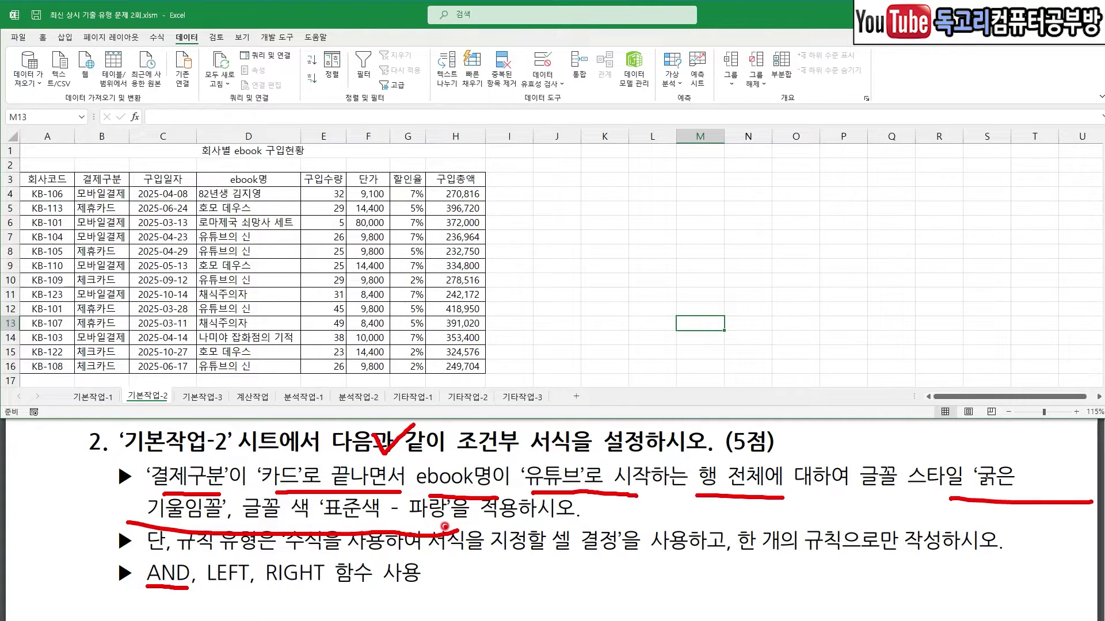
key(Escape)
- Create a new conditional formatting rule for A4:H16 with the rule type 수식을 사용하여 서식을 지정할 셀 결정
mouse_move(43, 194)
mouse_down()
mouse_move(395, 324)
mouse_move(447, 364)
mouse_up()
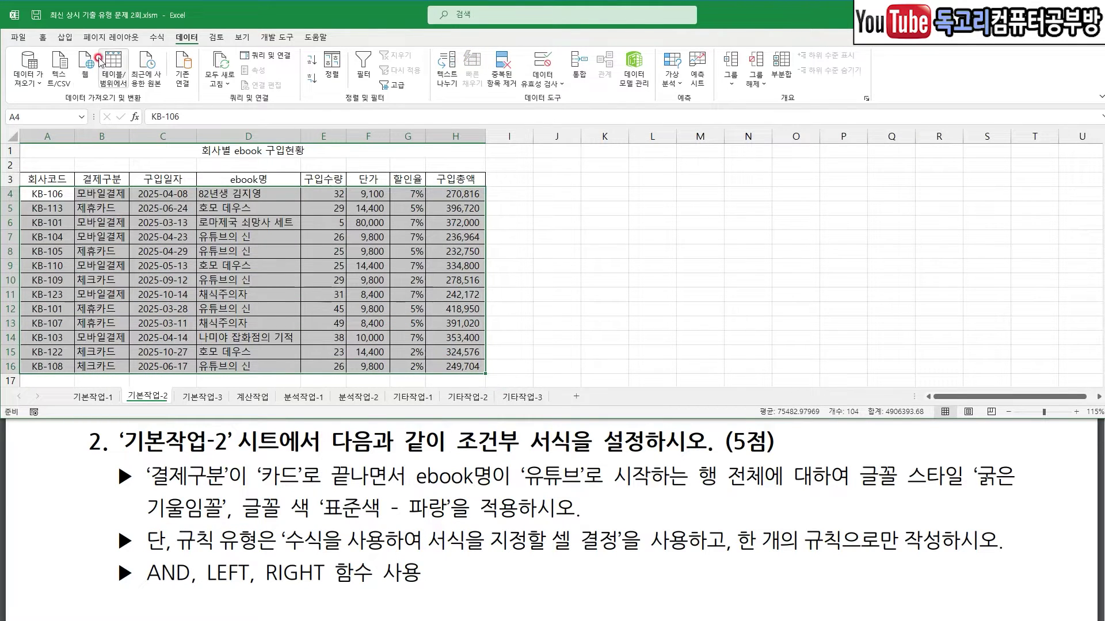
click(42, 37)
click(556, 84)
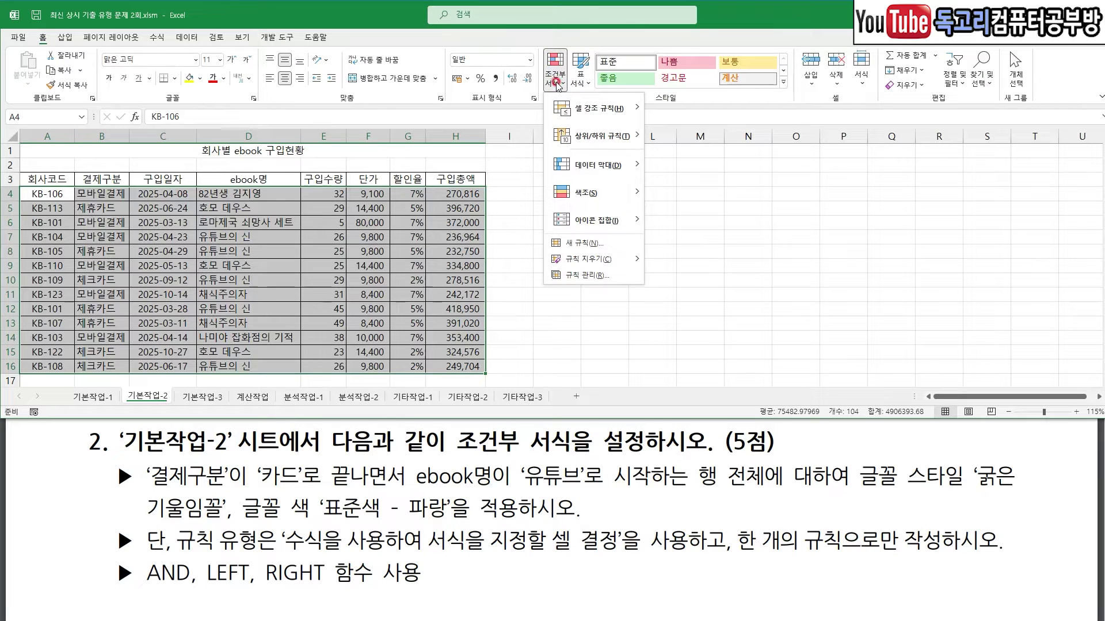
drag(594, 73, 554, 101)
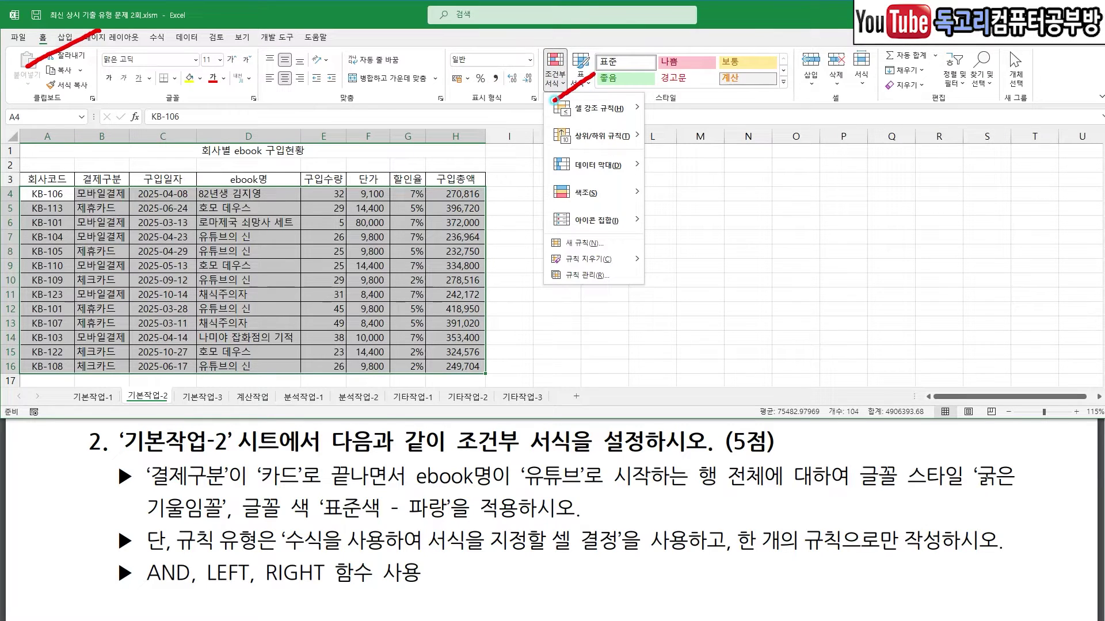
drag(634, 236, 594, 263)
click(581, 242)
click(742, 276)
drag(704, 284, 851, 286)
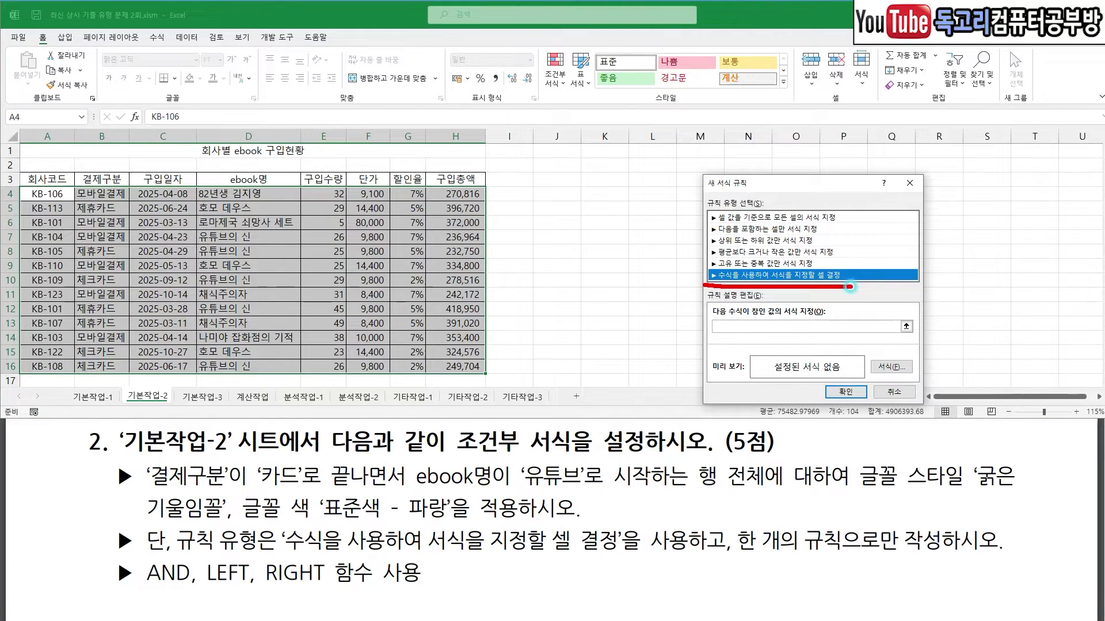
- Start the rule's AND formula with RIGHT($B4,2)="카드" as its first condition
mouse_move(728, 311)
mouse_down()
mouse_move(737, 332)
mouse_move(746, 315)
mouse_up()
click(573, 296)
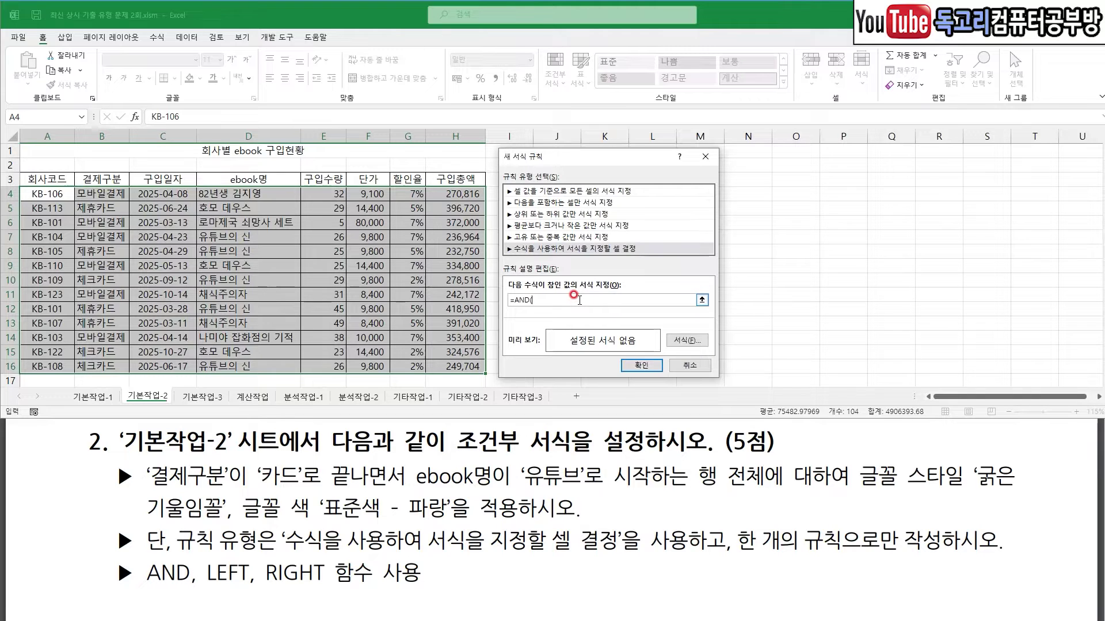
drag(231, 485, 341, 489)
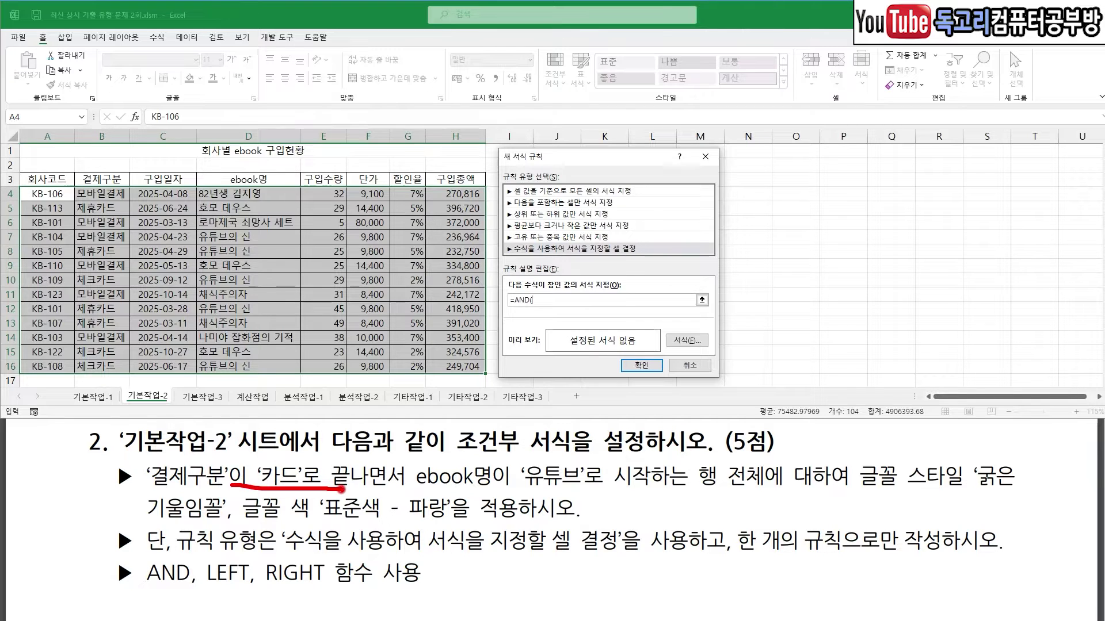
drag(280, 443, 320, 435)
key(Escape)
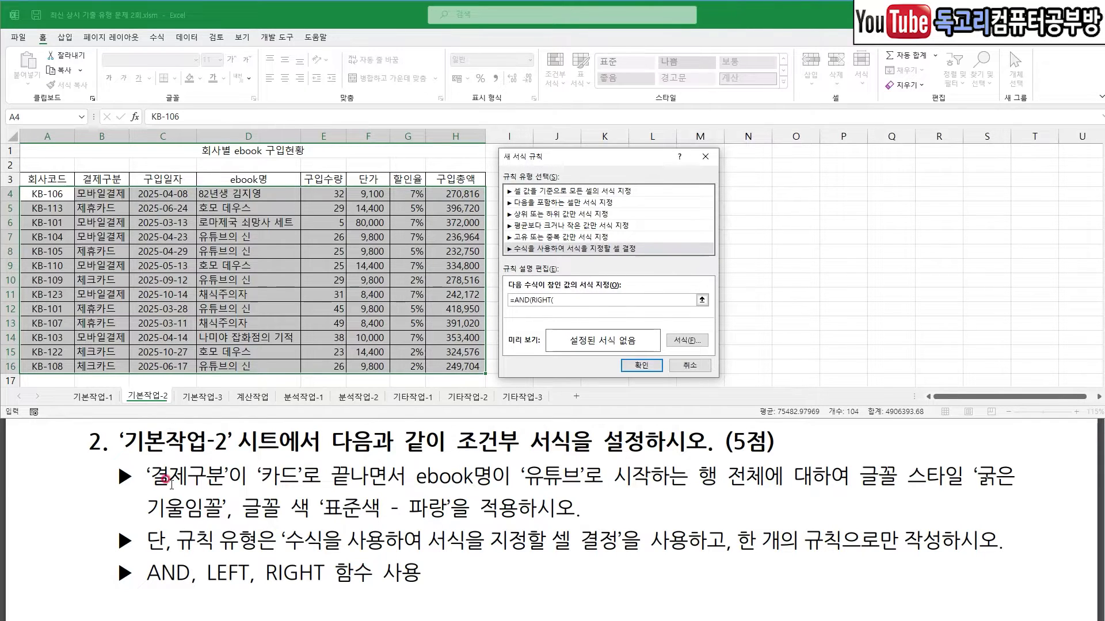
click(107, 196)
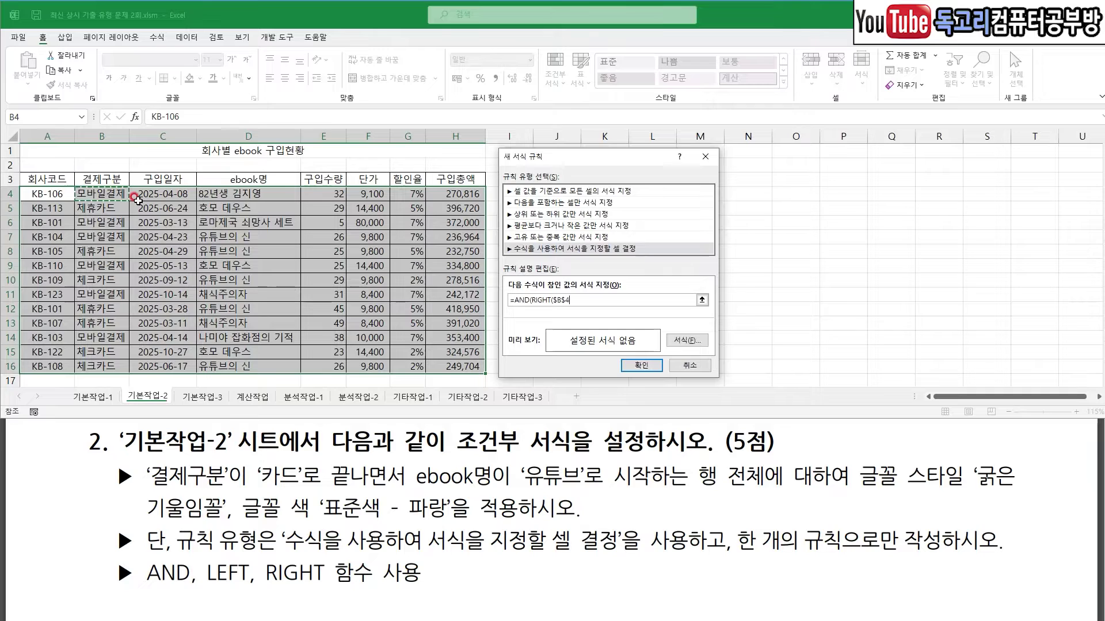
text(,)
text(카드",)
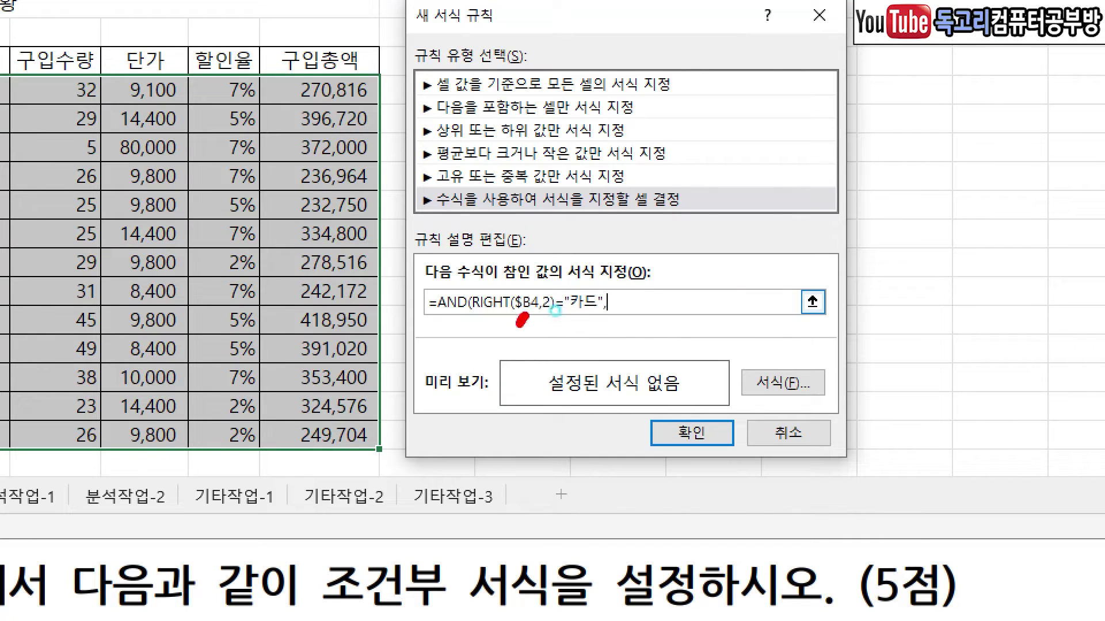
drag(550, 318, 608, 320)
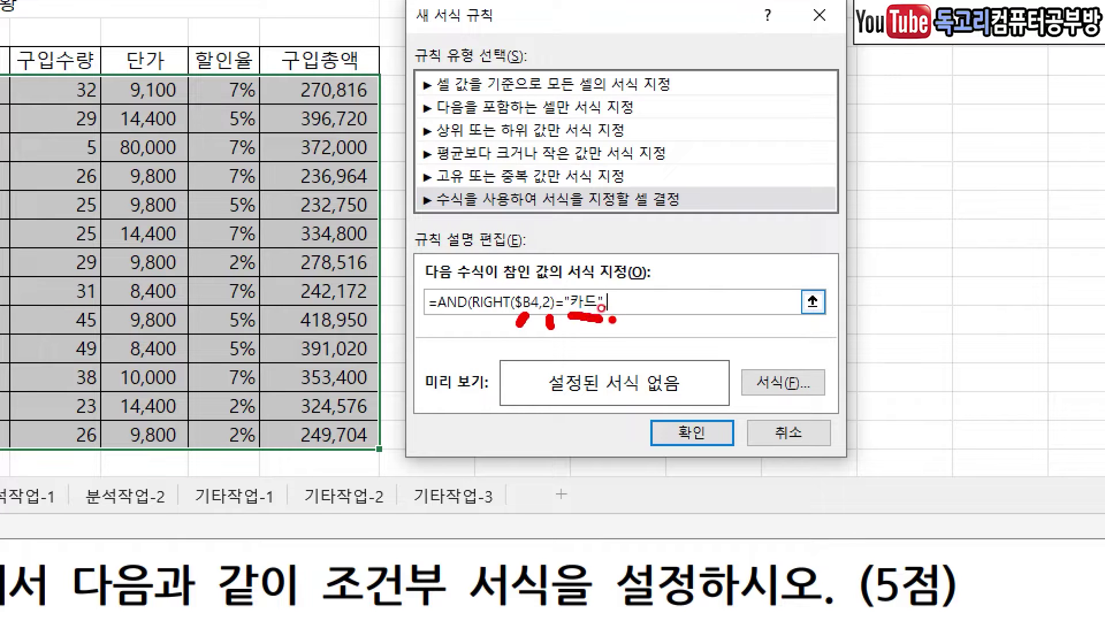
- Add LEFT($D4,3)="유튜브" as the second condition and close the rule's AND formula
text(,LEFT()
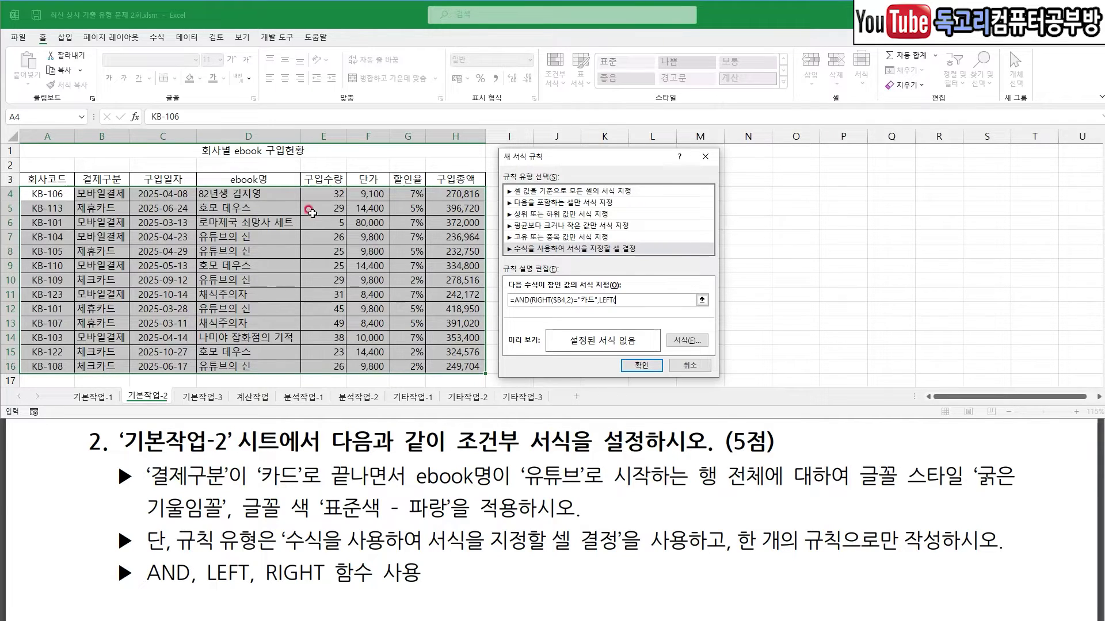
click(285, 196)
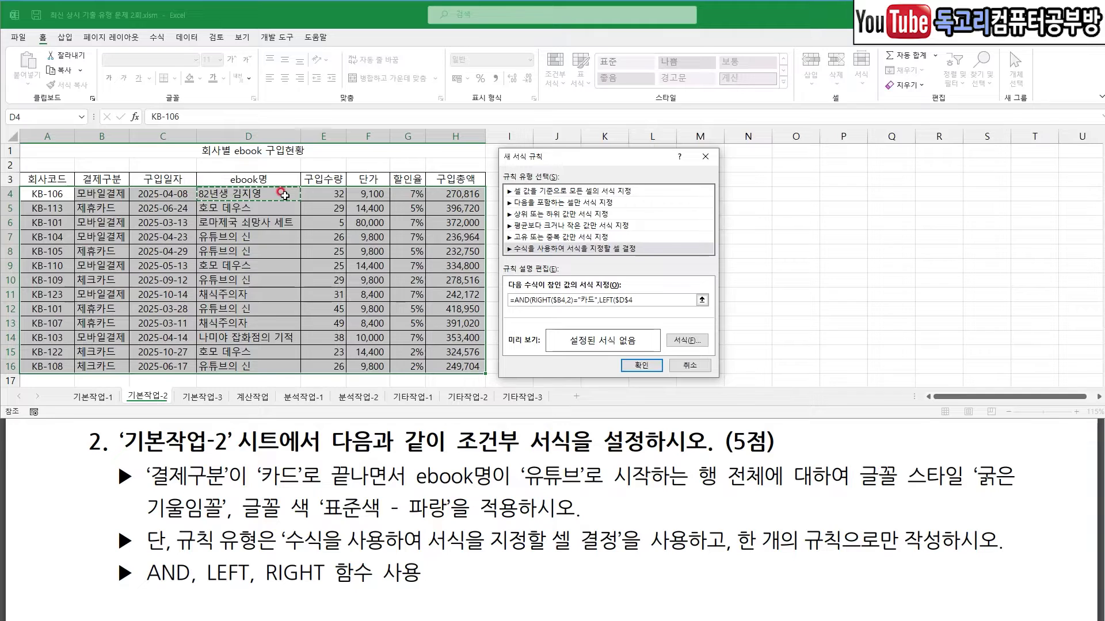
key(F4)
key(F4)
text(,)
text(3)="유튜브)
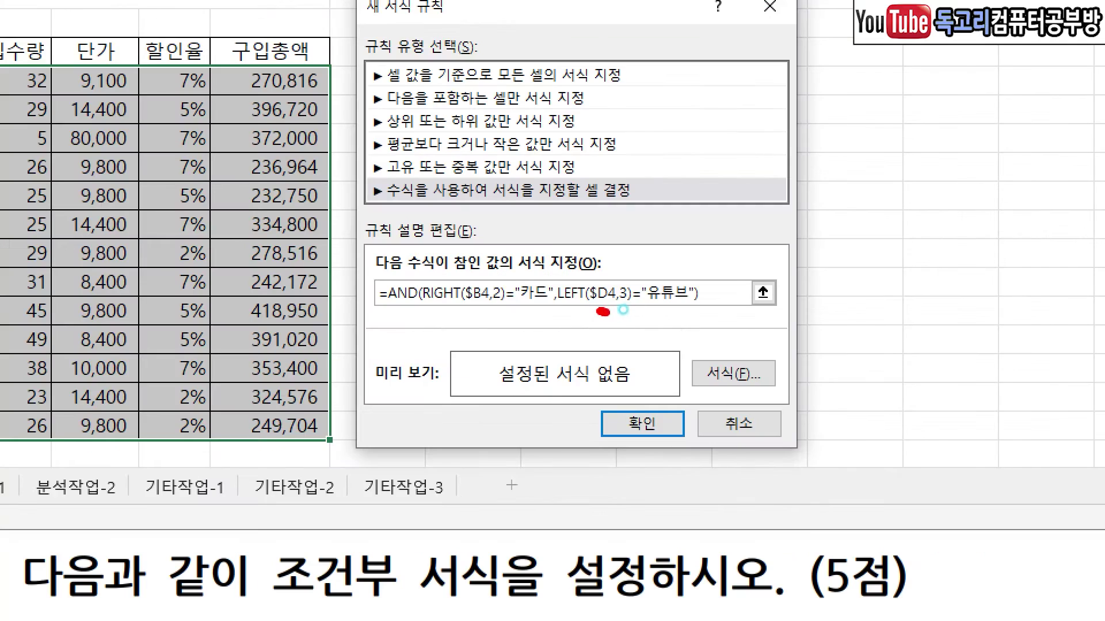
drag(606, 312, 613, 315)
click(575, 310)
click(626, 307)
click(661, 321)
drag(652, 310, 694, 310)
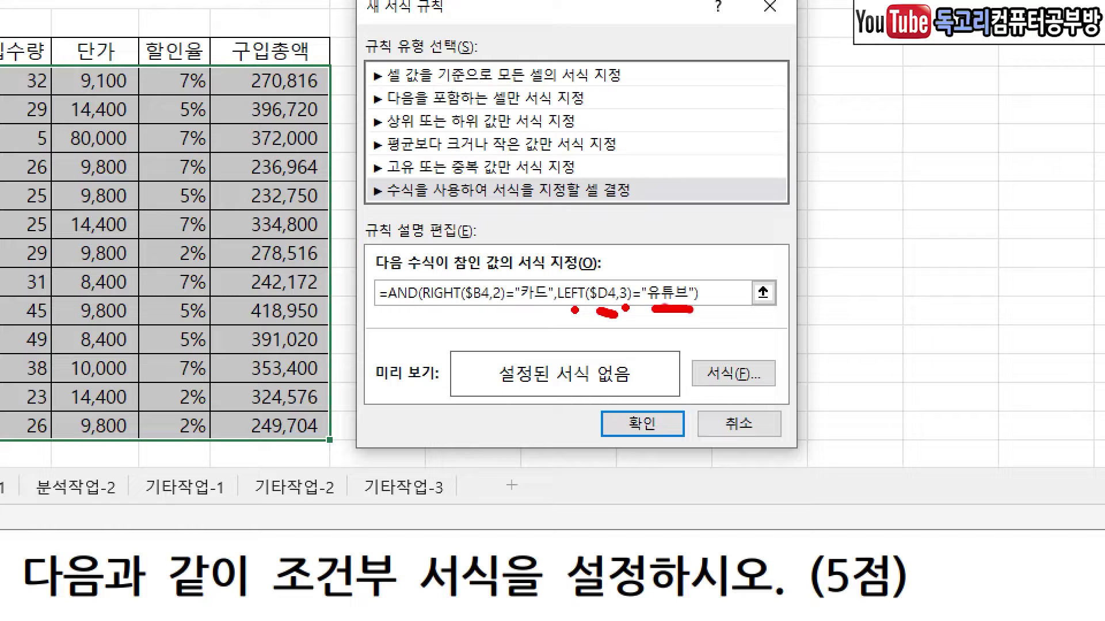
- Set the rule's font style to 굵은 기울임꼴 and font color to standard blue, and apply the rule
mouse_move(790, 386)
mouse_down()
mouse_move(681, 345)
mouse_move(800, 385)
mouse_up()
click(686, 340)
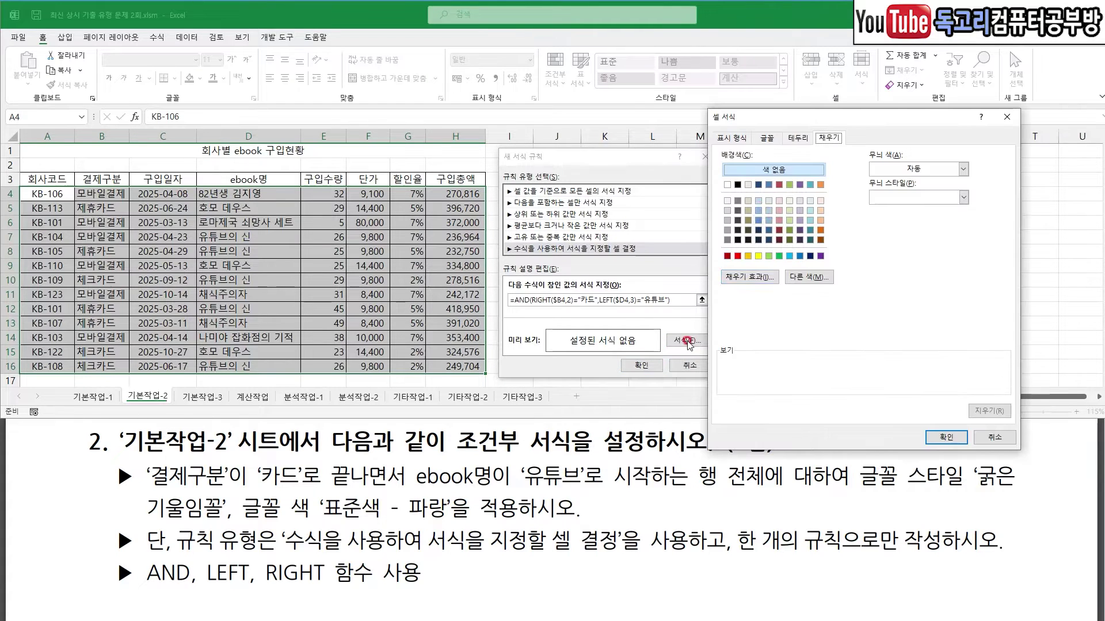
click(767, 139)
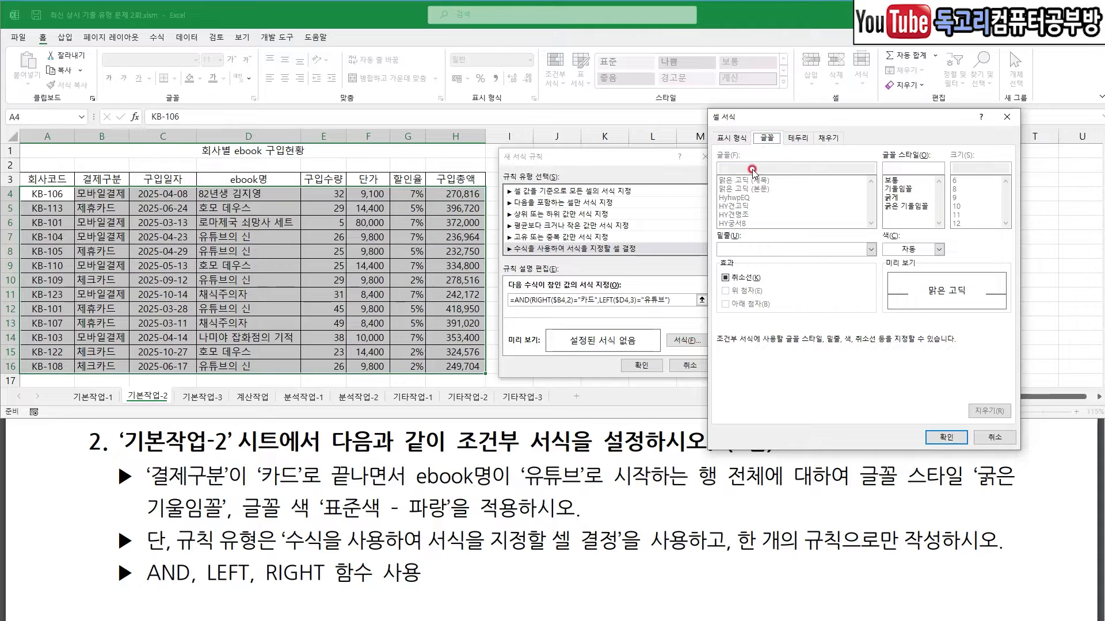
click(906, 206)
click(923, 249)
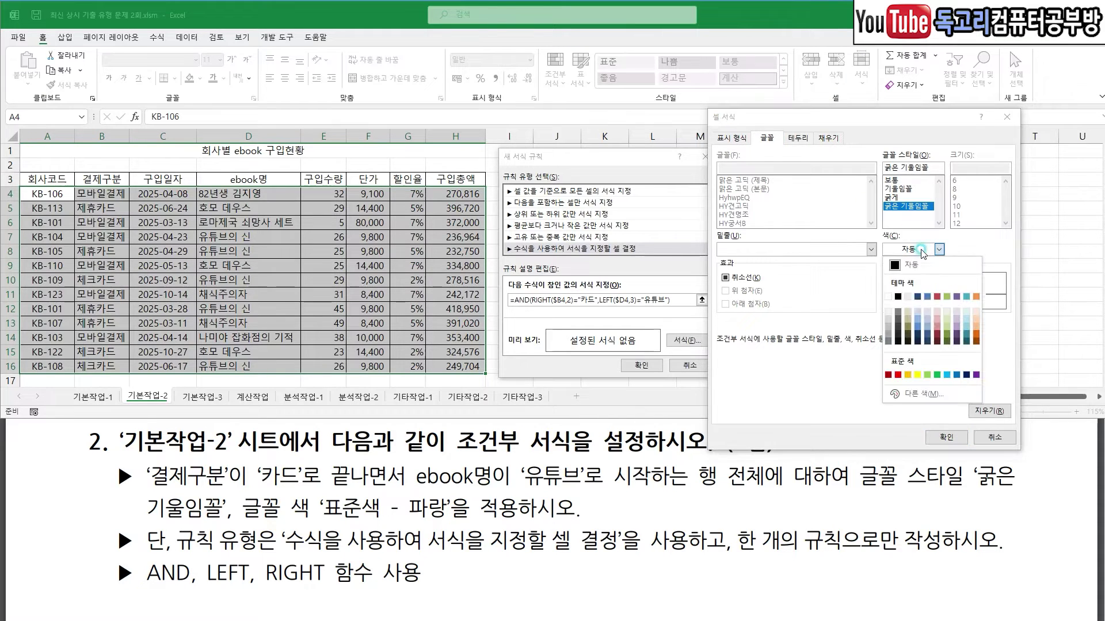
click(957, 375)
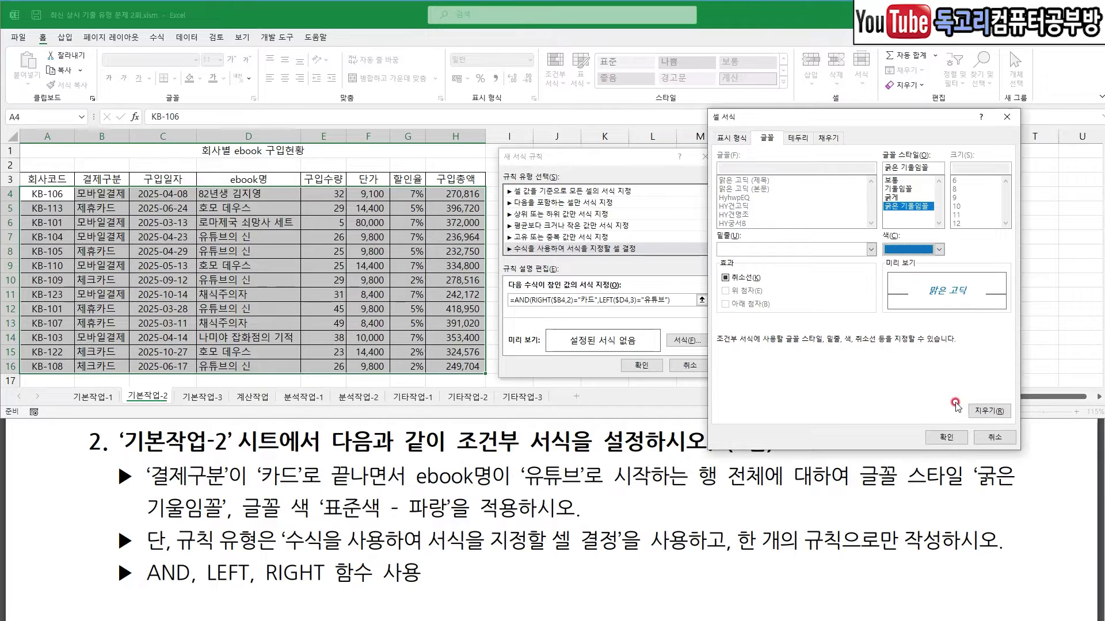
click(946, 438)
click(645, 366)
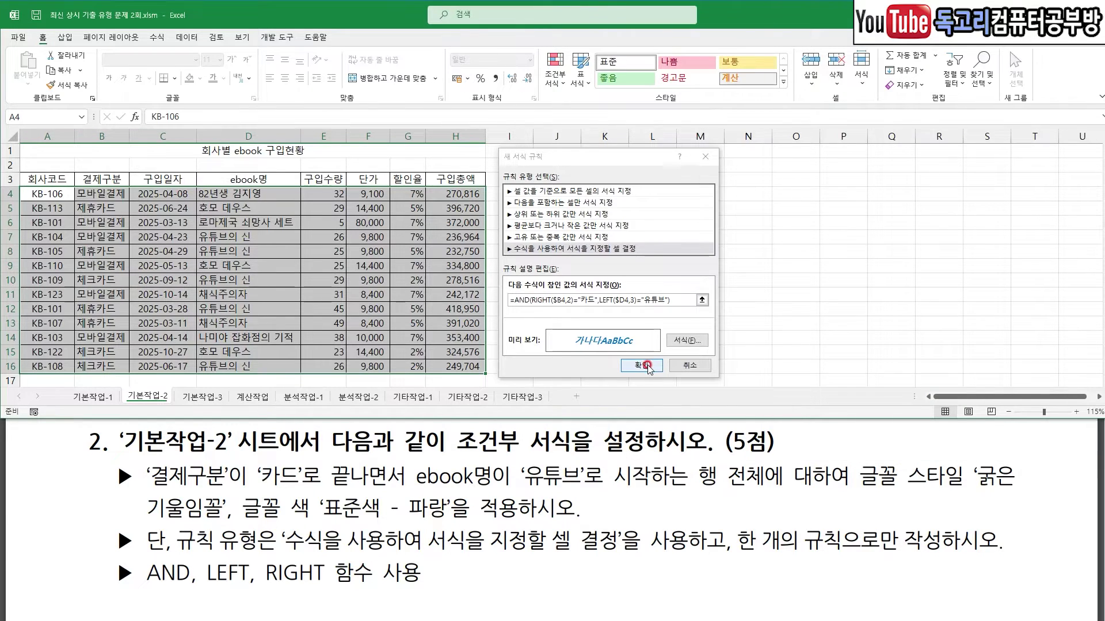
click(651, 308)
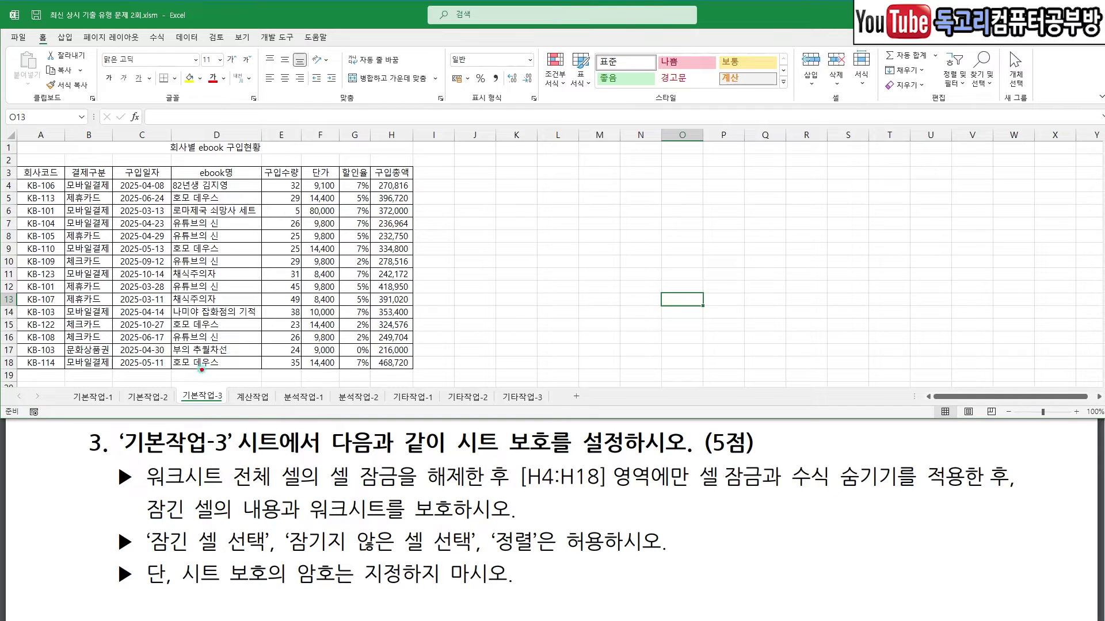
- Read the sheet protection instructions for the 기본작업-3 sheet
drag(202, 369, 236, 351)
drag(455, 461, 569, 450)
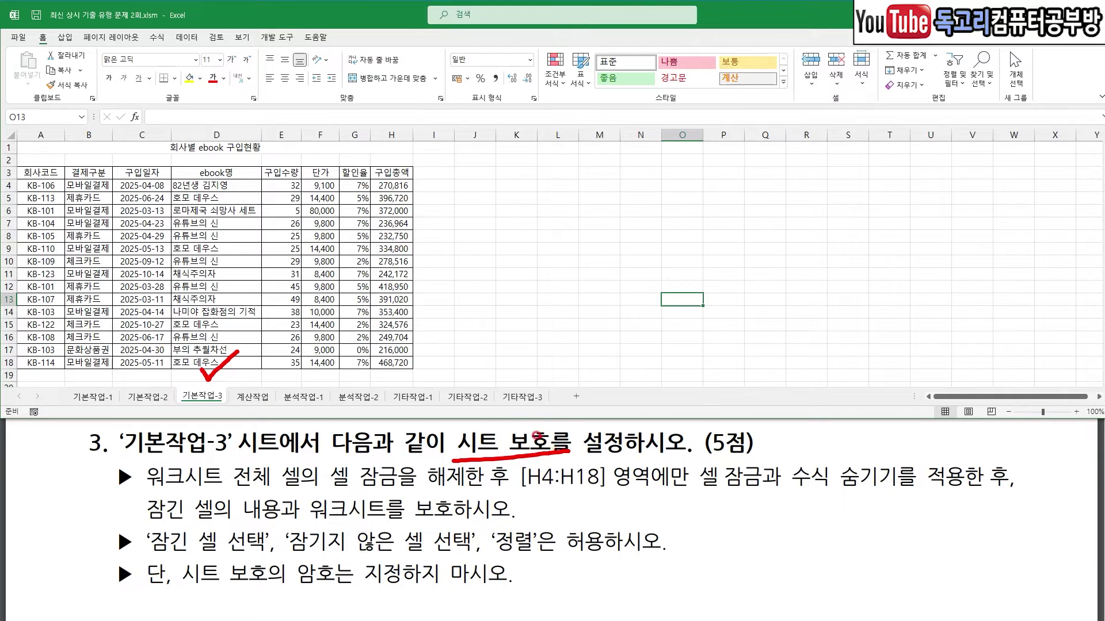
drag(241, 490, 317, 488)
drag(356, 492, 413, 490)
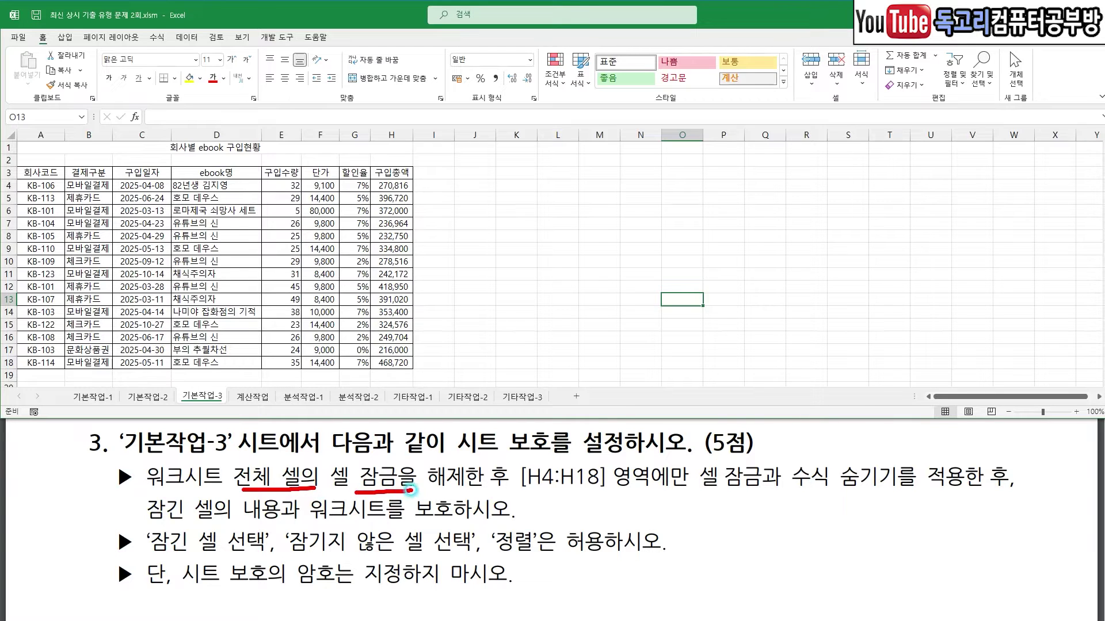
drag(537, 494, 598, 493)
drag(698, 494, 876, 490)
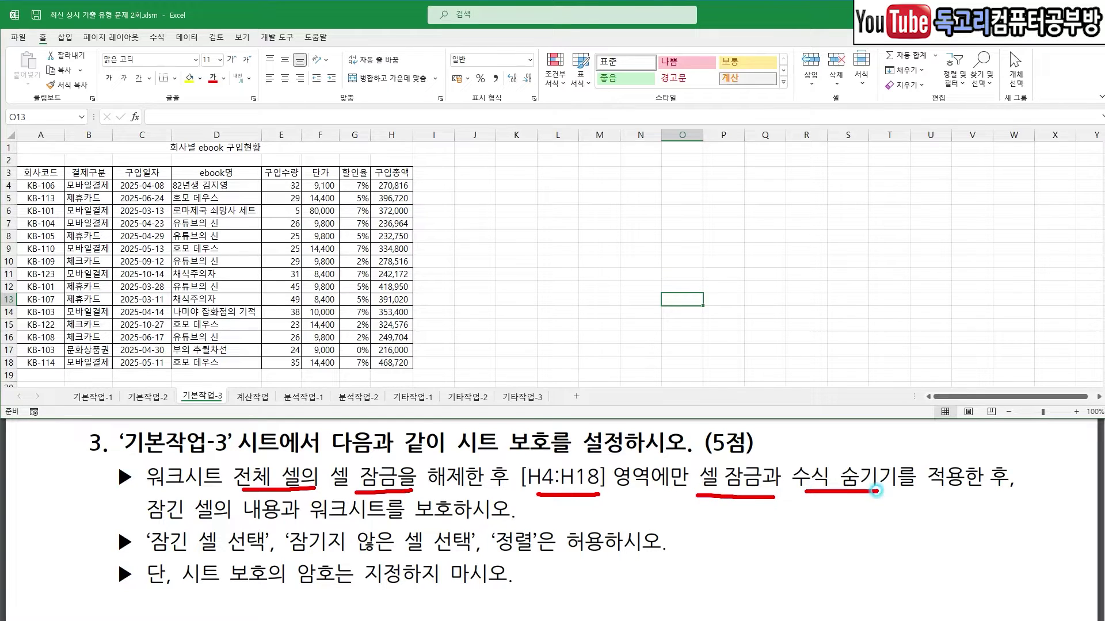
drag(198, 522, 444, 522)
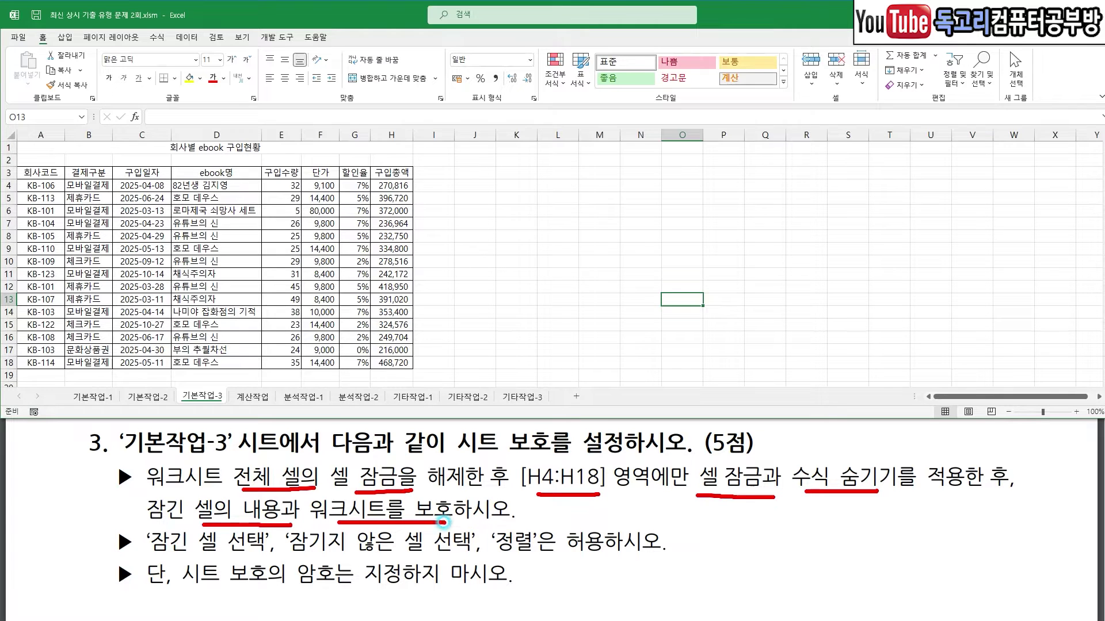
key(Escape)
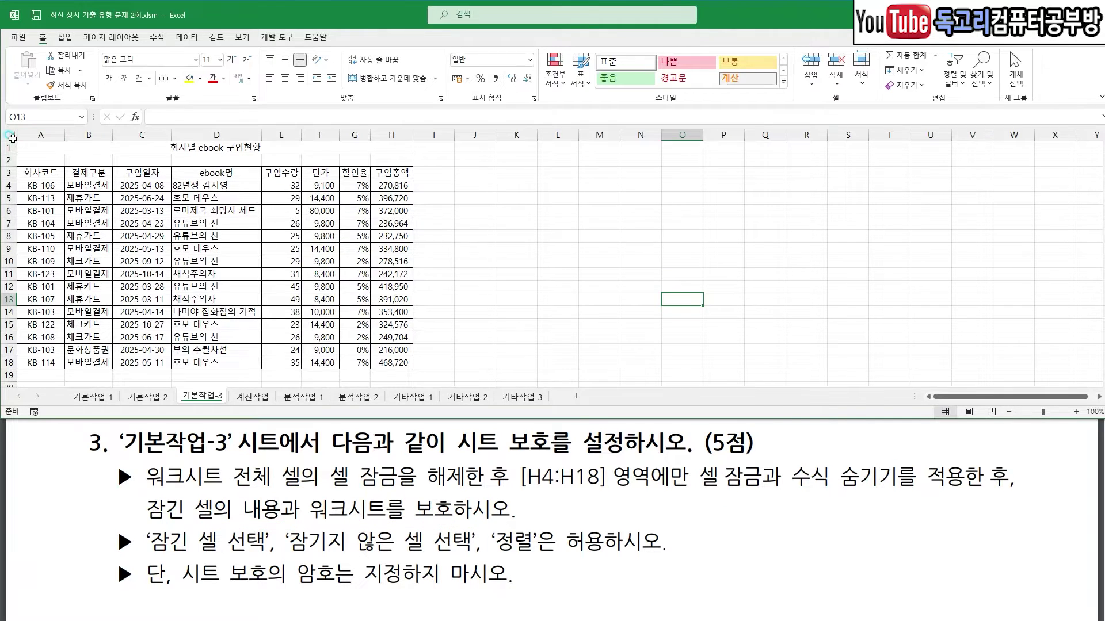
- Turn off 잠금 in the cell protection format for all cells of the 기본작업-3 worksheet
click(7, 134)
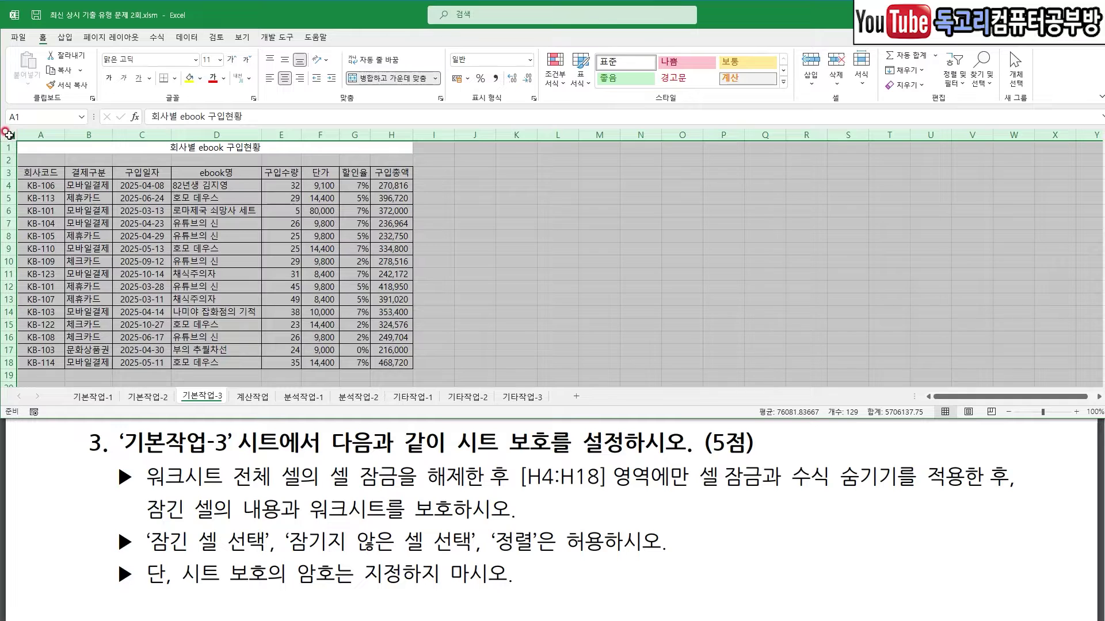
right_click(88, 197)
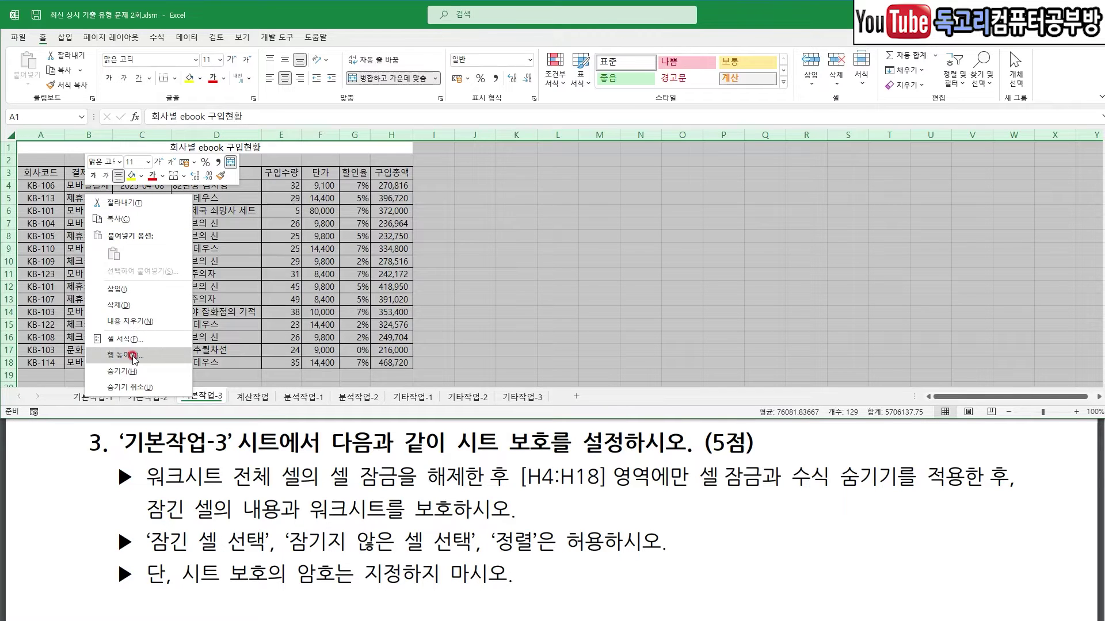
click(148, 346)
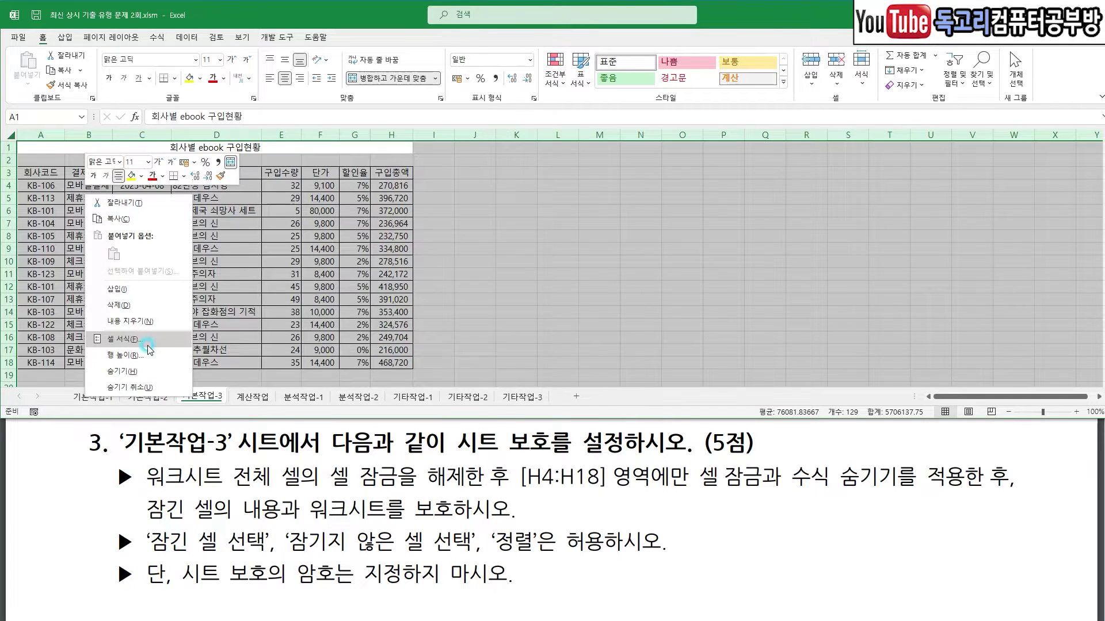
click(472, 193)
click(301, 212)
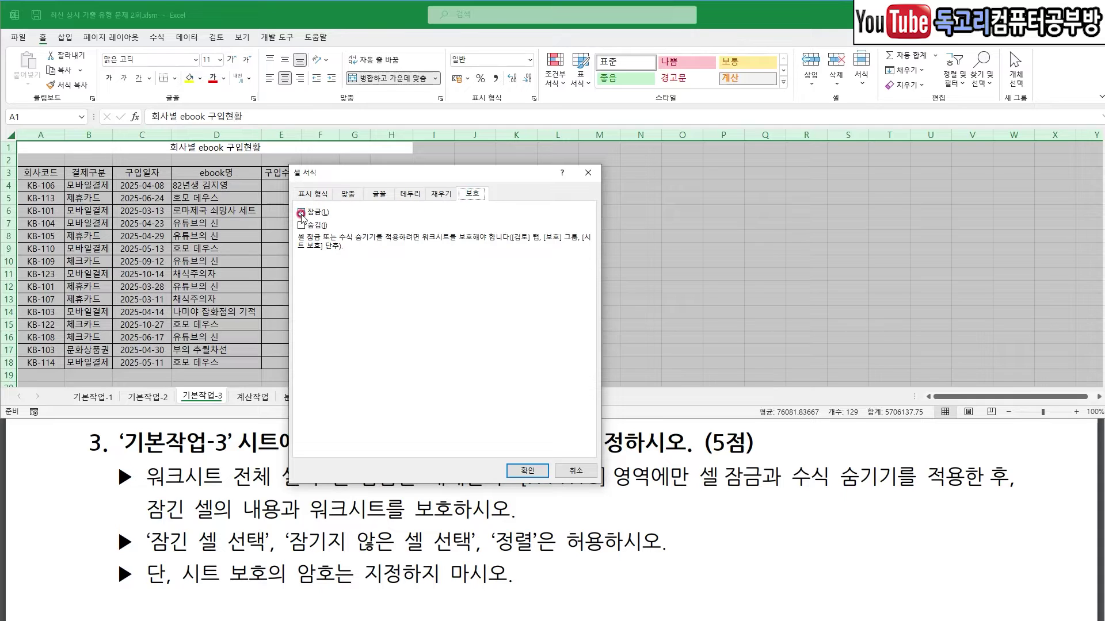
key(ctrl+1)
click(389, 201)
drag(514, 186, 462, 215)
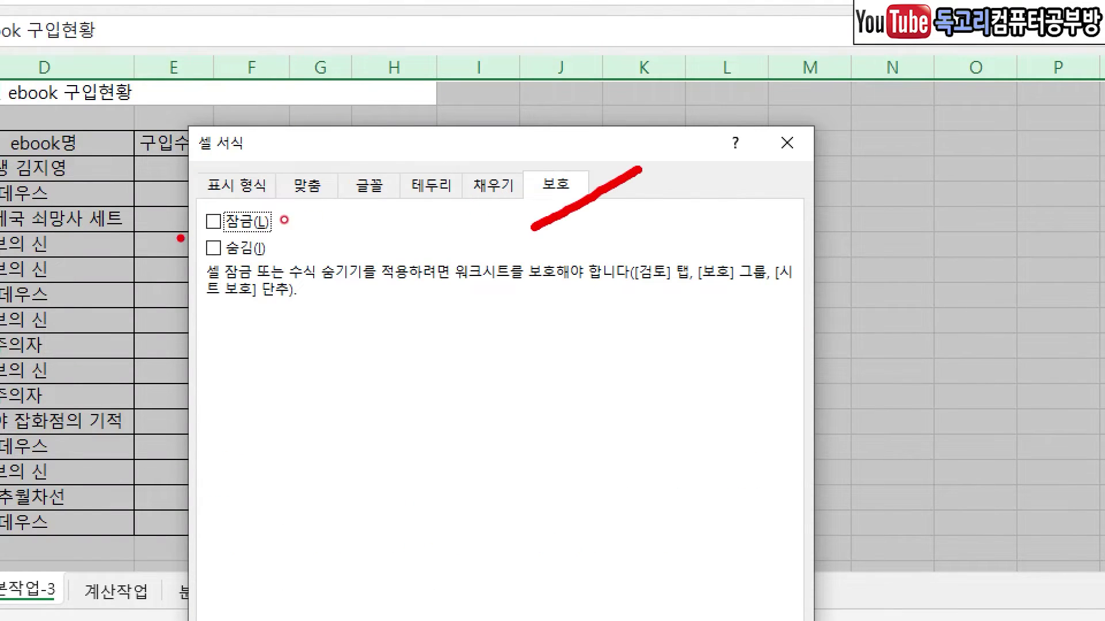
drag(284, 220, 340, 219)
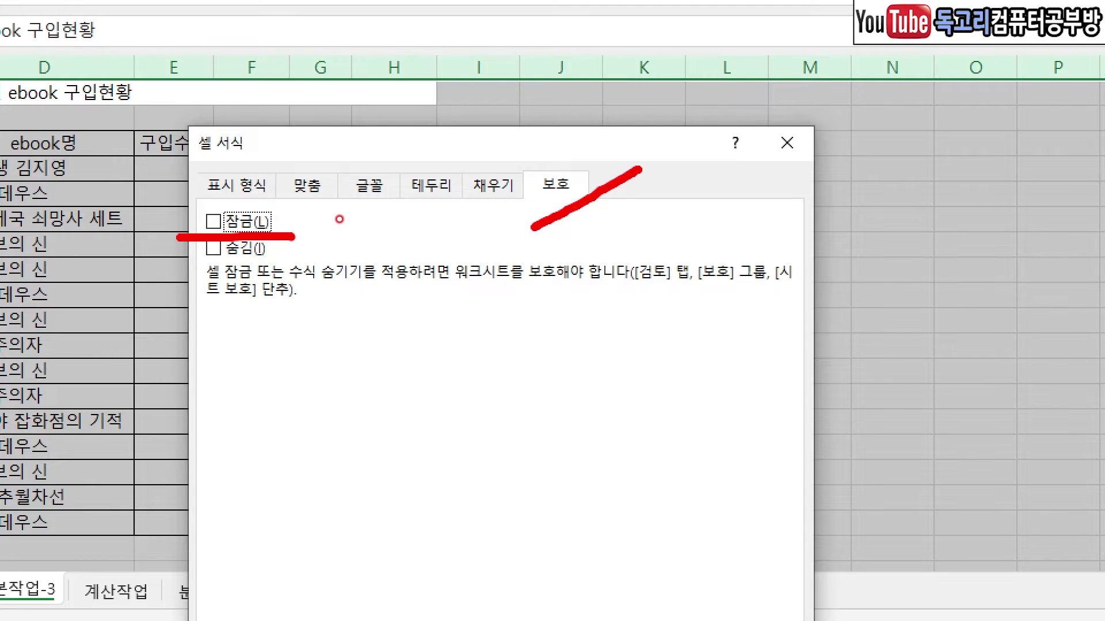
key(Escape)
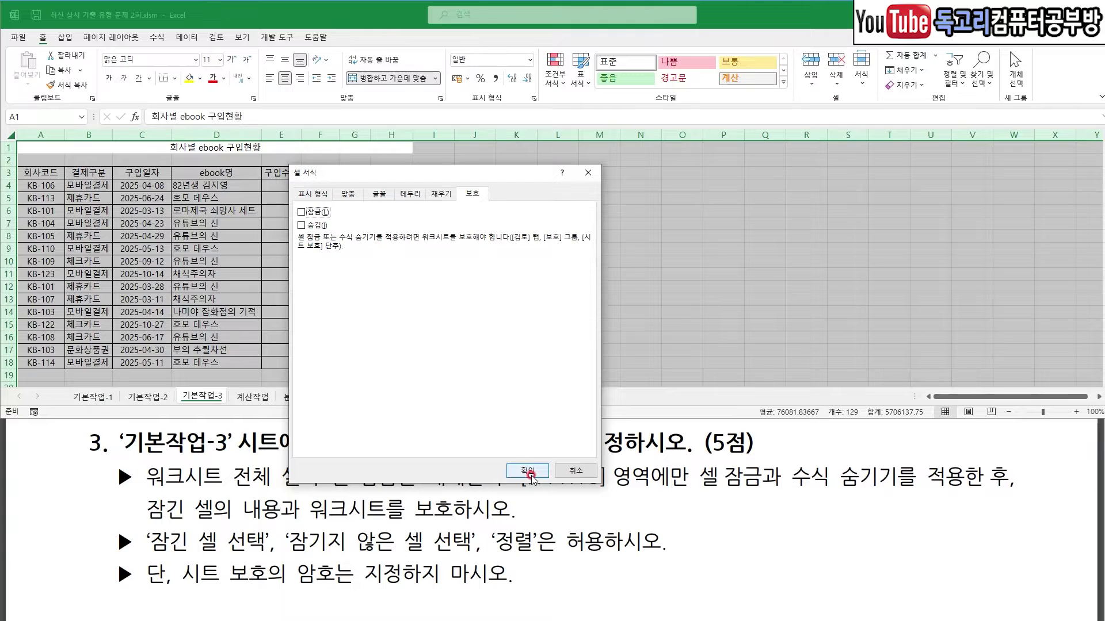
click(528, 471)
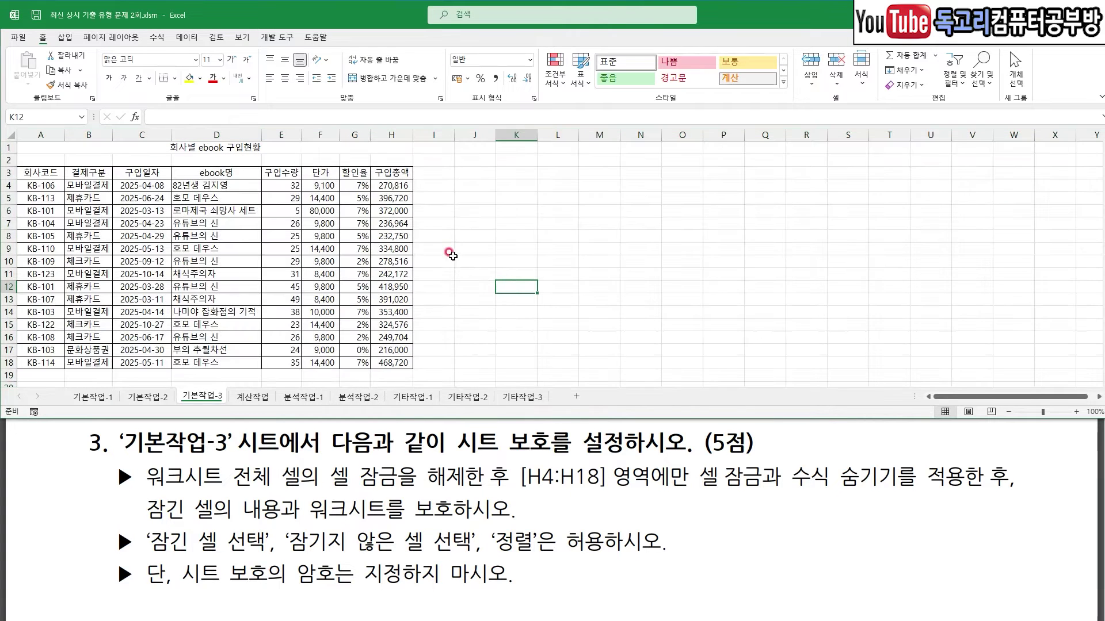
- Turn on both 잠금 and 숨김 in the cell protection format for H4:H18
drag(391, 185, 383, 362)
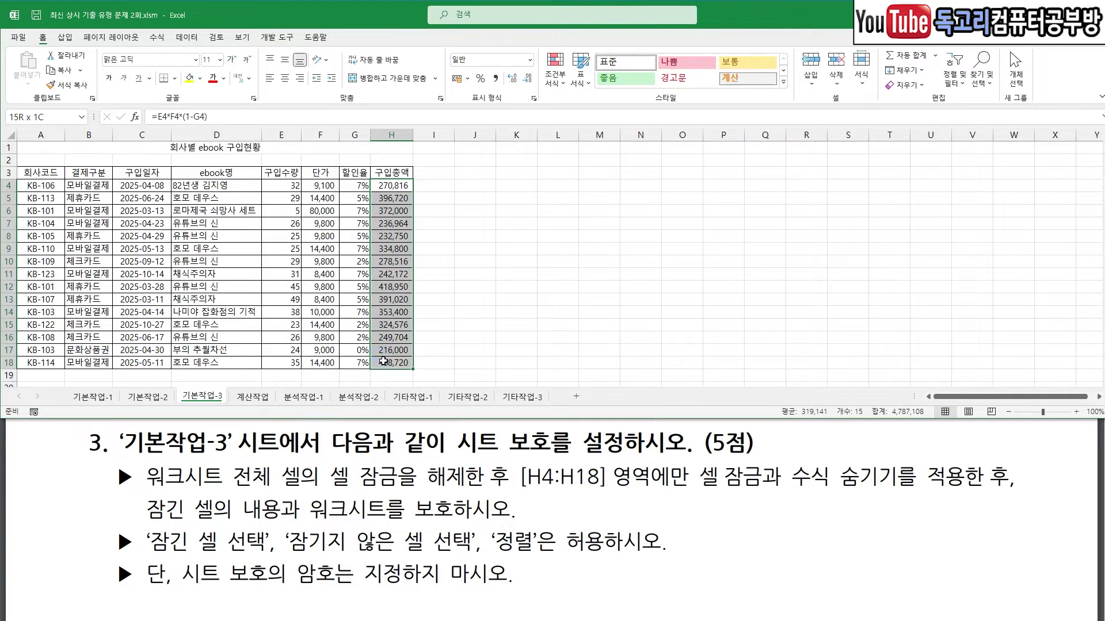
right_click(397, 286)
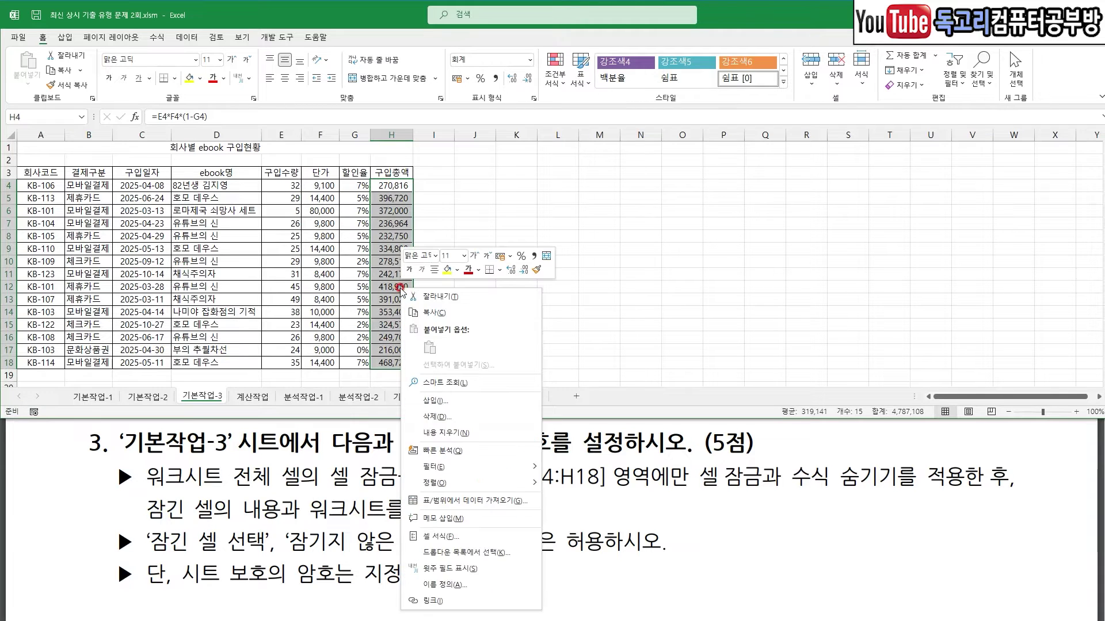
click(467, 534)
click(460, 211)
click(454, 222)
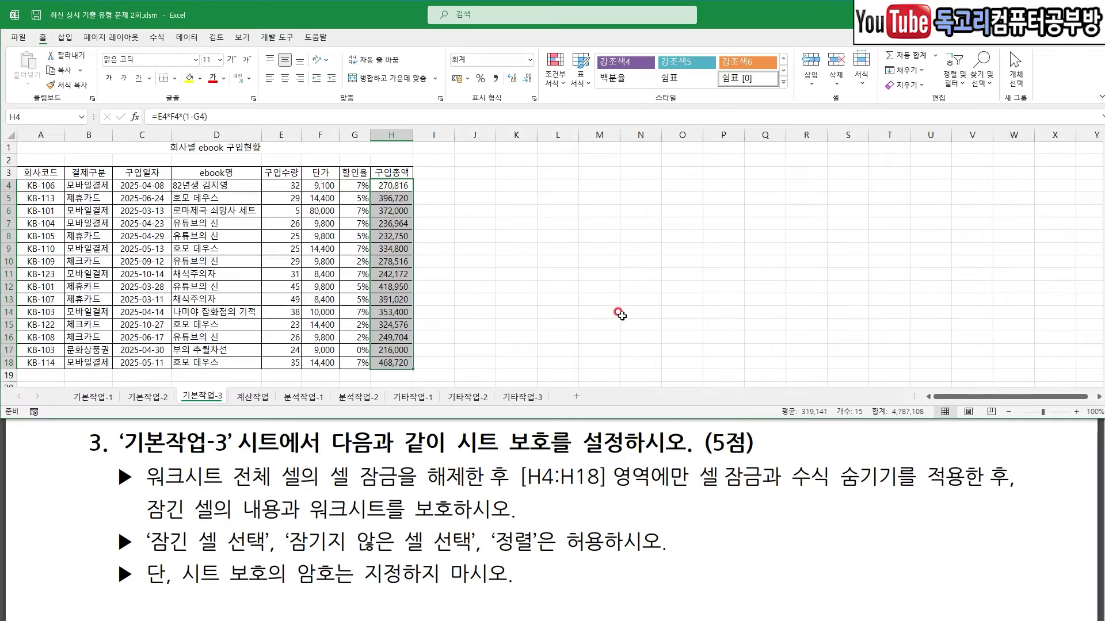
click(600, 295)
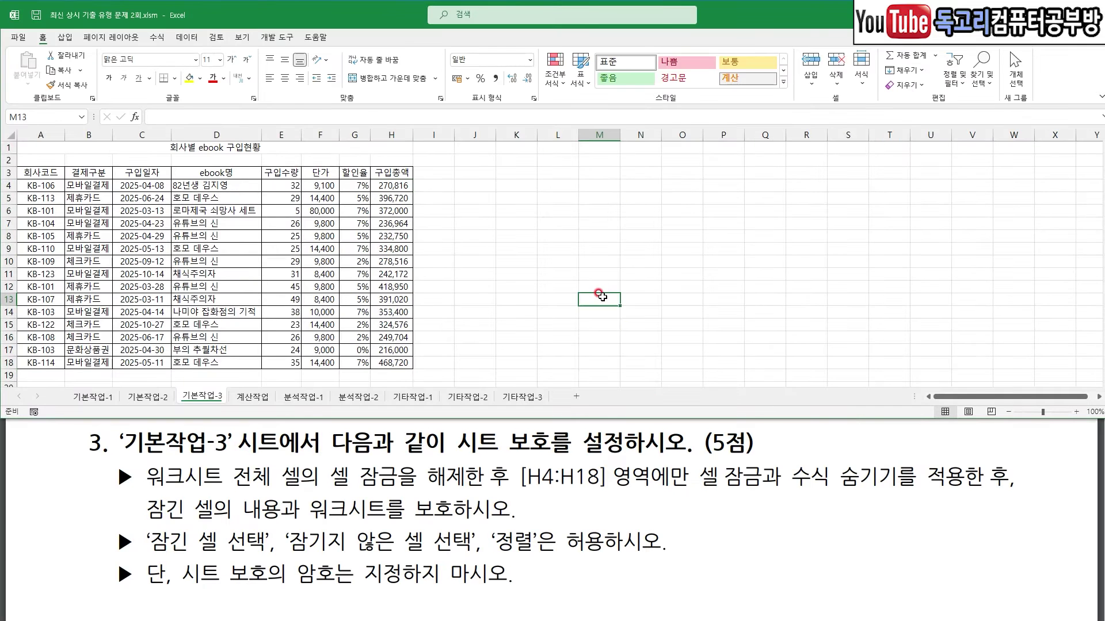
- Start protecting the sheet and allow 정렬 along with 잠긴 셀 선택 and 잠기지 않은 셀 선택
click(217, 37)
drag(222, 61, 249, 23)
drag(444, 55, 412, 116)
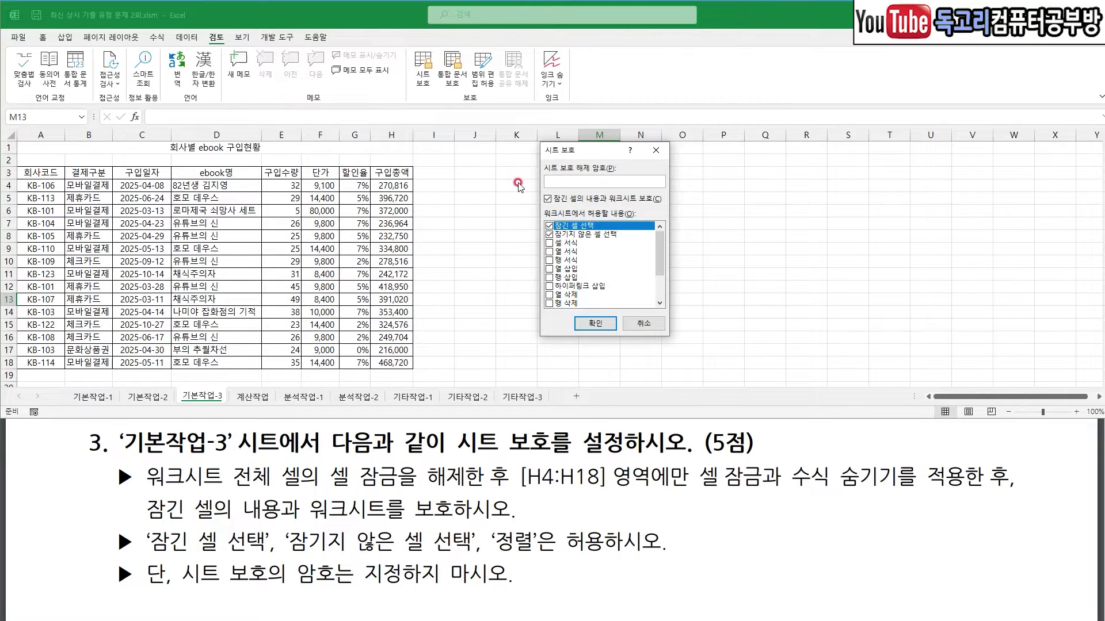
drag(532, 205, 671, 210)
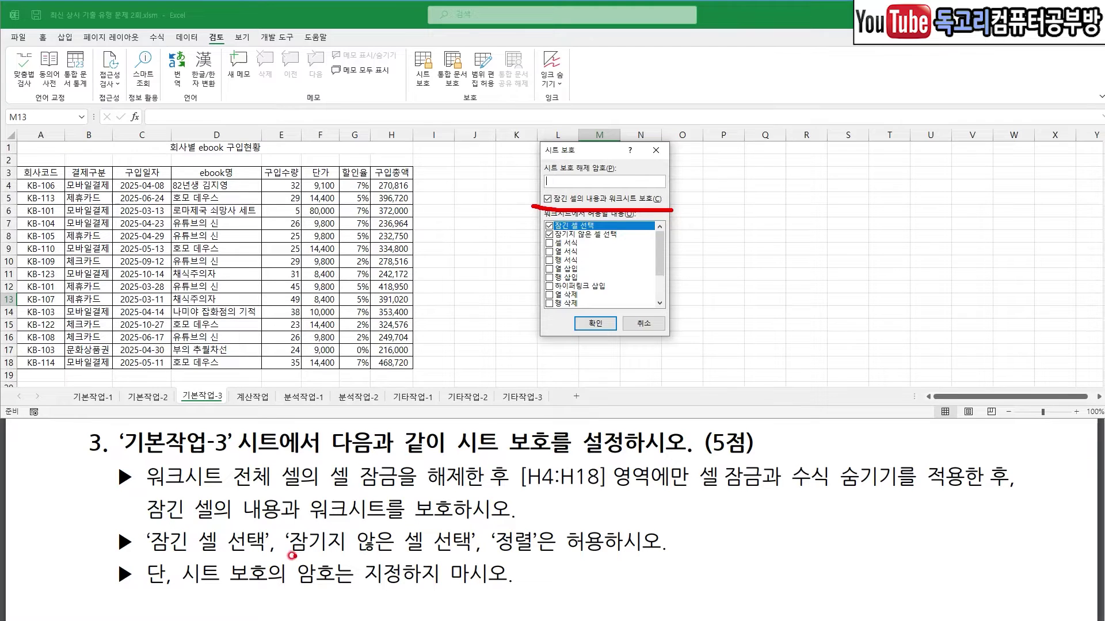
drag(168, 556, 242, 546)
drag(316, 556, 412, 557)
drag(486, 561, 602, 563)
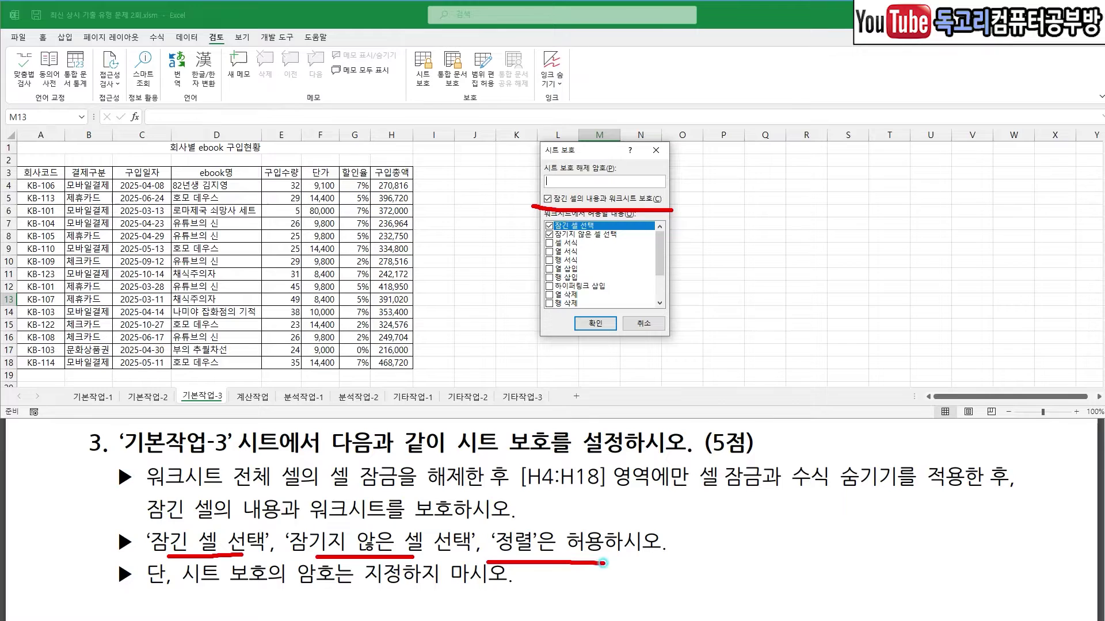
drag(545, 208, 528, 245)
drag(644, 267, 683, 276)
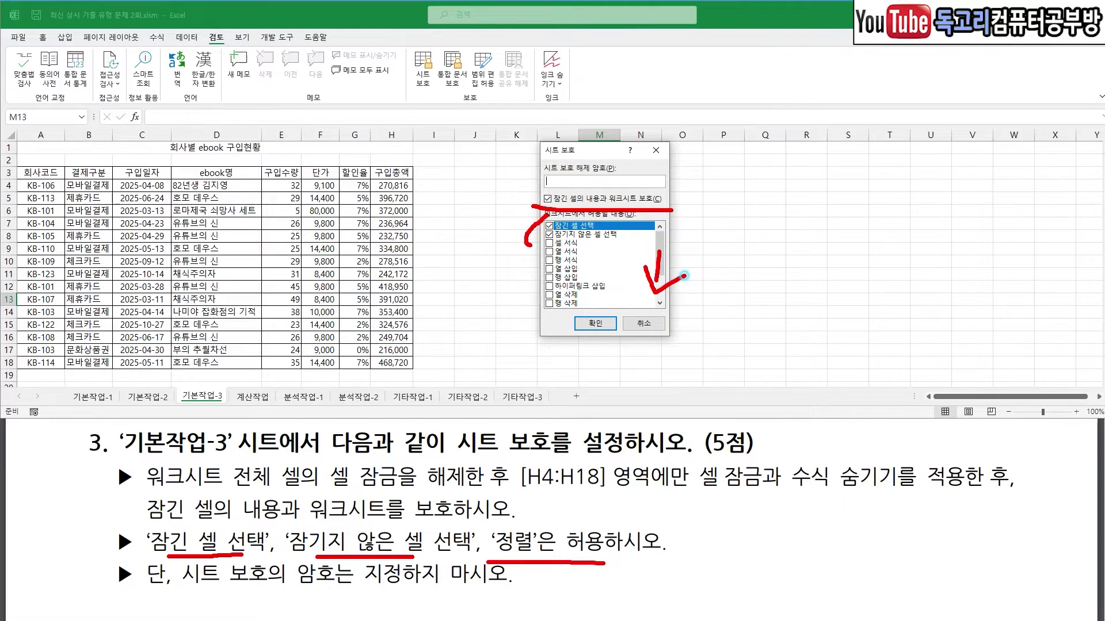
key(Escape)
scroll(639, 278, down, 2)
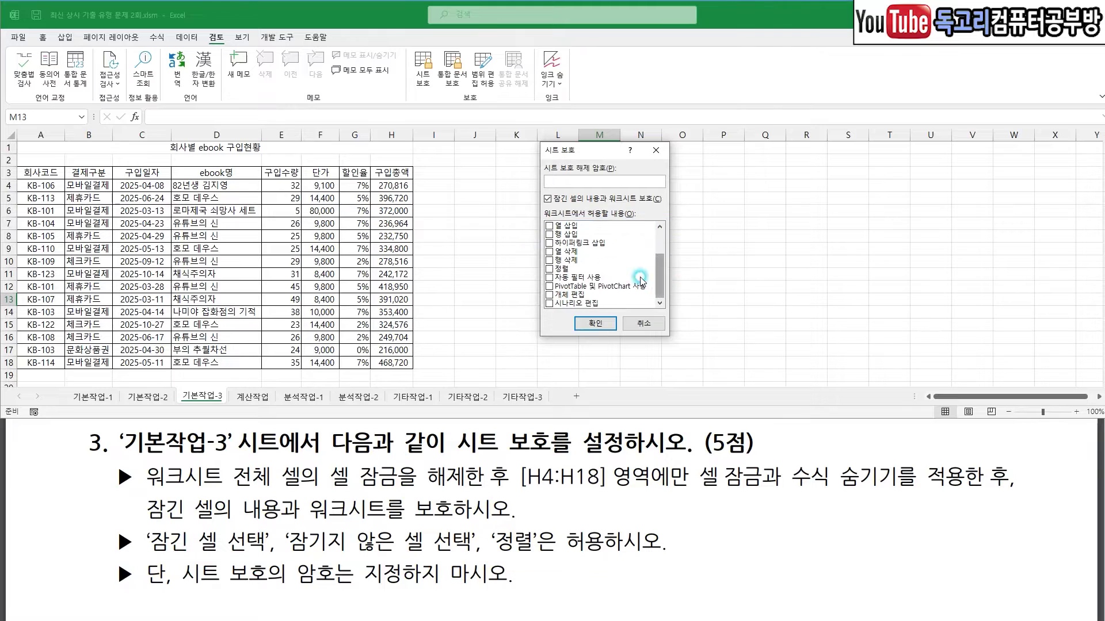
click(549, 269)
click(563, 272)
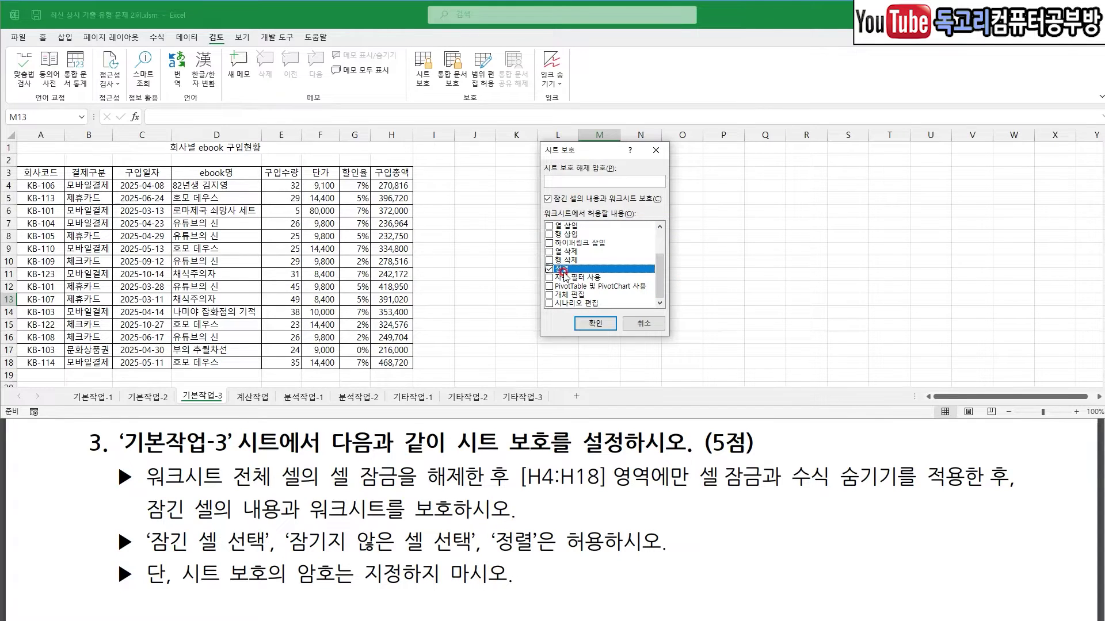
- Leave the sheet protection password blank and apply the protection
drag(596, 262, 570, 283)
drag(255, 606, 406, 605)
mouse_move(641, 185)
mouse_down()
mouse_move(575, 218)
mouse_move(607, 133)
mouse_move(626, 187)
mouse_up()
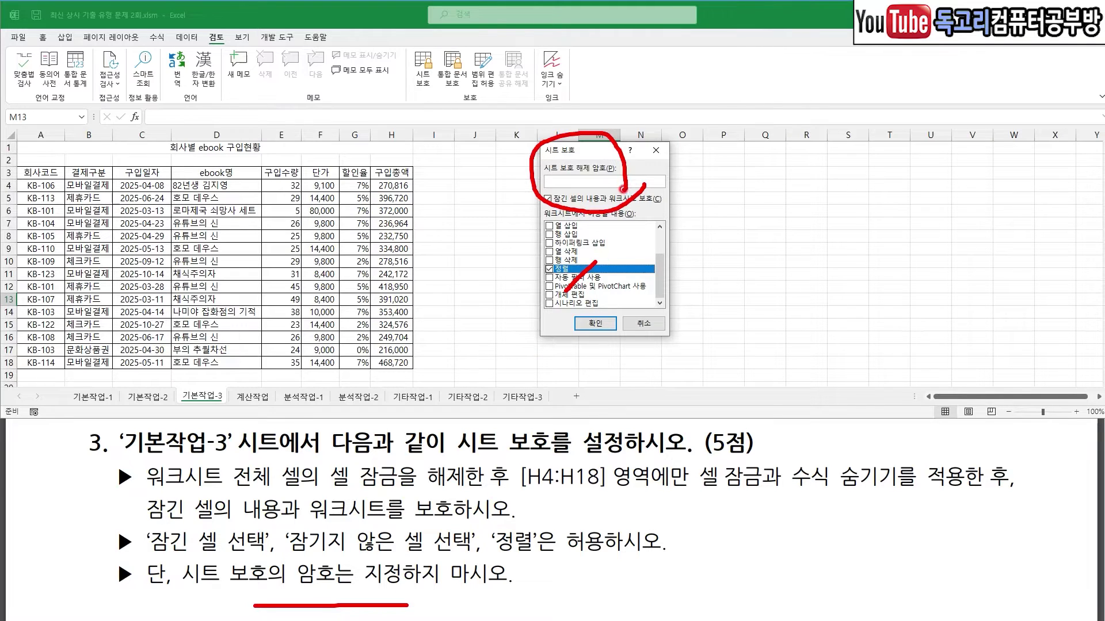
mouse_move(626, 325)
mouse_down()
mouse_move(564, 297)
mouse_move(608, 335)
mouse_up()
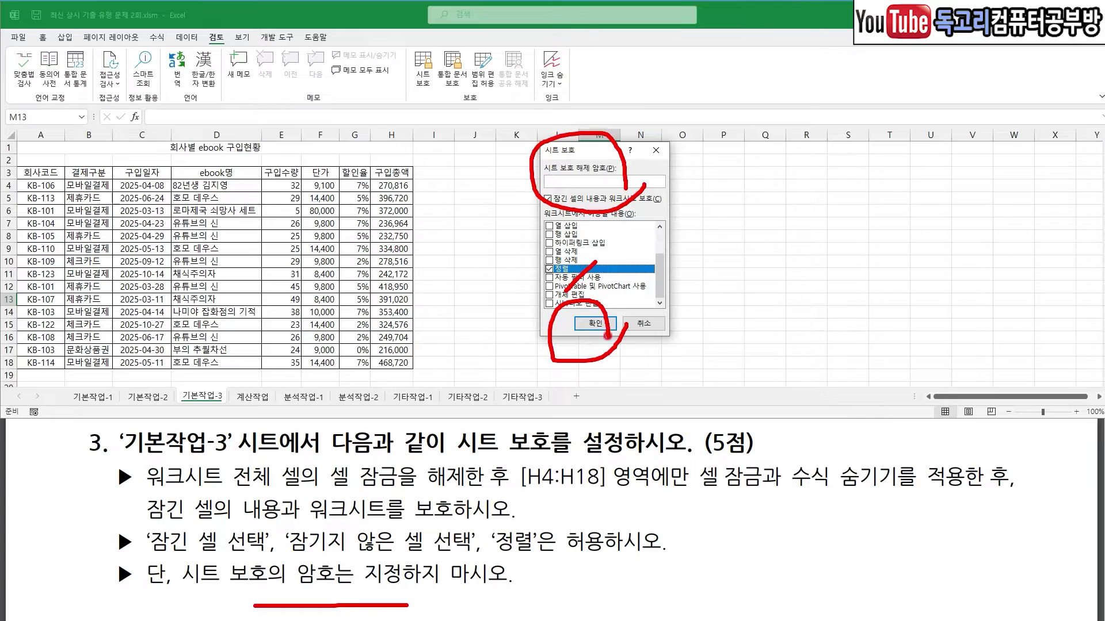
click(604, 325)
click(554, 260)
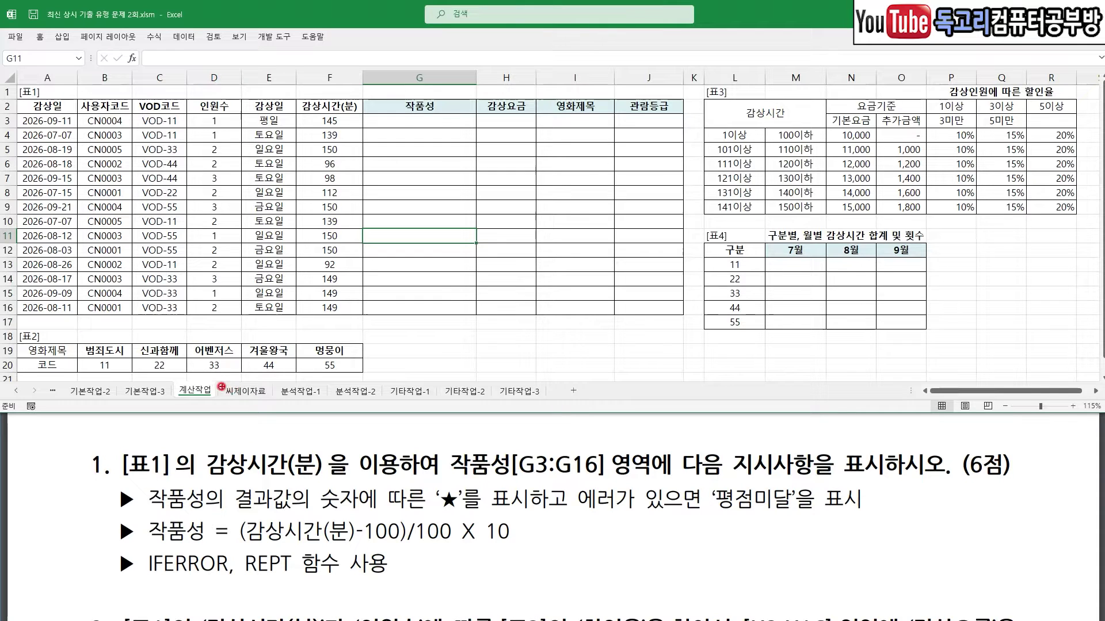
- Read the instructions for calculating 작품성 in G3:G16 on the 계산작업 sheet, including the required functions
mouse_move(188, 366)
mouse_down()
mouse_move(192, 377)
mouse_move(212, 366)
mouse_up()
drag(212, 478, 344, 478)
drag(487, 482, 647, 481)
drag(732, 447, 922, 445)
drag(247, 511, 476, 510)
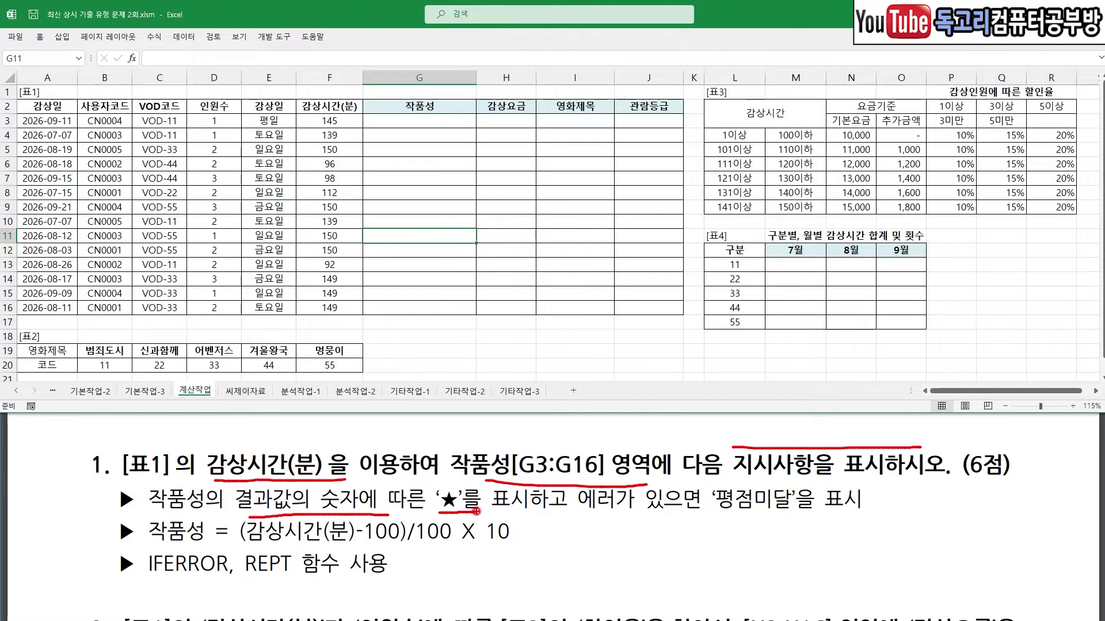
drag(576, 516, 812, 519)
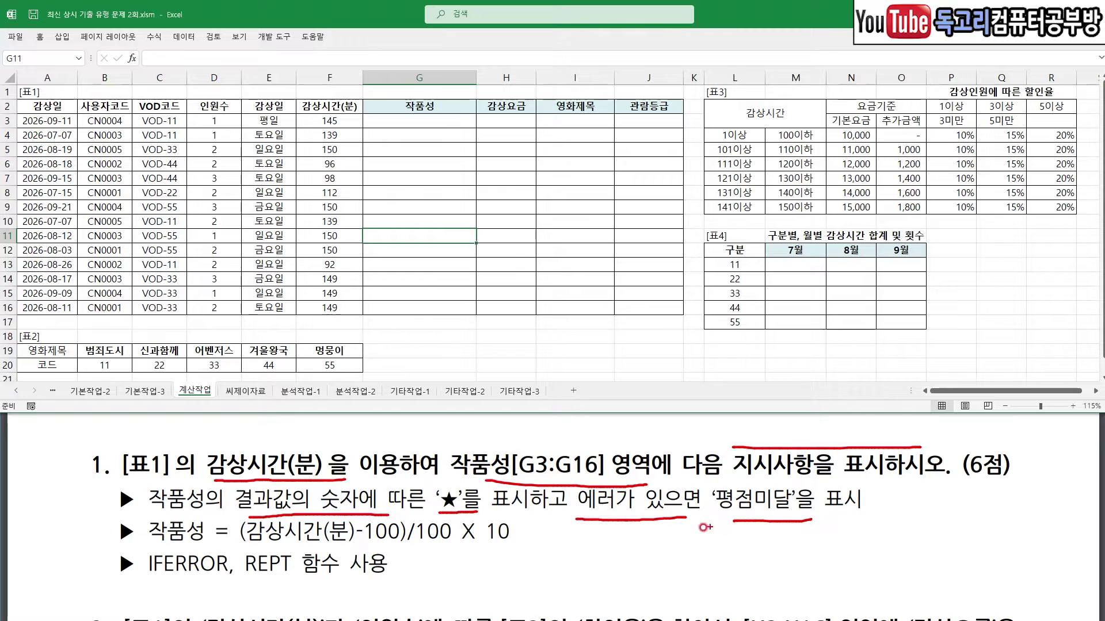
drag(219, 545, 516, 545)
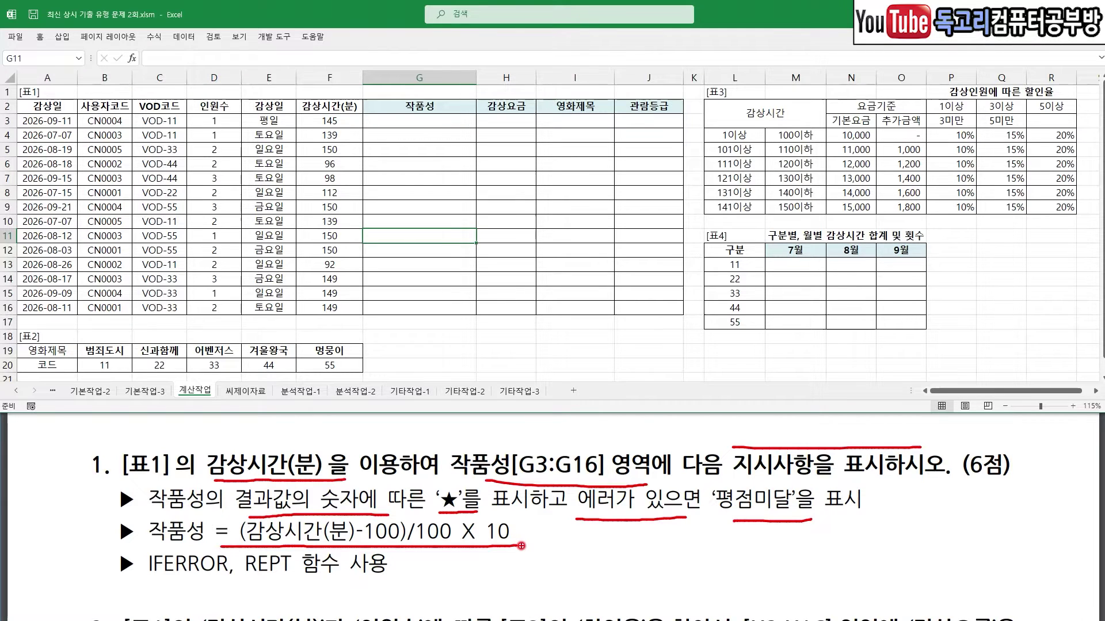
key(Escape)
- Enter the formula =(F3-100)/100*10 in G3 of the 작품성 column
click(397, 122)
text(=)
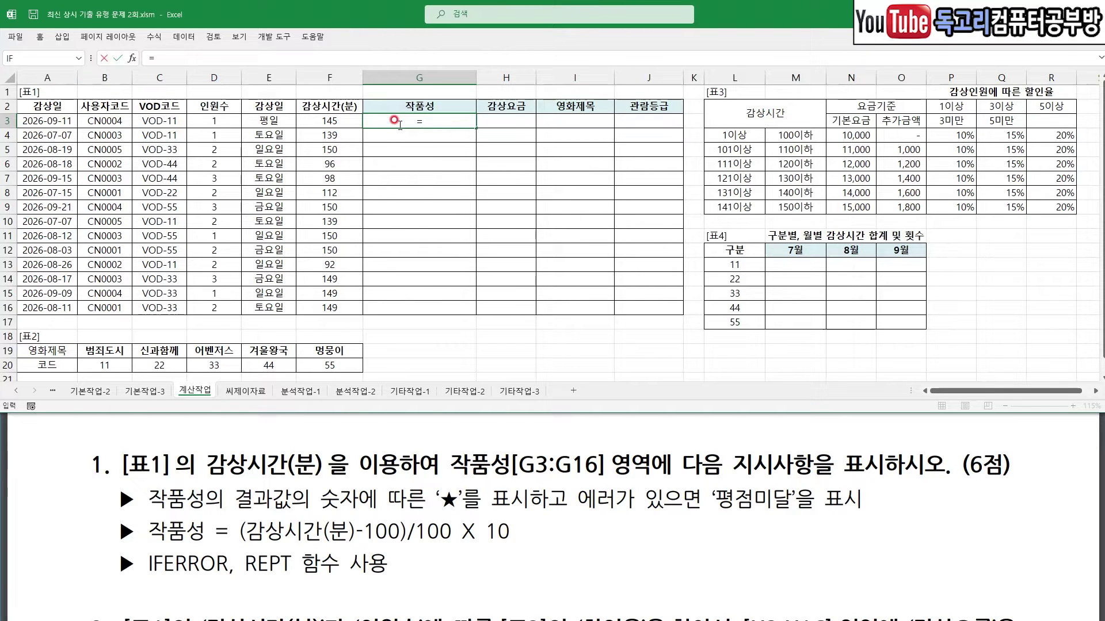
text(()
click(323, 122)
text(-100)
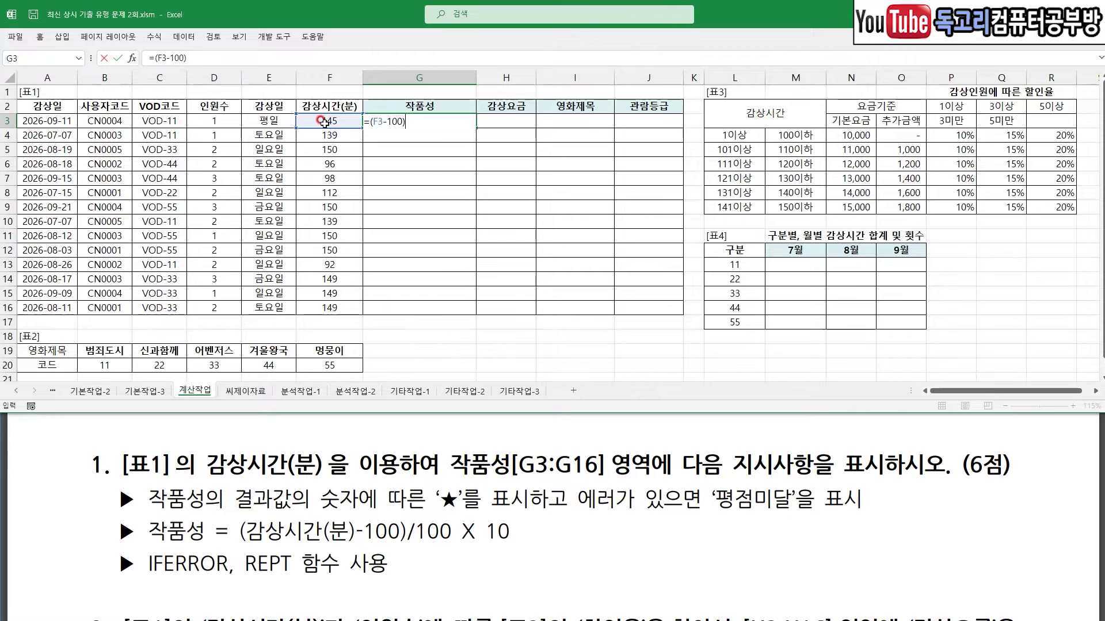
text()/100*10)
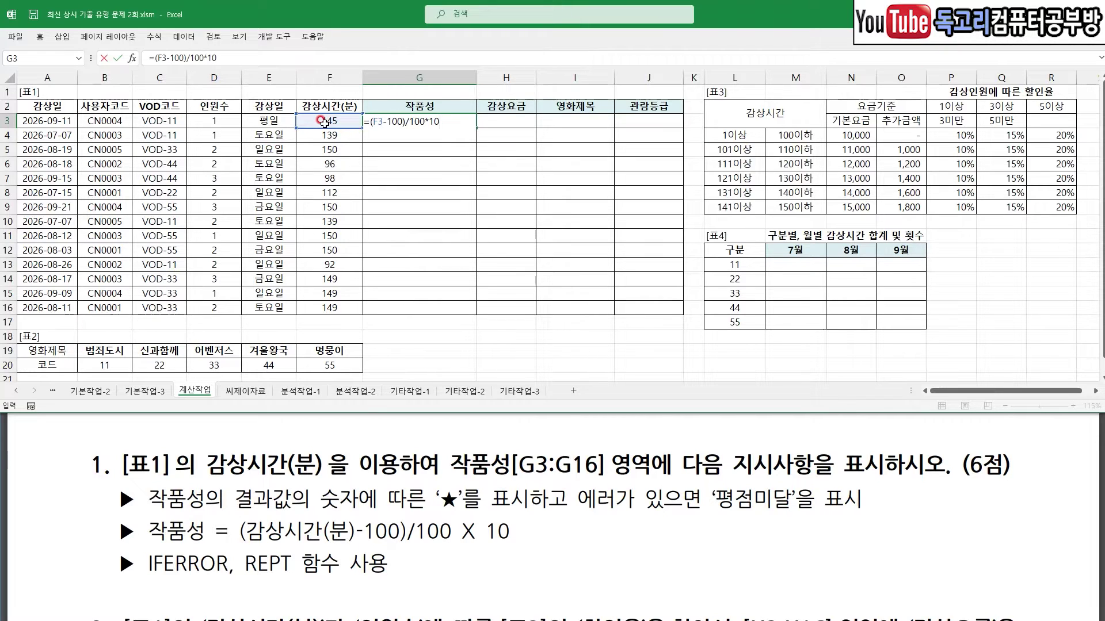
key(Return)
- Confirm the G3 formula, cut its expression after the equals sign, and start a REPT function with its arguments dialog open
click(425, 124)
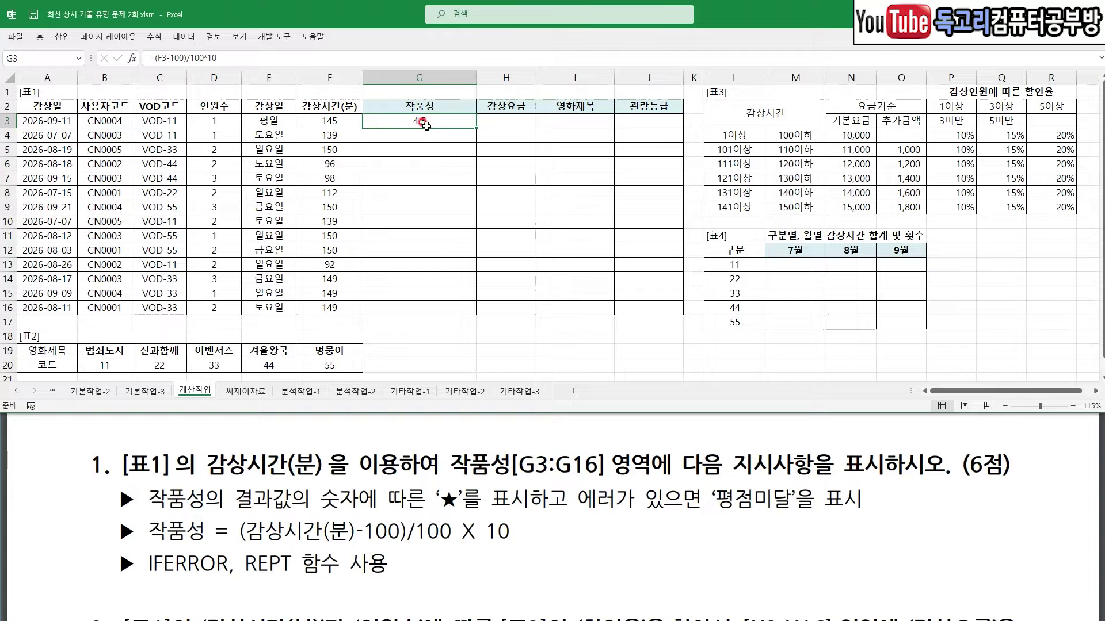
click(153, 57)
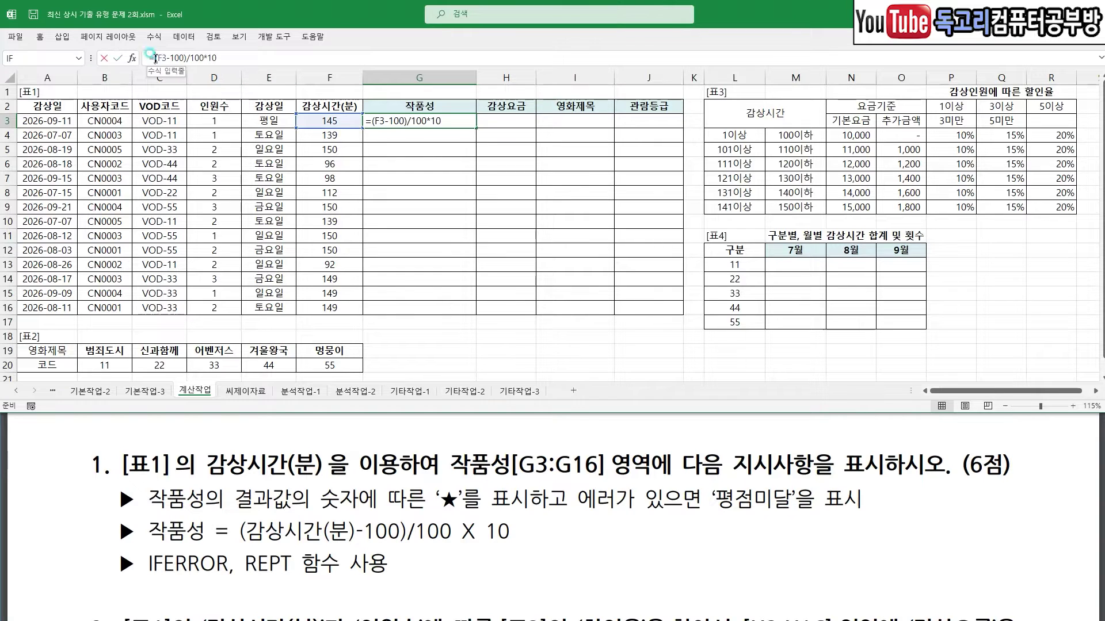
drag(153, 57, 269, 58)
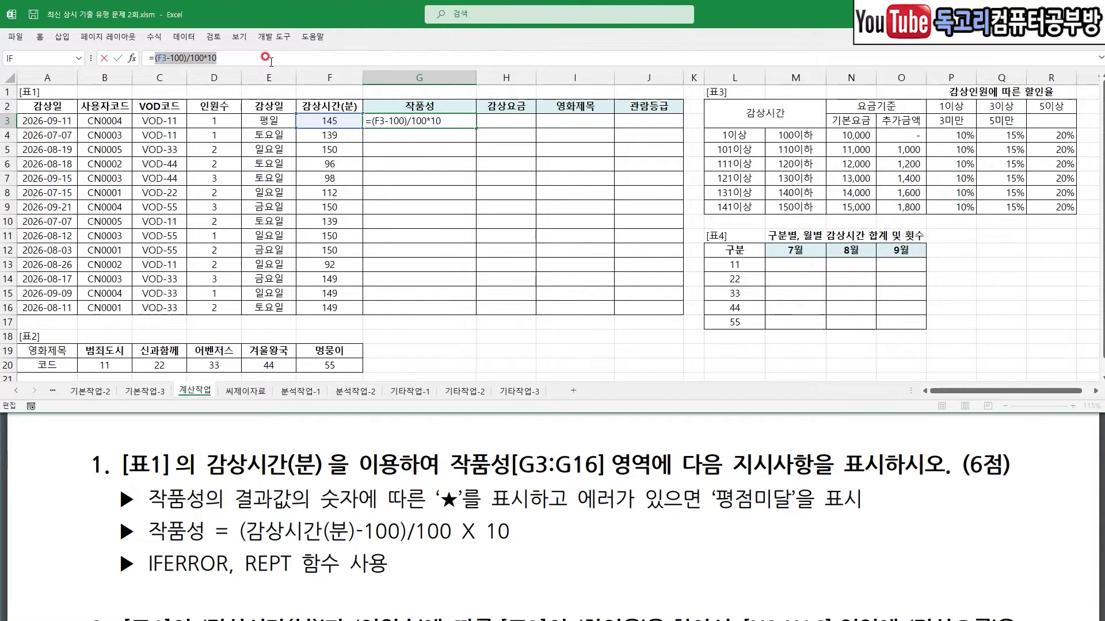
key(ctrl+x)
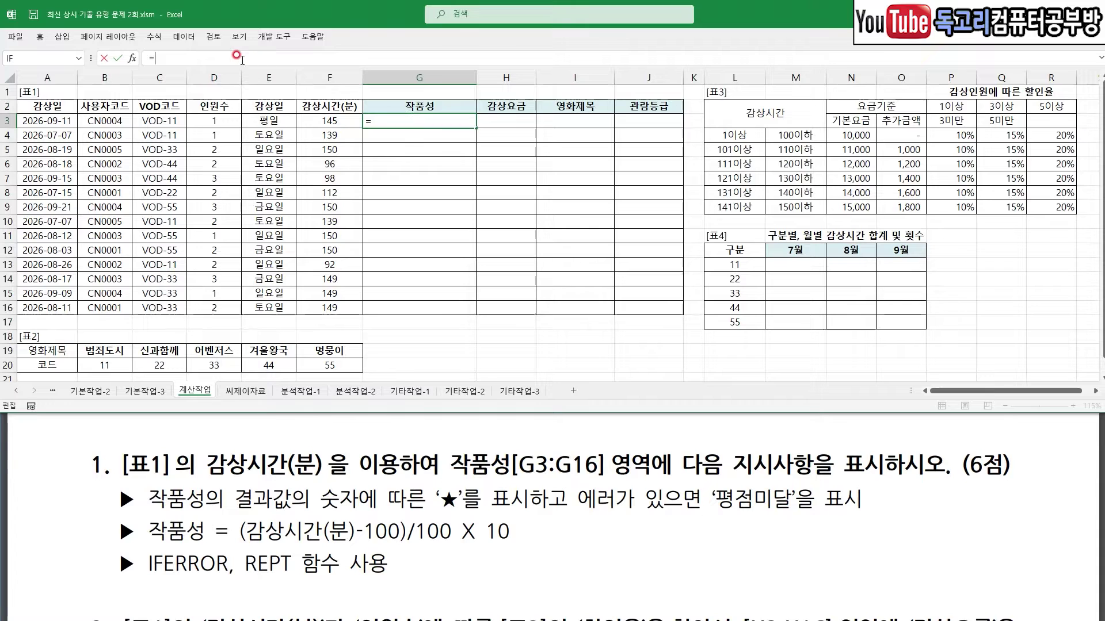
text(RE)
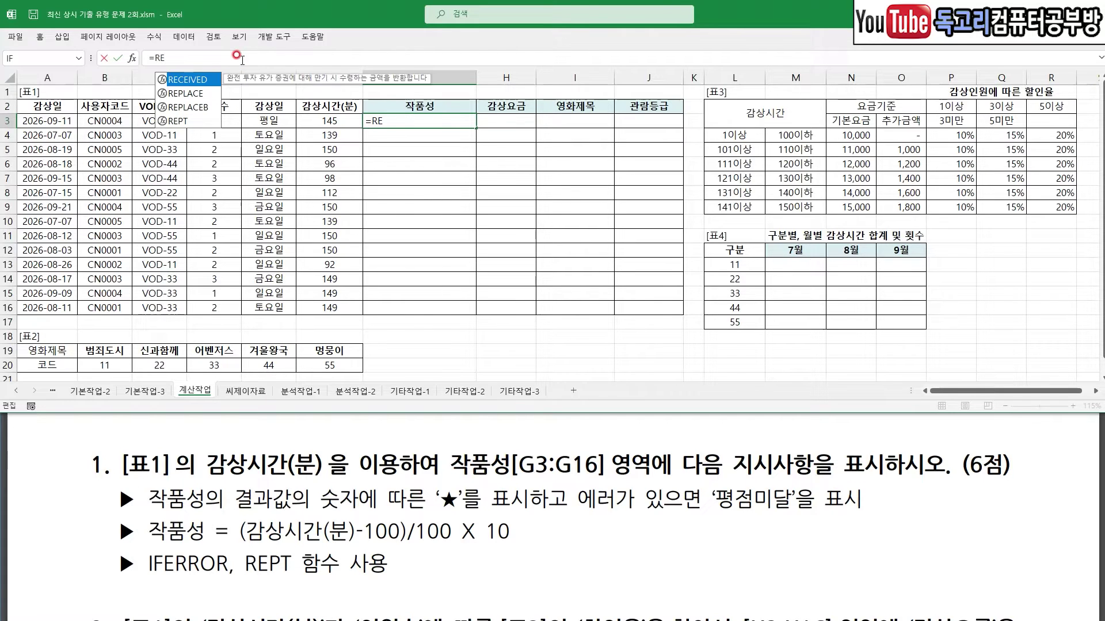
key(Tab)
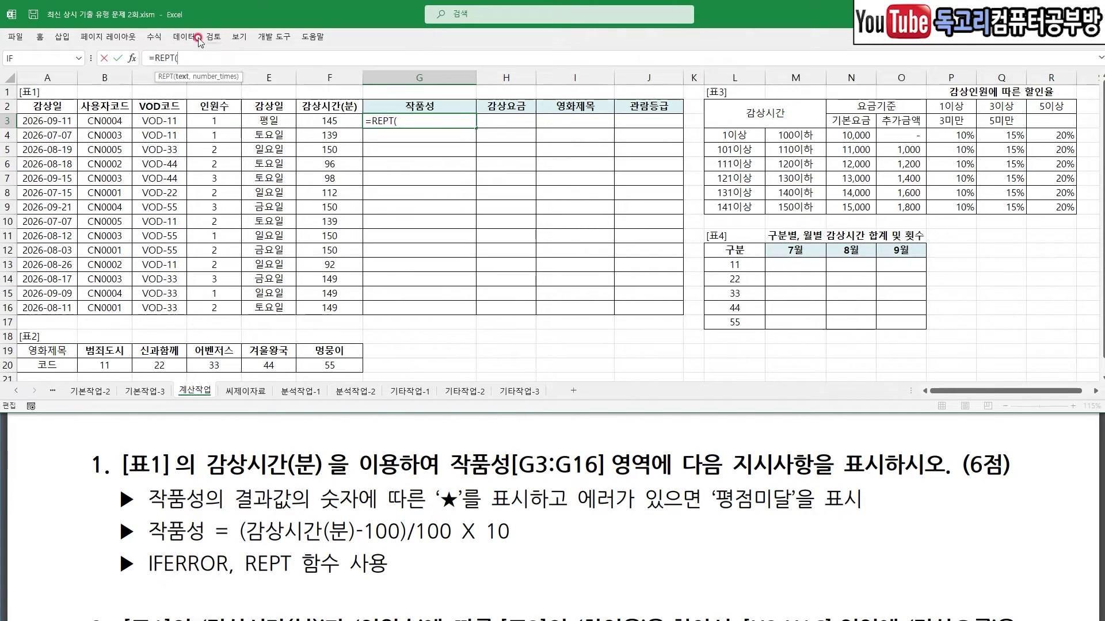
click(133, 60)
drag(785, 132, 442, 158)
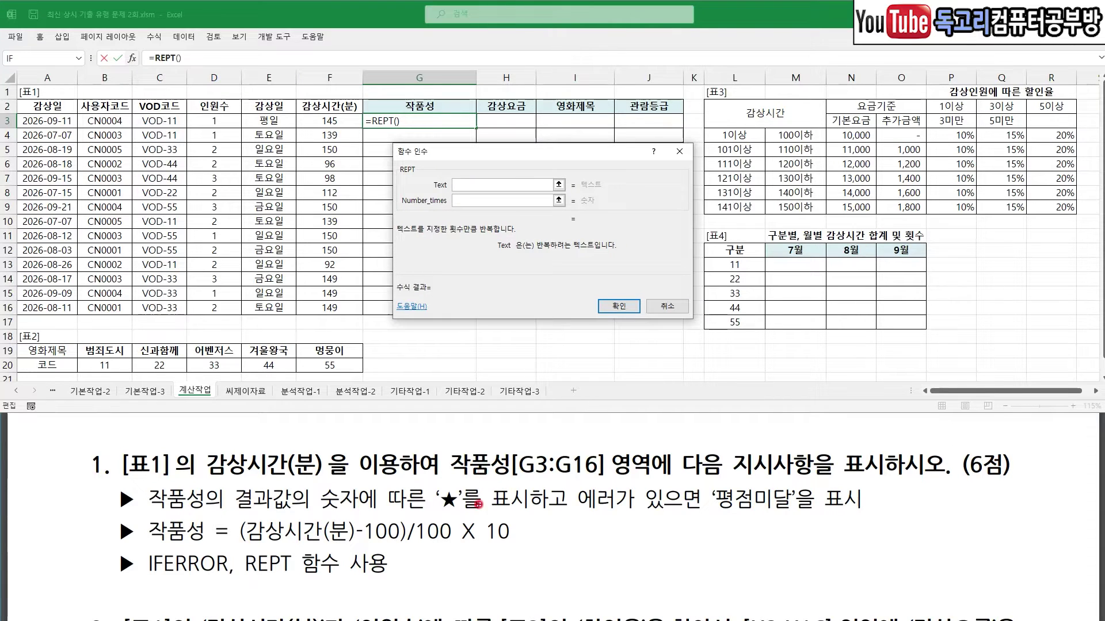
- Set REPT's Text to "★" and Number_times to (F3-100)/100*10, then confirm the formula in G3
mouse_move(478, 508)
mouse_down()
mouse_move(427, 457)
mouse_move(488, 523)
mouse_up()
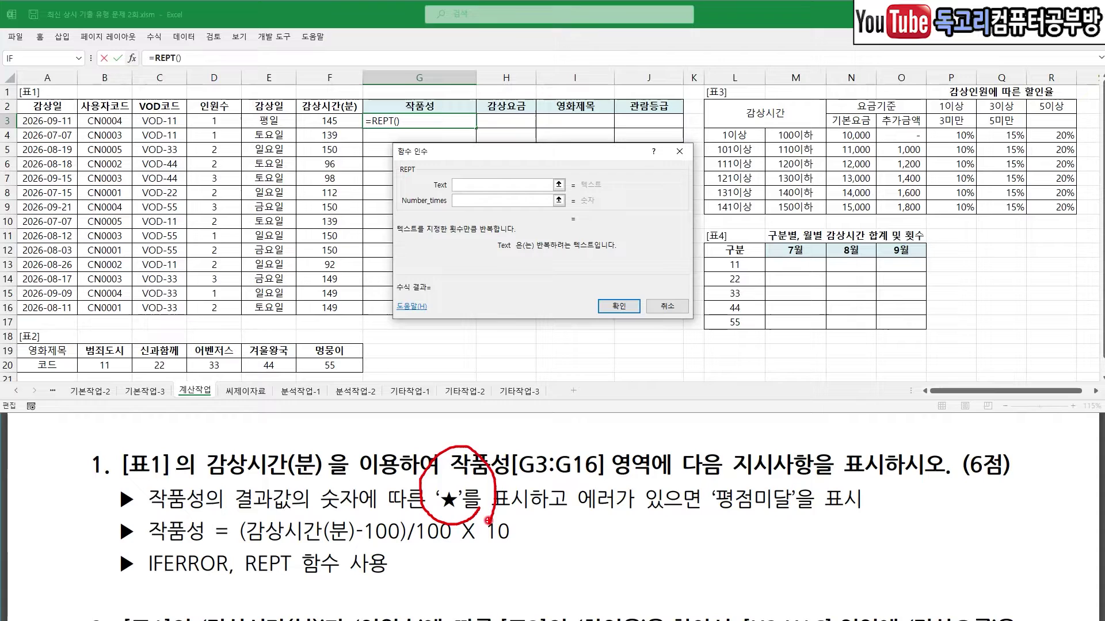
click(497, 189)
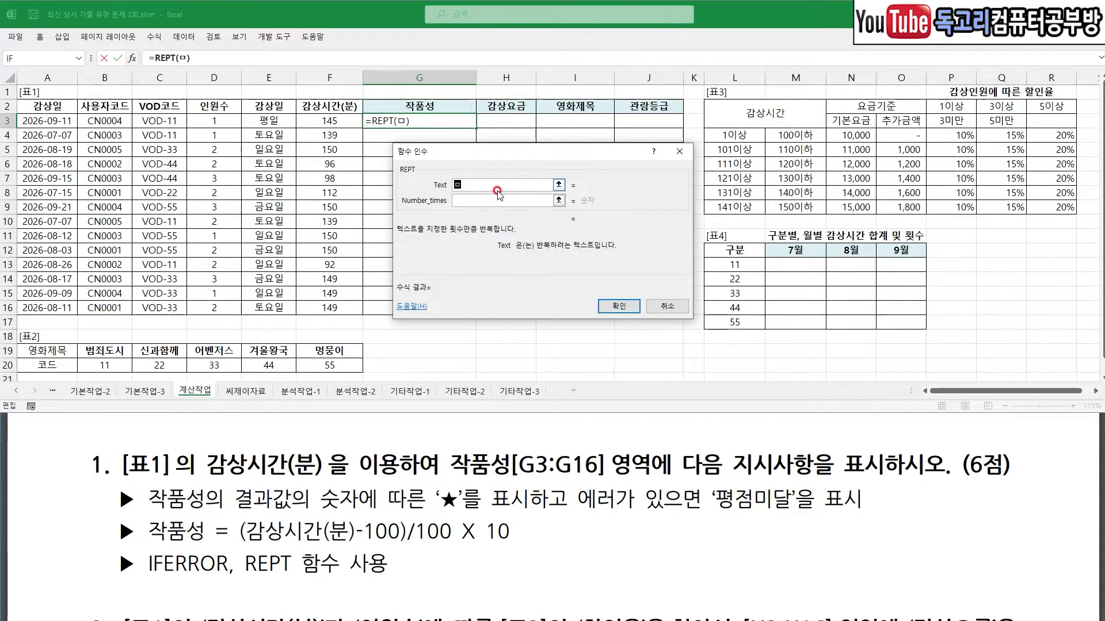
text(ㅁ)
key(Hangul_Hanja)
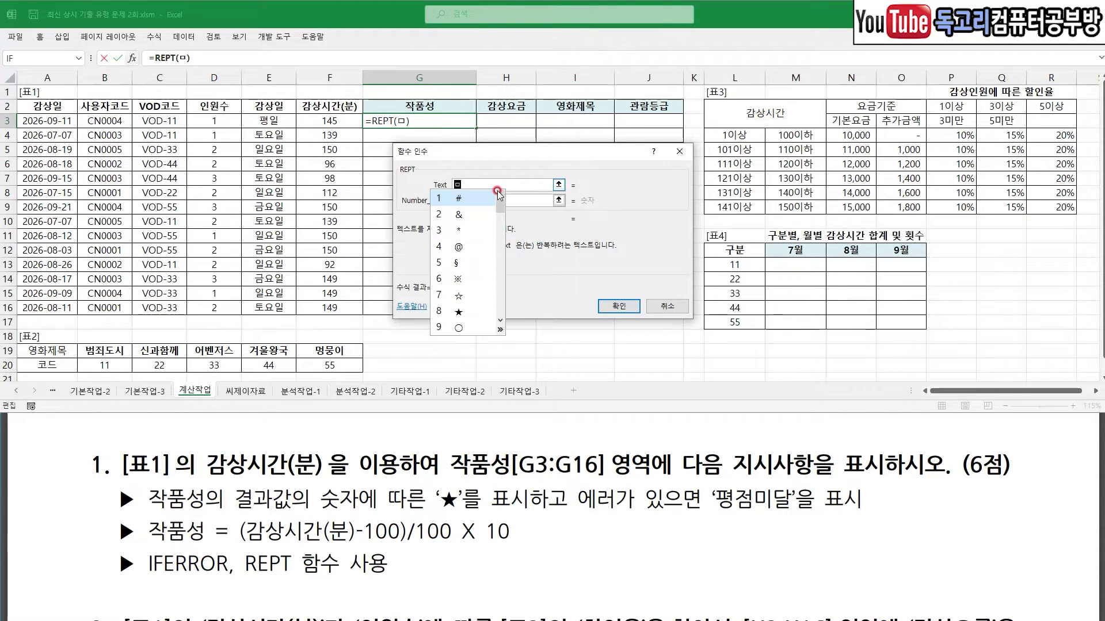
click(467, 311)
click(487, 199)
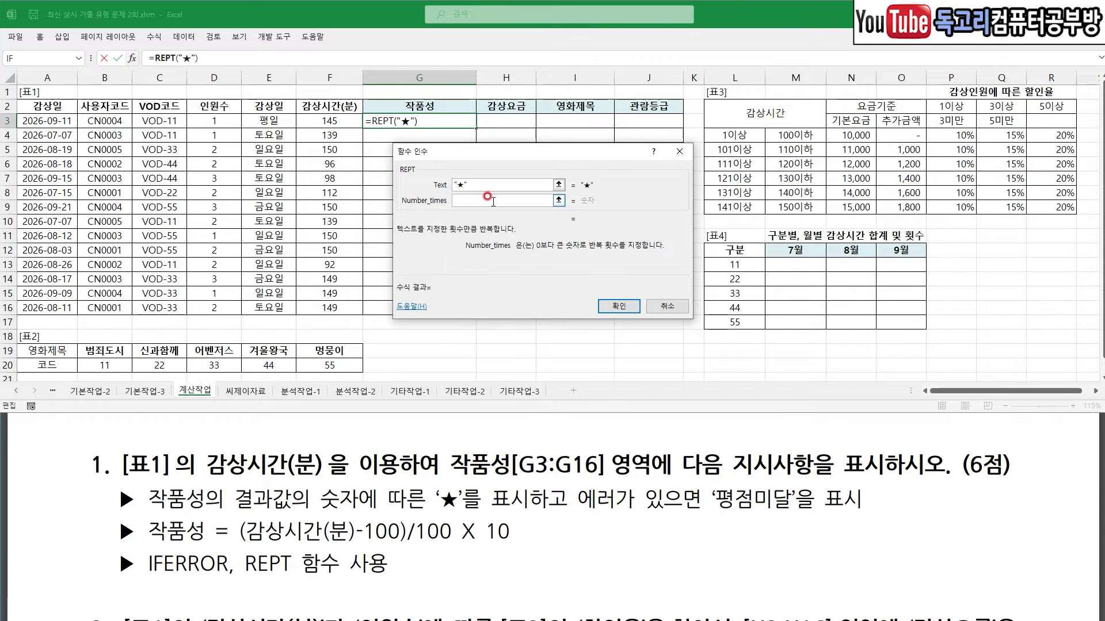
text((F3-100)/100*10)
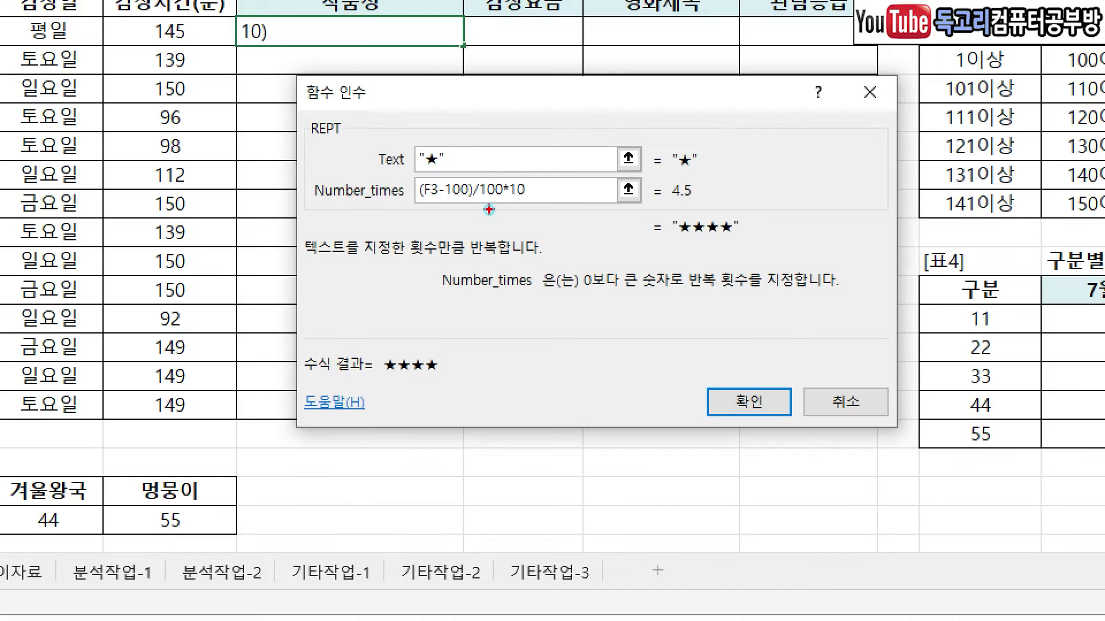
drag(493, 144, 461, 165)
drag(572, 183, 509, 227)
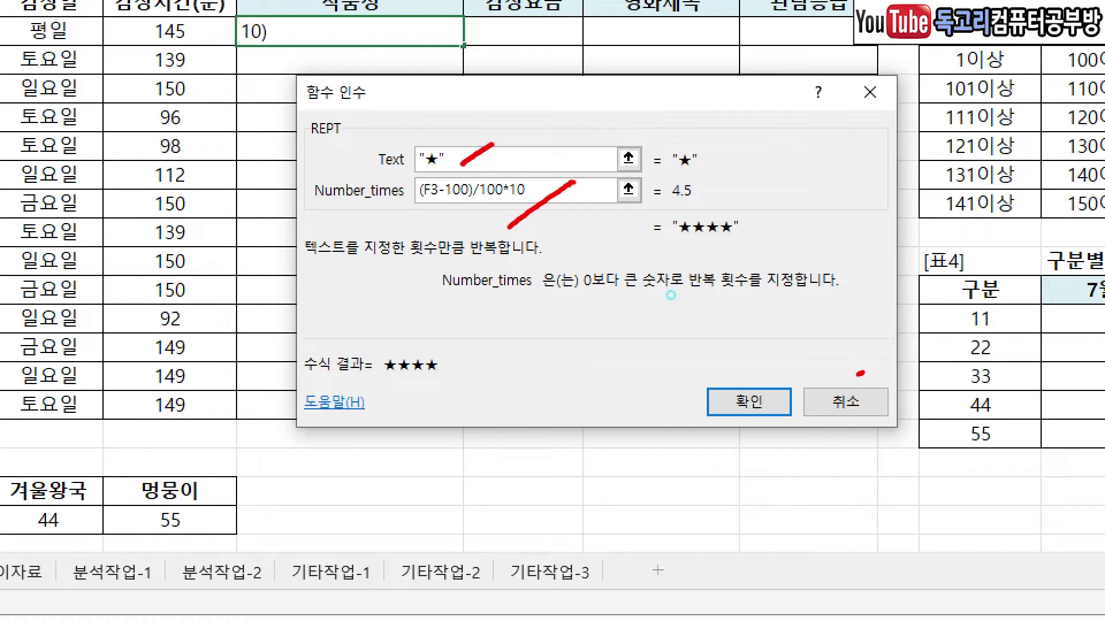
drag(861, 374, 703, 489)
key(Return)
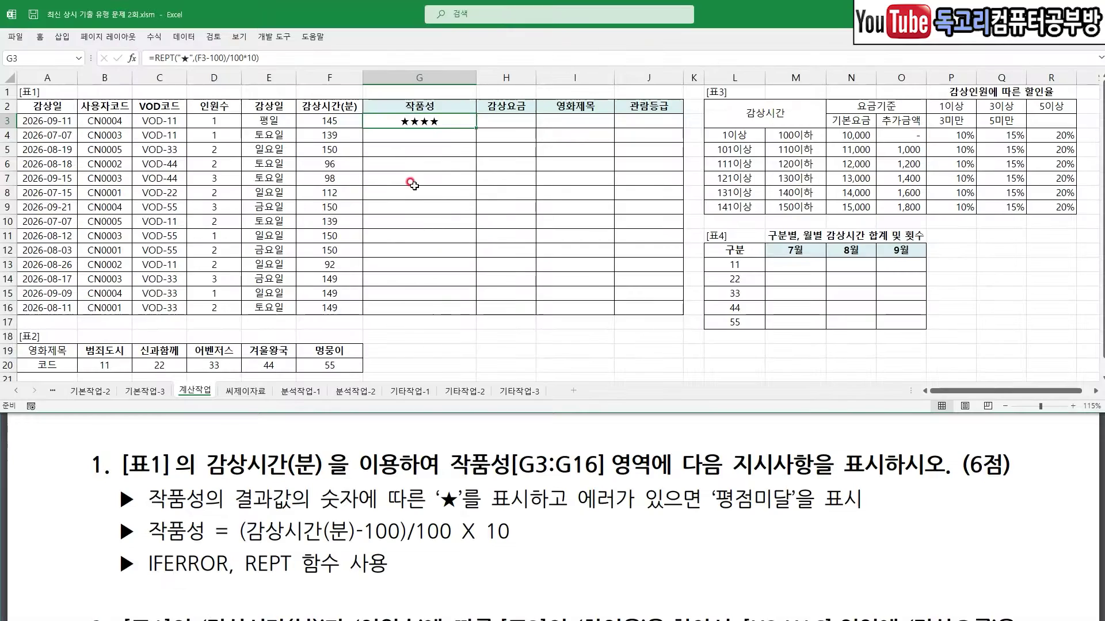
- Cut the REPT expression out of the G3 formula and start an IFERROR function with its arguments dialog open
click(151, 58)
drag(153, 59, 306, 60)
key(BackSpace)
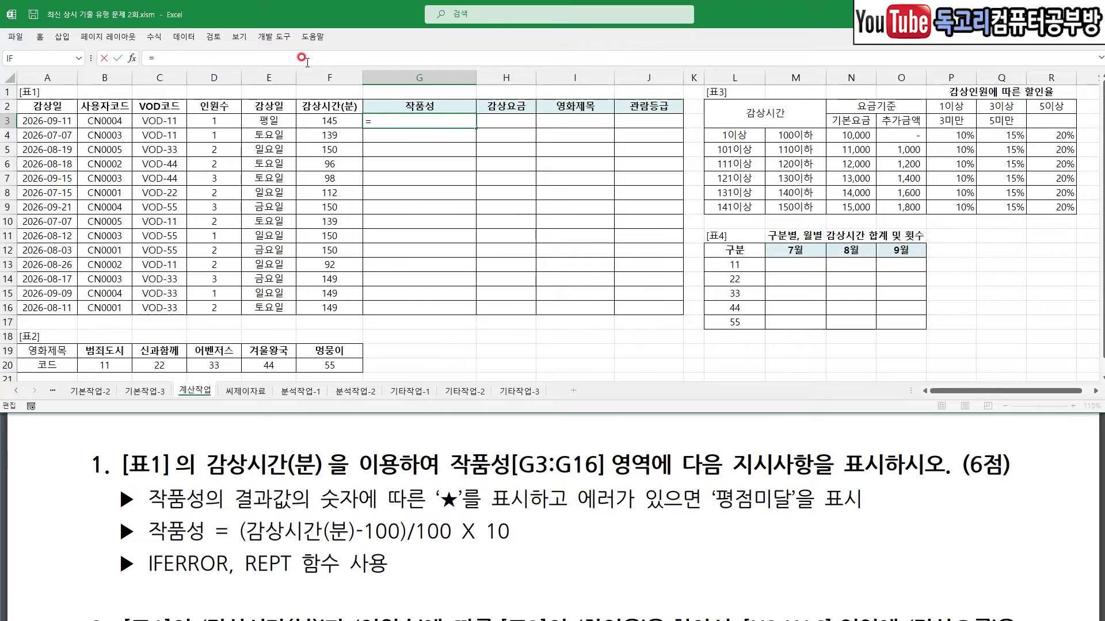
key(BackSpace)
text(I)
key(Down)
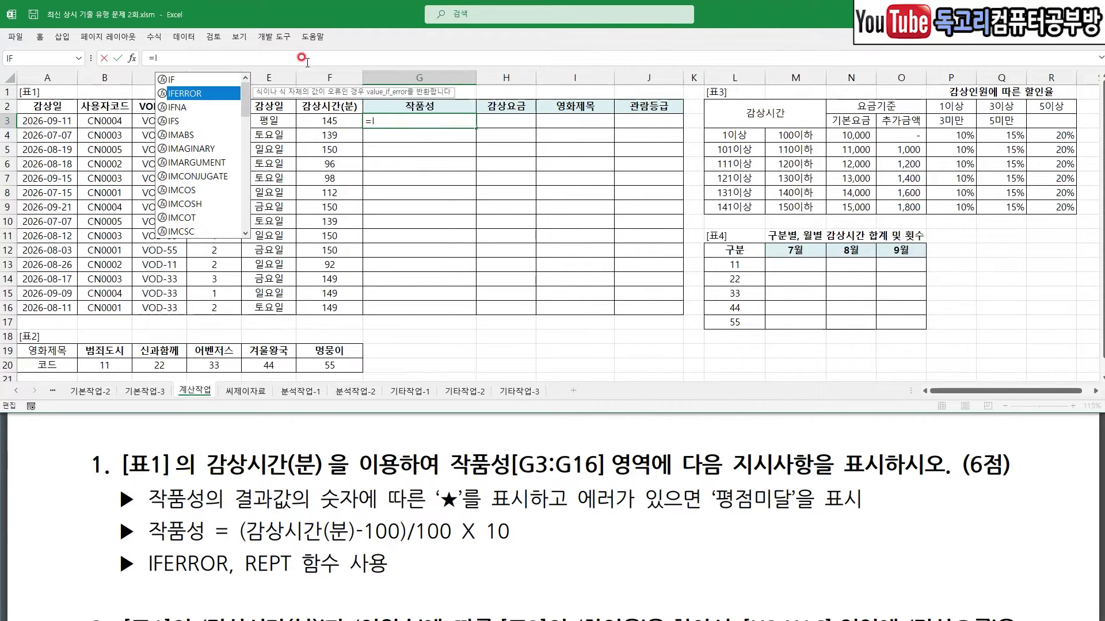
key(Tab)
click(133, 57)
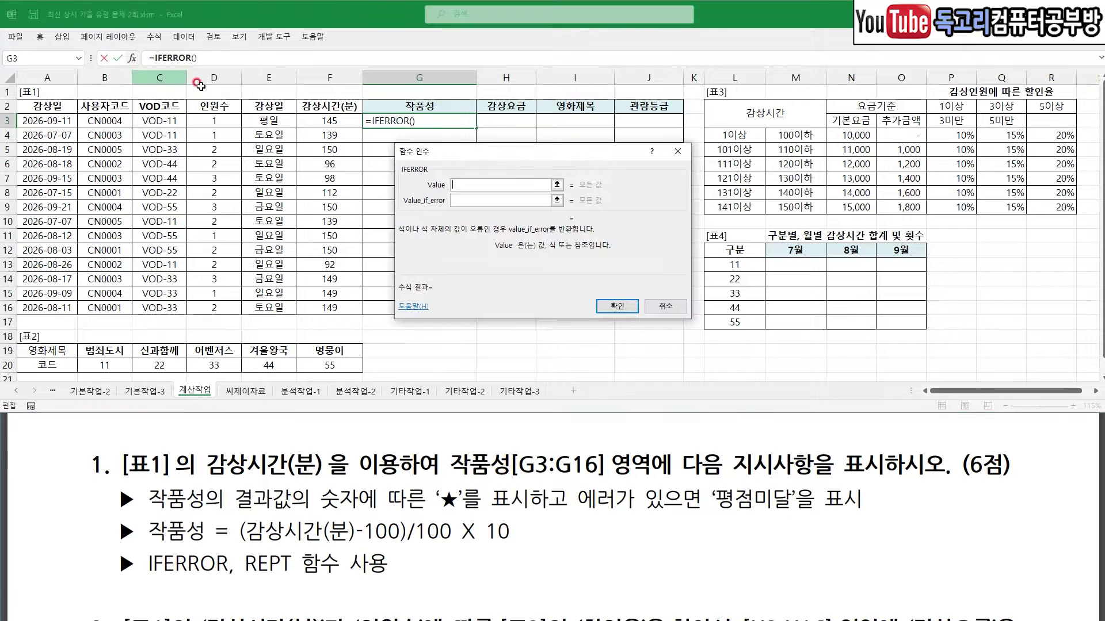
- Paste the REPT expression as IFERROR's Value, set Value_if_error to 평점미달, and fill the formula down to G16
key(ctrl+v)
click(463, 202)
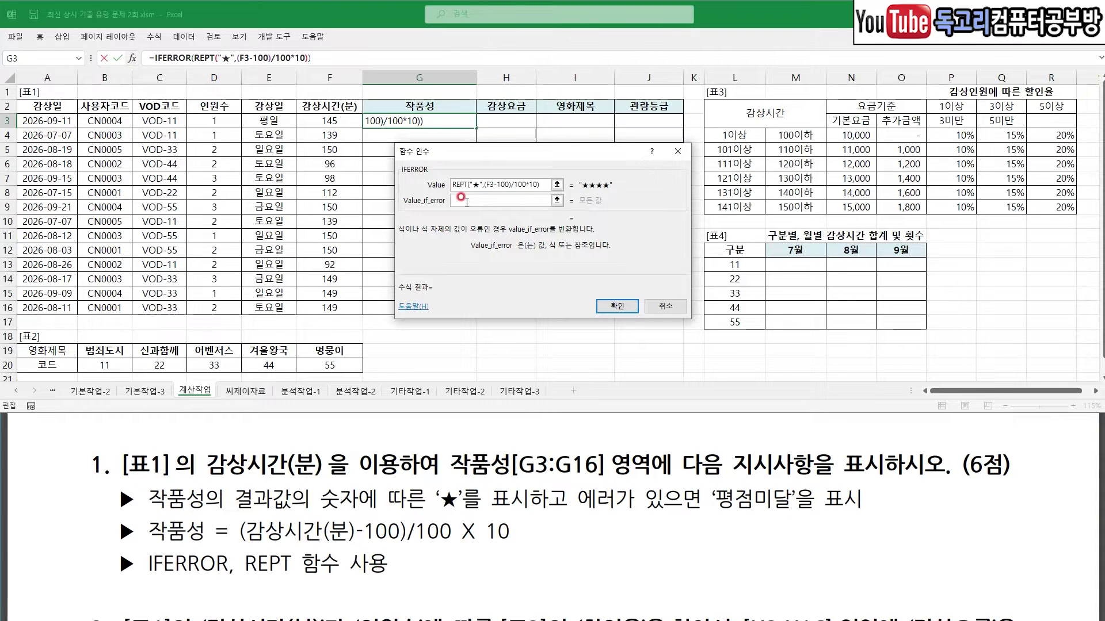
text(평점미다)
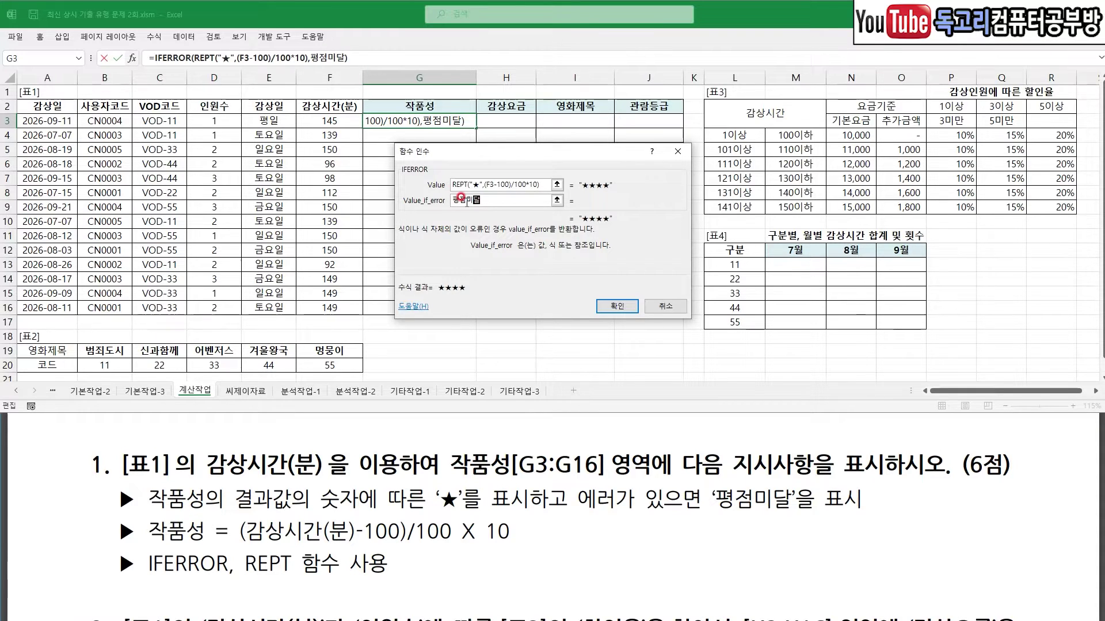
click(618, 307)
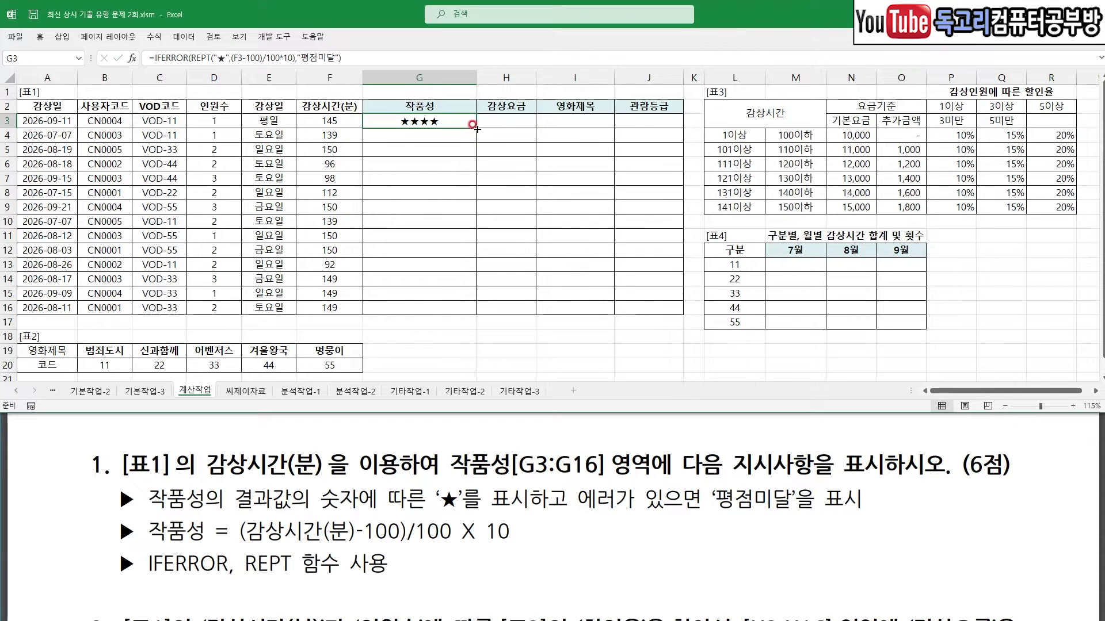
double_click(477, 128)
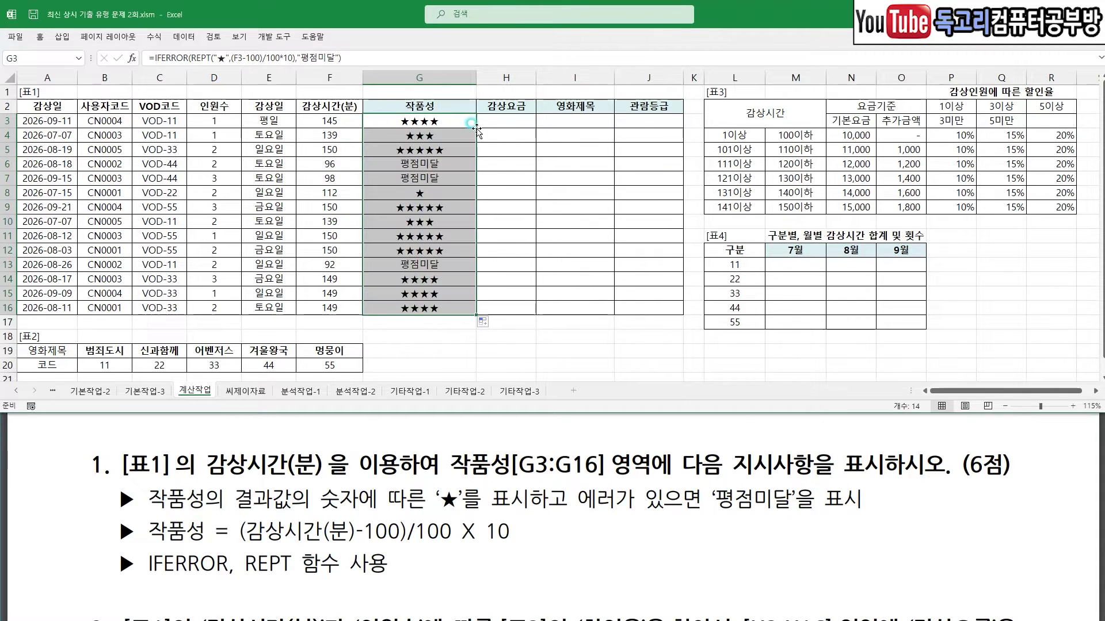
click(541, 336)
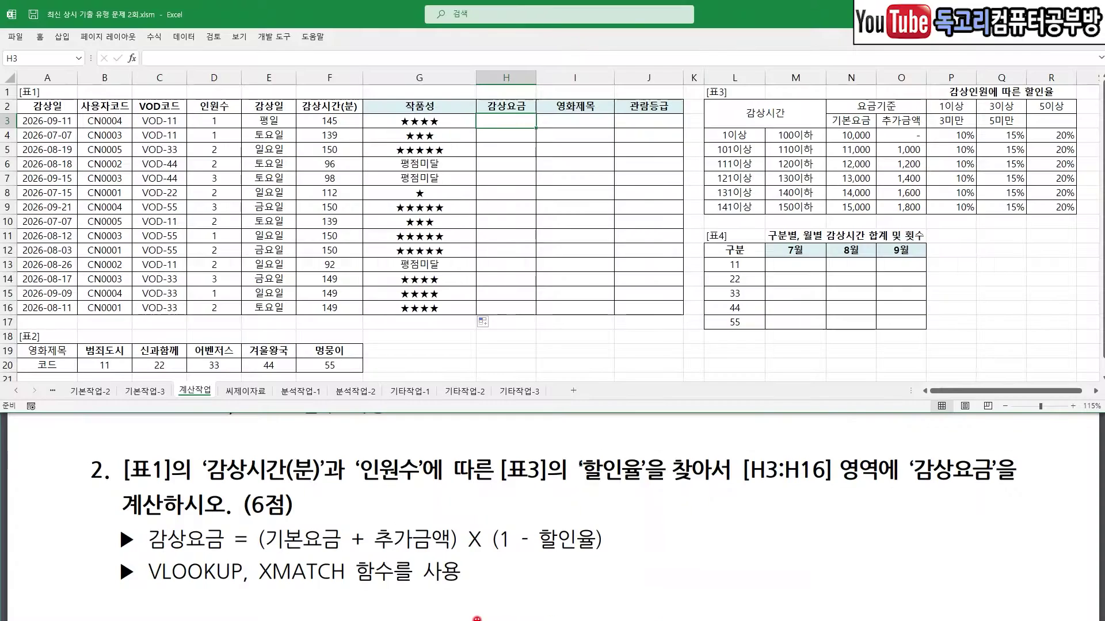
- Read the instructions for calculating 감상요금 in H3:H16, including the fee formula and the required functions
drag(244, 445, 432, 447)
drag(606, 493, 677, 494)
drag(917, 493, 1035, 496)
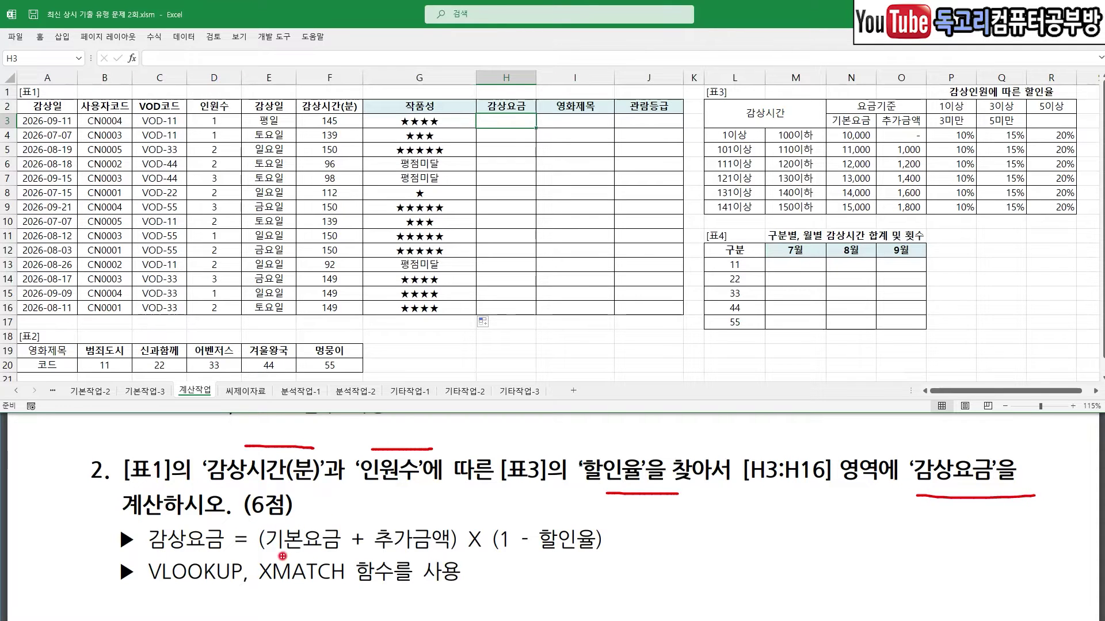
drag(254, 557, 647, 558)
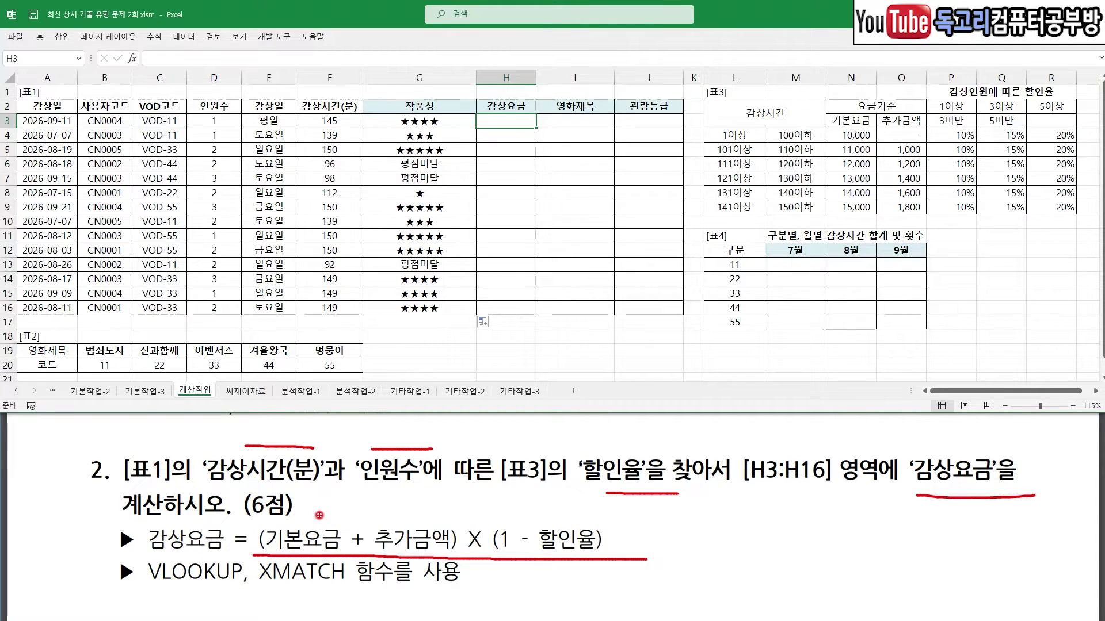
drag(269, 589, 335, 590)
key(e)
drag(282, 557, 331, 553)
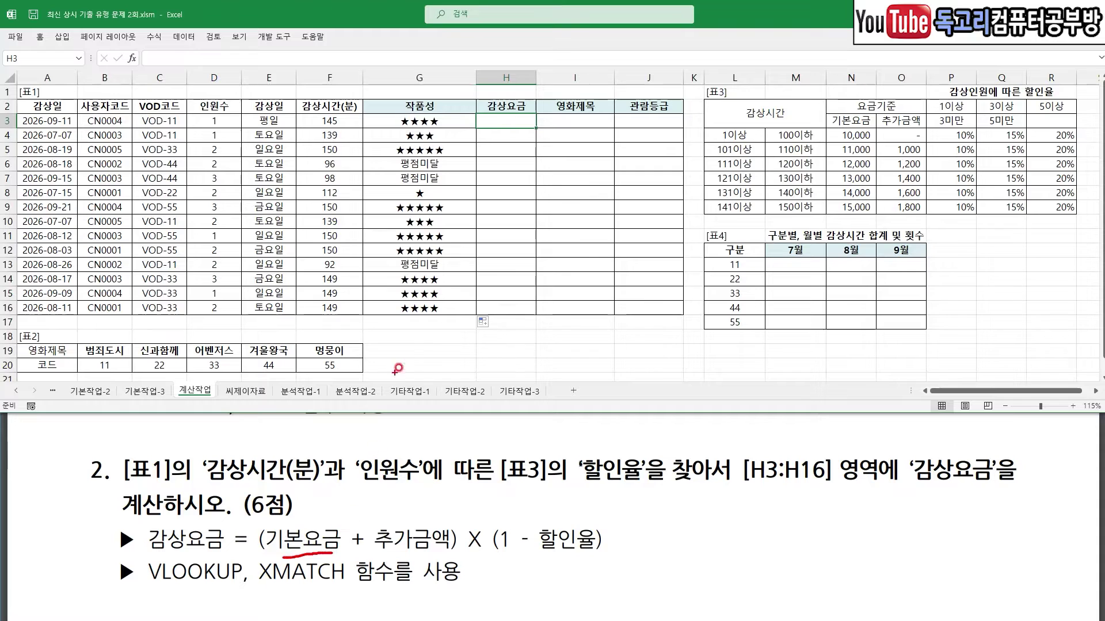
- Start a VLOOKUP function in H3 with its arguments dialog open and set Lookup_value to F3
click(214, 57)
text(=)
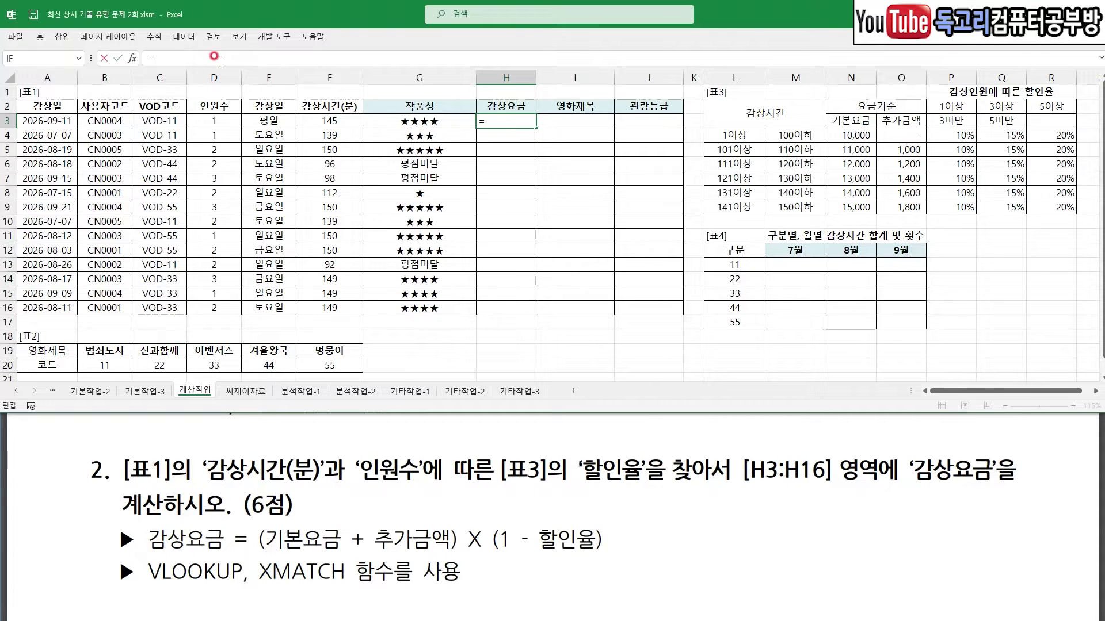
text(vl)
key(Tab)
click(131, 58)
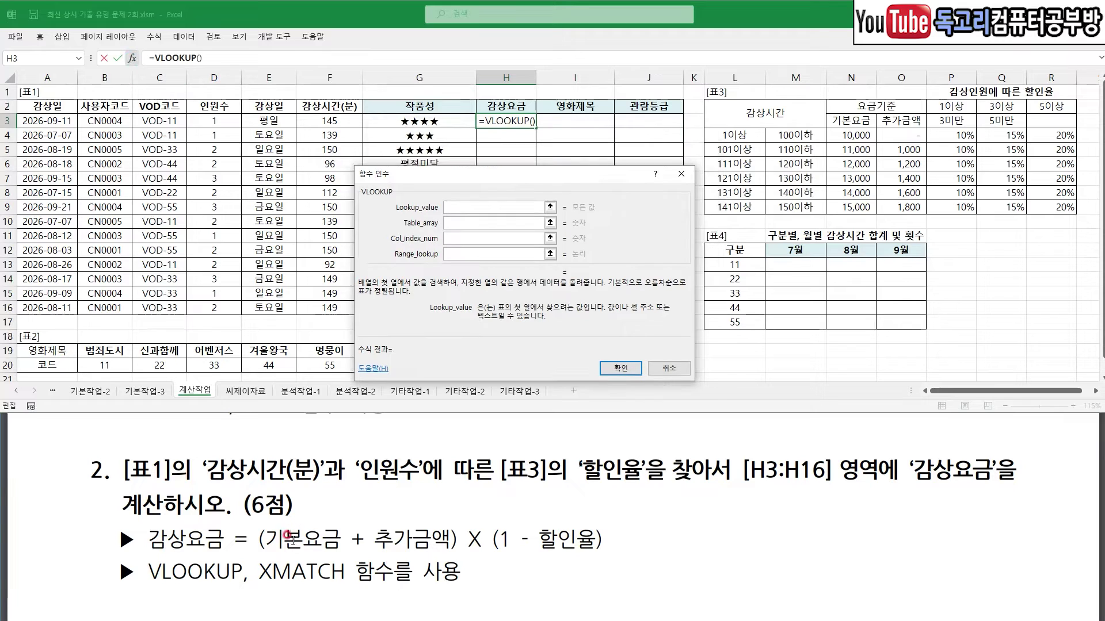
drag(283, 554, 343, 556)
click(295, 48)
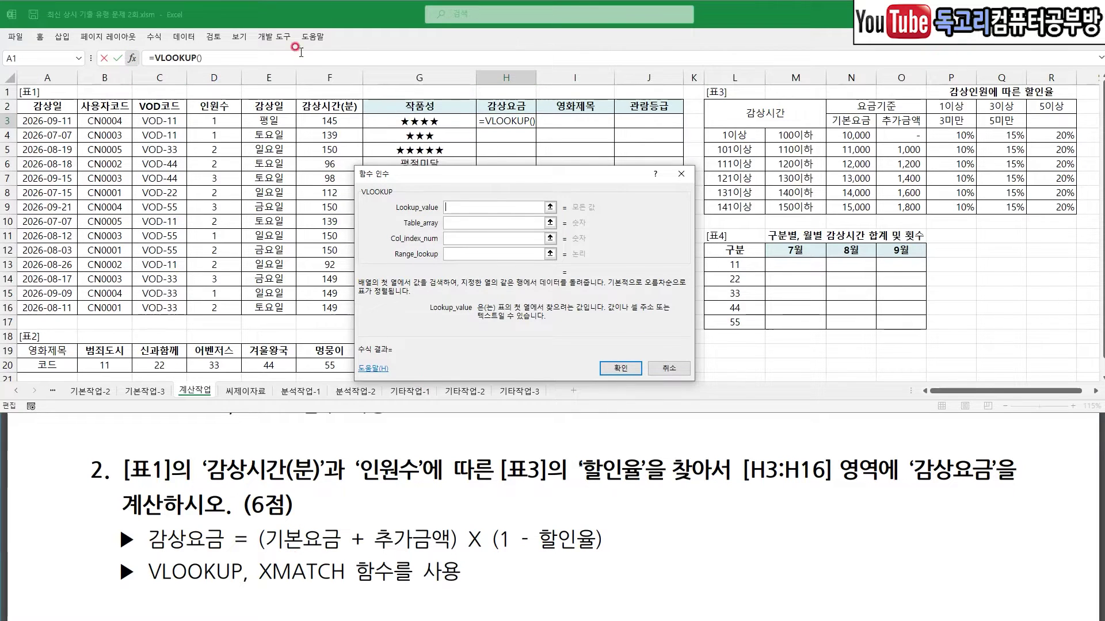
click(328, 123)
mouse_move(328, 123)
mouse_down()
mouse_move(348, 129)
mouse_move(223, 100)
mouse_move(373, 111)
mouse_move(350, 137)
mouse_move(311, 119)
mouse_move(347, 131)
mouse_up()
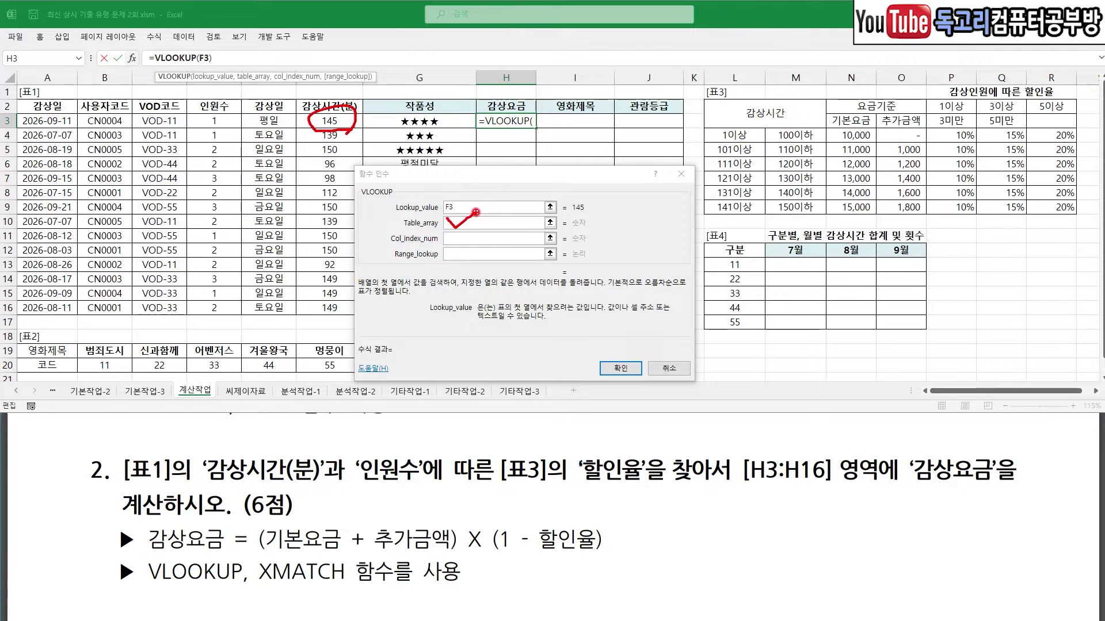
- Set VLOOKUP's Table_array to the 표3 data range as the absolute reference $L$4:$R$9
click(475, 223)
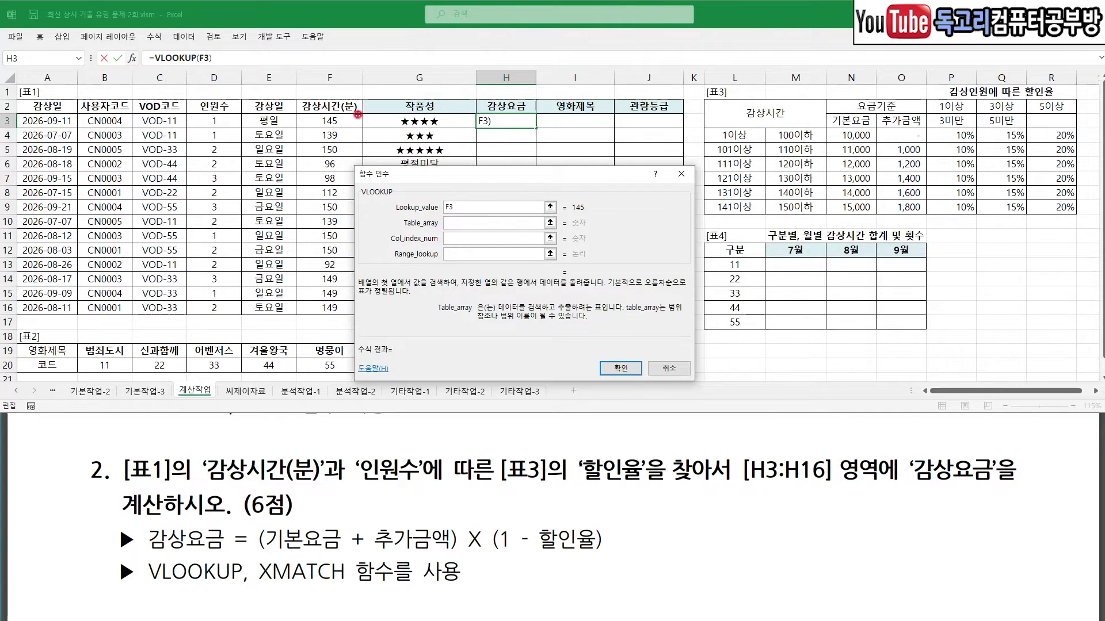
drag(358, 115, 334, 139)
mouse_move(736, 134)
mouse_down()
mouse_move(703, 131)
mouse_move(1014, 215)
mouse_up()
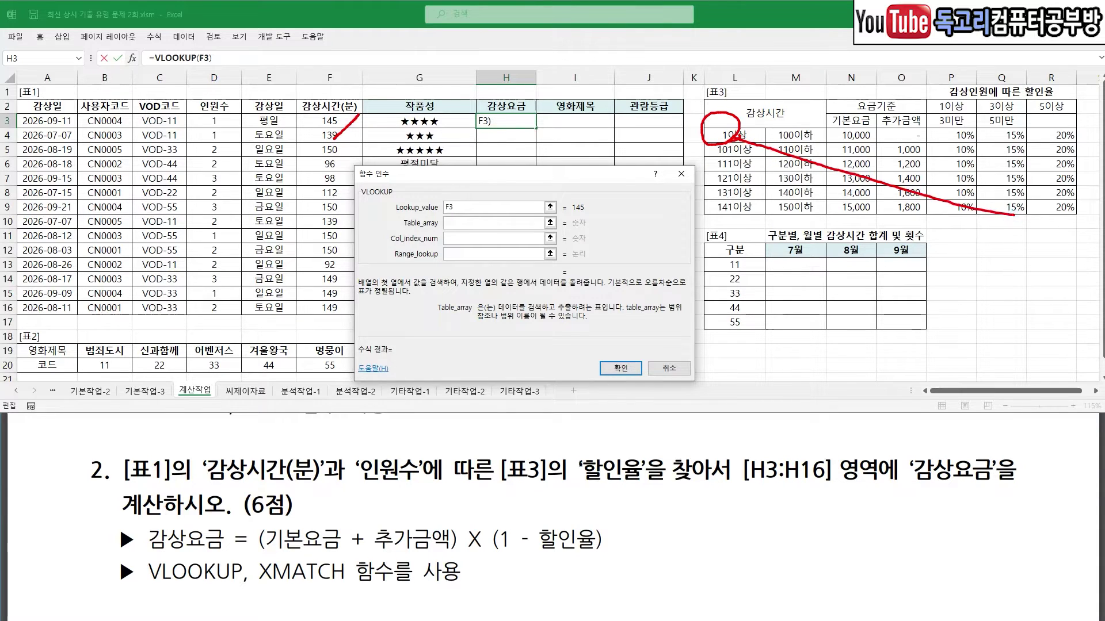
key(Escape)
drag(734, 135, 1045, 205)
key(F4)
click(168, 57)
drag(734, 136, 1042, 211)
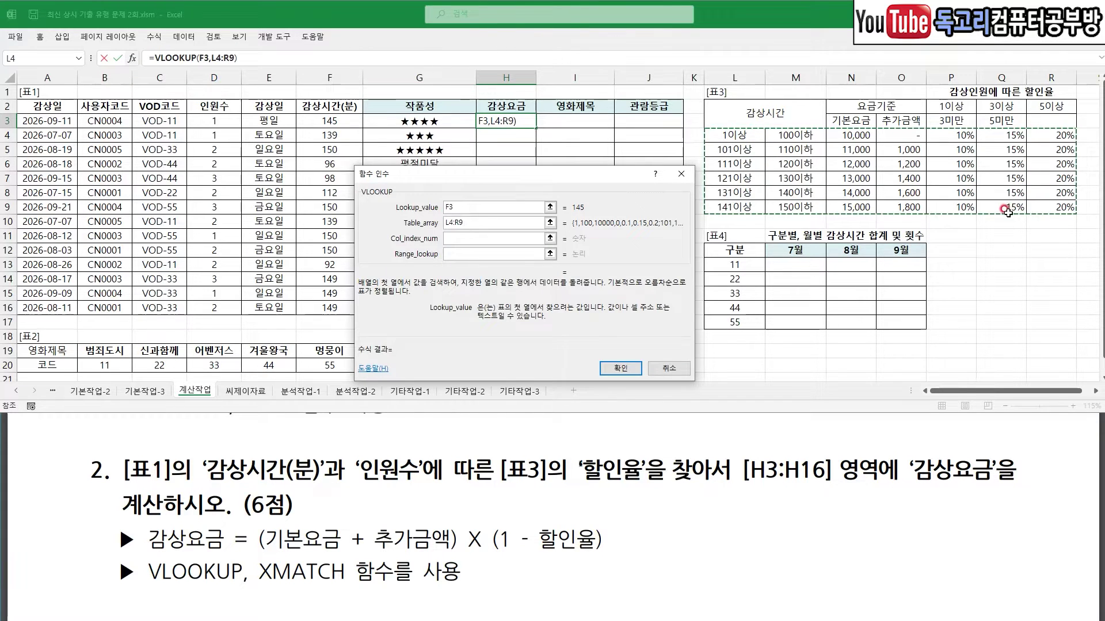
key(F4)
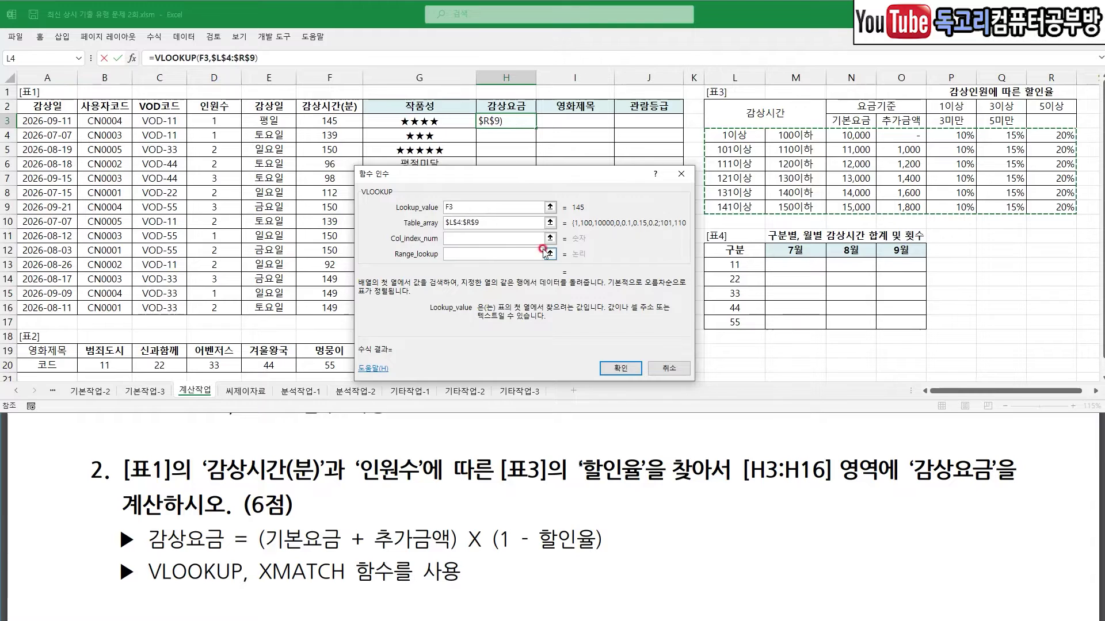
- Set Col_index_num to 3 in H3's VLOOKUP so it returns the 기본요금 column of 표3
click(509, 238)
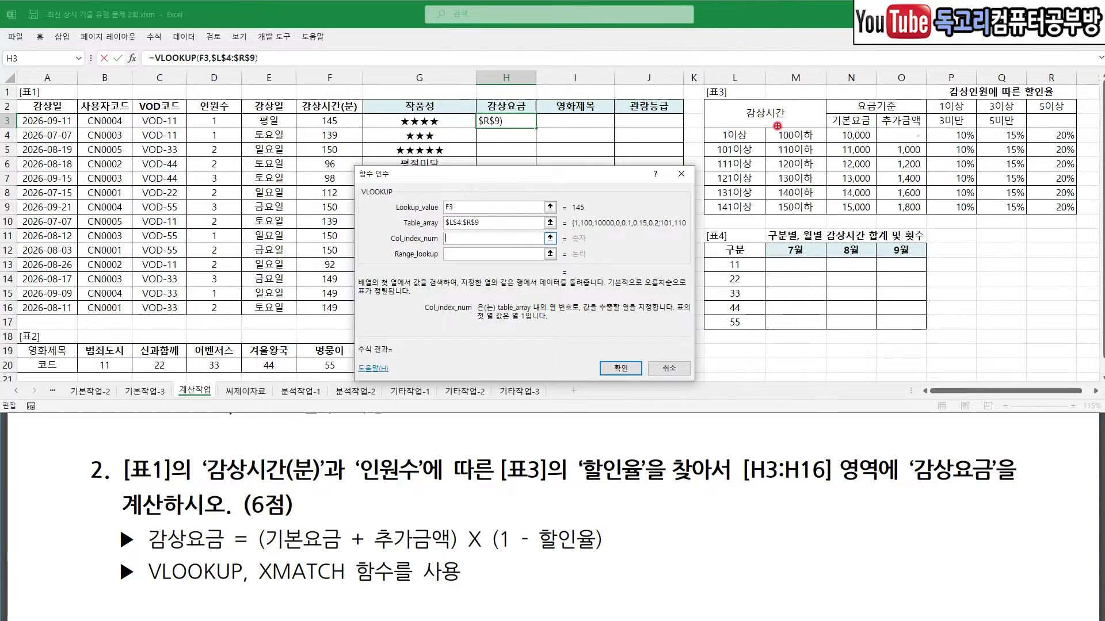
drag(850, 103, 890, 85)
drag(751, 144, 739, 174)
drag(794, 148, 785, 176)
drag(851, 157, 841, 184)
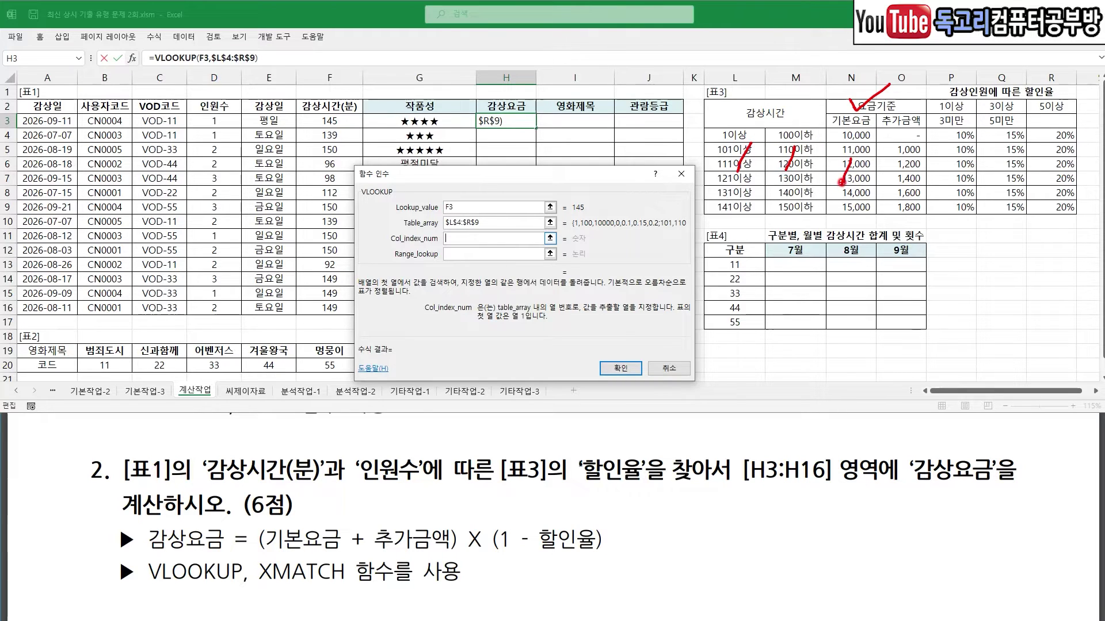
key(Escape)
click(505, 236)
text(3)
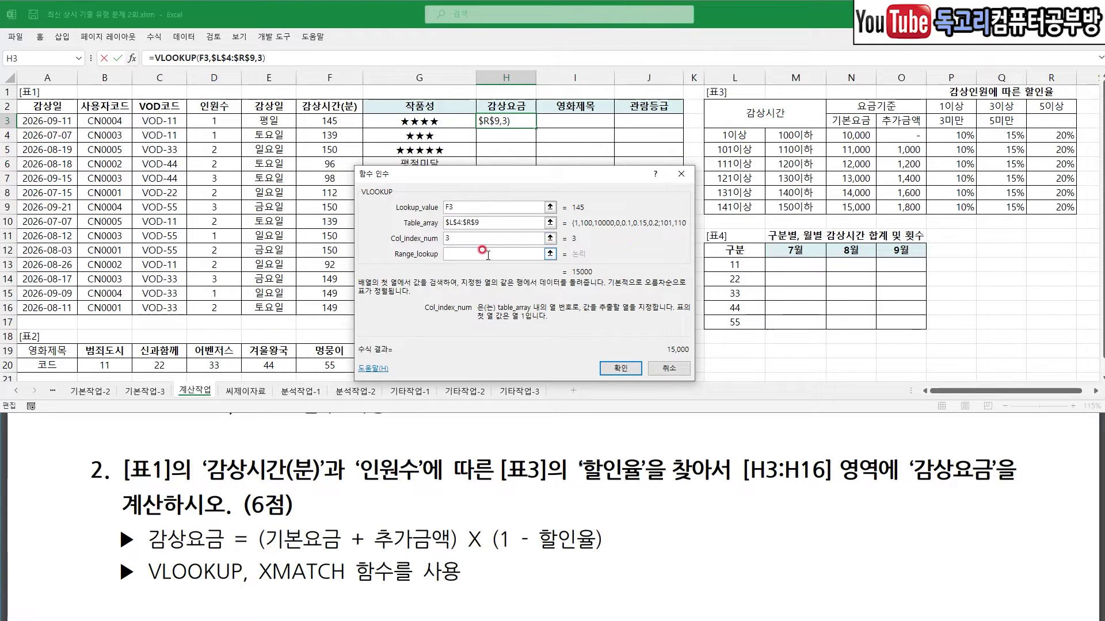
- Set the VLOOKUP's Range_lookup to 1 for an approximate match and confirm the 기본요금 formula in H3
click(482, 252)
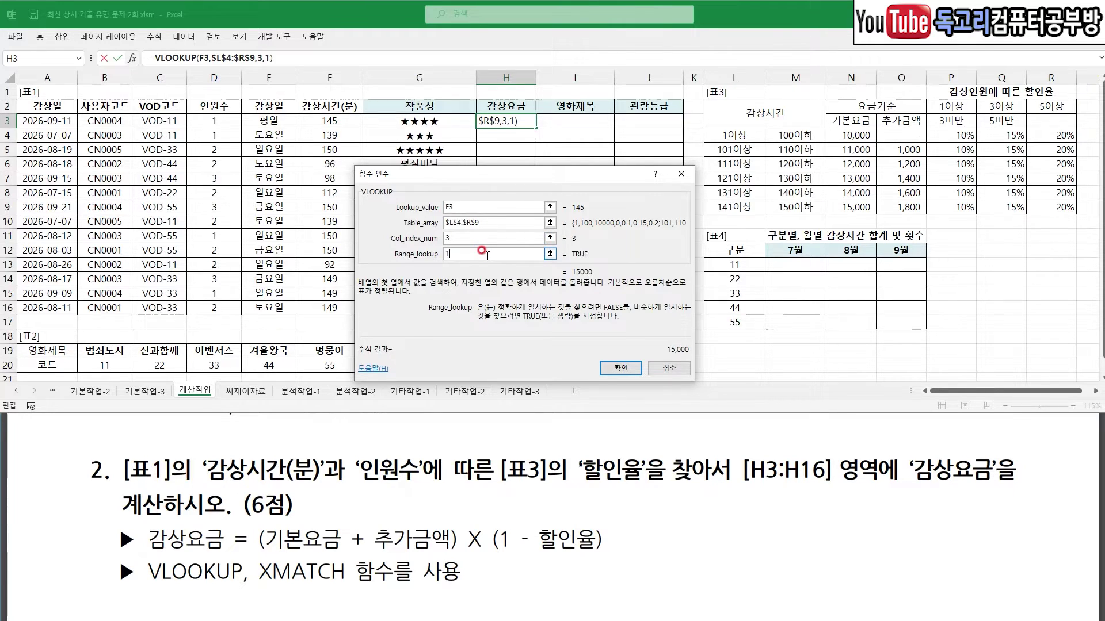
mouse_move(471, 206)
mouse_down()
mouse_move(494, 194)
mouse_move(489, 225)
mouse_move(465, 243)
mouse_move(477, 262)
mouse_up()
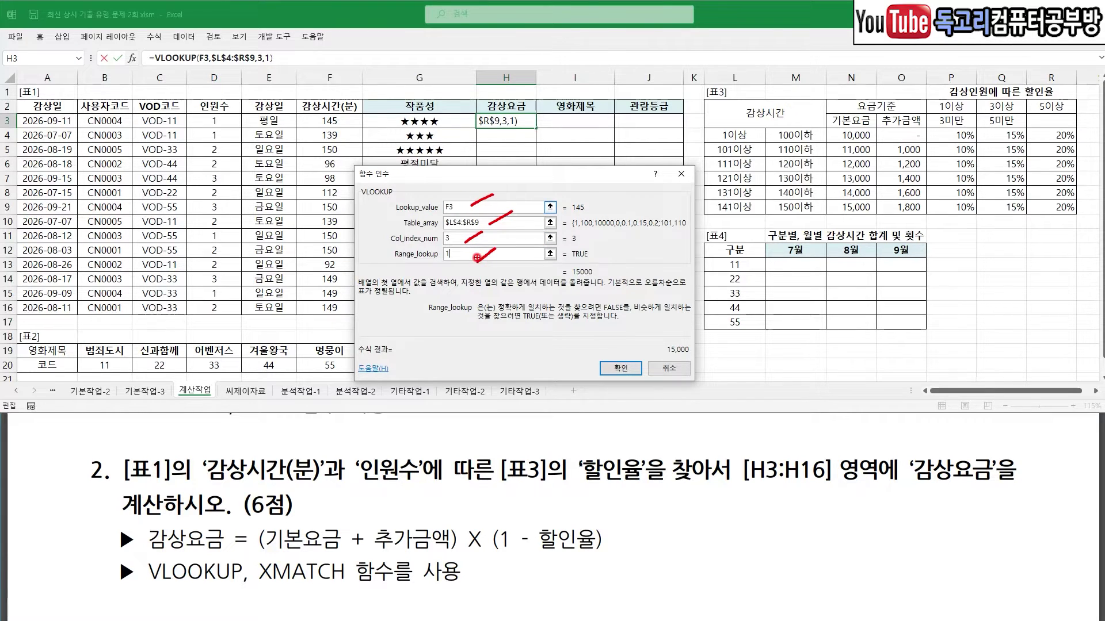
drag(261, 568, 346, 564)
drag(627, 354, 672, 321)
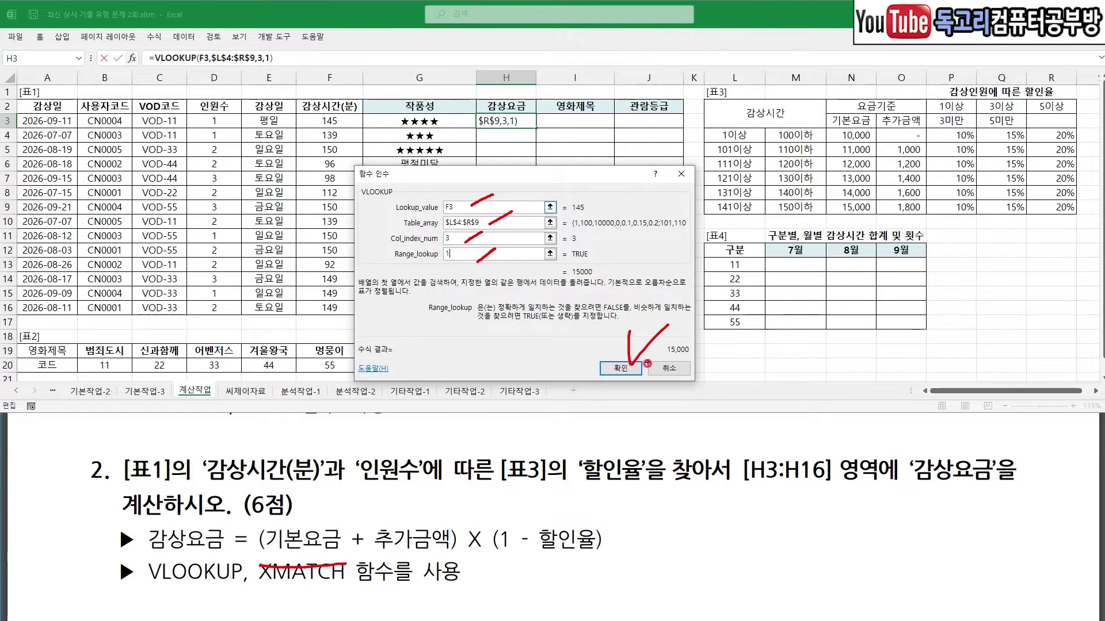
click(637, 369)
- Append + and a second VLOOKUP to H3's formula, open its arguments dialog, and set Lookup_value to F3
drag(275, 46, 301, 44)
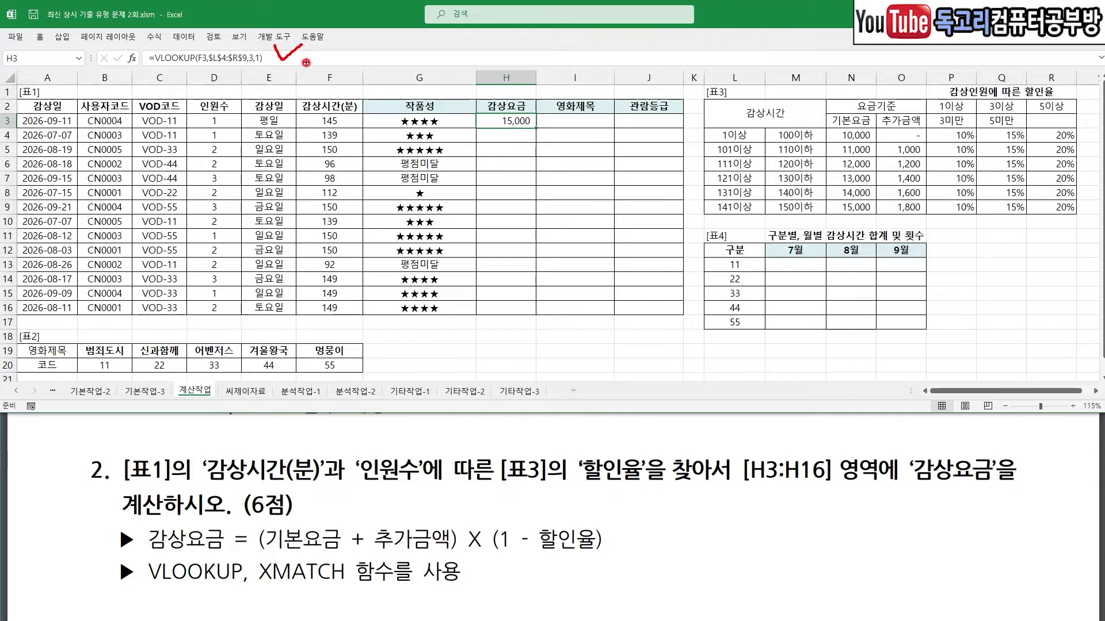
click(303, 58)
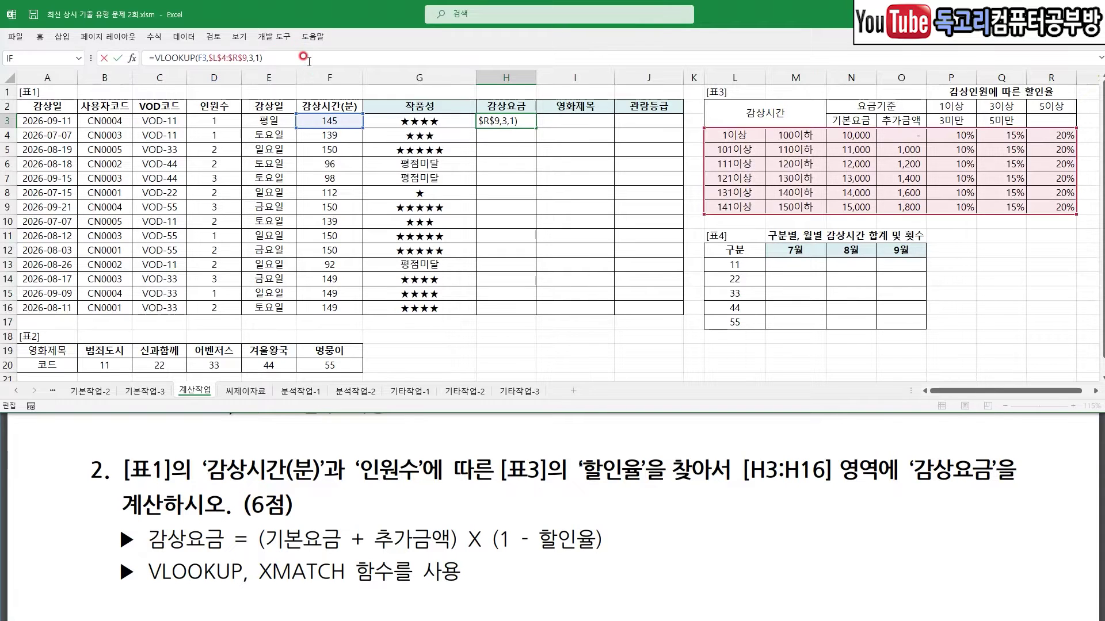
drag(360, 539, 479, 554)
text(+VL)
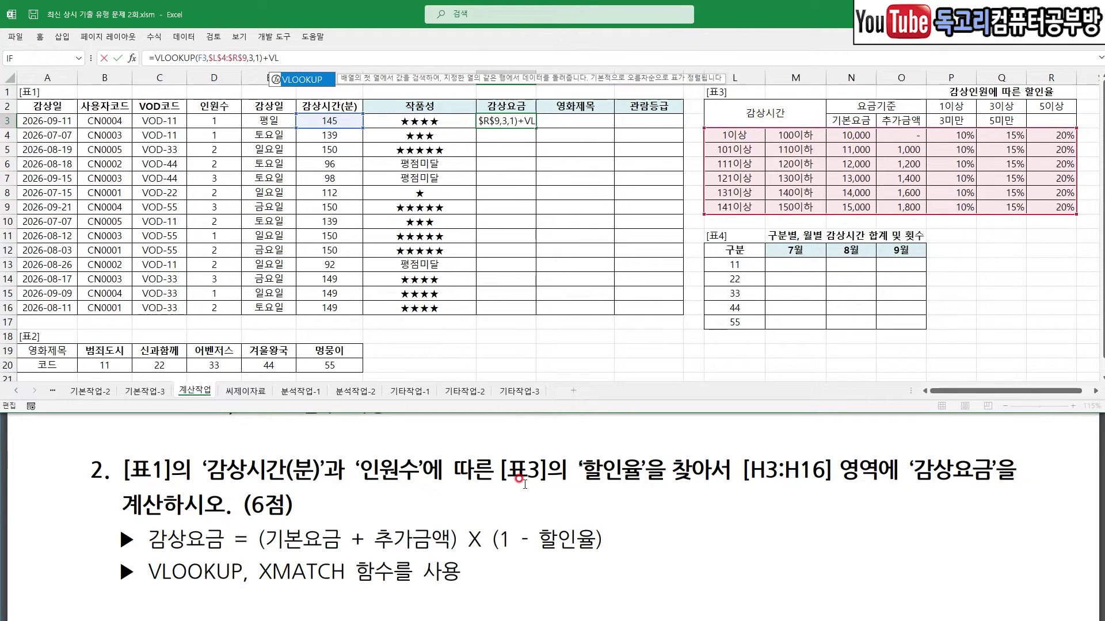
key(Tab)
click(133, 58)
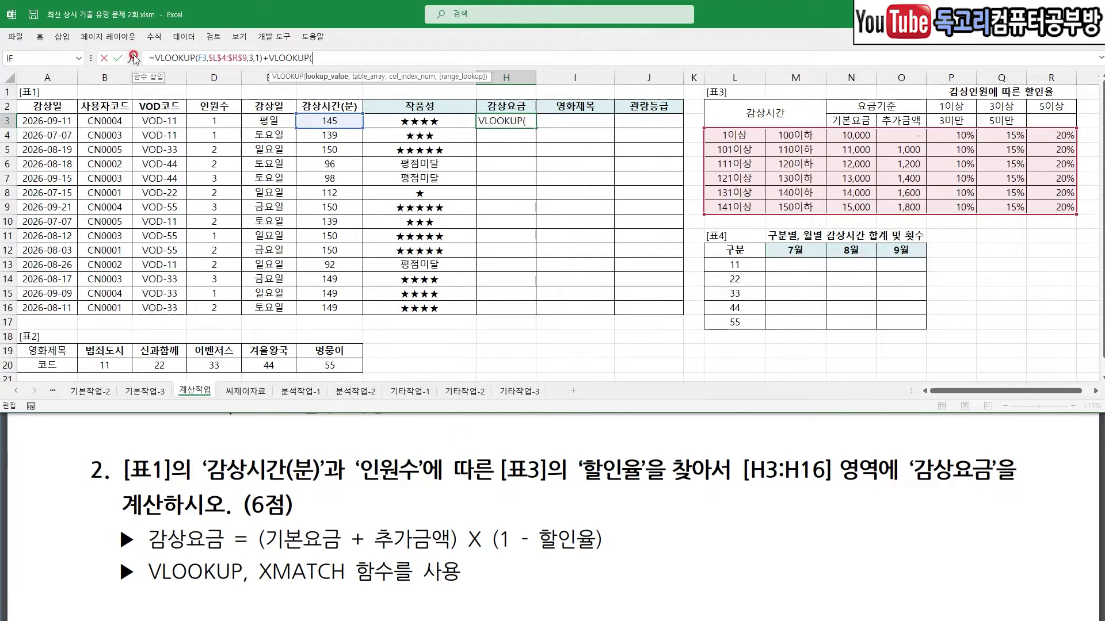
click(340, 124)
key(ctrl+2)
drag(361, 113, 331, 141)
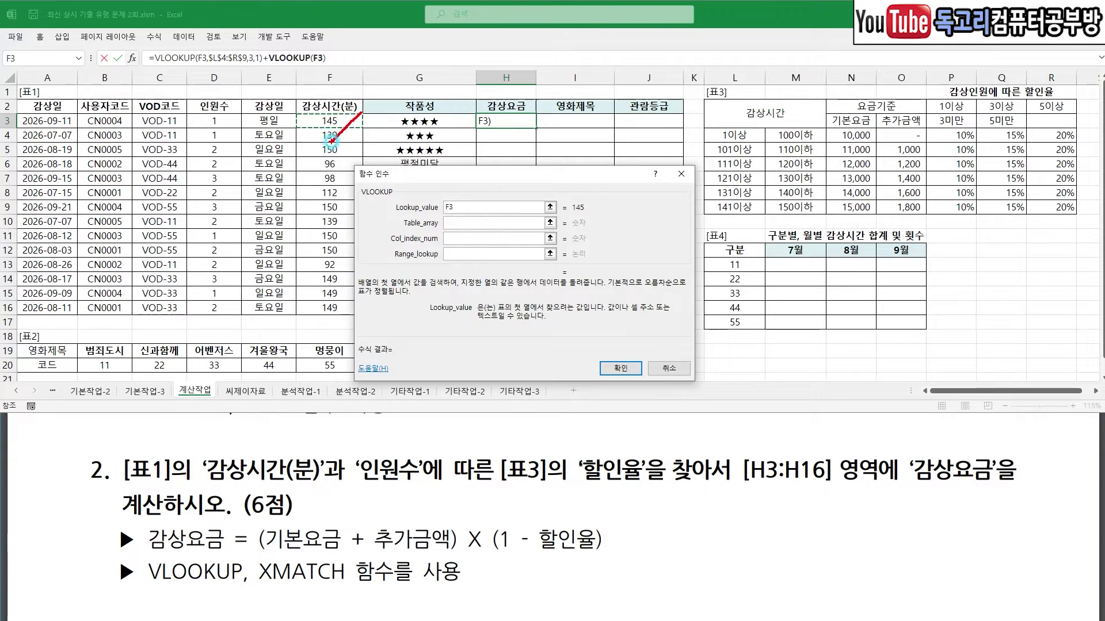
- Set the second VLOOKUP's Table_array to the 표3 data range as the absolute reference $L$4:$R$9
click(477, 228)
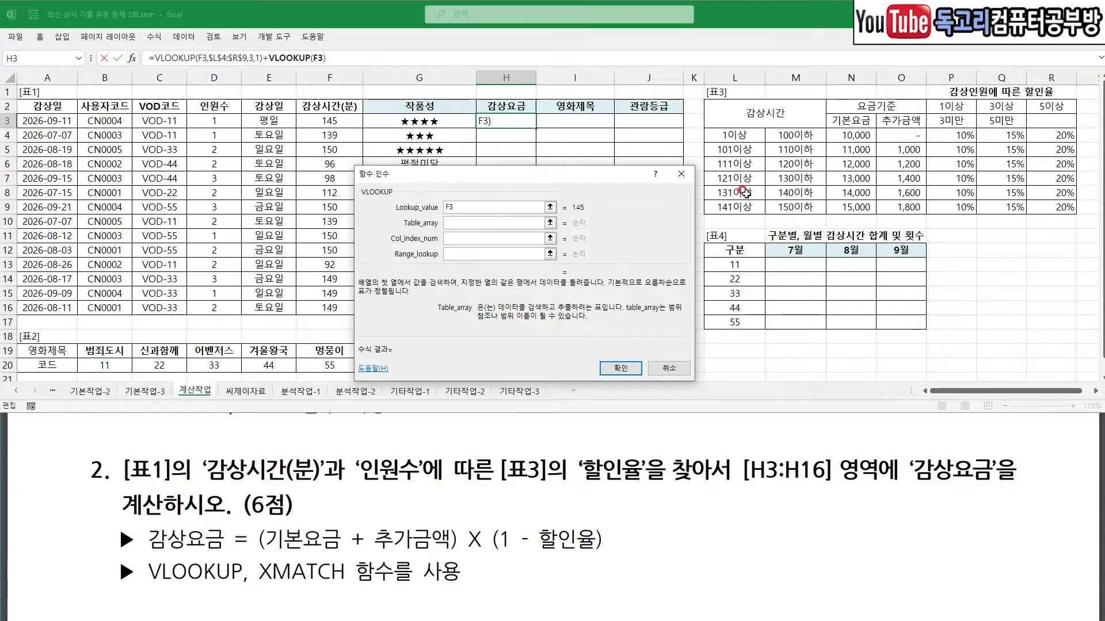
drag(731, 136, 1047, 203)
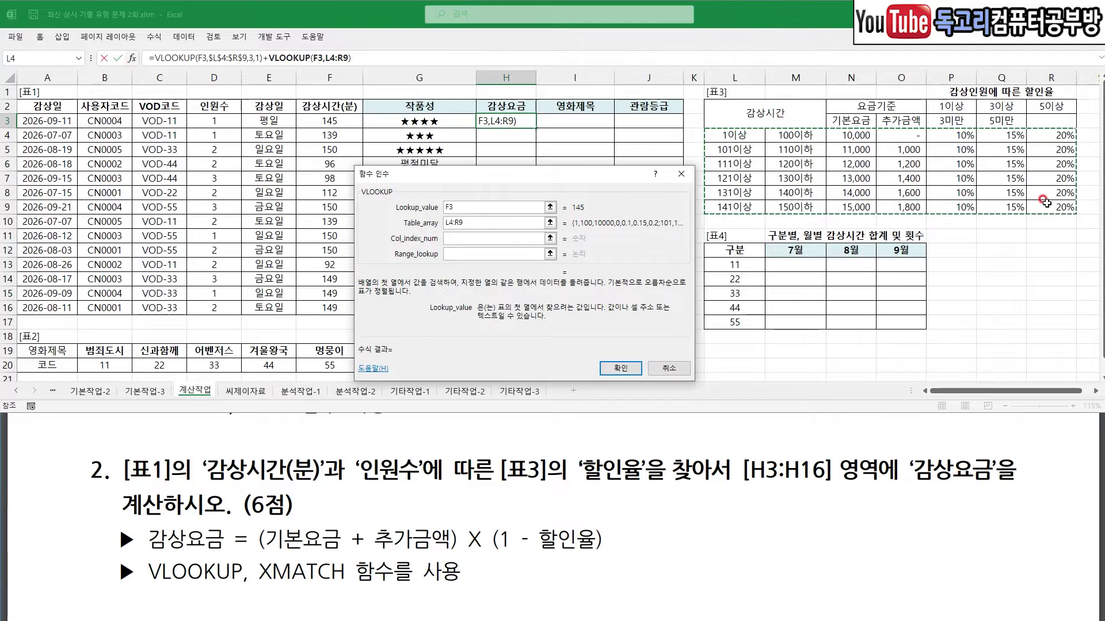
key(F4)
- Set the second VLOOKUP's Col_index_num to 4 so it returns the 추가금액 column
click(492, 237)
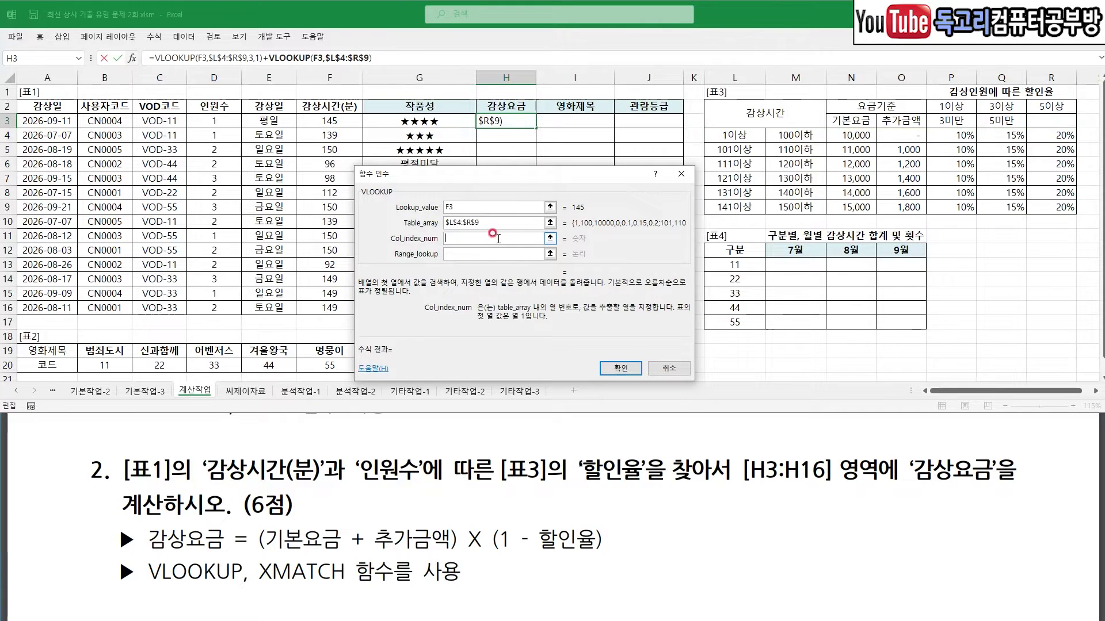
drag(464, 239, 488, 226)
mouse_move(905, 103)
mouse_down()
mouse_move(911, 111)
mouse_move(928, 95)
mouse_up()
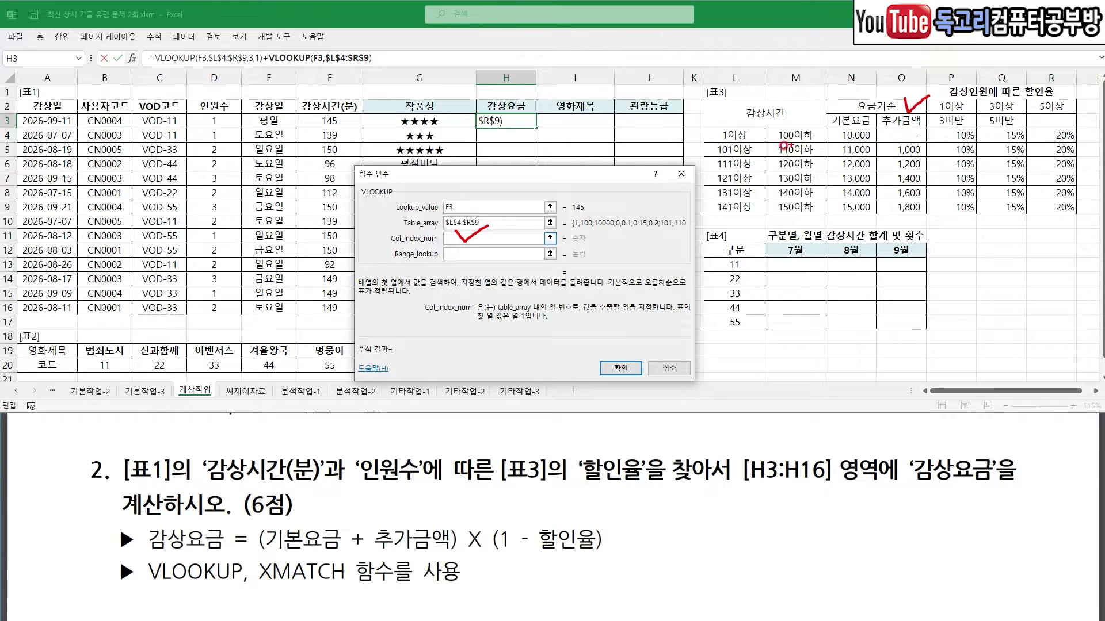
drag(746, 147, 741, 176)
drag(794, 148, 792, 173)
drag(844, 149, 851, 175)
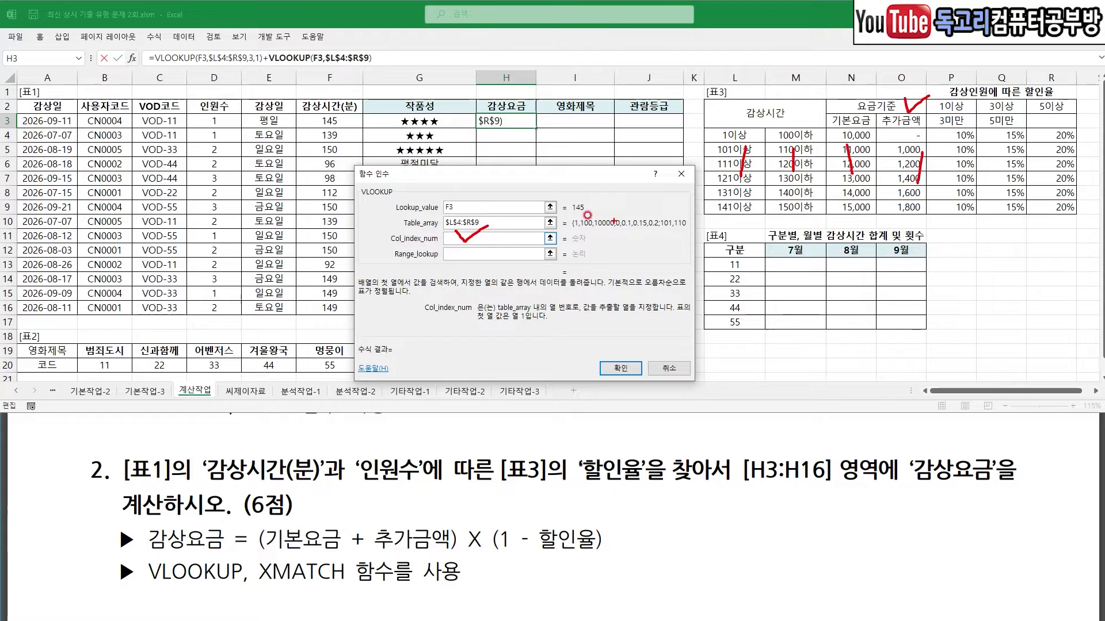
key(Escape)
click(489, 236)
text(4)
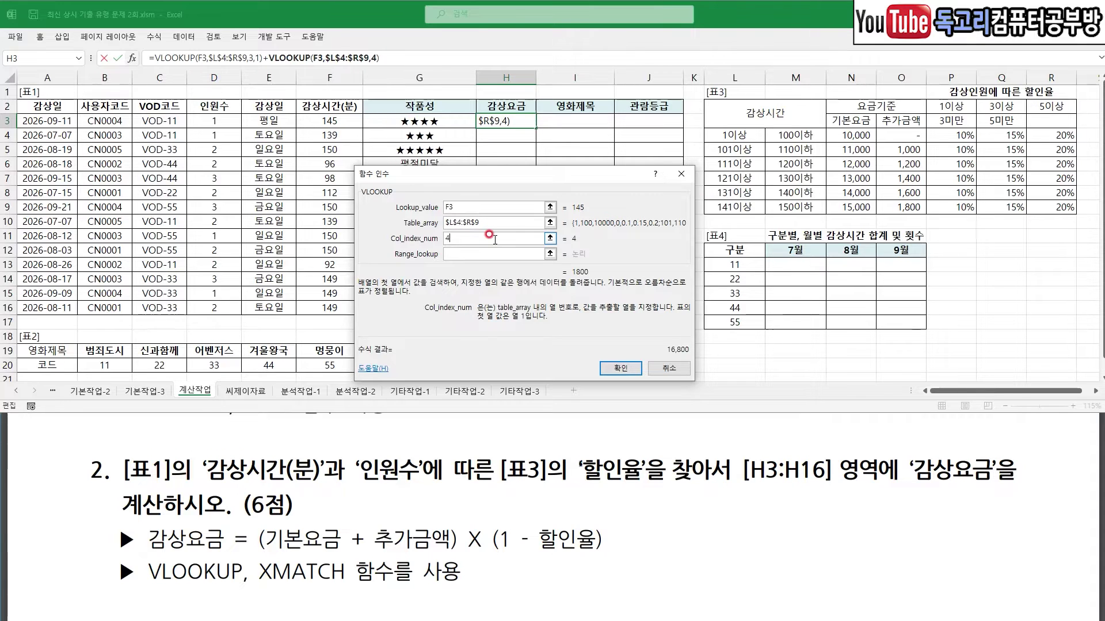
- Set the second VLOOKUP's Range_lookup to 1 and confirm the formula adding 기본요금 and 추가금액
click(515, 259)
text(1)
mouse_move(611, 323)
mouse_down()
mouse_move(612, 357)
mouse_move(670, 308)
mouse_up()
click(620, 368)
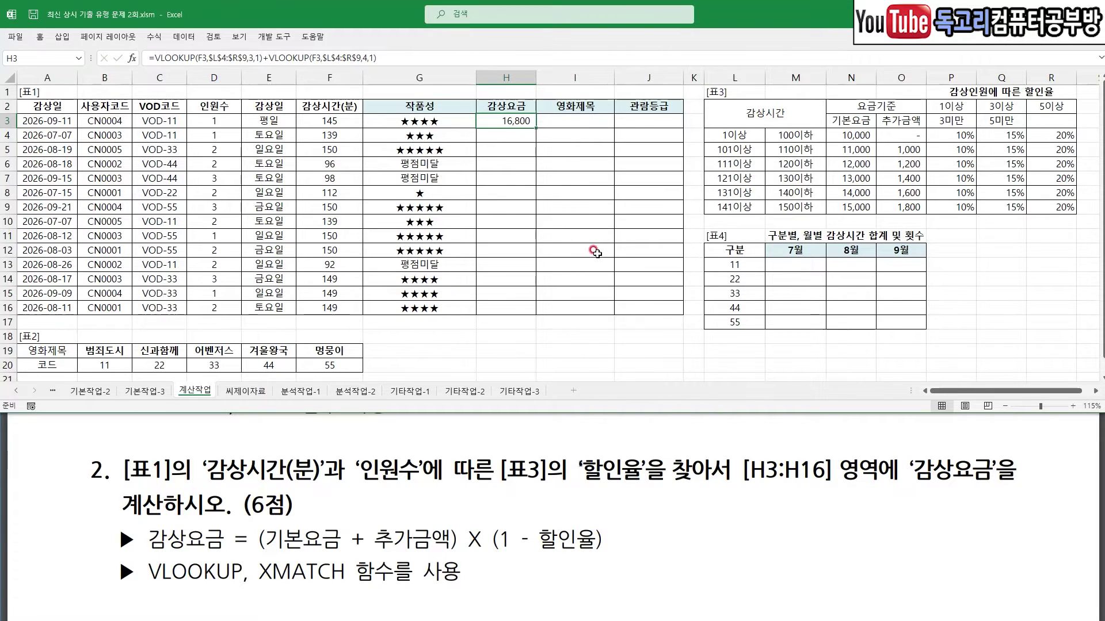
- Enclose the sum of the two VLOOKUPs in H3 in parentheses and append the multiplication operator *
drag(282, 554, 434, 550)
drag(257, 507, 257, 580)
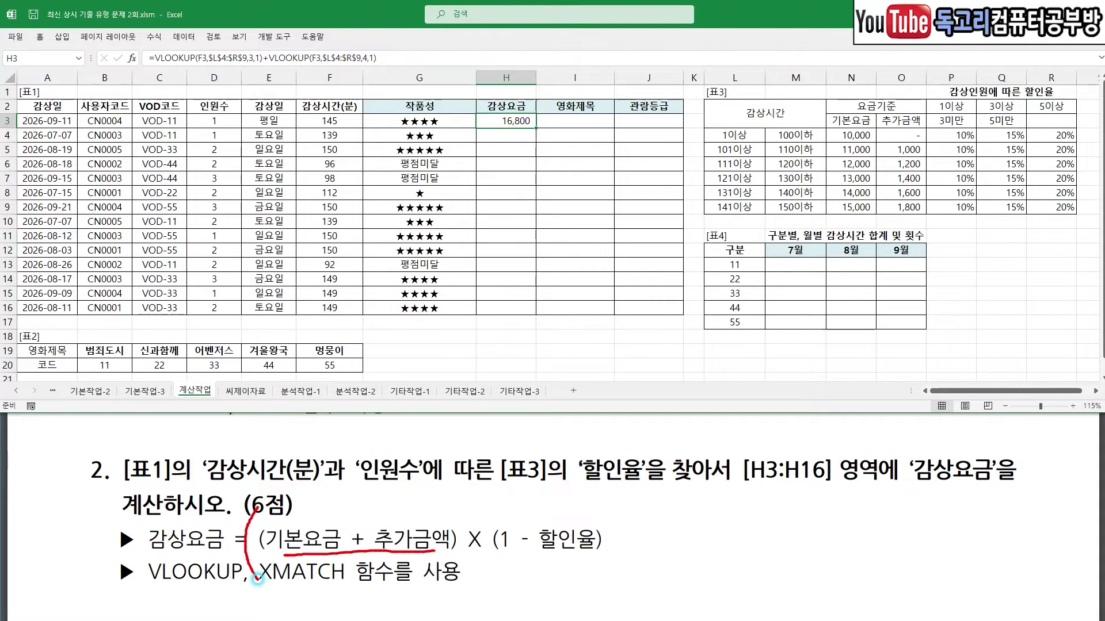
mouse_move(439, 494)
mouse_down()
mouse_move(463, 535)
mouse_move(445, 588)
mouse_up()
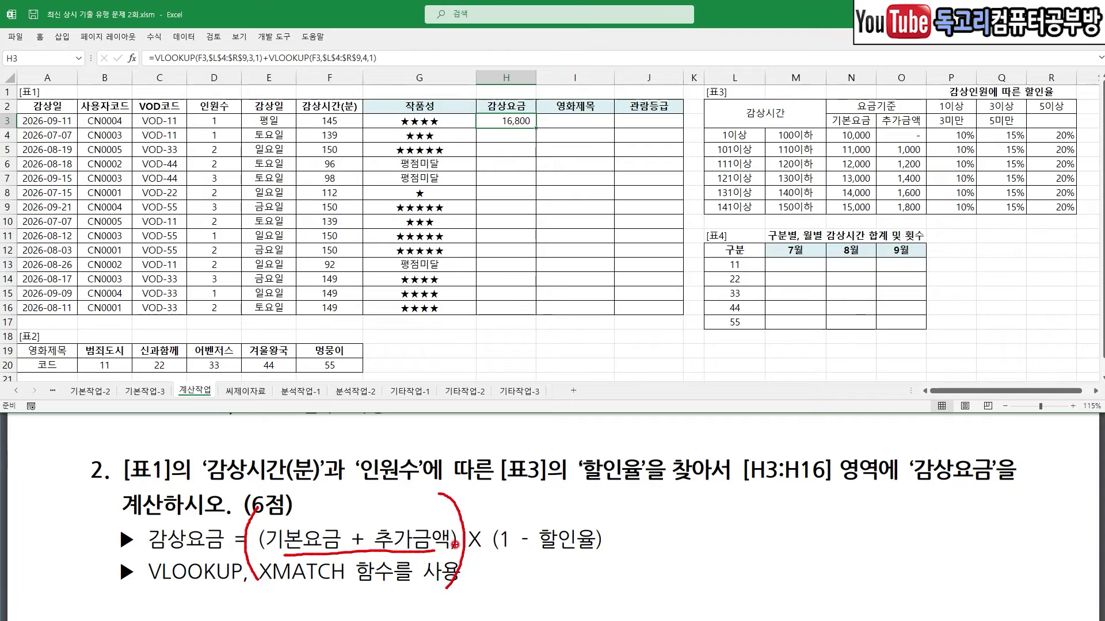
mouse_move(476, 561)
mouse_down()
mouse_move(633, 567)
mouse_move(602, 590)
mouse_up()
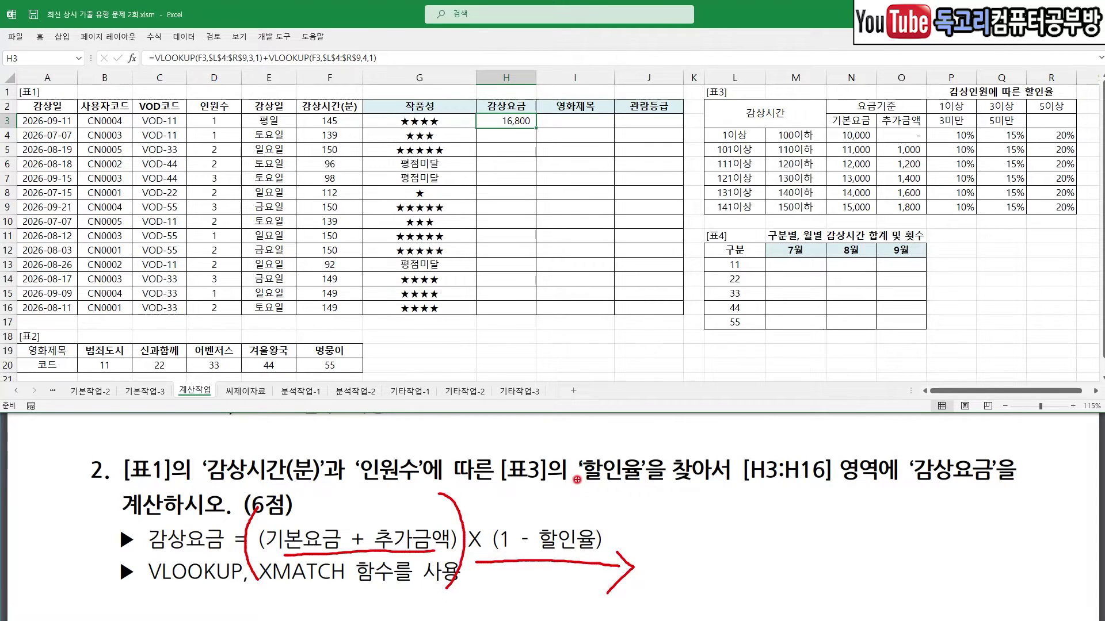
key(Escape)
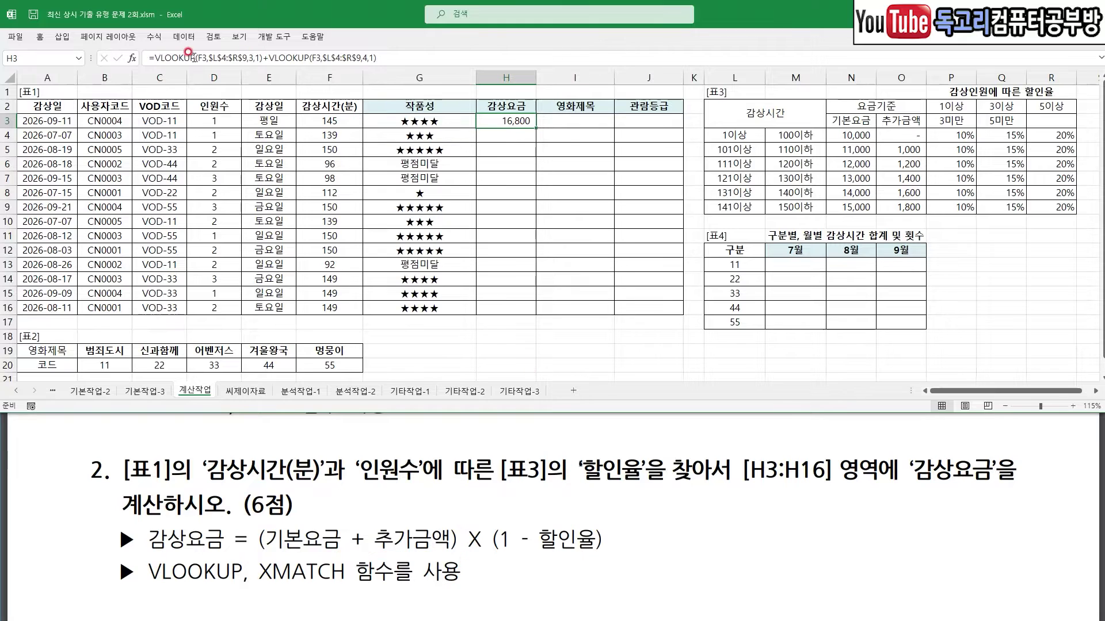
click(153, 57)
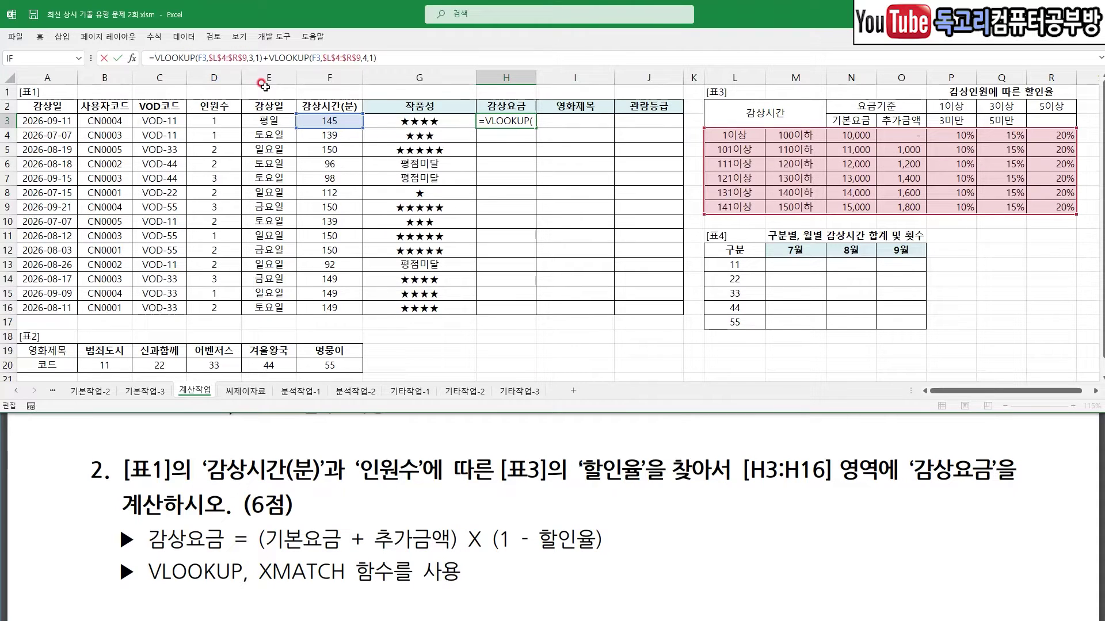
text(()
click(405, 58)
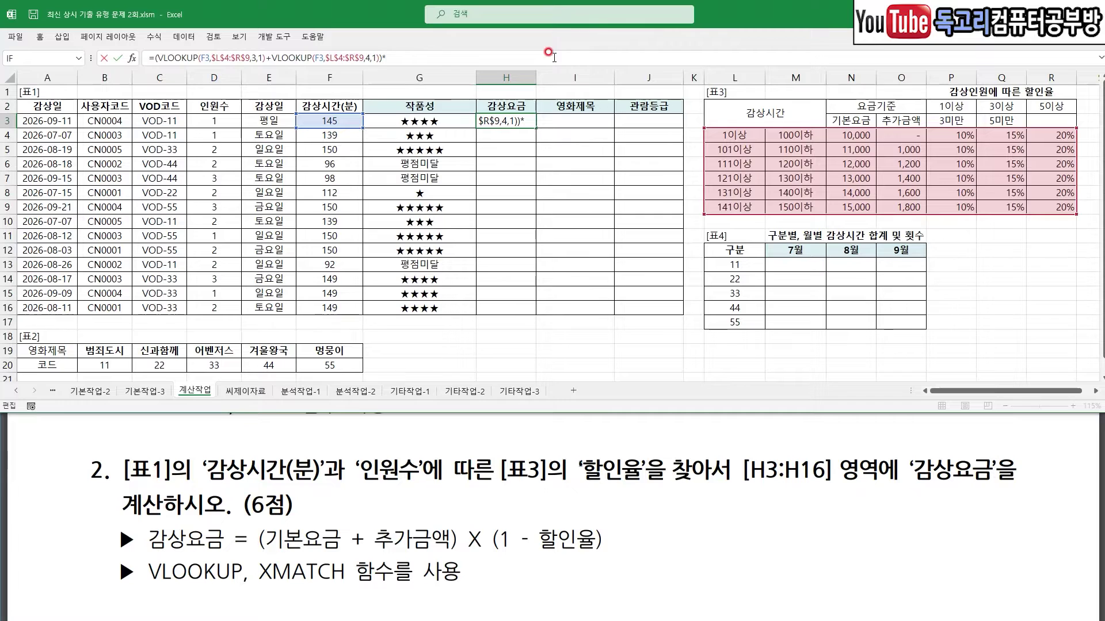
- Add (1- and a third VLOOKUP for the 할인율, open its arguments dialog, and set Lookup_value to F3
text(1-)
mouse_move(611, 544)
mouse_down()
mouse_move(593, 567)
mouse_move(590, 490)
mouse_move(615, 545)
mouse_move(714, 550)
mouse_move(678, 535)
mouse_up()
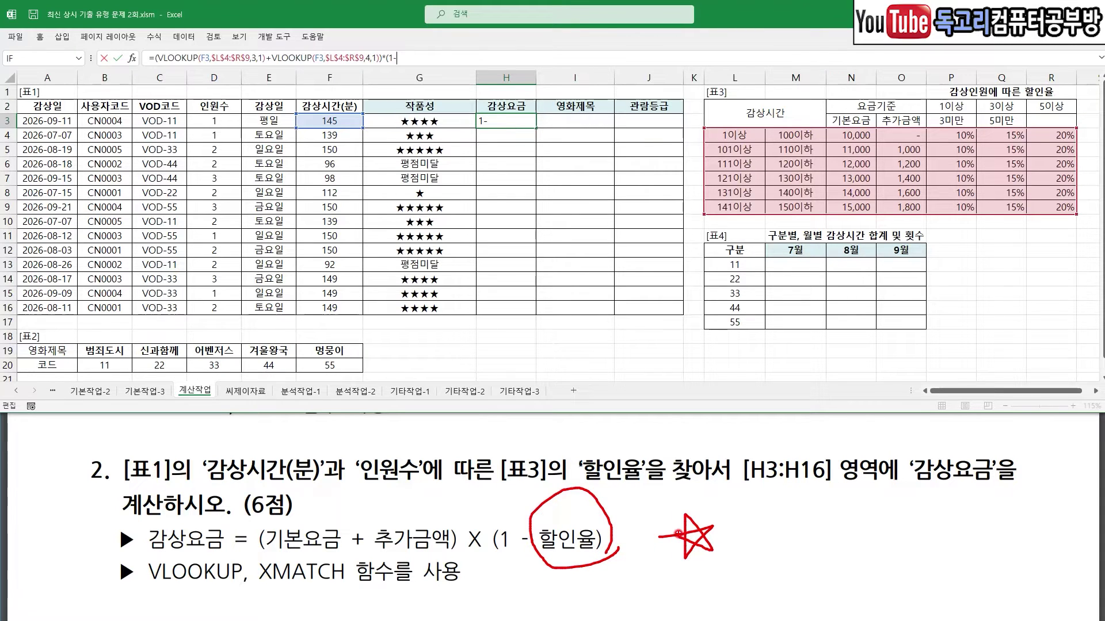
key(e)
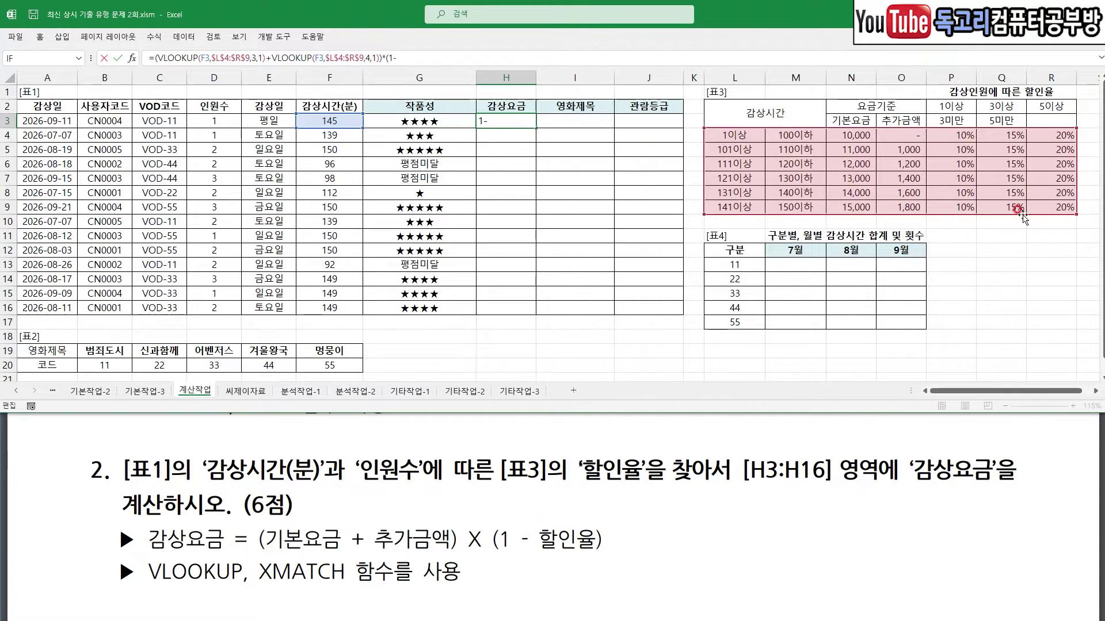
drag(1030, 135, 1033, 248)
key(e)
text(VLOOKUP()
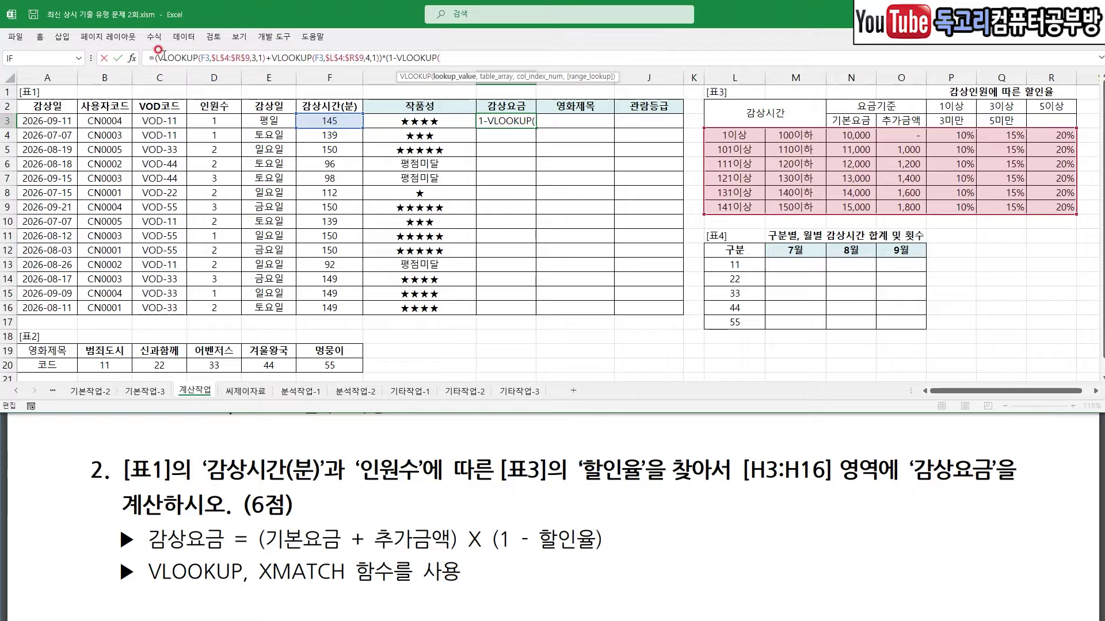
click(131, 61)
click(327, 121)
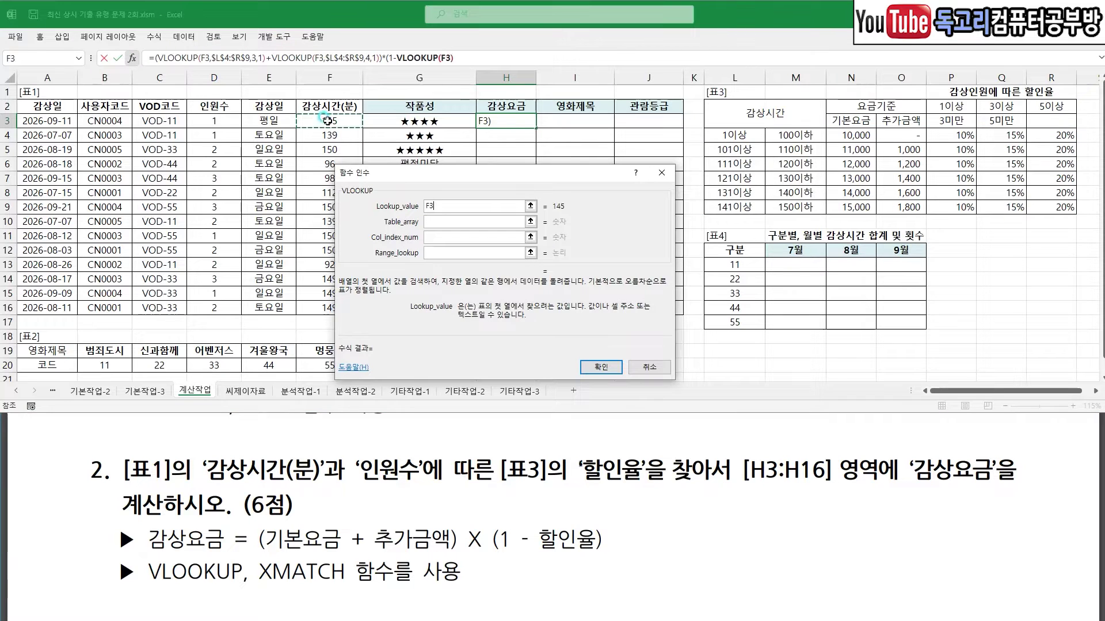
drag(361, 113, 322, 138)
- Set the 할인율 VLOOKUP's Table_array to the absolute reference $L$4:$R$9
drag(433, 221, 473, 205)
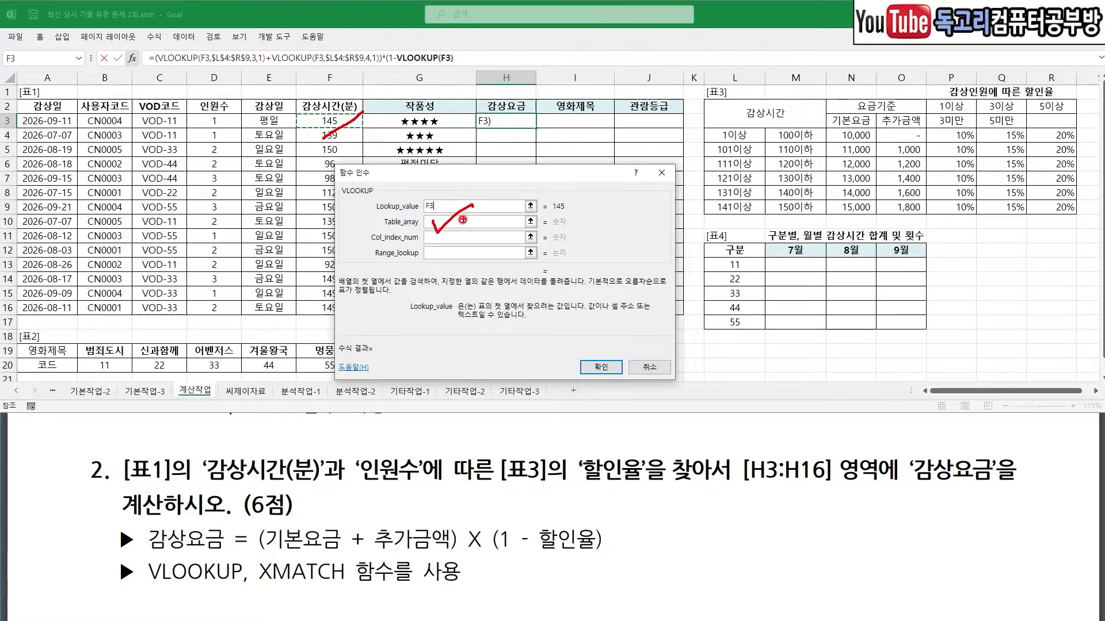
click(454, 222)
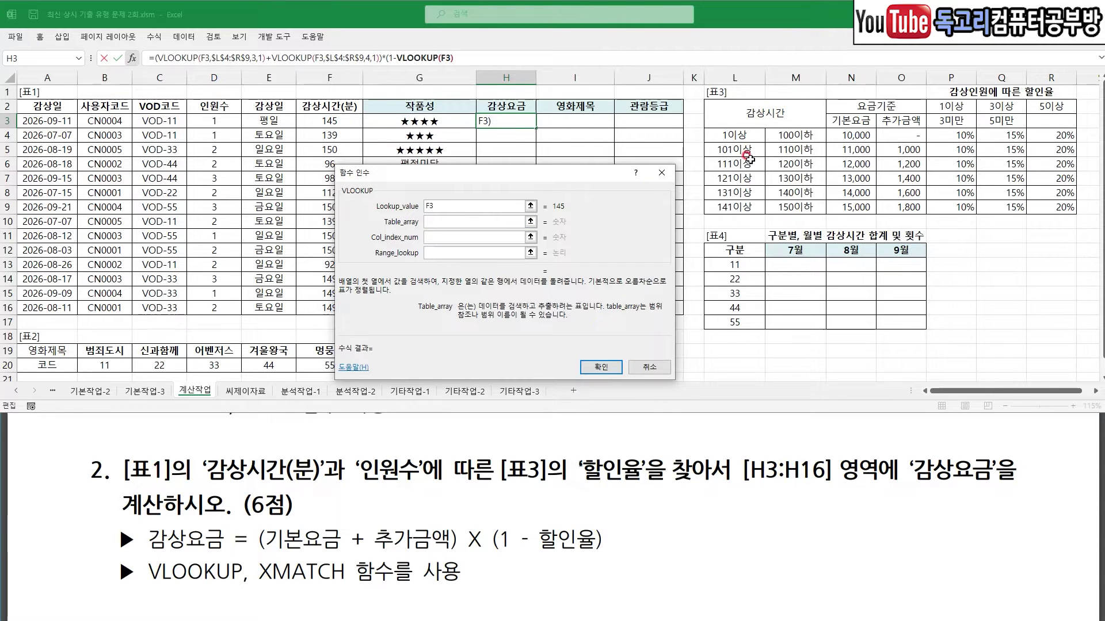
drag(734, 135, 1064, 208)
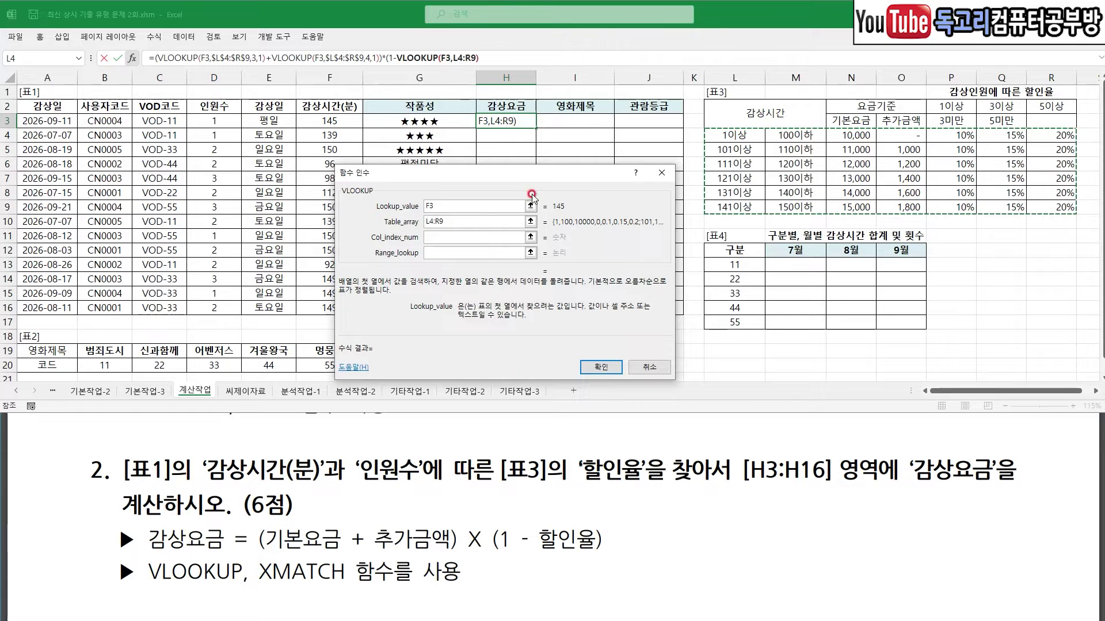
key(F4)
- Start an XMATCH function in the 할인율 VLOOKUP's Col_index_num with the 인원수 cell D3 as its lookup value
click(442, 231)
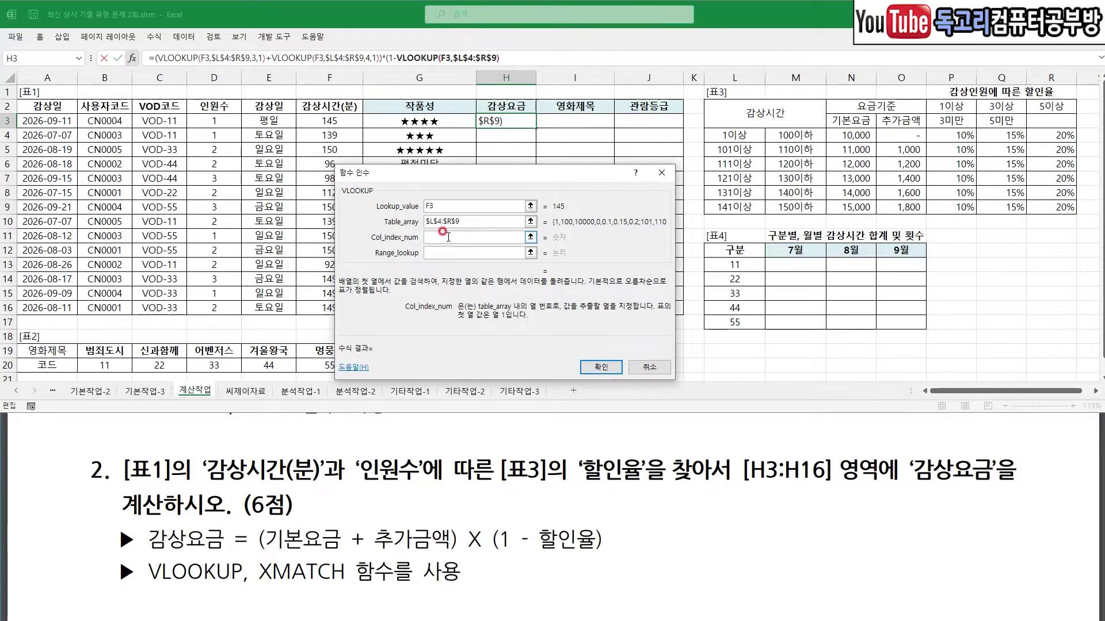
mouse_move(1058, 106)
mouse_down()
mouse_move(1016, 70)
mouse_move(1056, 109)
mouse_up()
mouse_move(945, 135)
mouse_down()
mouse_move(1009, 226)
mouse_move(1064, 131)
mouse_move(944, 155)
mouse_up()
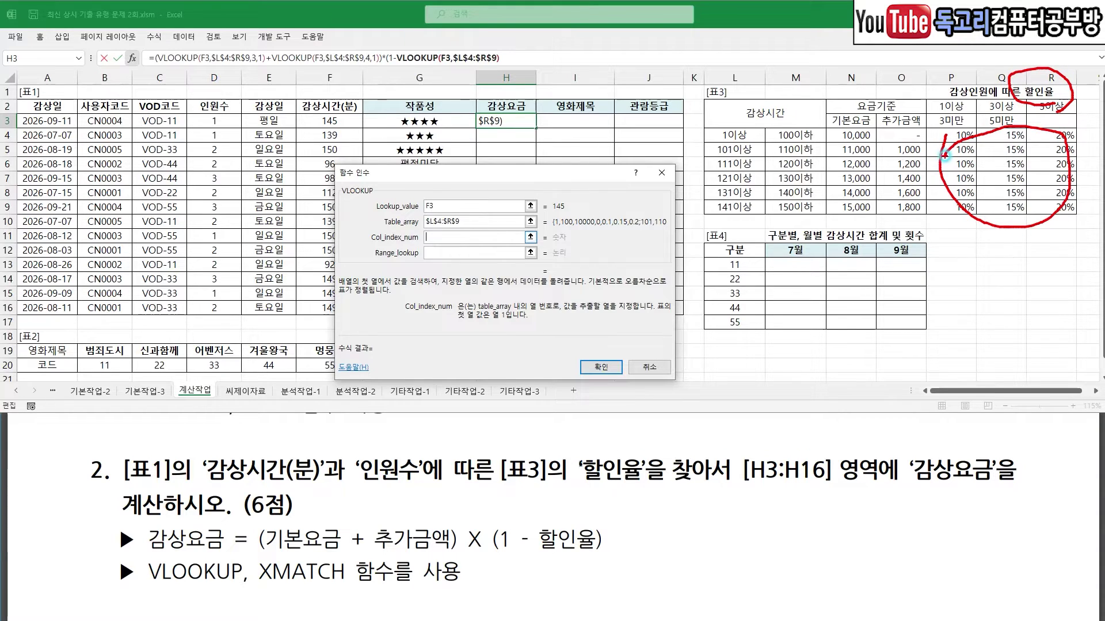
drag(933, 115, 1089, 115)
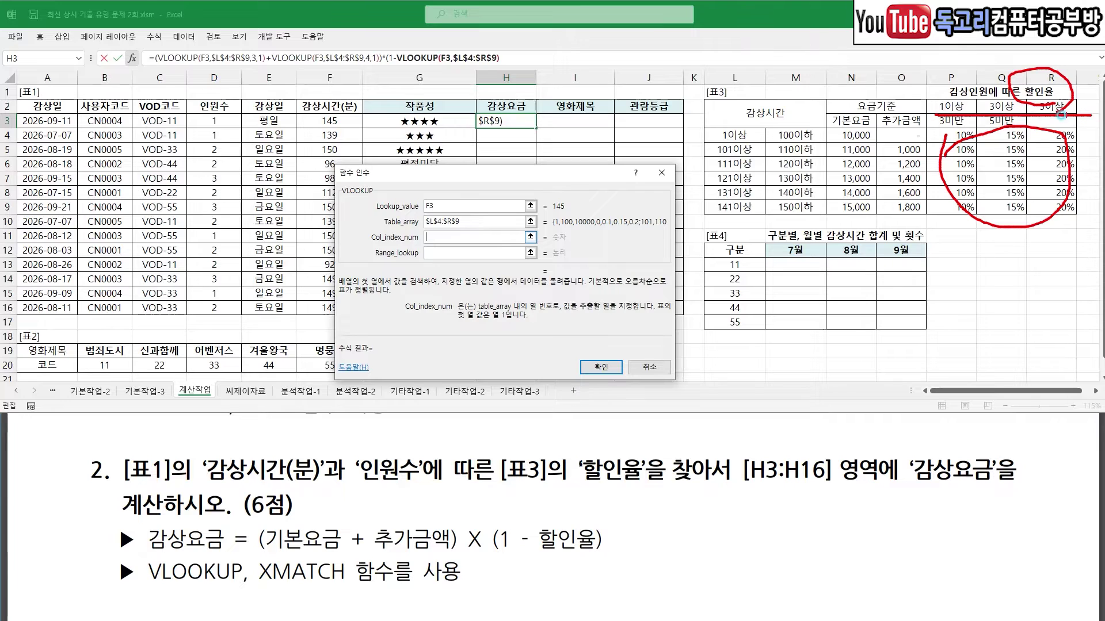
mouse_move(962, 71)
mouse_down()
mouse_move(983, 103)
mouse_move(1004, 58)
mouse_up()
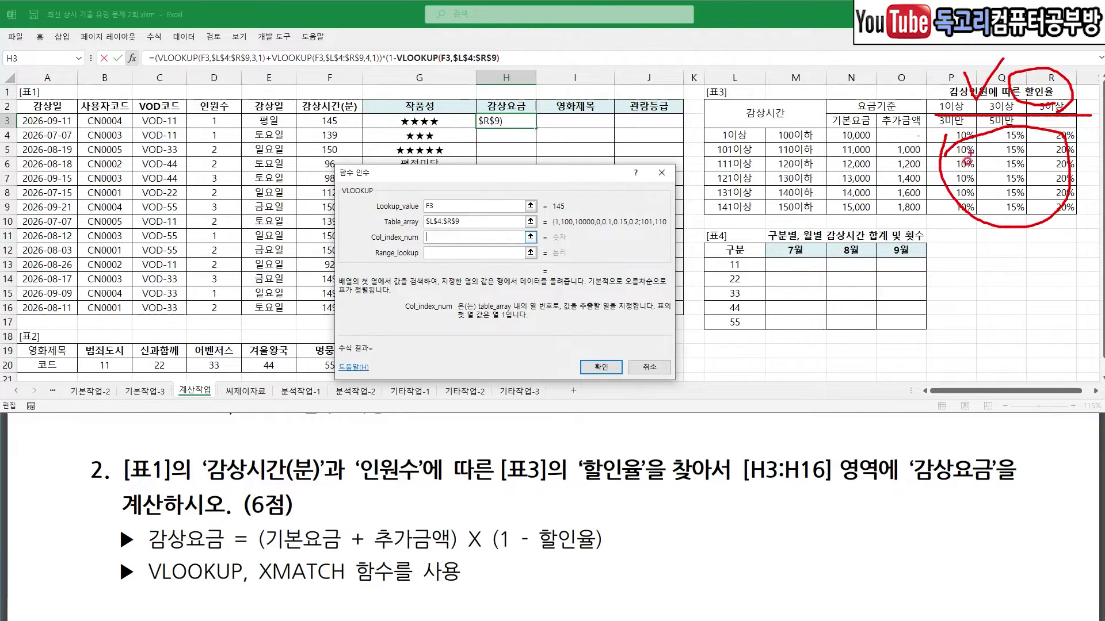
key(Escape)
click(438, 240)
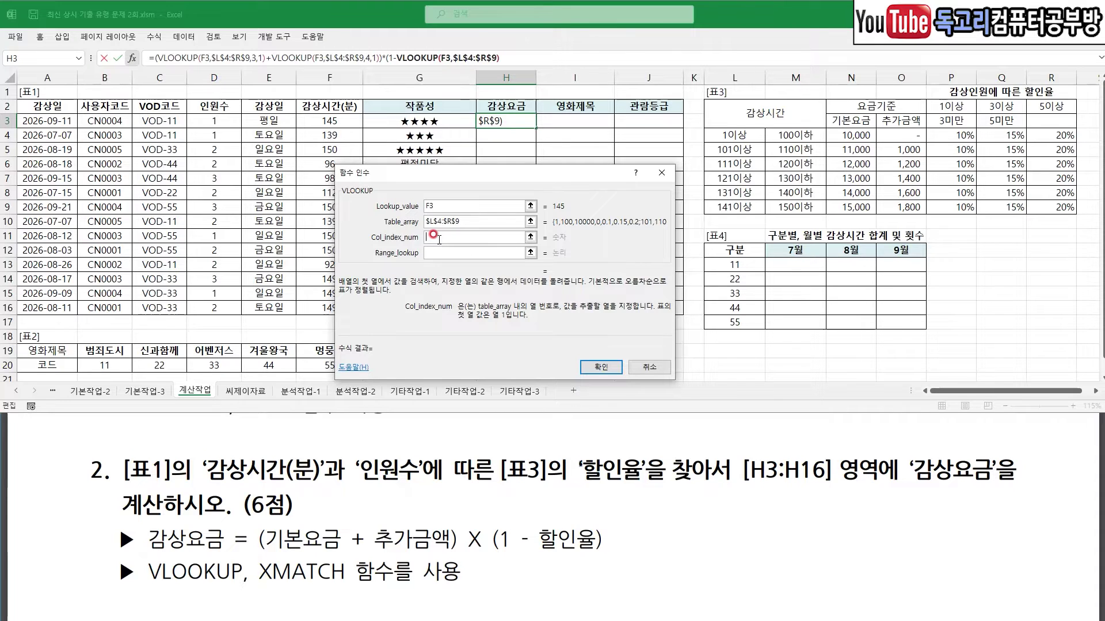
text(XMATCH)
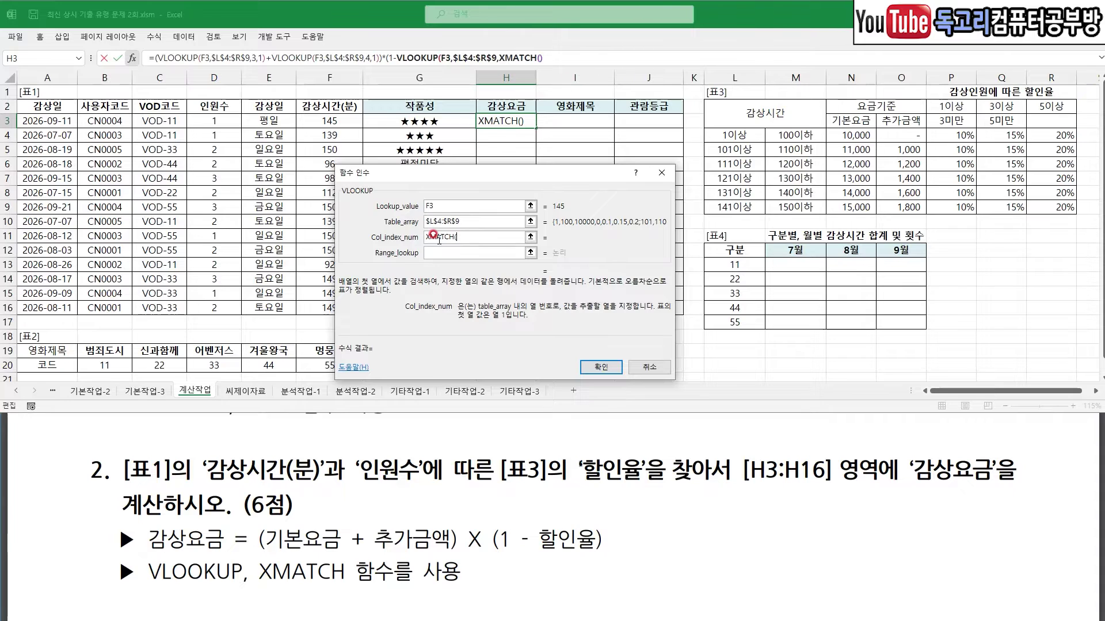
text(()
click(220, 122)
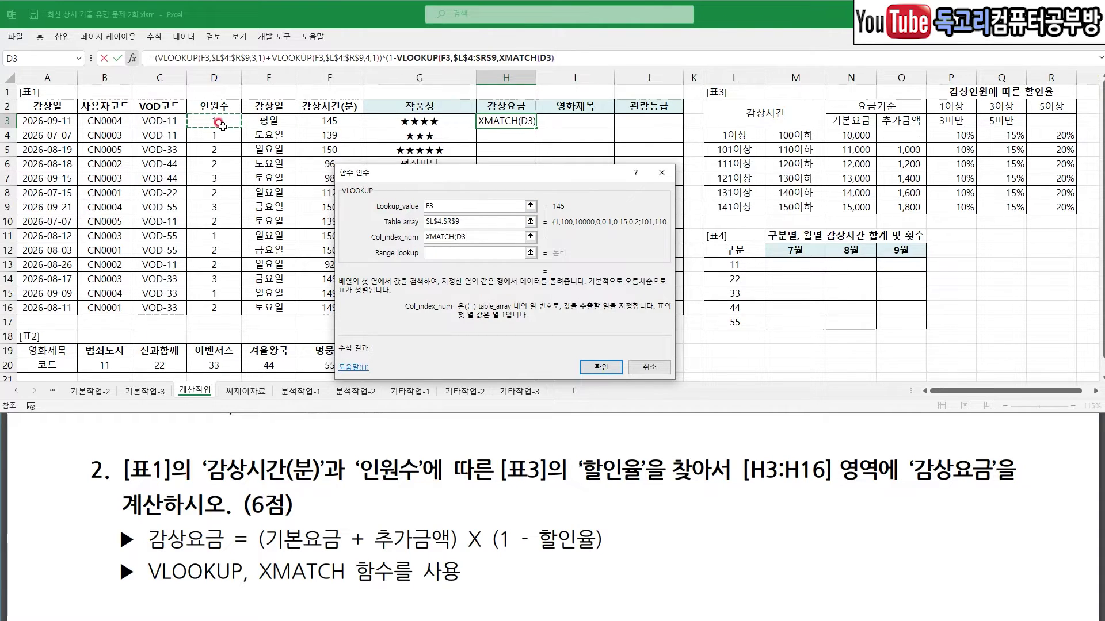
- Give XMATCH the absolute lookup array $P$2:$R$2 and match mode -1
text(,)
click(955, 107)
drag(955, 107, 1057, 107)
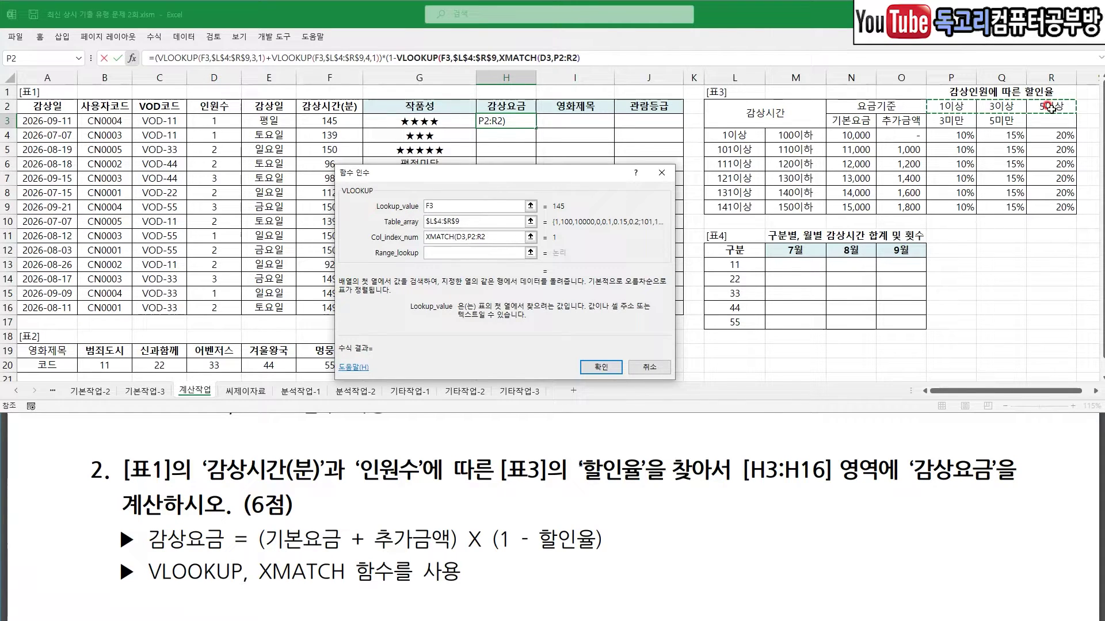
key(F4)
text(,)
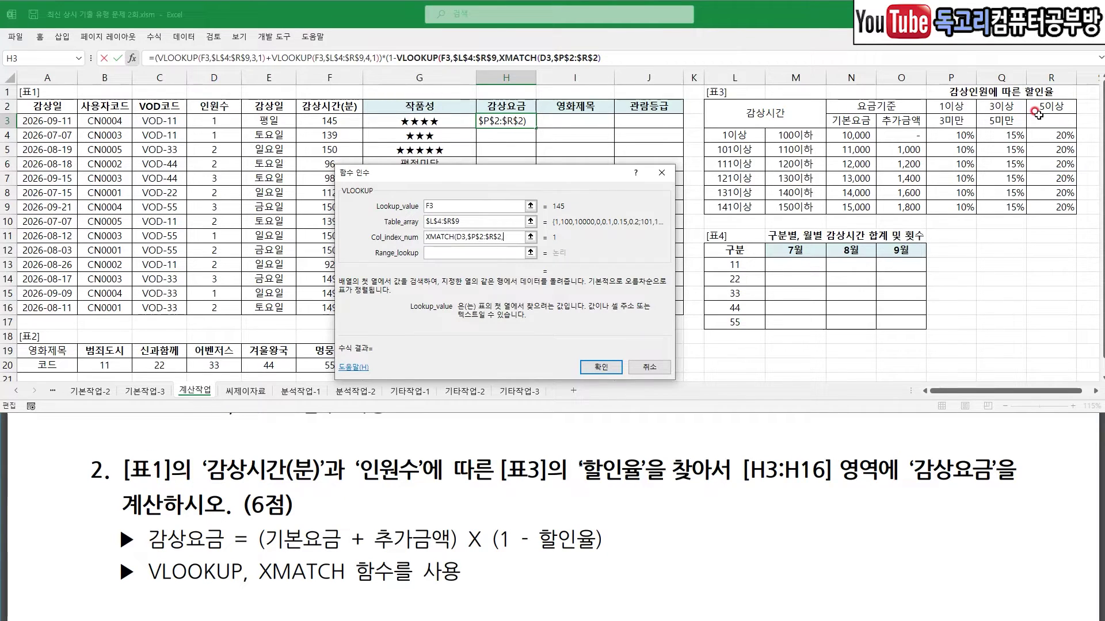
text(-1)
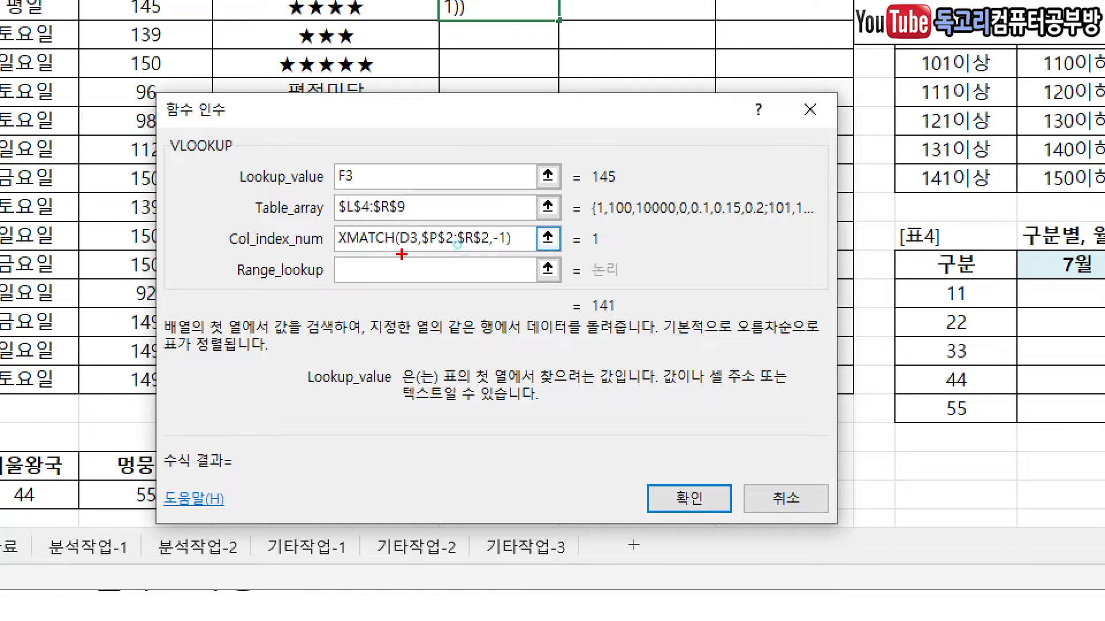
- Confirm the VLOOKUP arguments, accept the suggested closing-parenthesis correction for H3, and reopen the 할인율 VLOOKUP's arguments dialog
drag(437, 253, 477, 252)
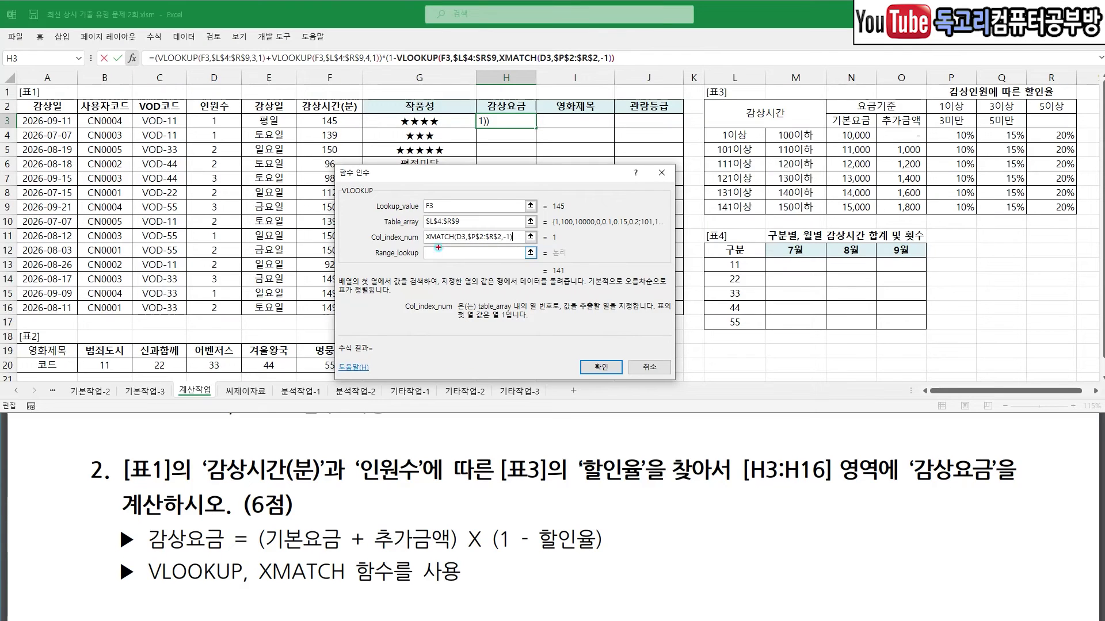
drag(353, 251, 394, 239)
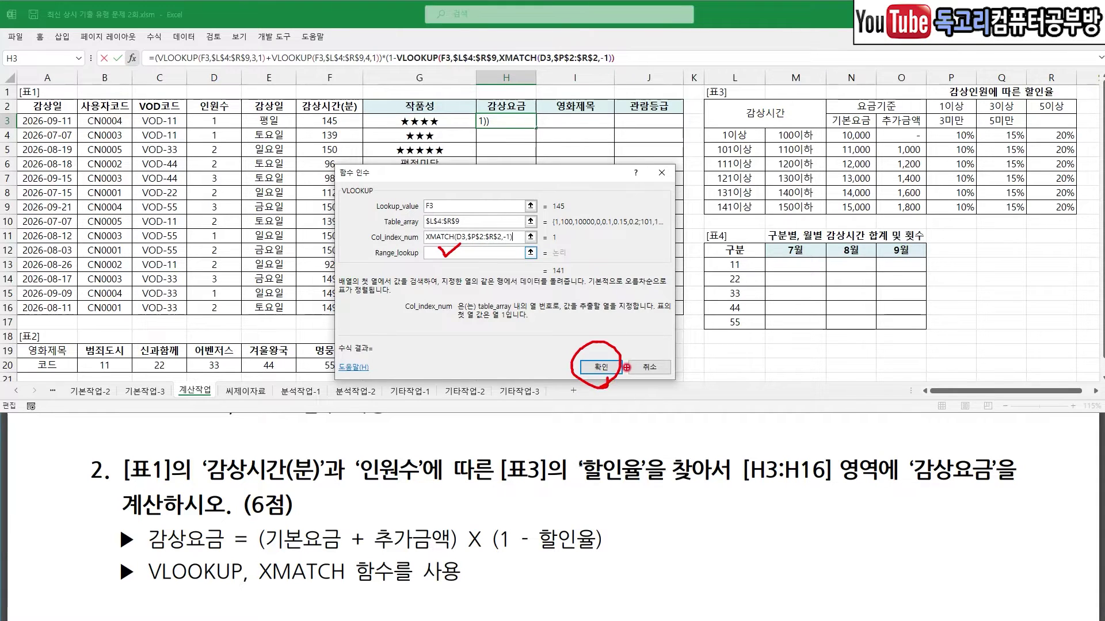
click(603, 367)
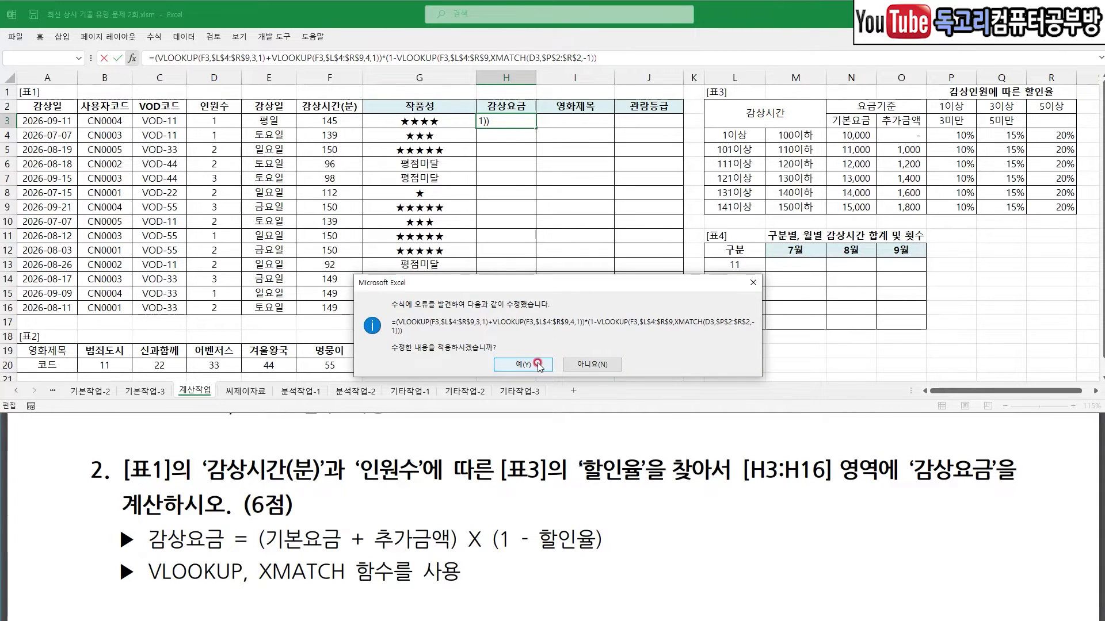
key(ctrl+2)
drag(385, 66, 396, 66)
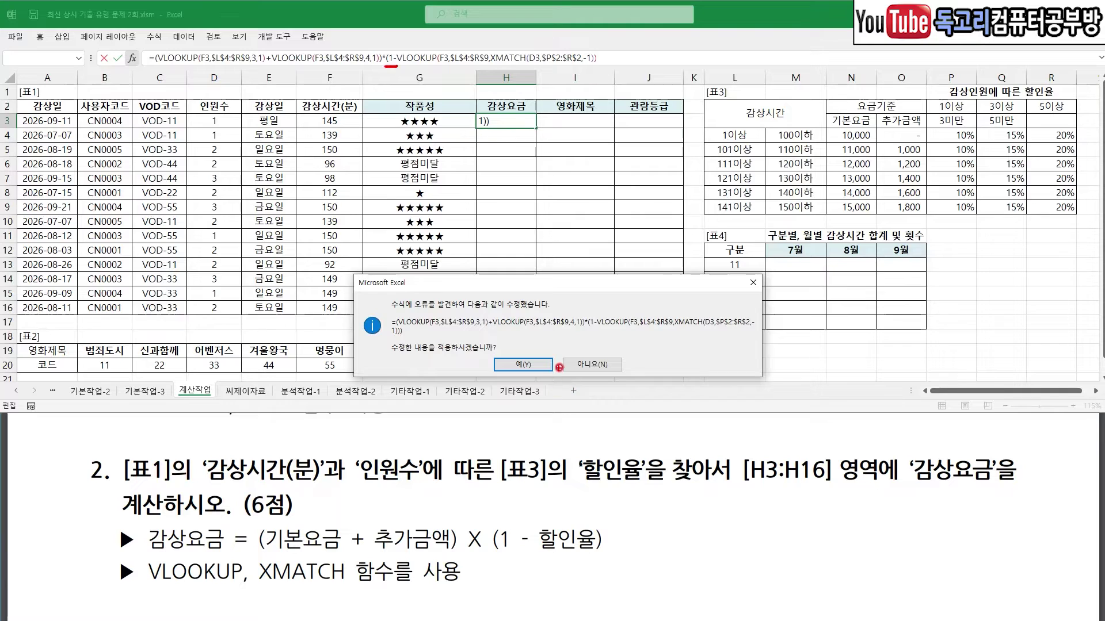
drag(564, 345, 528, 419)
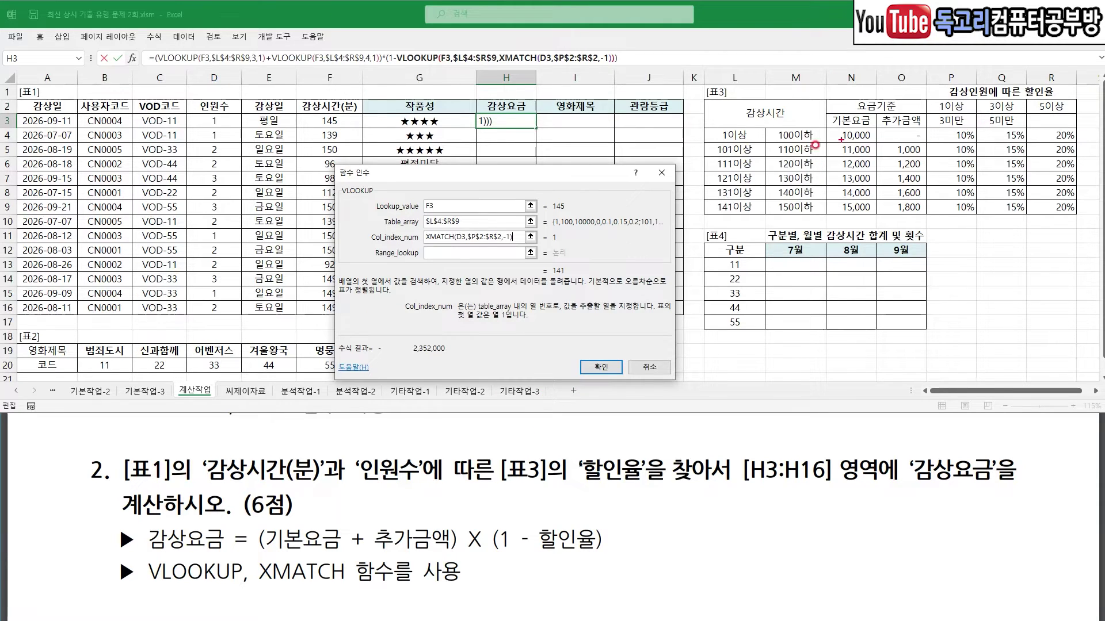
mouse_move(239, 121)
mouse_down()
mouse_move(232, 136)
mouse_move(214, 96)
mouse_move(236, 138)
mouse_up()
mouse_move(1039, 113)
mouse_down()
mouse_move(940, 118)
mouse_move(1035, 93)
mouse_move(1071, 118)
mouse_up()
drag(978, 71, 950, 92)
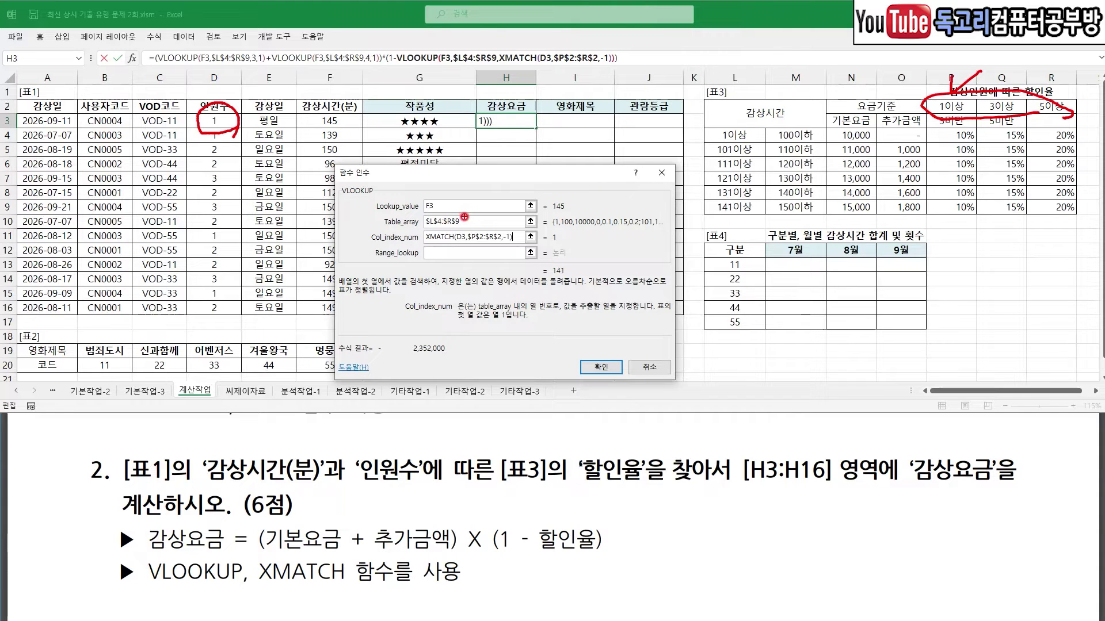
mouse_move(739, 127)
mouse_down()
mouse_move(708, 126)
mouse_move(704, 196)
mouse_move(837, 222)
mouse_move(1100, 221)
mouse_move(1091, 119)
mouse_up()
mouse_move(951, 85)
mouse_down()
mouse_move(988, 59)
mouse_move(967, 75)
mouse_up()
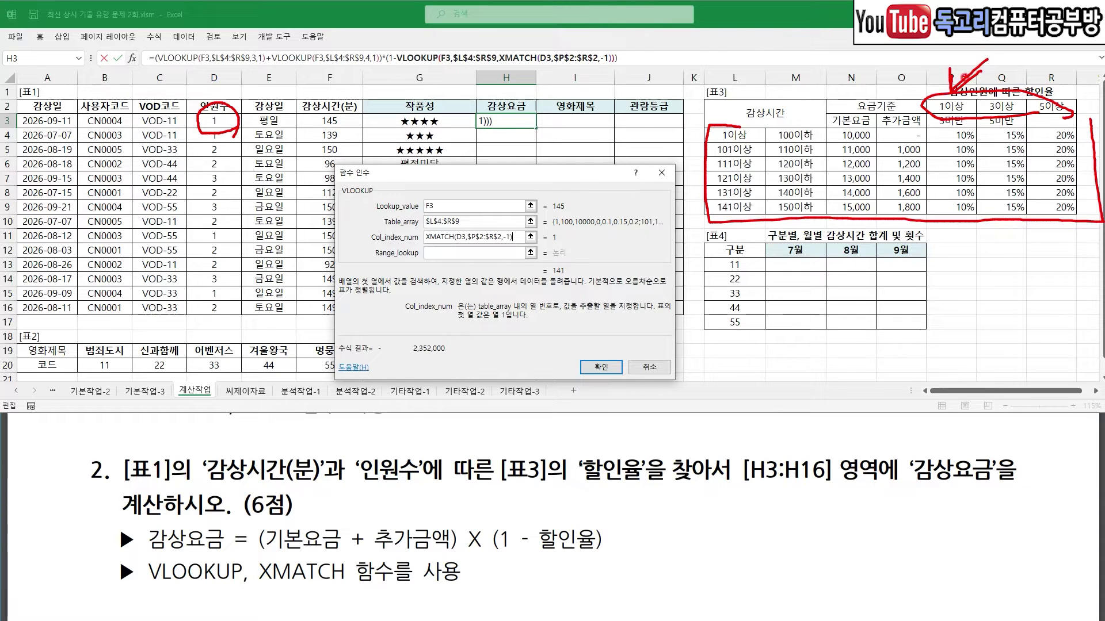
drag(727, 126, 1102, 124)
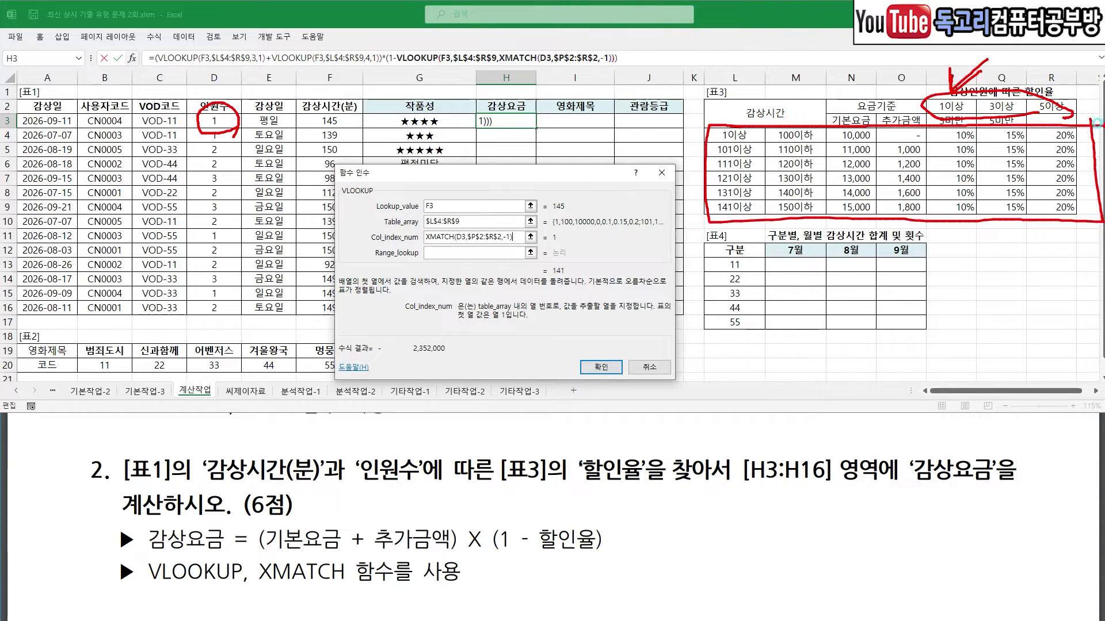
mouse_move(950, 54)
mouse_down()
mouse_move(953, 86)
mouse_move(984, 45)
mouse_up()
drag(738, 153, 731, 172)
drag(859, 145, 854, 172)
drag(914, 147, 908, 171)
drag(955, 143, 951, 157)
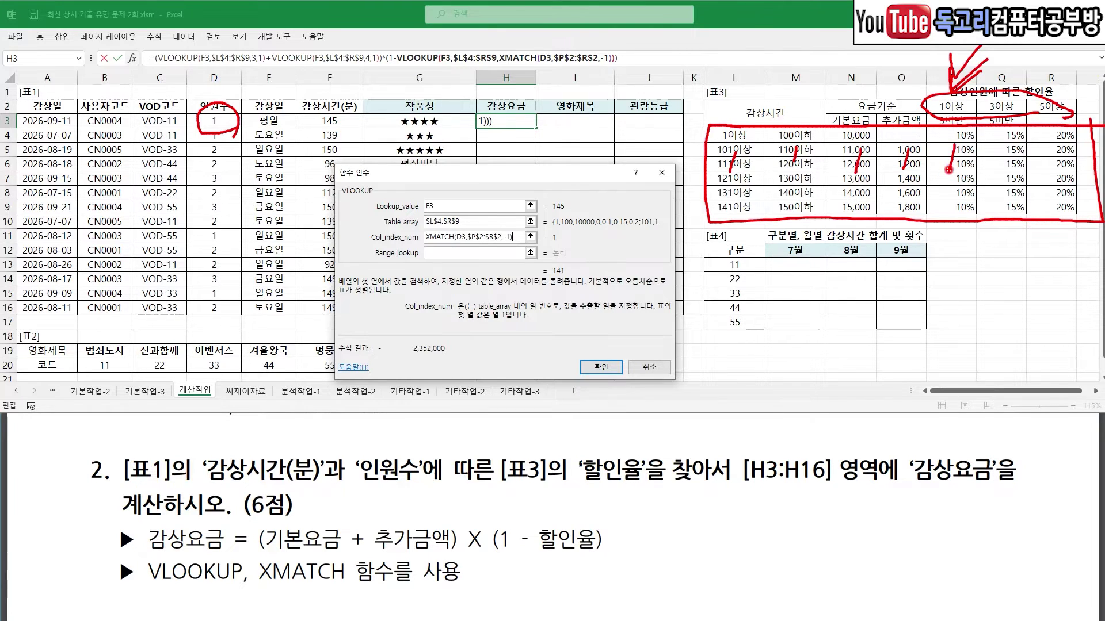
drag(947, 237, 950, 279)
mouse_move(1042, 239)
mouse_down()
mouse_move(1054, 281)
mouse_move(1075, 245)
mouse_move(1038, 256)
mouse_move(1044, 265)
mouse_up()
mouse_move(973, 254)
mouse_down()
mouse_move(972, 283)
mouse_move(981, 268)
mouse_move(1015, 280)
mouse_move(987, 294)
mouse_up()
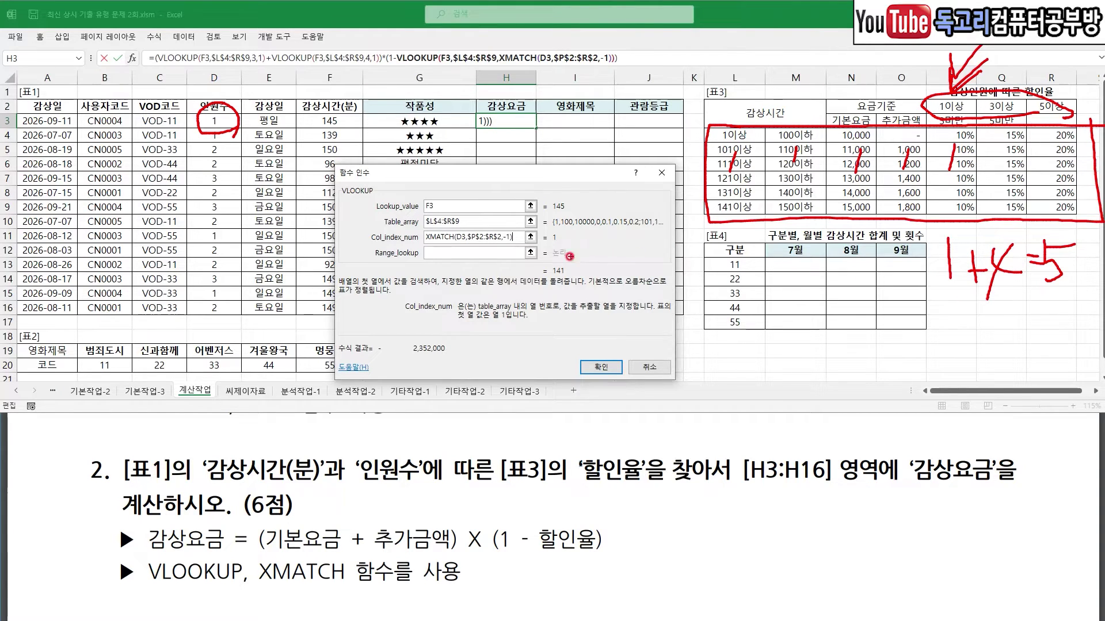
key(Escape)
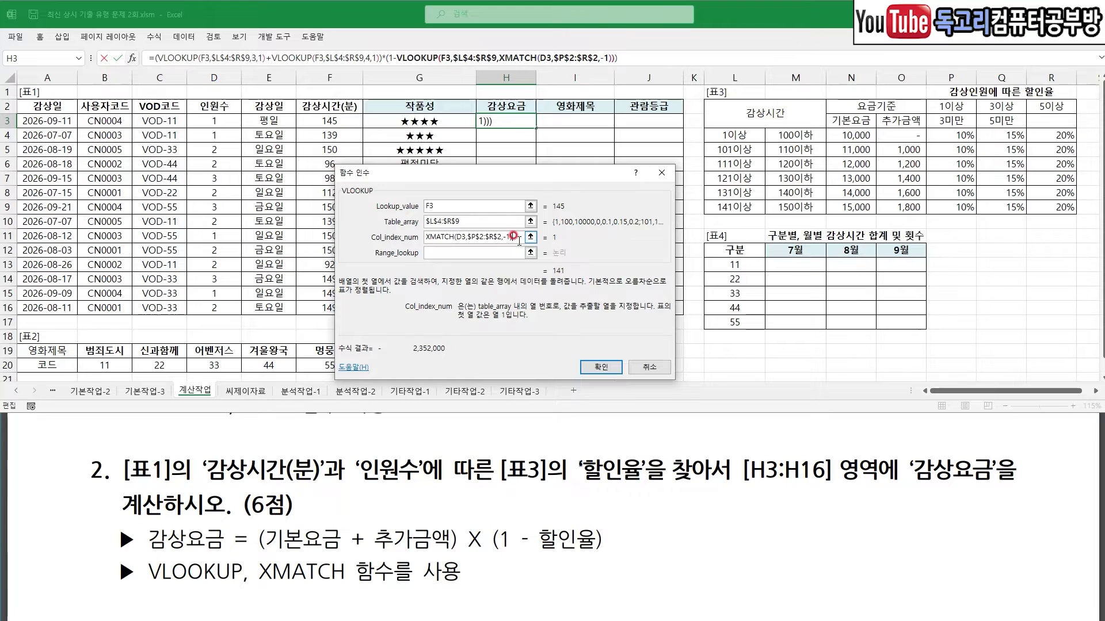
- Append +4 to the XMATCH in Col_index_num, set Range_lookup to 1, and confirm the 감상요금 formula in H3
text(+4)
mouse_move(561, 243)
mouse_down()
mouse_move(556, 223)
mouse_move(551, 257)
mouse_up()
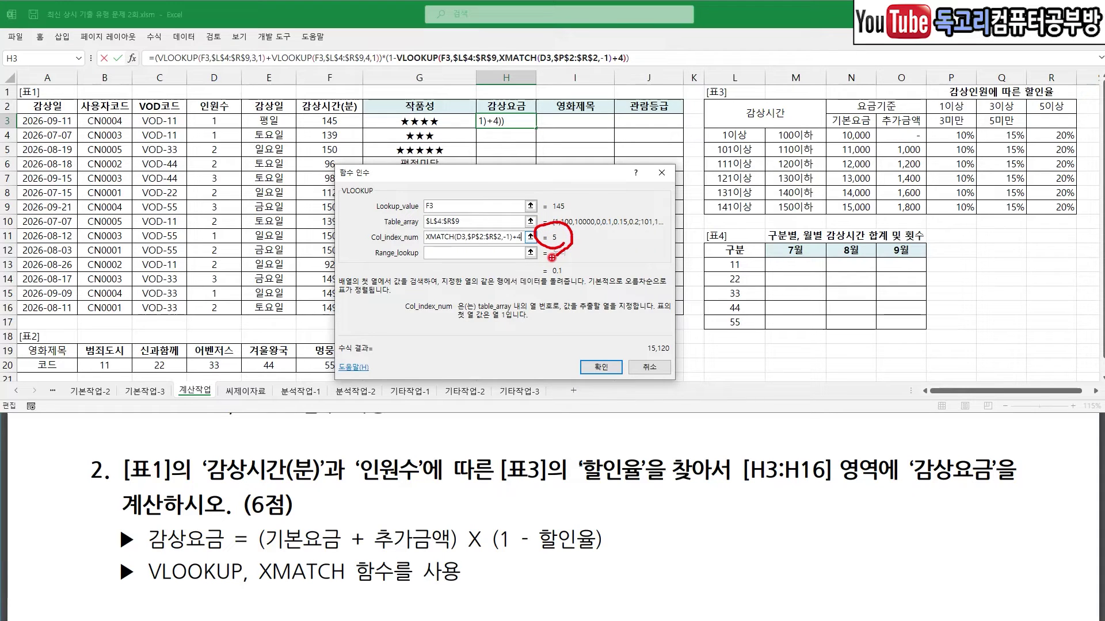
click(448, 251)
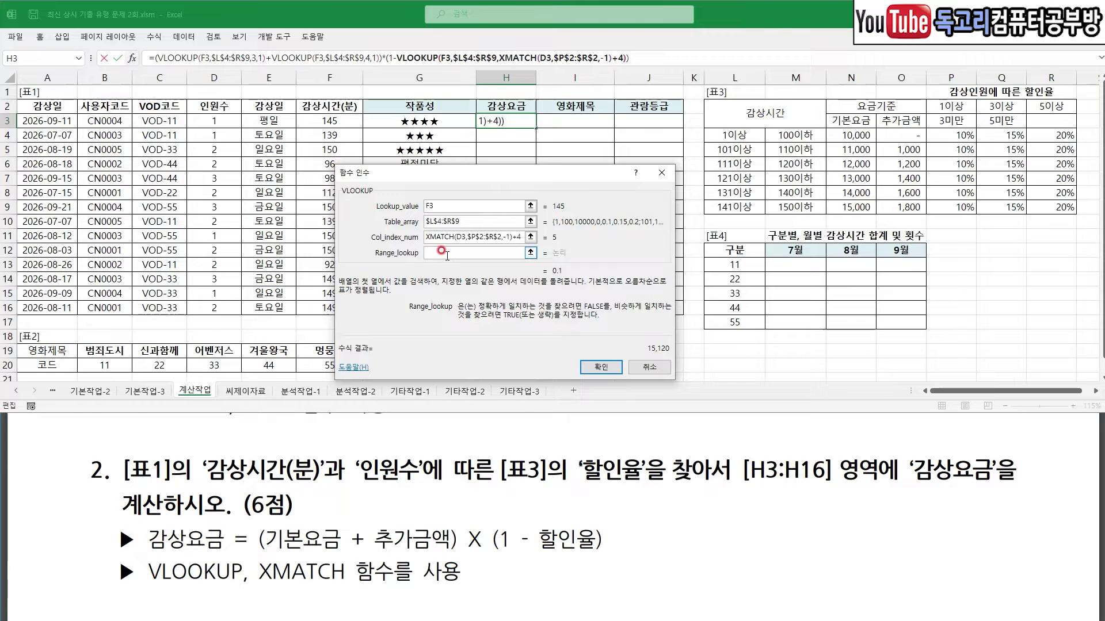
text(1)
mouse_move(465, 203)
mouse_down()
mouse_move(496, 187)
mouse_move(493, 212)
mouse_up()
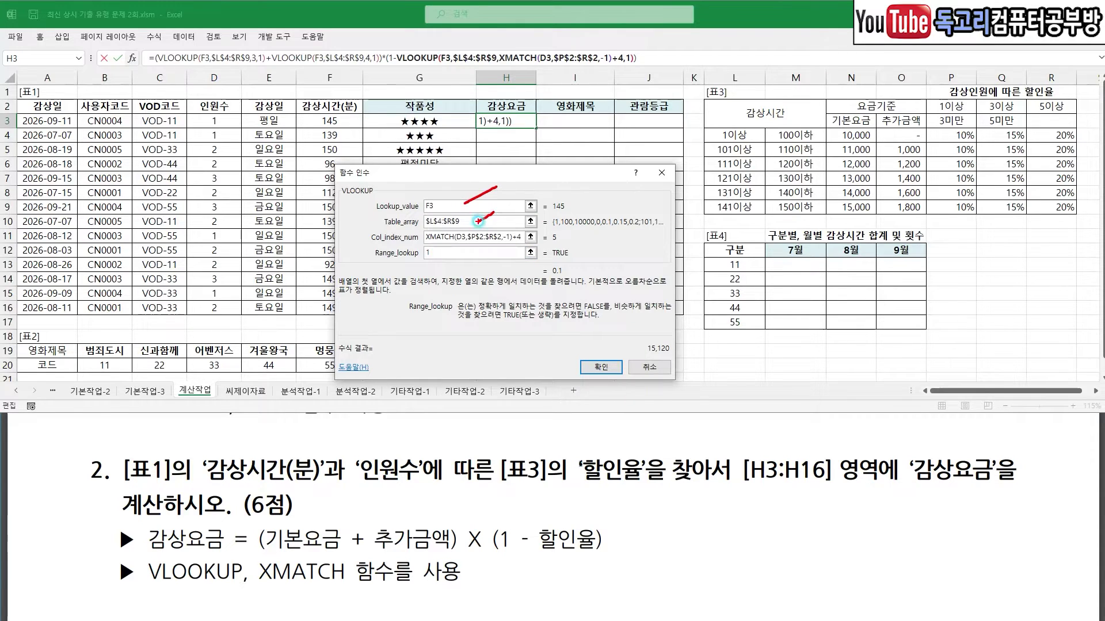
drag(554, 229, 529, 244)
drag(466, 258, 444, 272)
mouse_move(597, 335)
mouse_down()
mouse_move(603, 353)
mouse_move(646, 322)
mouse_up()
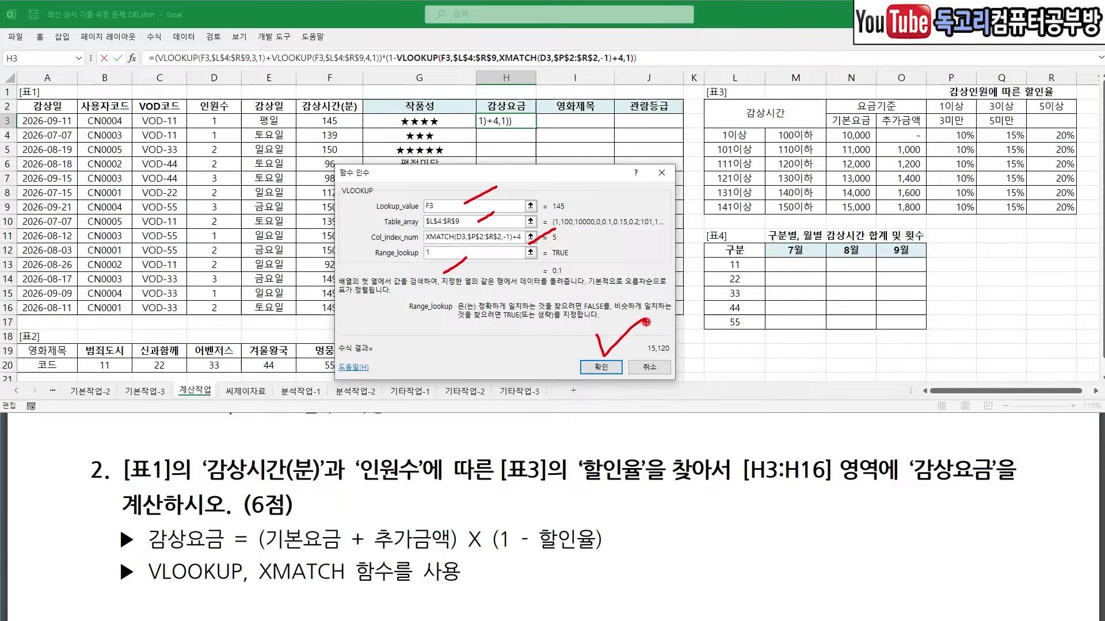
click(600, 367)
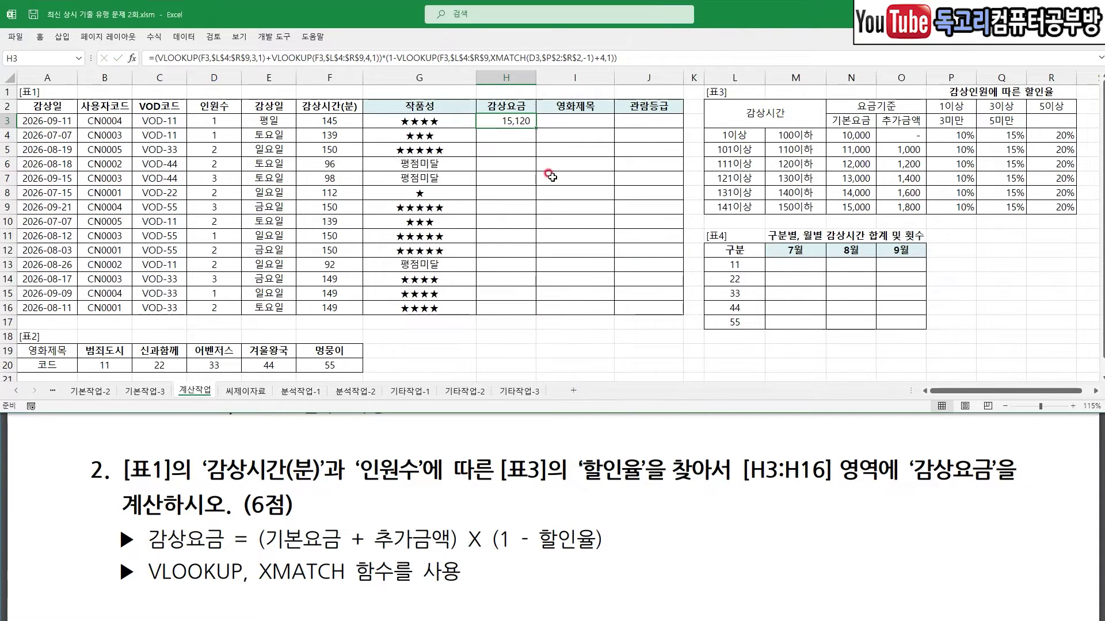
- Fill the 감상요금 formula from H3 down to H16 and select I3 in the 영화제목 column
double_click(535, 128)
click(574, 222)
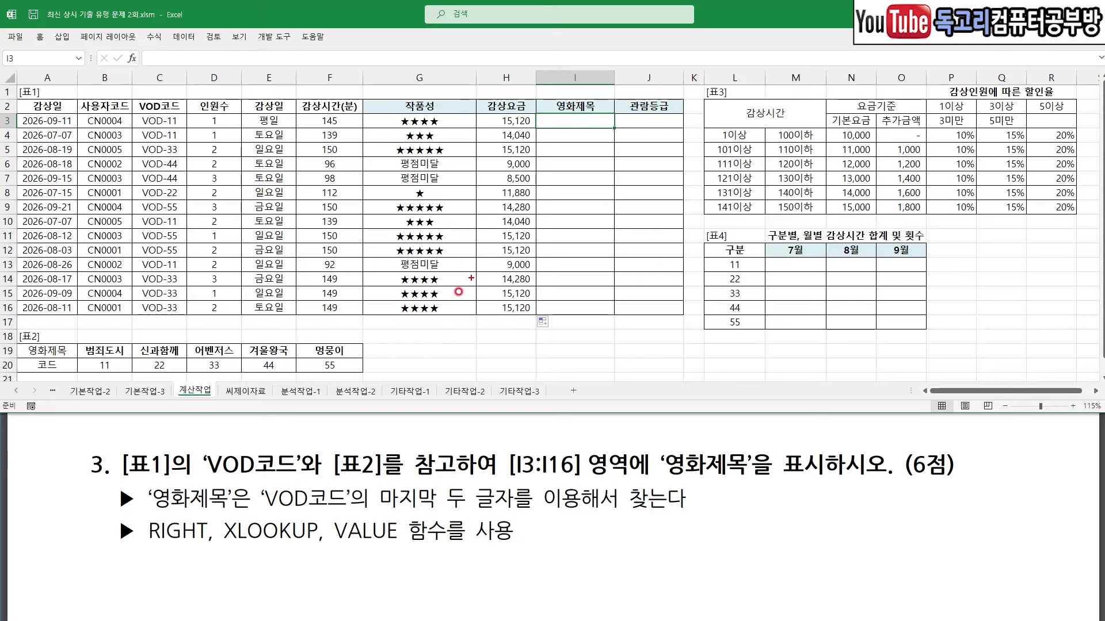
drag(568, 114, 586, 112)
drag(234, 478, 410, 481)
mouse_move(544, 430)
mouse_down()
mouse_move(550, 438)
mouse_move(570, 424)
mouse_up()
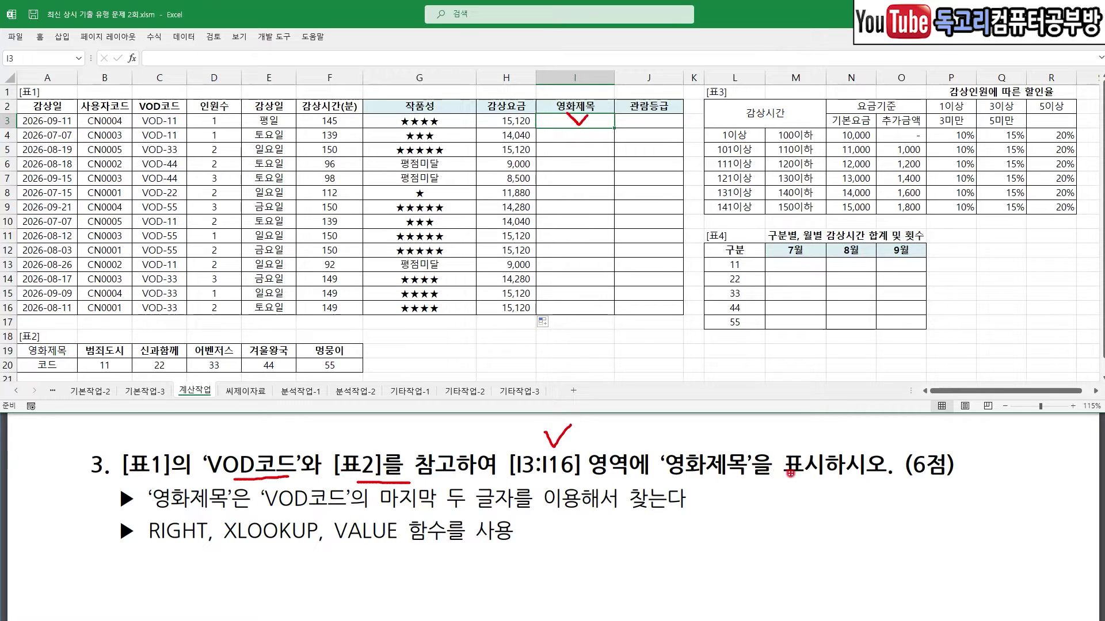
drag(691, 488, 742, 486)
drag(262, 507, 525, 513)
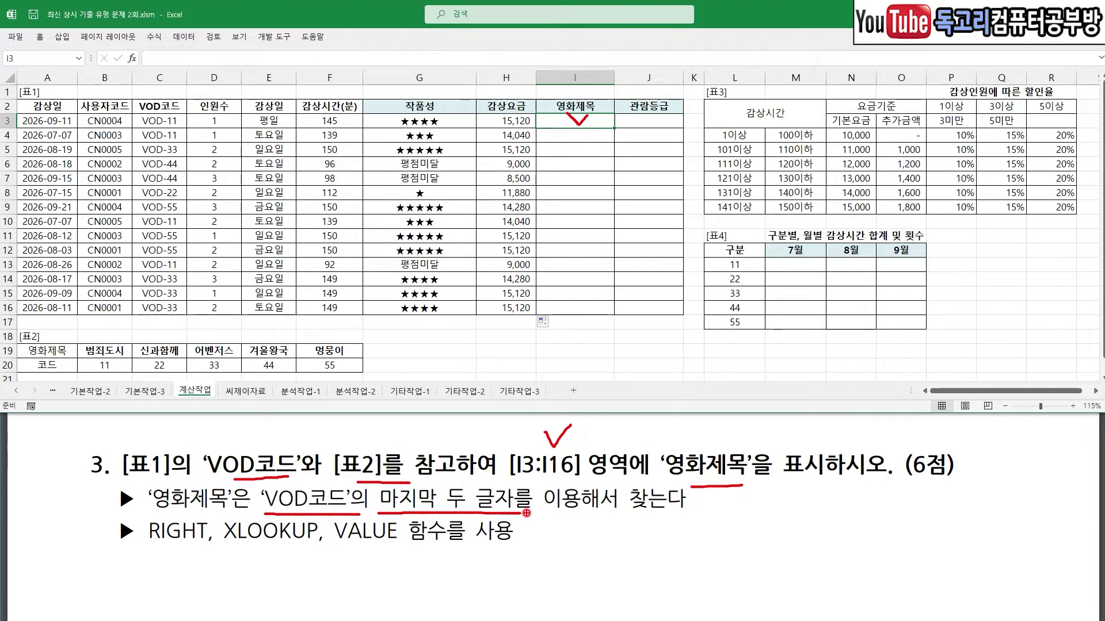
key(e)
drag(134, 549, 403, 547)
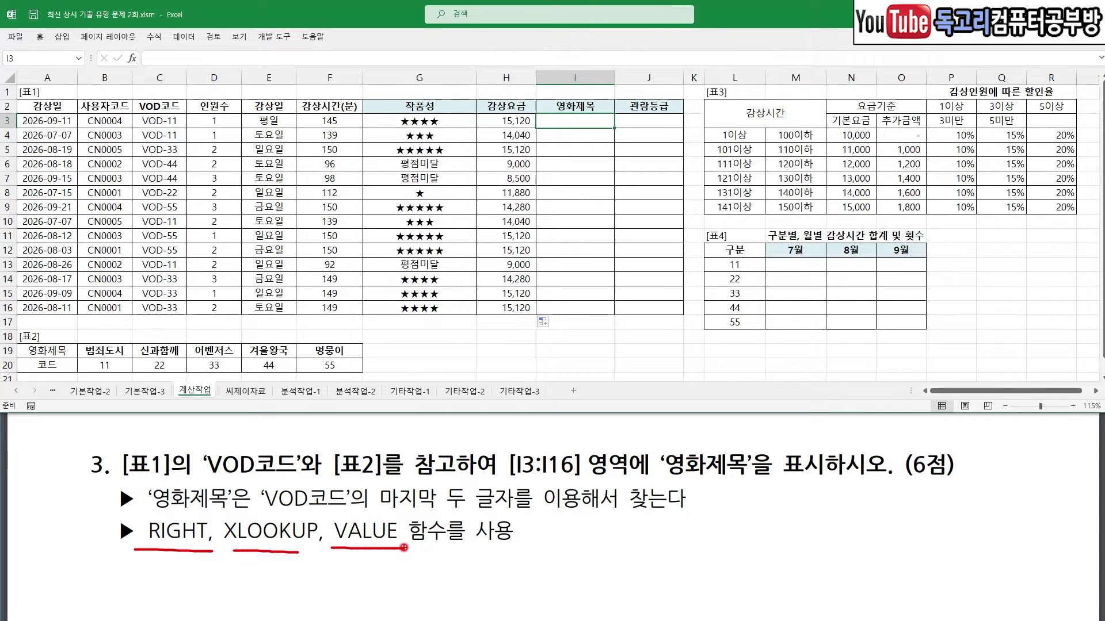
key(Escape)
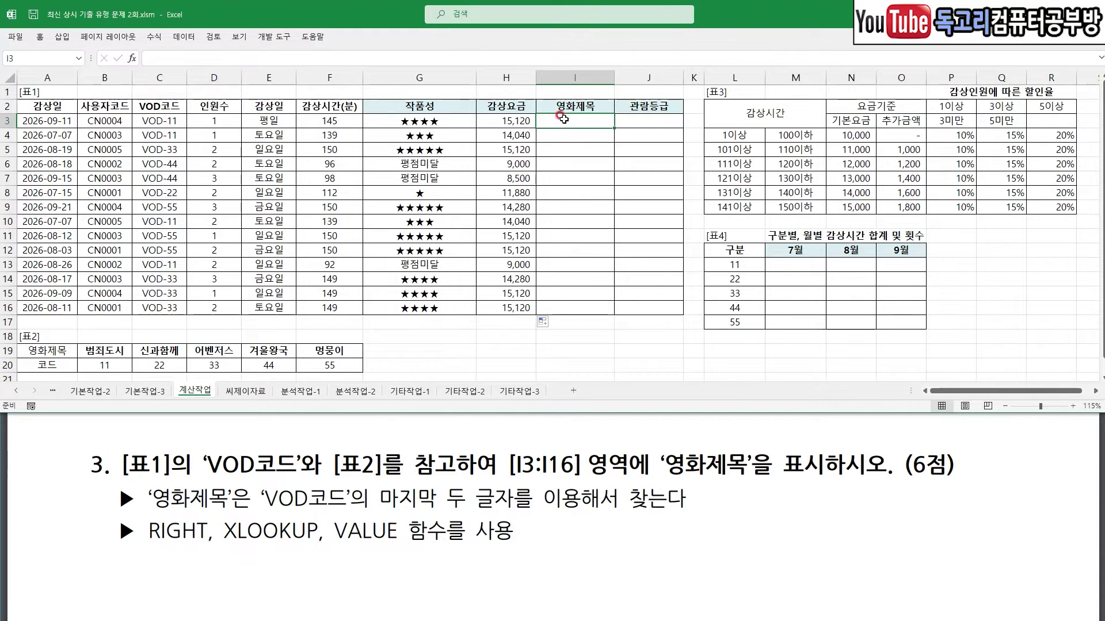
- Start an XLOOKUP formula in I3 and open its arguments dialog, moving it clear of the 영화제목 column
text(=)
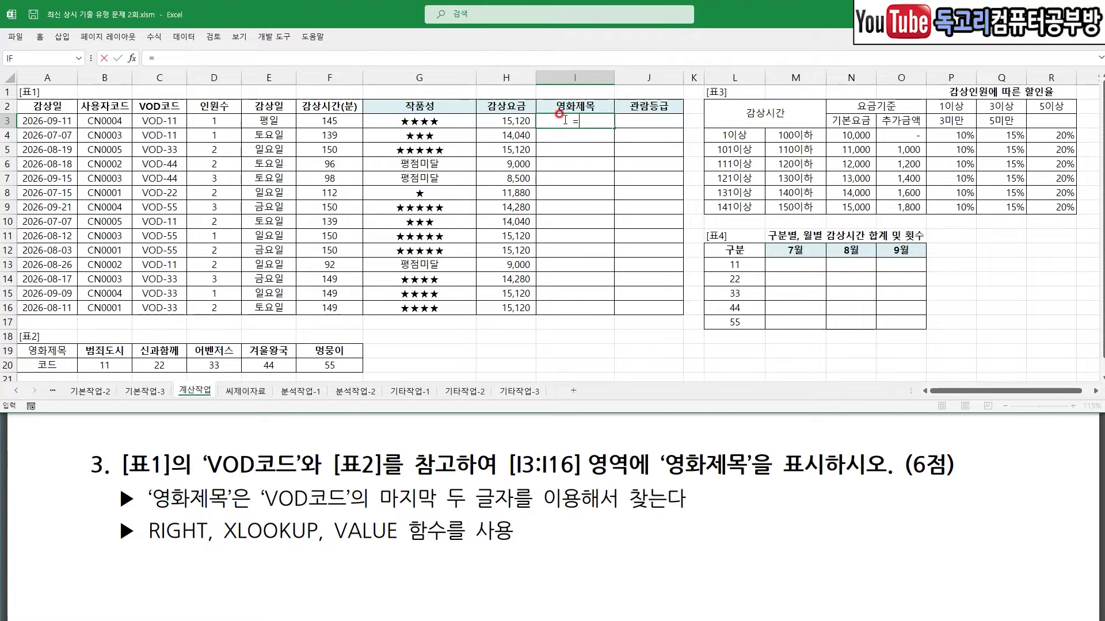
text(XL)
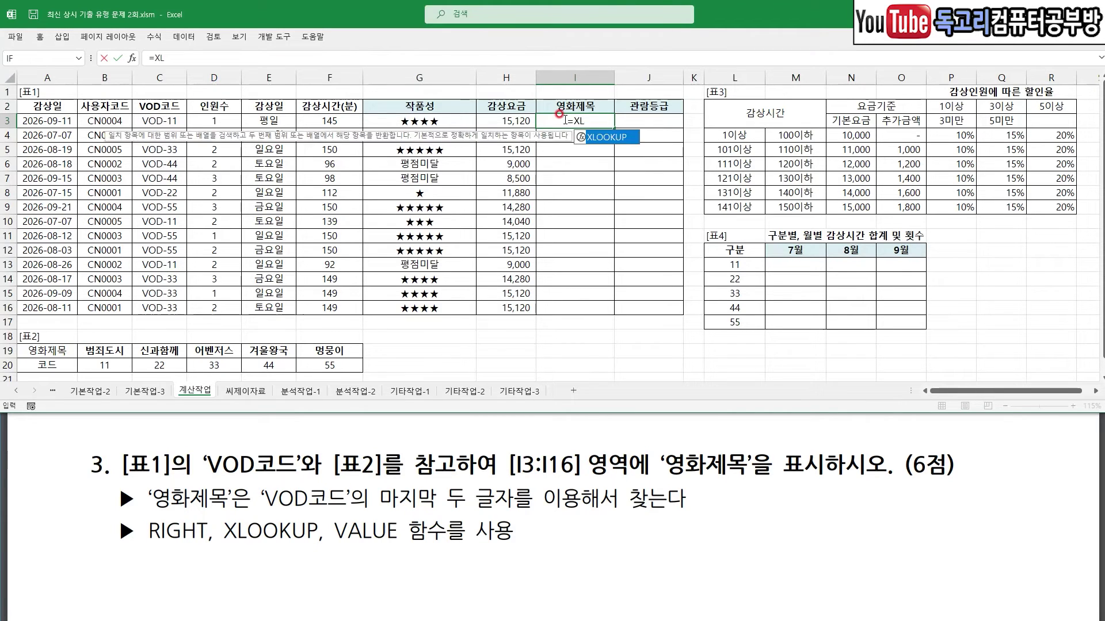
key(Tab)
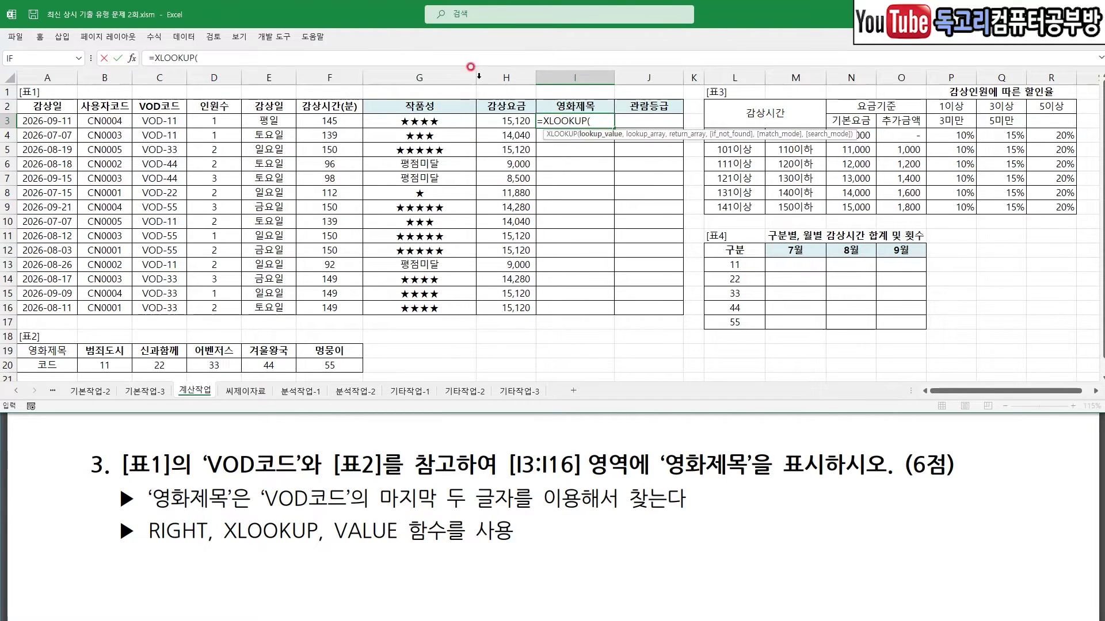
click(131, 58)
mouse_move(451, 168)
mouse_down()
mouse_move(526, 179)
mouse_move(469, 143)
mouse_move(293, 109)
mouse_up()
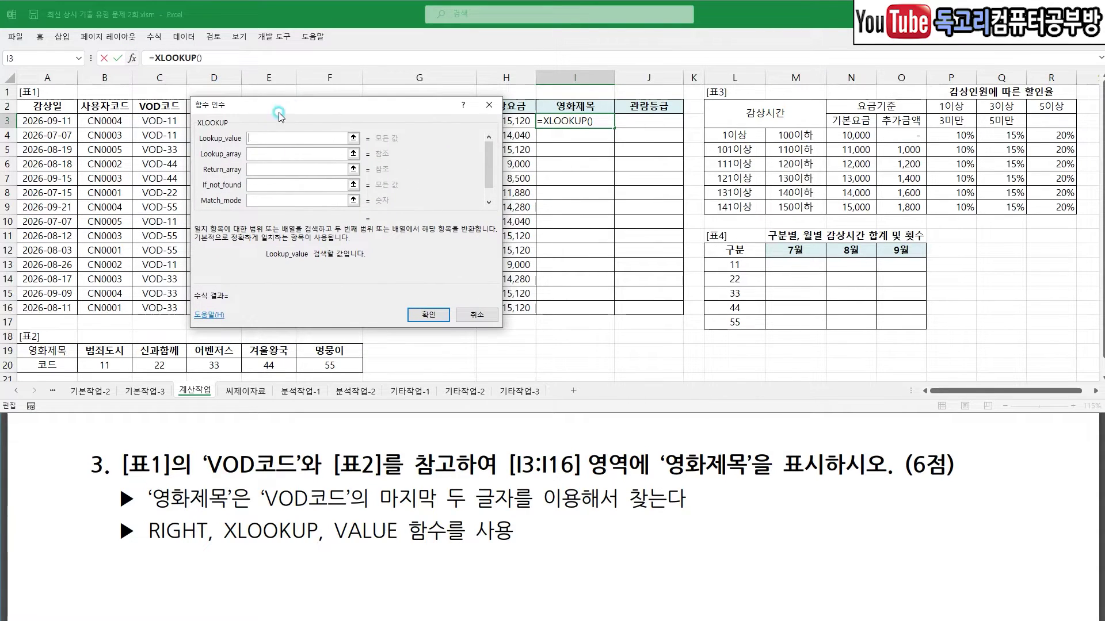
- Set the XLOOKUP Lookup_value to RIGHT(C3,2) to extract the last two characters of the VOD코드
drag(141, 132, 181, 132)
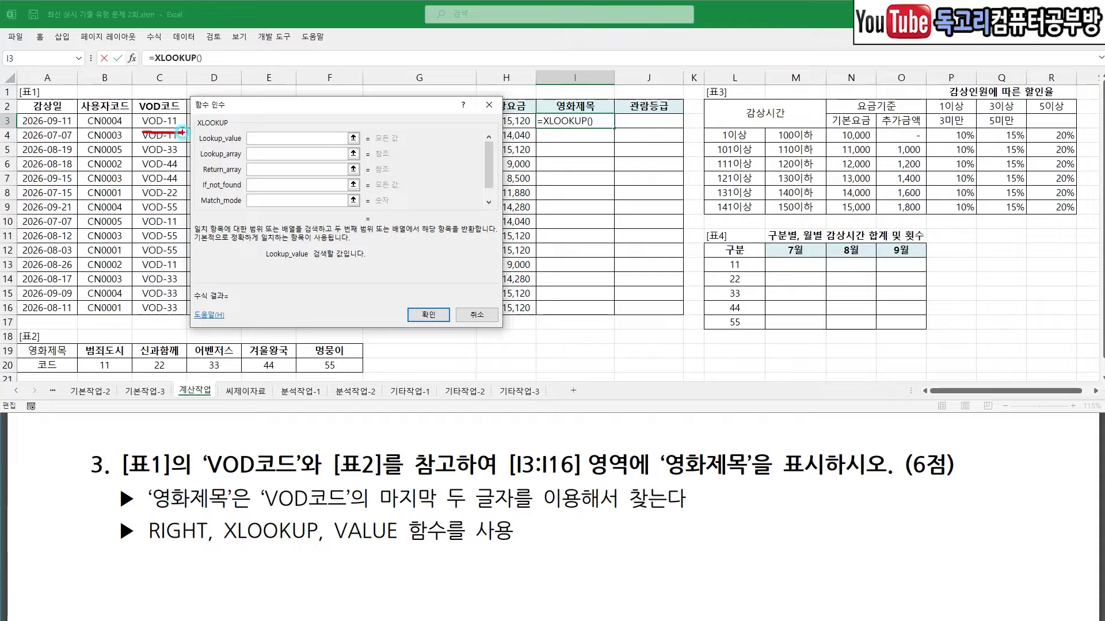
click(297, 144)
text(RIGHT()
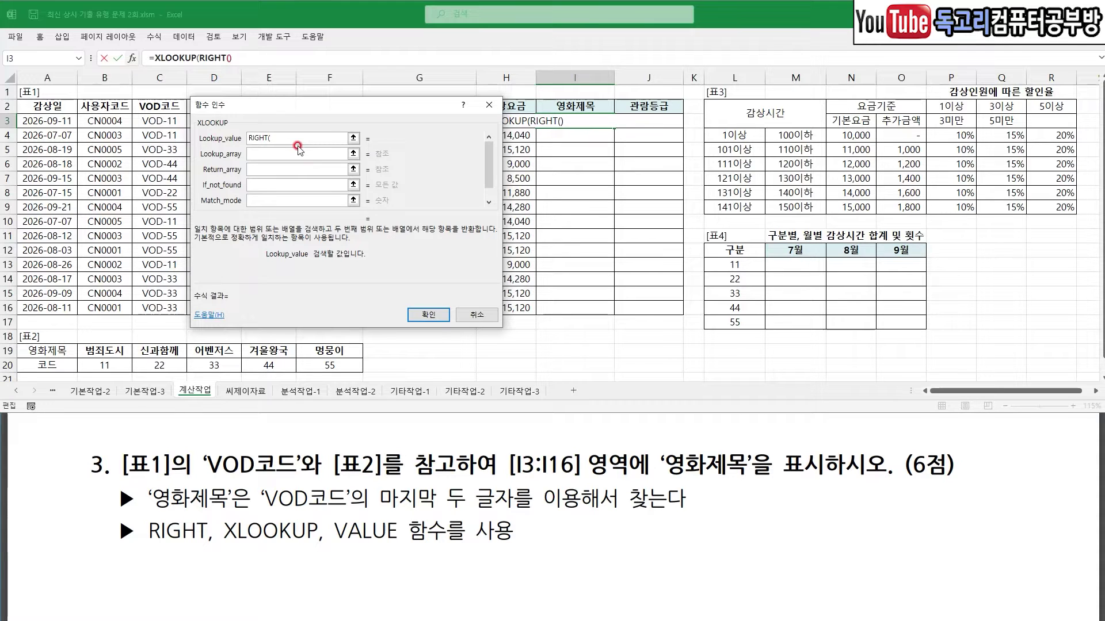
click(174, 122)
text(,2)
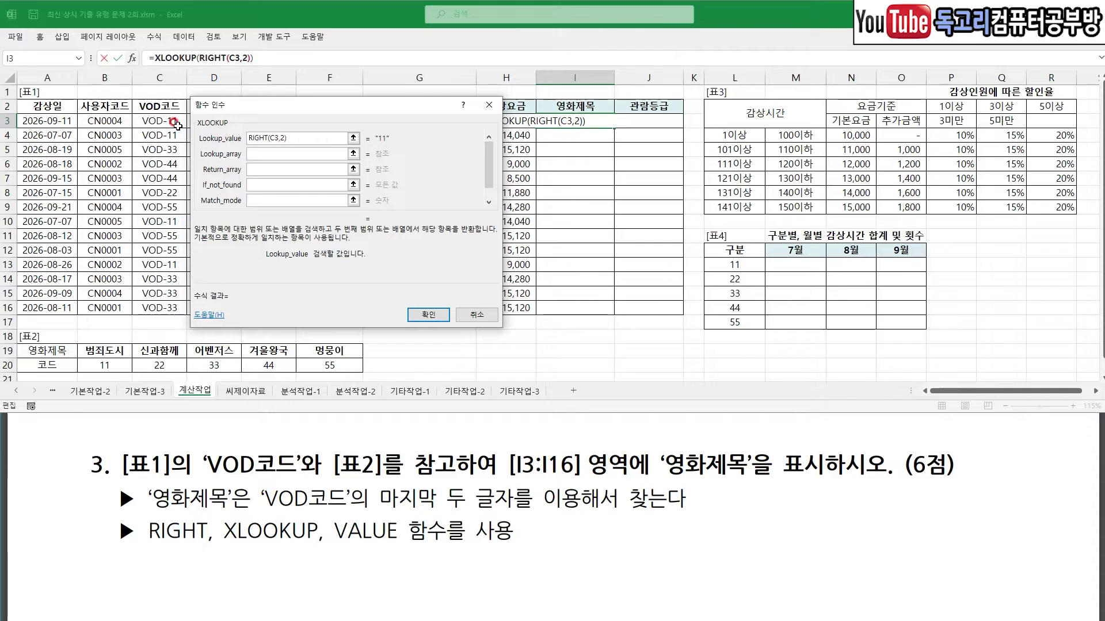
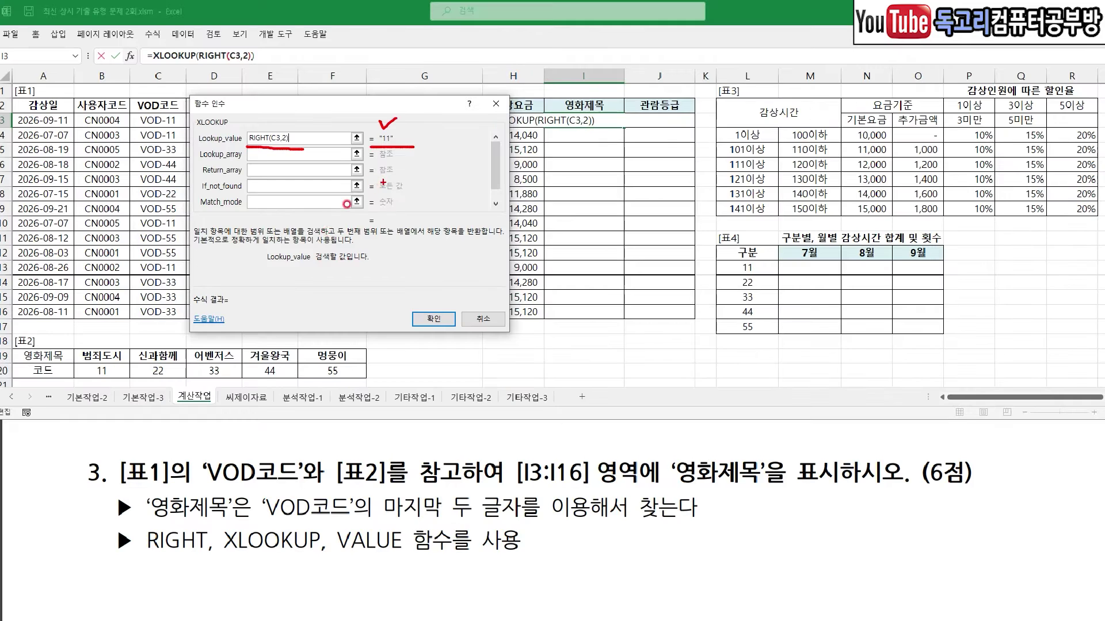
- Wrap the Lookup_value in VALUE so that it reads VALUE(RIGHT(C3,2)), matching the numeric codes in 표2
drag(94, 383, 347, 386)
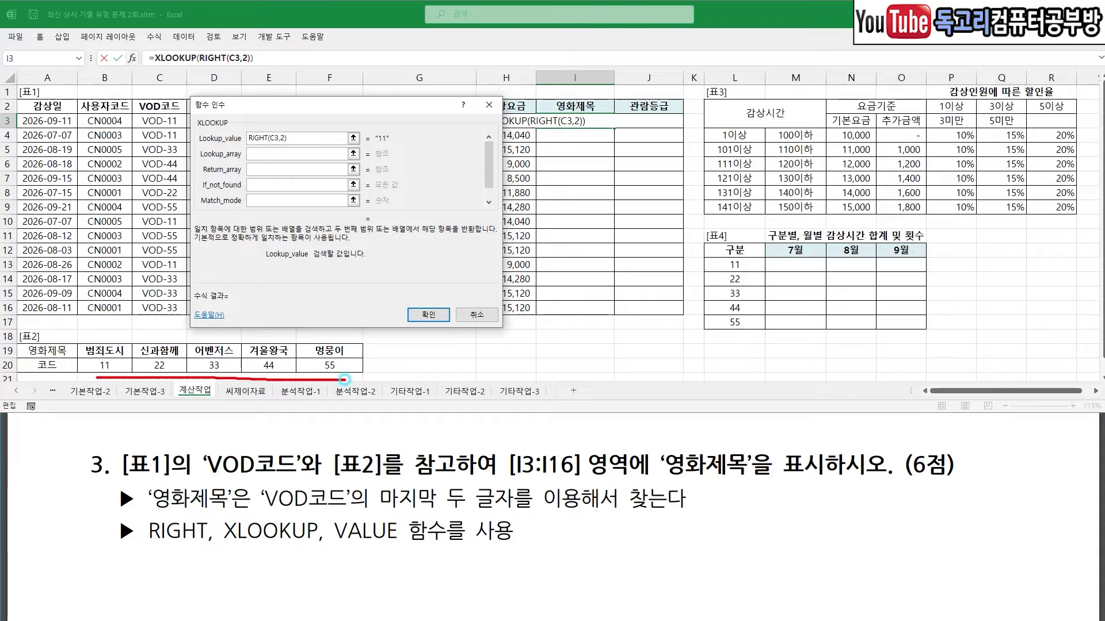
mouse_move(411, 545)
mouse_down()
mouse_move(331, 543)
mouse_move(414, 532)
mouse_move(397, 546)
mouse_up()
click(247, 138)
click(248, 138)
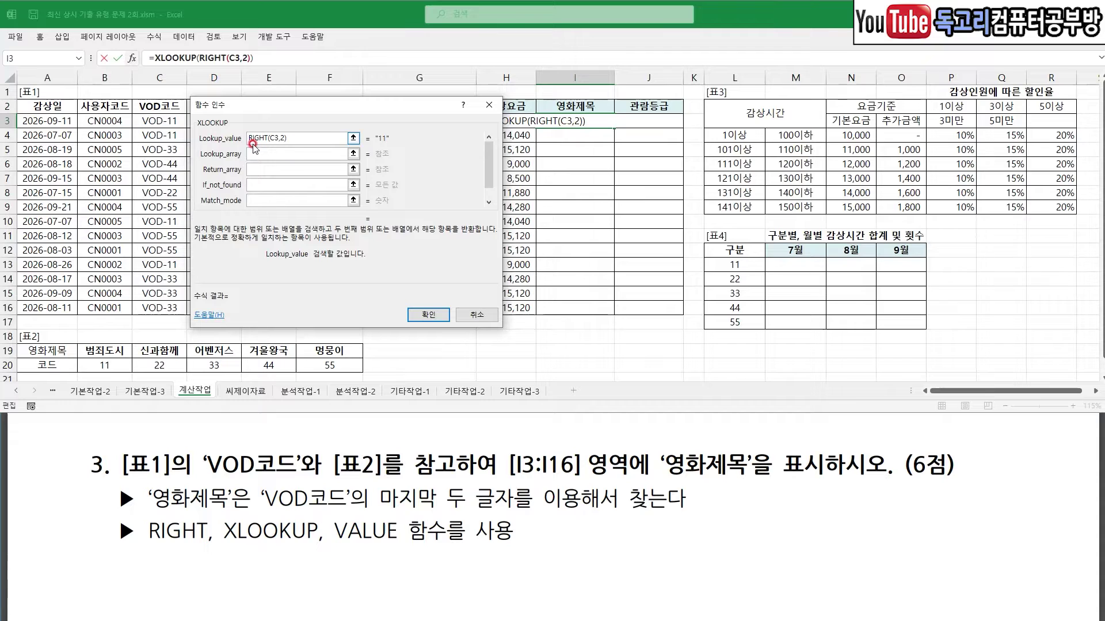
text(VALUE()
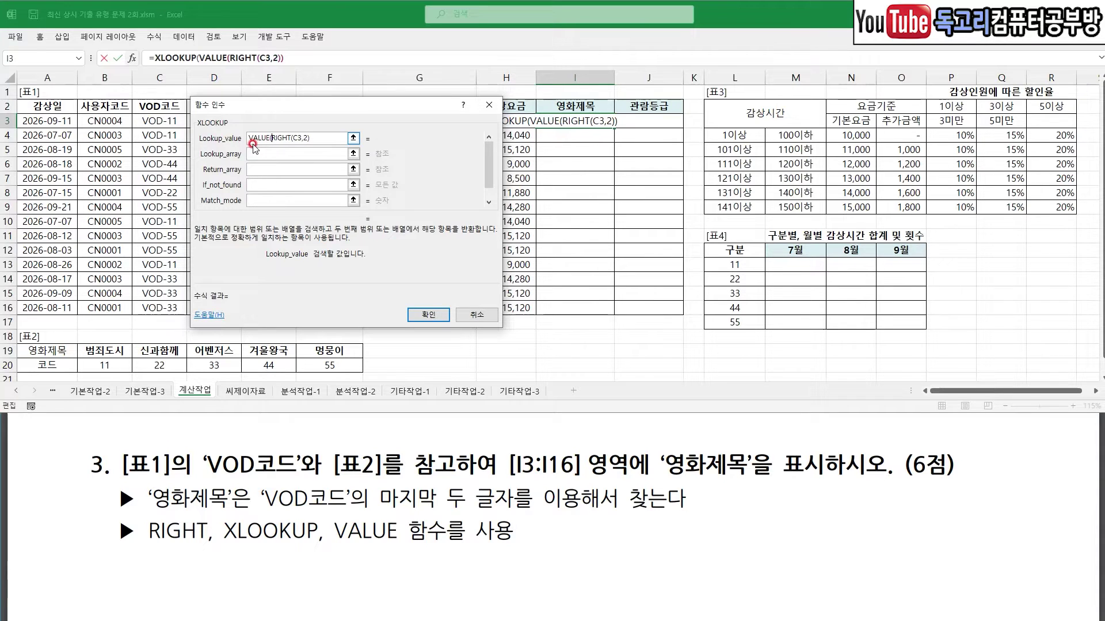
text(_)
key(ctrl+1)
click(253, 145)
drag(252, 145, 383, 150)
mouse_move(518, 151)
mouse_down()
mouse_move(543, 112)
mouse_move(523, 165)
mouse_up()
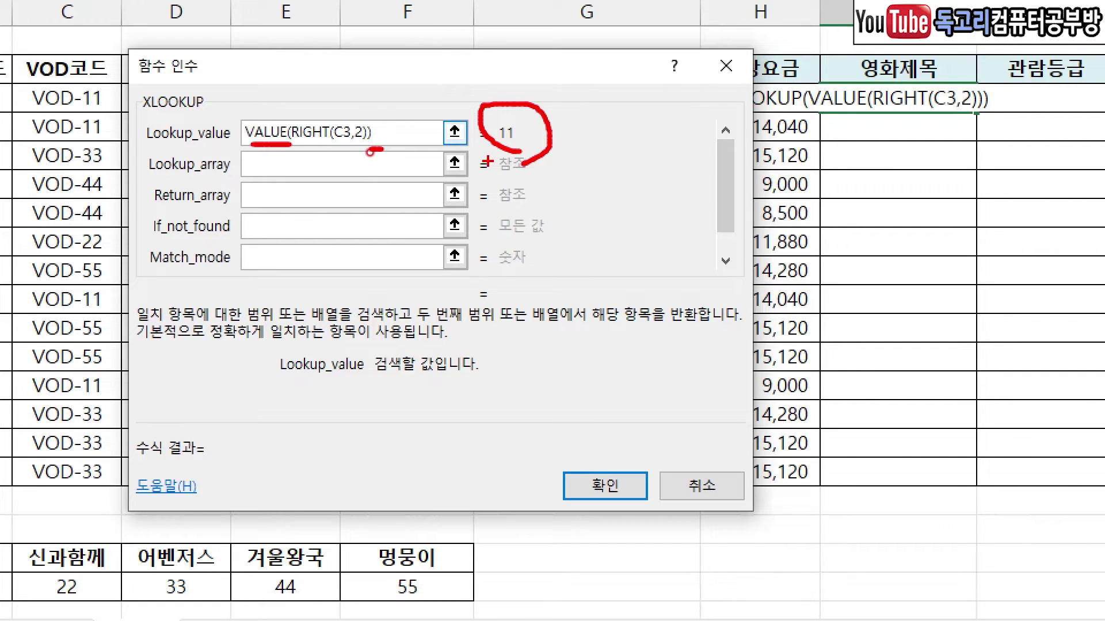
mouse_move(285, 165)
mouse_down()
mouse_move(298, 180)
mouse_move(327, 154)
mouse_up()
key(Escape)
- Set Lookup_array to the 표2 코드 cells as the absolute range $B$20:$F$20
click(283, 153)
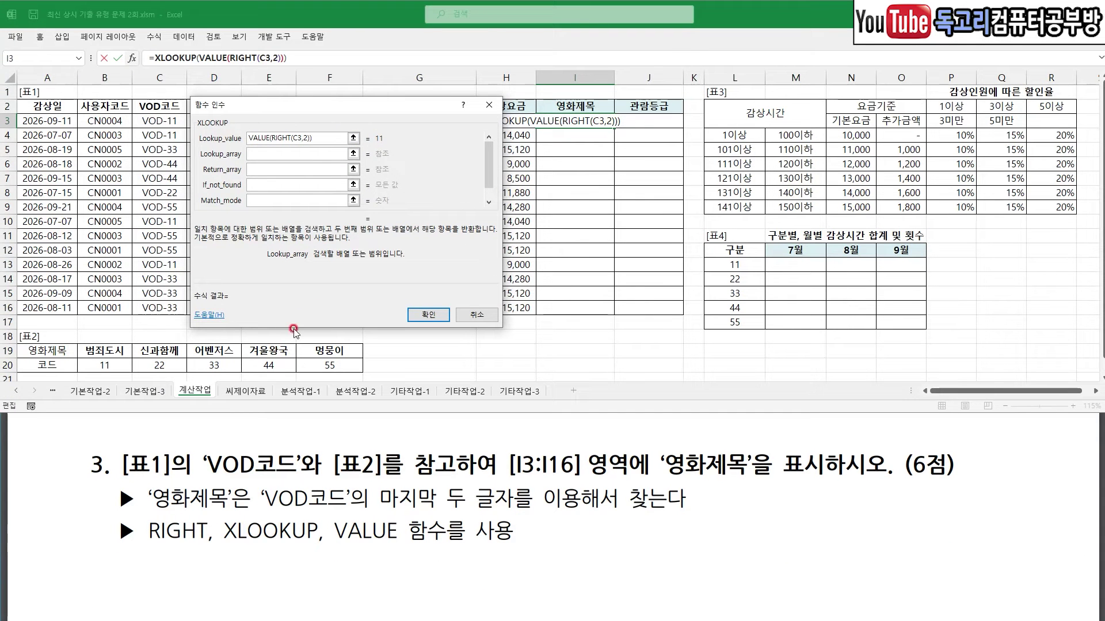
drag(112, 367, 263, 367)
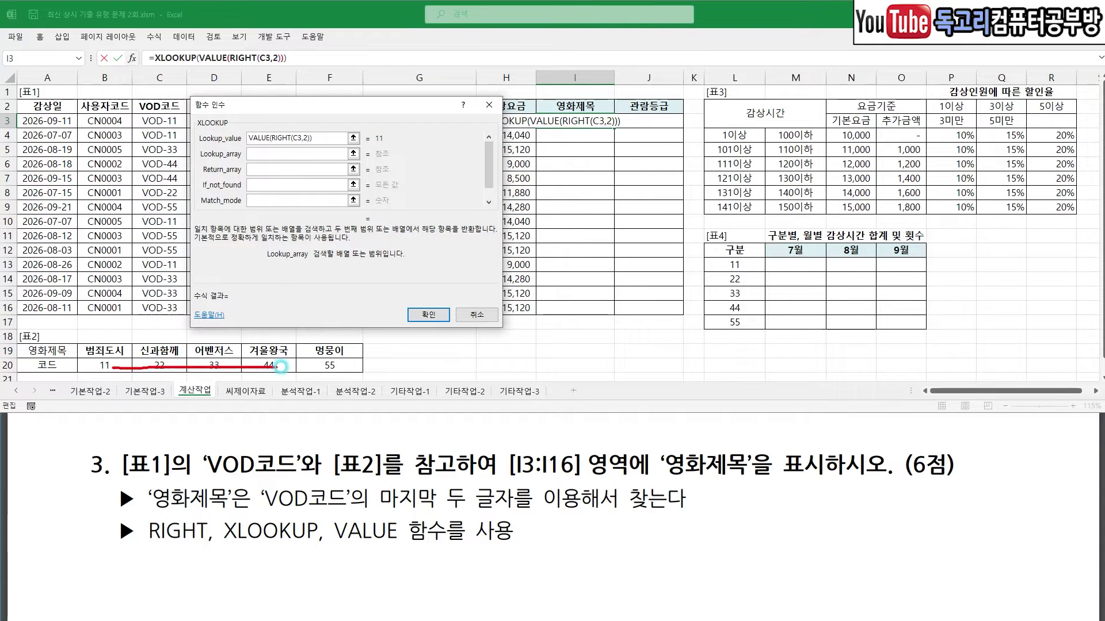
key(Escape)
drag(106, 366, 307, 371)
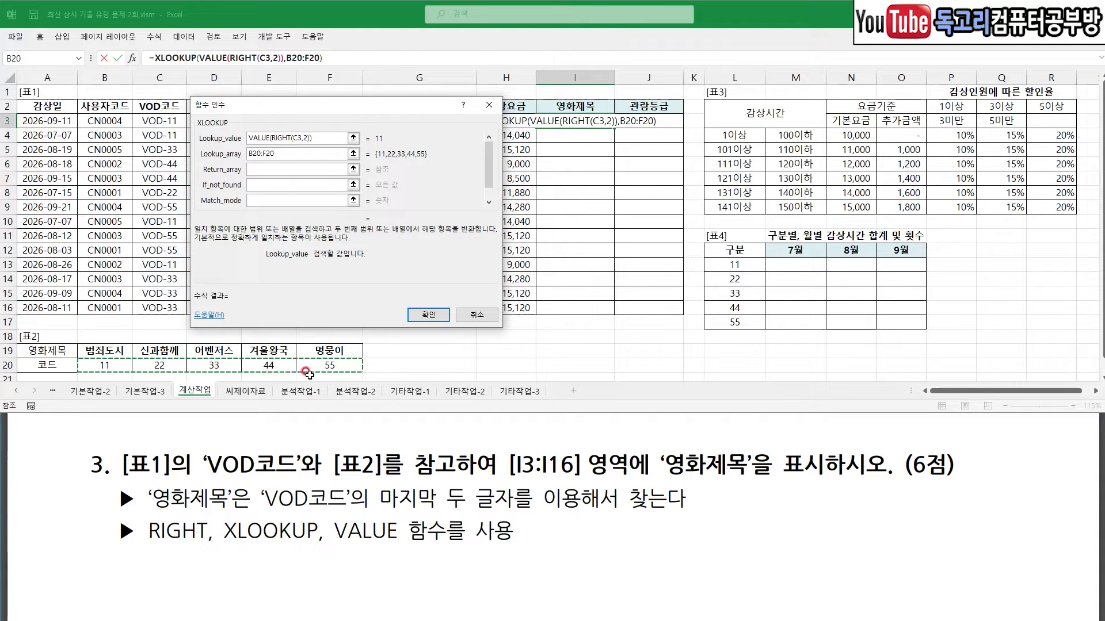
key(F4)
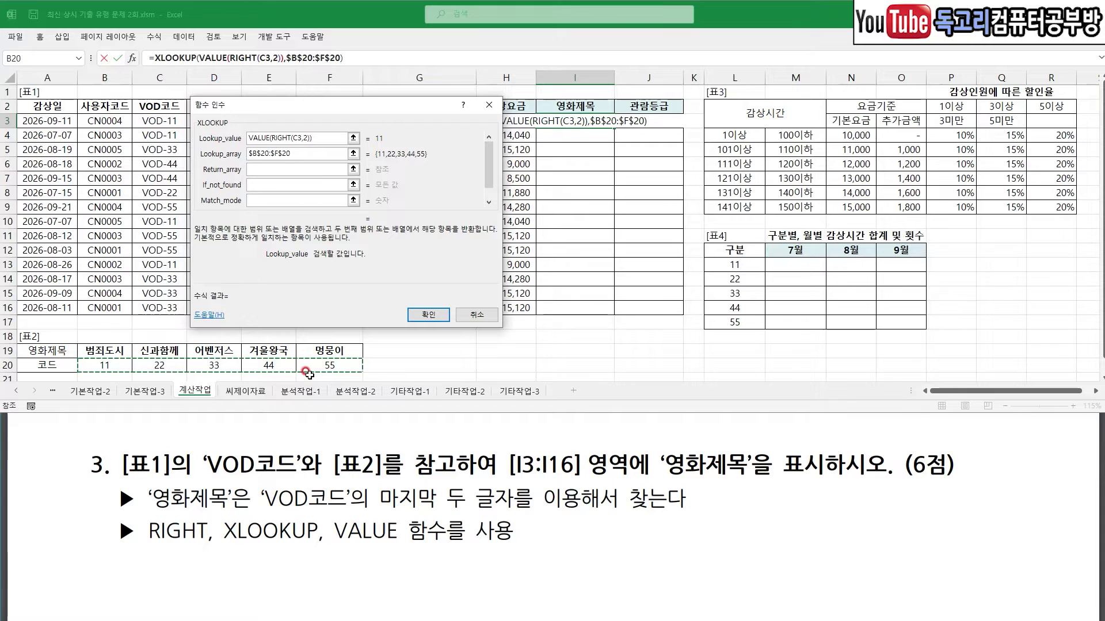
- Set Return_array to the 표2 영화제목 cells as the absolute range $B$19:$F$19
click(273, 169)
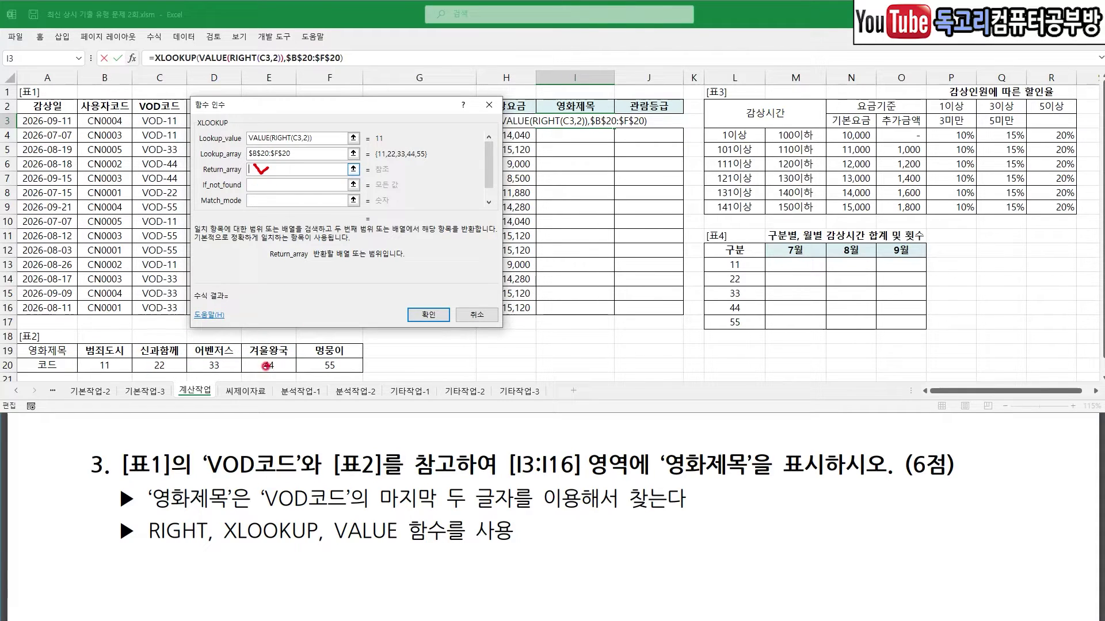
mouse_move(116, 348)
mouse_down()
mouse_move(319, 344)
mouse_move(328, 333)
mouse_move(315, 366)
mouse_up()
key(Escape)
drag(95, 350, 317, 351)
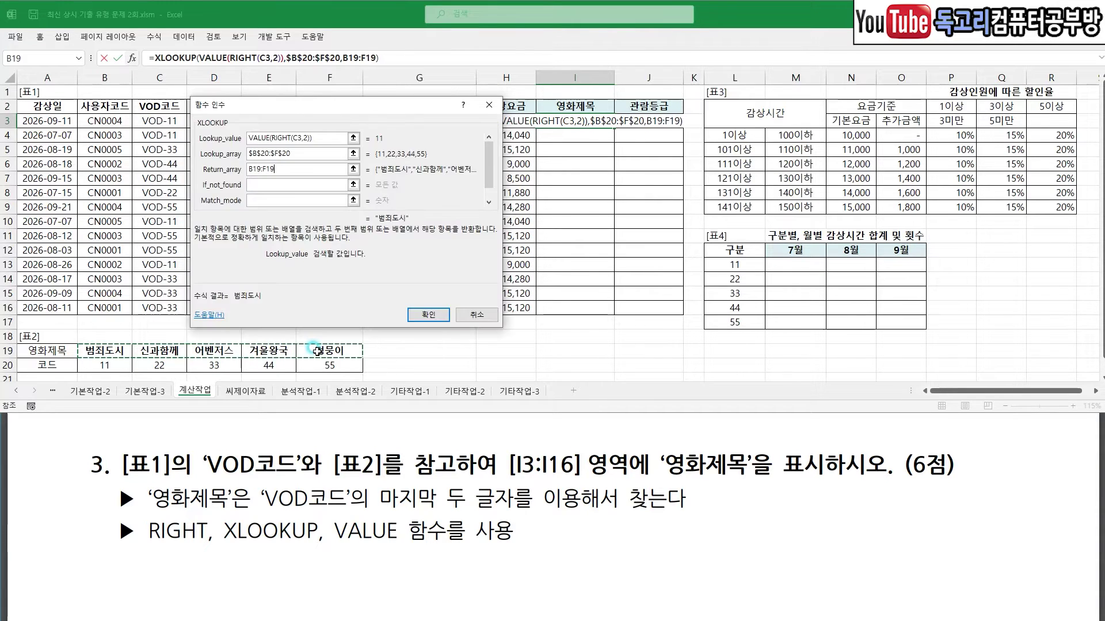
key(F4)
- Confirm the XLOOKUP formula in I3, fill it down to I16, and select M13 in 표4
mouse_move(339, 126)
mouse_down()
mouse_move(316, 139)
mouse_move(321, 199)
mouse_up()
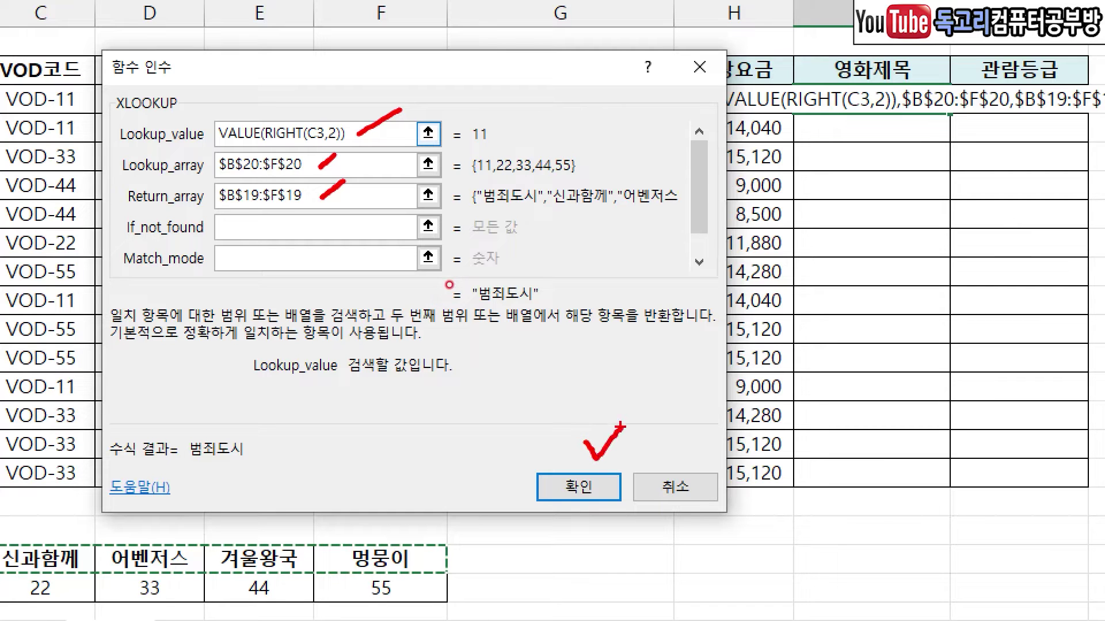
key(Return)
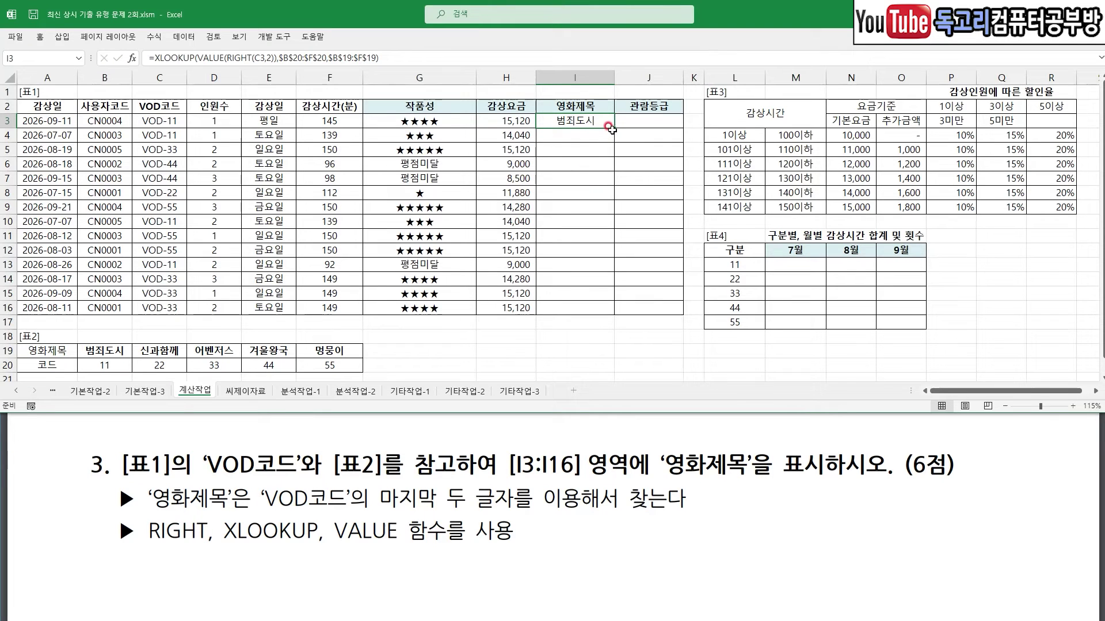
double_click(949, 113)
click(631, 337)
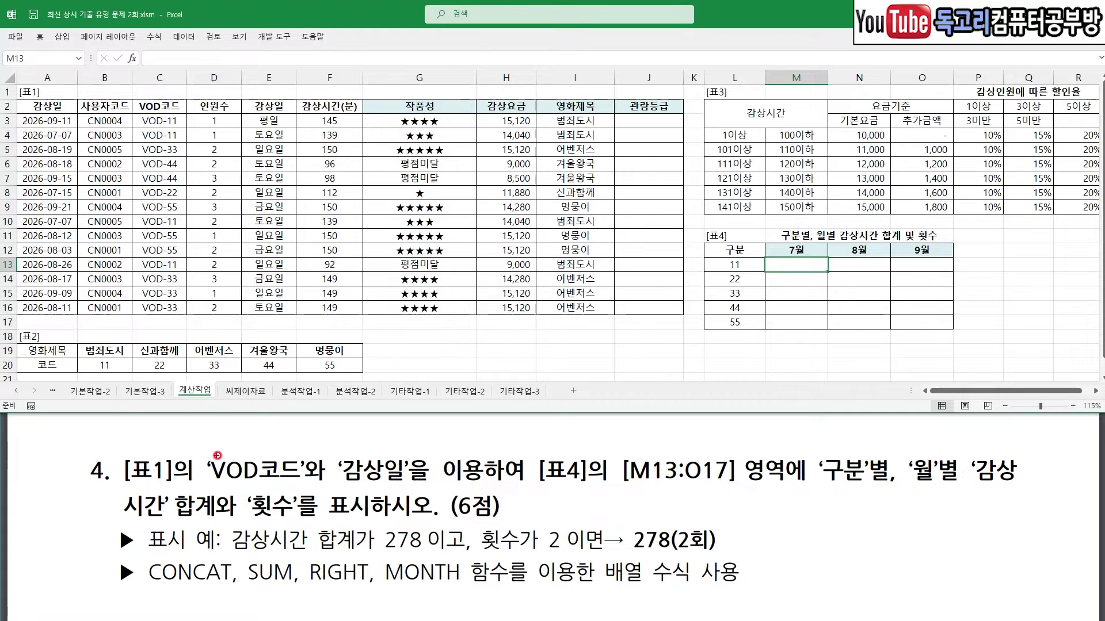
- Examine question 4's target range M13:O17, its 구분 and 월 criteria, and the sum-and-count display format against 표4
drag(252, 442, 285, 431)
drag(389, 438, 431, 429)
drag(563, 493, 720, 493)
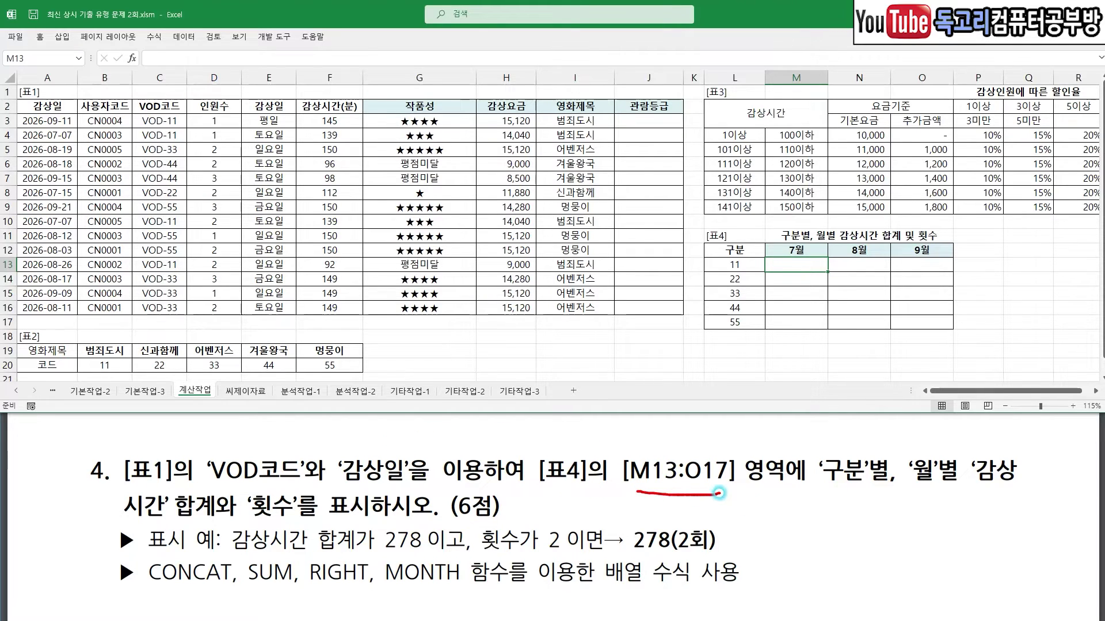
drag(815, 492, 1050, 486)
drag(160, 517, 224, 524)
drag(300, 520, 334, 519)
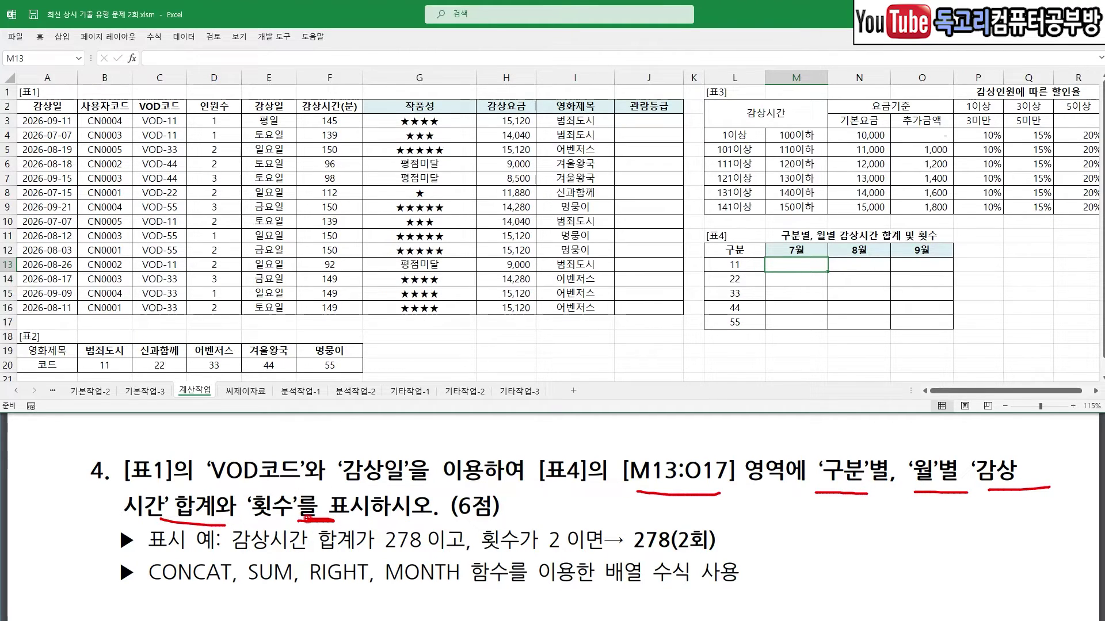
drag(206, 558, 343, 555)
drag(395, 507, 432, 496)
drag(550, 509, 571, 507)
mouse_move(626, 553)
mouse_down()
mouse_move(666, 553)
mouse_move(692, 515)
mouse_up()
drag(682, 557, 706, 557)
mouse_move(712, 513)
mouse_down()
mouse_move(720, 524)
mouse_move(737, 511)
mouse_up()
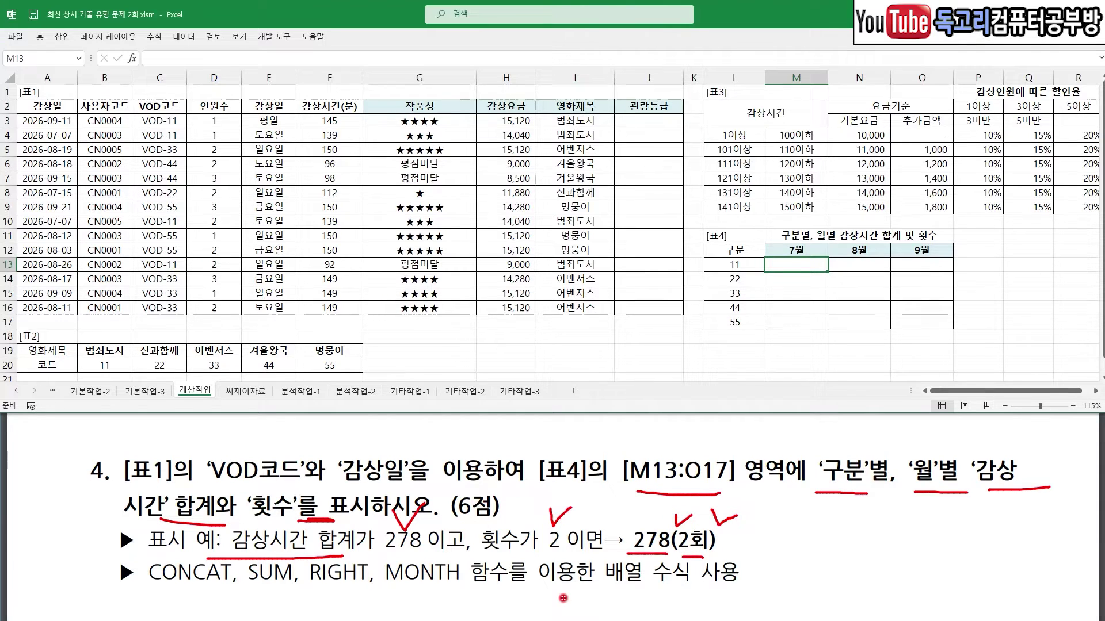
key(e)
mouse_move(782, 258)
mouse_down()
mouse_move(795, 266)
mouse_move(833, 248)
mouse_up()
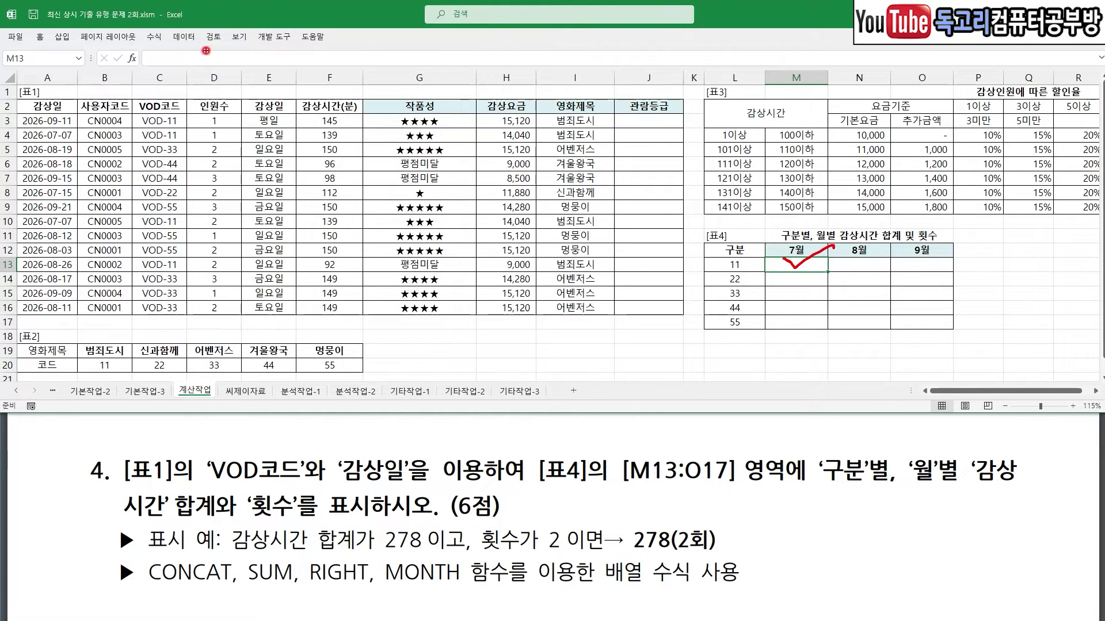
drag(192, 50, 235, 34)
key(Escape)
click(186, 59)
drag(243, 562, 362, 549)
key(Escape)
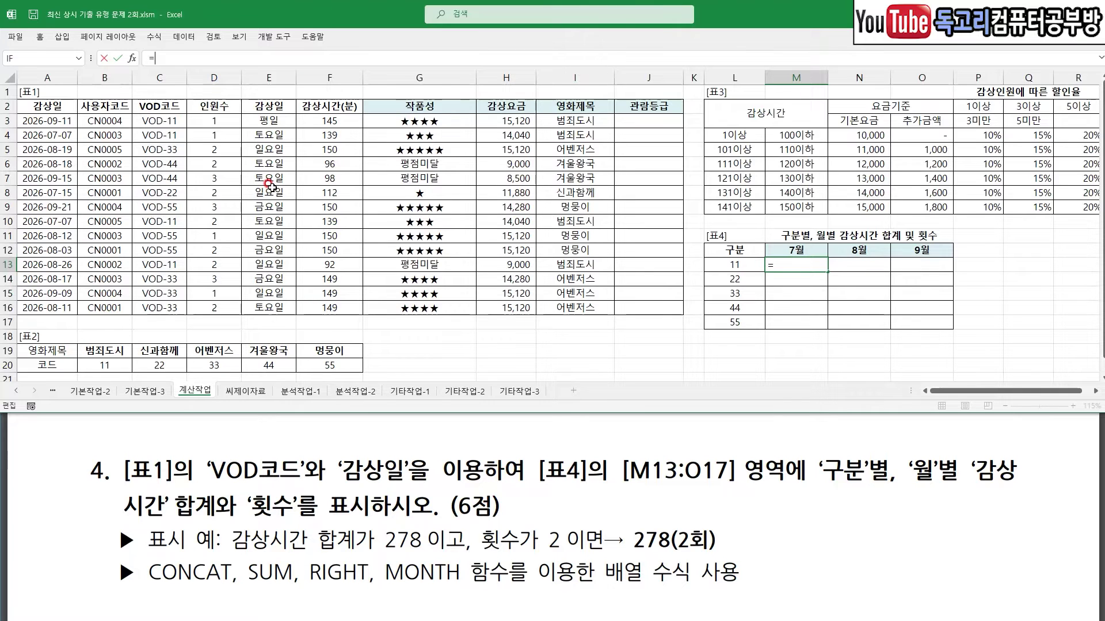
text(=SU)
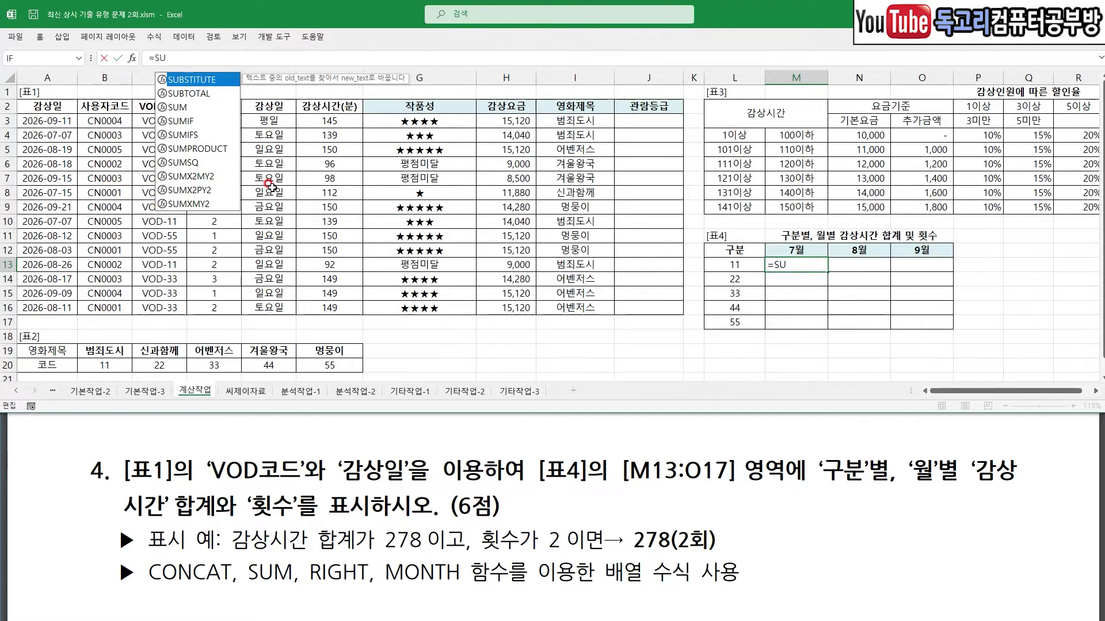
text(M(IF()
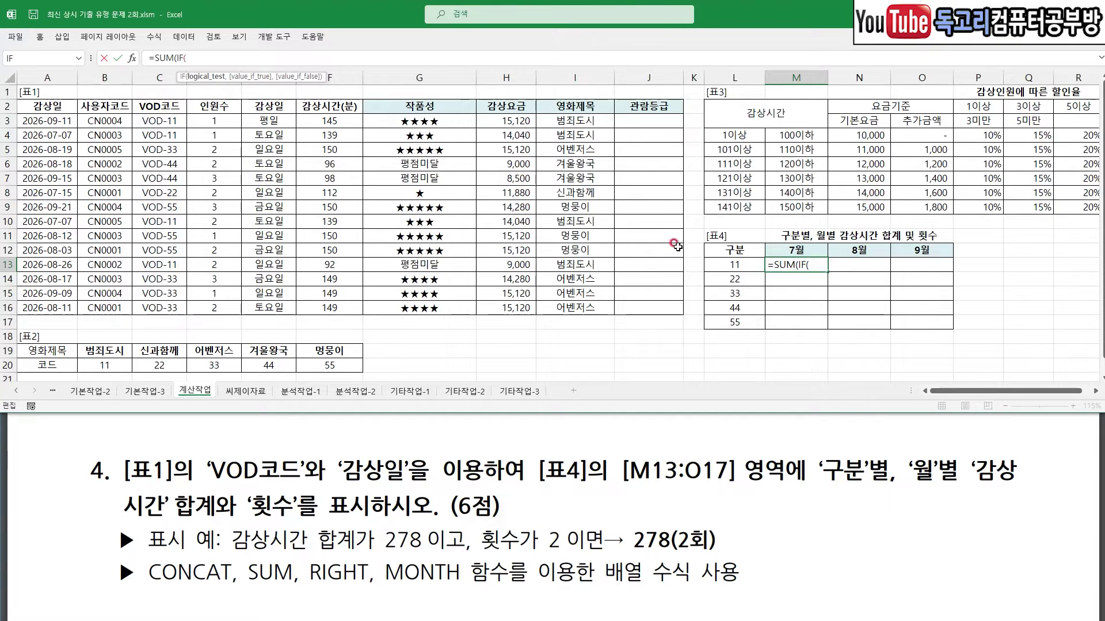
mouse_move(749, 272)
mouse_down()
mouse_move(730, 246)
mouse_move(755, 276)
mouse_up()
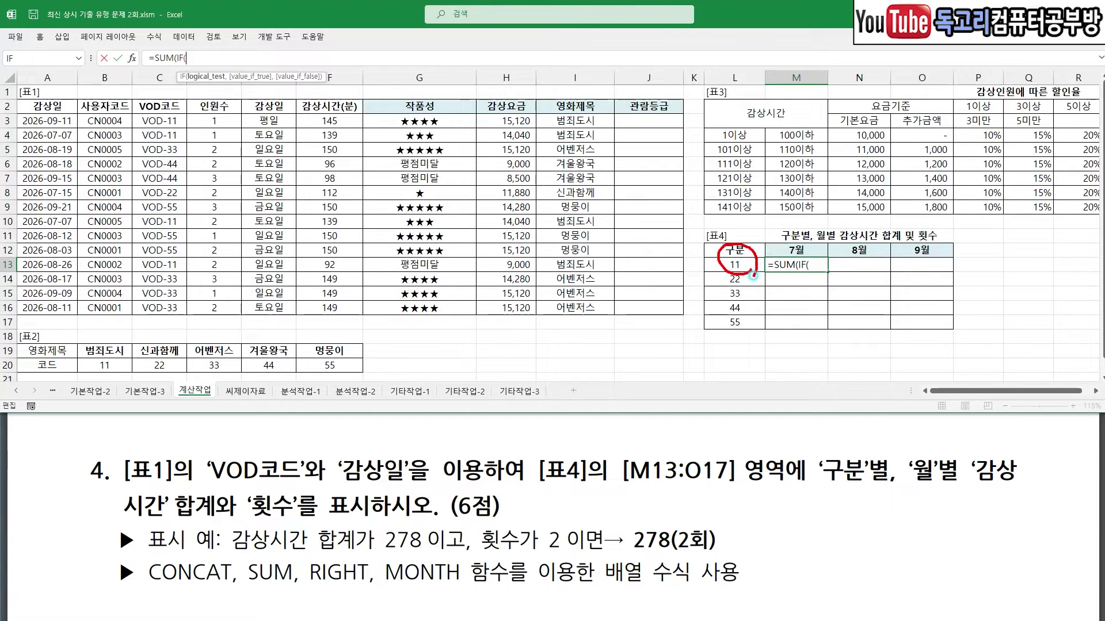
drag(815, 252, 801, 262)
key(Escape)
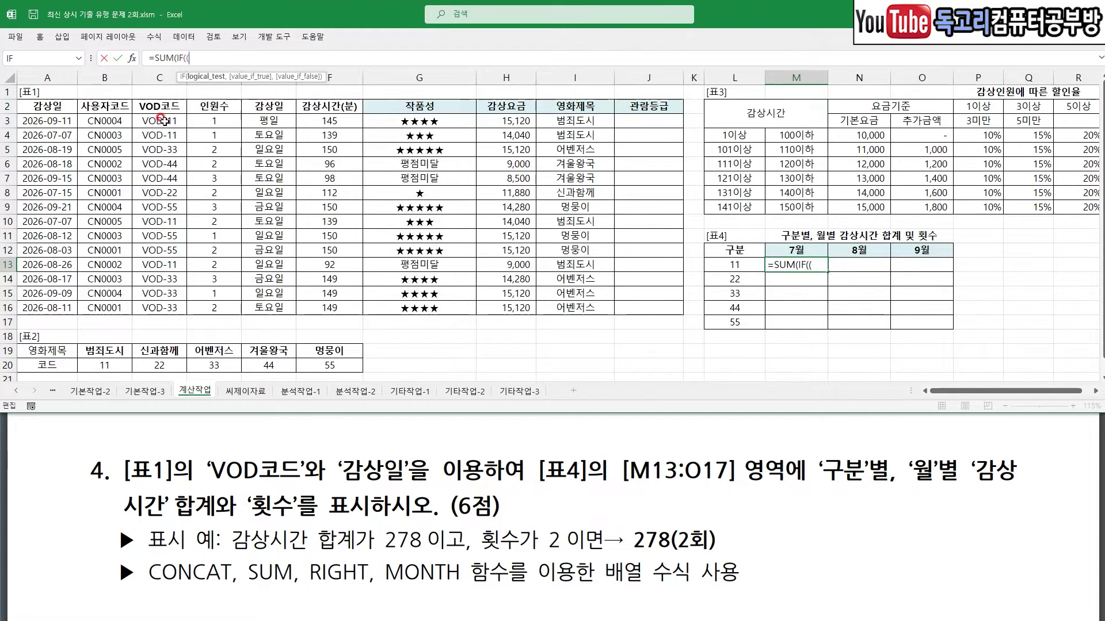
drag(159, 120, 149, 305)
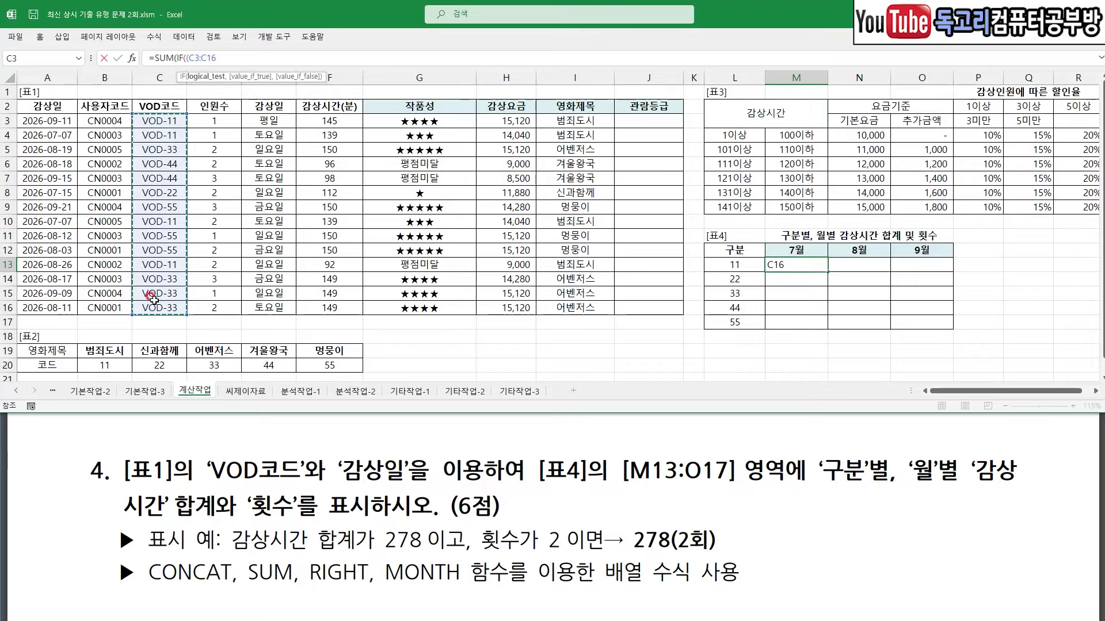
key(F4)
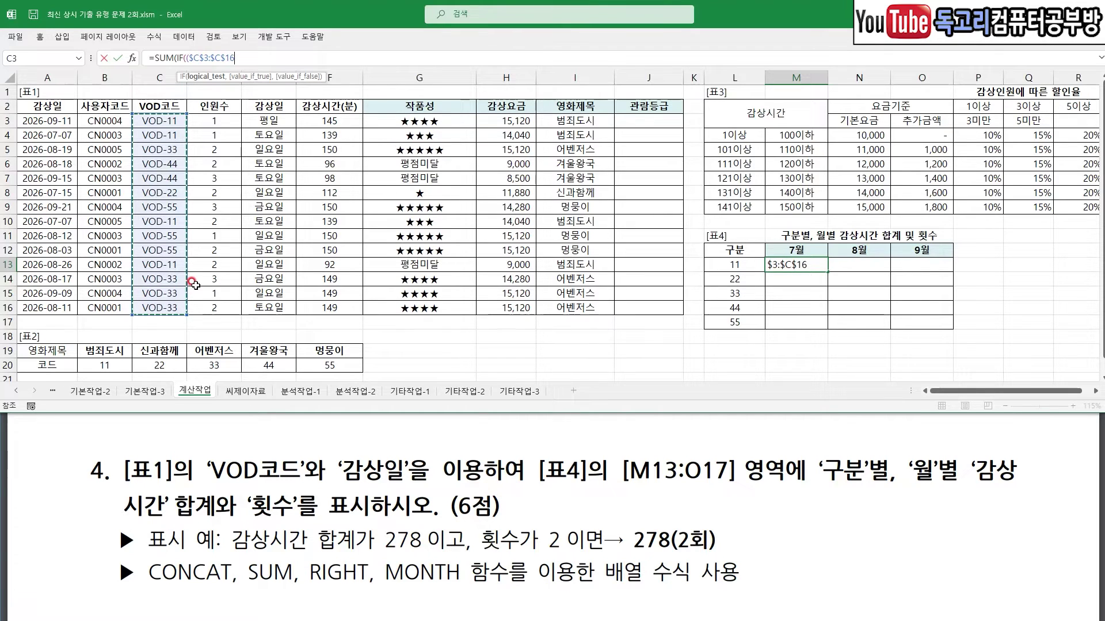
- Start M13's formula with =SUM(IF(( and extract the last two characters of the 표1 VOD코드 cells with RIGHT($C$3:$C$16,2)
text(=SUM(IF(()
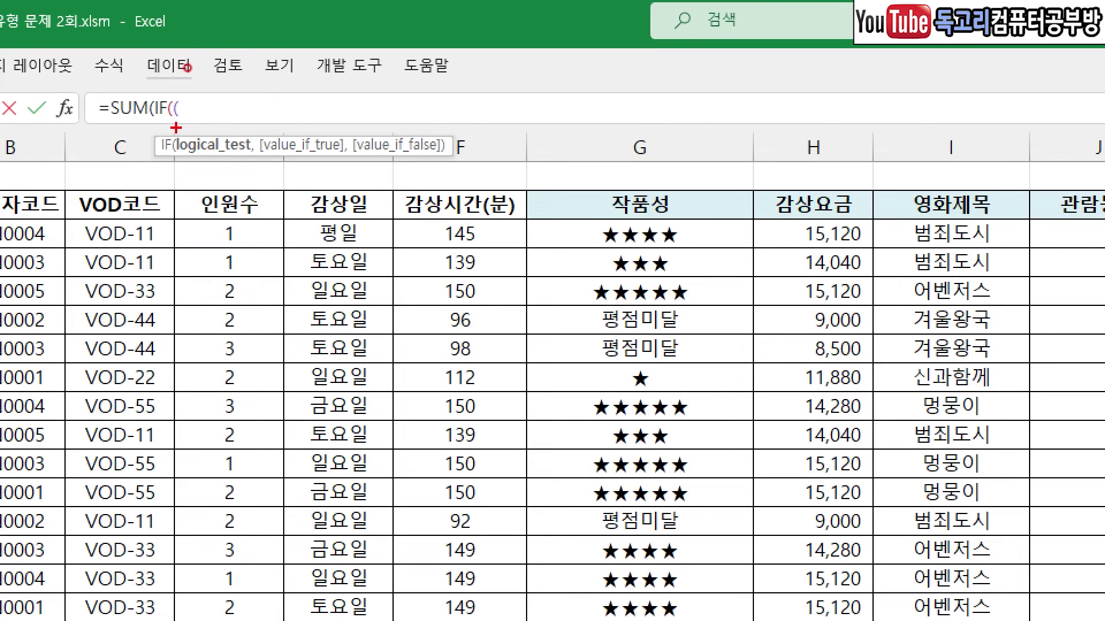
drag(176, 129, 185, 128)
key(Escape)
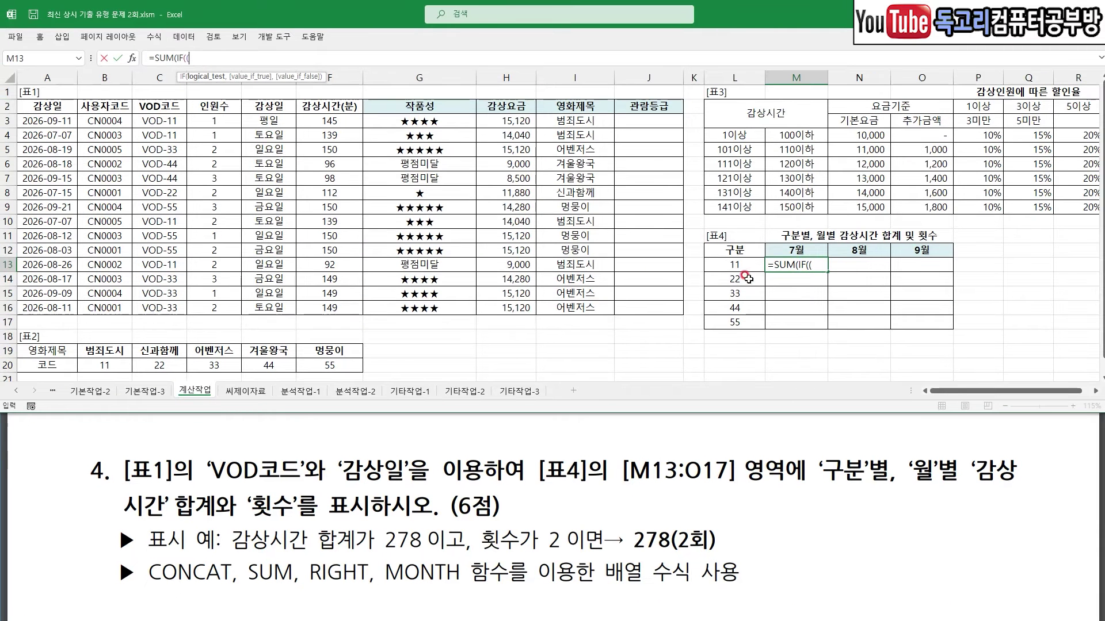
mouse_move(746, 270)
mouse_down()
mouse_move(724, 270)
mouse_move(755, 267)
mouse_move(749, 279)
mouse_up()
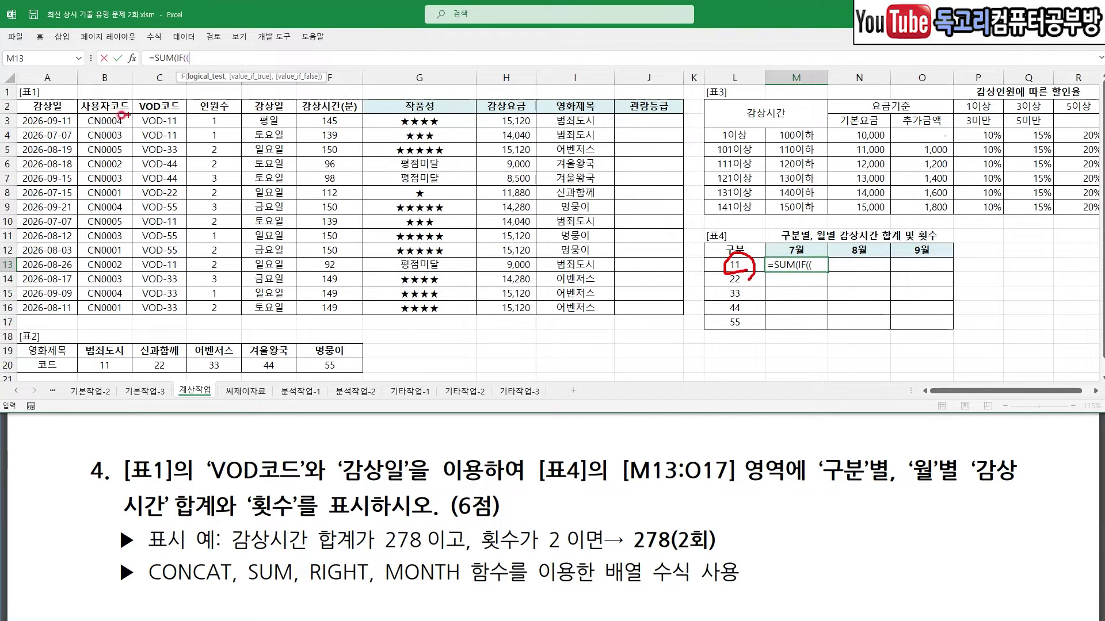
mouse_move(125, 127)
mouse_down()
mouse_move(198, 122)
mouse_move(192, 110)
mouse_up()
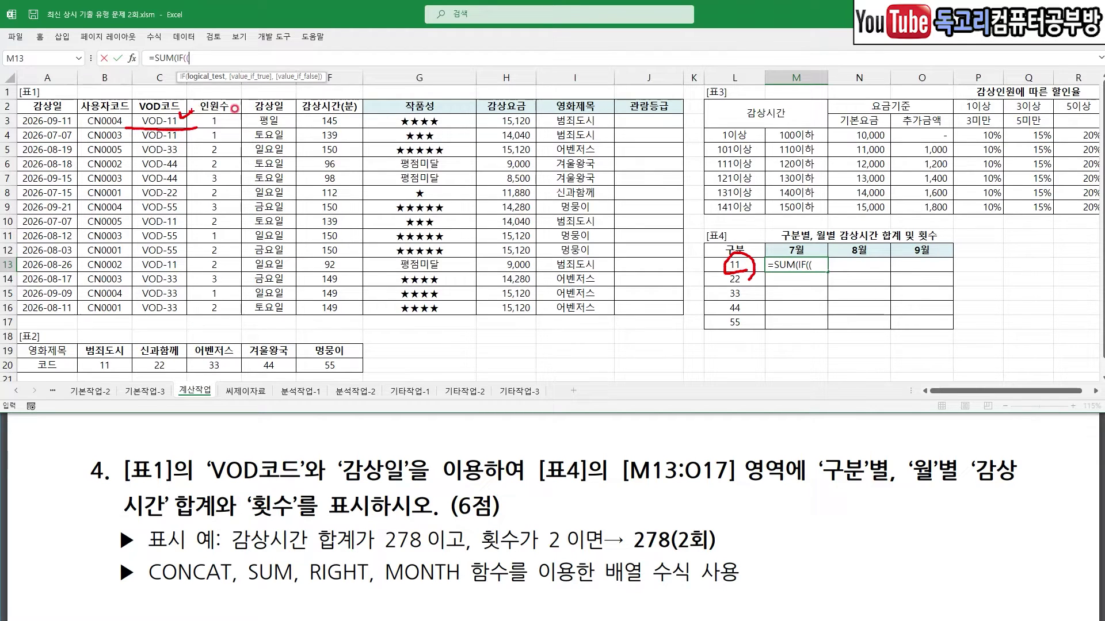
key(Escape)
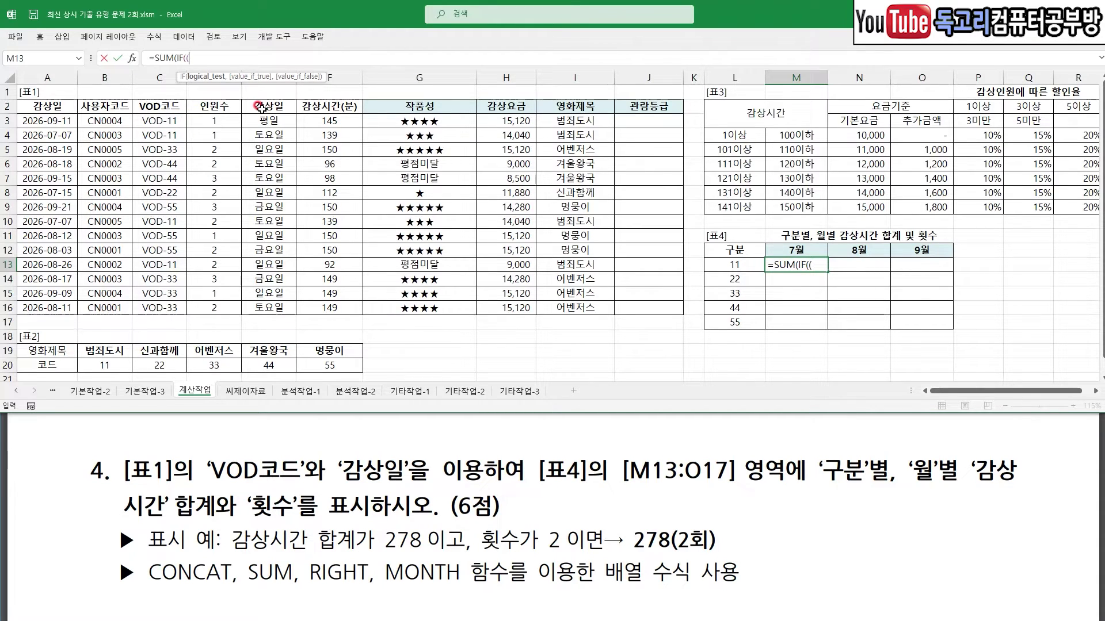
text(RI)
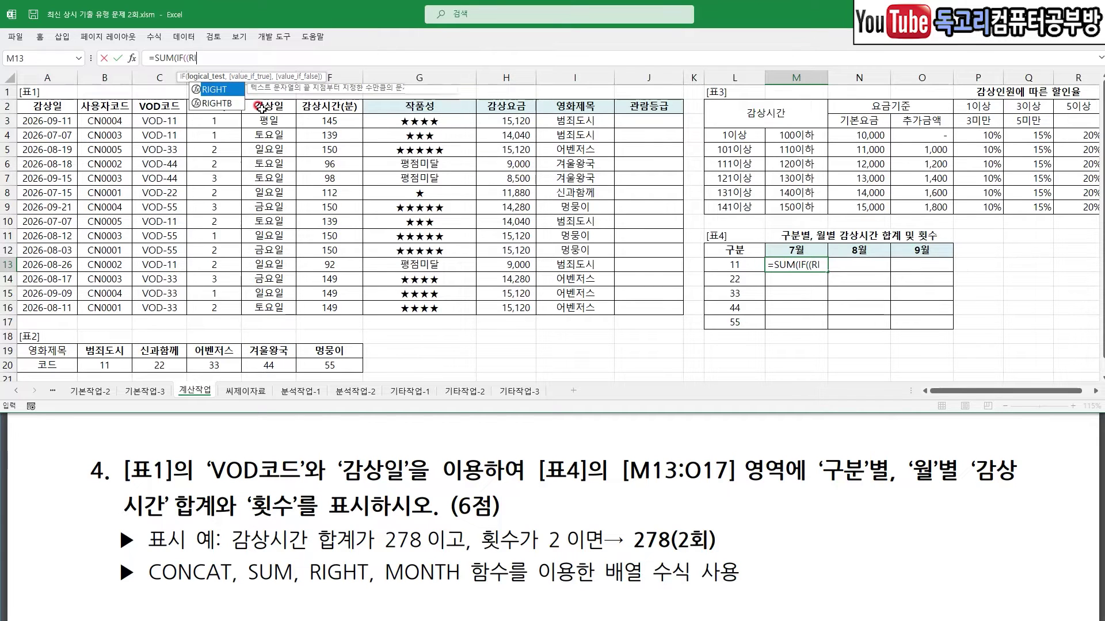
text(GHT()
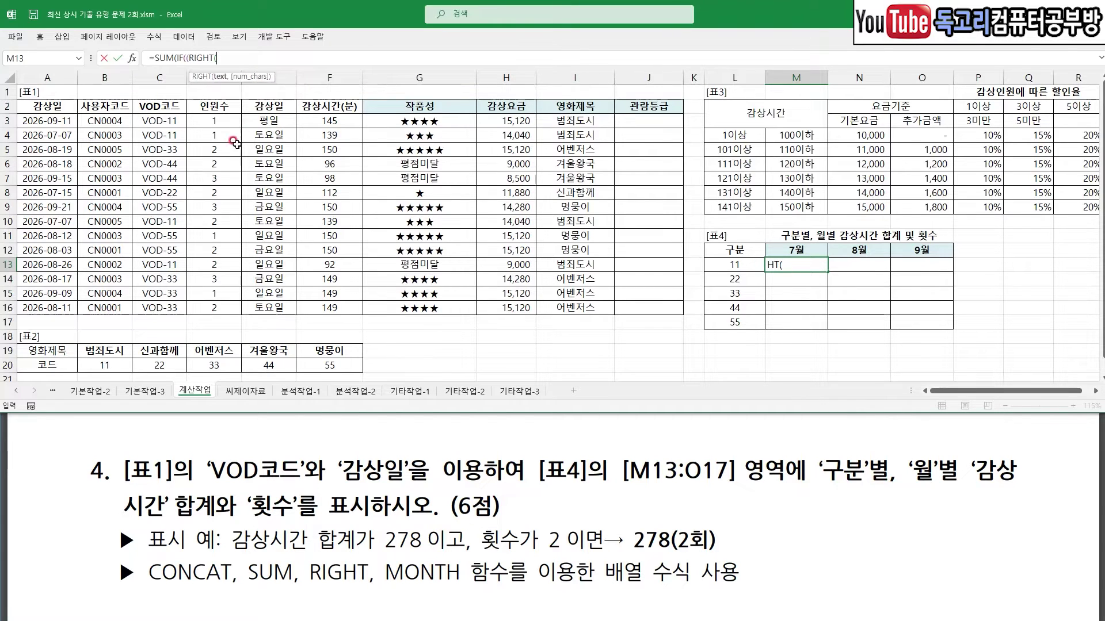
drag(161, 121, 168, 300)
key(F4)
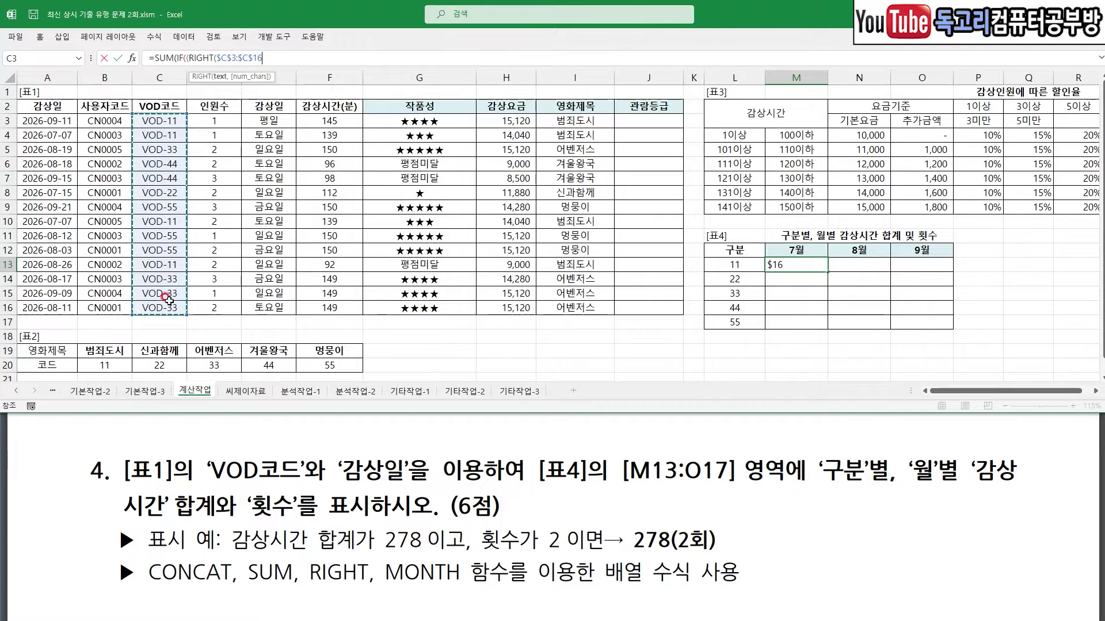
text(,2)
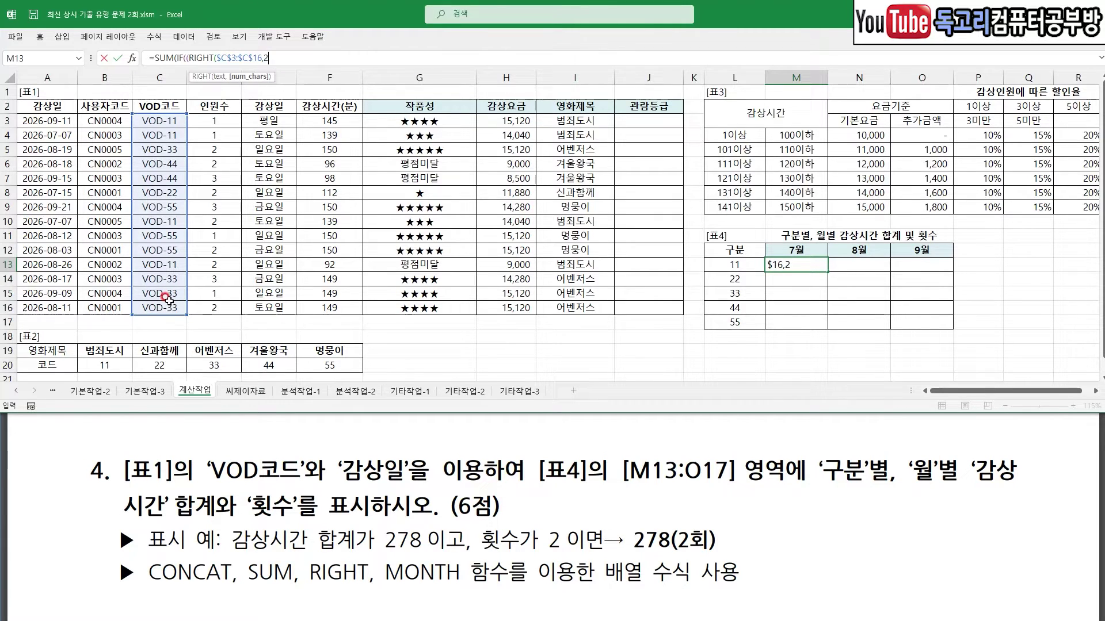
text())
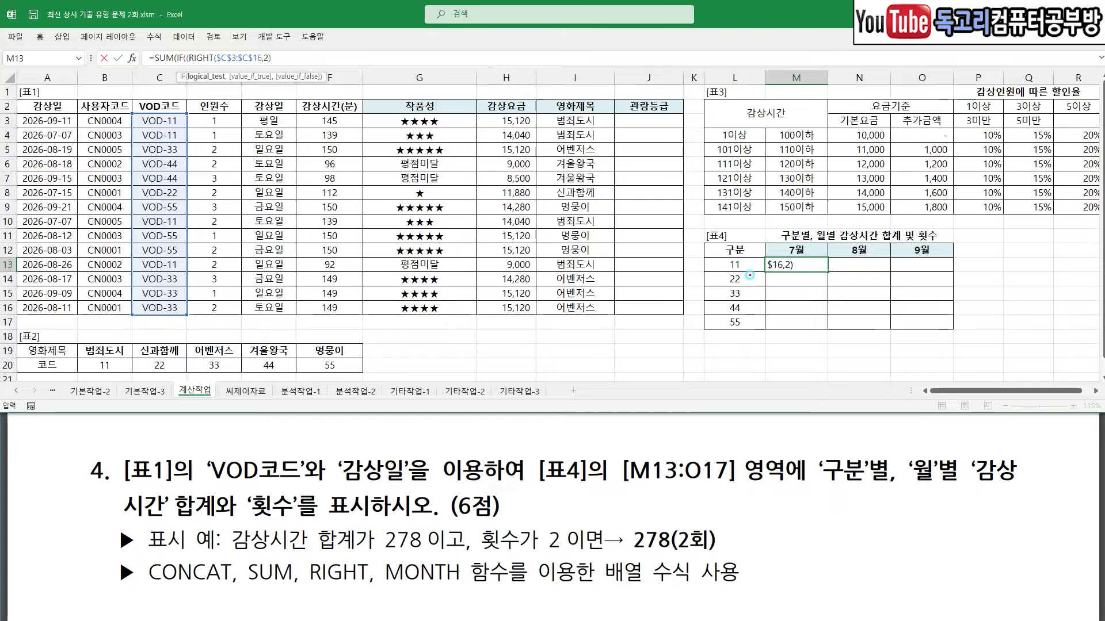
- Multiply the RIGHT result by 1, compare it with the 구분 cell as $L13, and open a second condition with )*(
mouse_move(750, 276)
mouse_down()
mouse_move(725, 239)
mouse_move(752, 278)
mouse_up()
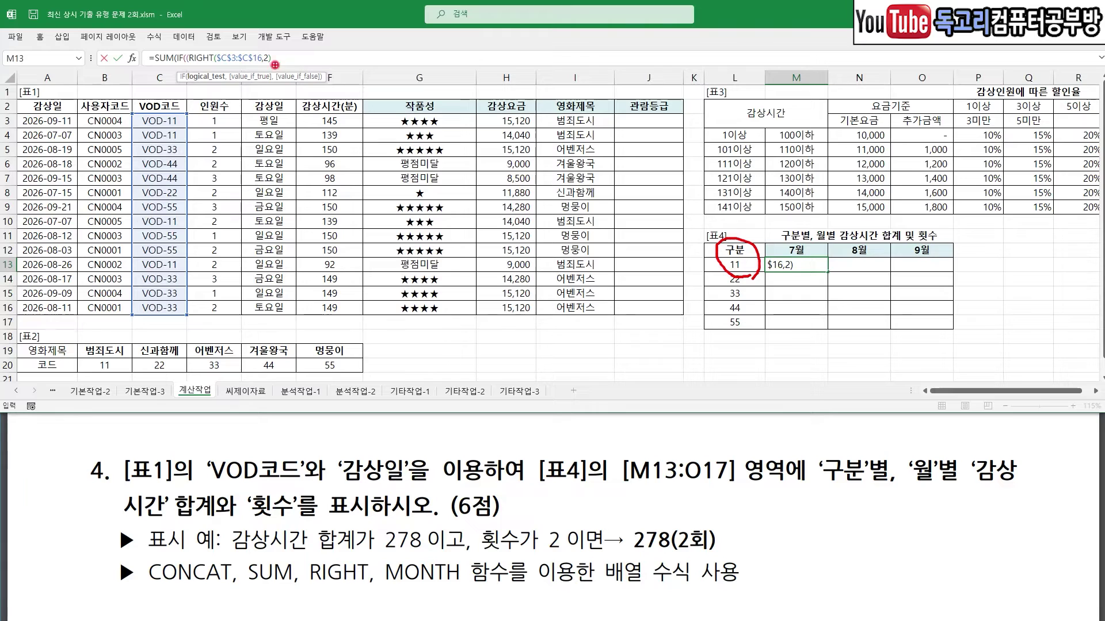
drag(191, 64, 262, 61)
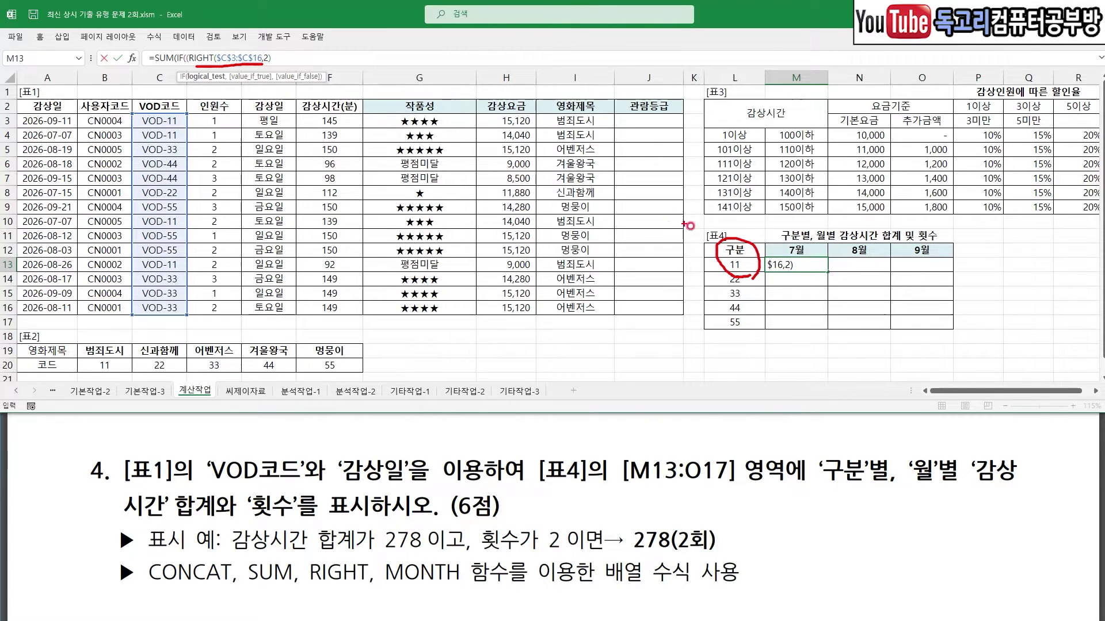
drag(718, 224, 763, 211)
mouse_move(224, 33)
mouse_down()
mouse_move(248, 47)
mouse_move(271, 26)
mouse_up()
key(Escape)
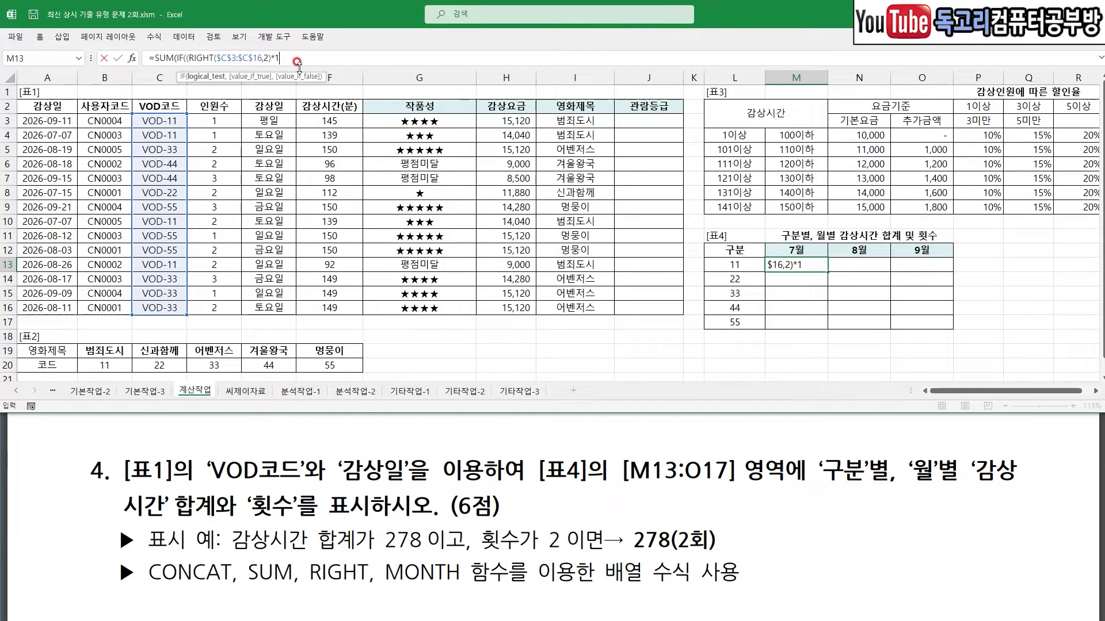
click(734, 265)
mouse_move(741, 269)
mouse_down()
mouse_move(744, 338)
mouse_move(776, 310)
mouse_up()
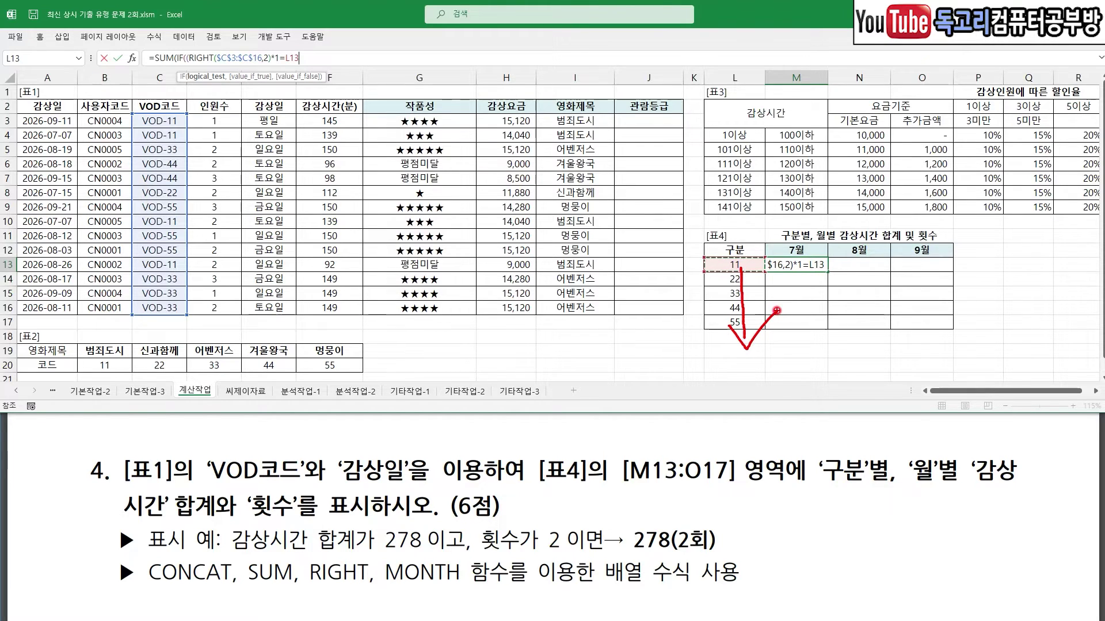
key(Escape)
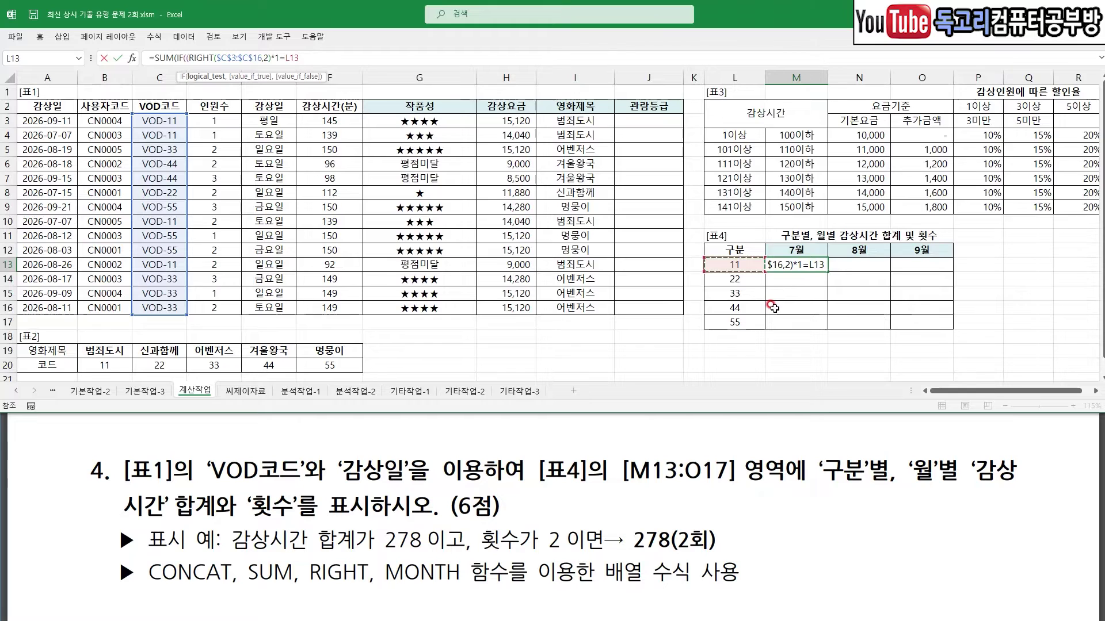
key(F4)
key(F4)
text()*()
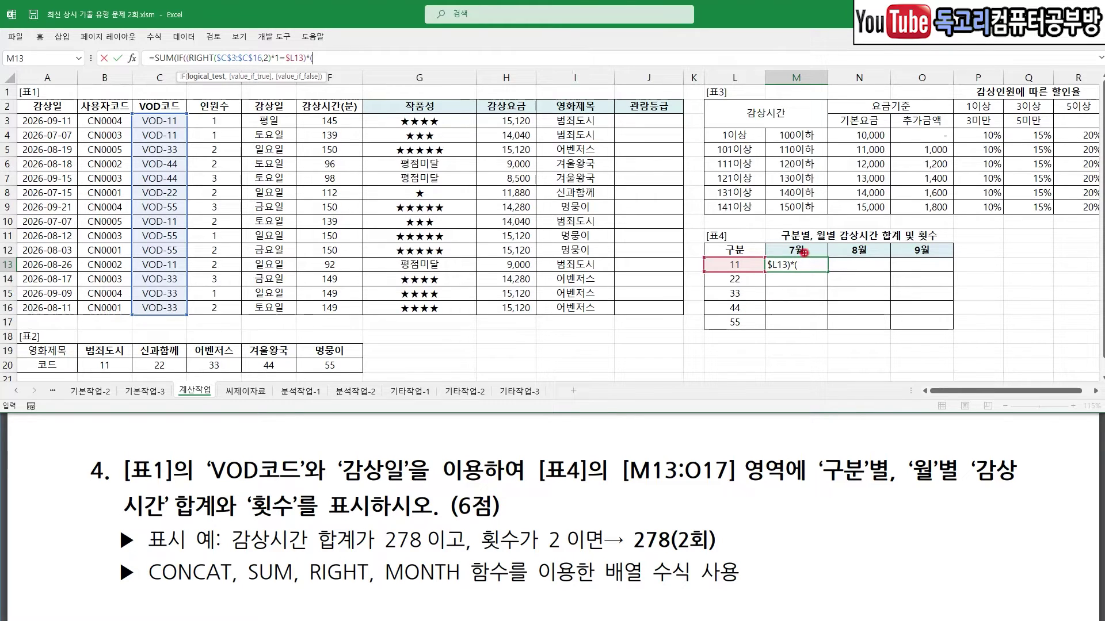
- Add MONTH of the 표1 감상일 dates as the absolute range $A$3:$A$16 to the second condition
mouse_move(805, 256)
mouse_down()
mouse_move(772, 253)
mouse_move(809, 246)
mouse_up()
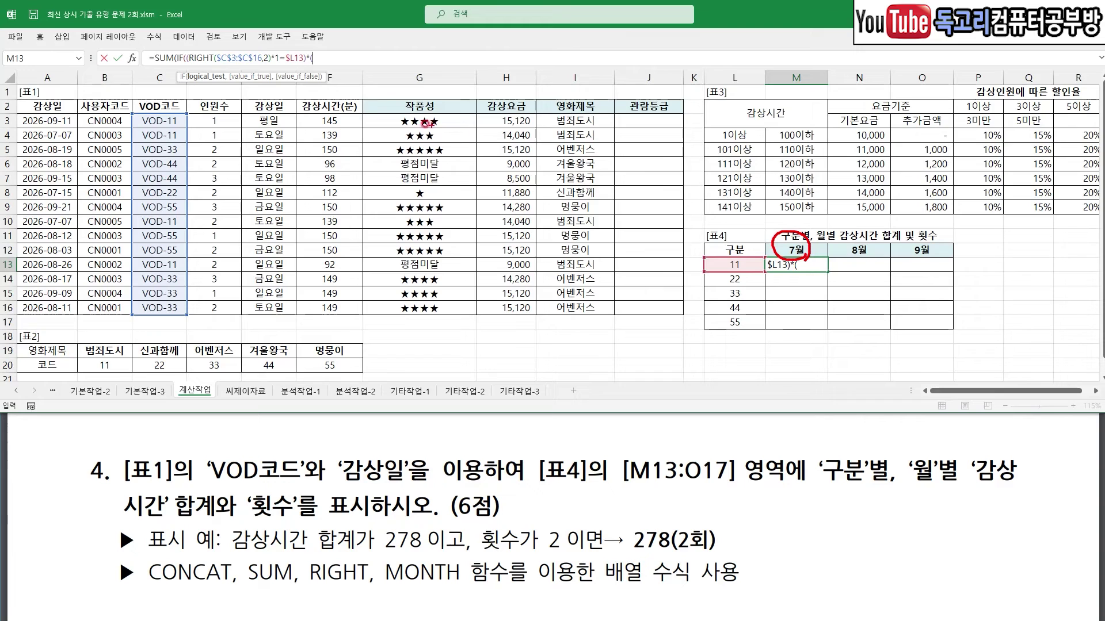
drag(26, 131, 84, 132)
key(Escape)
text(MONTH()
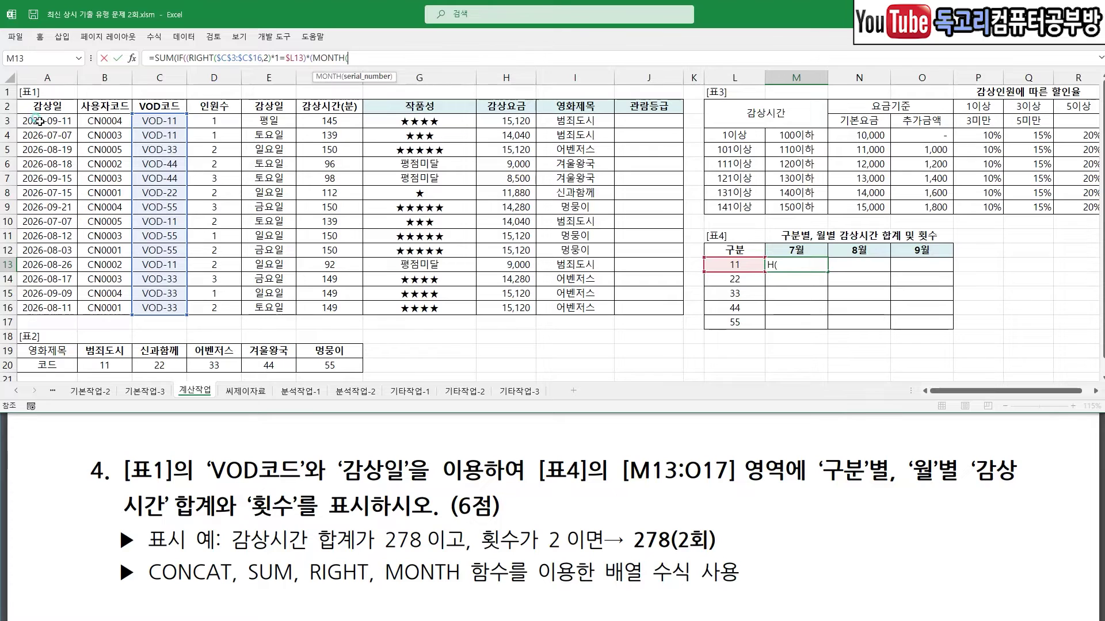
drag(36, 120, 41, 308)
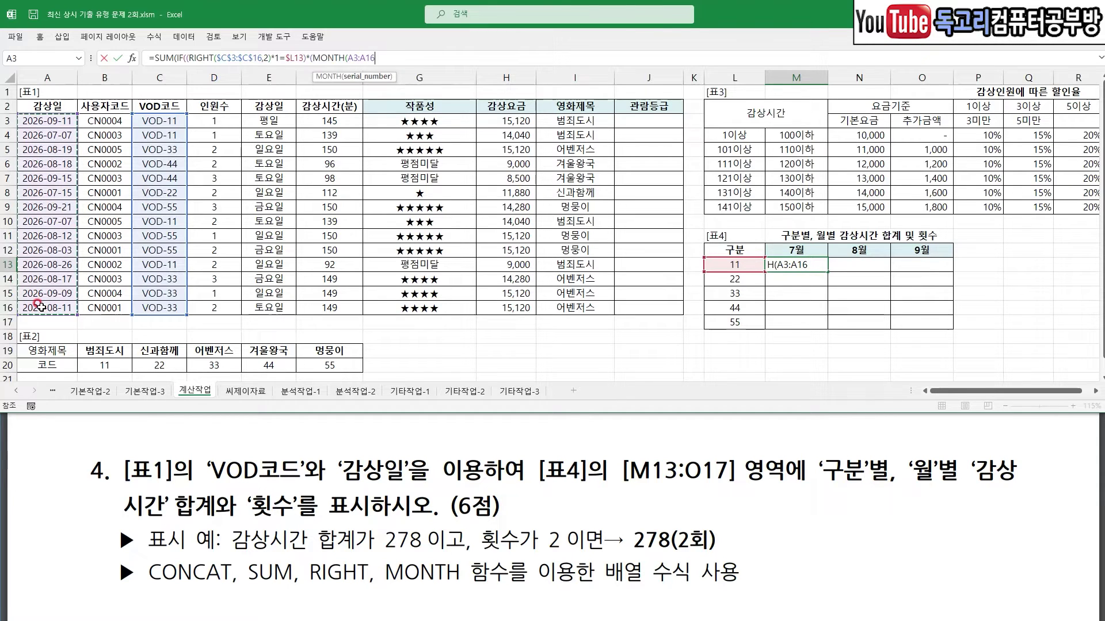
key(F4)
text())
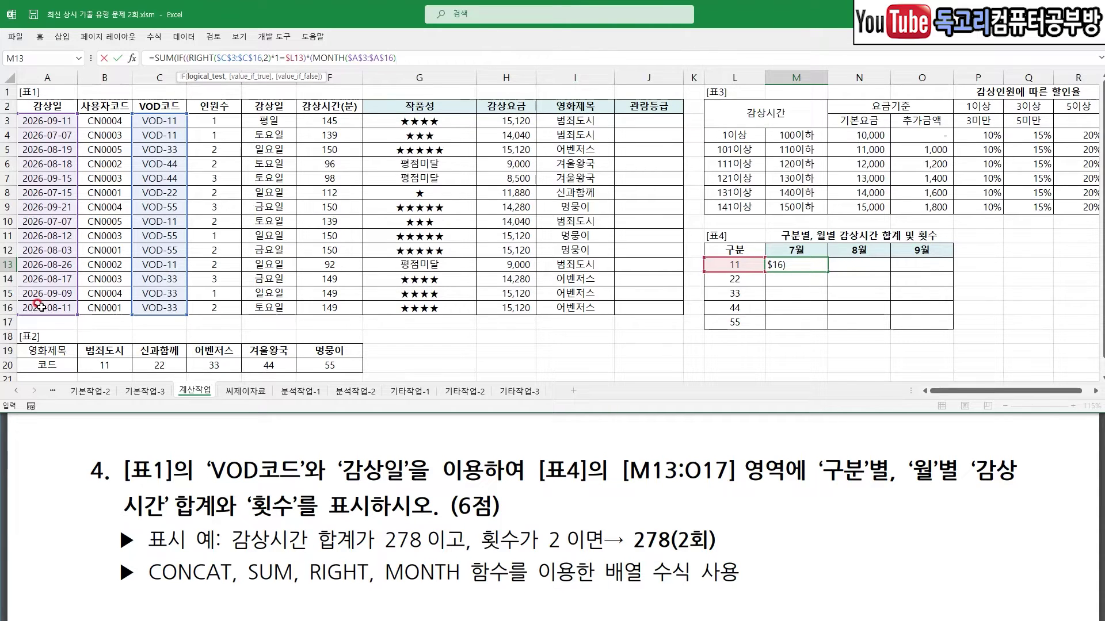
- Compare the MONTH result with the 7월 header as M$12 and close the second condition
text(=)
click(790, 250)
key(ctrl+2)
mouse_move(809, 255)
mouse_down()
mouse_move(778, 250)
mouse_move(962, 266)
mouse_move(942, 286)
mouse_up()
key(Escape)
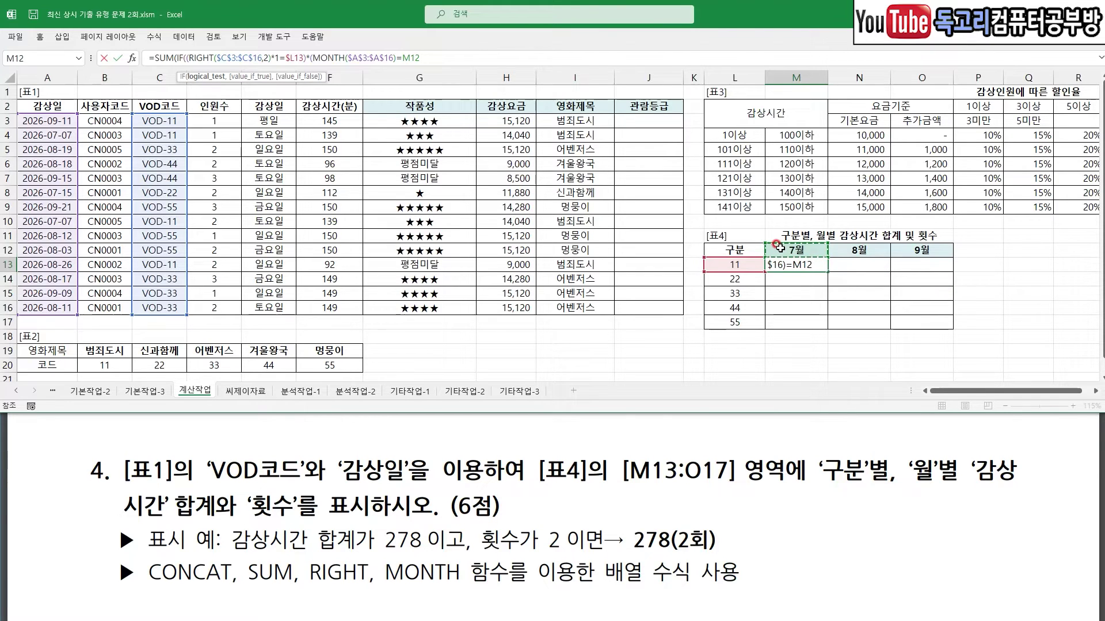
key(F4)
key(F4)
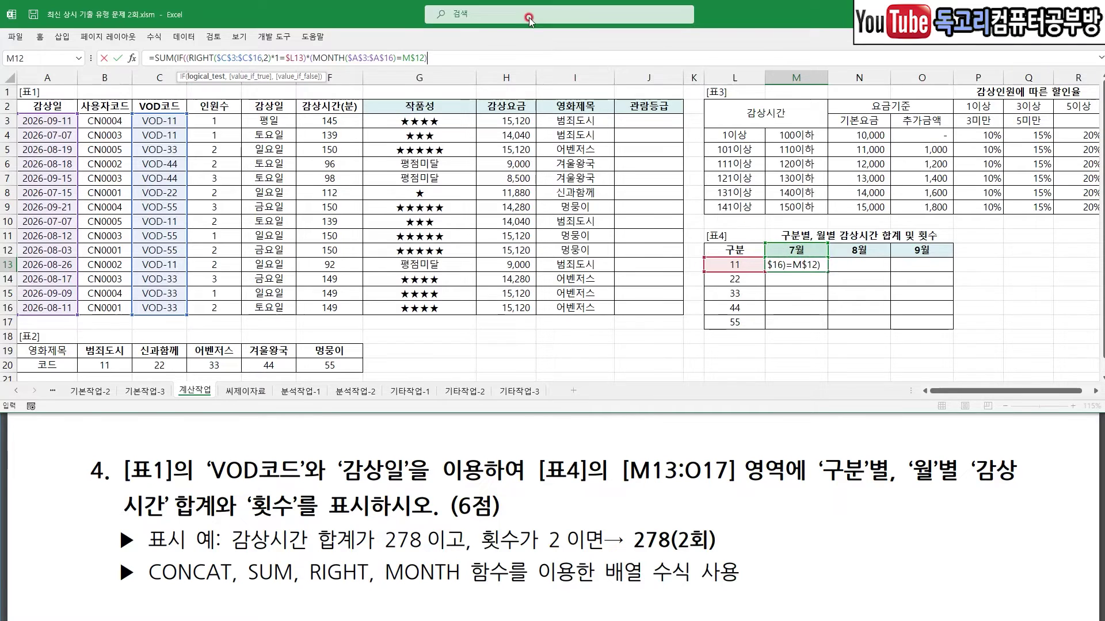
text())
drag(388, 132, 876, 138)
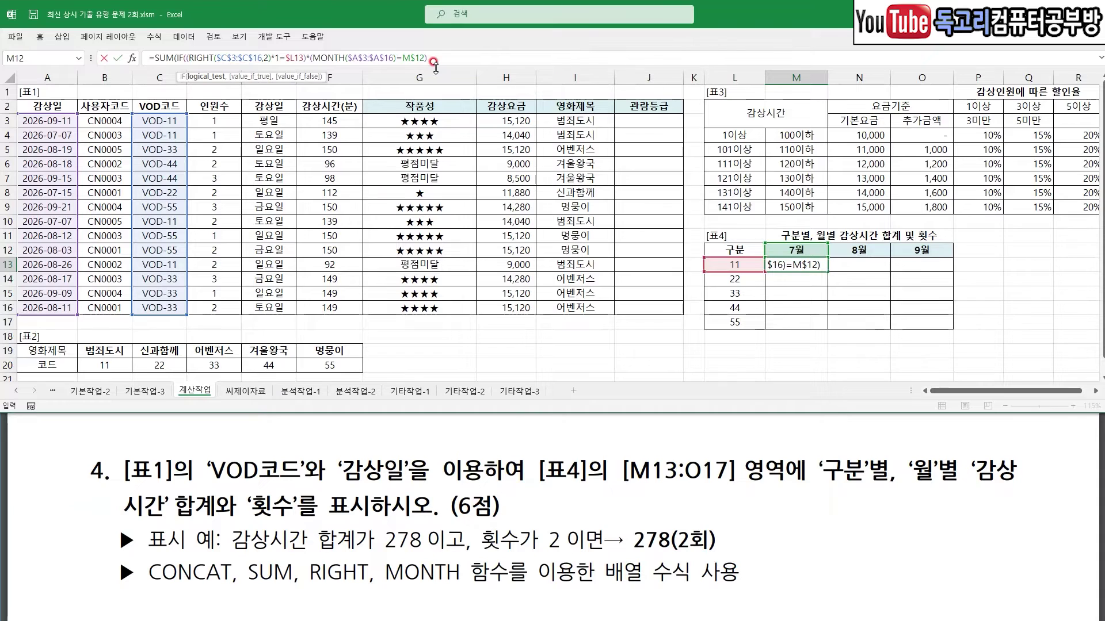
- Set the IF true value to the 감상시간(분) cells as $F$3:$F$16, close the formula, and enter it as an array formula
text(,)
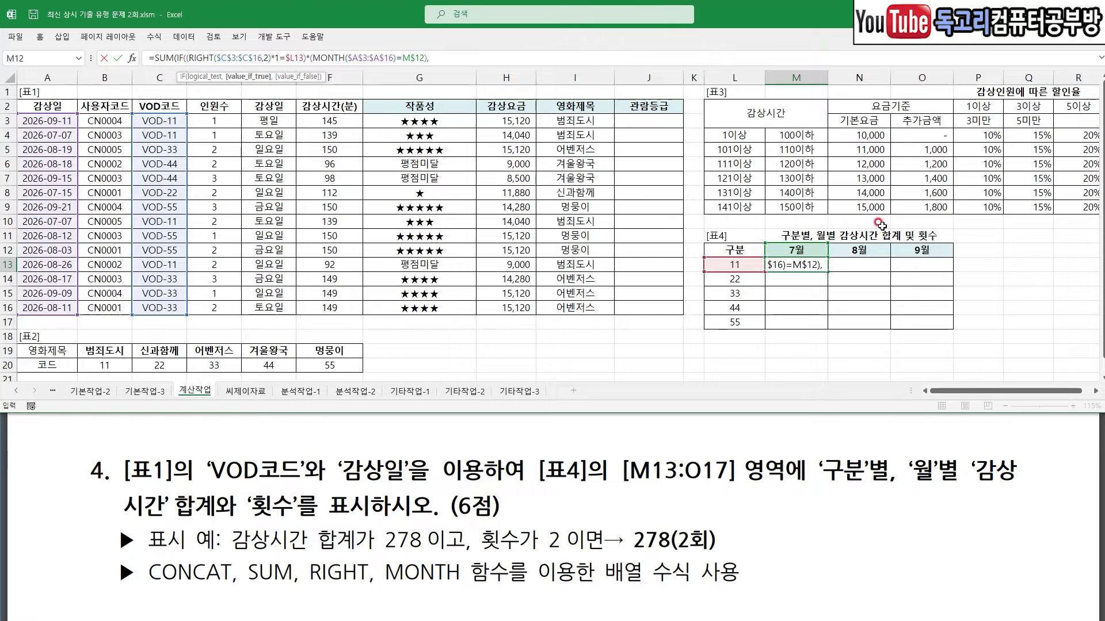
mouse_move(890, 246)
mouse_down()
mouse_move(841, 233)
mouse_move(885, 241)
mouse_move(870, 257)
mouse_up()
drag(340, 127, 333, 321)
key(Escape)
drag(329, 121, 341, 307)
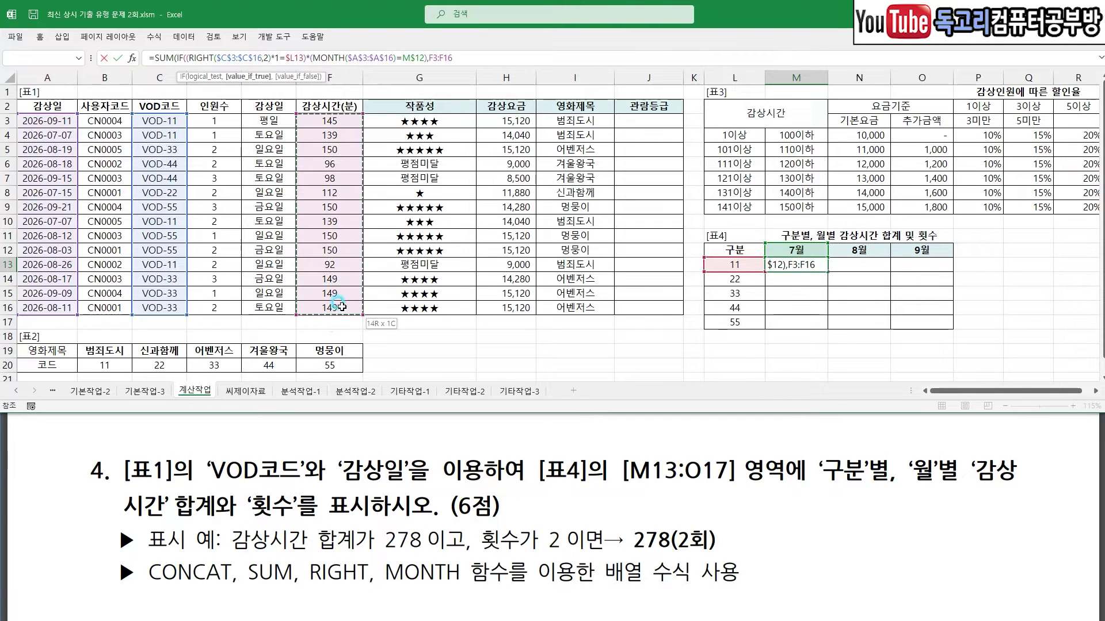
key(F4)
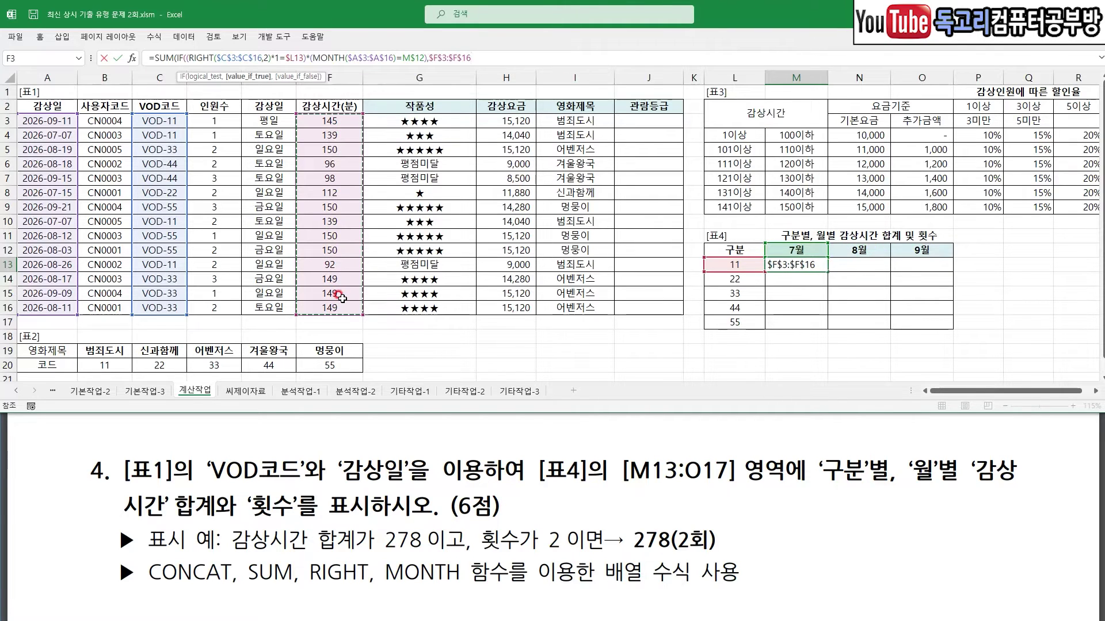
text()))
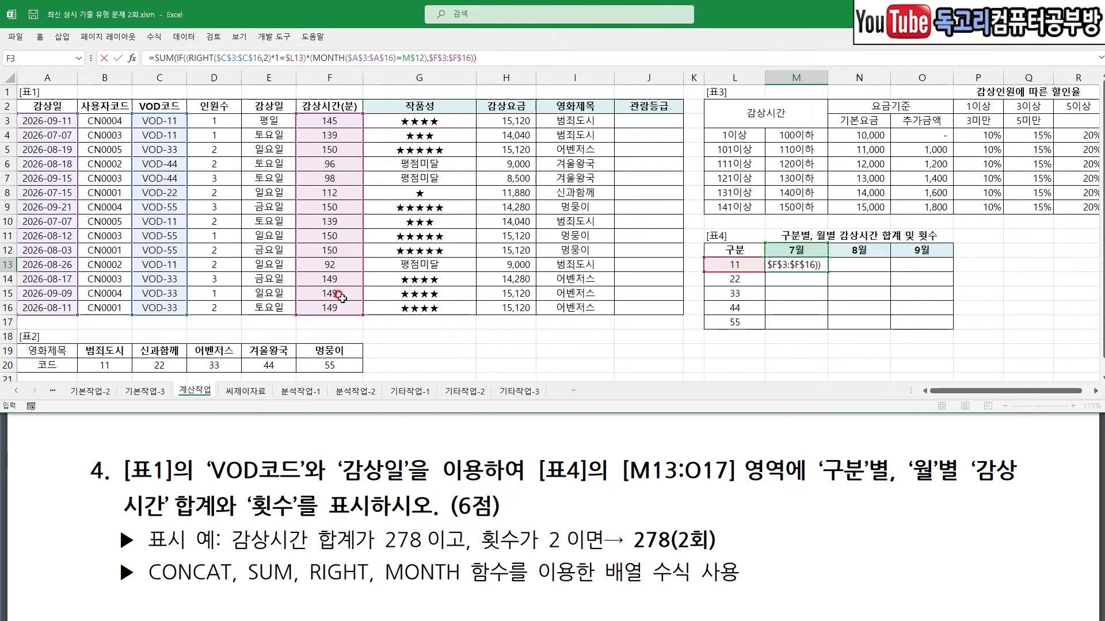
key(ctrl+shift+Return)
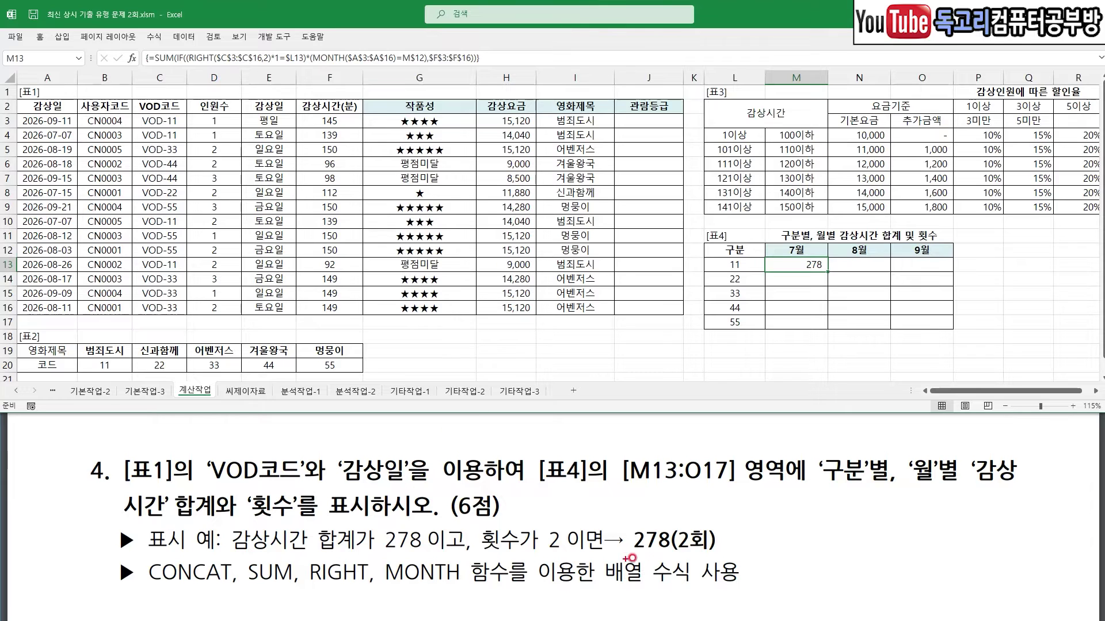
- Copy the whole SUM expression from M13's formula and remove it, keeping only the equals sign
mouse_move(241, 523)
mouse_down()
mouse_move(333, 482)
mouse_move(237, 506)
mouse_move(248, 525)
mouse_up()
drag(163, 585, 240, 596)
key(Escape)
click(188, 57)
drag(189, 57, 502, 51)
key(ctrl+c)
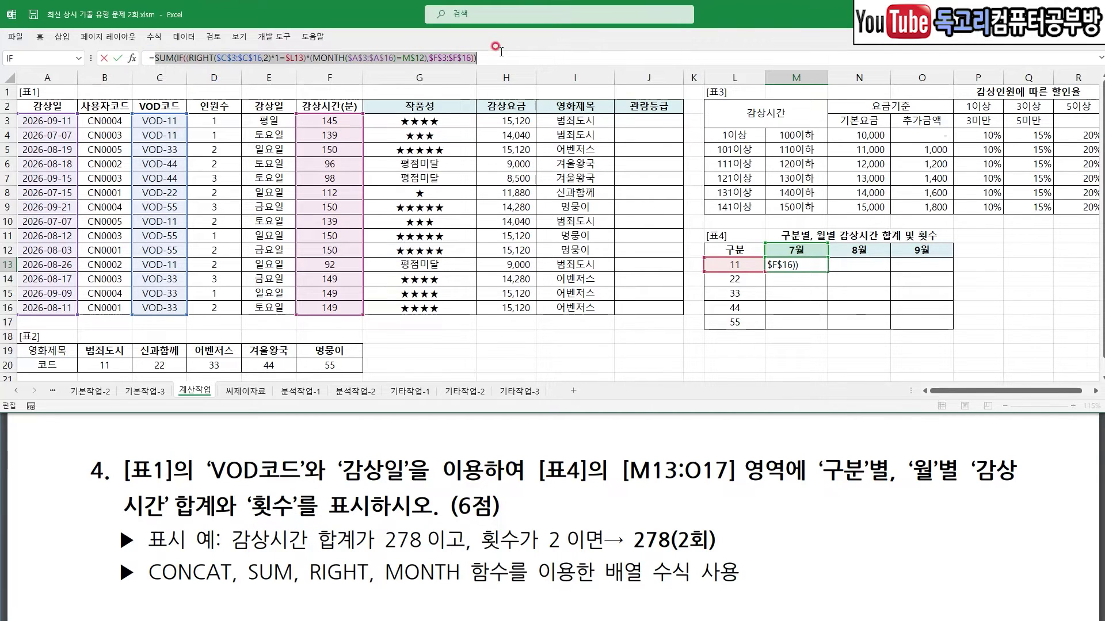
key(BackSpace)
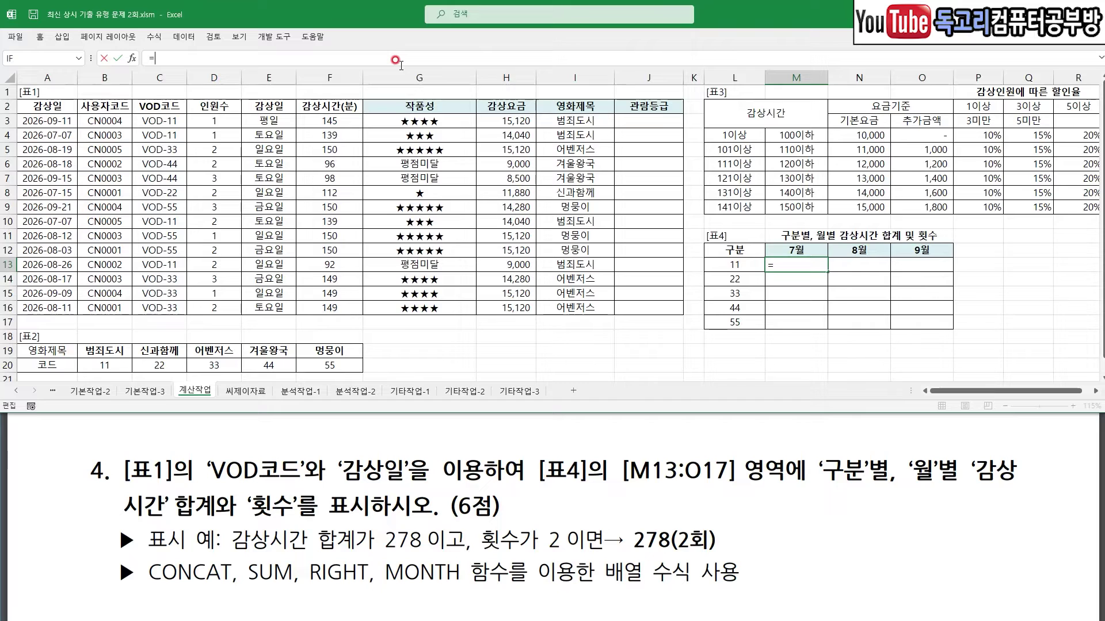
- Insert the CONCAT function in M13, open its function arguments, and paste the copied SUM expression as Text1
text(CON)
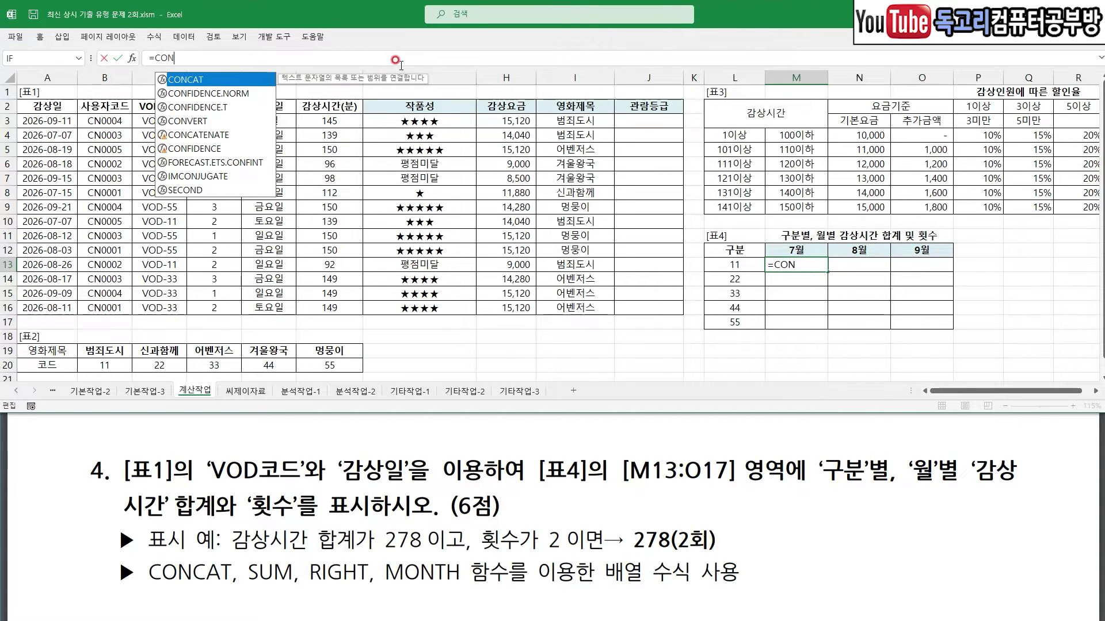
key(Tab)
click(134, 58)
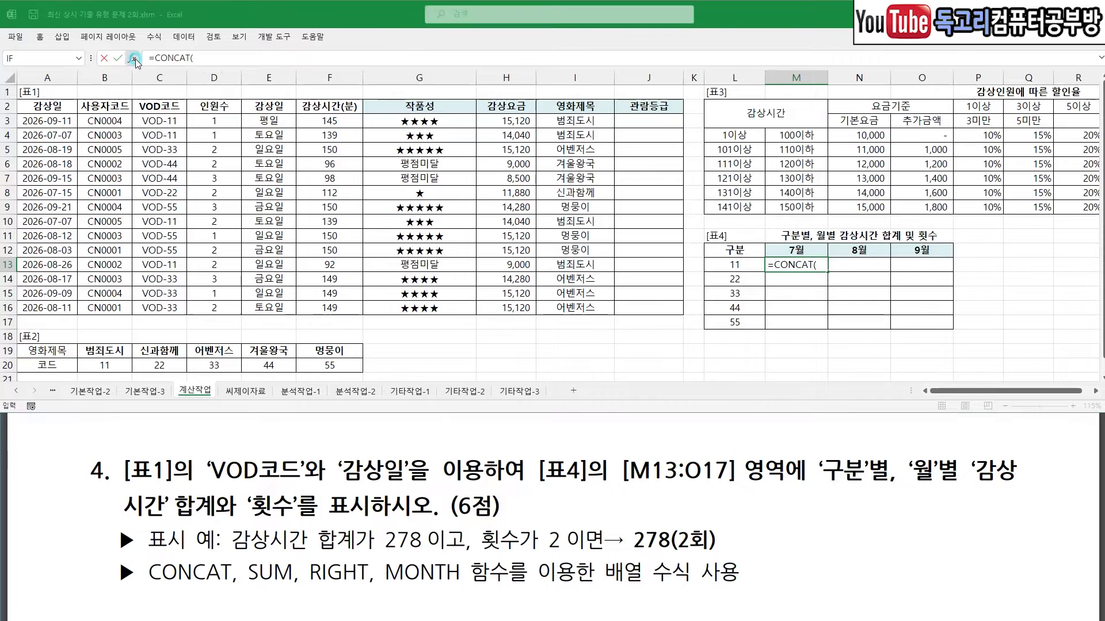
drag(313, 109, 463, 186)
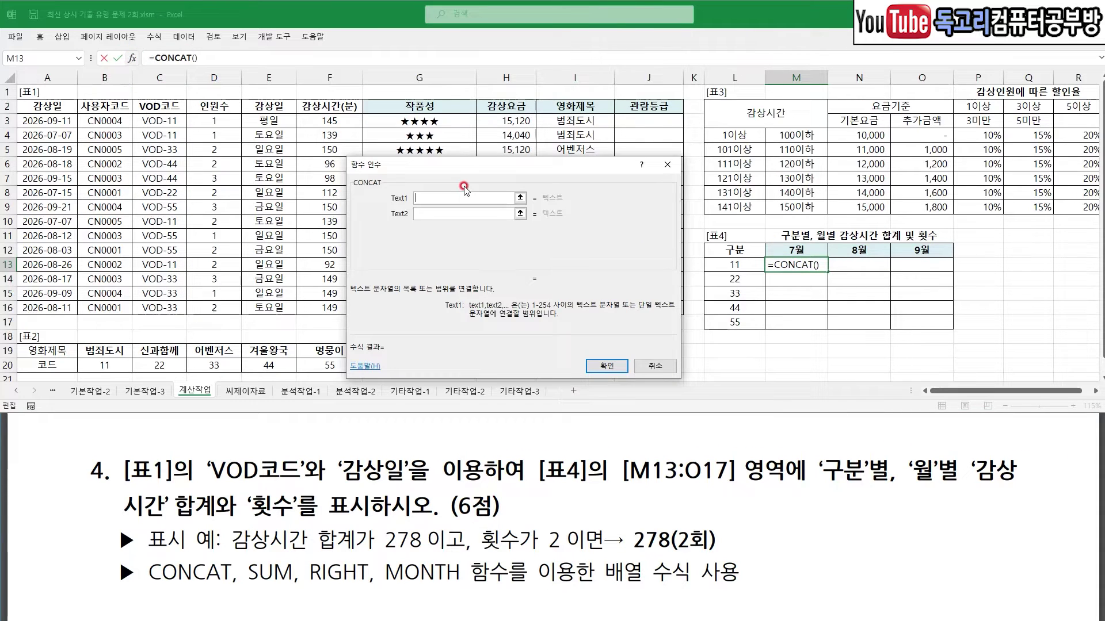
key(ctrl+v)
- Enter an opening parenthesis as CONCAT's Text2 argument
click(464, 214)
key(ctrl+2)
drag(439, 209, 447, 200)
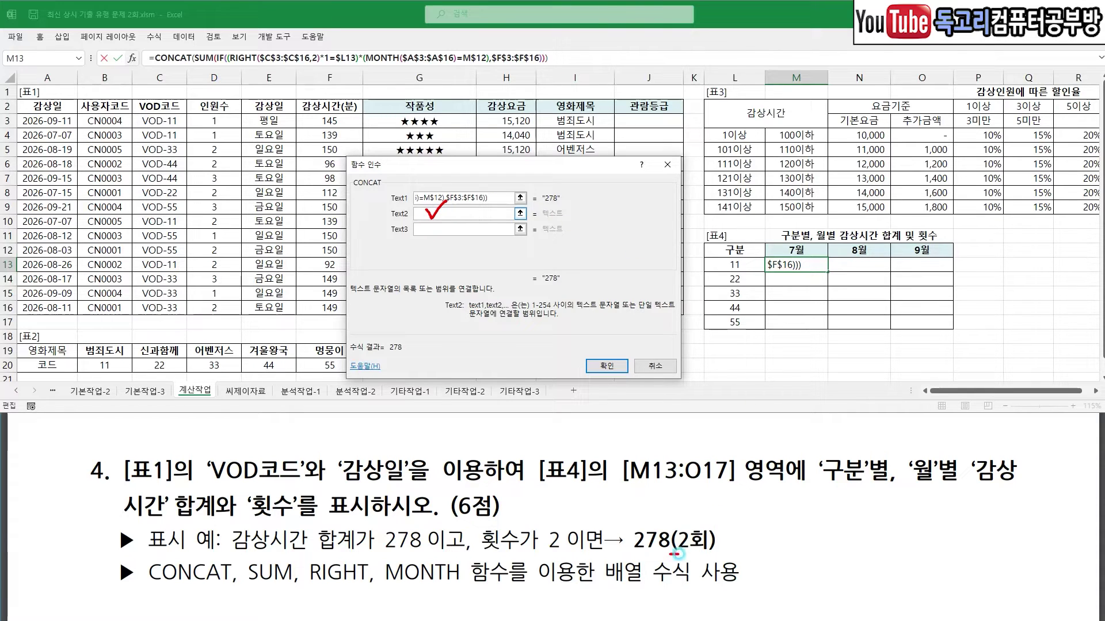
key(e)
text("(")
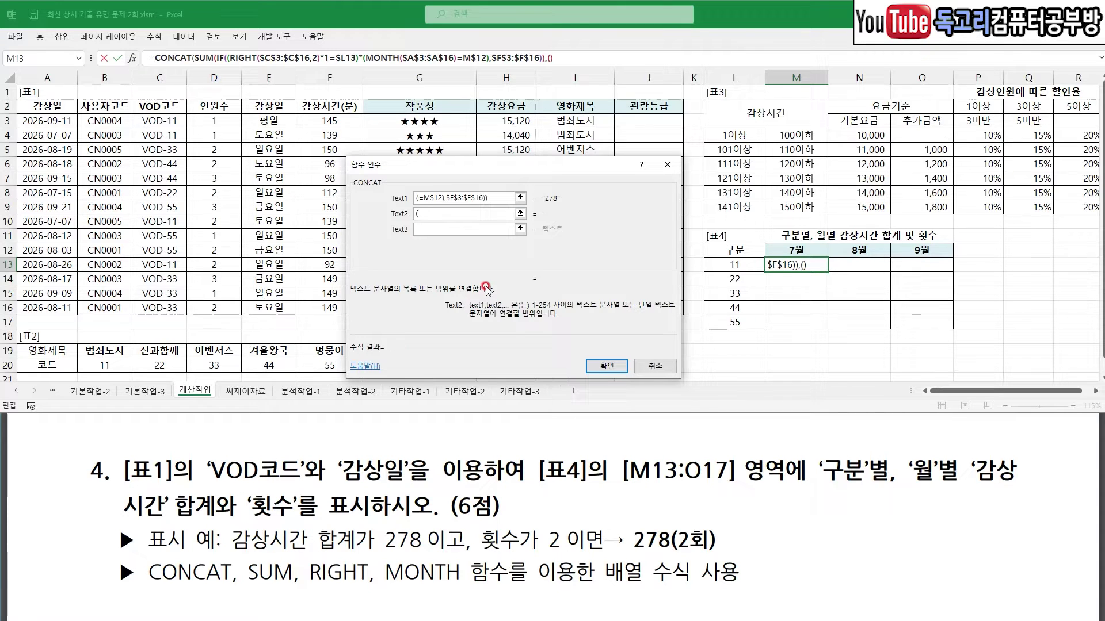
- Paste the copied SUM expression as CONCAT's Text3 argument
click(437, 228)
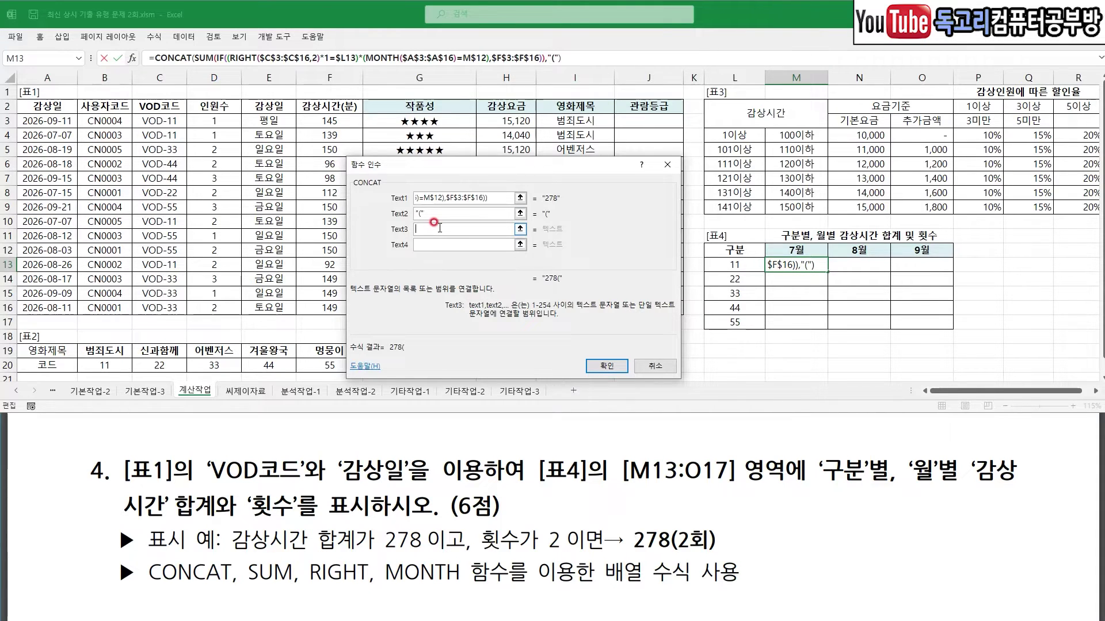
mouse_move(253, 522)
mouse_down()
mouse_move(311, 464)
mouse_move(245, 525)
mouse_up()
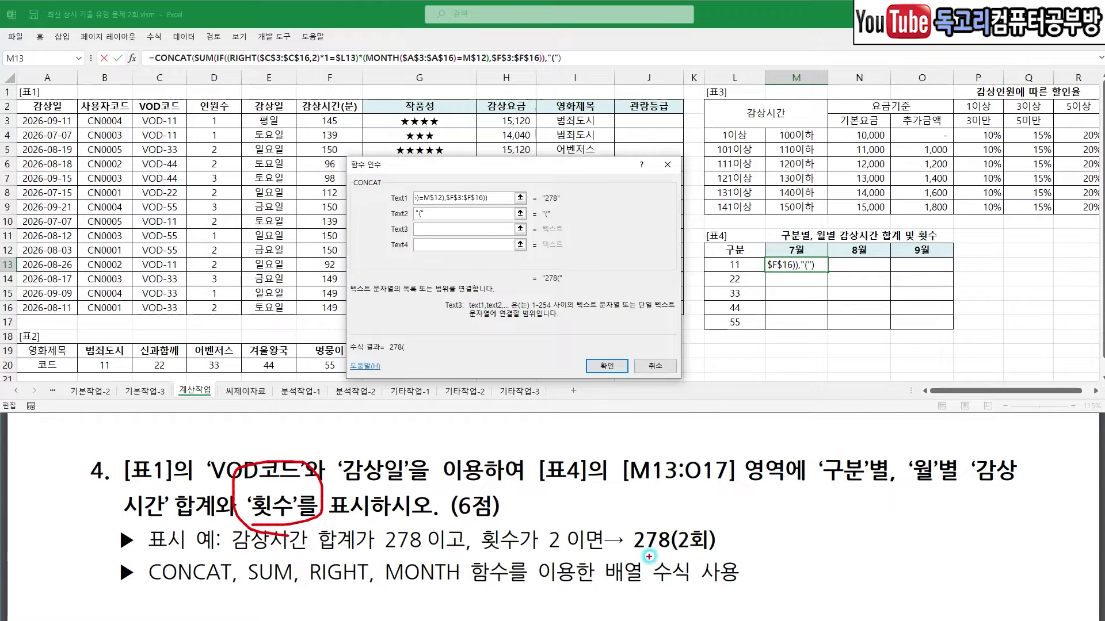
drag(675, 560, 694, 559)
drag(425, 226, 438, 222)
key(Escape)
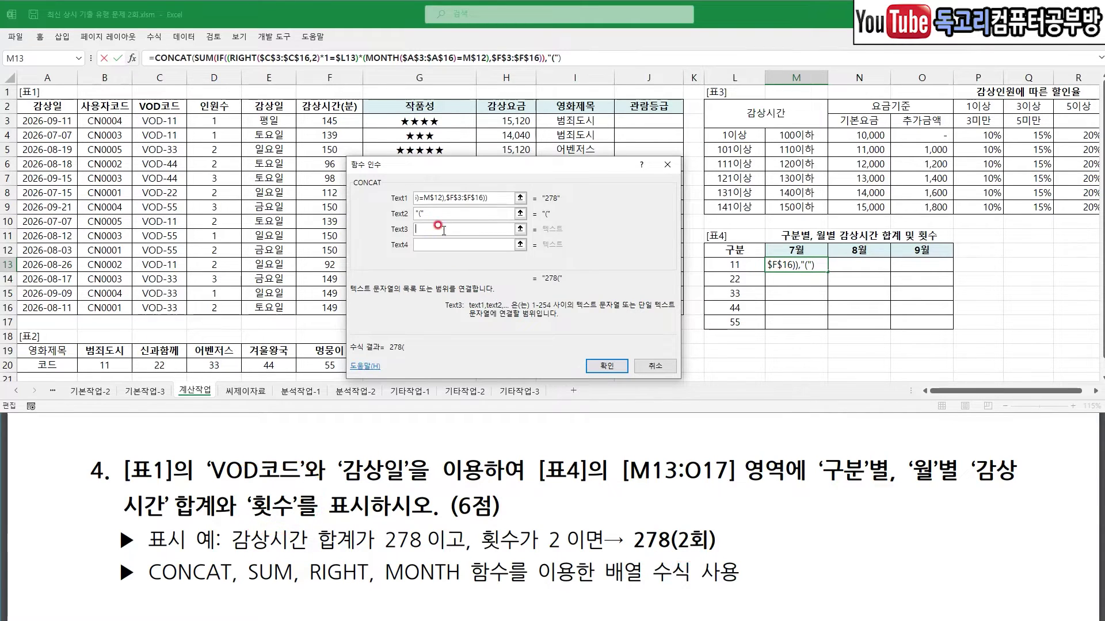
key(ctrl+v)
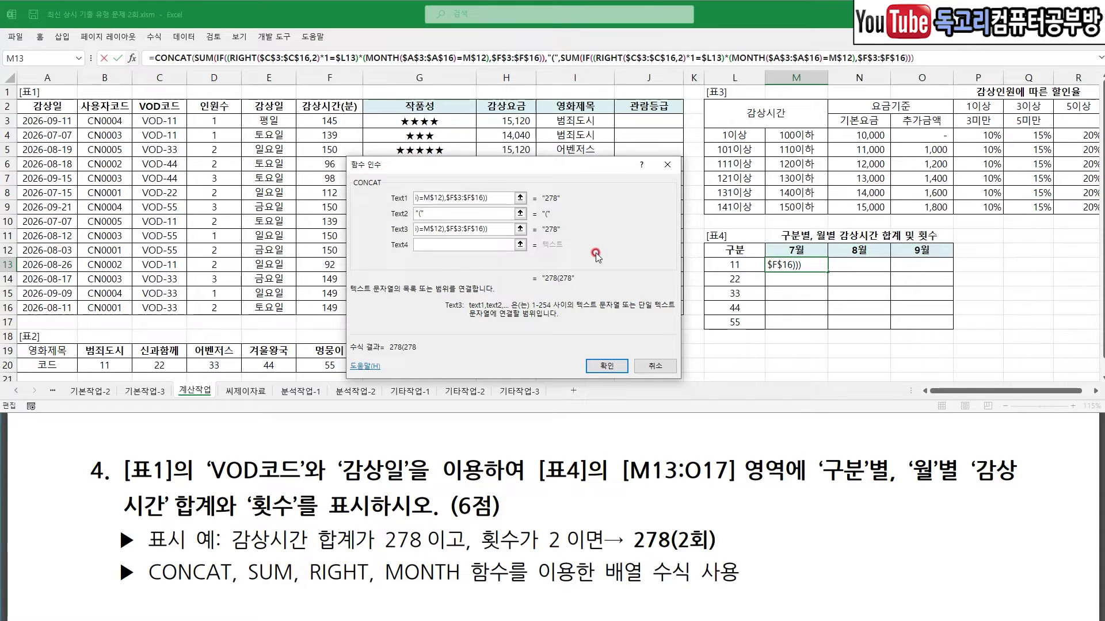
- In the Text3 expression, replace the IF true value with 1 and close the parentheses so it counts matching rows
key(BackSpace)
key(BackSpace)
key(BackSpace)
key(BackSpace)
key(BackSpace)
key(BackSpace)
key(BackSpace)
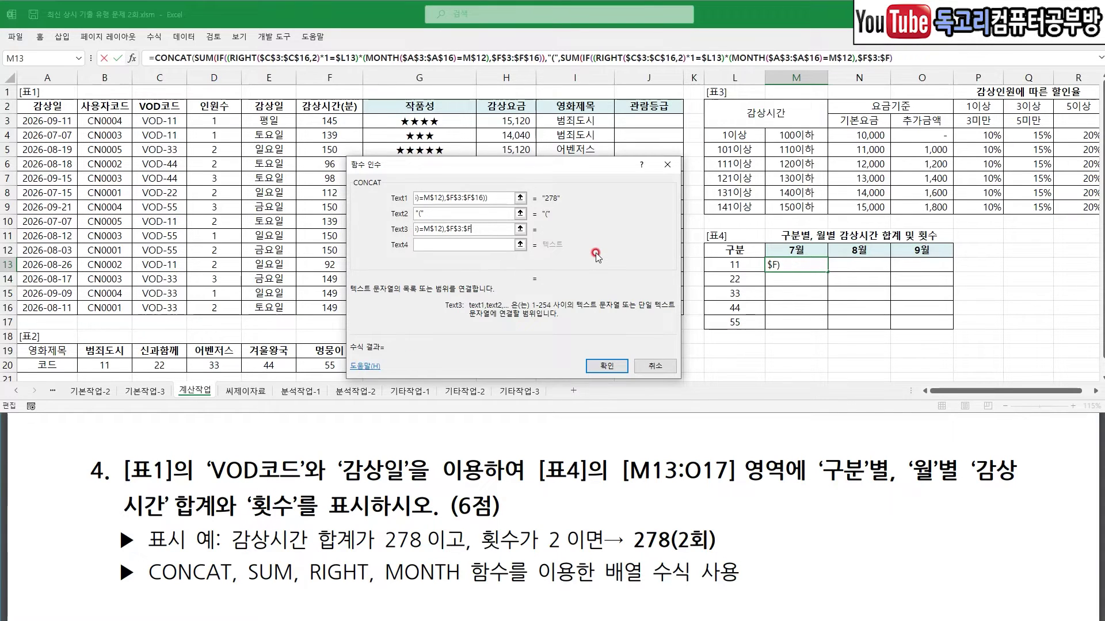
key(BackSpace)
key(BackSpace)
key(BackSpace)
key(BackSpace)
key(BackSpace)
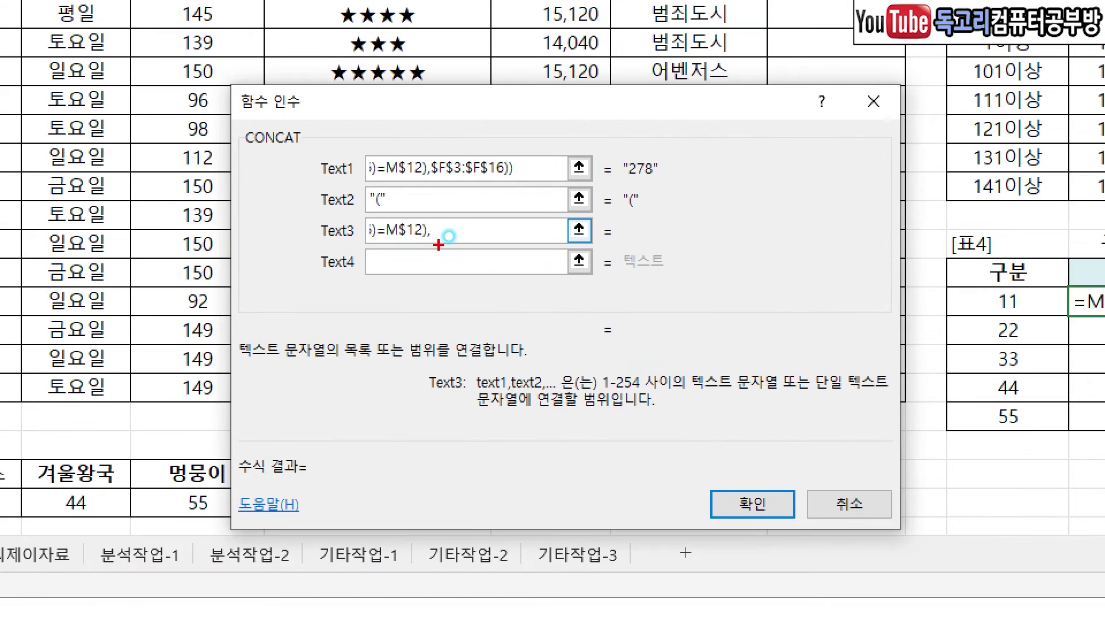
drag(413, 251, 434, 251)
key(Escape)
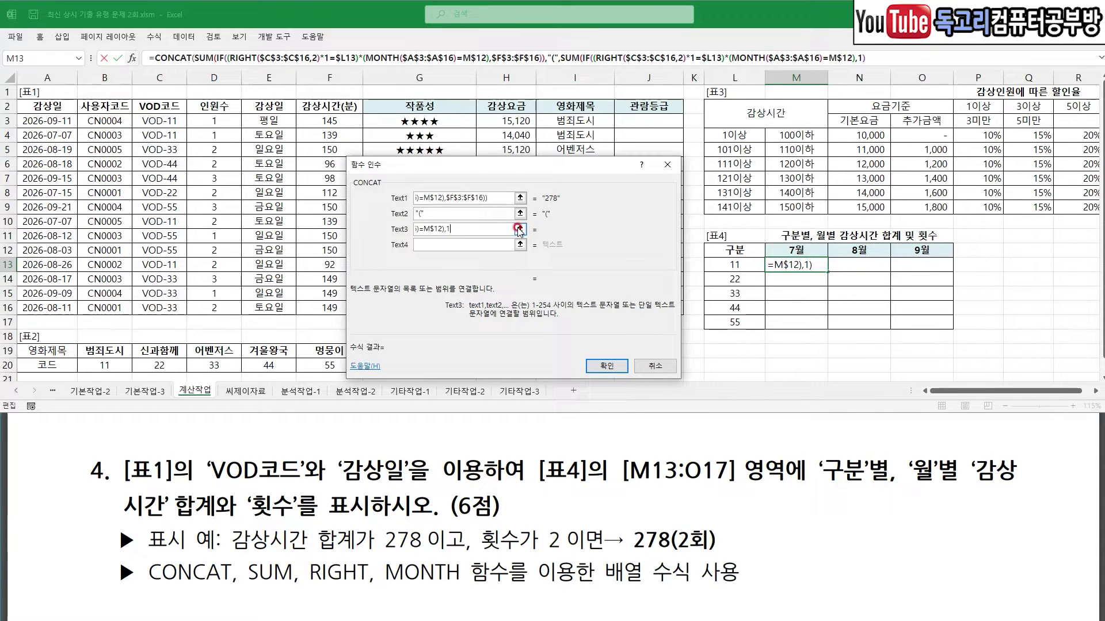
text())
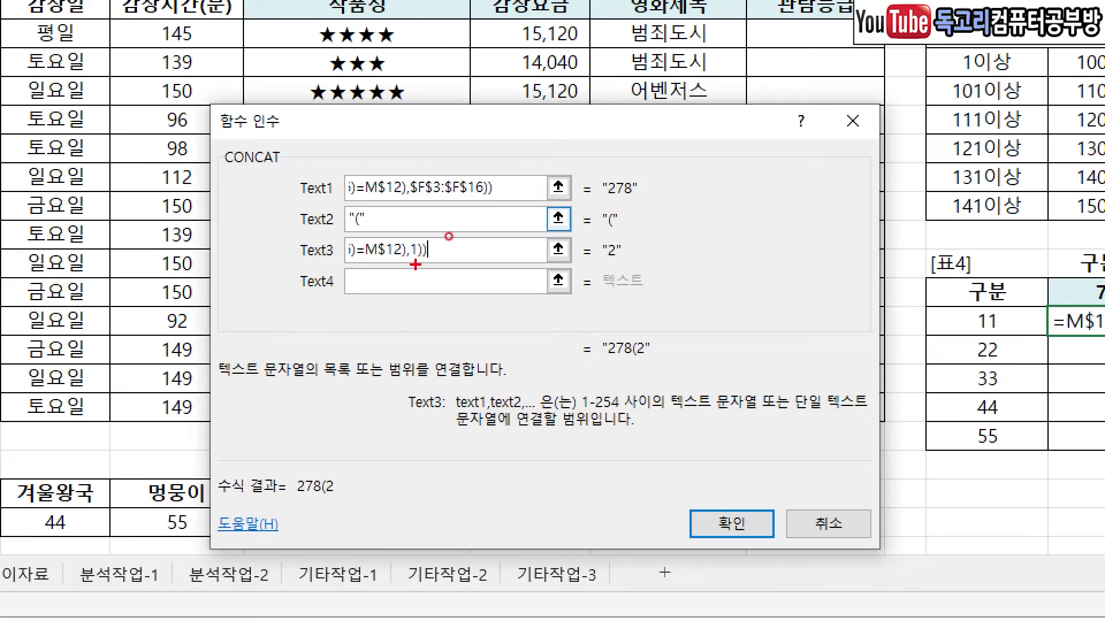
drag(401, 268, 427, 267)
drag(406, 210, 483, 209)
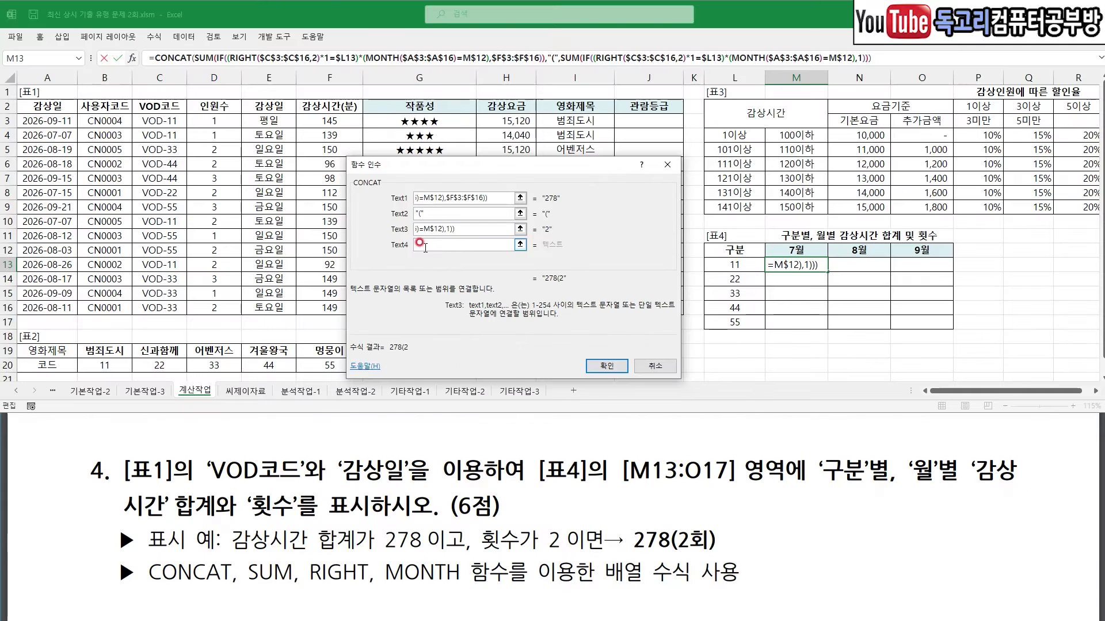
- Enter 회) as CONCAT's Text4 argument
key(Tab)
drag(696, 557, 714, 557)
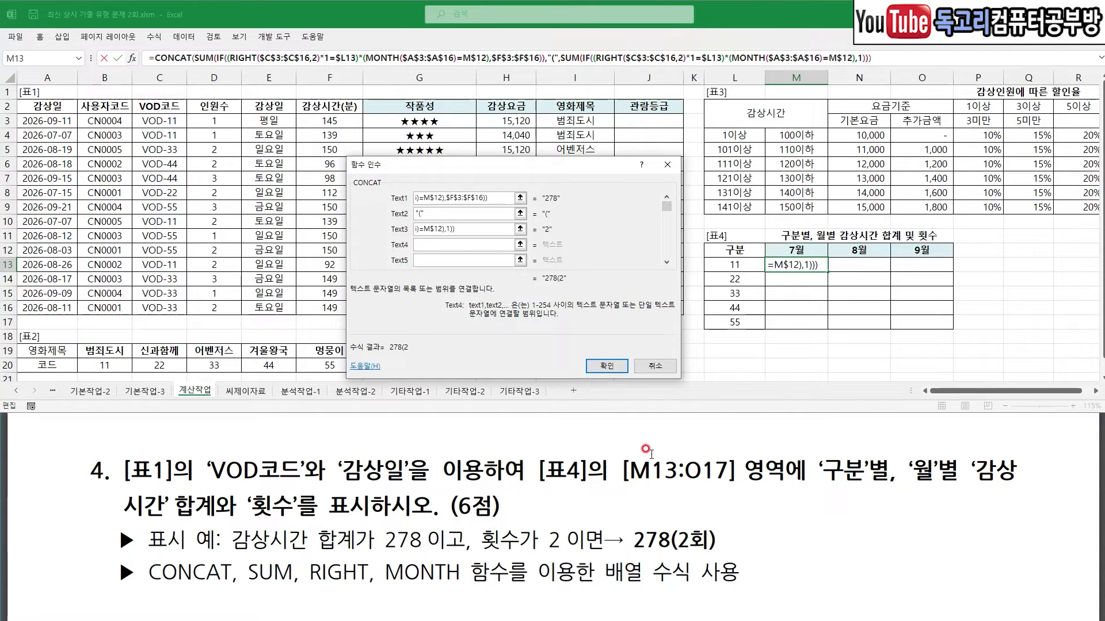
text(회))
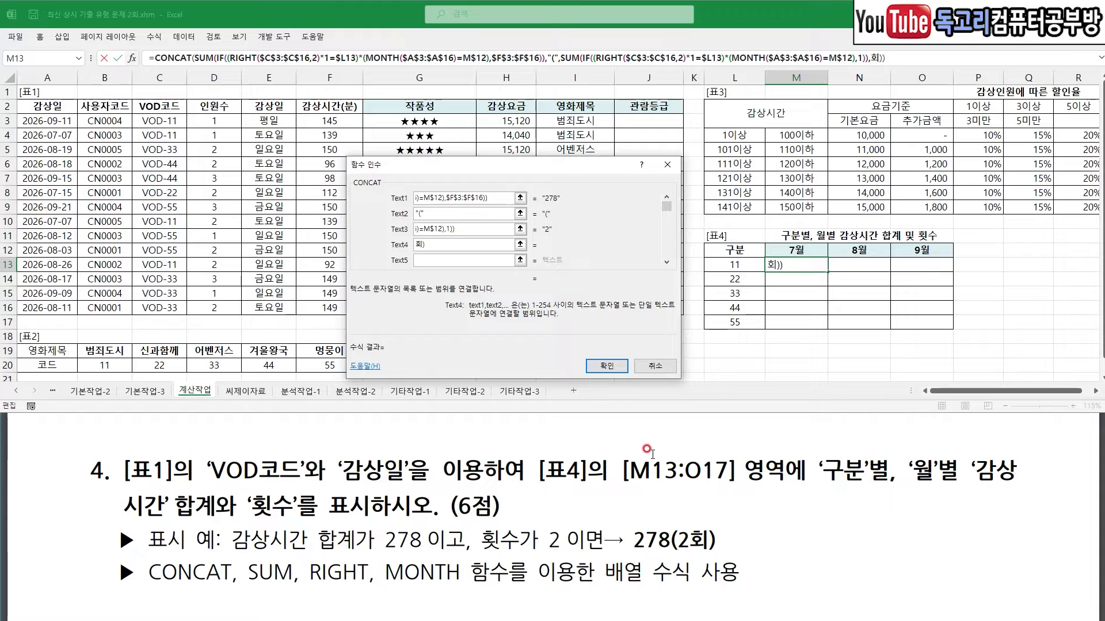
click(484, 259)
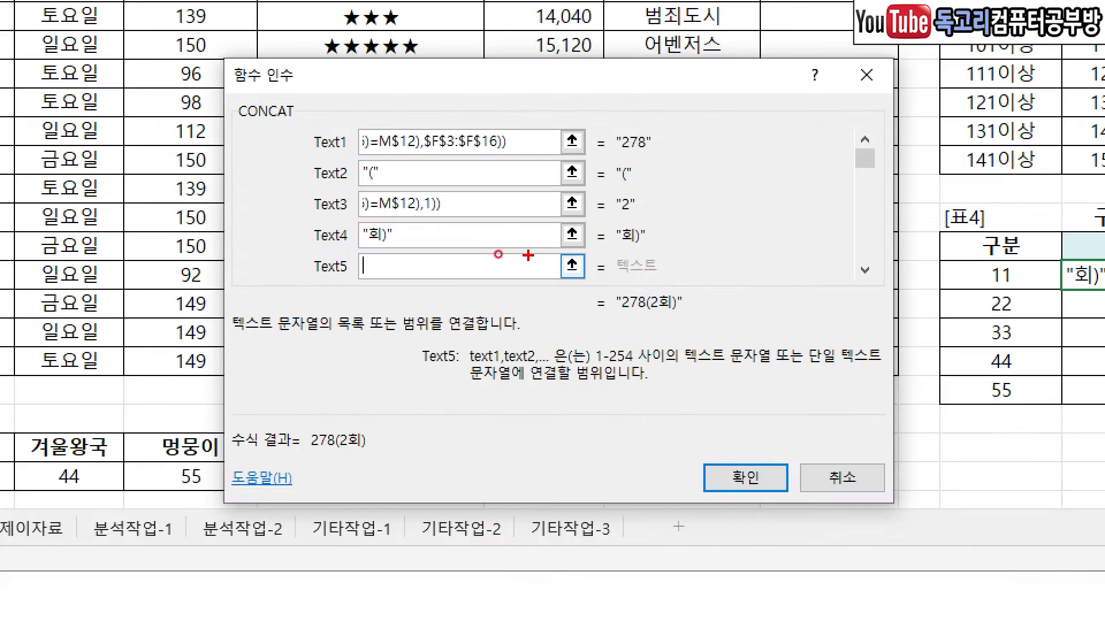
drag(536, 130, 524, 143)
drag(469, 192, 444, 214)
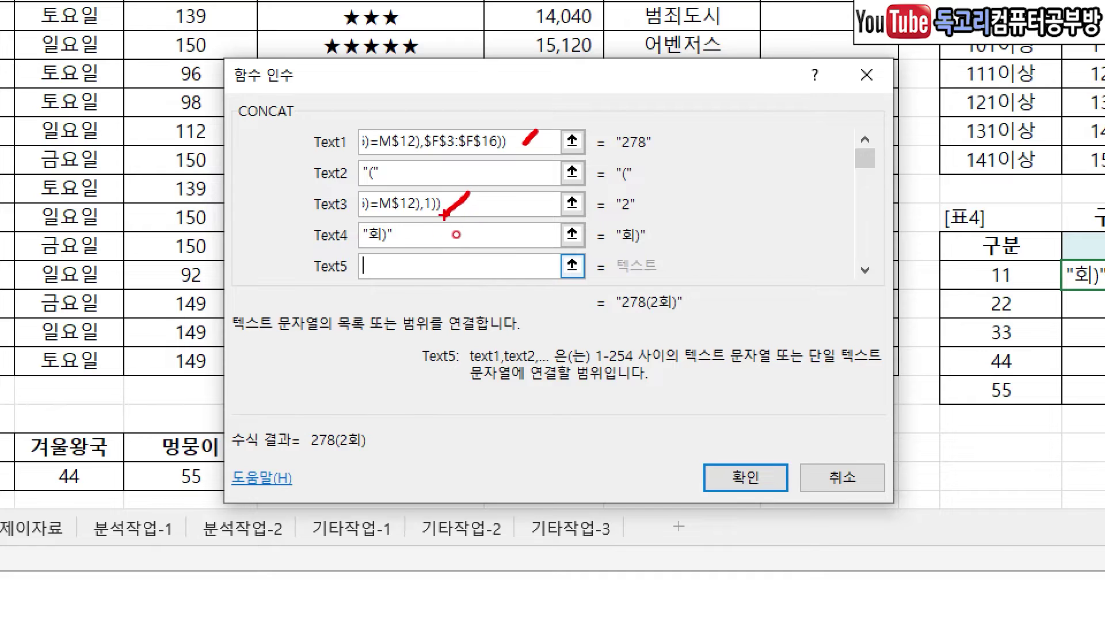
drag(399, 163, 394, 175)
drag(408, 231, 407, 260)
drag(299, 142, 193, 141)
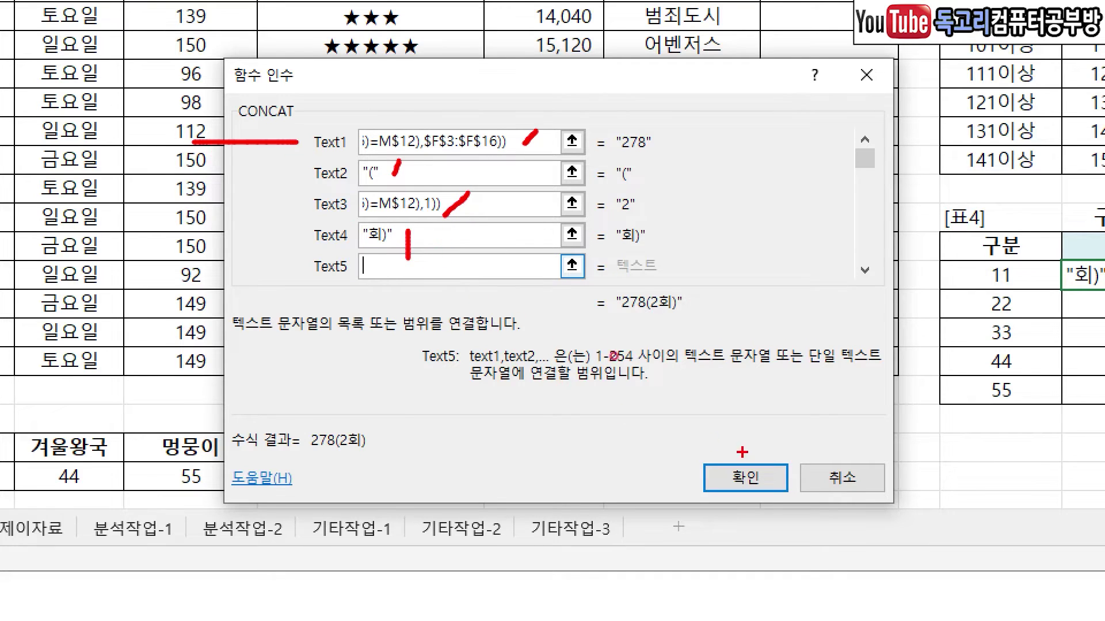
drag(826, 457, 763, 537)
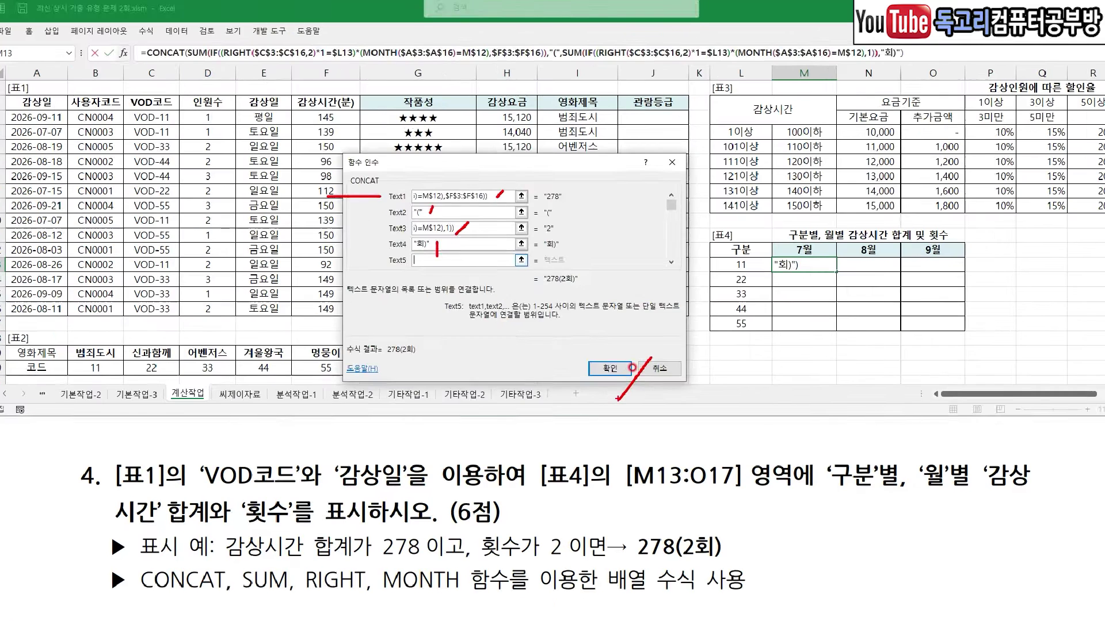
- Enter M13's CONCAT formula as an array formula and fill it through O17
key(ctrl+shift+Return)
drag(827, 271, 952, 326)
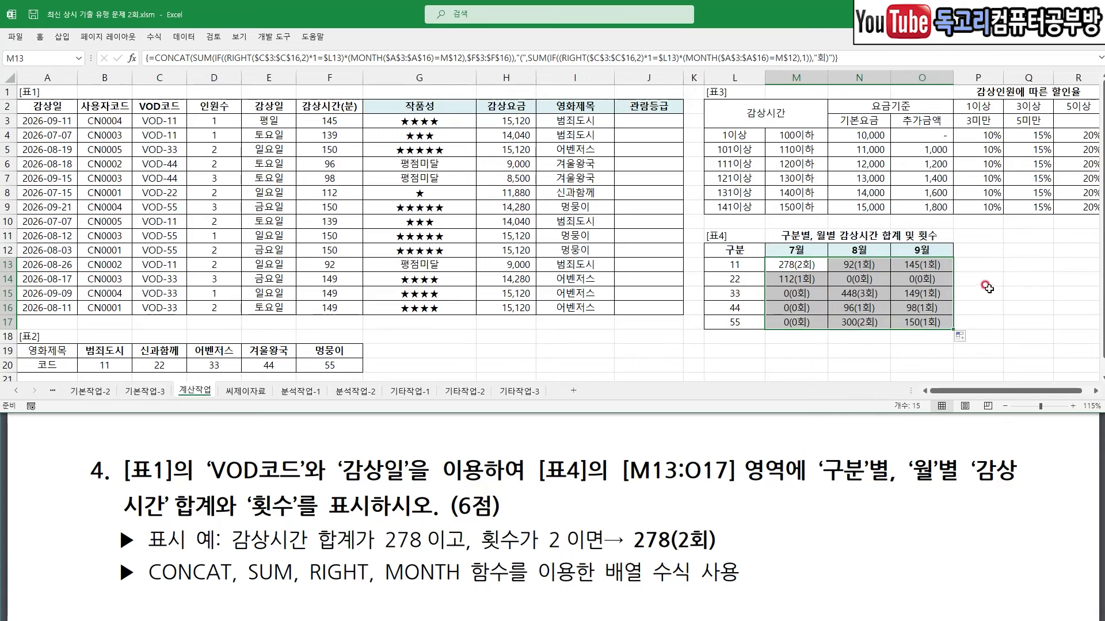
click(988, 289)
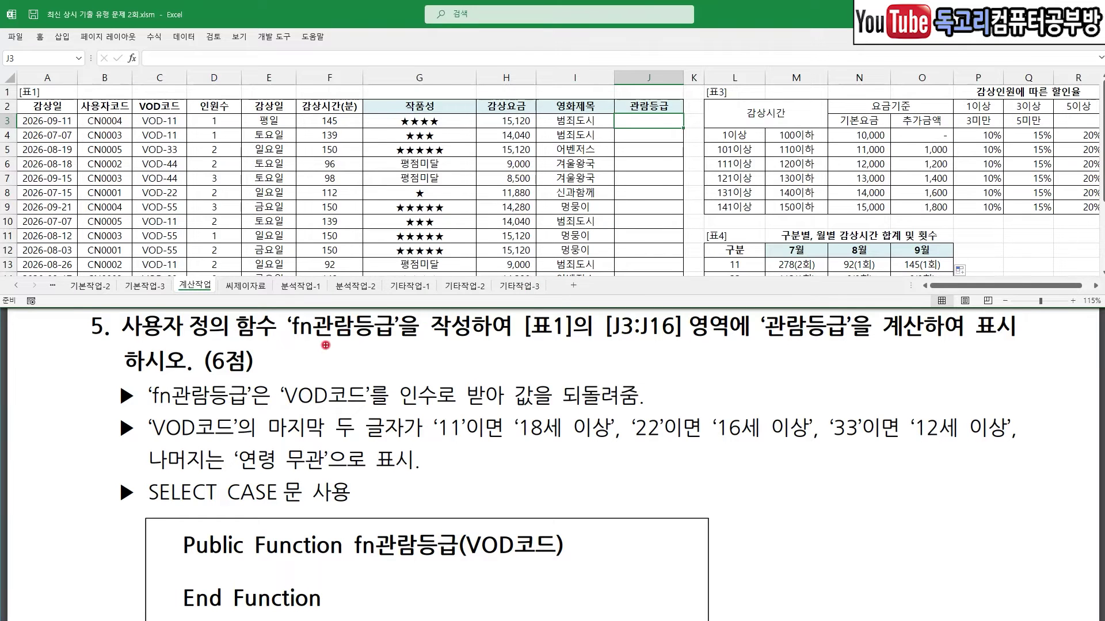
- Read question 5's requirements for the fn관람등급 function, its VOD코드 argument and the rating for each code ending
drag(293, 351, 382, 349)
drag(603, 354, 672, 350)
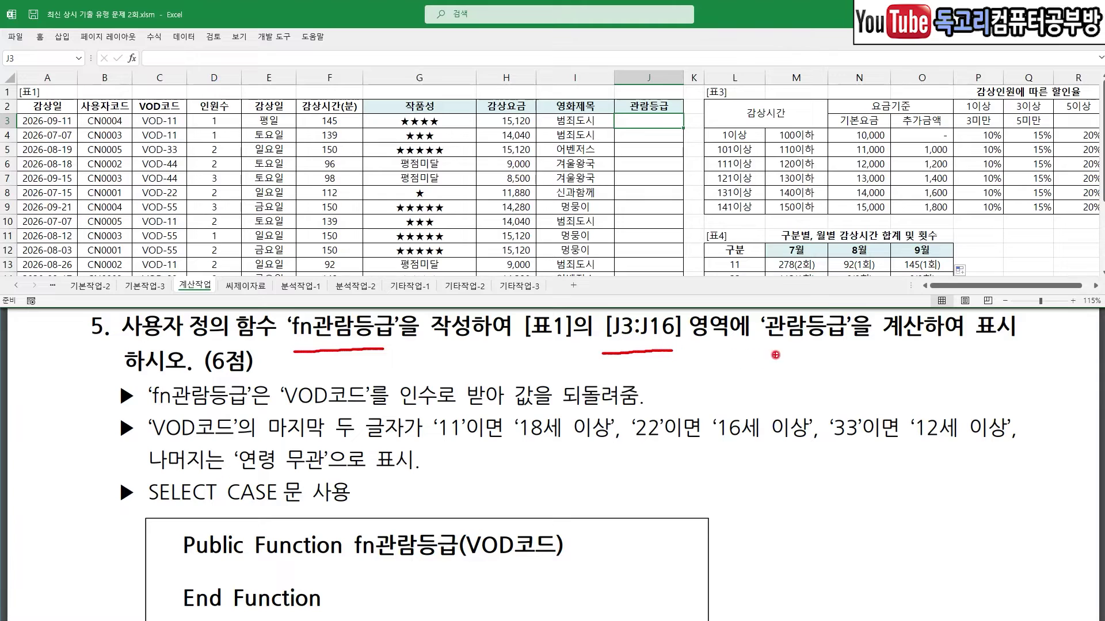
drag(753, 353, 852, 354)
drag(286, 407, 359, 405)
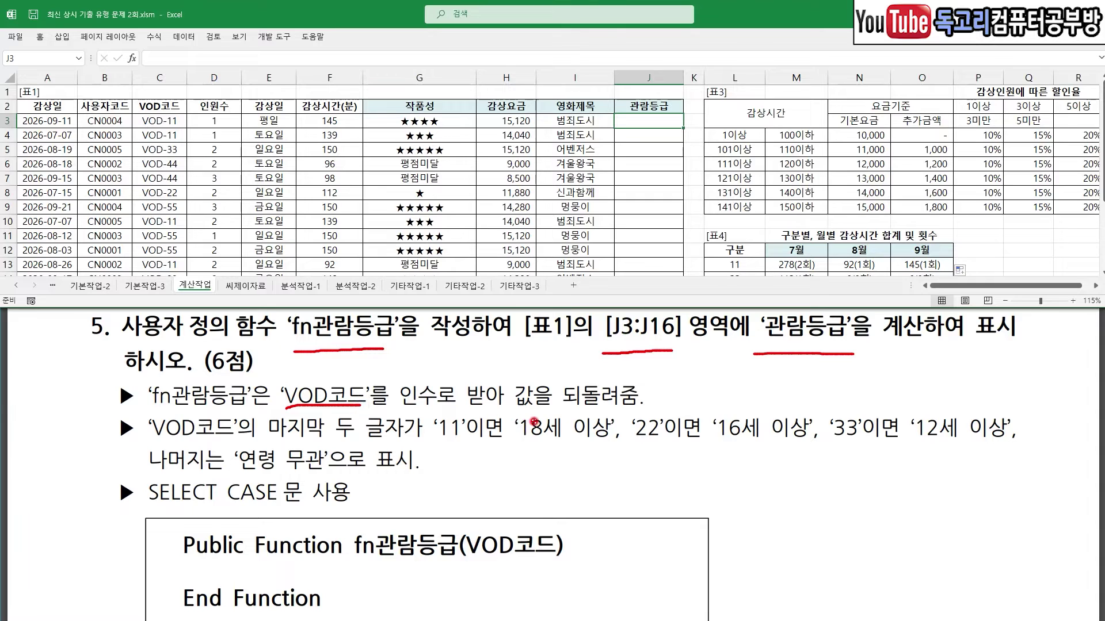
drag(152, 443, 984, 454)
drag(228, 475, 314, 468)
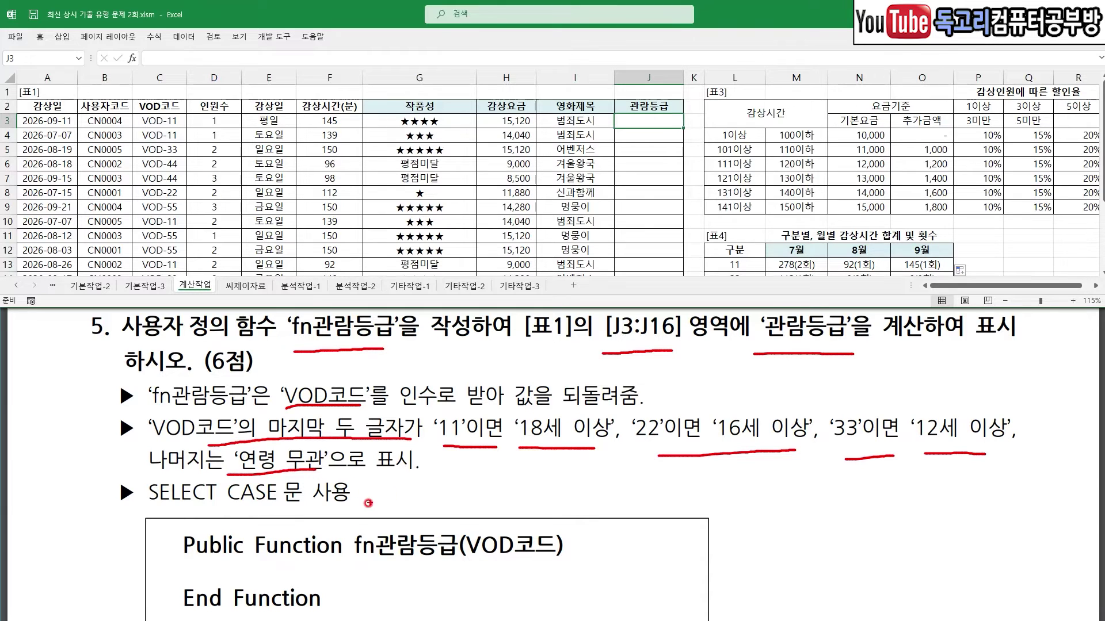
key(Escape)
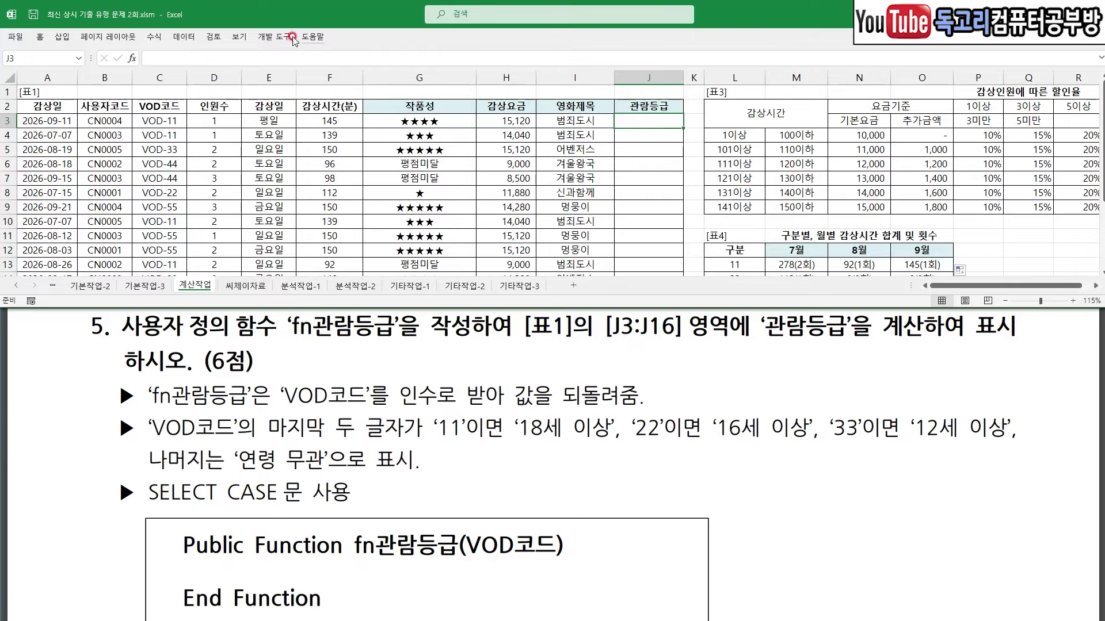
- Open the Visual Basic editor and insert a new module
click(274, 36)
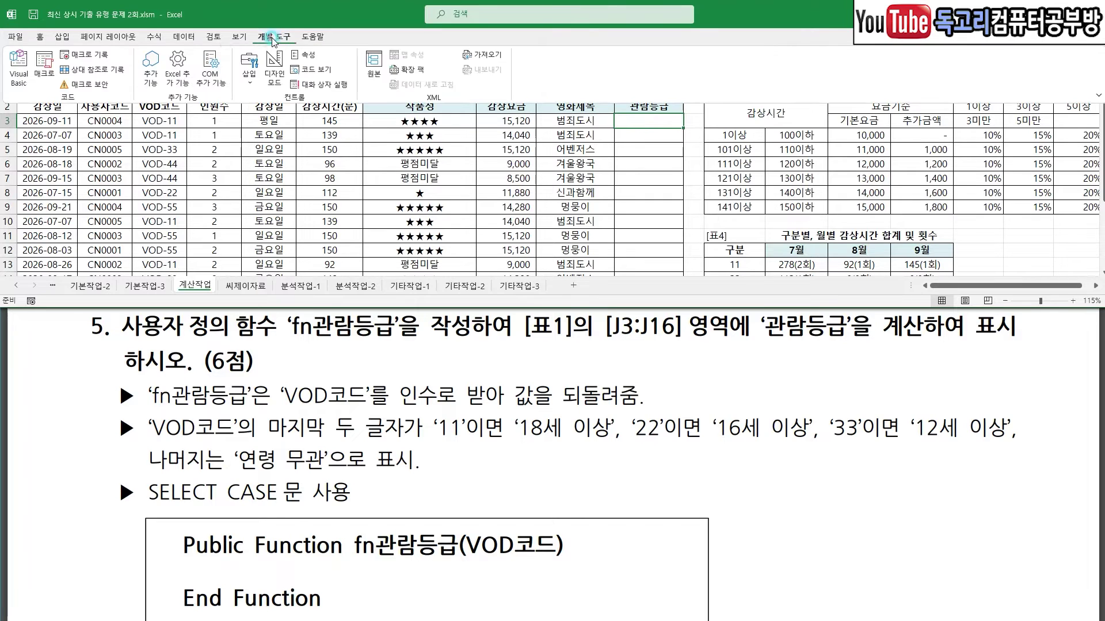
click(20, 77)
click(208, 90)
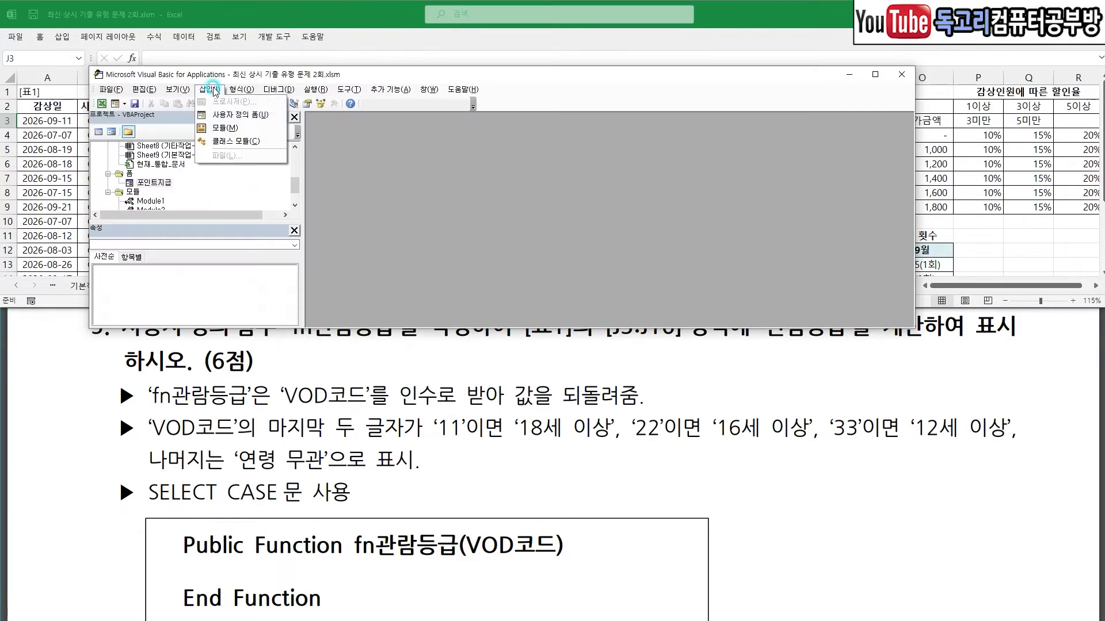
click(223, 128)
- Enter the header Public Function fn관람등급(VOD코드) in the new module, with blank lines before End Function for its body
drag(184, 561, 564, 558)
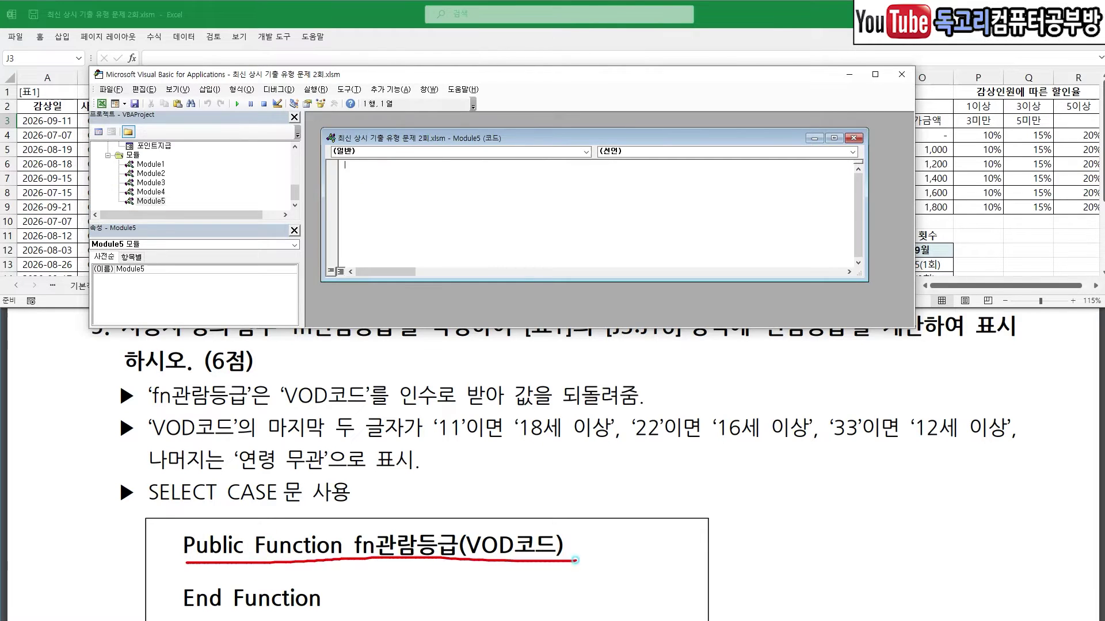
click(507, 205)
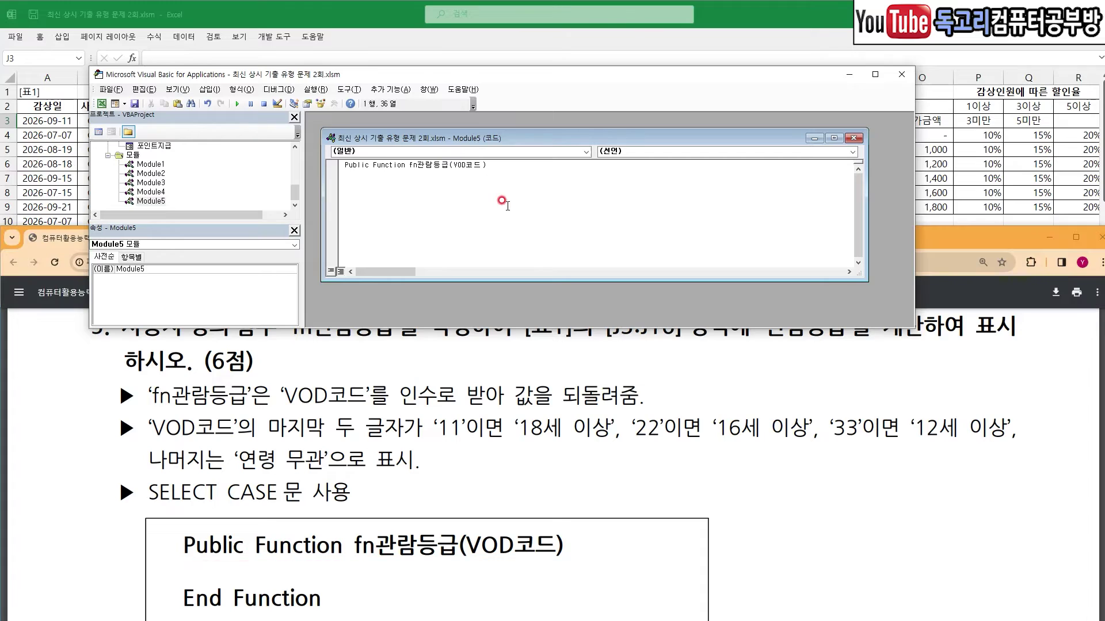
key(Return)
key(Return)
key(Return)
key(Up)
- Add Select Case Right(VOD코드, 2) to the function body, followed by a Case "11" line
text(SELECT CASE RiGHT(VOD코드,2))
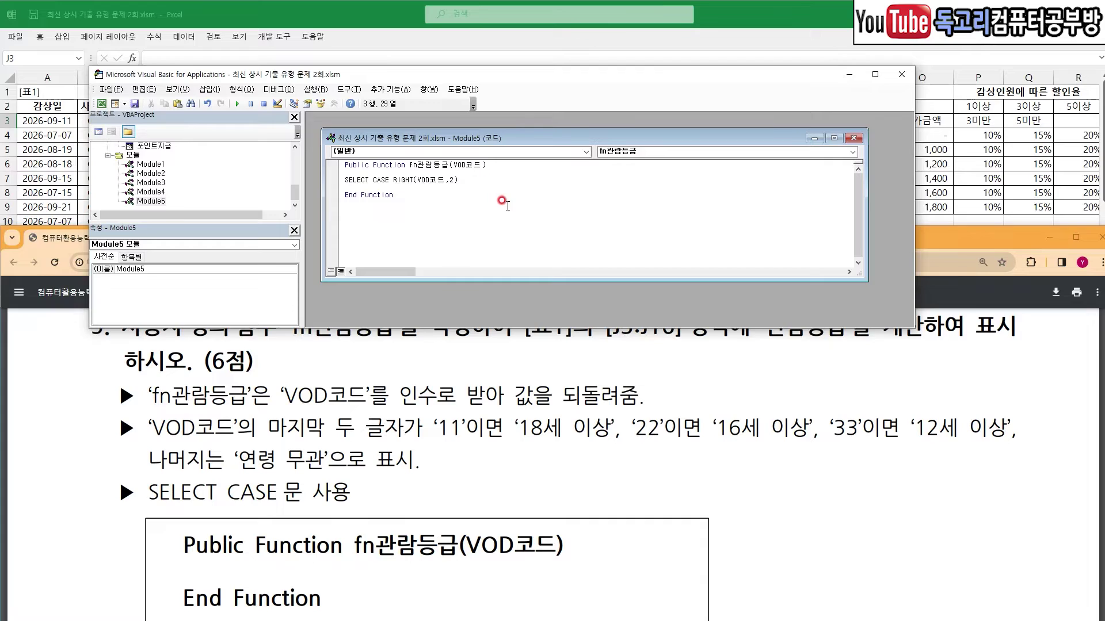
key(Return)
text(CASE "11")
key(Return)
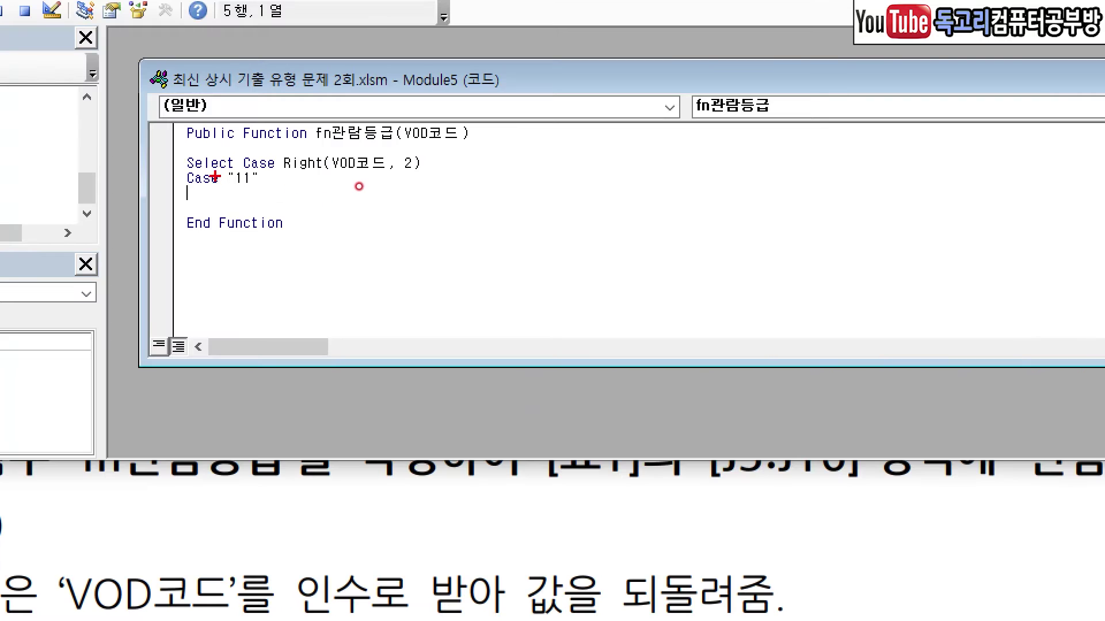
drag(311, 180, 434, 180)
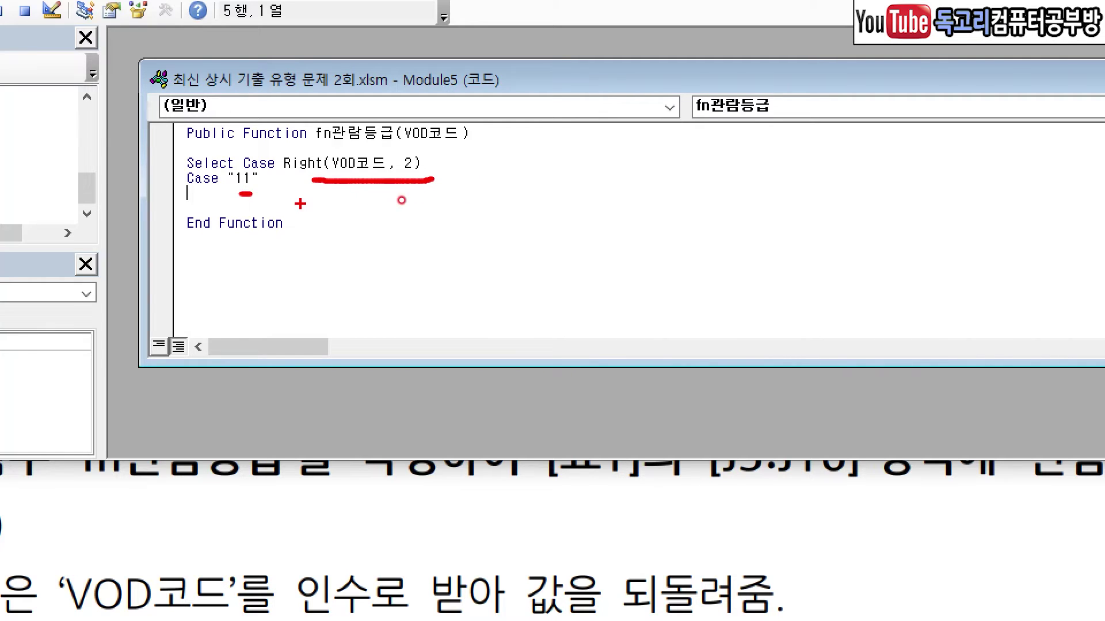
click(224, 181)
click(258, 181)
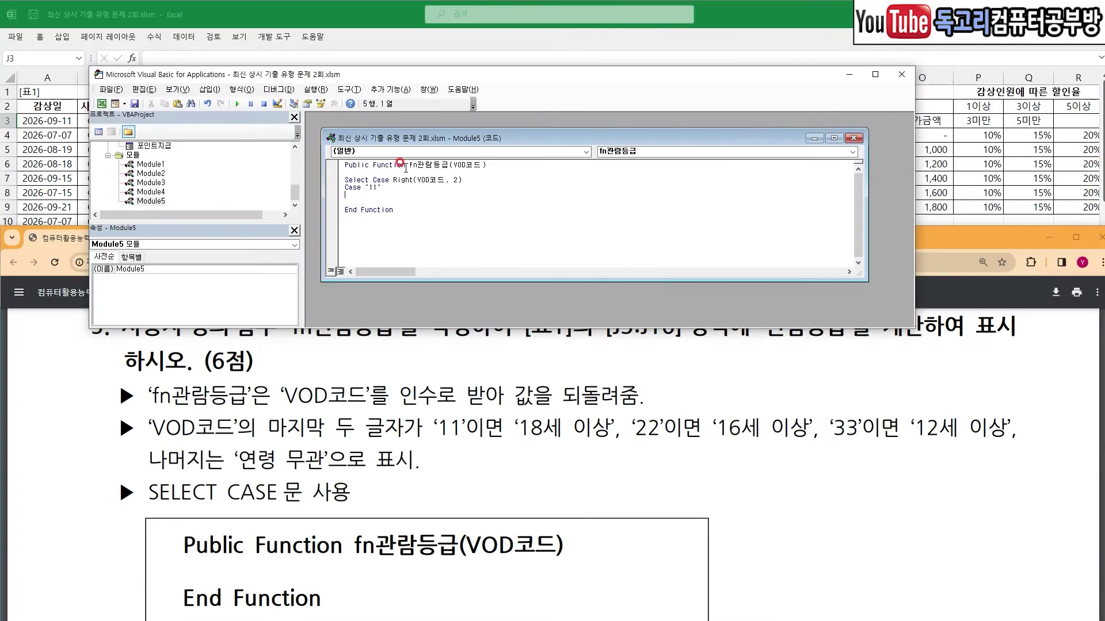
- Copy the function name from the header and write fn관람등급 = "18세이상" under Case "11"
drag(407, 167, 449, 167)
key(ctrl+c)
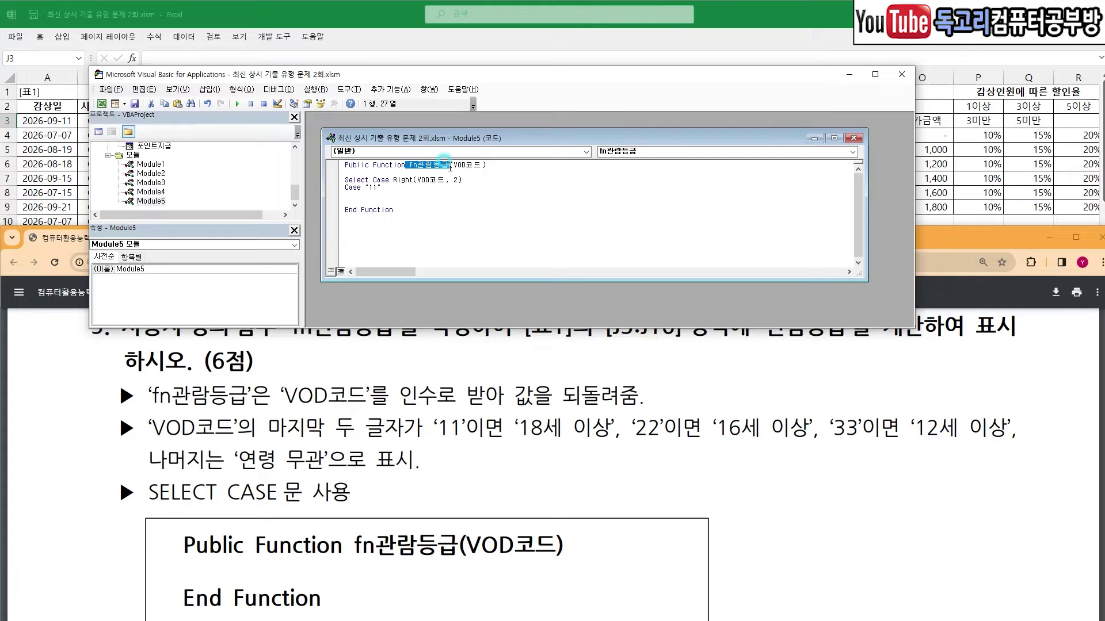
click(420, 195)
key(ctrl+v)
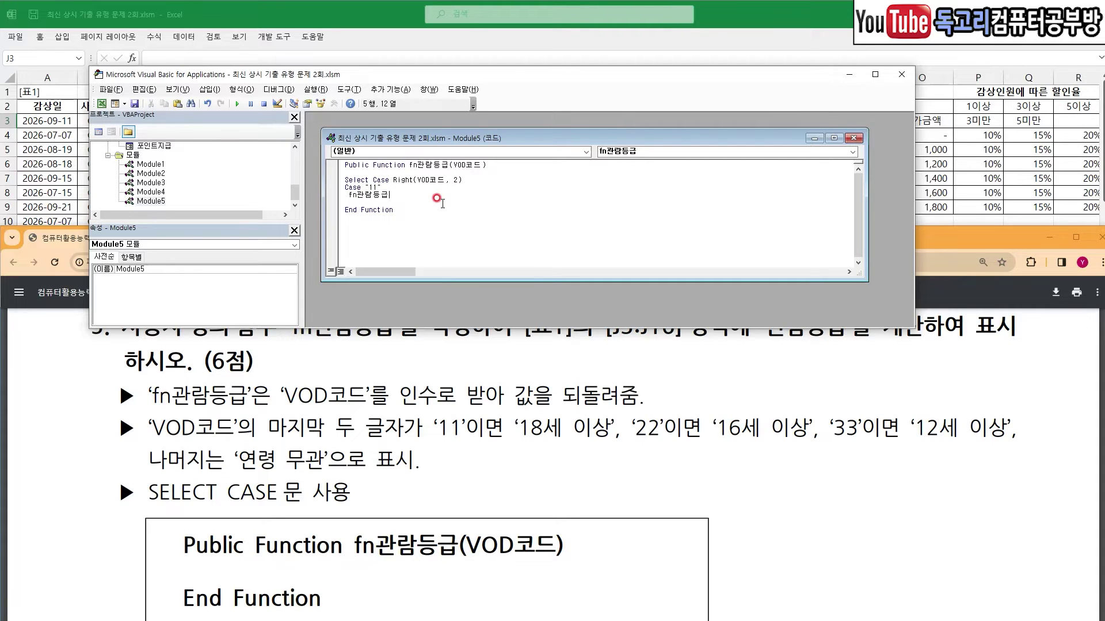
text("18세이상")
key(Return)
key(BackSpace)
key(ctrl+1)
click(423, 183)
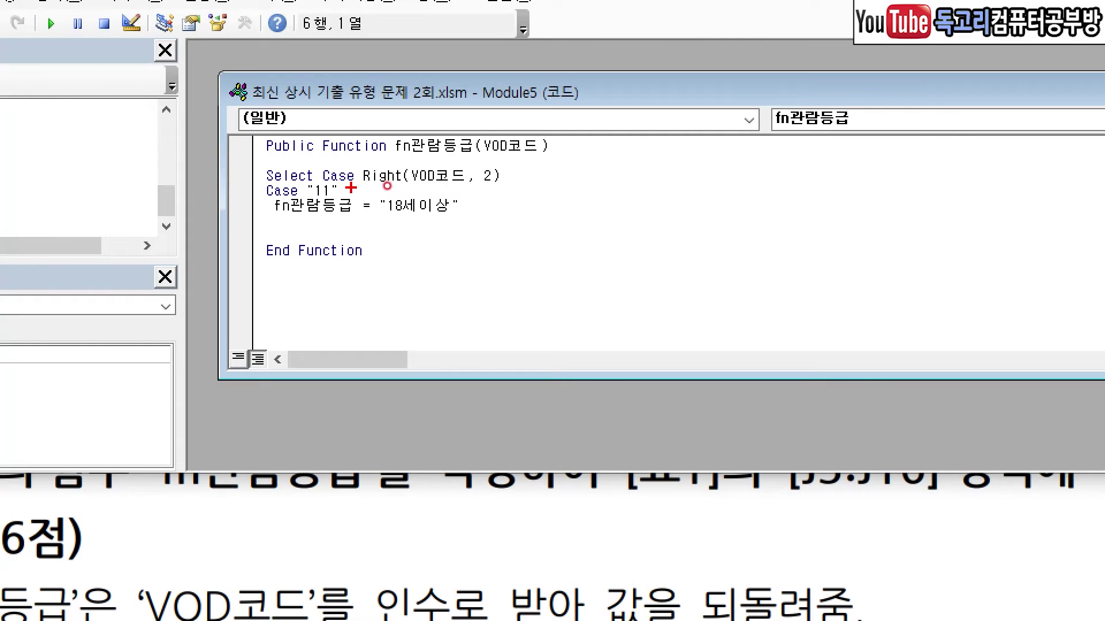
mouse_move(387, 185)
mouse_down()
mouse_move(457, 201)
mouse_move(391, 256)
mouse_move(316, 219)
mouse_move(359, 222)
mouse_up()
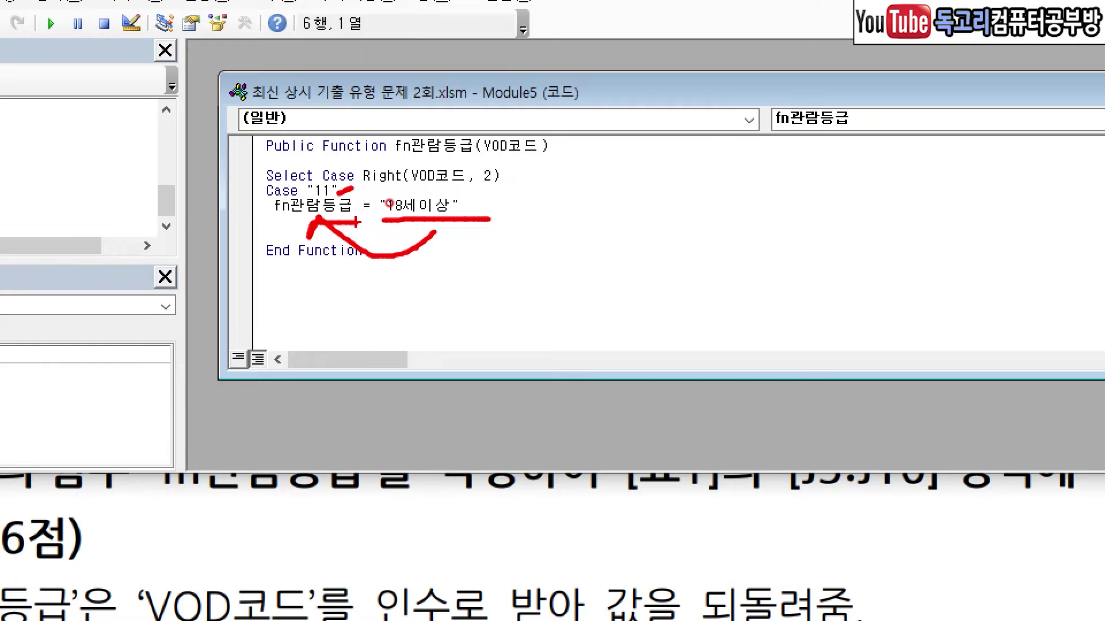
key(Escape)
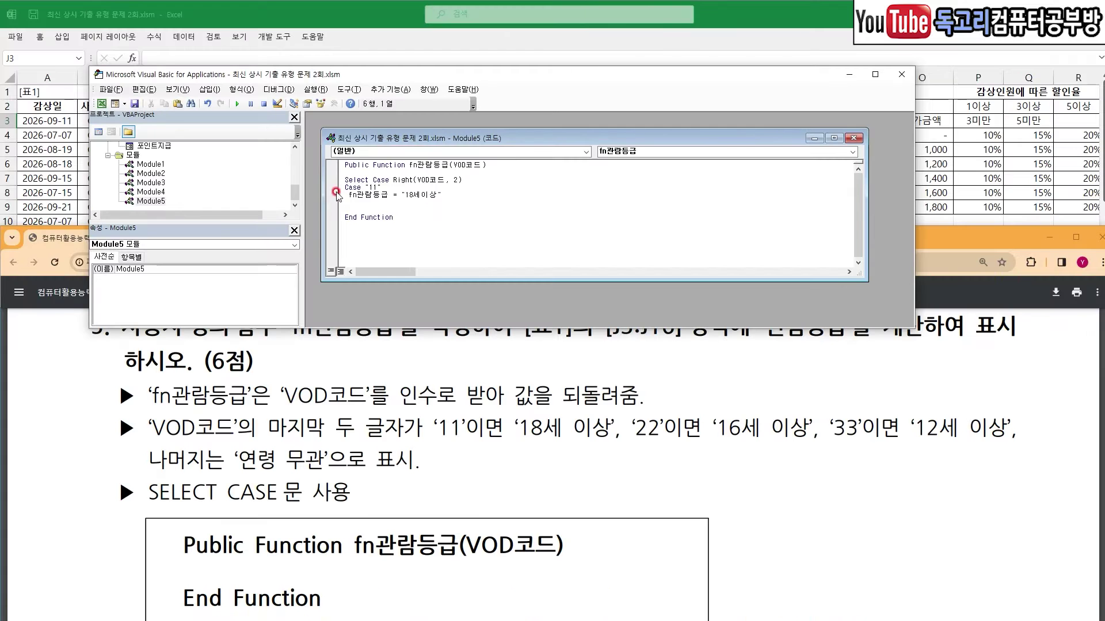
- Copy the Case "11" line with its fn관람등급 assignment and paste the block three times below it
drag(345, 190, 448, 194)
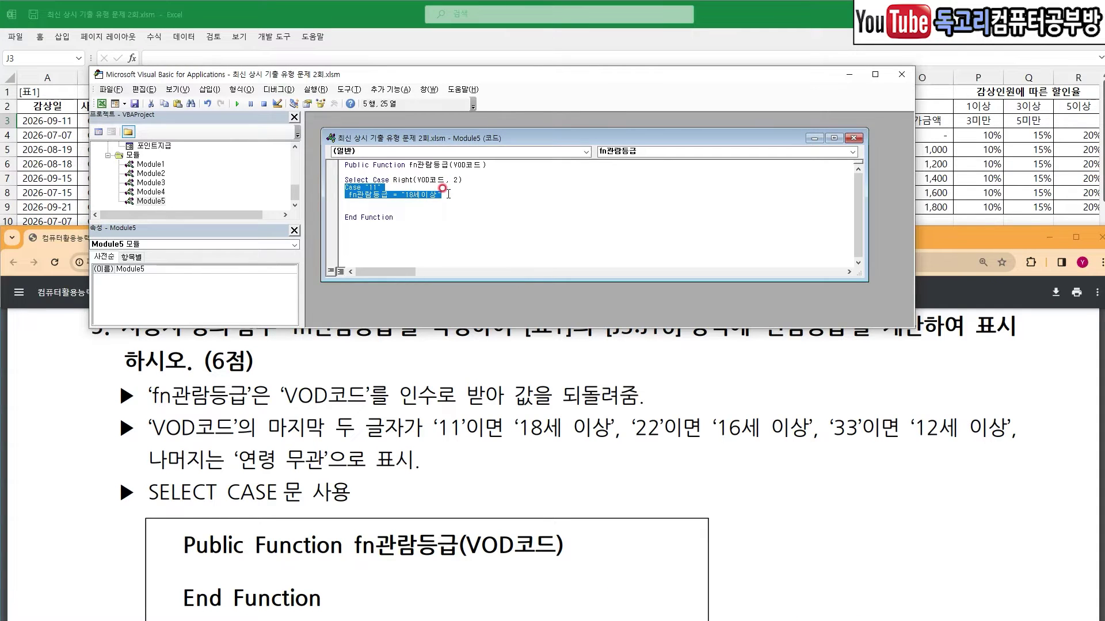
key(ctrl+c)
key(Down)
key(ctrl+v)
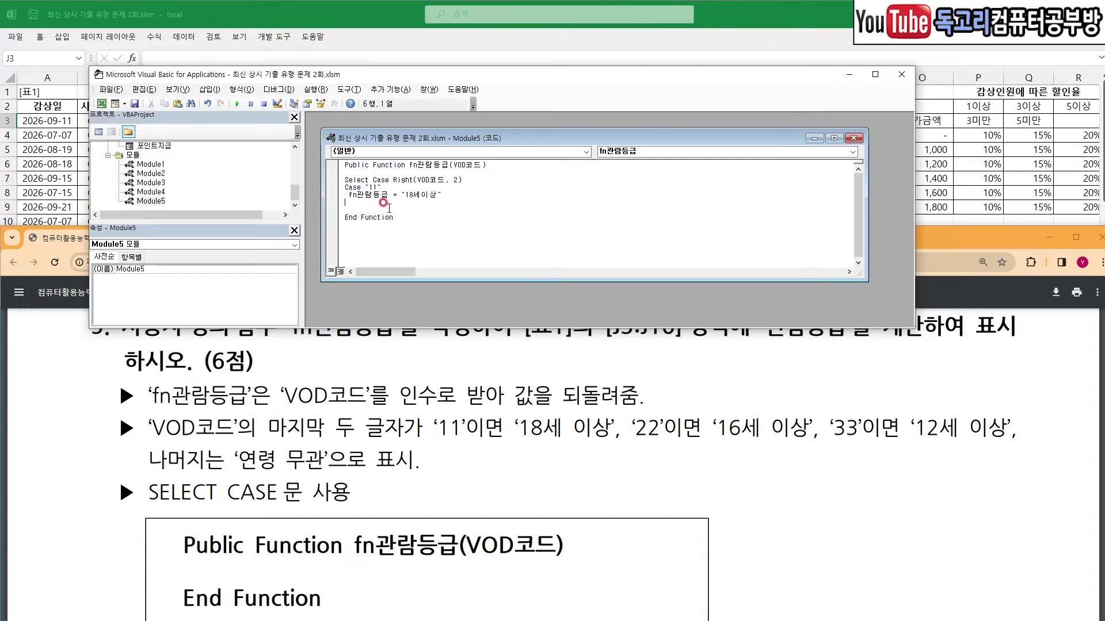
key(Return)
key(ctrl+v)
key(Return)
key(ctrl+v)
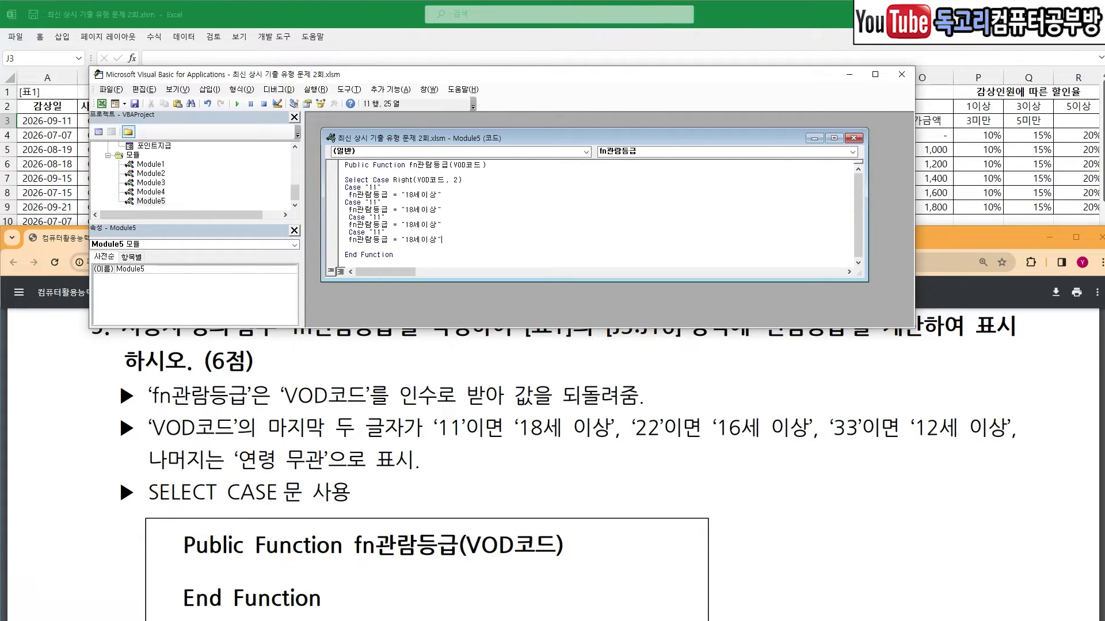
- Edit the pasted blocks to Case "22" with "16세이상", Case "33" with "12세이상" and Case Else with "연령무관", and close them with End Select
mouse_move(349, 217)
mouse_down()
mouse_move(339, 217)
mouse_move(337, 233)
mouse_up()
key(Delete)
key(Delete)
click(376, 204)
click(413, 225)
key(BackSpace)
text(2)
click(382, 232)
key(Delete)
key(Delete)
key(Return)
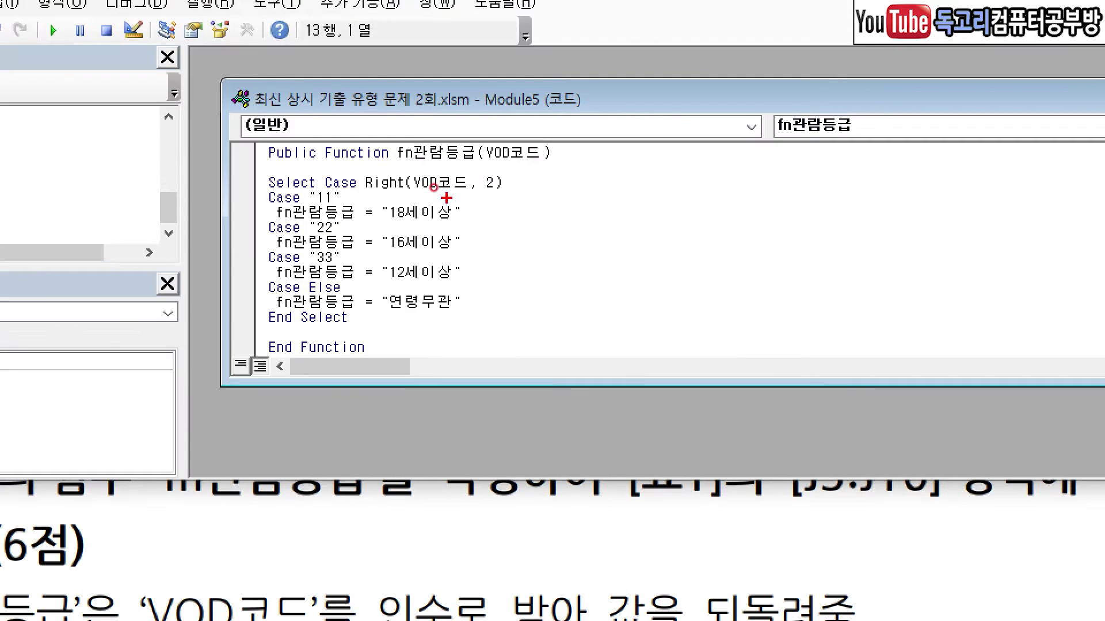
drag(482, 195, 501, 195)
click(337, 198)
mouse_move(483, 209)
mouse_down()
mouse_move(478, 246)
mouse_move(457, 254)
mouse_move(471, 280)
mouse_move(408, 316)
mouse_up()
click(339, 226)
click(339, 258)
click(347, 290)
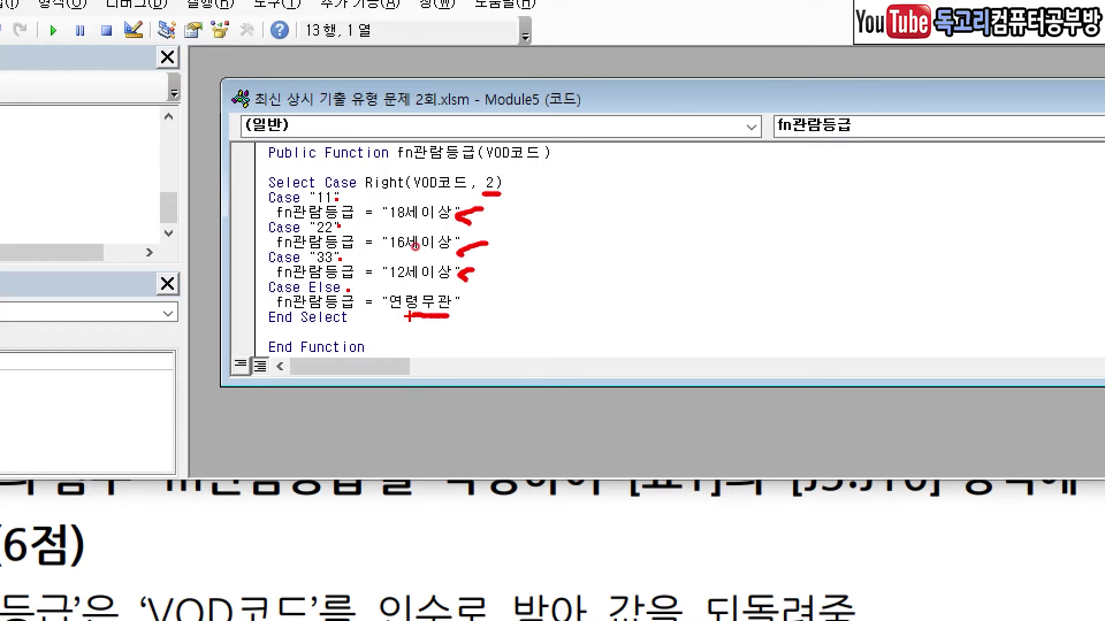
drag(246, 179, 258, 194)
drag(277, 331, 329, 332)
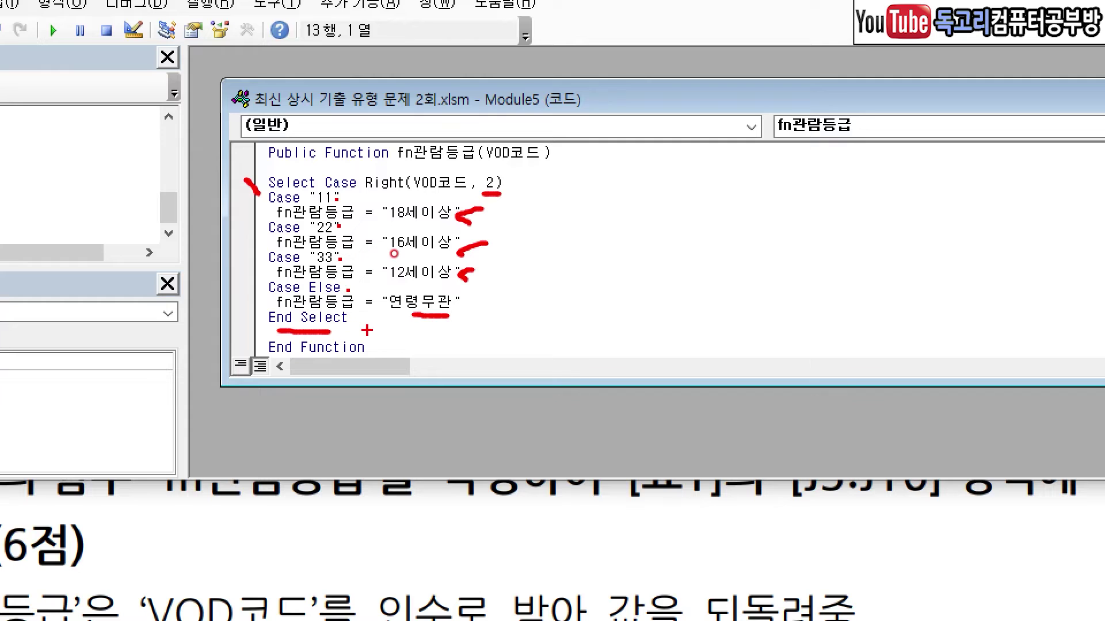
key(Escape)
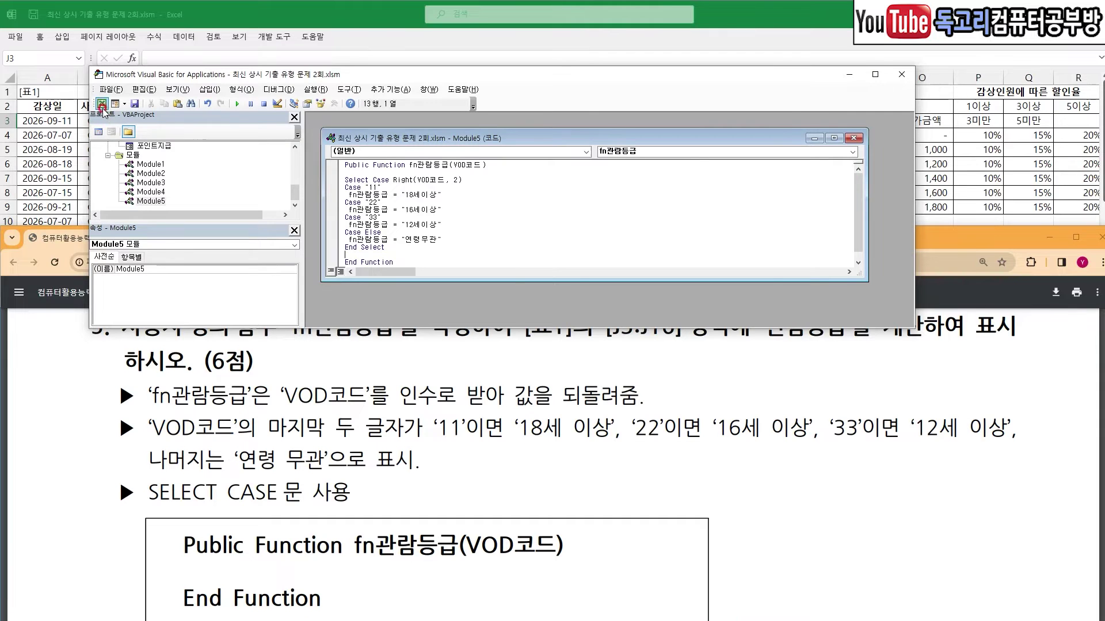
- Return to the worksheet, insert the user-defined function fn관람등급 in J3 with C3 as VOD코드, and fill it down the 관람등급 column
click(104, 105)
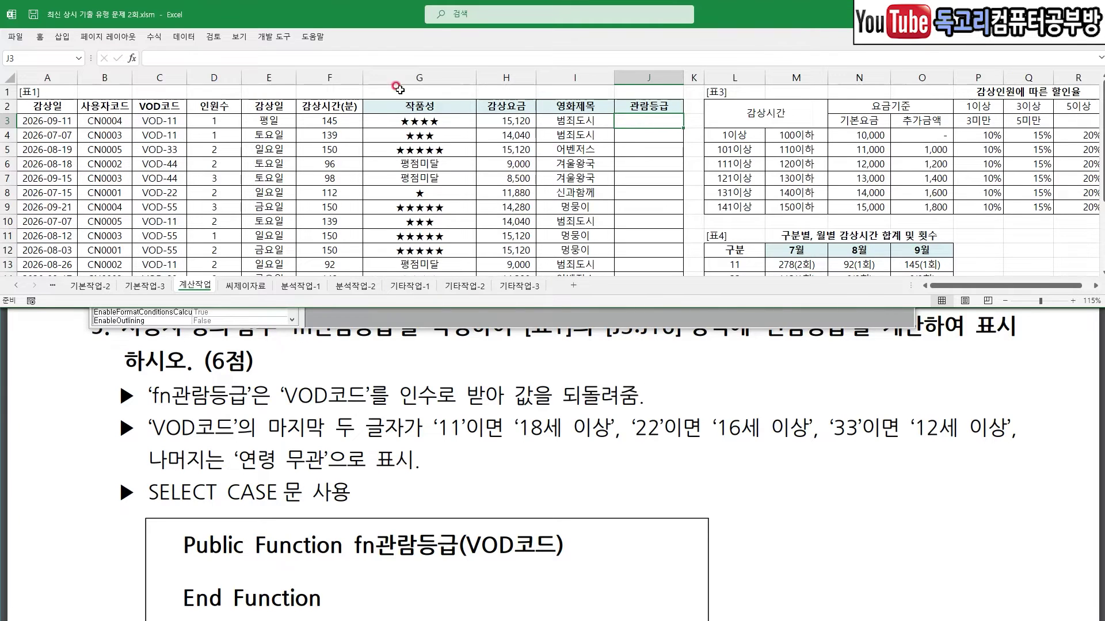
click(131, 58)
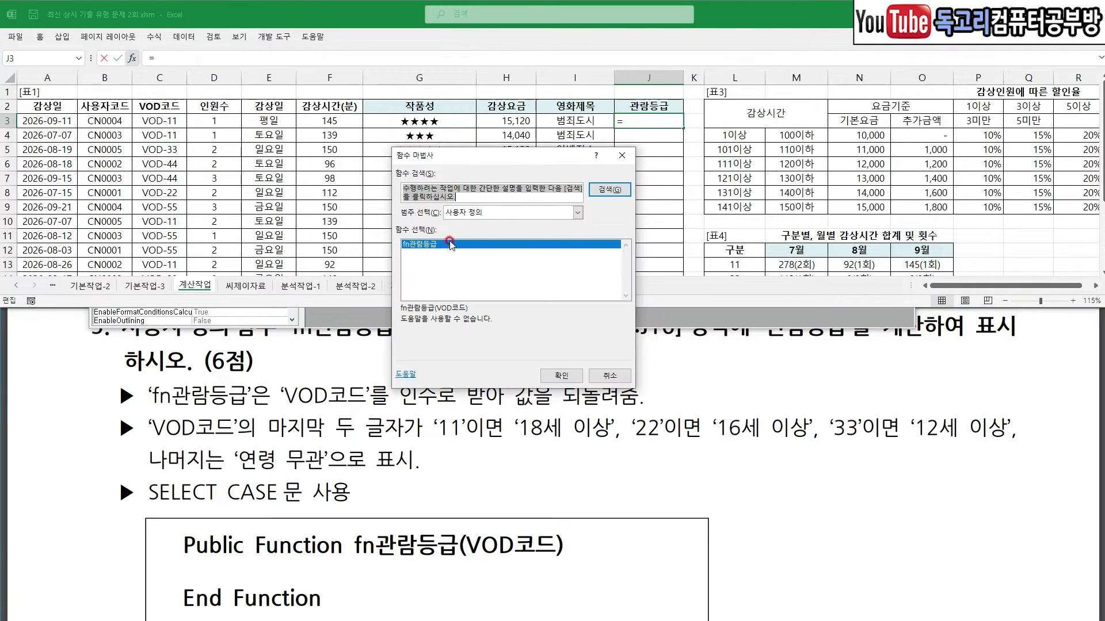
drag(460, 232, 421, 269)
drag(593, 359, 534, 426)
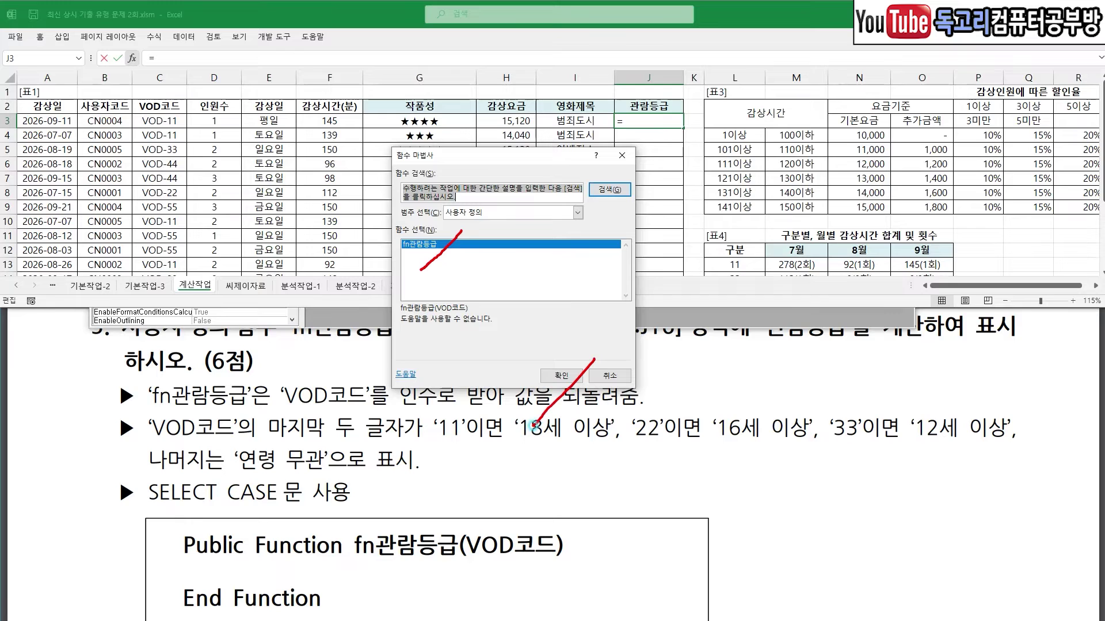
click(561, 376)
drag(388, 131, 268, 113)
click(164, 121)
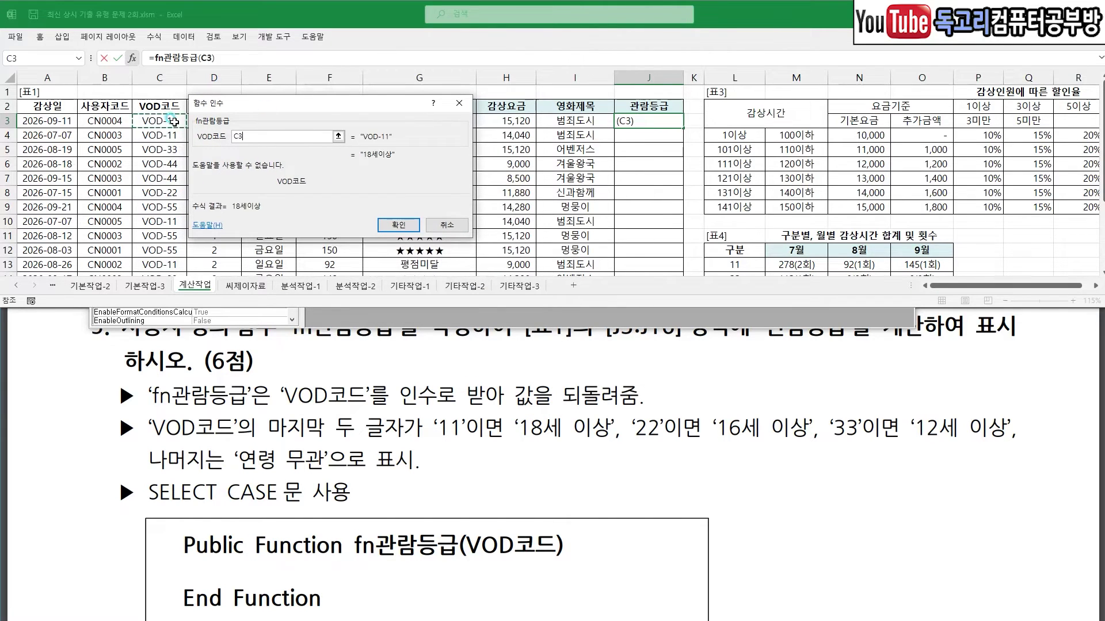
click(399, 223)
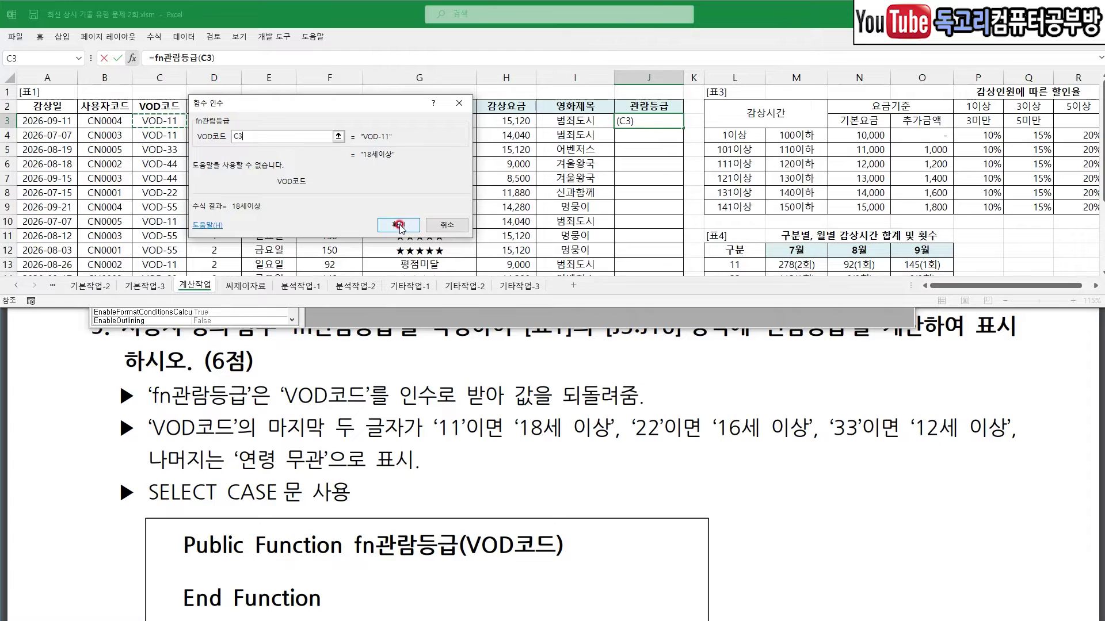
double_click(689, 127)
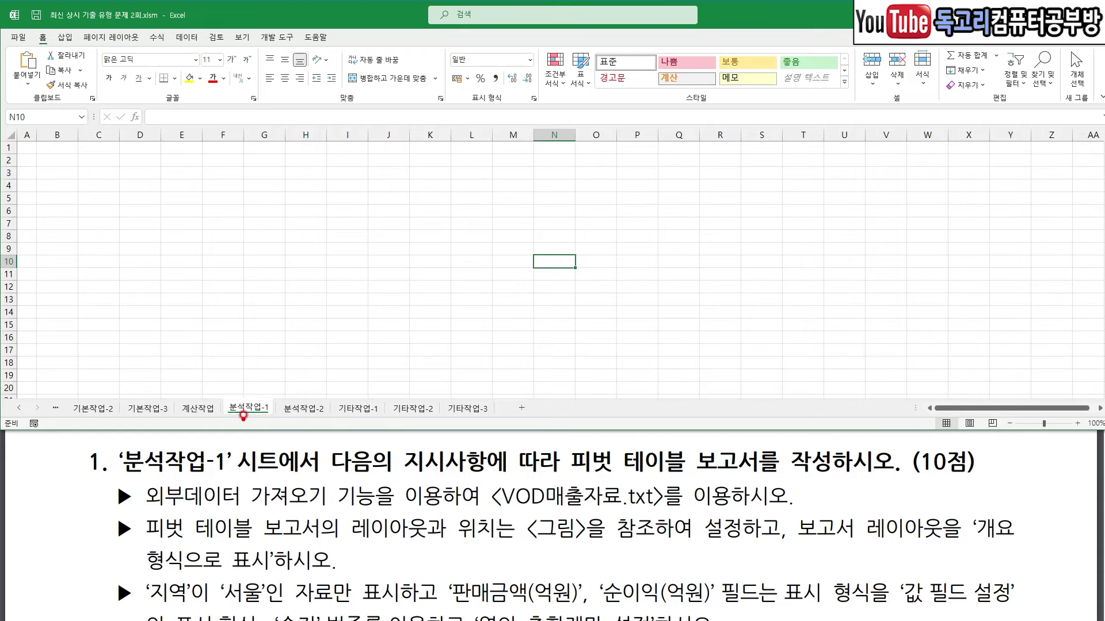
drag(238, 377, 281, 371)
drag(566, 478, 722, 477)
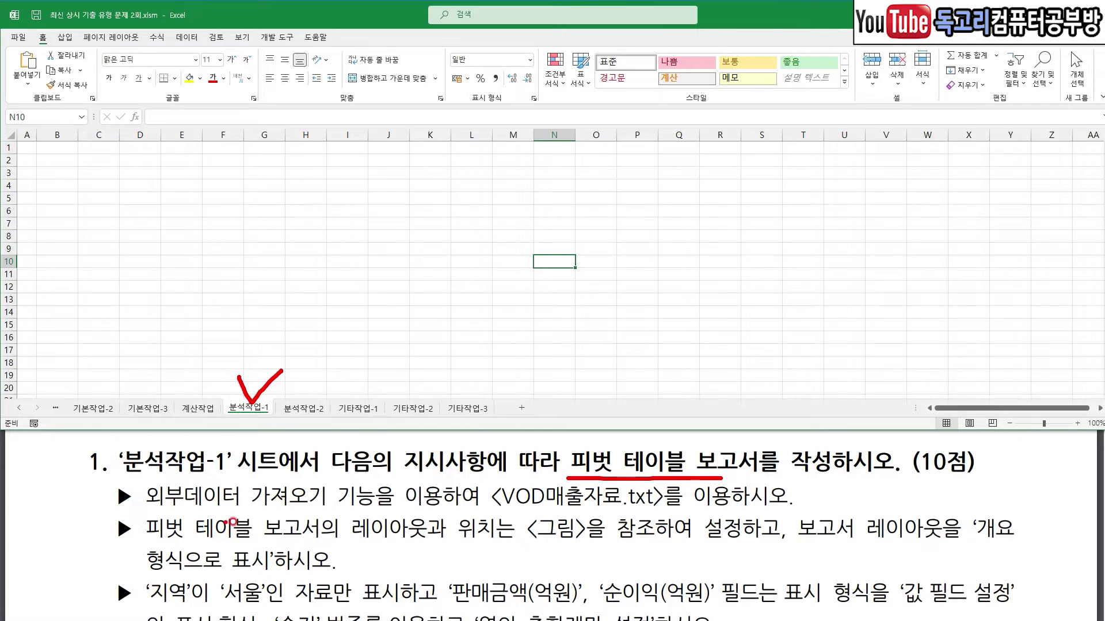
drag(176, 508, 318, 505)
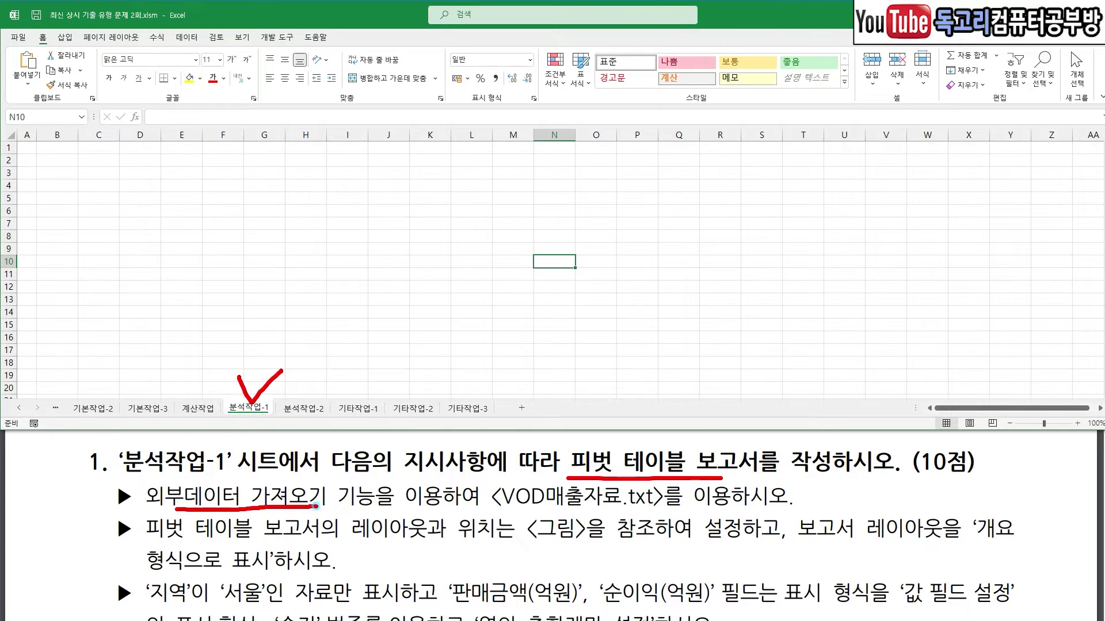
drag(502, 513, 643, 509)
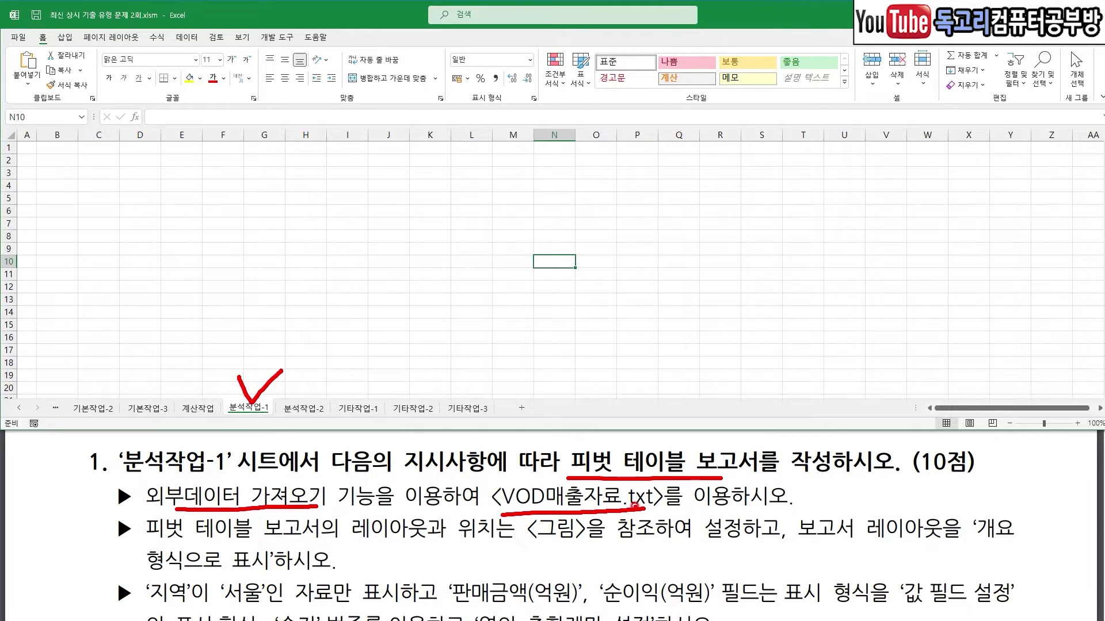
drag(315, 543, 505, 548)
drag(543, 547, 666, 550)
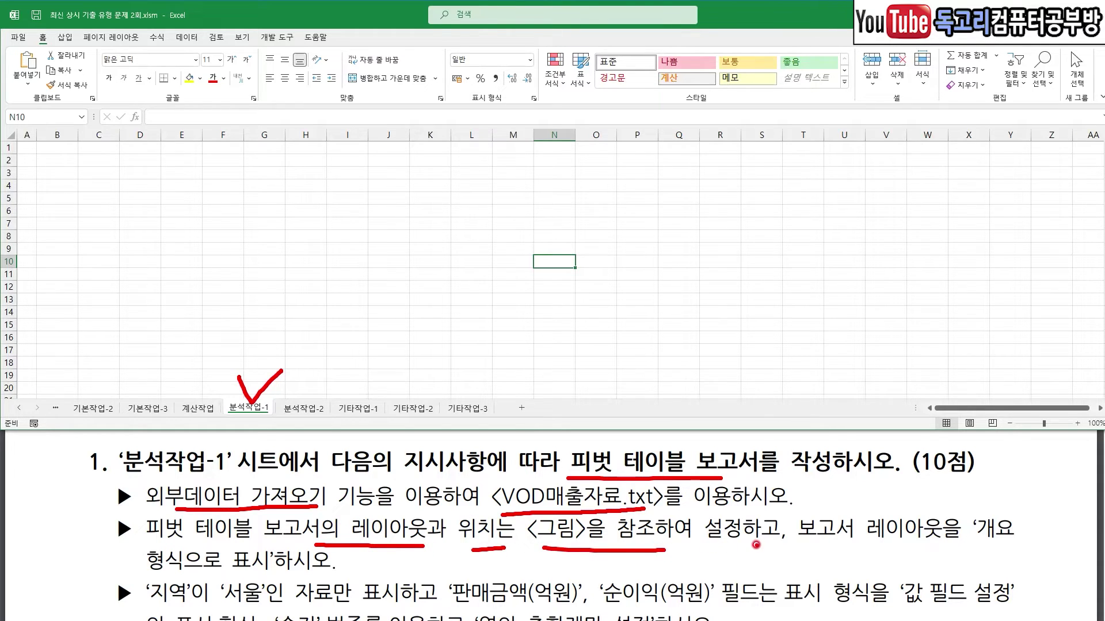
drag(844, 543, 1022, 548)
drag(128, 563, 260, 580)
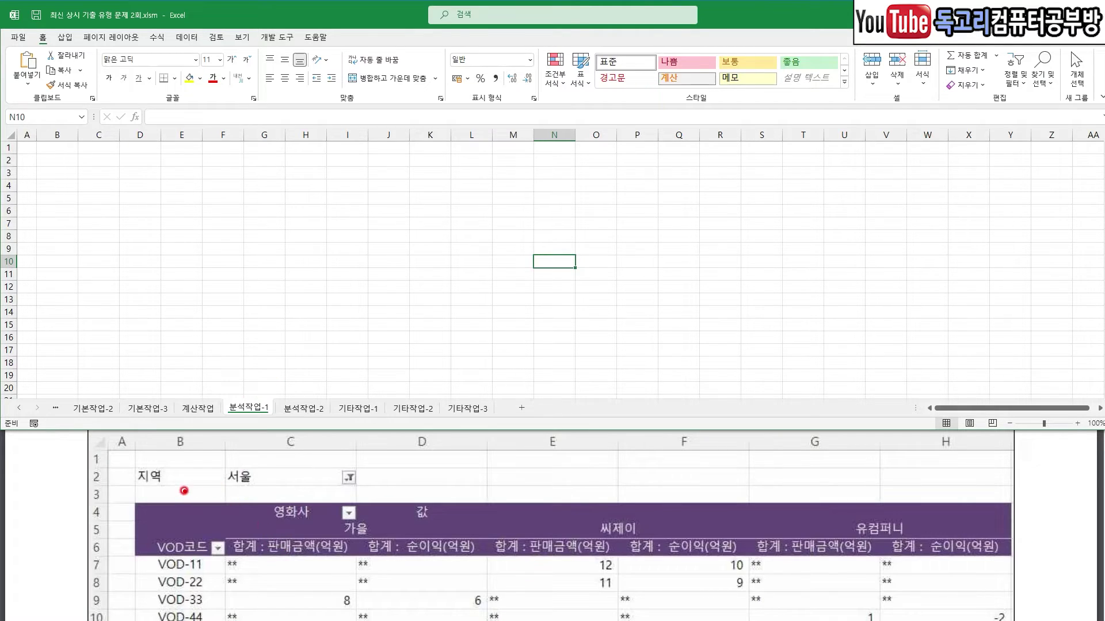
drag(177, 461, 189, 496)
- Start a text/CSV import of the external file VOD매출자료.txt, dismissing the compatibility warning
click(147, 260)
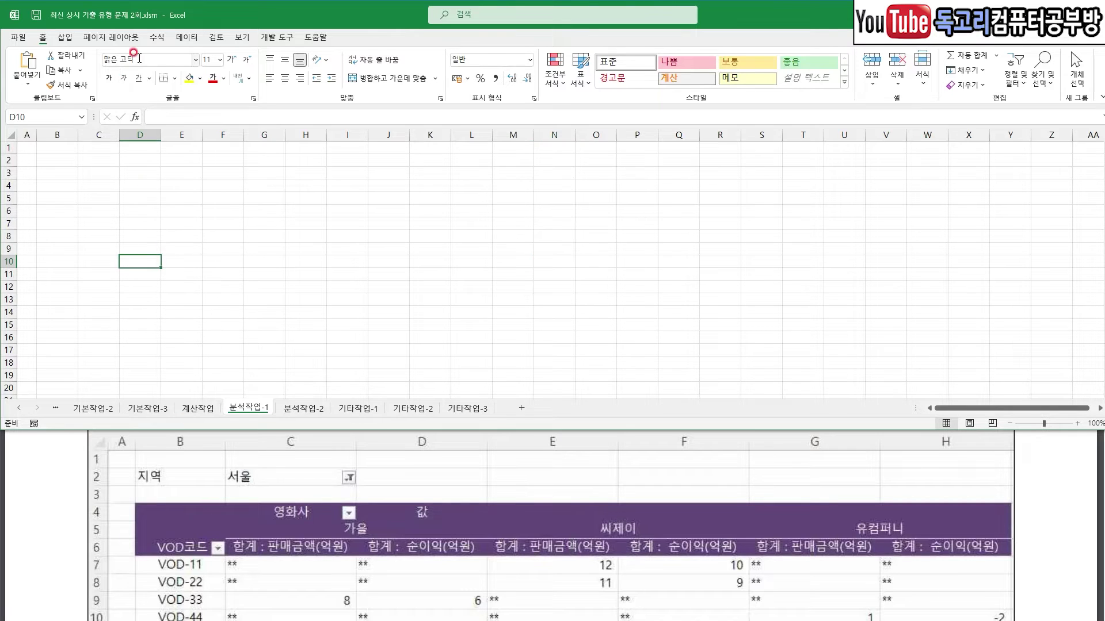
click(185, 37)
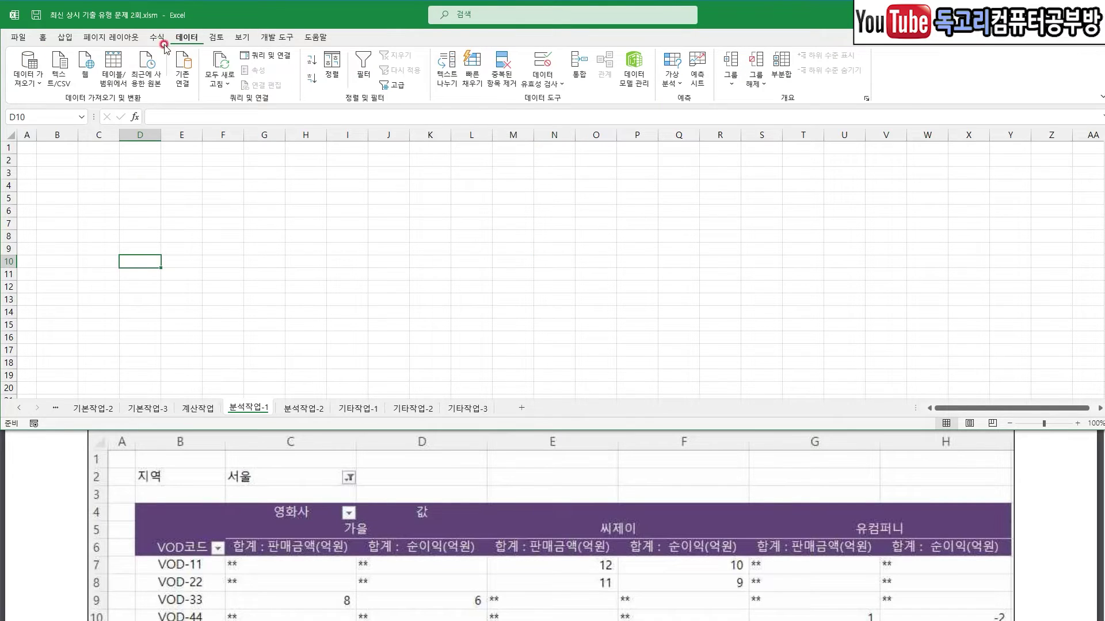
click(67, 69)
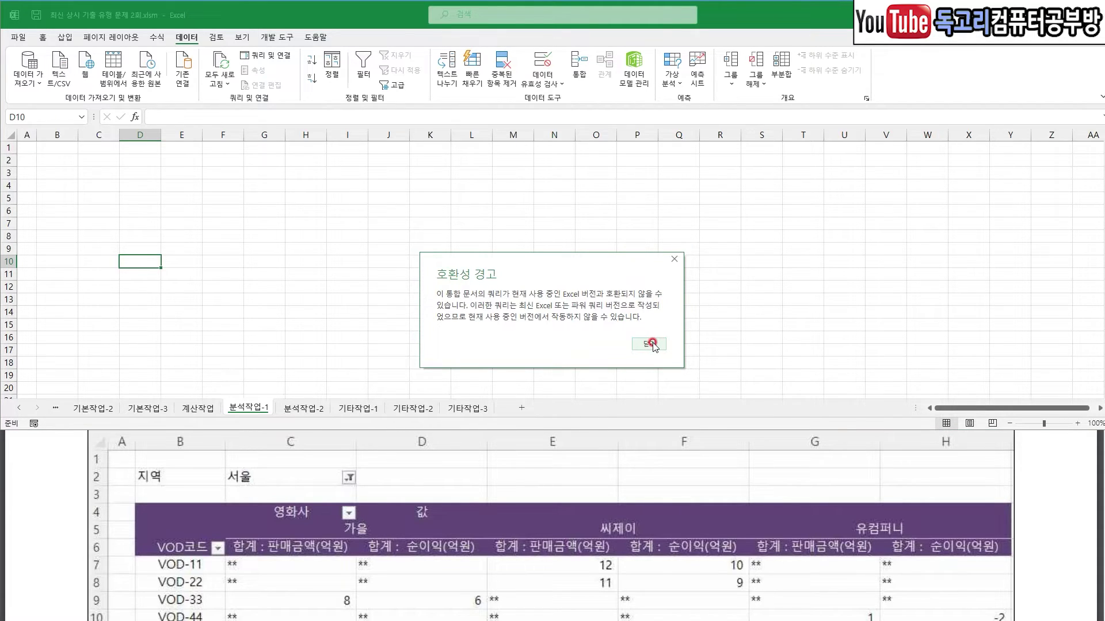
click(651, 344)
click(453, 216)
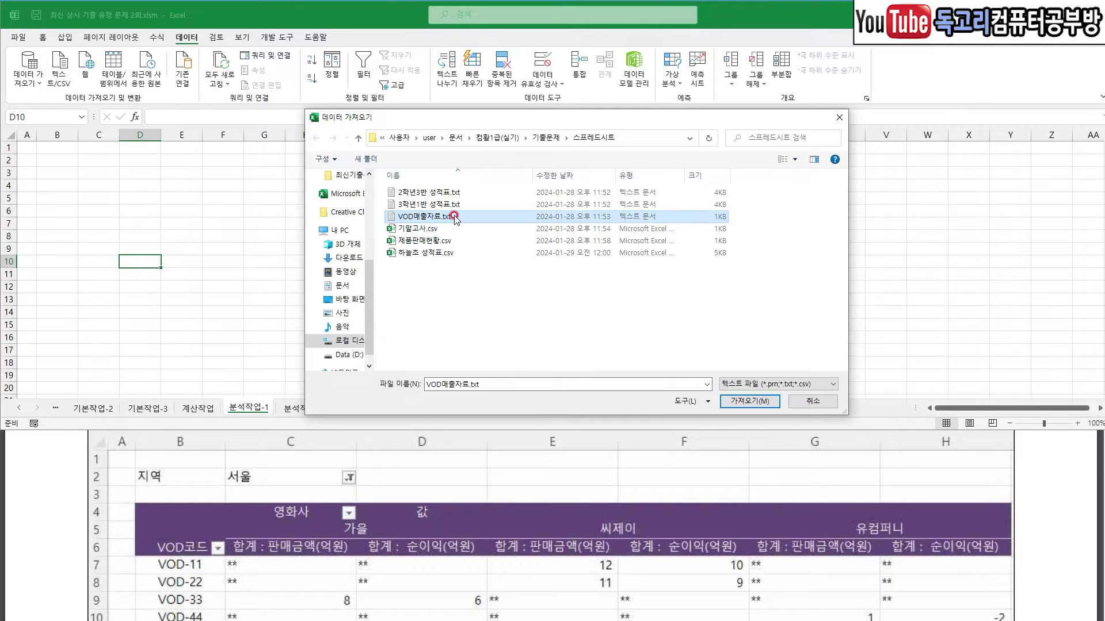
drag(473, 207, 434, 243)
drag(803, 394, 744, 444)
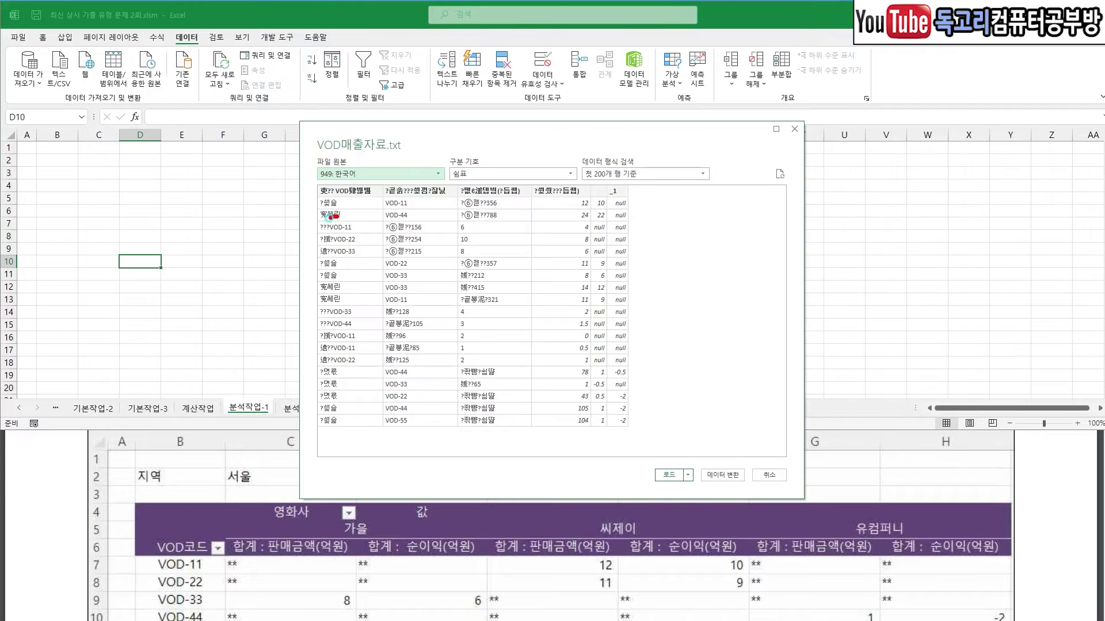
- Set the file origin of the VOD매출자료.txt import to 65001: 유니코드(UTF-8)
drag(337, 217, 311, 432)
mouse_move(454, 191)
mouse_down()
mouse_move(417, 176)
mouse_move(452, 187)
mouse_move(424, 202)
mouse_up()
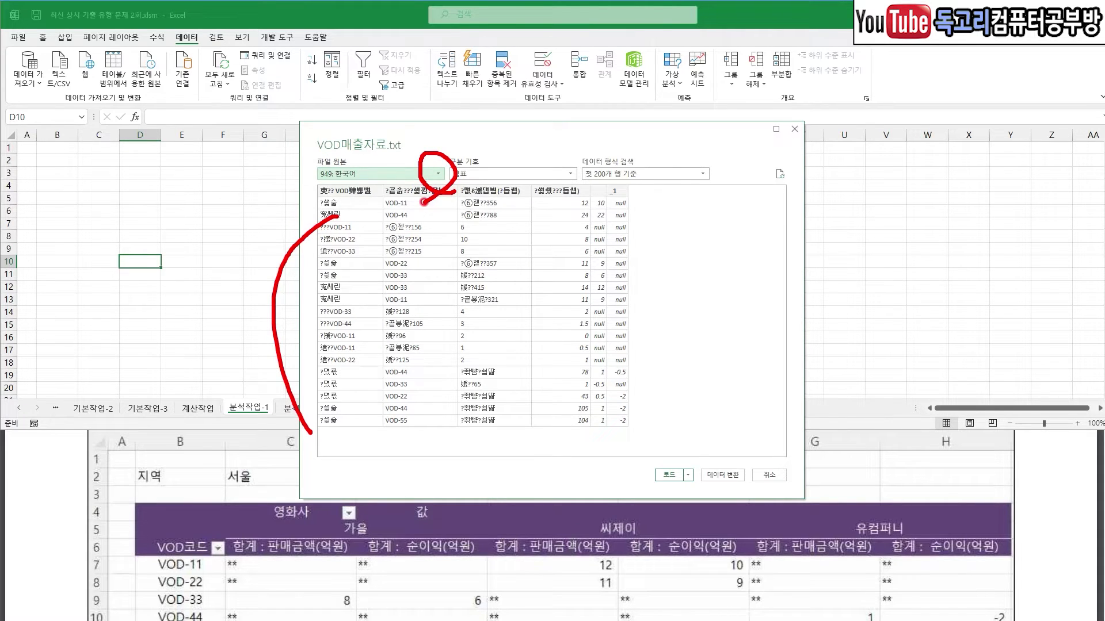
click(437, 173)
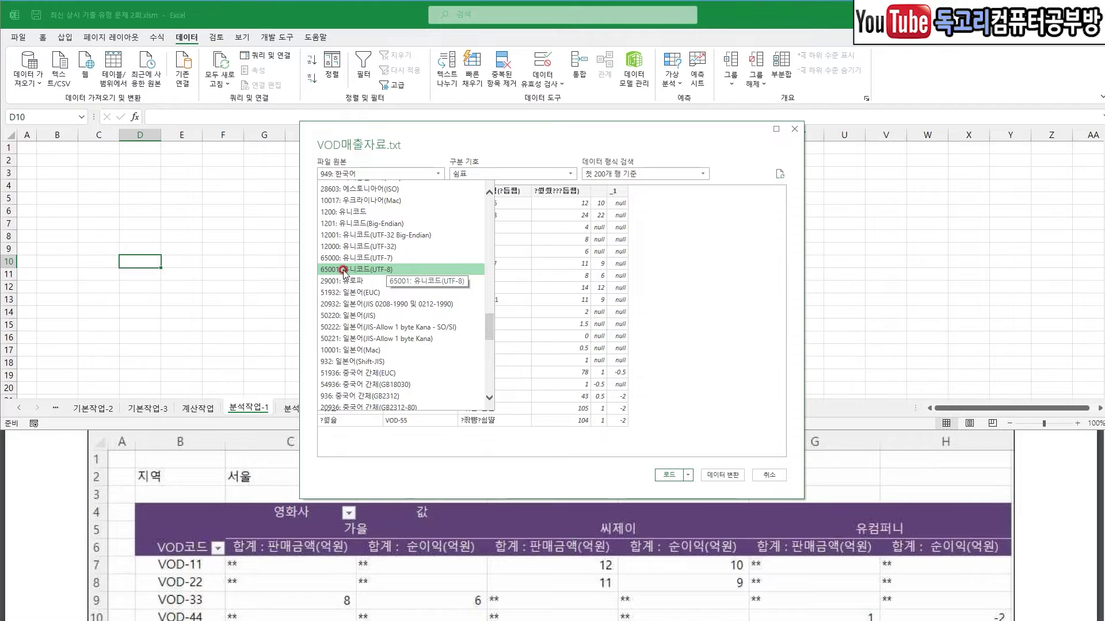
click(416, 271)
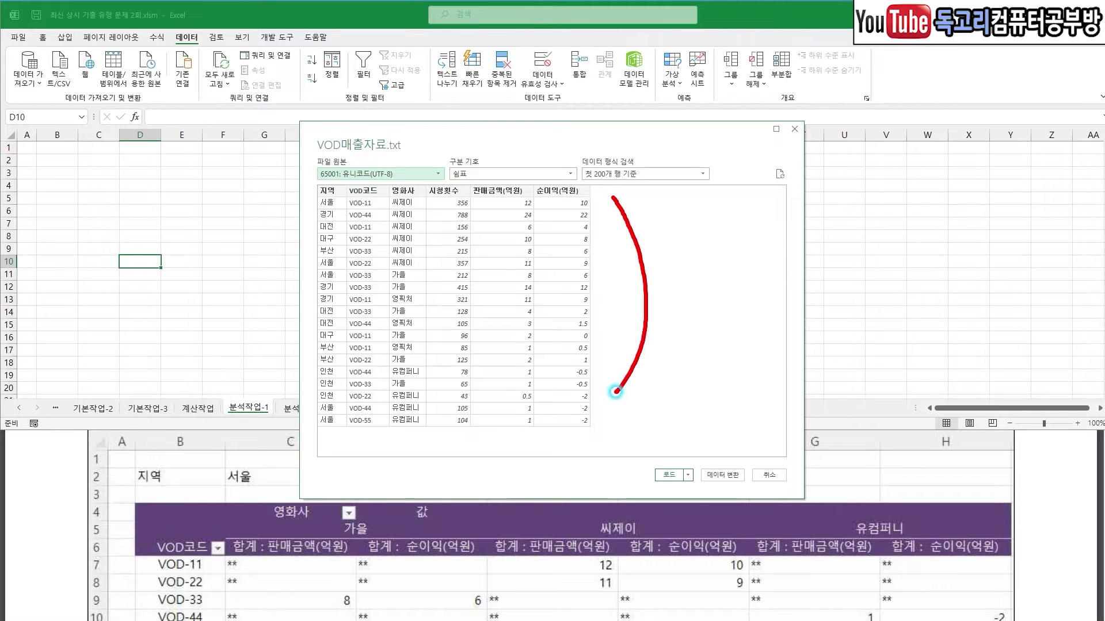
- Load the imported data as a PivotTable report into the existing worksheet 분석작업-1 at cell B4
click(688, 475)
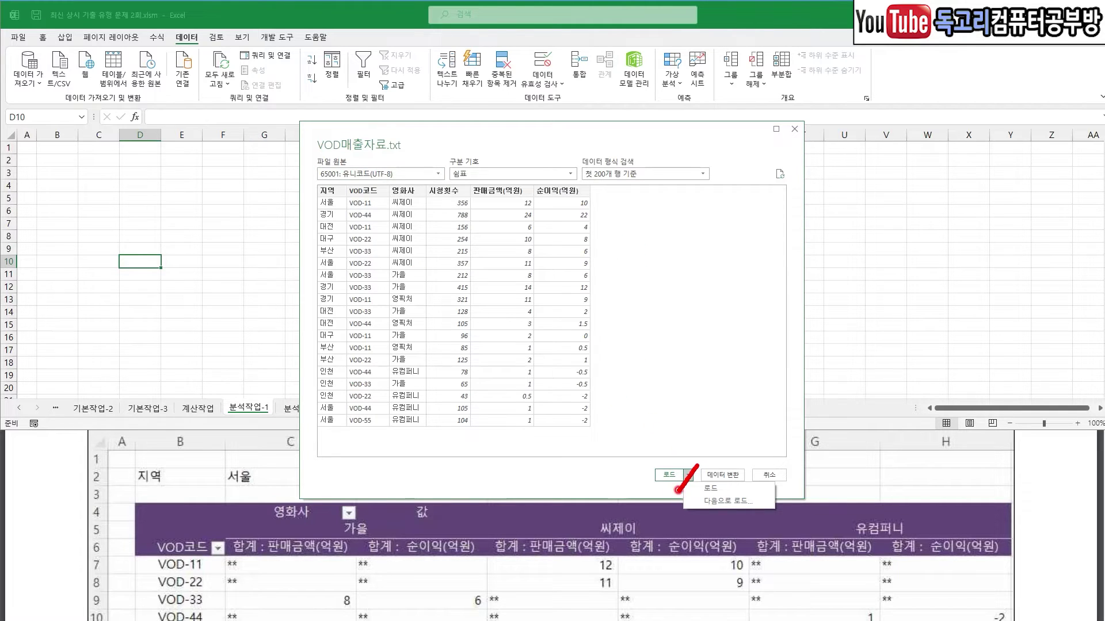
drag(747, 481, 746, 527)
click(725, 501)
click(545, 205)
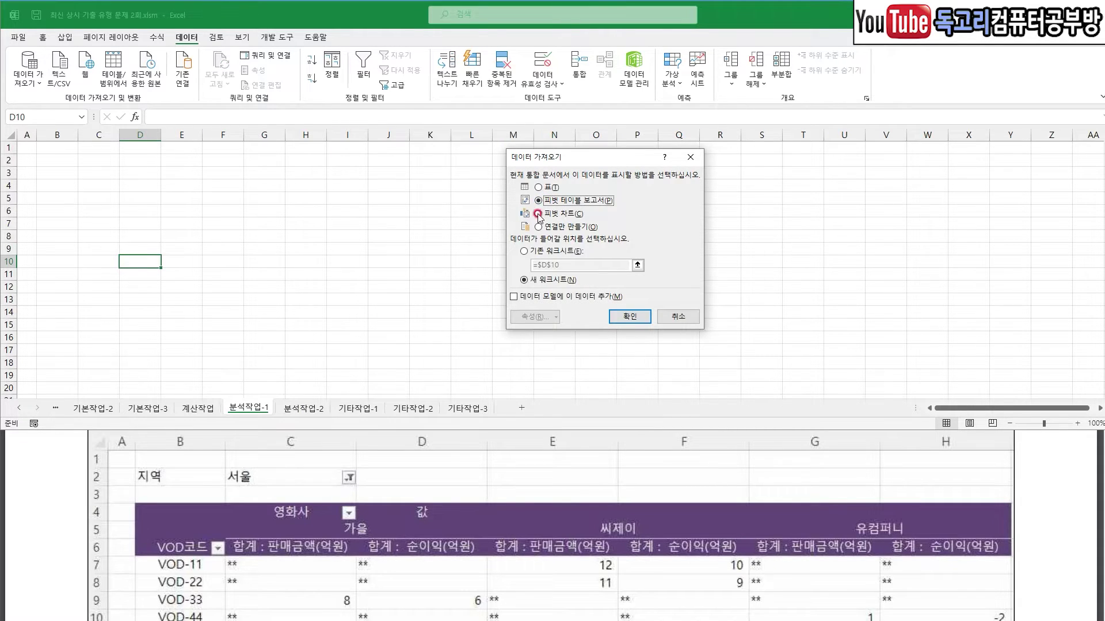
mouse_move(144, 488)
mouse_down()
mouse_move(157, 517)
mouse_move(192, 481)
mouse_up()
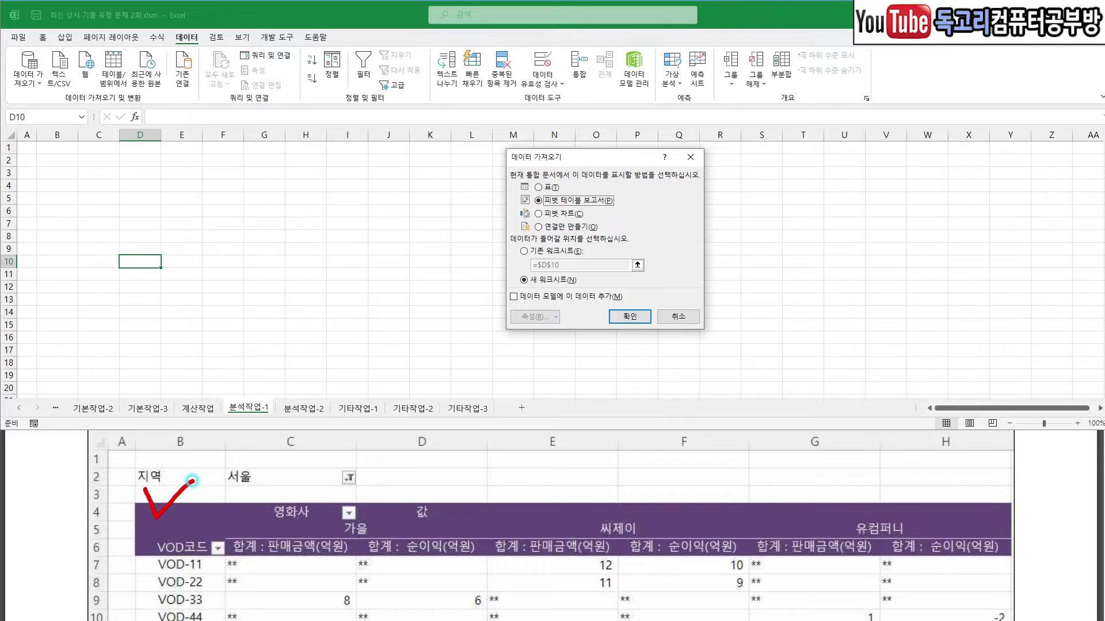
mouse_move(550, 248)
mouse_down()
mouse_move(519, 264)
mouse_move(530, 251)
mouse_move(529, 262)
mouse_up()
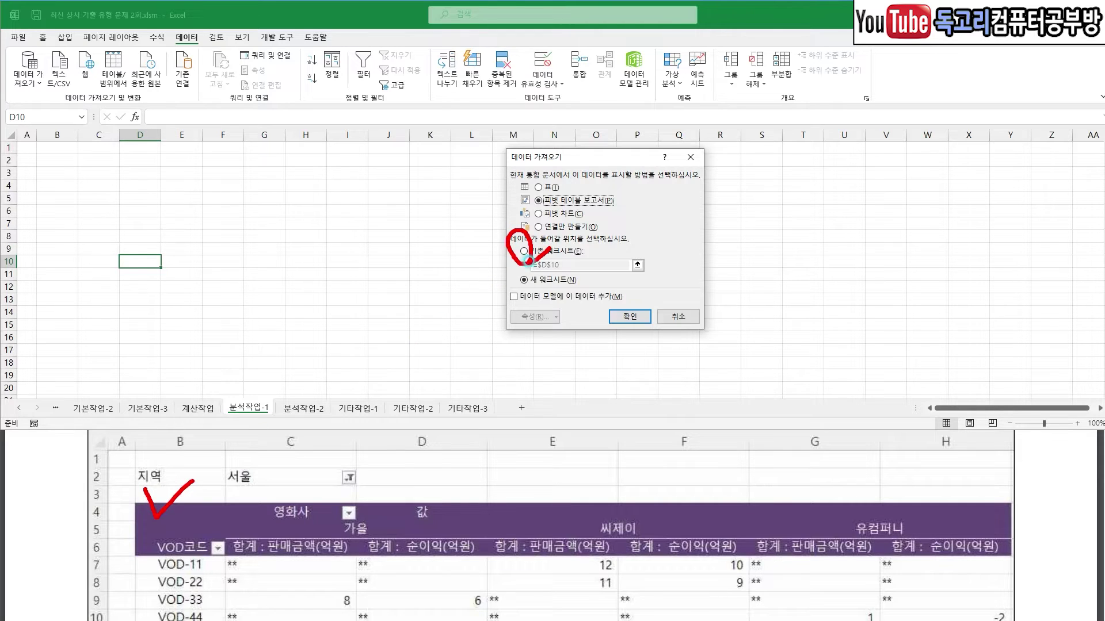
mouse_move(56, 168)
mouse_down()
mouse_move(53, 187)
mouse_move(78, 167)
mouse_up()
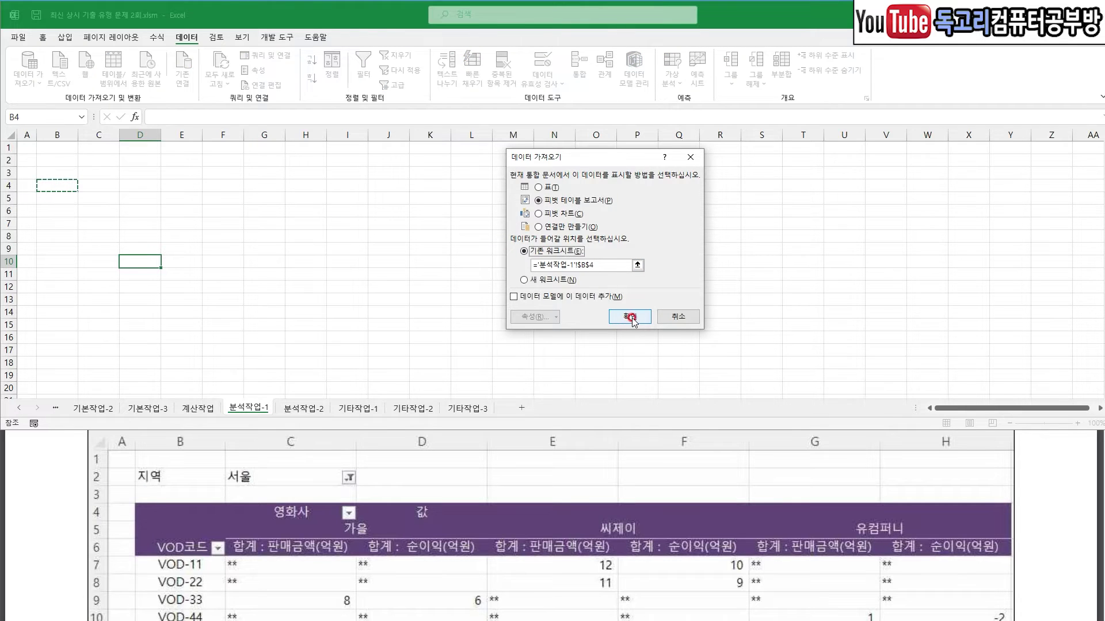
click(631, 317)
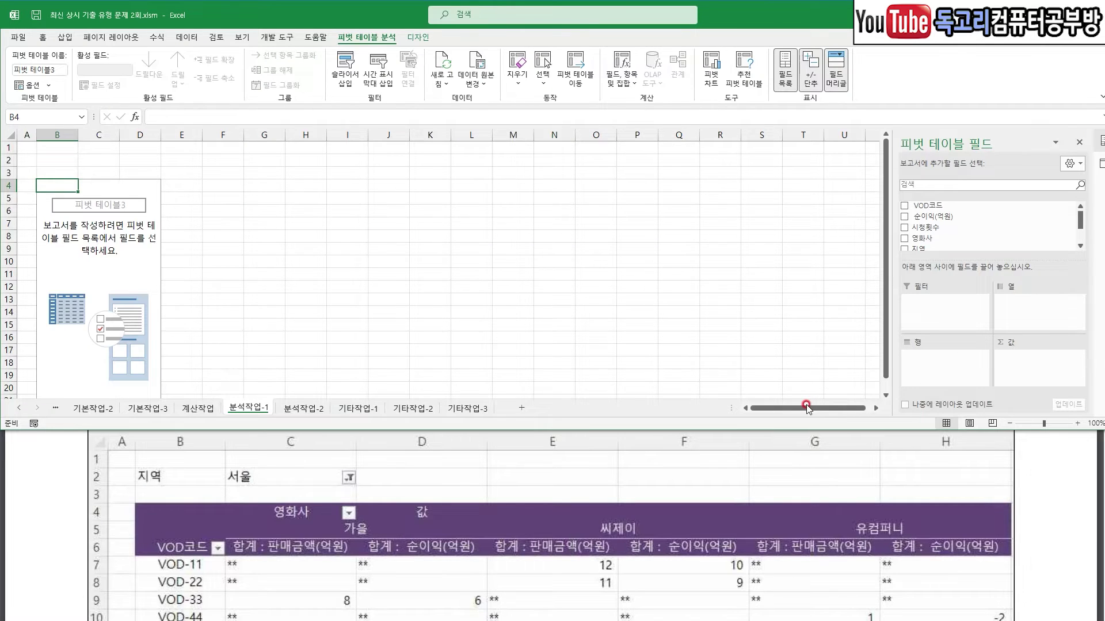
mouse_move(561, 557)
mouse_down()
mouse_move(196, 604)
mouse_move(386, 407)
mouse_move(566, 546)
mouse_up()
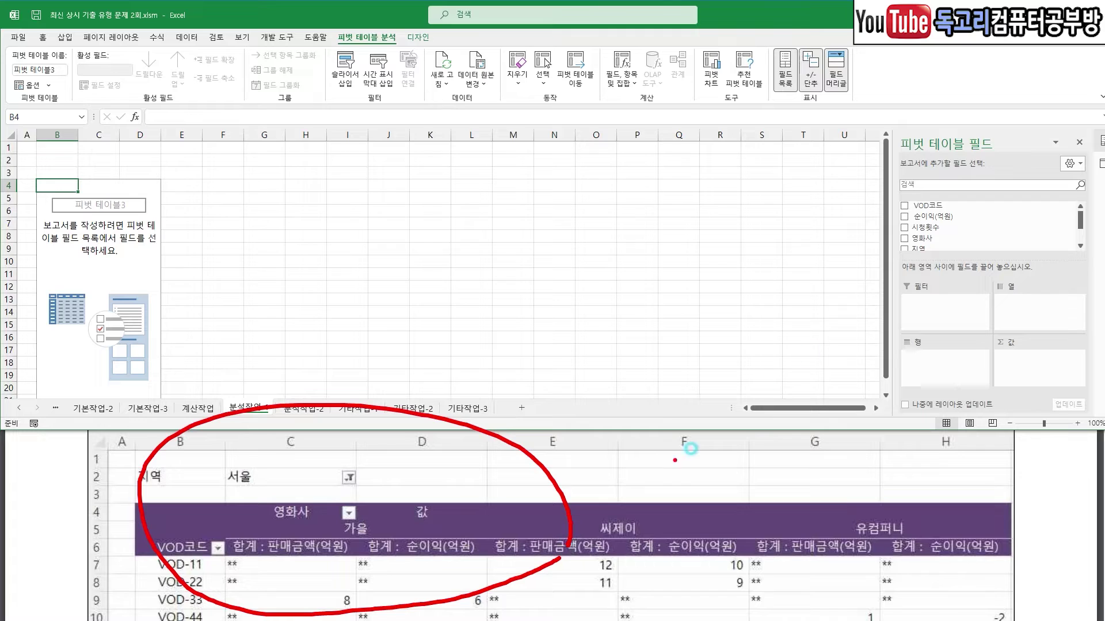
drag(912, 229, 926, 298)
drag(998, 270, 1014, 303)
drag(965, 335, 965, 359)
drag(1027, 339, 1040, 369)
key(Escape)
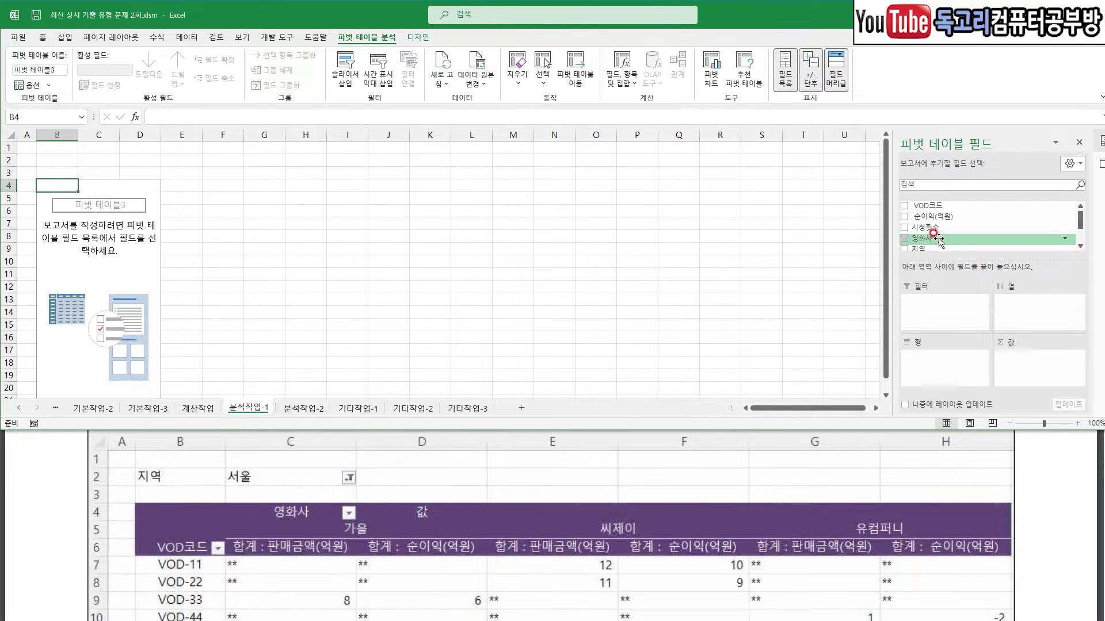
- Lay out the pivot table with 지역 as filter, VOD코드 as rows, 영화사 as columns, and 판매금액(억원) and 순이익(억원) as values
drag(936, 250, 947, 302)
drag(946, 209, 935, 366)
drag(948, 240, 1007, 311)
scroll(961, 224, down, 1)
drag(963, 231, 1030, 363)
drag(933, 207, 1033, 375)
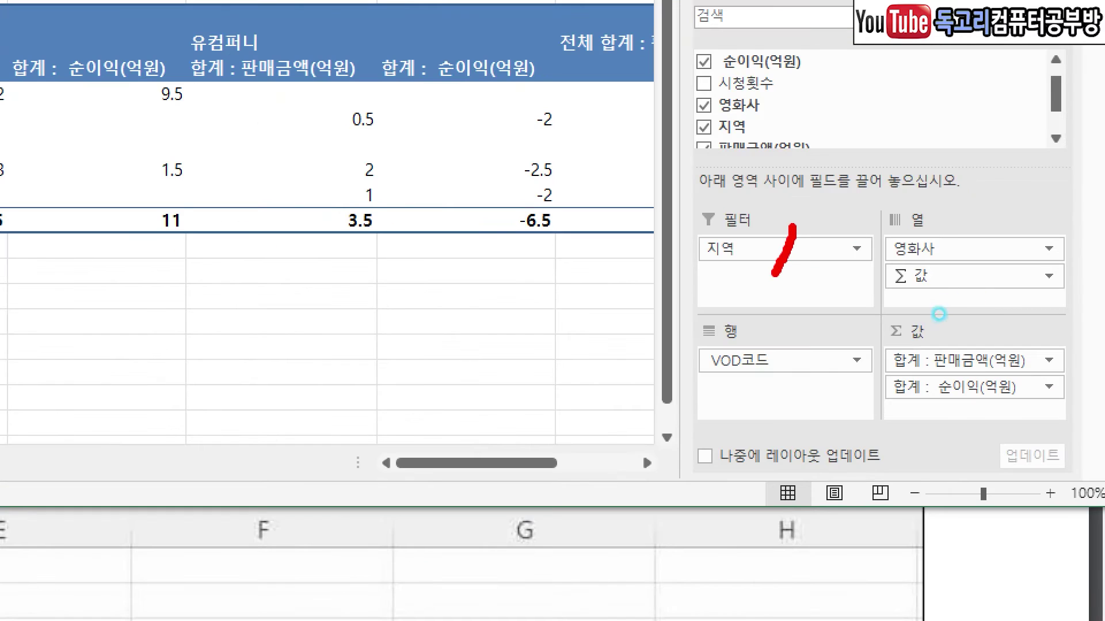
drag(1052, 225, 1018, 289)
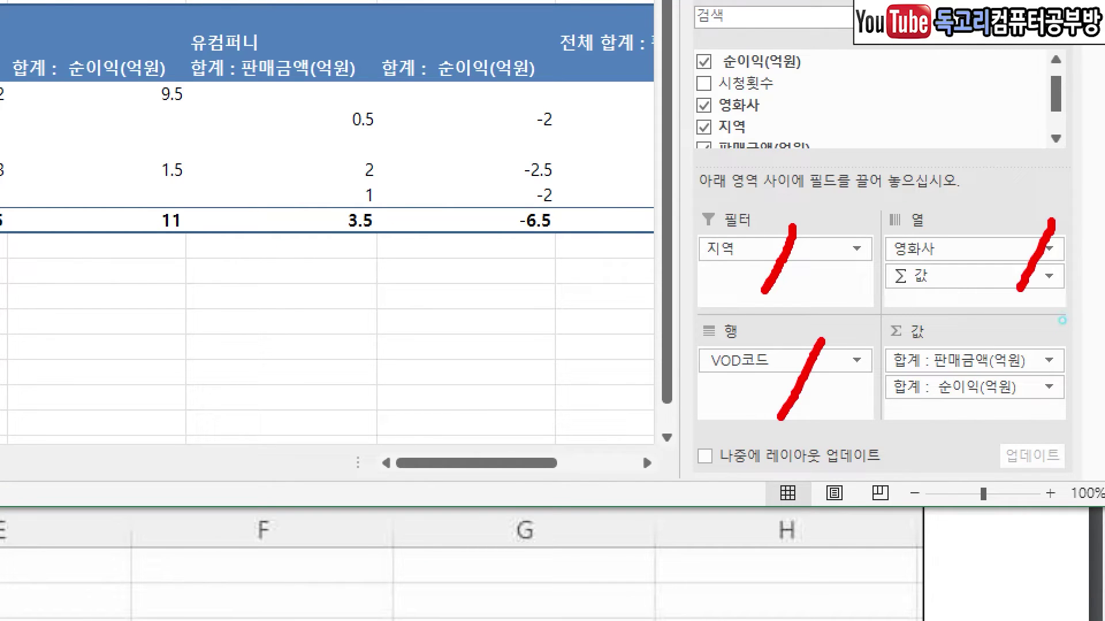
drag(1051, 344, 1014, 449)
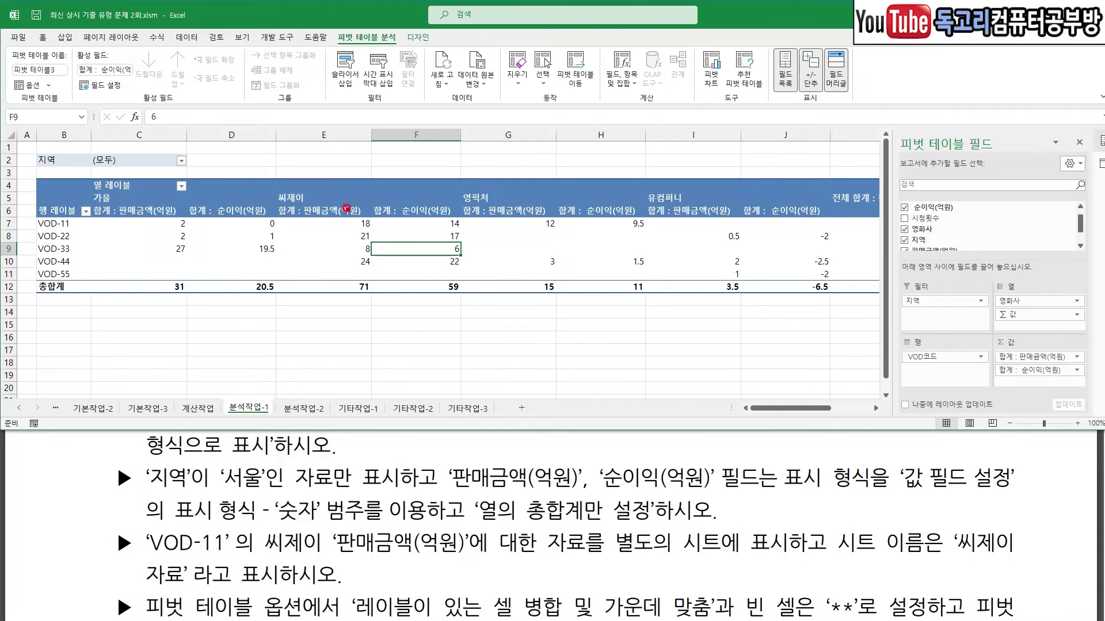
mouse_move(340, 199)
mouse_down()
mouse_move(367, 253)
mouse_move(405, 203)
mouse_up()
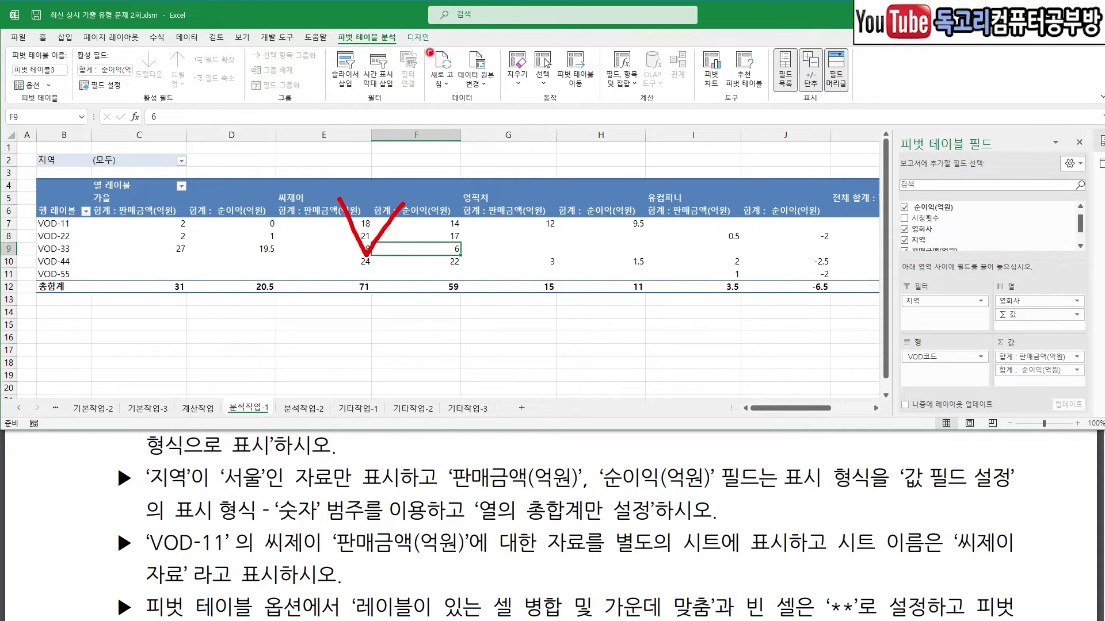
mouse_move(439, 41)
mouse_down()
mouse_move(409, 20)
mouse_move(443, 46)
mouse_up()
- Change the pivot table's report layout to outline form (개요 형식으로 표시)
click(419, 37)
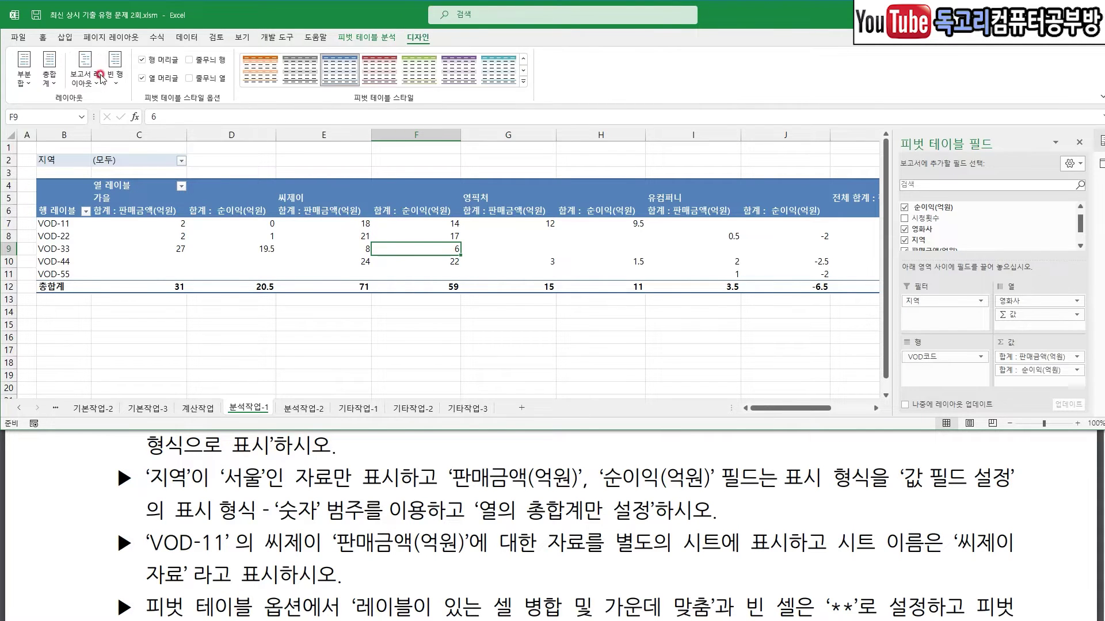
click(97, 77)
drag(112, 64, 82, 114)
drag(172, 114, 155, 151)
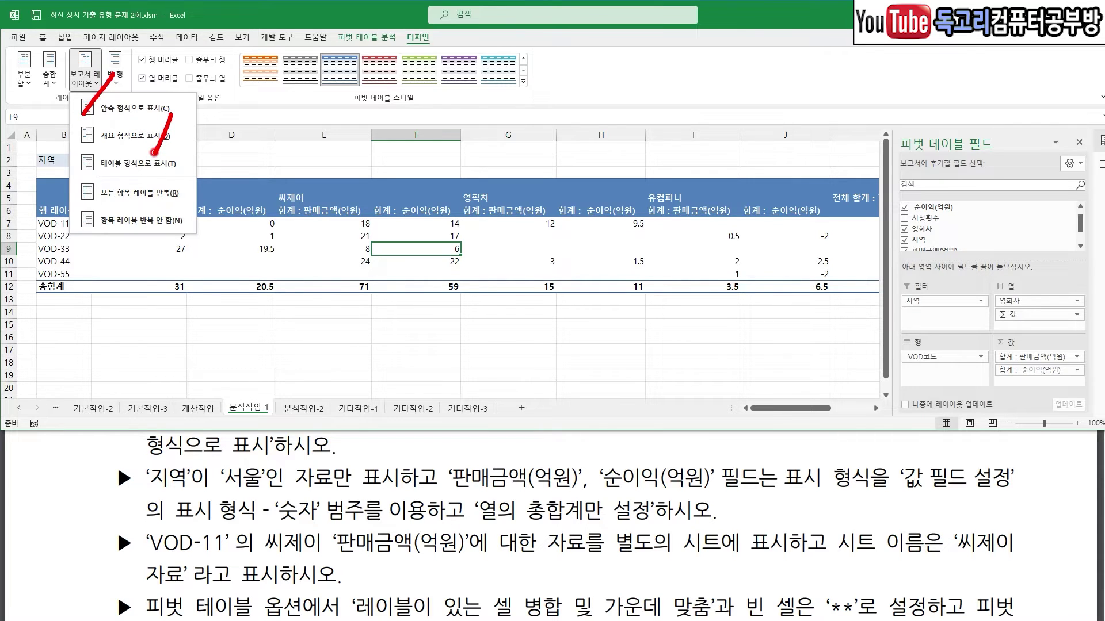
click(138, 163)
- Filter the pivot table's 지역 report filter to show only 서울
drag(154, 491, 338, 496)
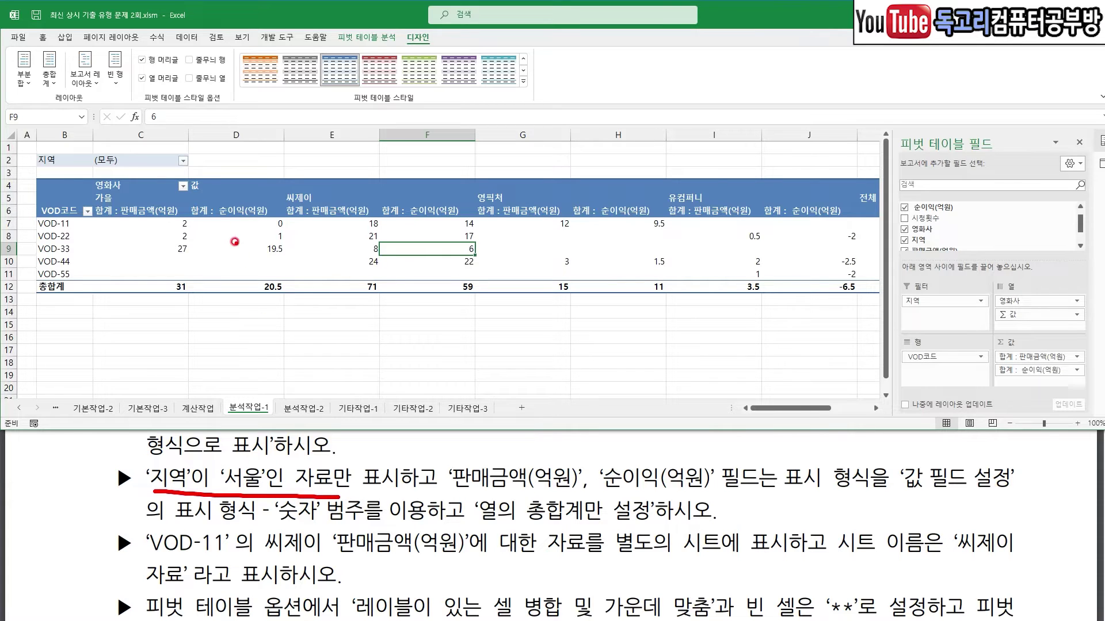
mouse_move(176, 186)
mouse_down()
mouse_move(217, 161)
mouse_move(184, 185)
mouse_up()
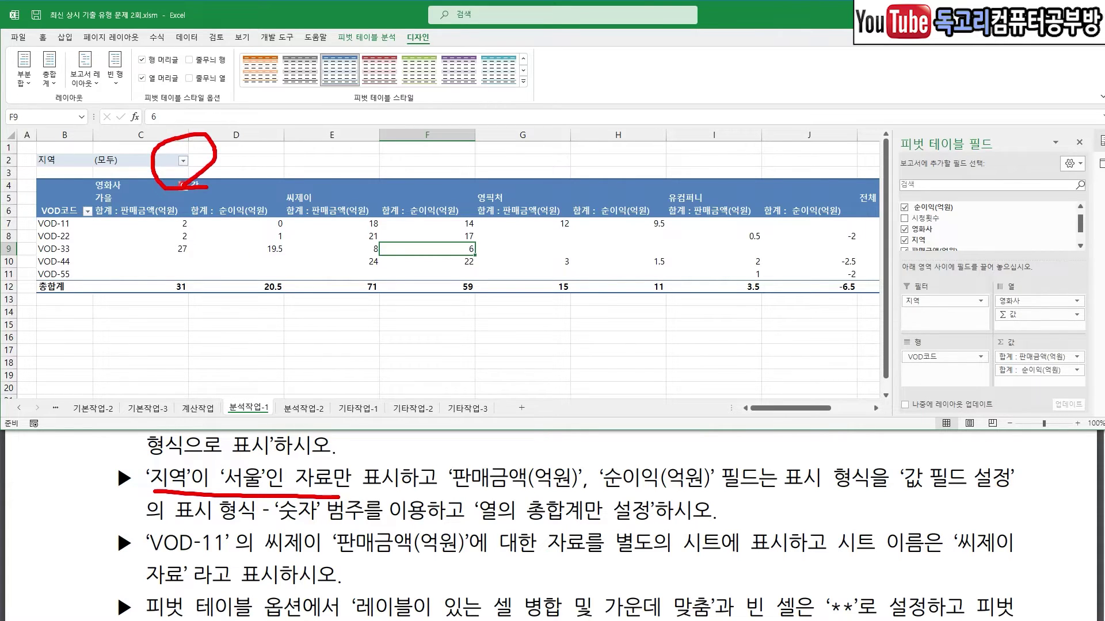
click(183, 160)
click(73, 239)
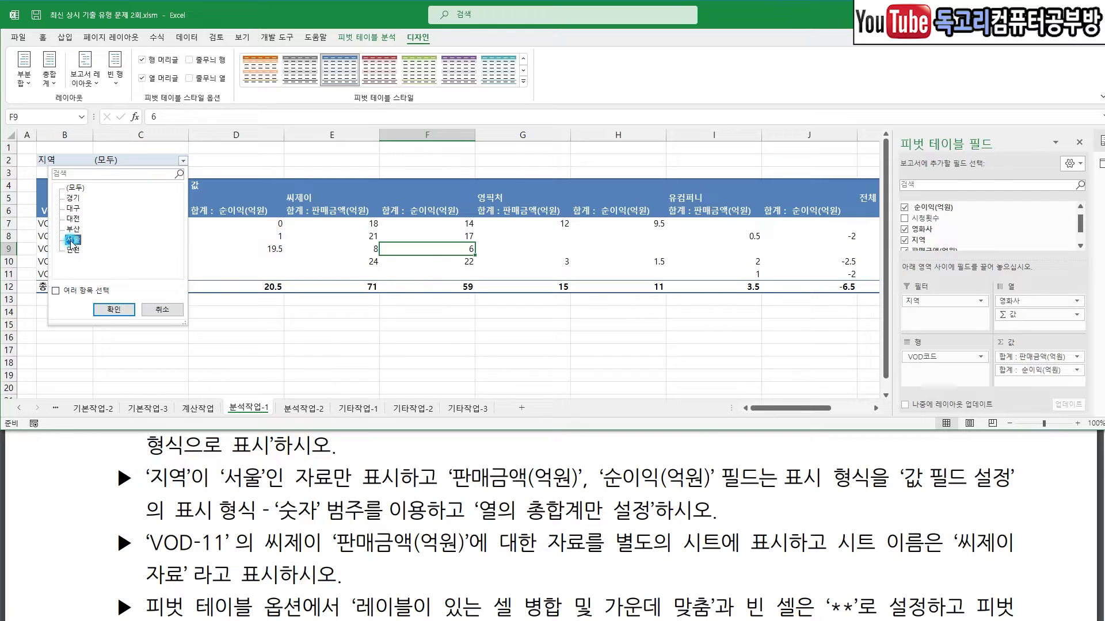
click(115, 311)
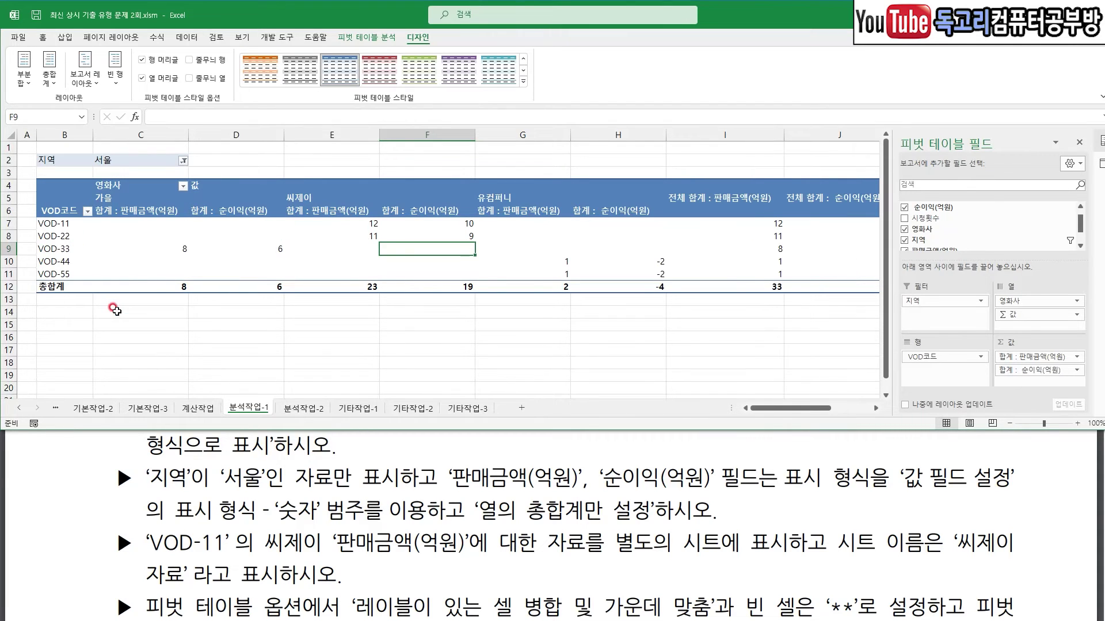
drag(473, 490, 679, 495)
drag(780, 499, 991, 502)
drag(279, 519, 347, 523)
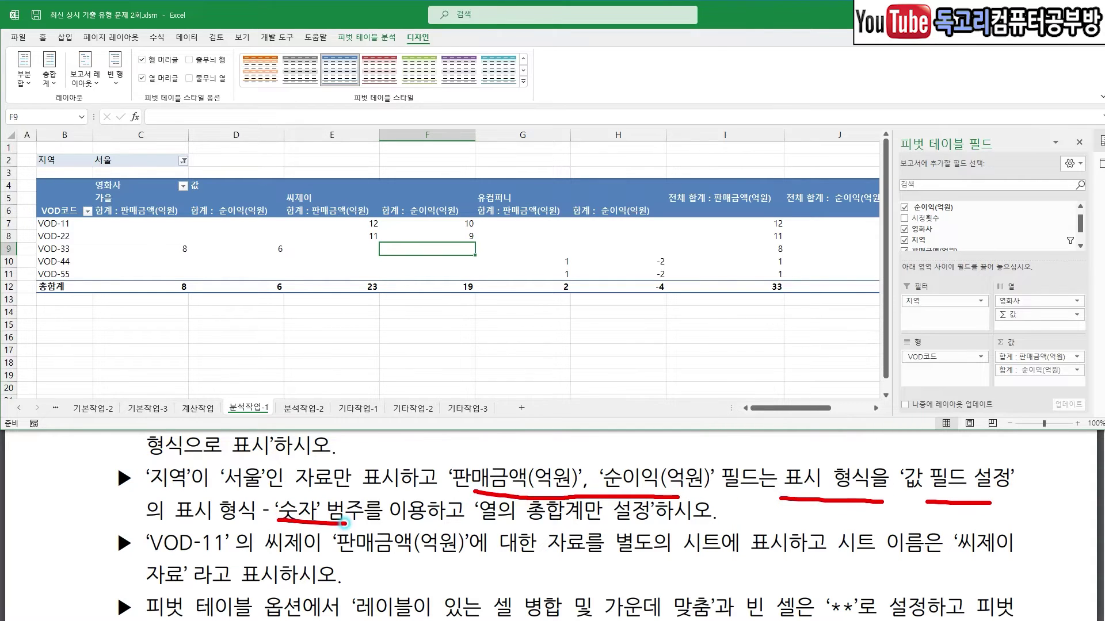
drag(488, 520, 656, 530)
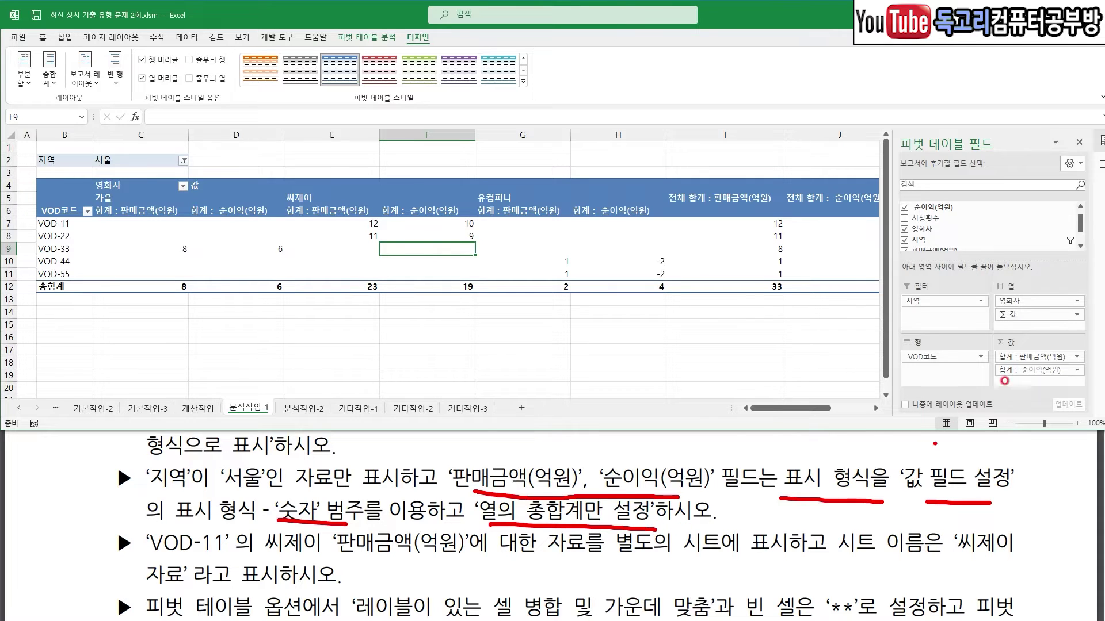
key(Escape)
- Set the number format of the 판매금액(억원) value field to the 숫자 category through its value field settings
click(1078, 357)
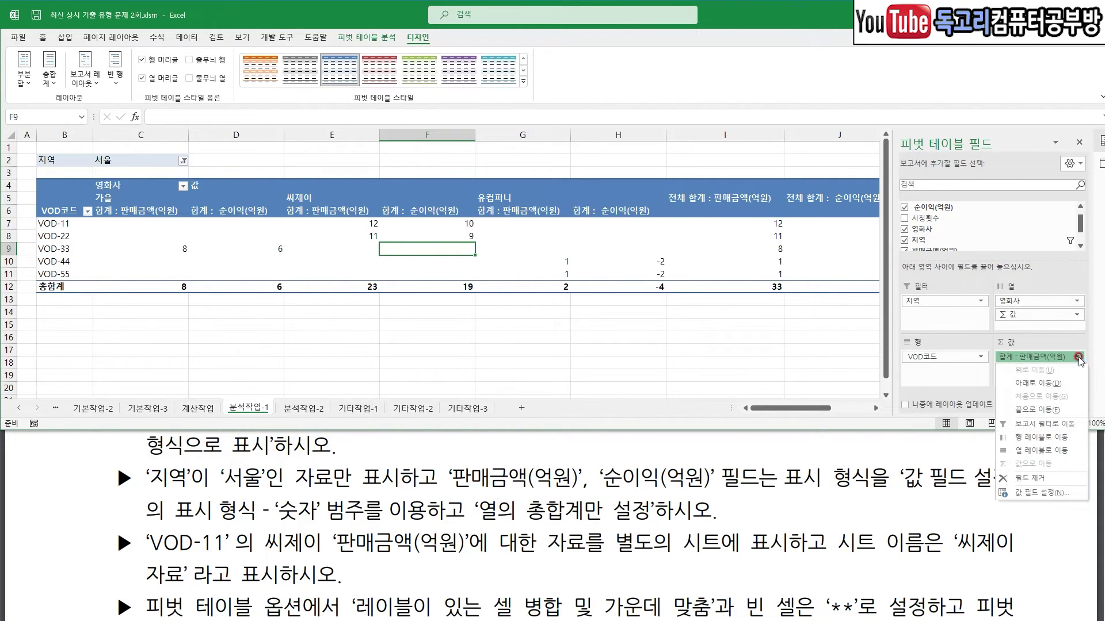
click(1055, 494)
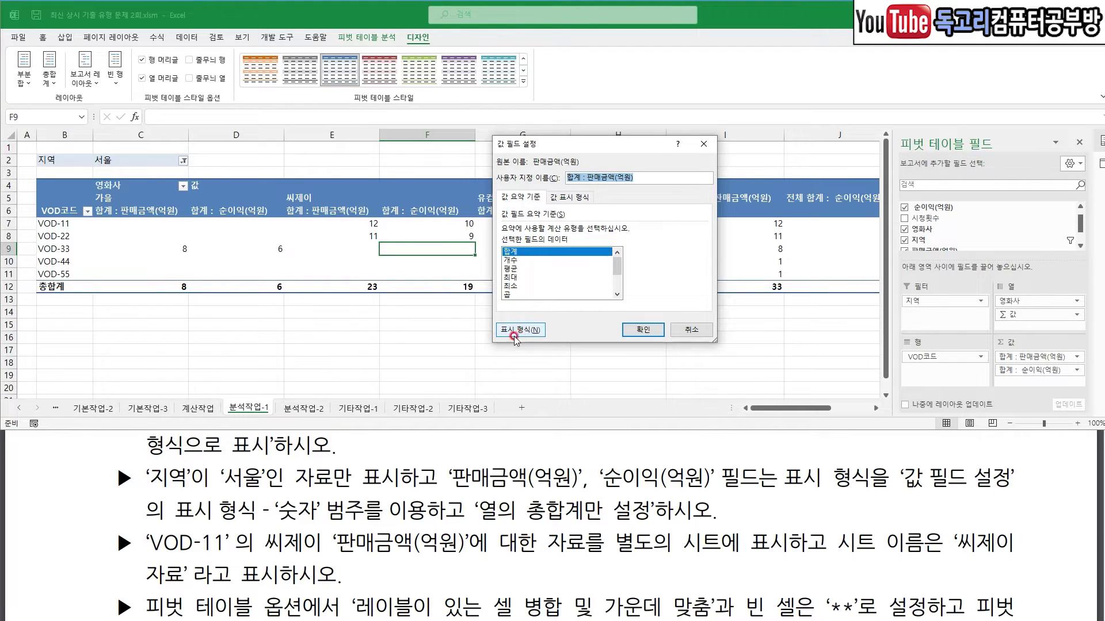
click(527, 330)
click(466, 146)
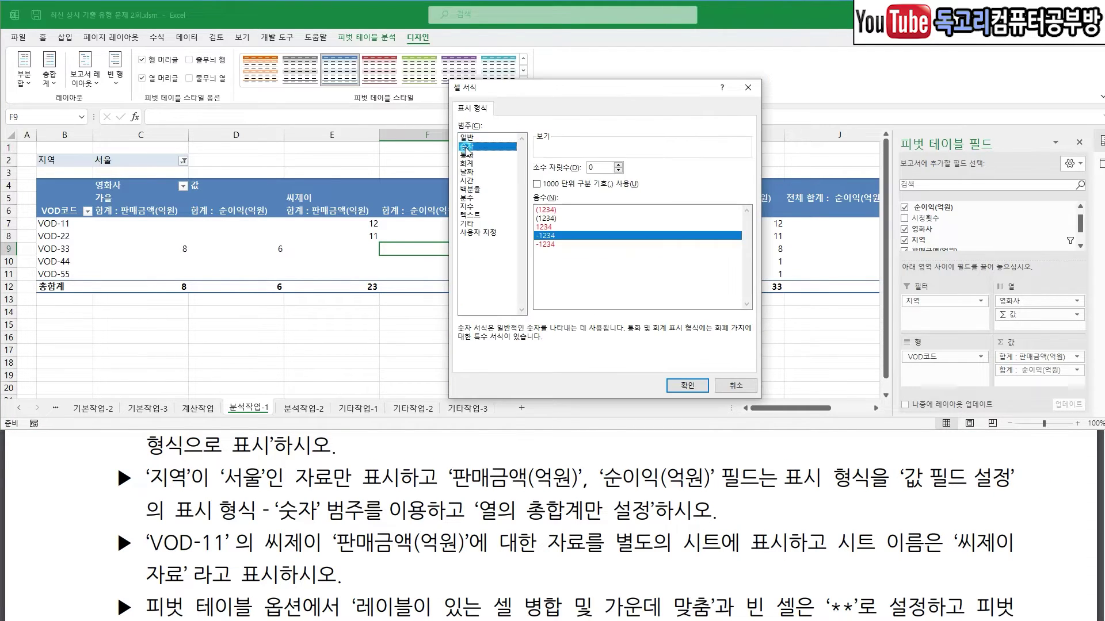
click(682, 385)
click(650, 331)
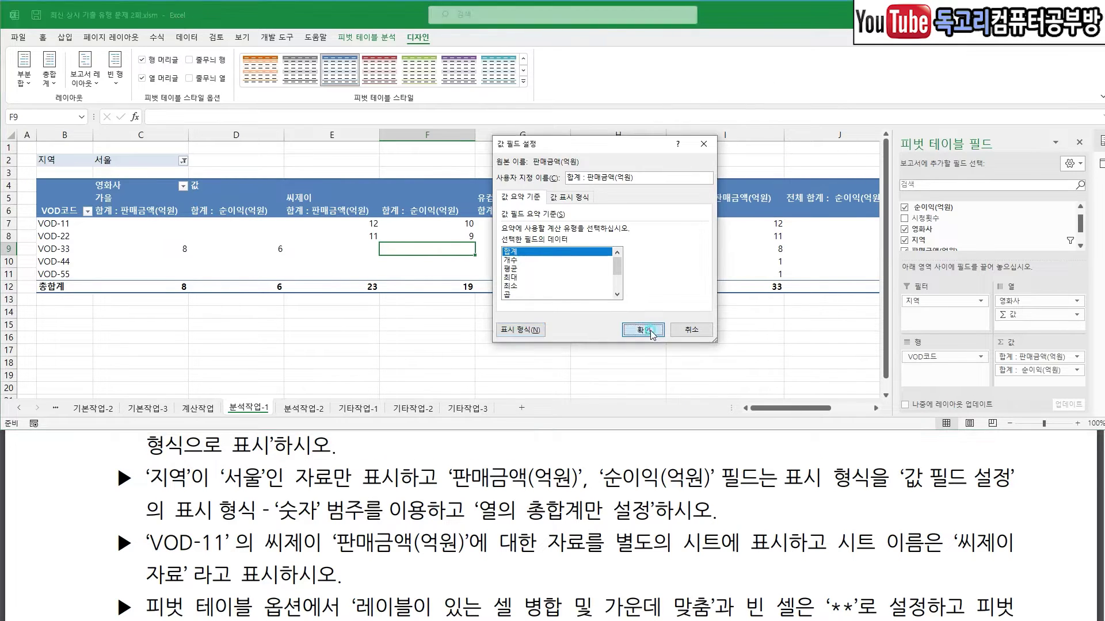
- Set the number format of the 순이익(억원) value field to the 숫자 category through its value field settings
click(1076, 372)
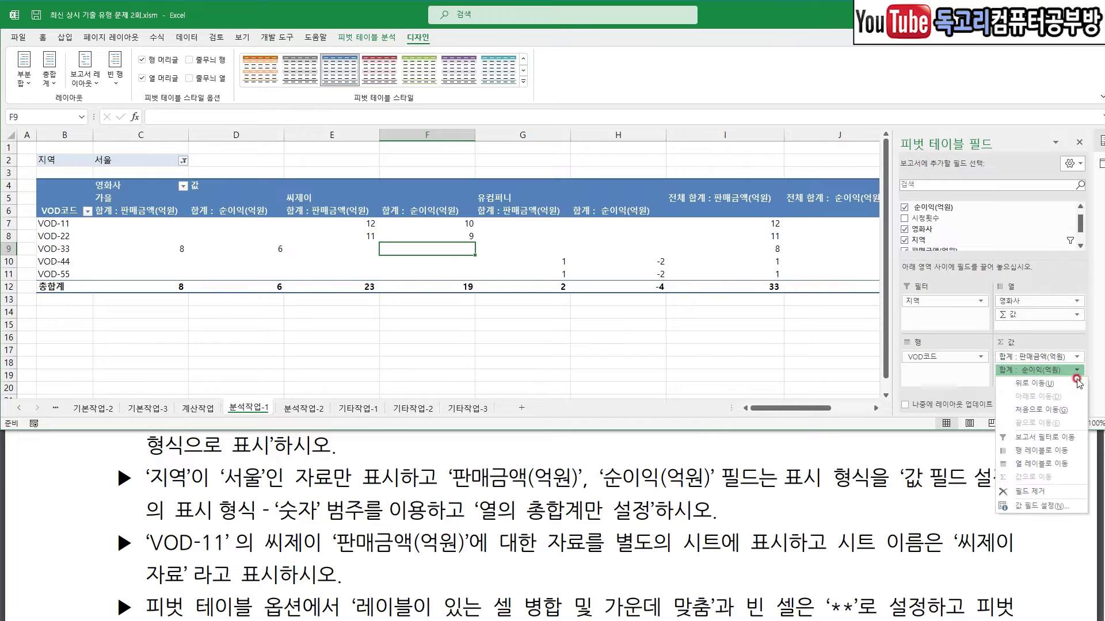
click(1045, 507)
click(518, 331)
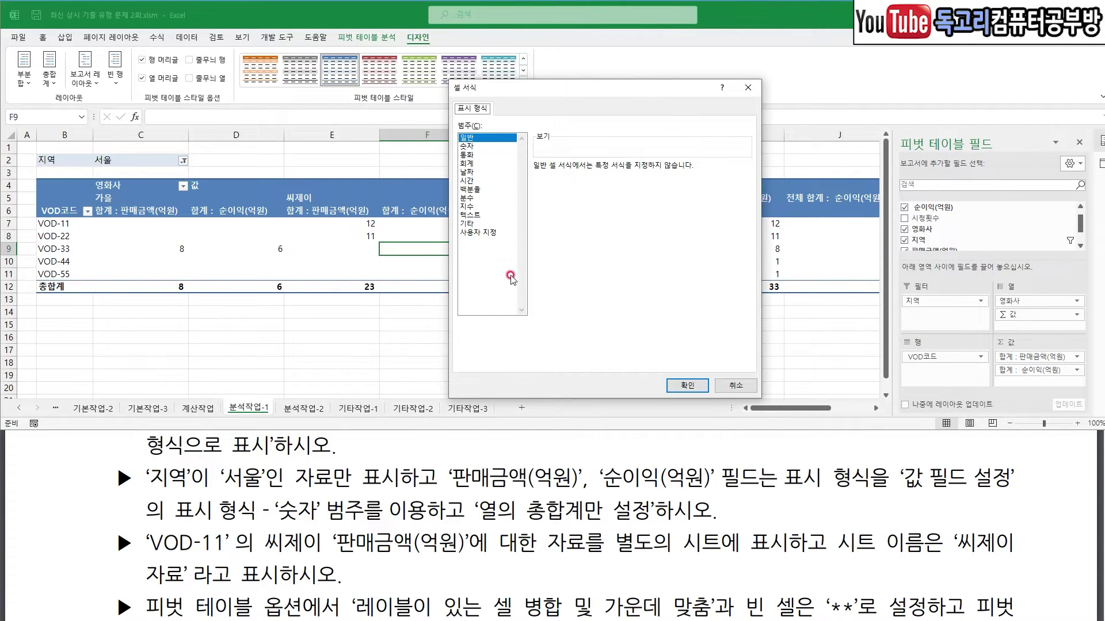
click(466, 146)
click(688, 385)
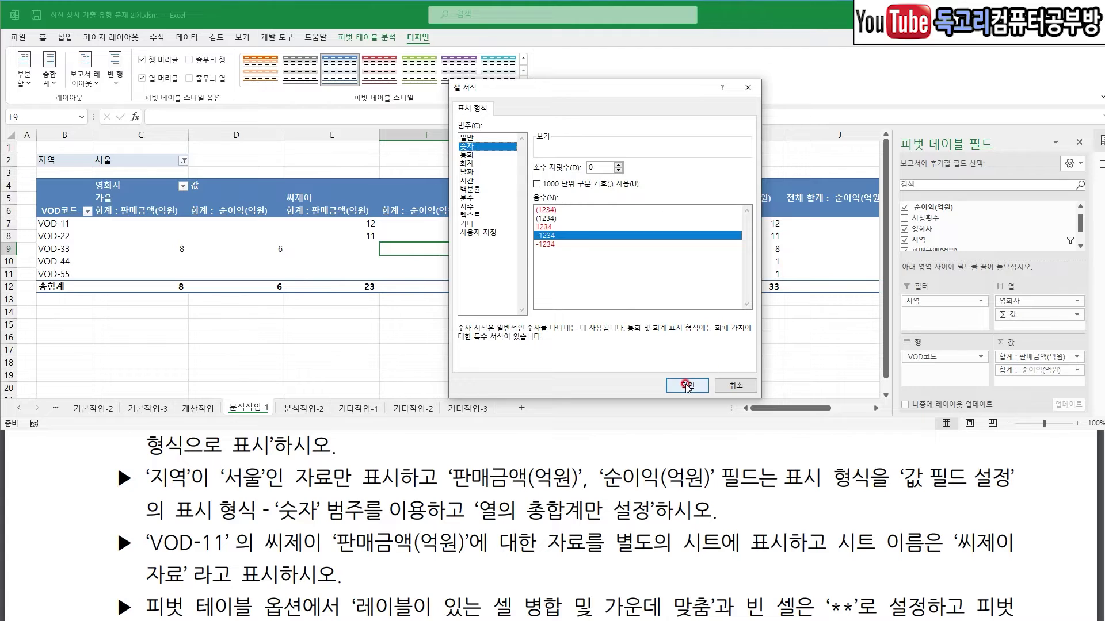
click(656, 331)
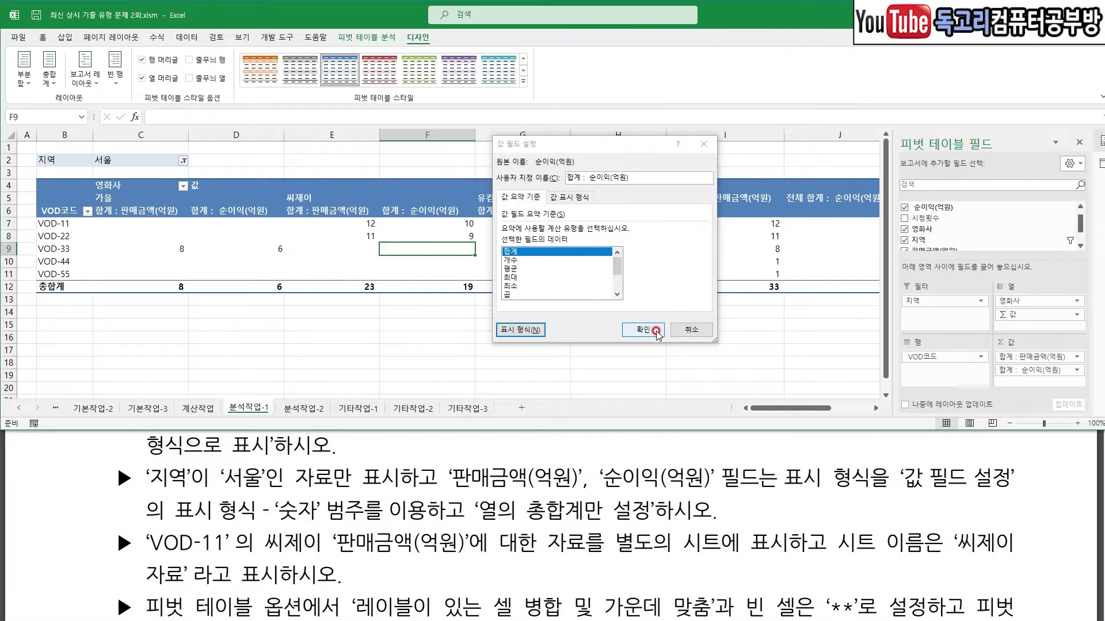
- Set the pivot table's grand totals to columns only (열의 총합계만 설정)
click(49, 80)
drag(85, 68, 49, 106)
drag(136, 163, 106, 233)
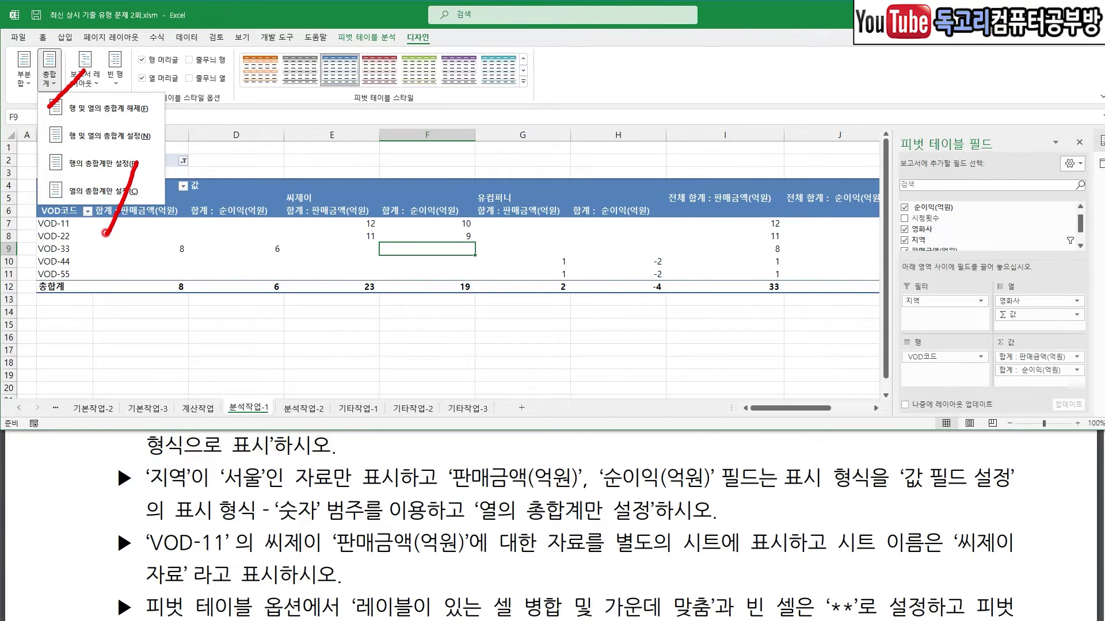
click(98, 191)
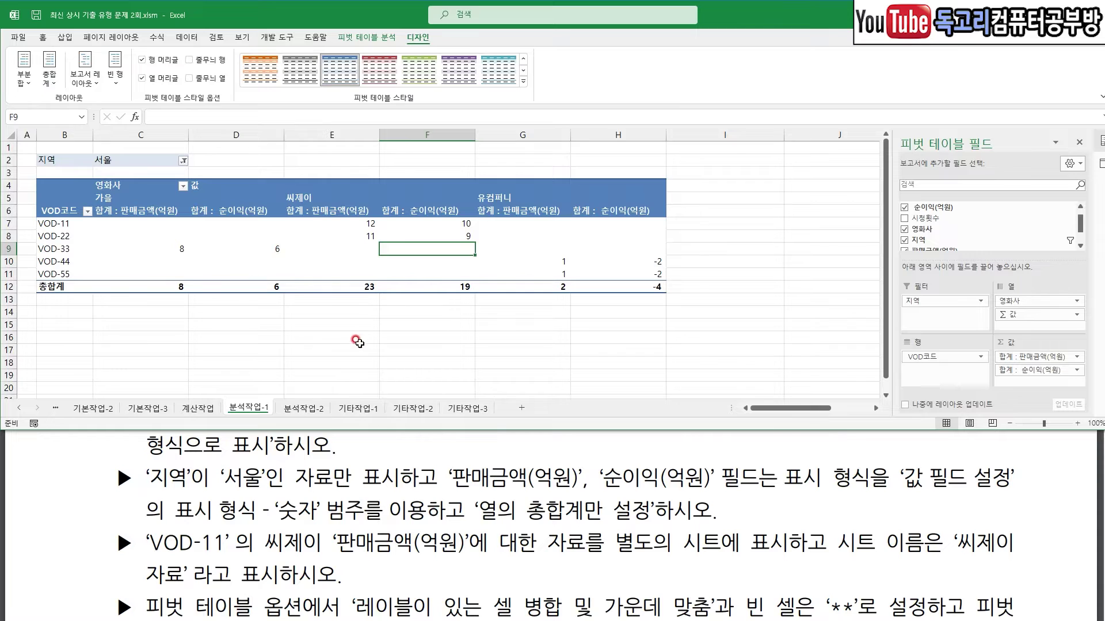
- Extract the detail records behind the VOD-11 판매금액(억원) value for 씨제이 onto a separate sheet
scroll(145, 501, down, 1)
drag(144, 502, 458, 501)
drag(534, 499, 772, 503)
drag(975, 506, 1010, 506)
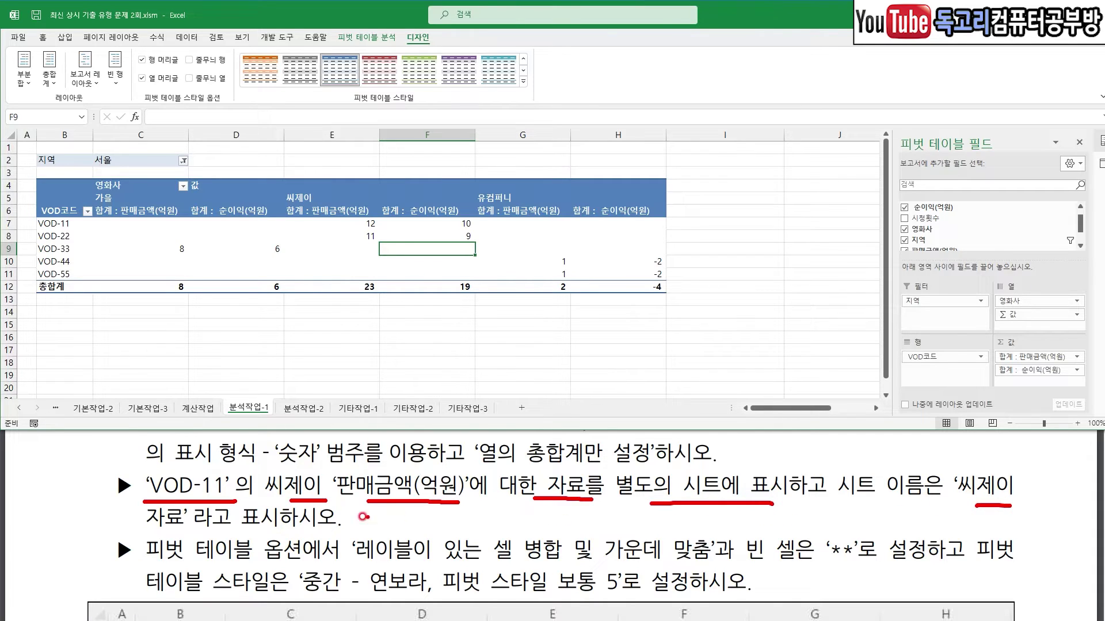
drag(97, 527, 208, 536)
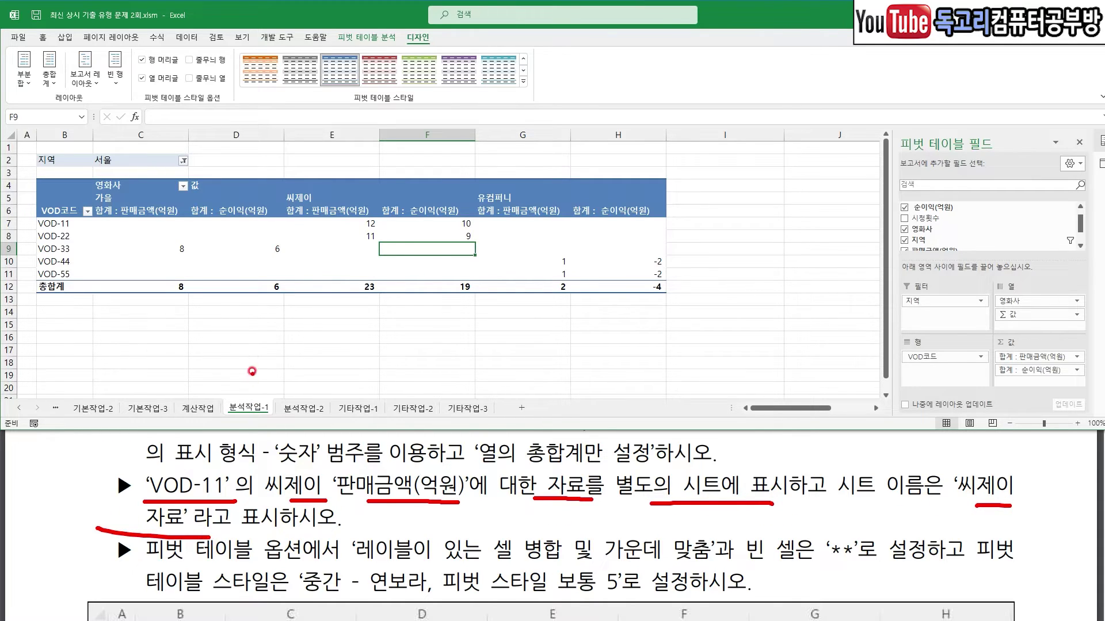
key(Escape)
click(73, 225)
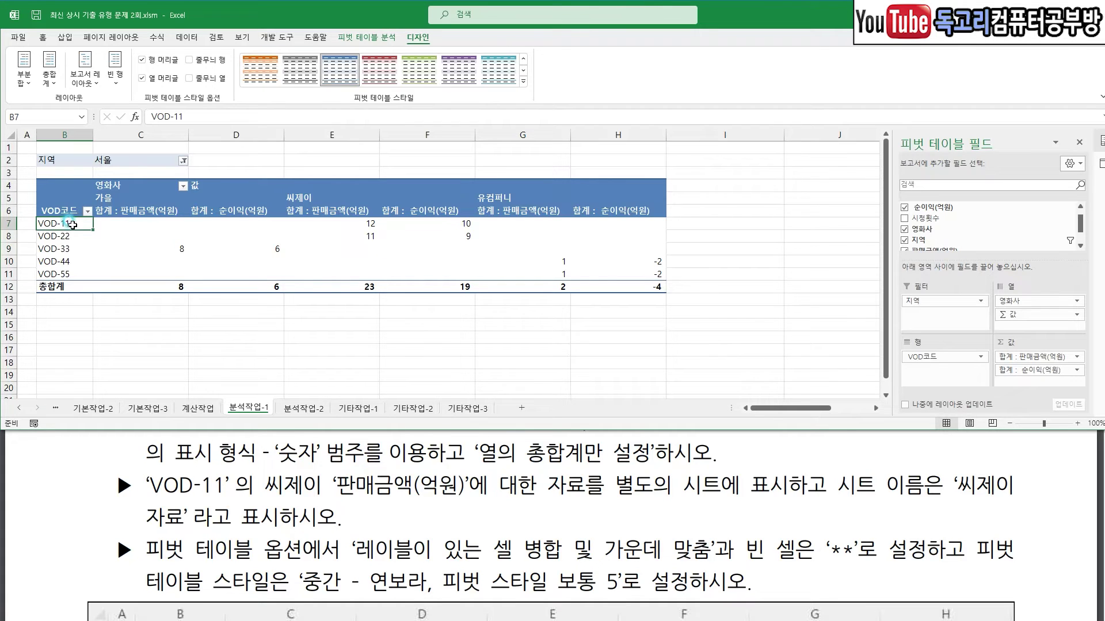
click(300, 198)
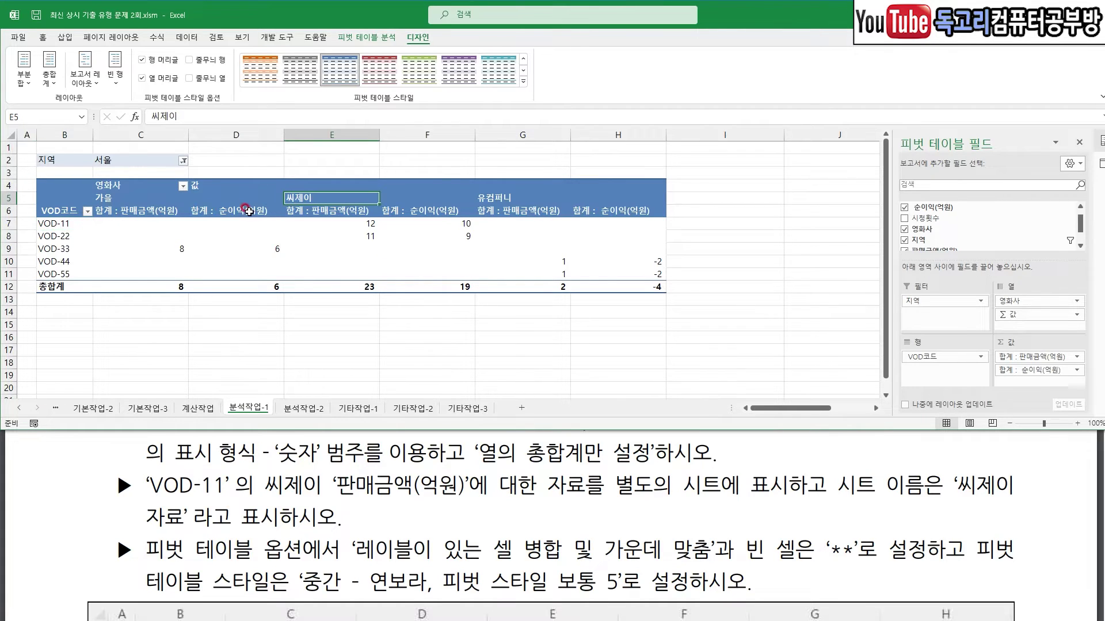
click(304, 211)
click(318, 225)
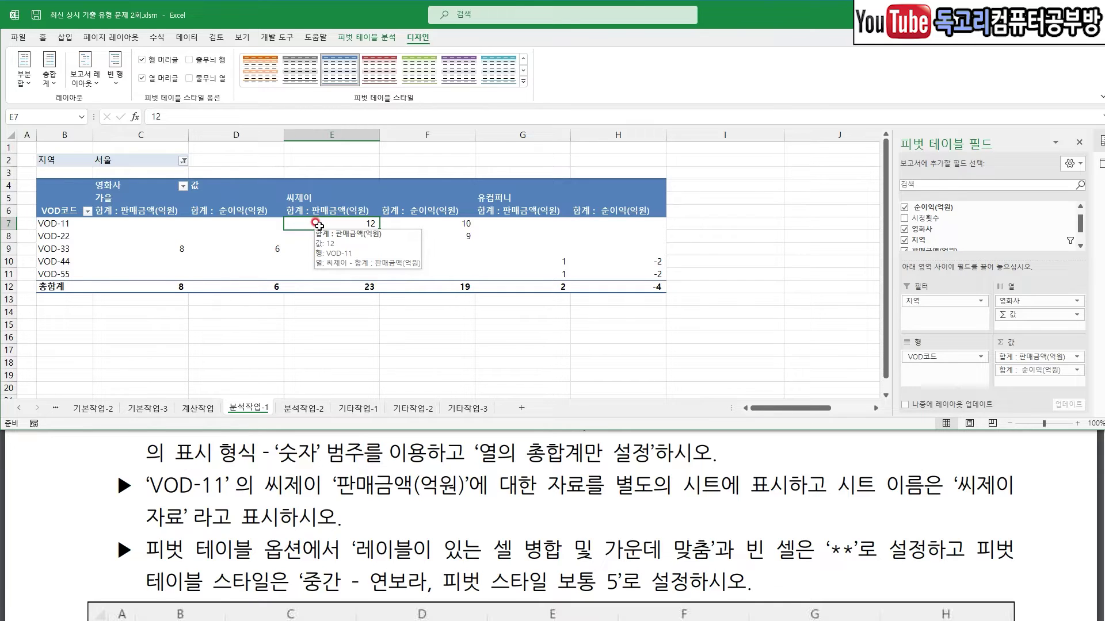
double_click(353, 222)
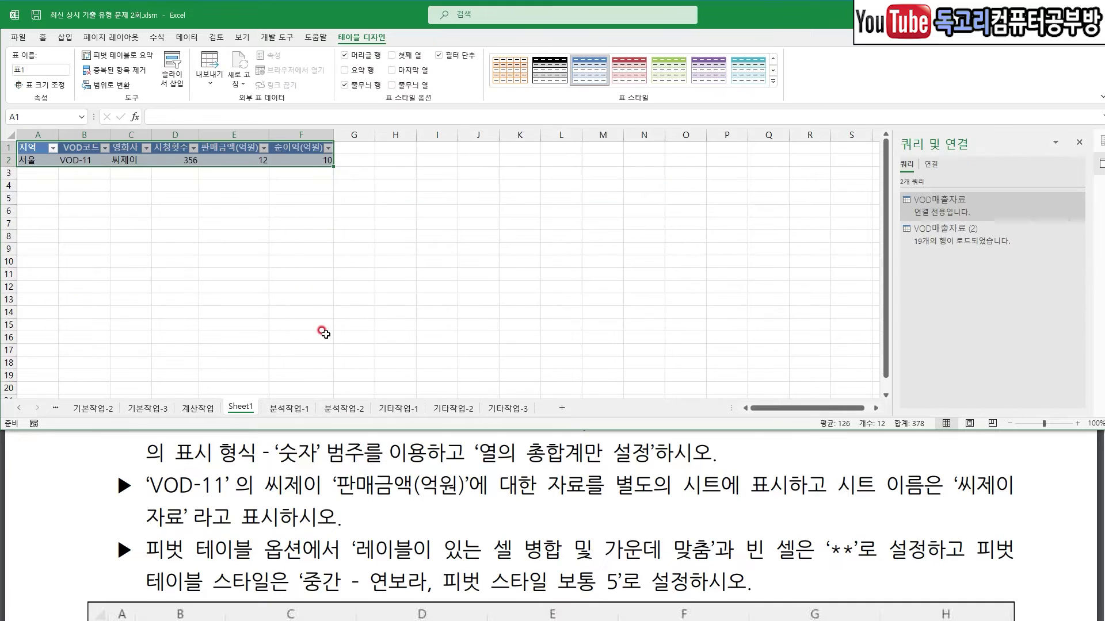
click(364, 285)
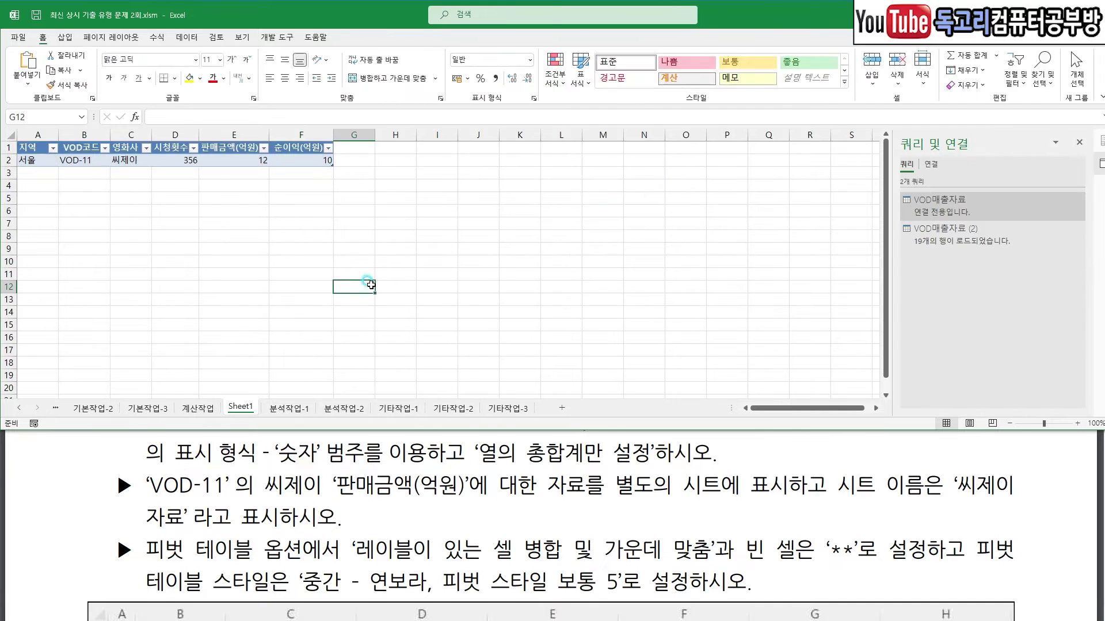
- Rename the new detail sheet as 씨제이자료
double_click(241, 407)
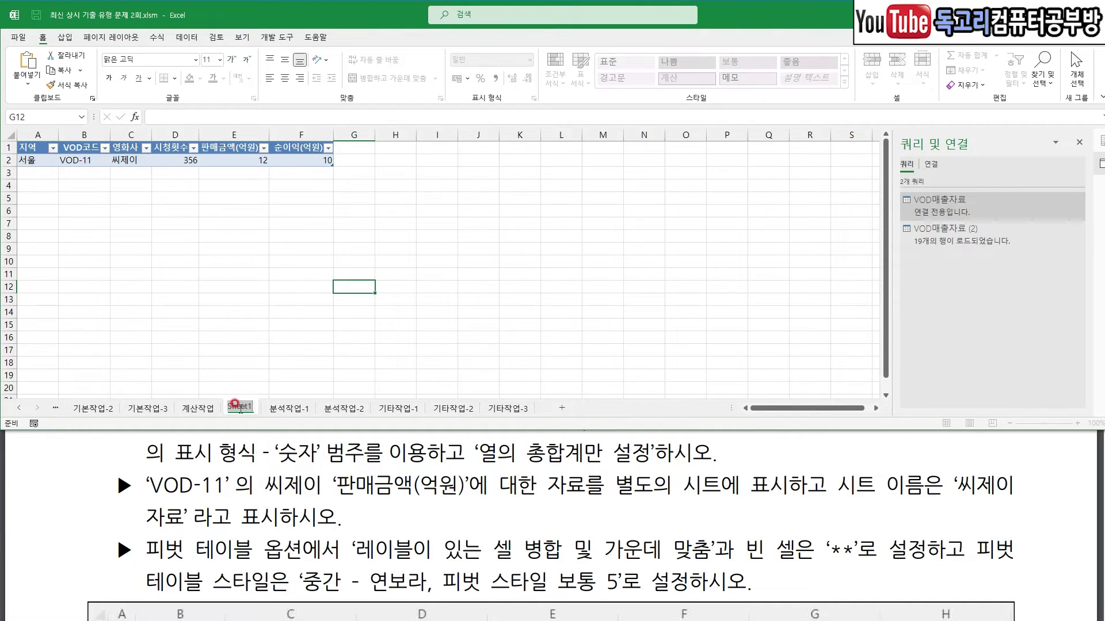
text(씨제이)
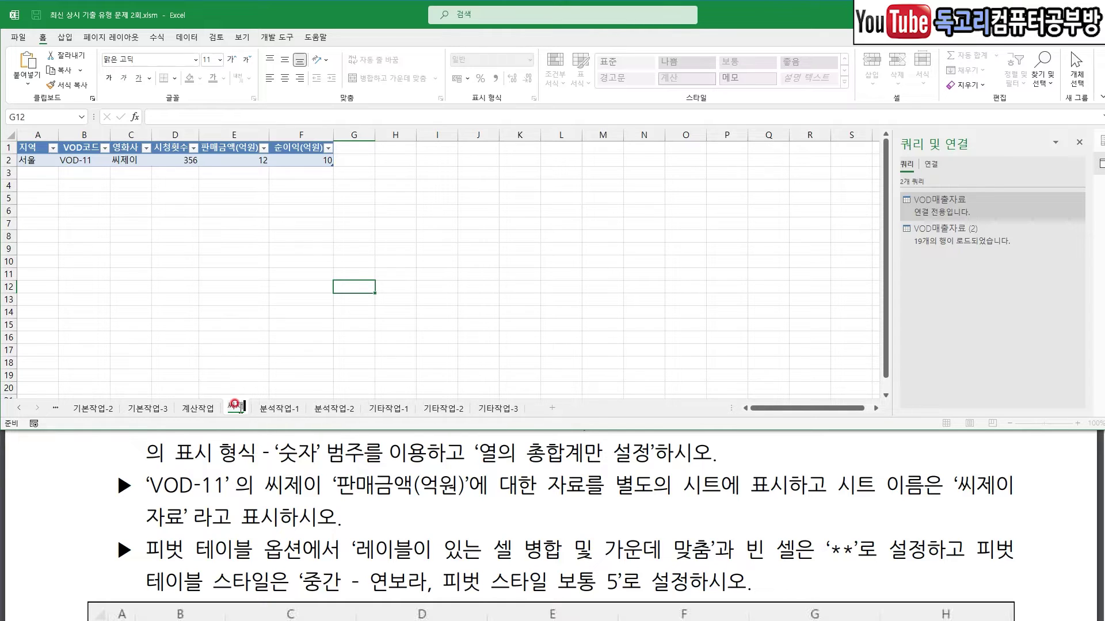
text(자료)
click(241, 411)
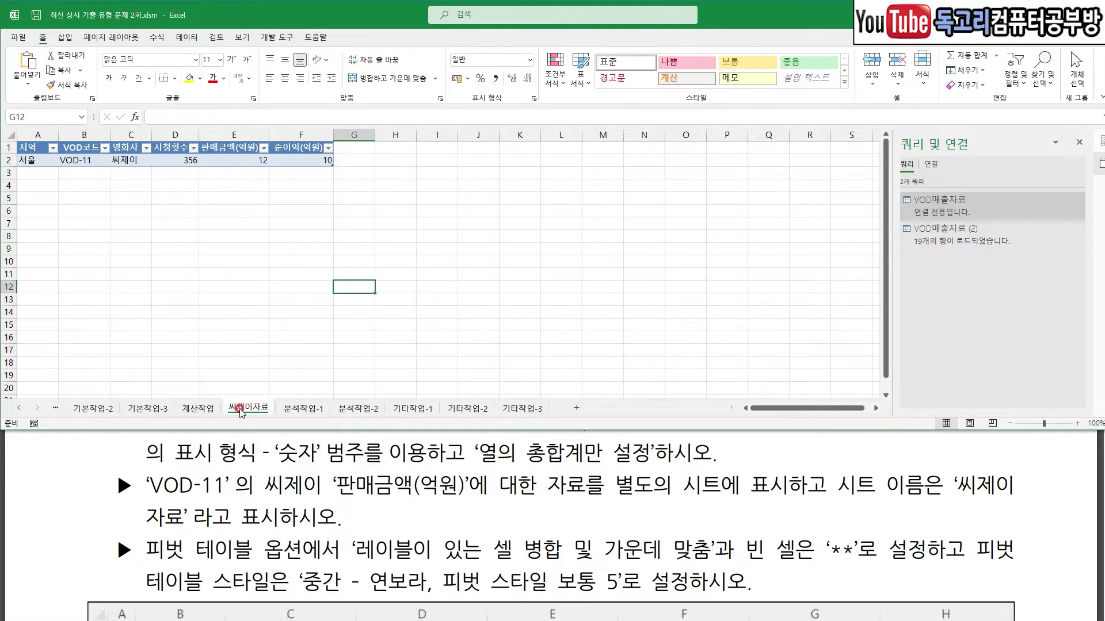
mouse_move(280, 414)
mouse_down()
mouse_move(210, 431)
mouse_move(302, 365)
mouse_up()
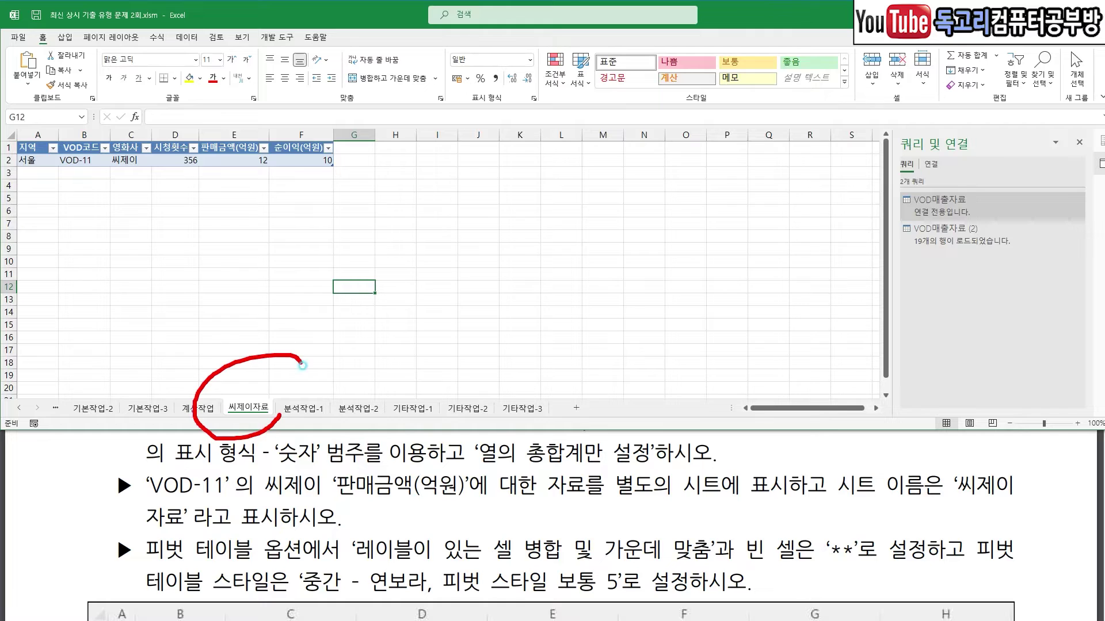
- In the options of the pivot table on 분석작업-1, merge and center cells with labels and show empty cells as **
click(303, 409)
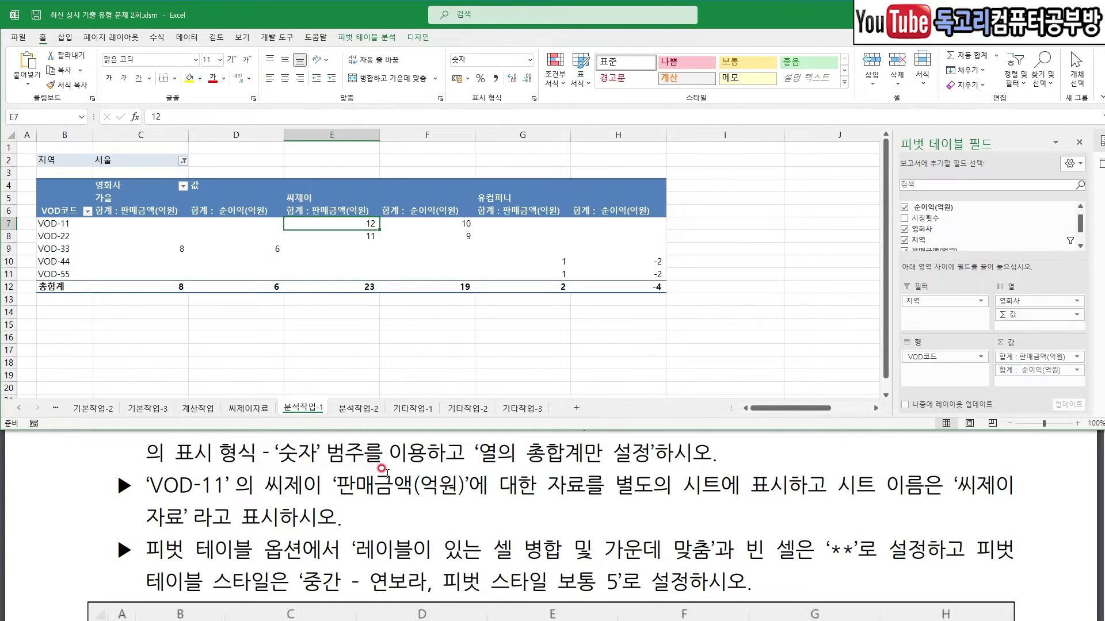
drag(143, 565, 312, 557)
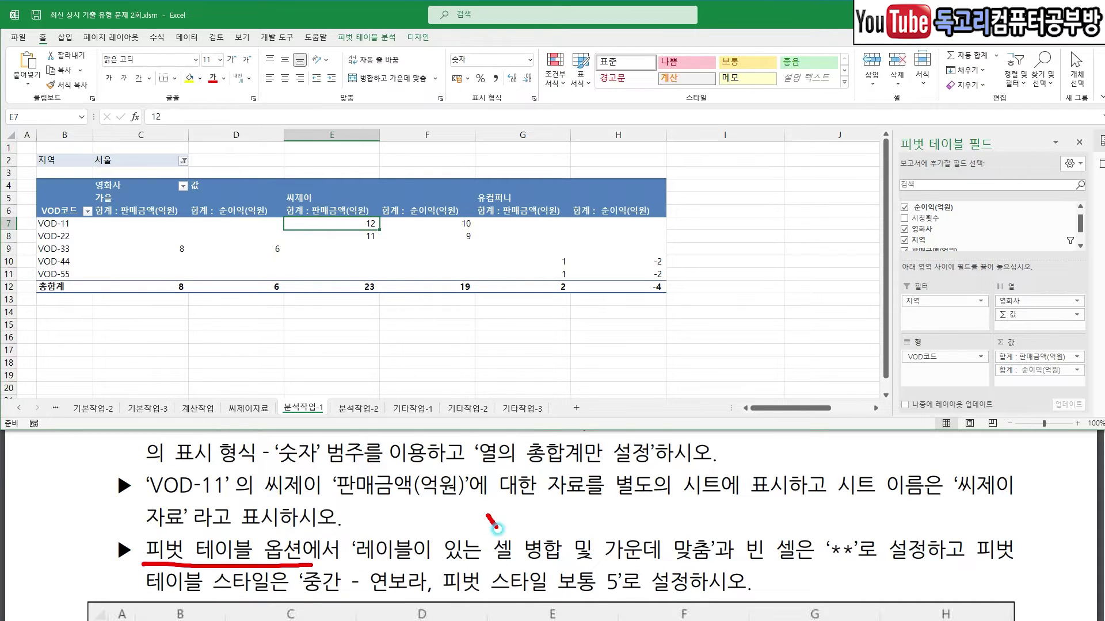
drag(495, 528, 539, 503)
drag(822, 507, 869, 504)
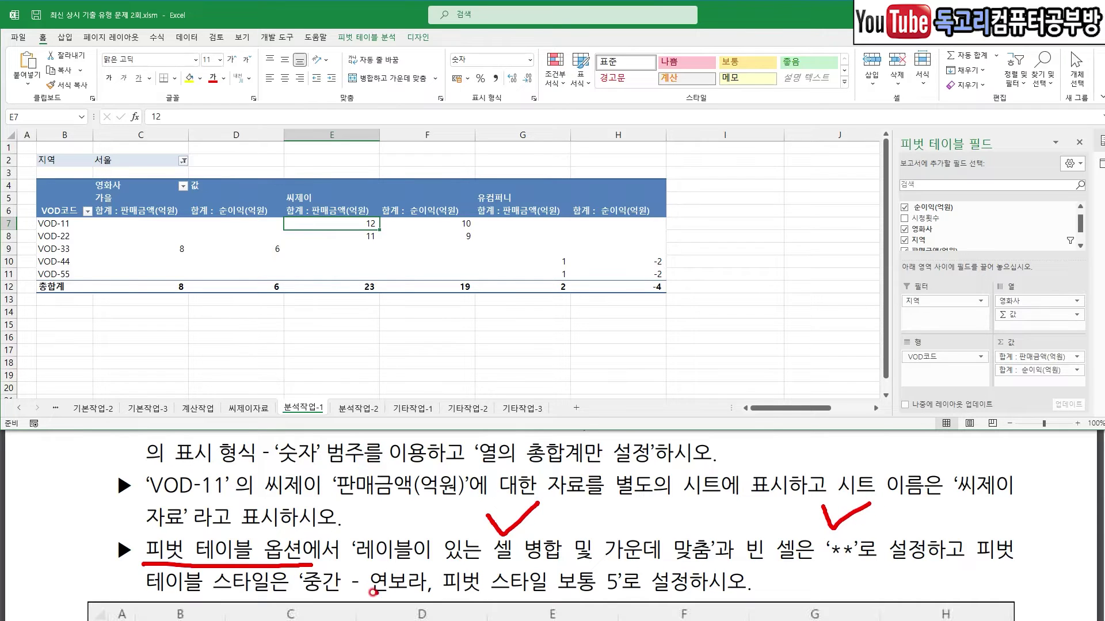
drag(317, 597, 576, 597)
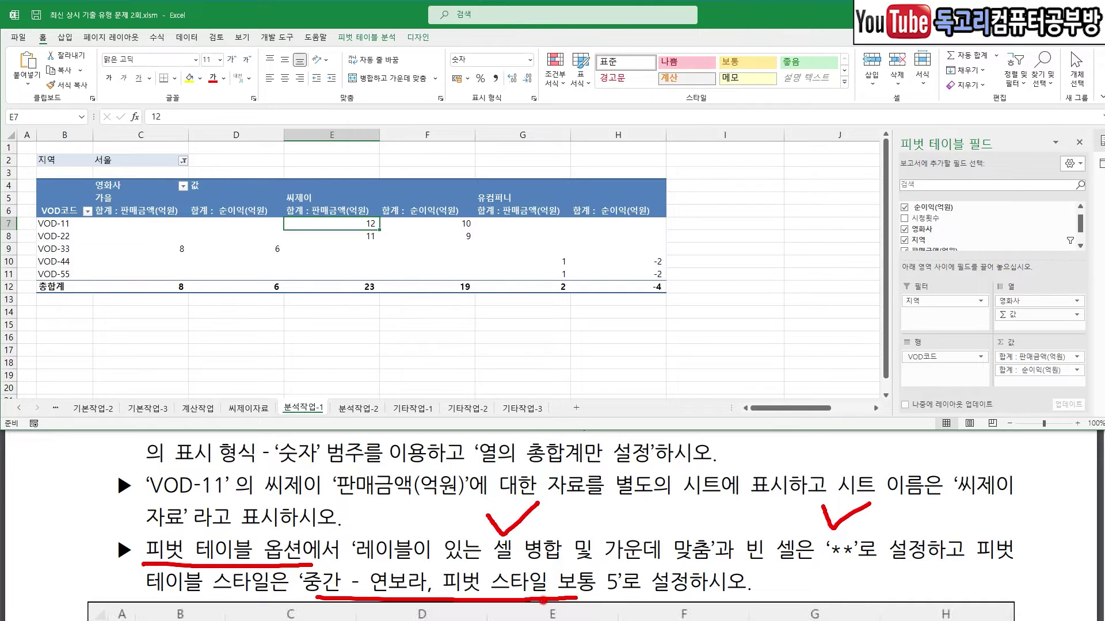
key(Escape)
right_click(410, 237)
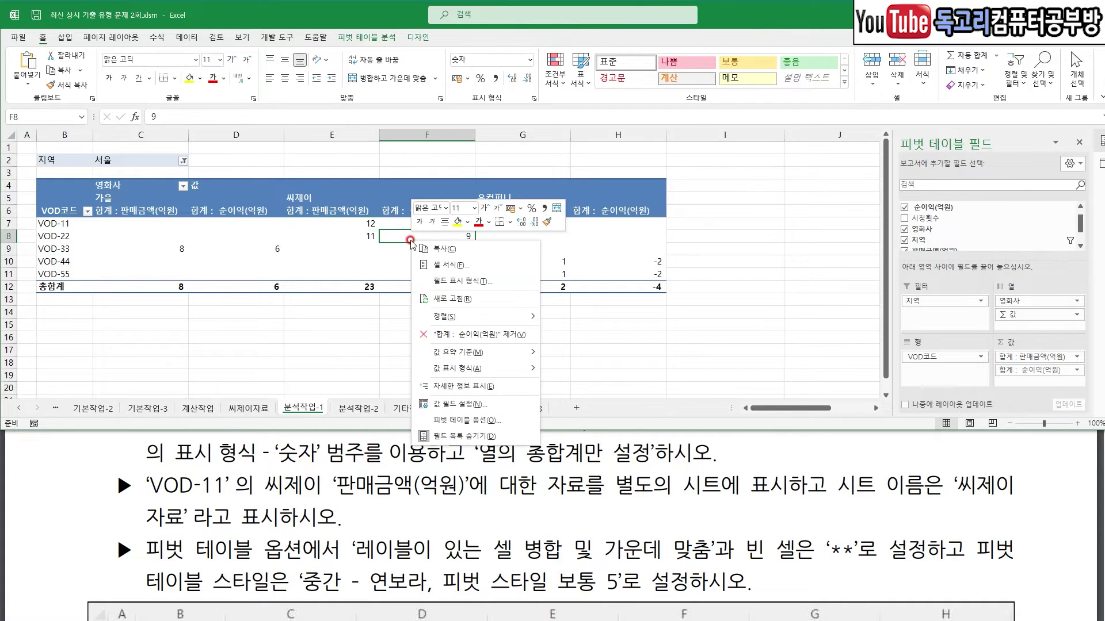
click(509, 418)
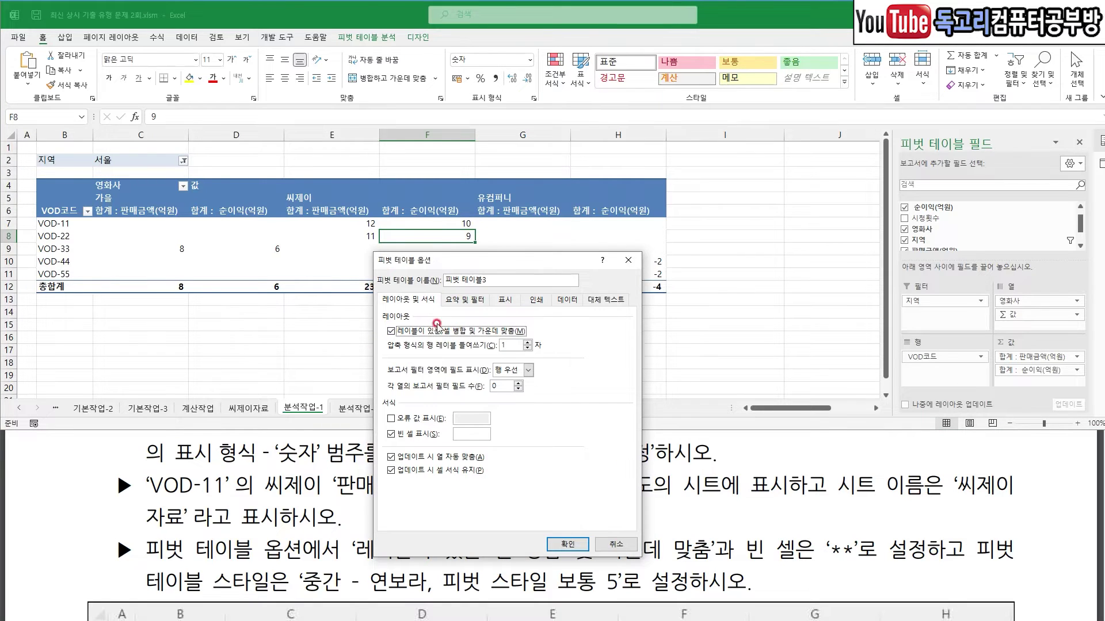
click(471, 434)
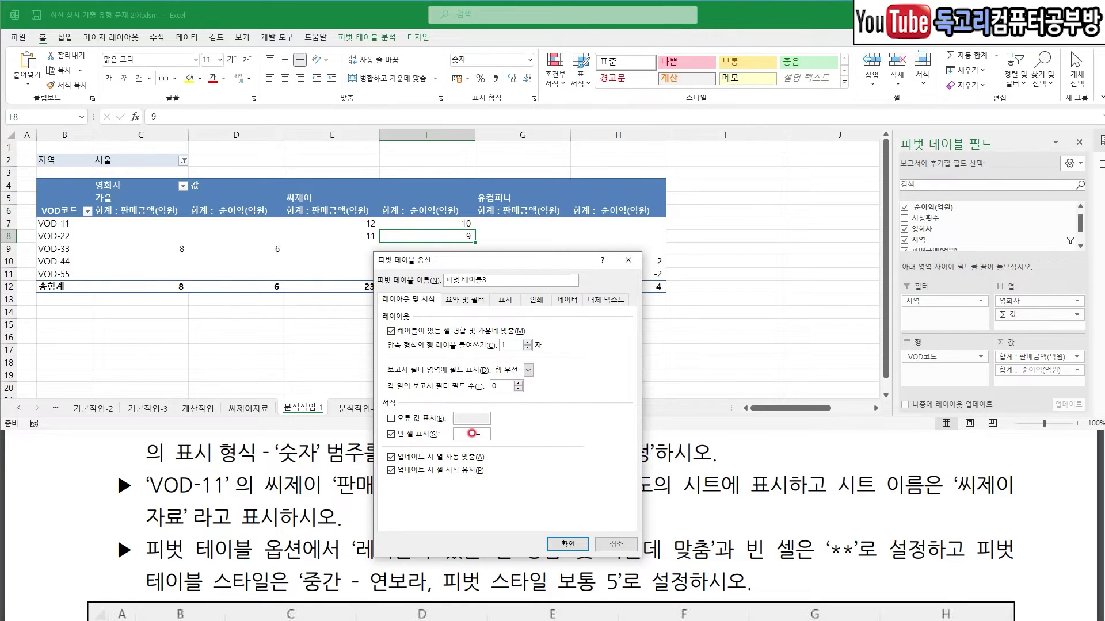
click(572, 544)
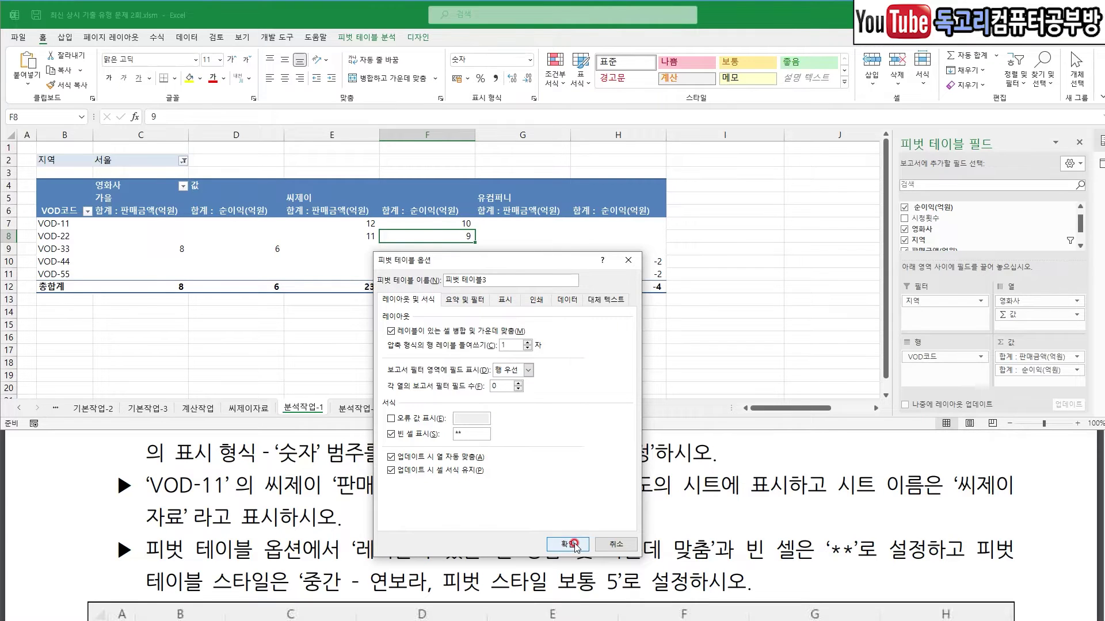
- Apply the pivot table style '중간 - 연보라, 피벗 스타일 보통 5' and close the queries and connections pane
click(417, 39)
drag(447, 29, 416, 55)
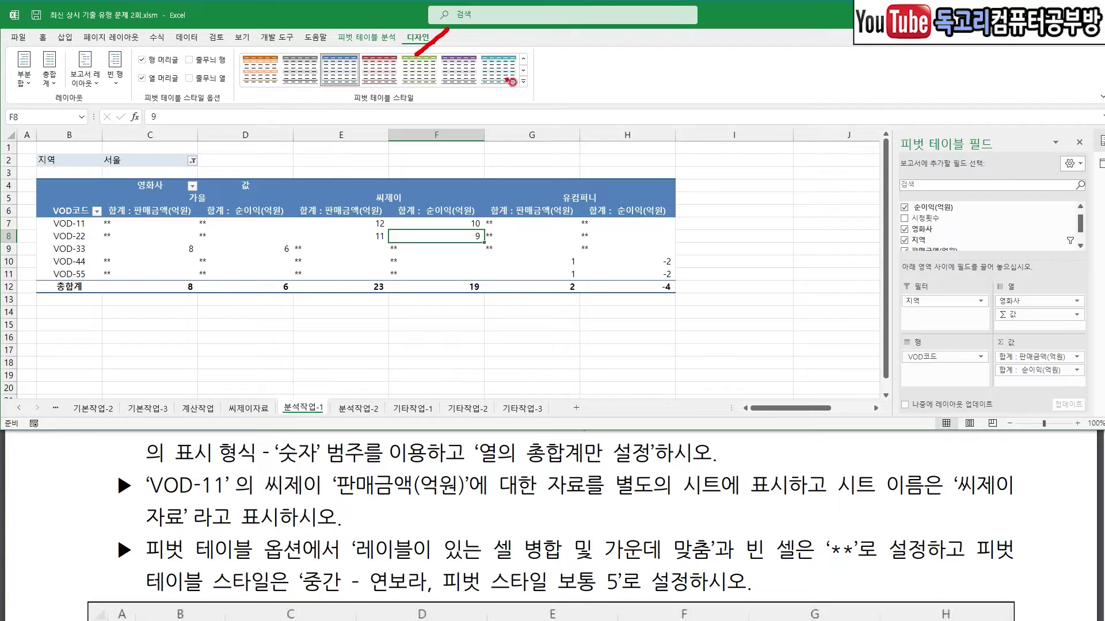
mouse_move(552, 99)
mouse_down()
mouse_move(528, 73)
mouse_move(527, 98)
mouse_up()
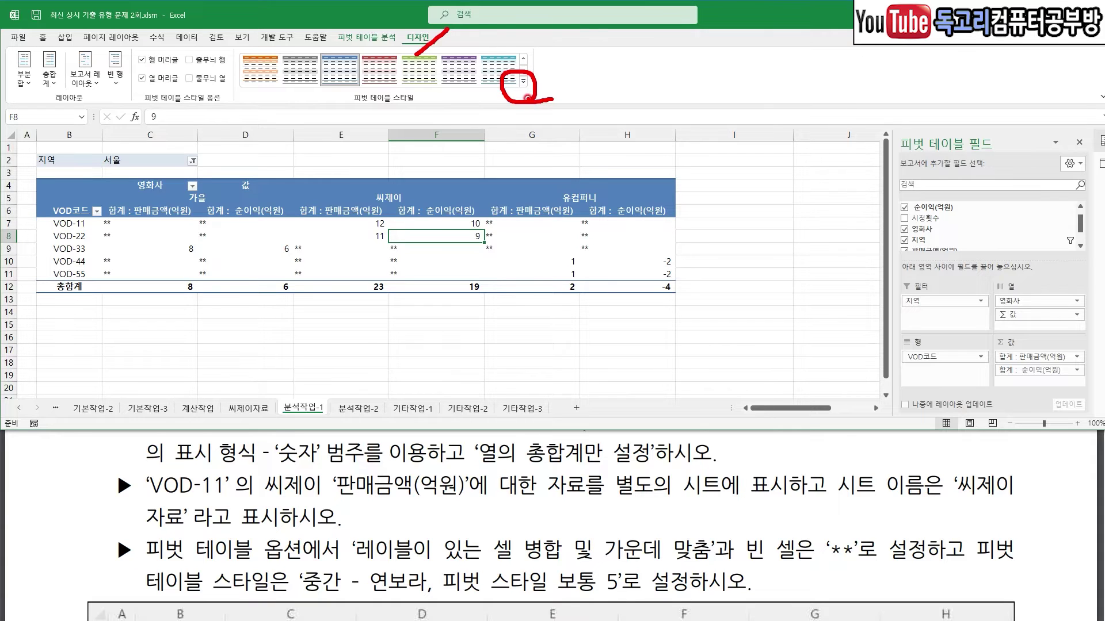
click(523, 81)
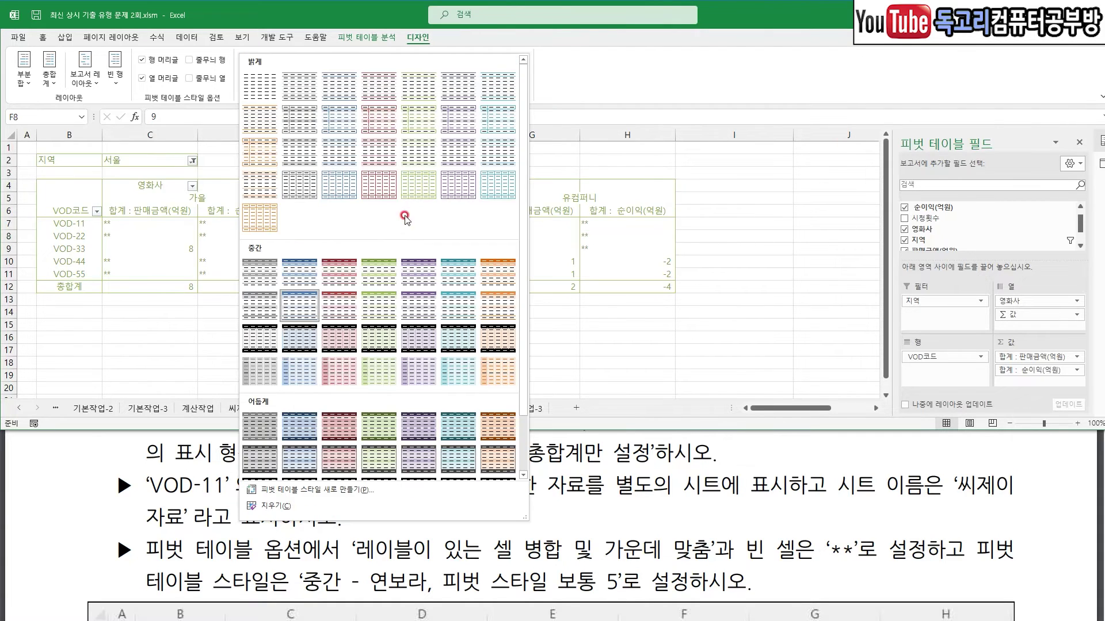
click(417, 278)
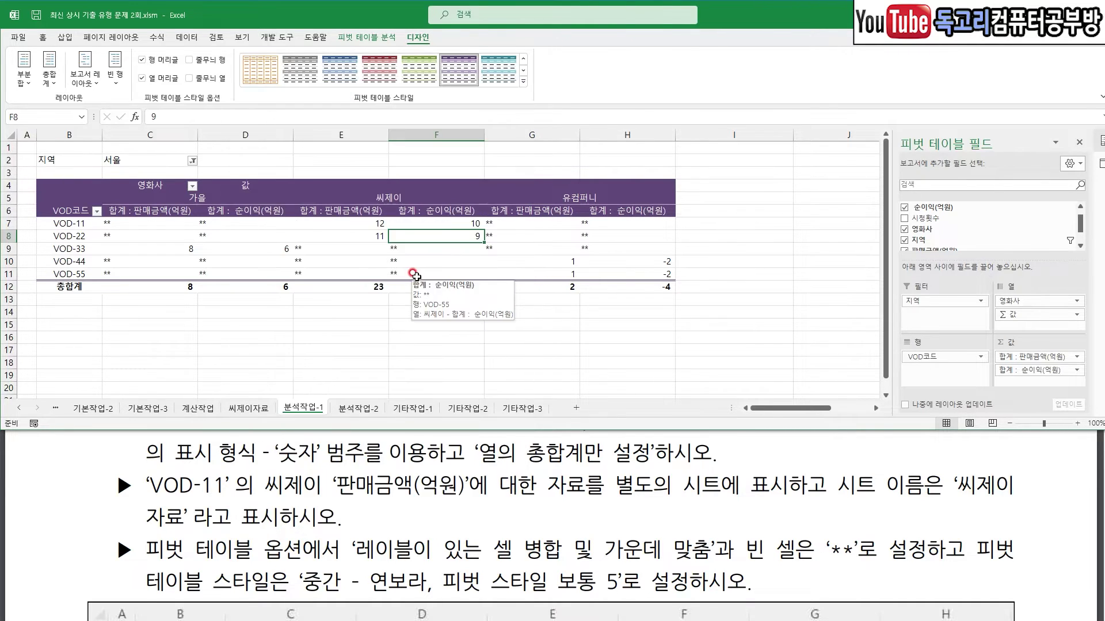
click(719, 260)
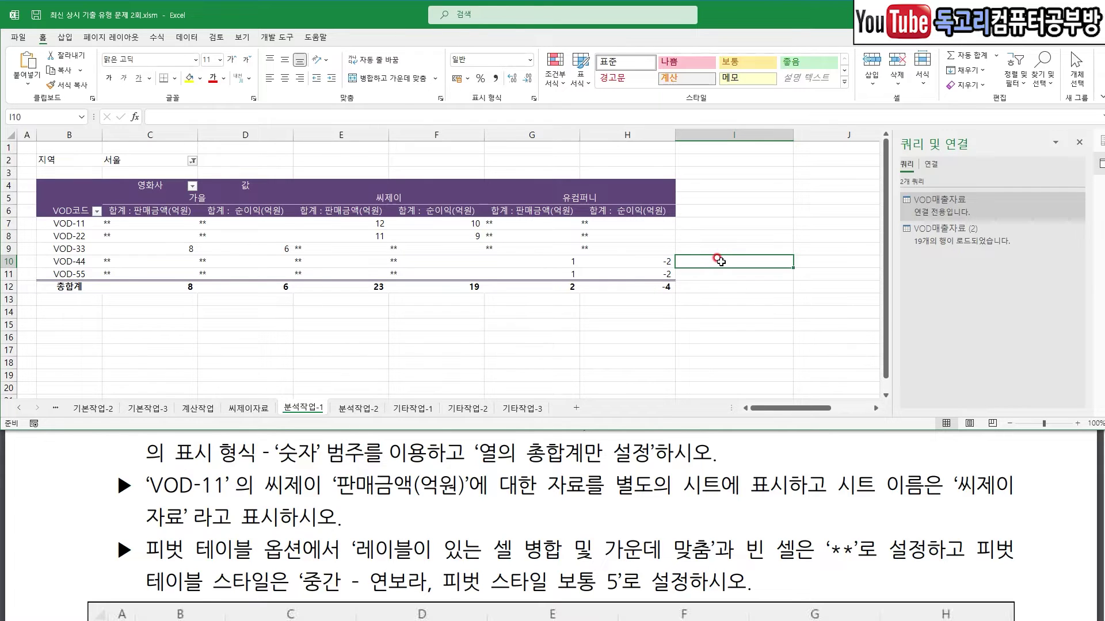
click(1079, 142)
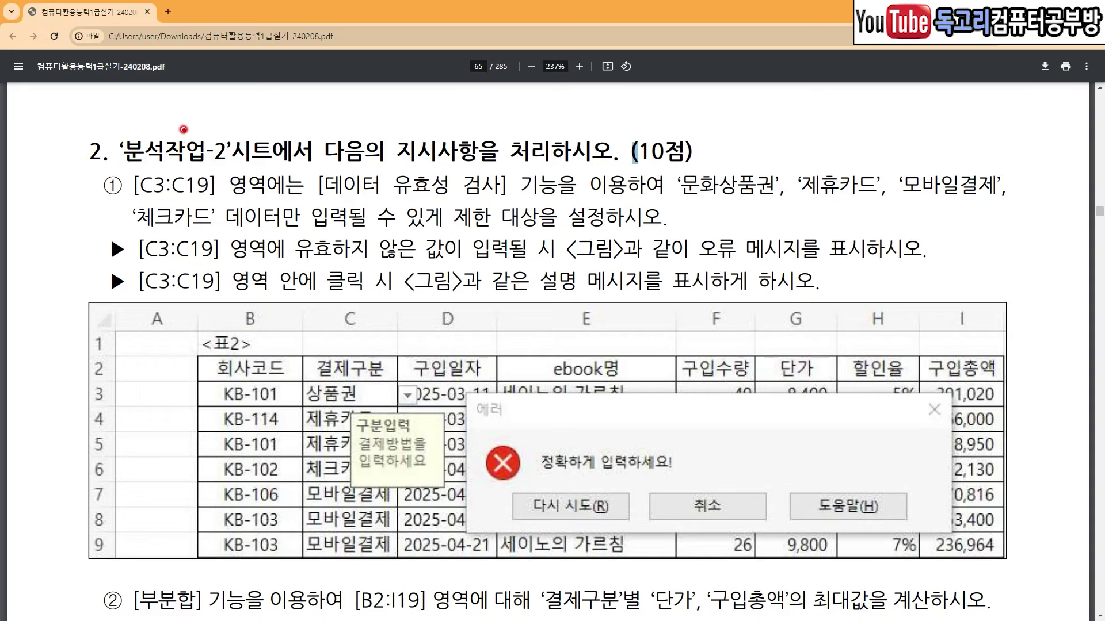
- Examine the 분석작업-2 data validation instructions: target range, allowed entries, input message and error alert shown in the figure
mouse_move(182, 119)
mouse_down()
mouse_move(197, 134)
mouse_move(219, 112)
mouse_up()
drag(341, 199, 487, 199)
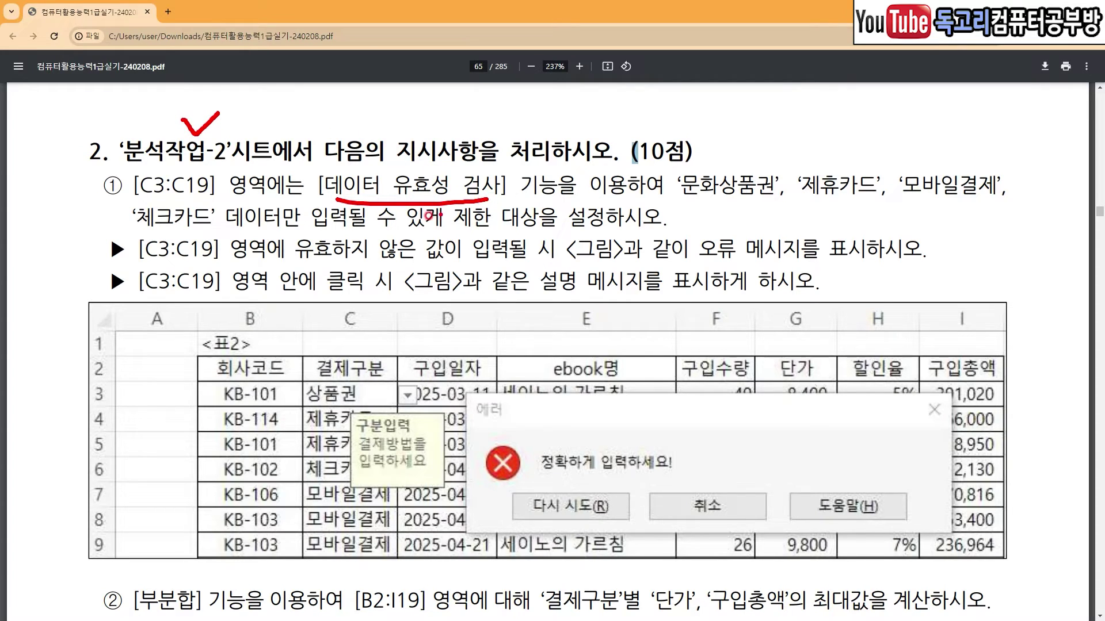
key(e)
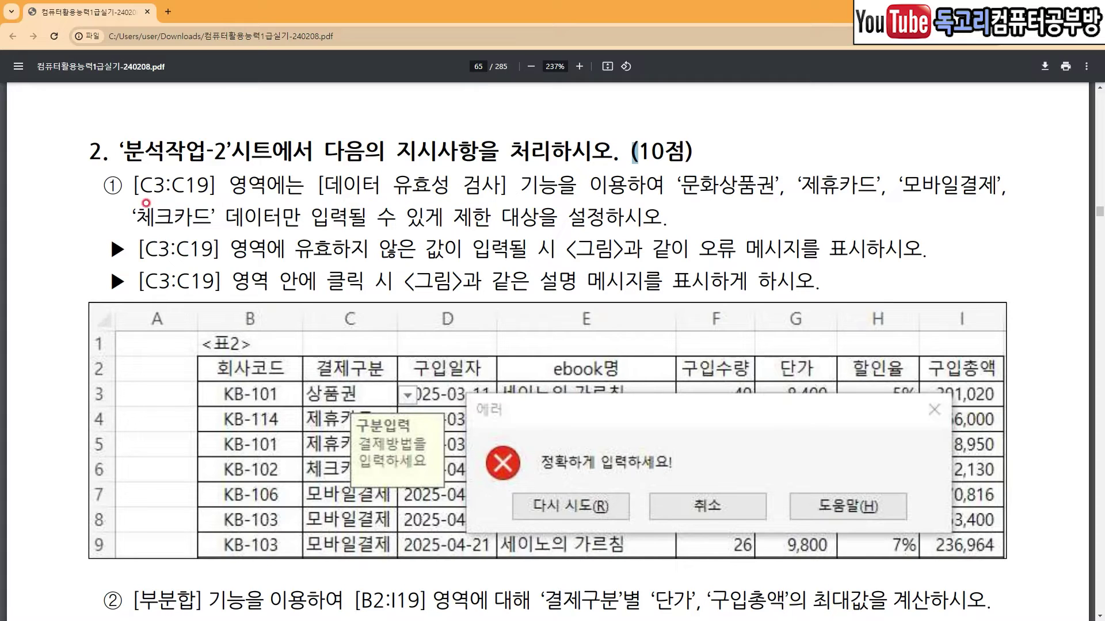
drag(149, 200, 206, 201)
drag(659, 204, 997, 210)
drag(159, 224, 218, 228)
drag(460, 235, 537, 236)
mouse_move(440, 488)
mouse_down()
mouse_move(348, 486)
mouse_move(403, 384)
mouse_move(417, 510)
mouse_move(429, 496)
mouse_up()
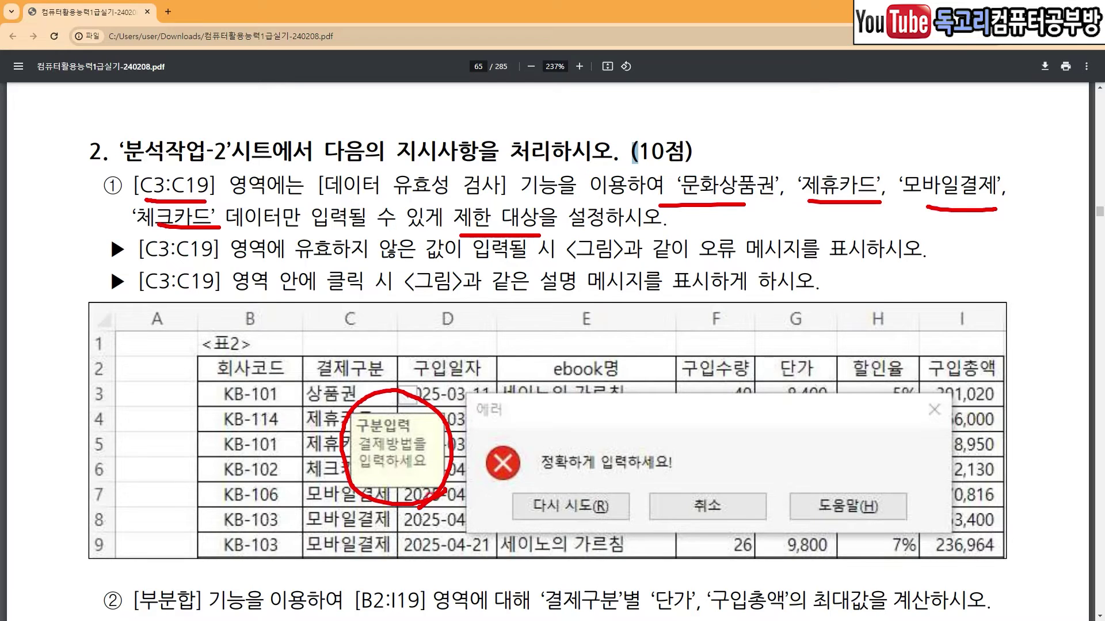
mouse_move(566, 406)
mouse_down()
mouse_move(466, 406)
mouse_move(684, 557)
mouse_move(886, 405)
mouse_move(514, 407)
mouse_up()
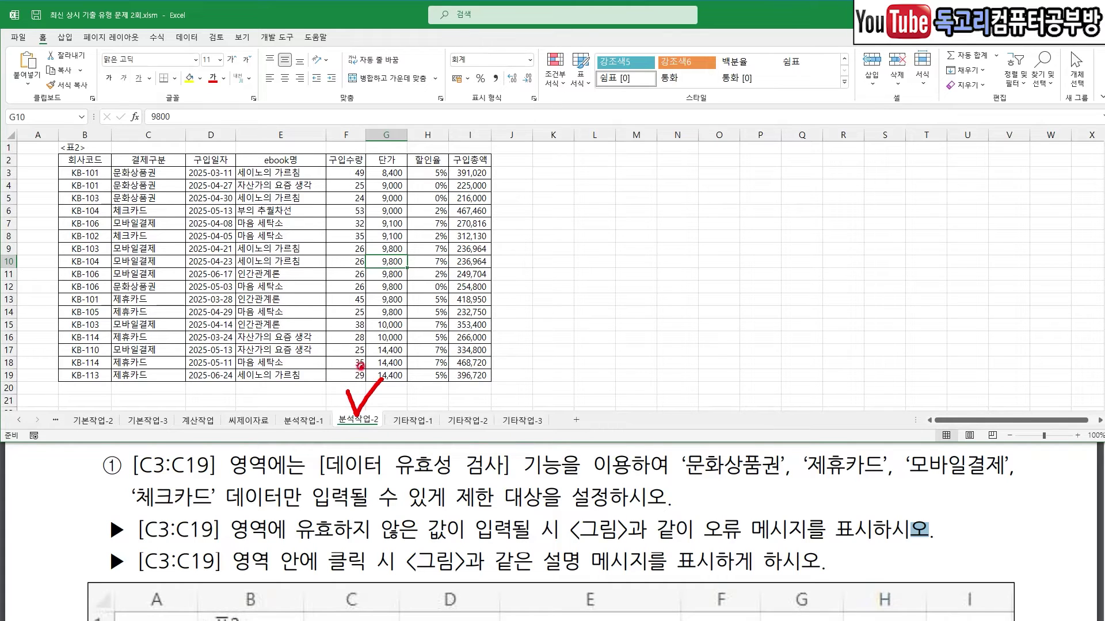
- Restrict C3:C19 on 분석작업-2 with list data validation allowing 문화상품권, 제휴카드, 모바일결제 and 체크카드
click(151, 177)
drag(152, 177, 152, 375)
click(187, 37)
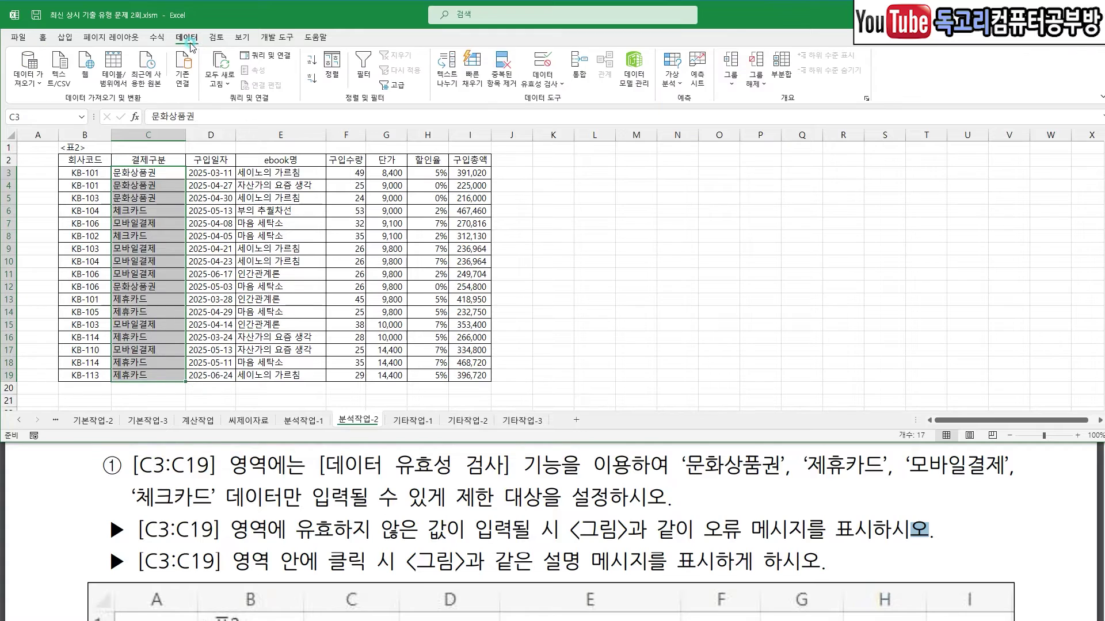
click(557, 85)
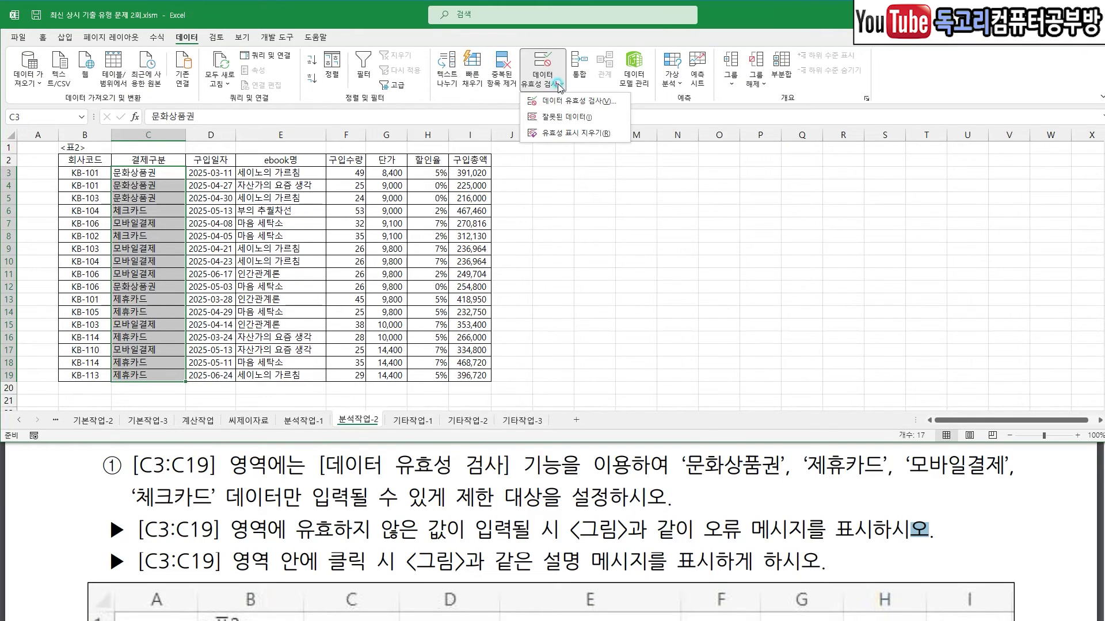
click(585, 102)
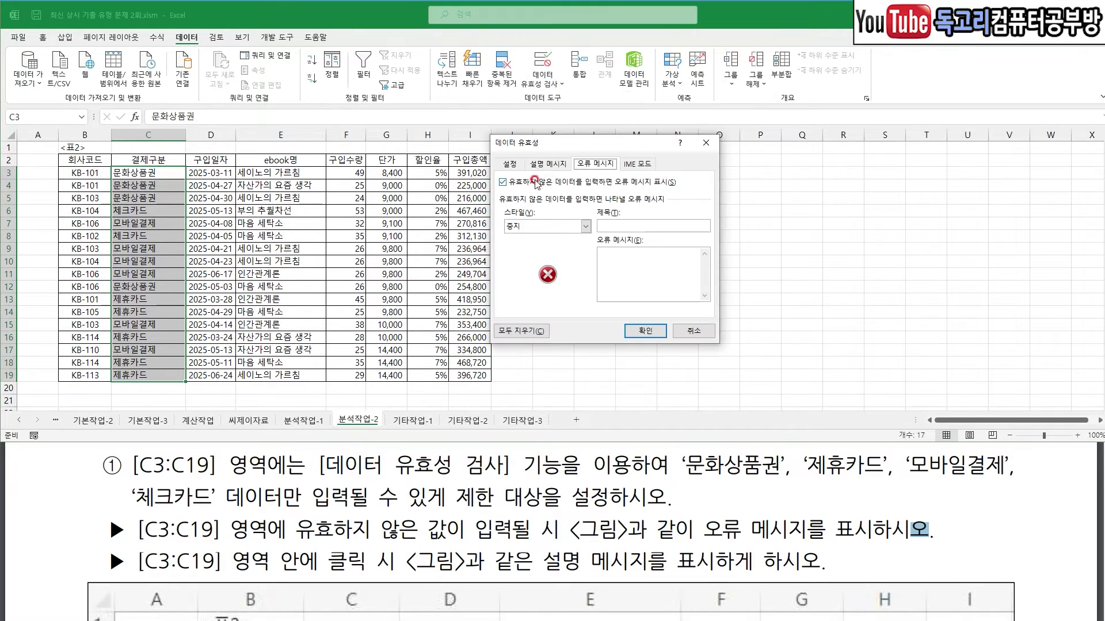
click(508, 164)
click(540, 211)
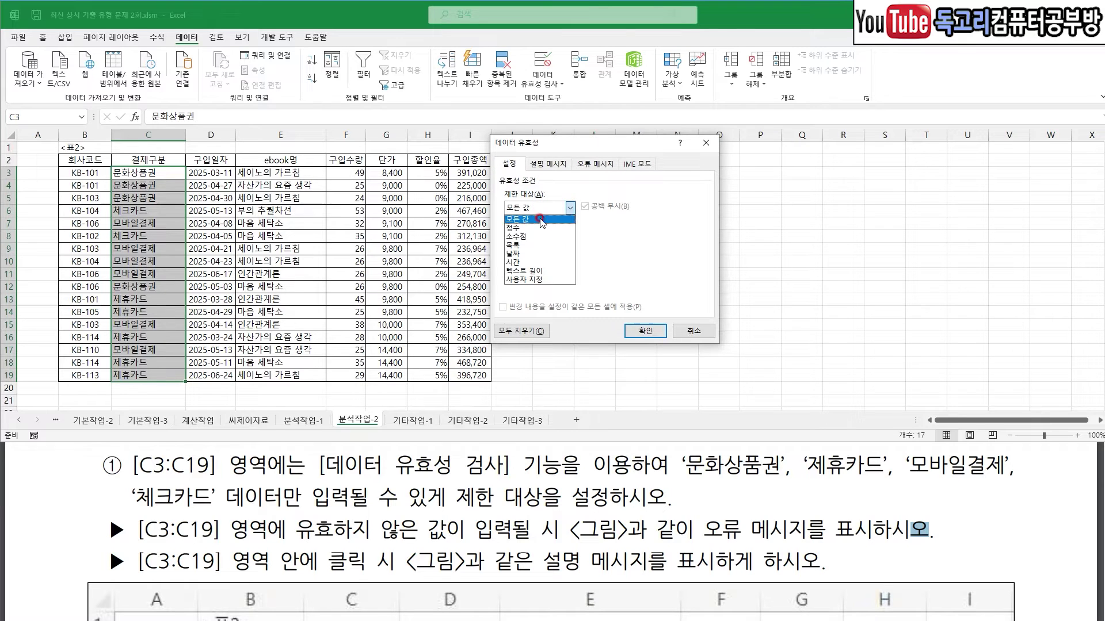
click(543, 246)
click(534, 260)
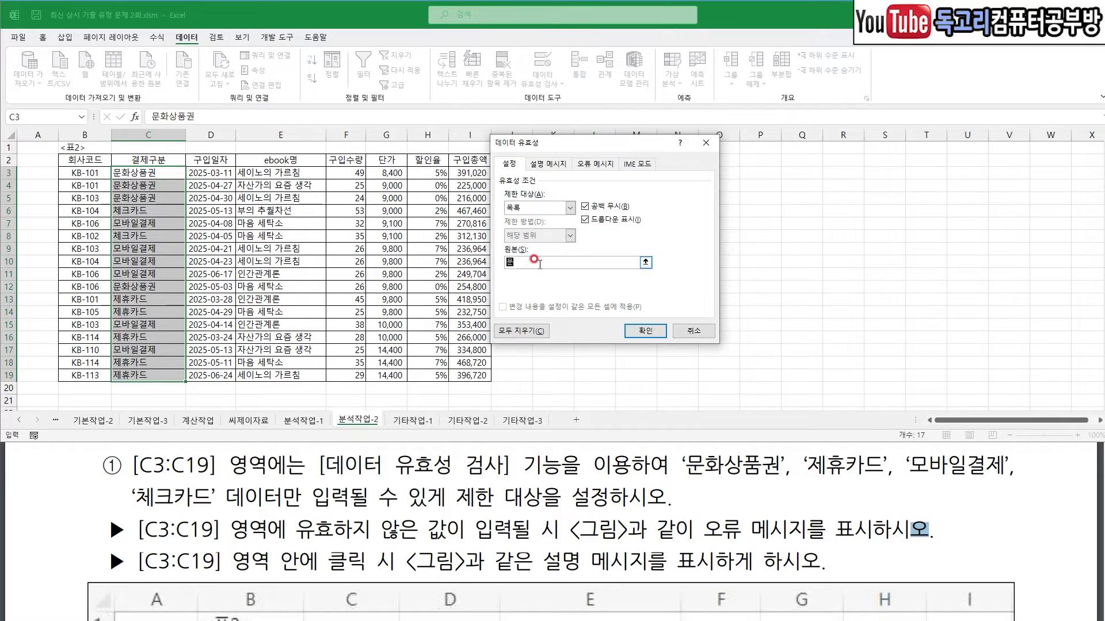
text(문화상품권,제휴카드,모바일결제,체크카드)
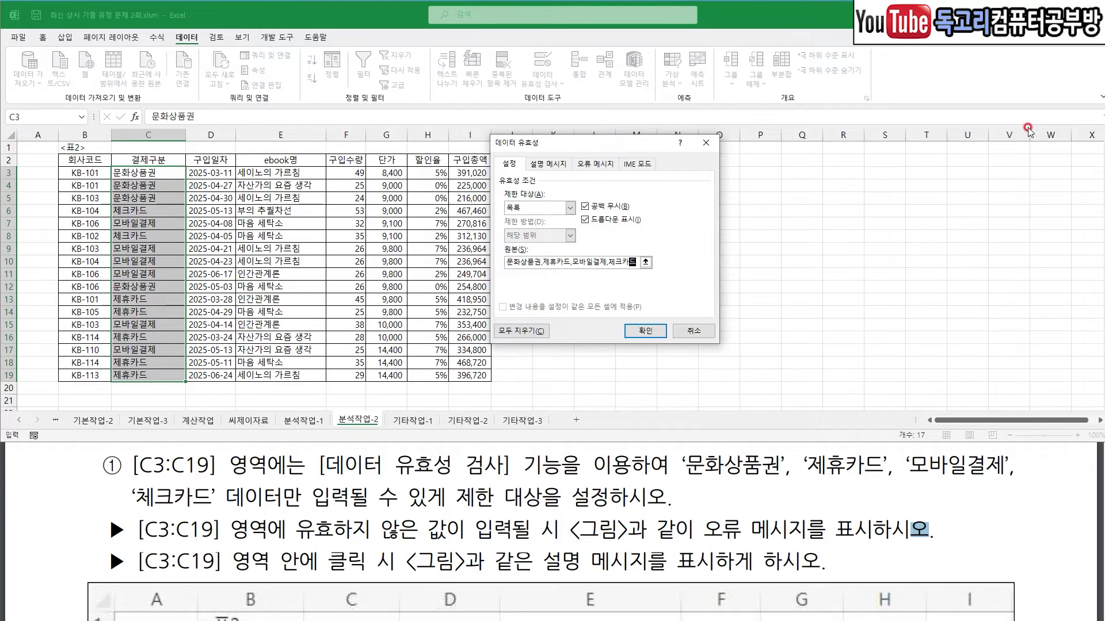
- Add a validation input message titled 구분입력 with the text 결제방법을 입력하세요
click(560, 165)
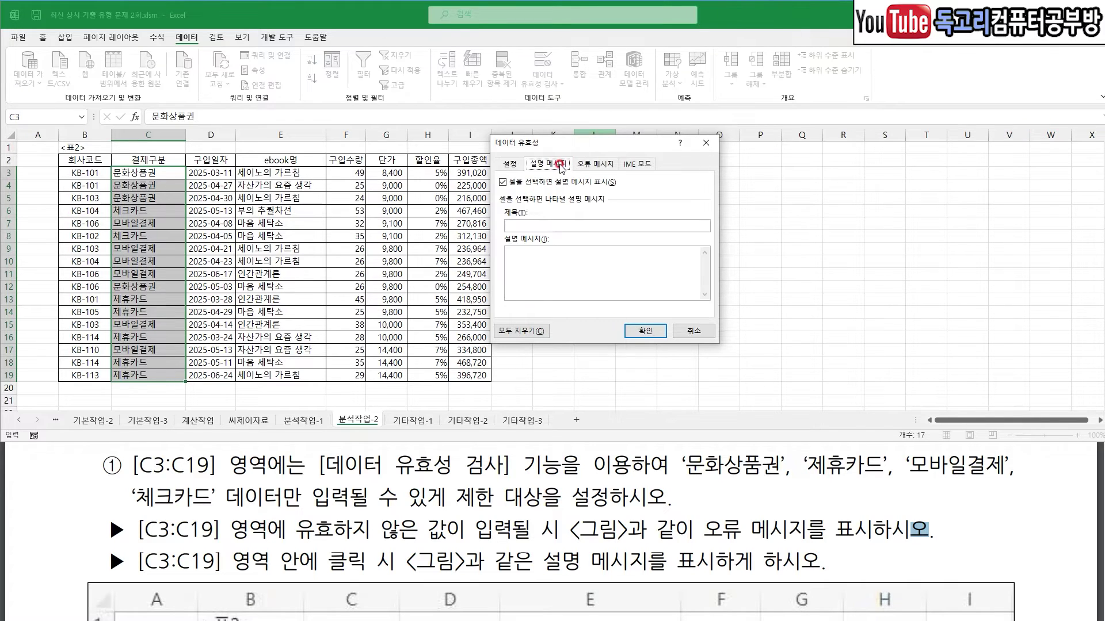
click(526, 225)
text(구매)
click(523, 260)
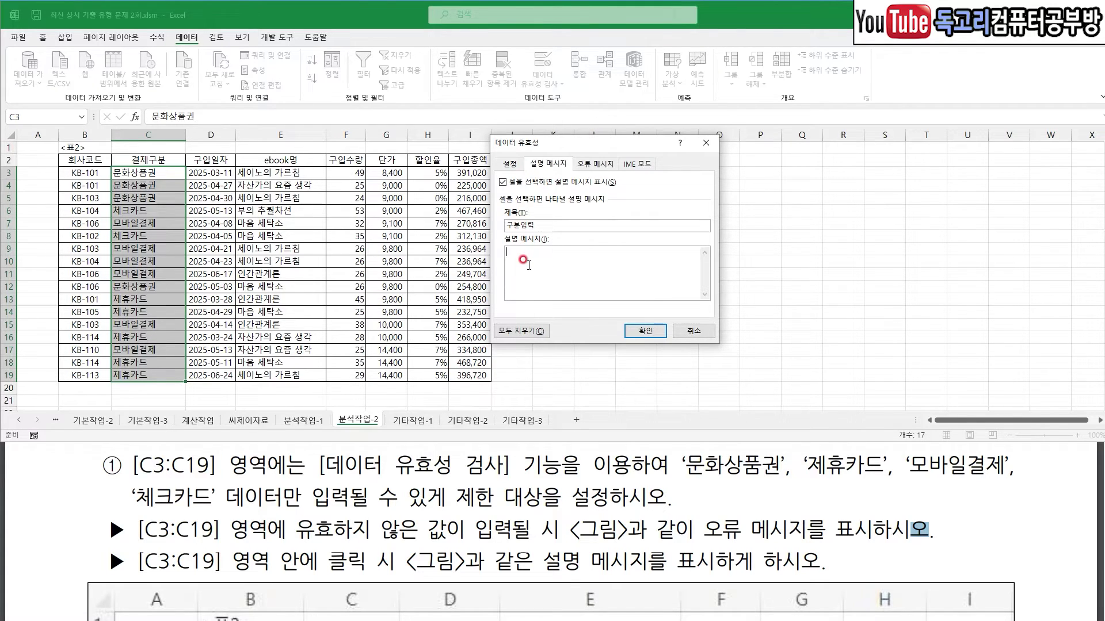
text(결제바)
- Add a 중지-style error alert titled 에러 with the message 정확하게 입력하세요! and apply the data validation
click(603, 164)
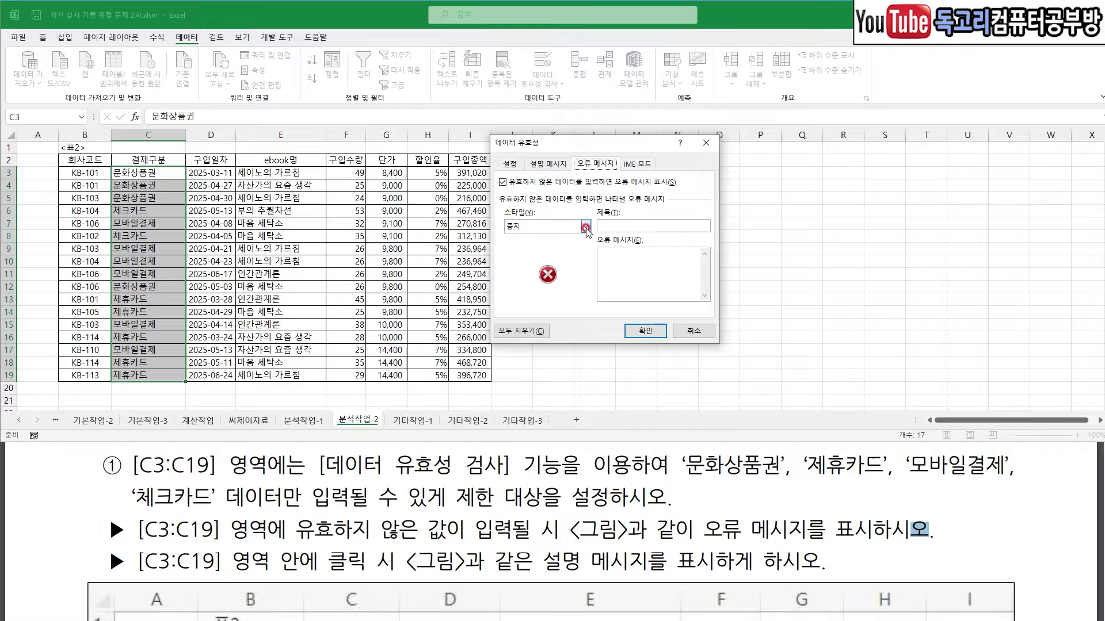
click(618, 222)
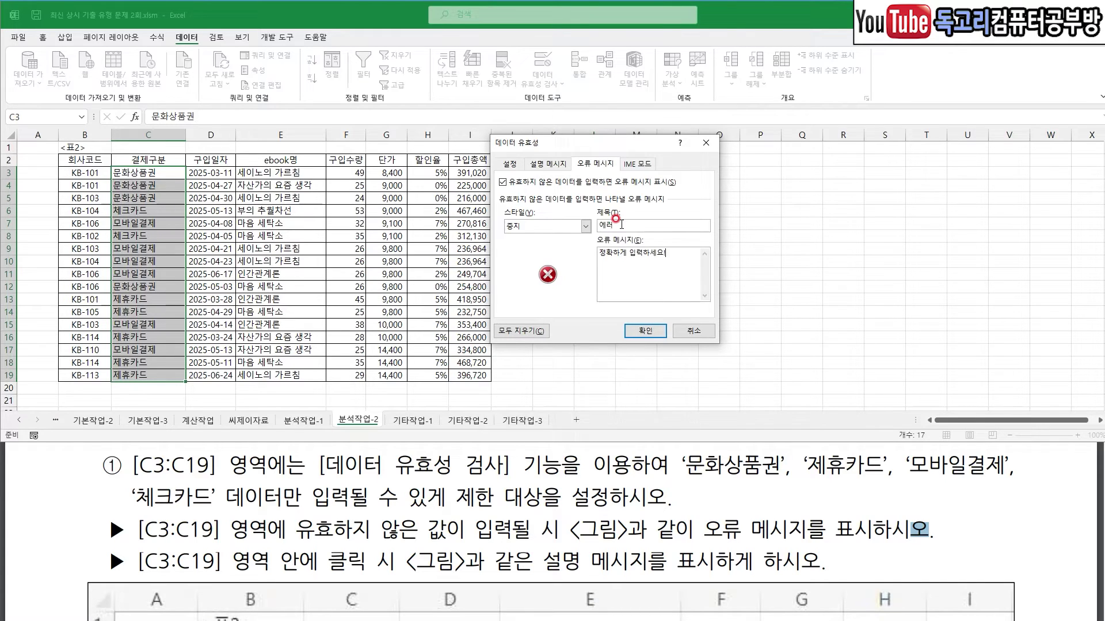
drag(557, 216, 533, 240)
mouse_move(661, 216)
mouse_down()
mouse_move(634, 234)
mouse_move(681, 248)
mouse_move(658, 274)
mouse_up()
mouse_move(665, 341)
mouse_down()
mouse_move(660, 357)
mouse_move(627, 363)
mouse_move(656, 365)
mouse_up()
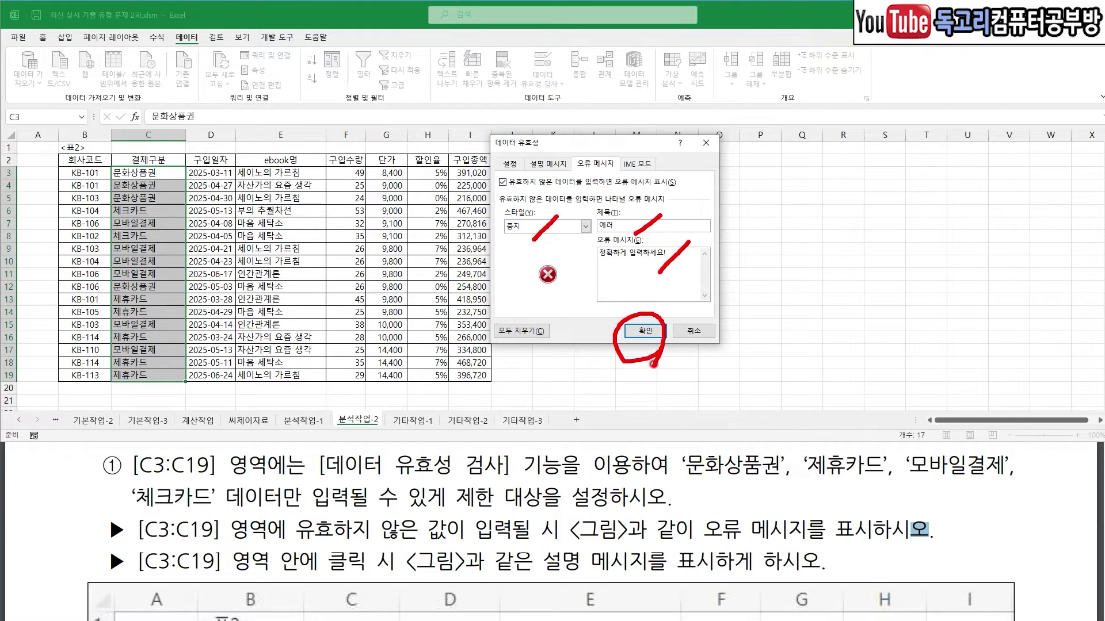
click(644, 330)
- Test the validation by entering 상품권 in C3, and cancel the entry
click(148, 175)
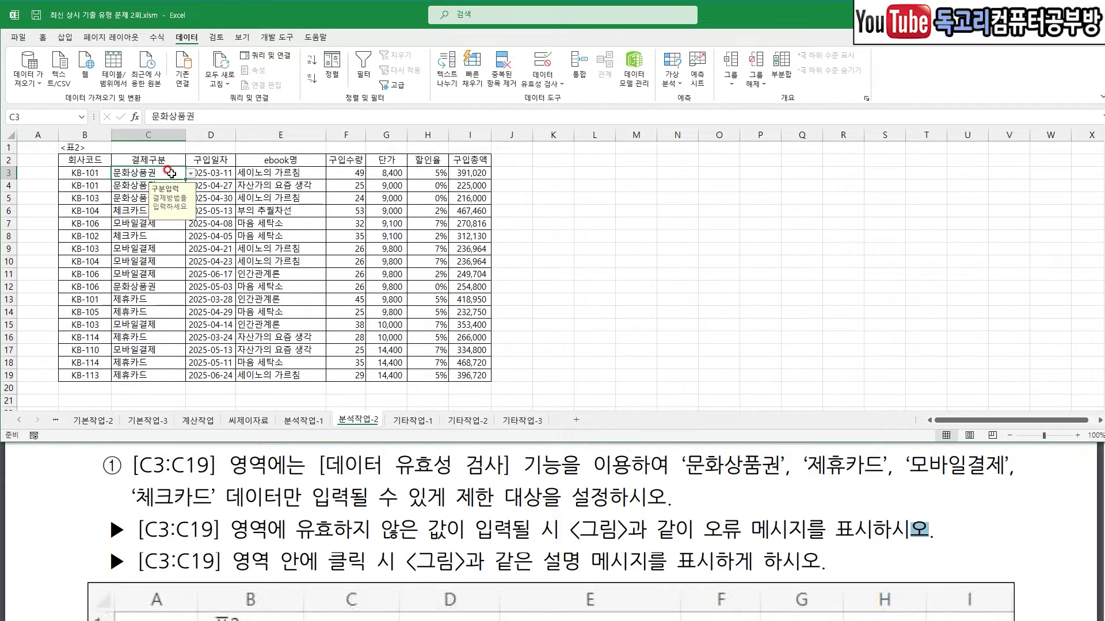
text(상품권)
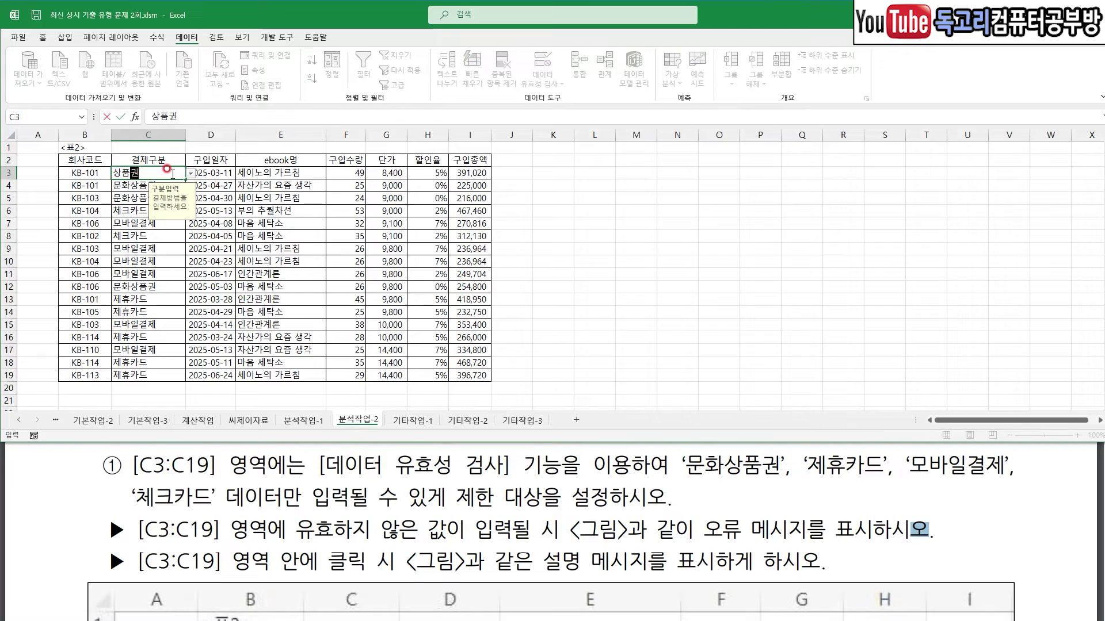
key(Return)
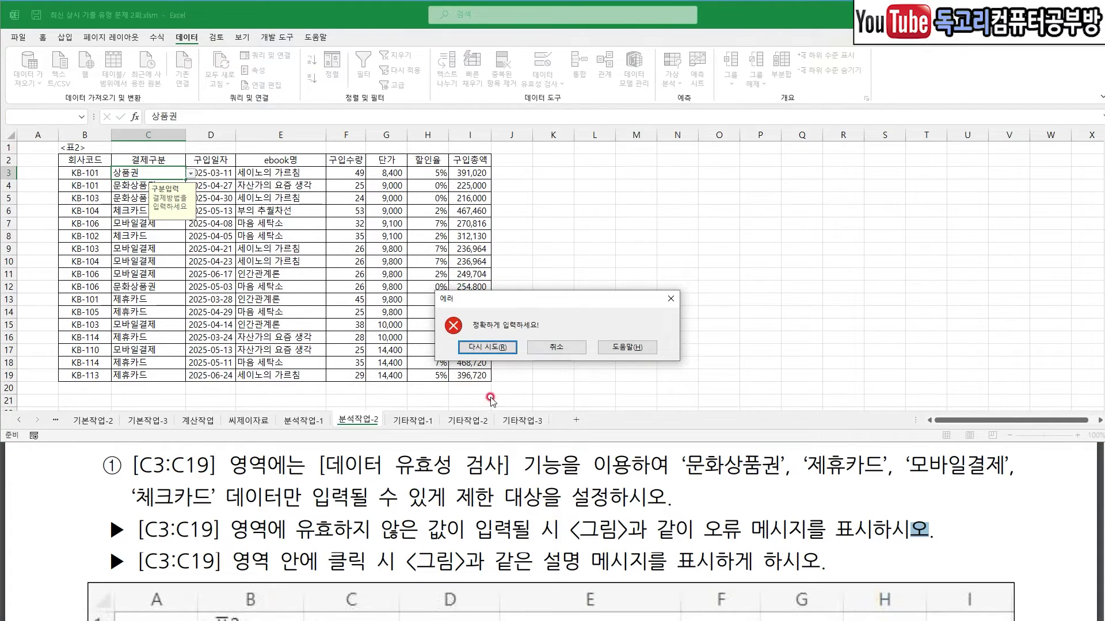
click(554, 350)
drag(173, 158, 143, 209)
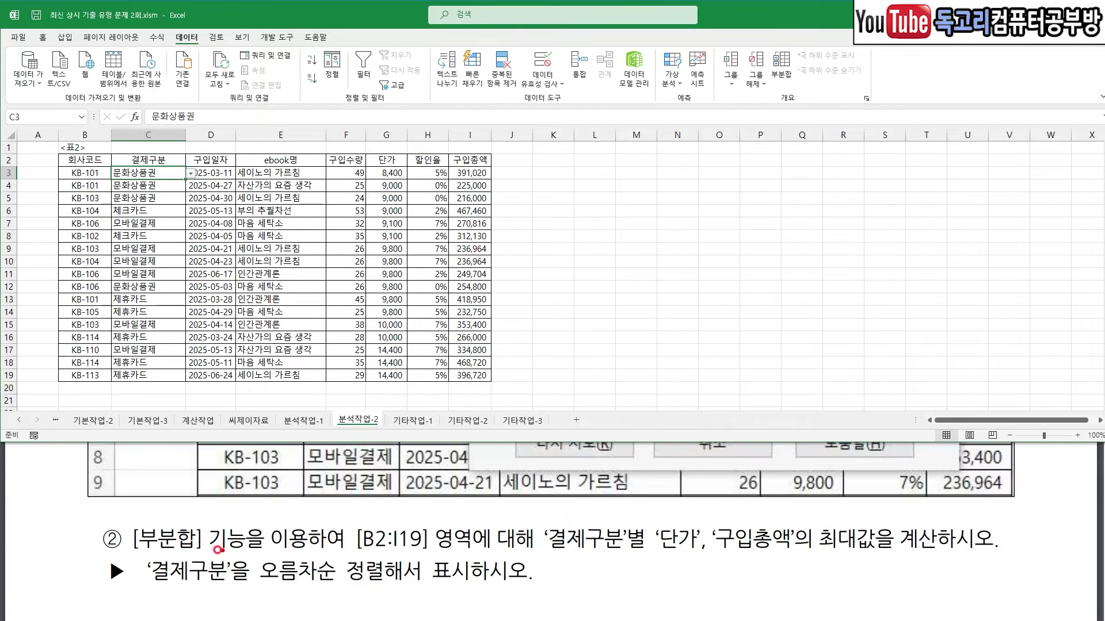
- Sort the <표2> table on 분석작업-2 by 결제구분 in ascending order, as the subtotal instructions require
drag(172, 515, 238, 517)
drag(536, 562, 883, 562)
mouse_move(851, 491)
mouse_down()
mouse_move(863, 510)
mouse_move(891, 490)
mouse_up()
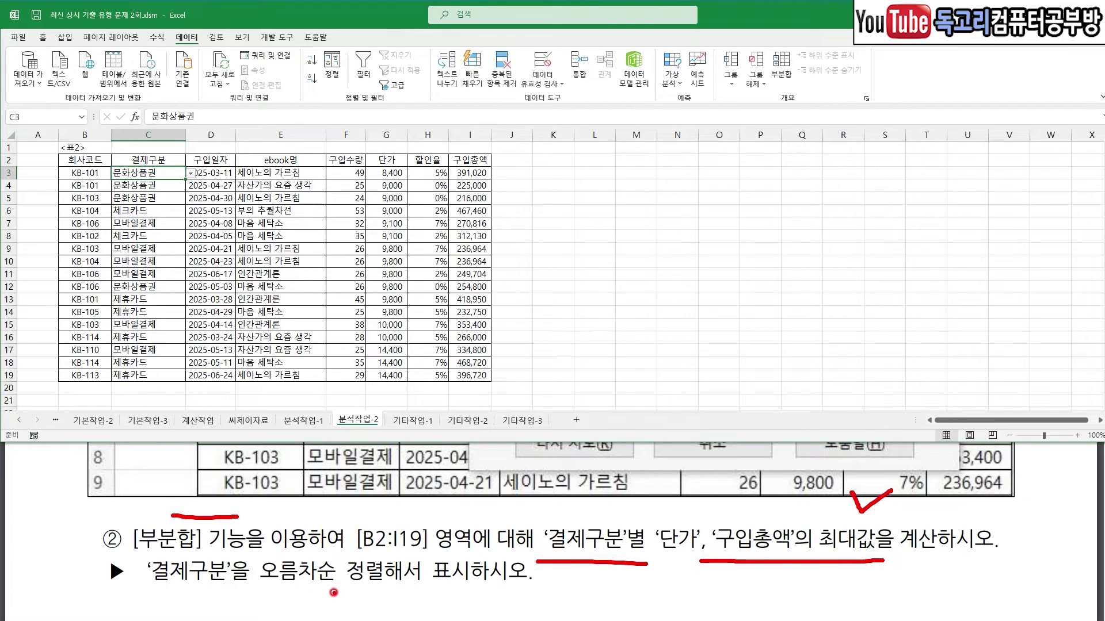
drag(166, 593, 363, 591)
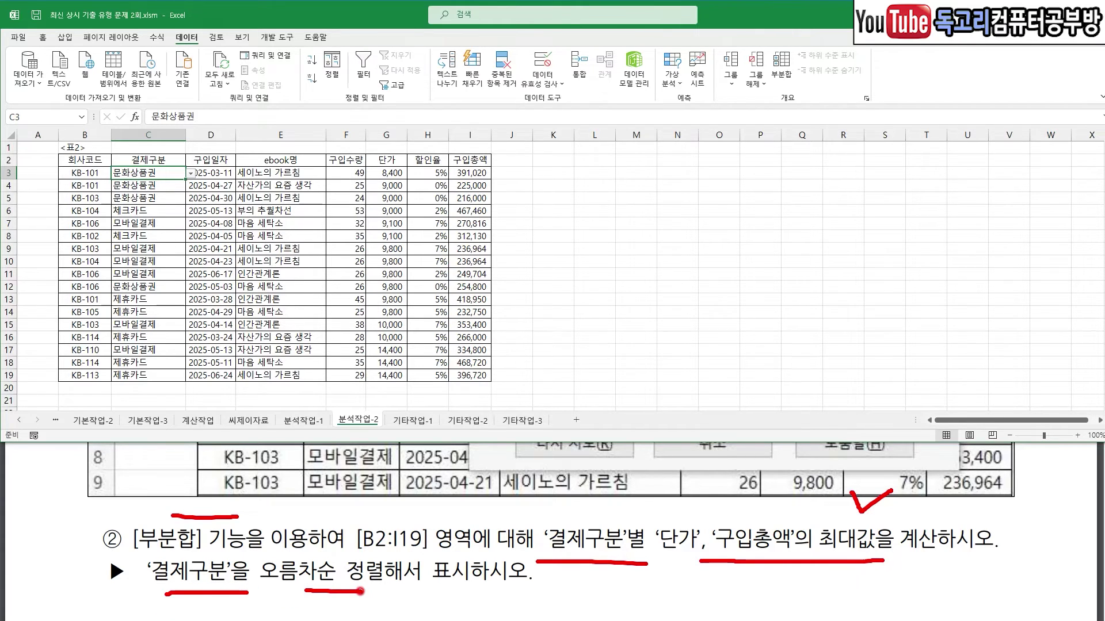
key(e)
mouse_move(268, 227)
mouse_down()
mouse_move(291, 266)
mouse_move(326, 217)
mouse_up()
mouse_move(345, 80)
mouse_down()
mouse_move(313, 81)
mouse_move(363, 32)
mouse_move(342, 89)
mouse_up()
click(500, 229)
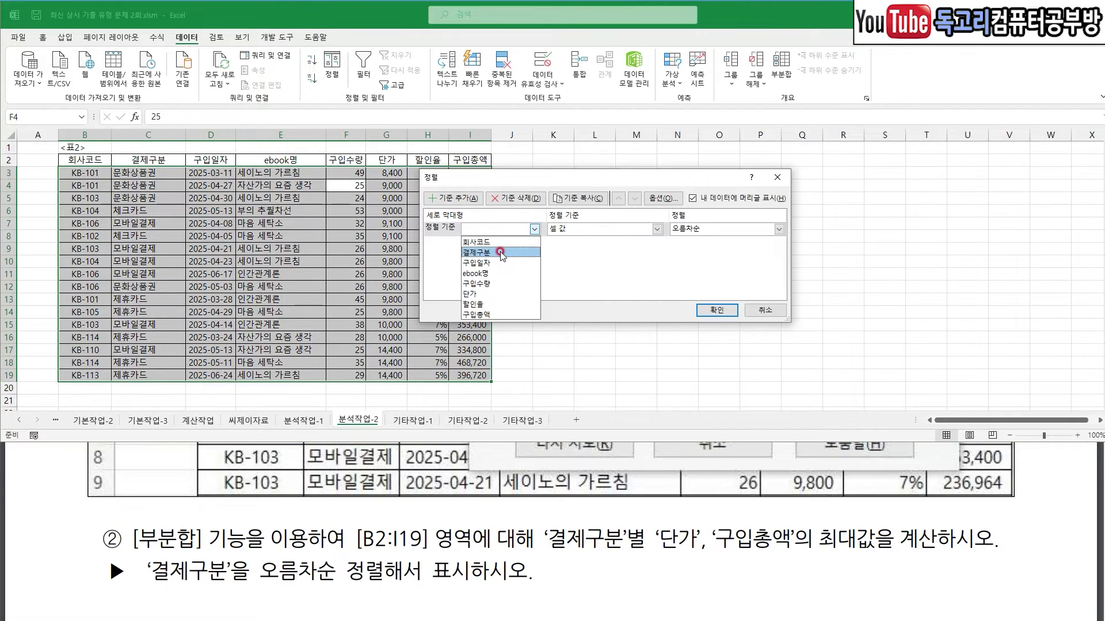
click(500, 252)
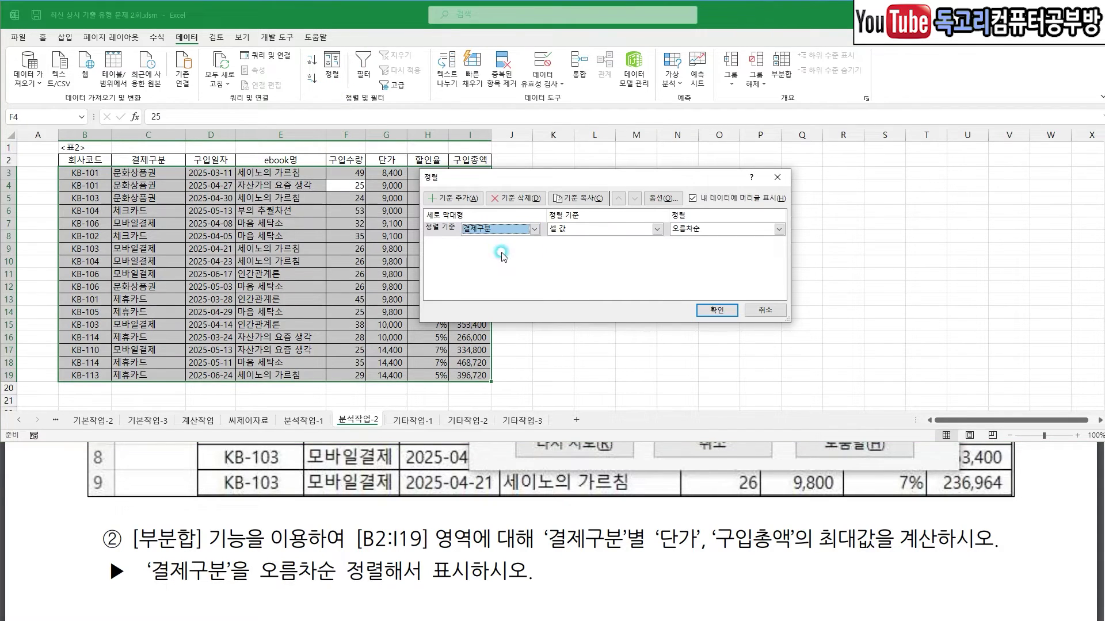
drag(732, 207, 683, 270)
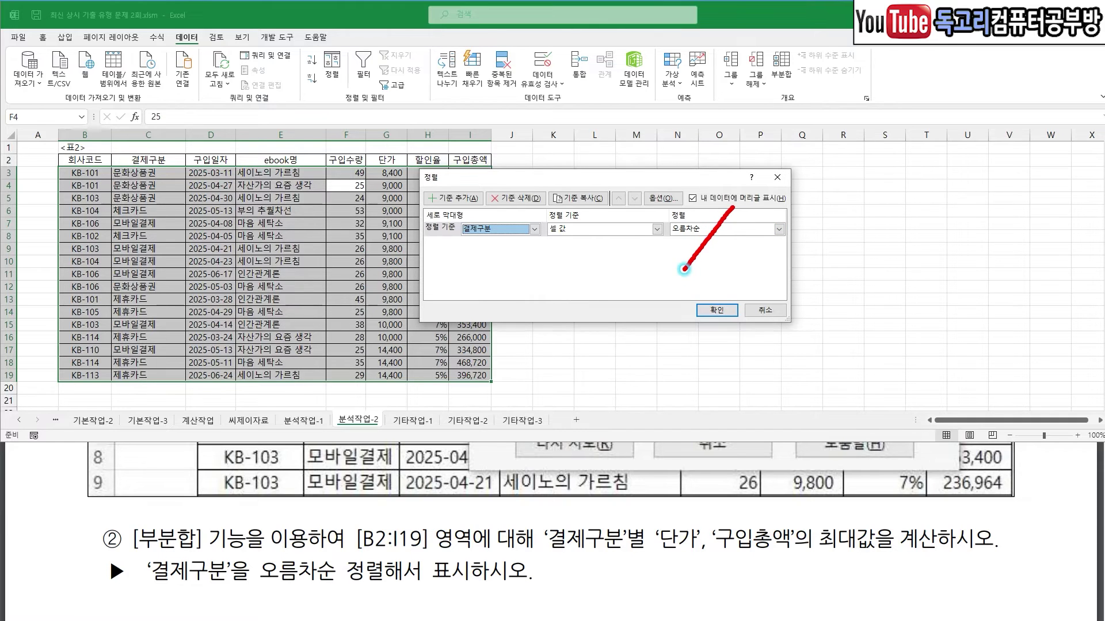
drag(767, 273, 703, 359)
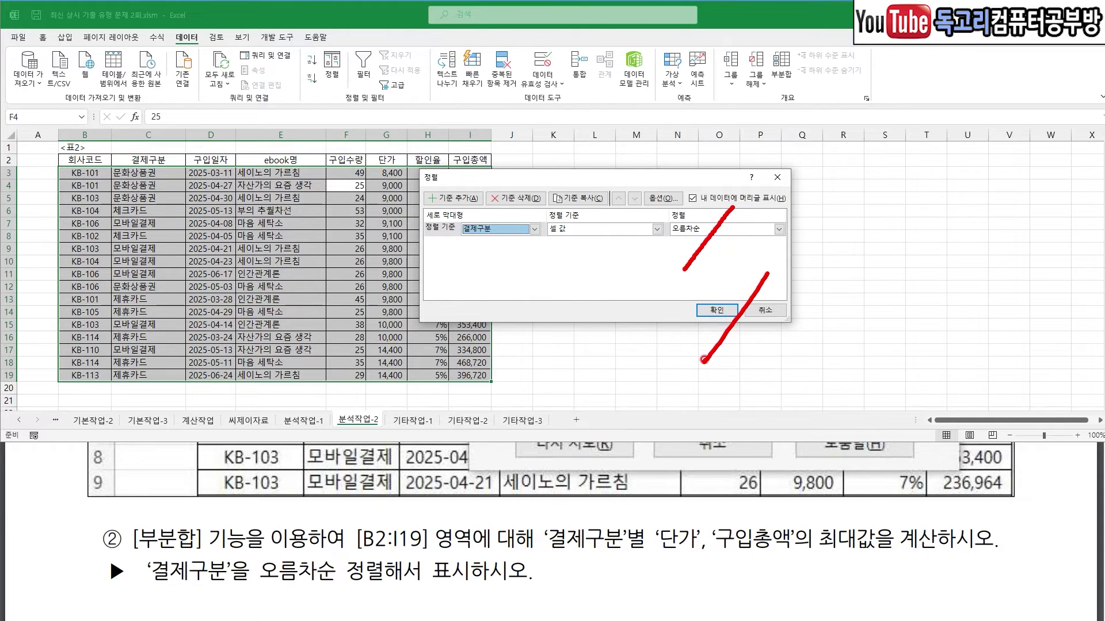
key(Return)
- Start a subtotal on the sorted table, grouped by 결제구분, with 단가 and 구입총액 as the calculated items
drag(817, 58, 765, 118)
click(781, 66)
click(670, 172)
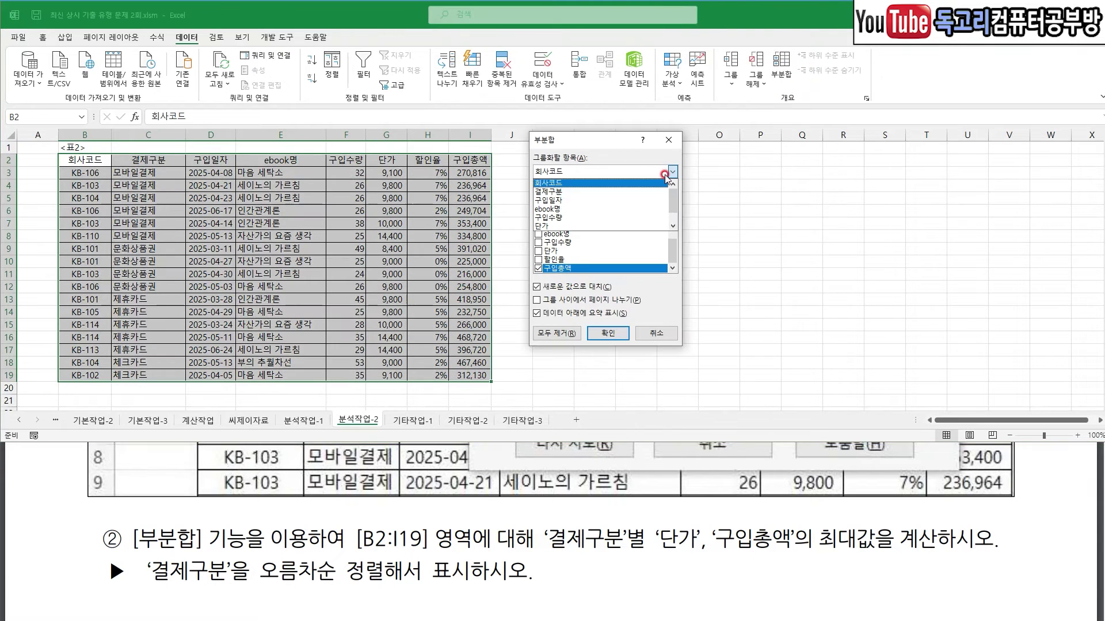
click(619, 195)
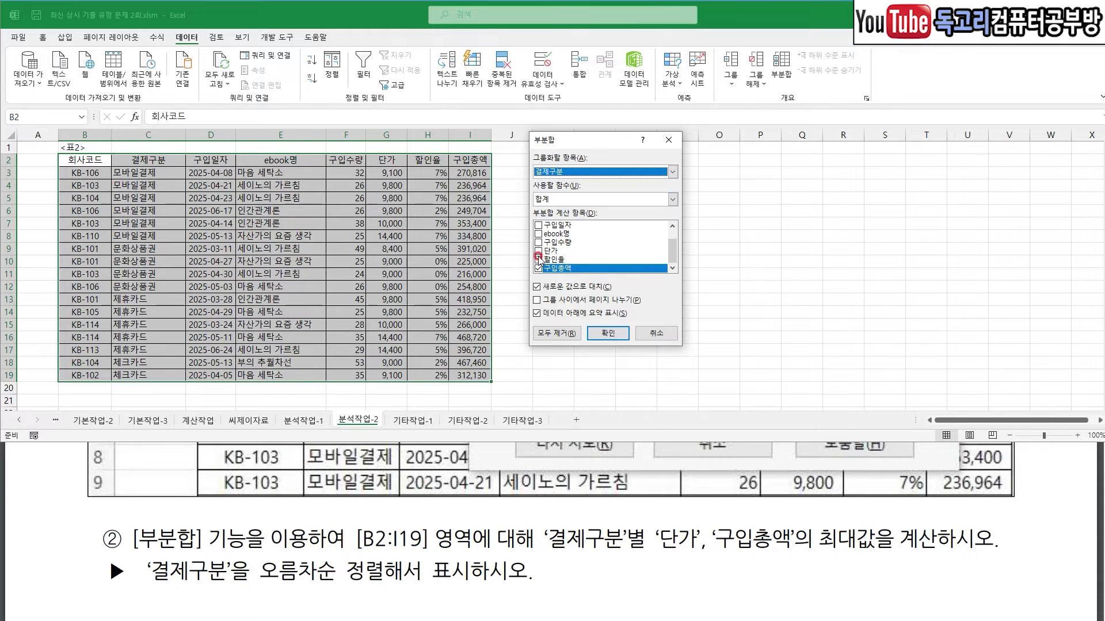
click(538, 252)
mouse_move(538, 244)
mouse_down()
mouse_move(521, 266)
mouse_move(545, 278)
mouse_up()
mouse_move(666, 210)
mouse_down()
mouse_move(671, 184)
mouse_move(671, 215)
mouse_up()
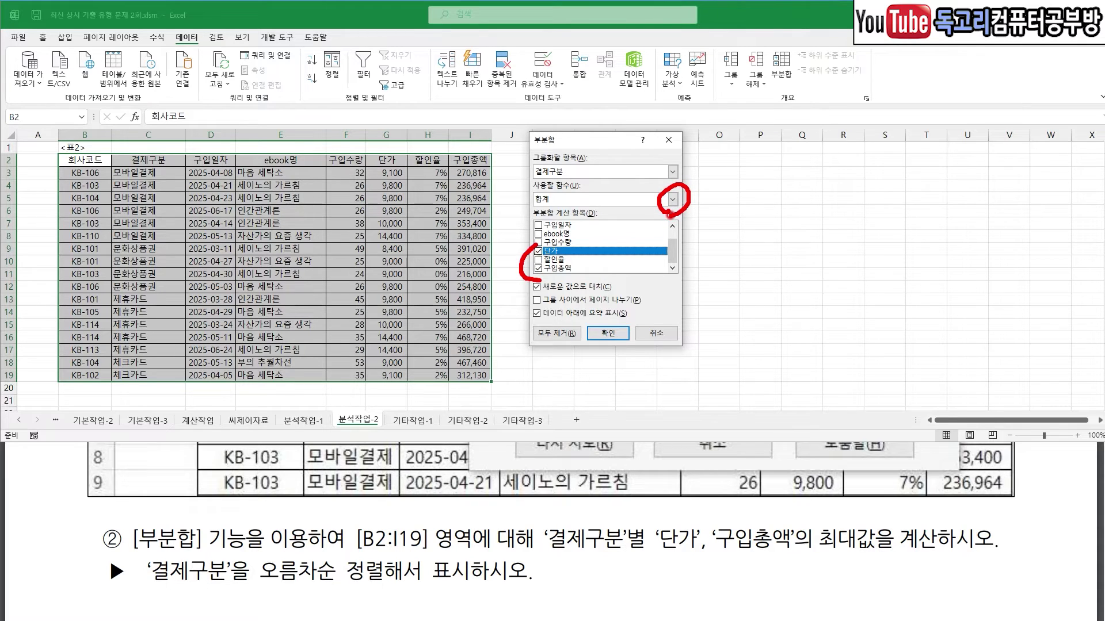
- Set the subtotal function to 최대 and apply the subtotals to the table
click(672, 199)
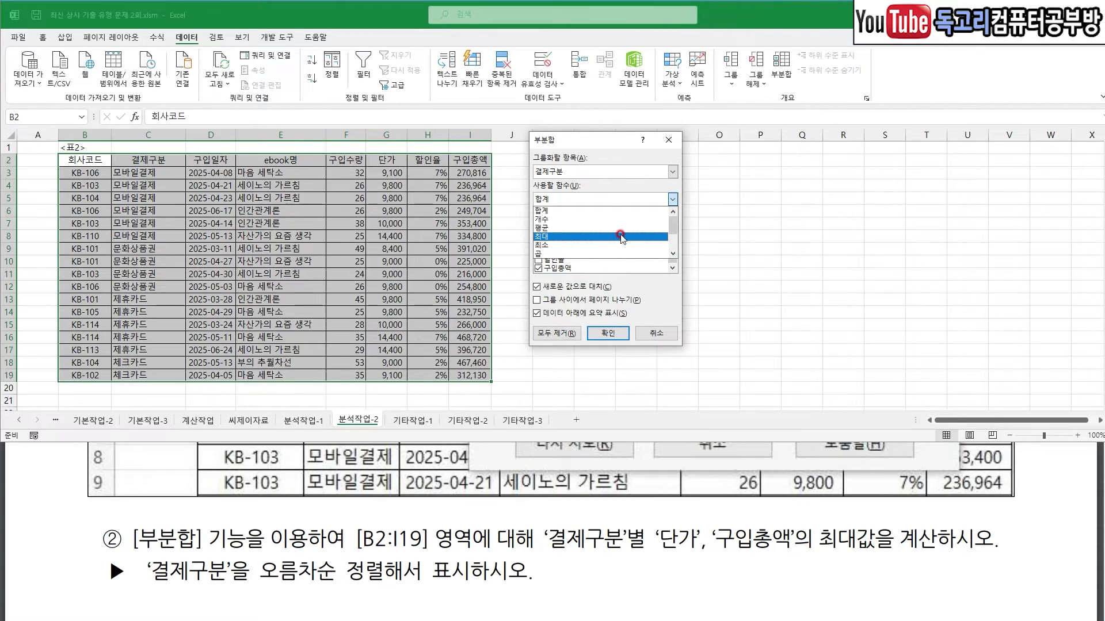
click(620, 236)
drag(606, 165, 578, 187)
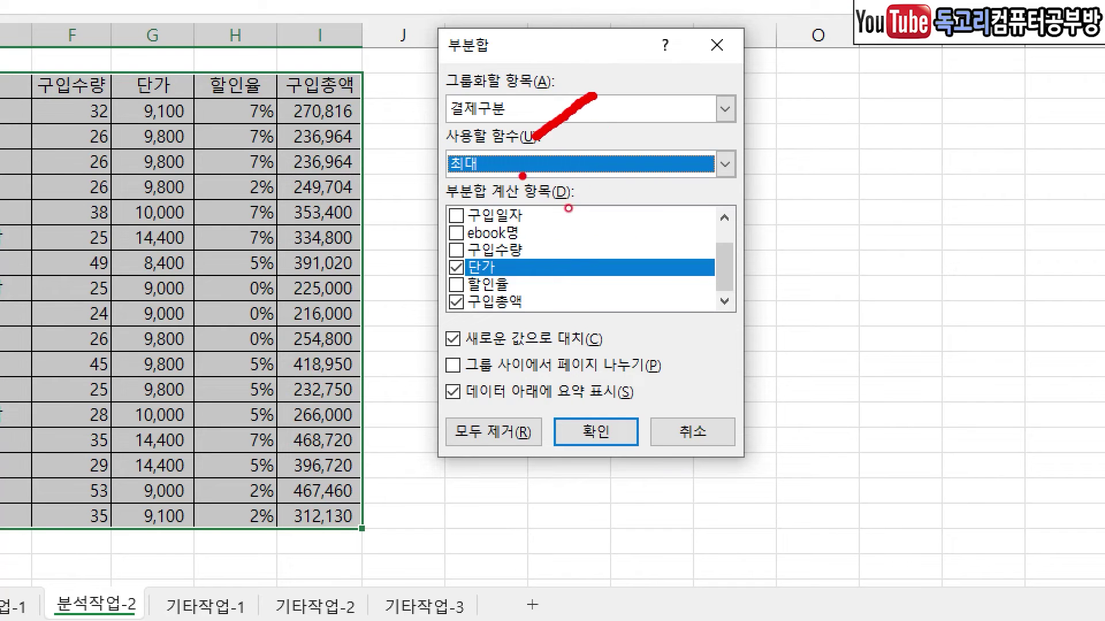
mouse_move(440, 261)
mouse_down()
mouse_move(433, 321)
mouse_move(507, 326)
mouse_up()
drag(535, 146, 505, 197)
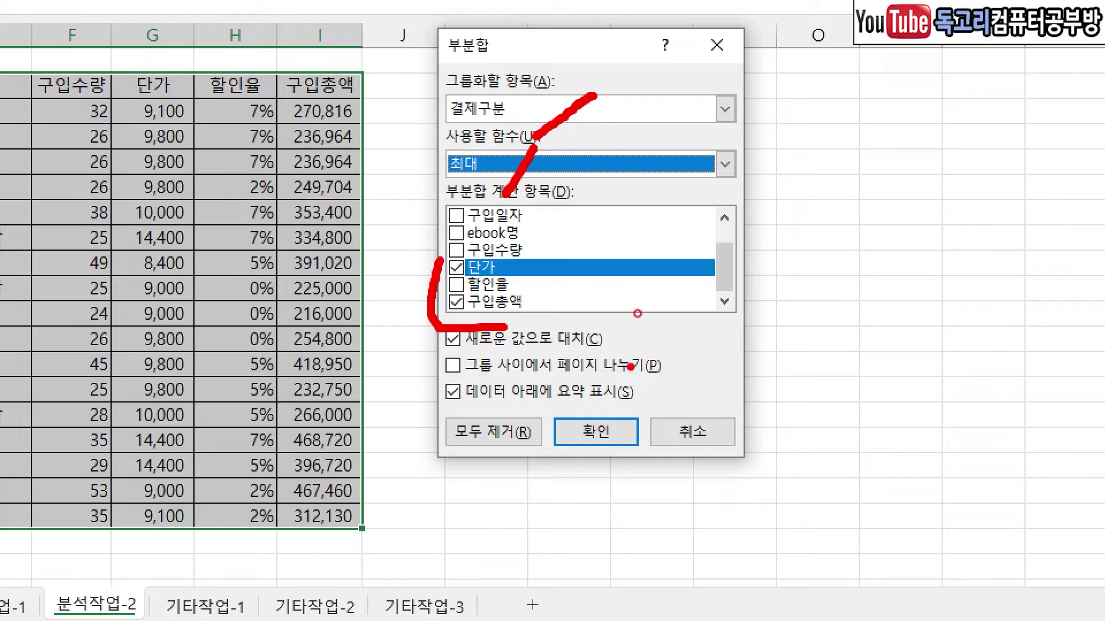
drag(656, 402, 610, 467)
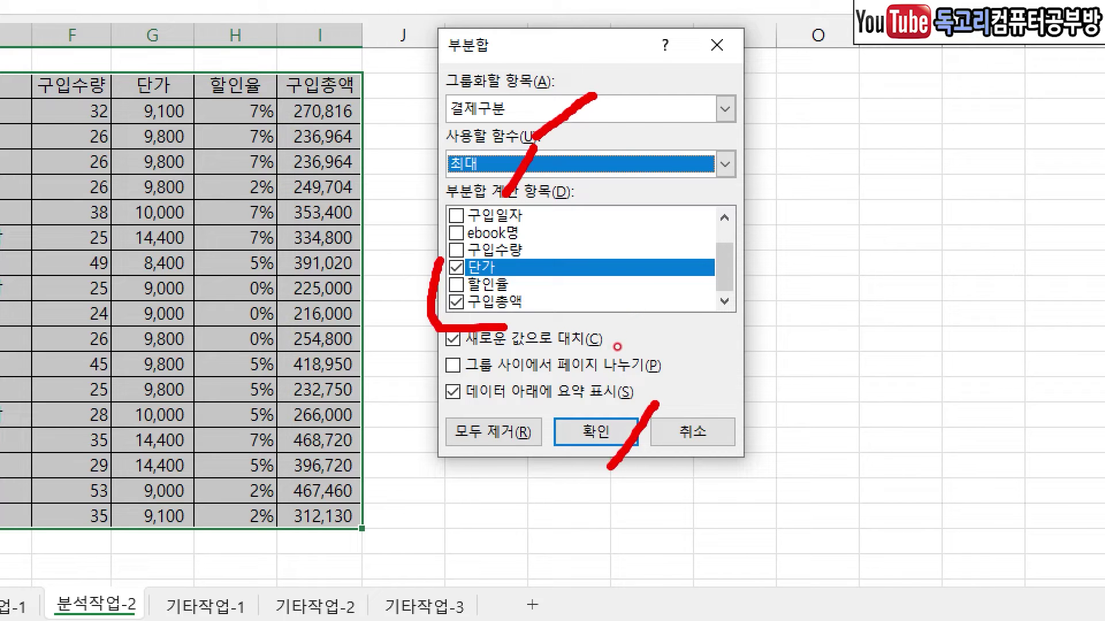
key(Escape)
click(611, 329)
click(617, 333)
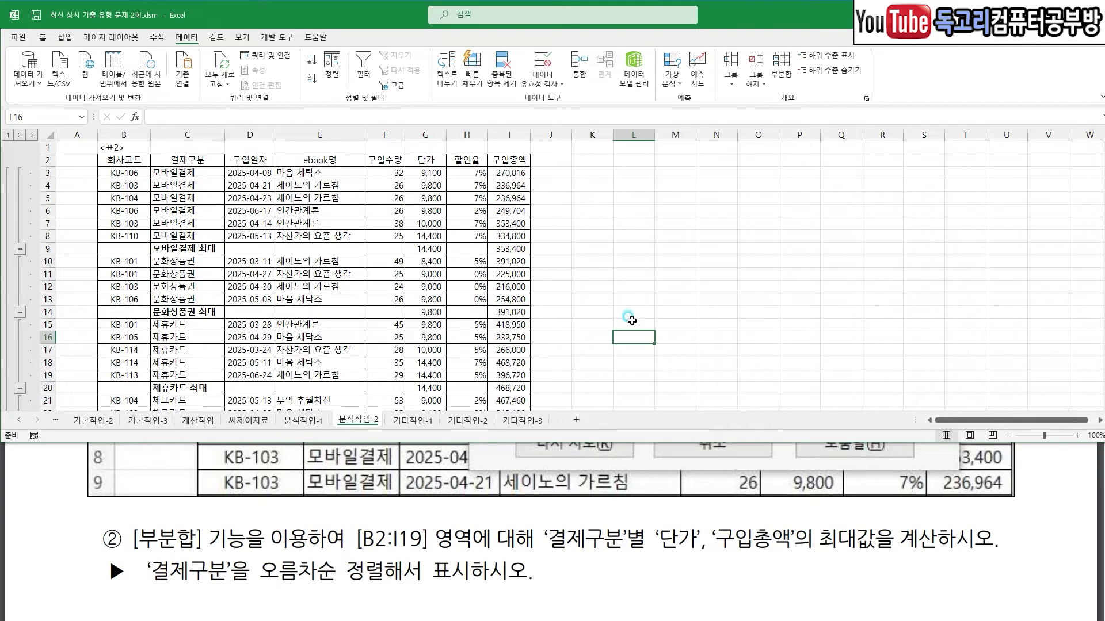
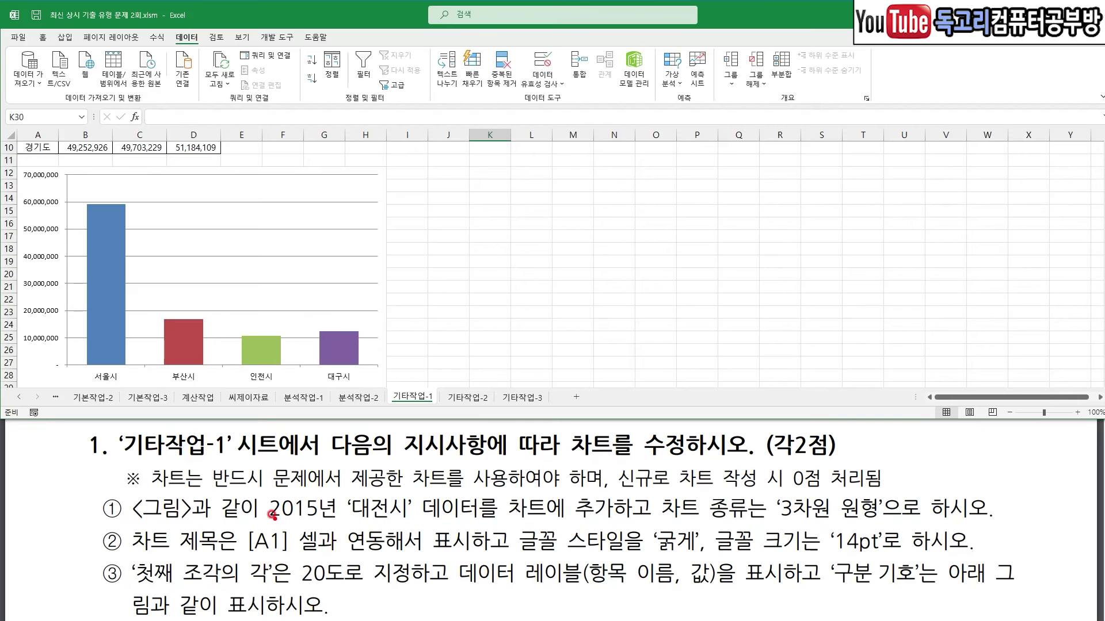
drag(131, 460, 213, 464)
mouse_move(385, 367)
mouse_down()
mouse_move(394, 389)
mouse_move(426, 354)
mouse_up()
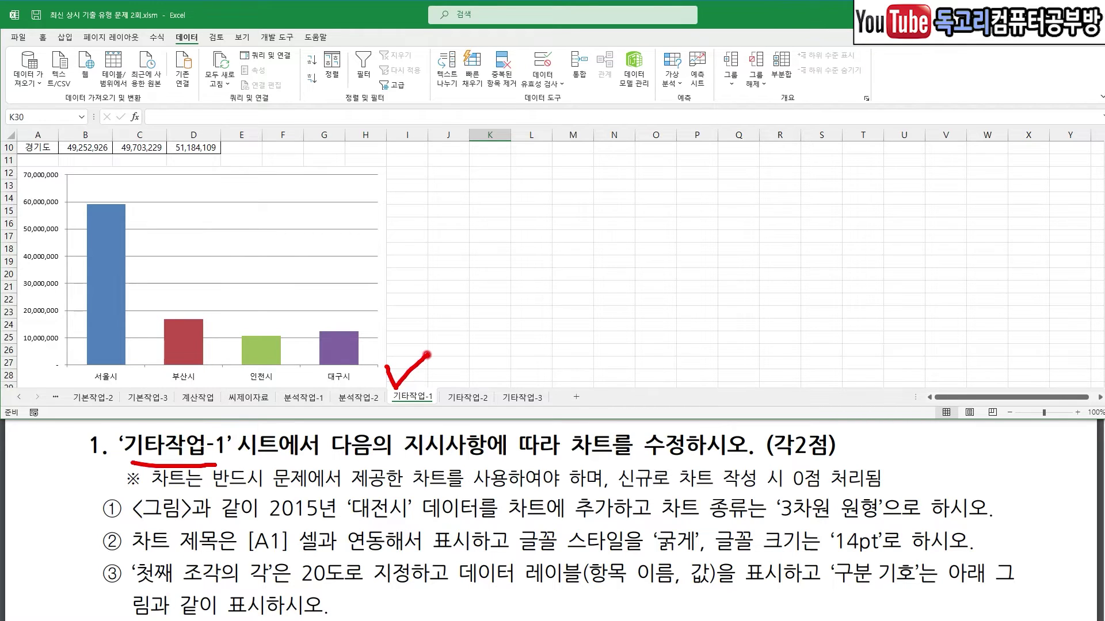
drag(134, 521, 611, 526)
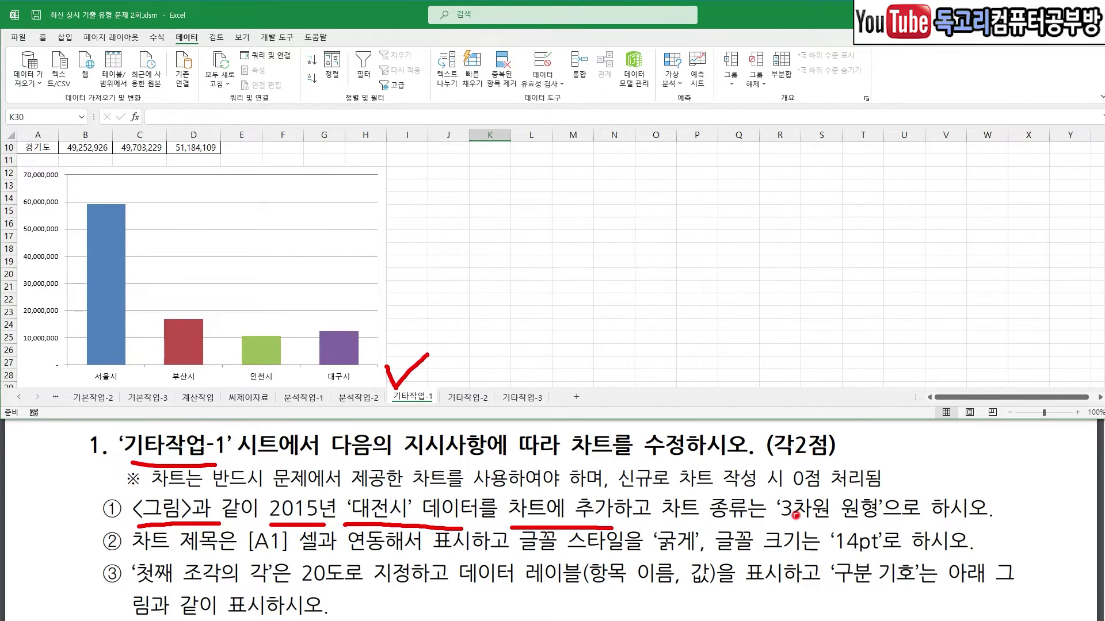
drag(773, 524, 901, 526)
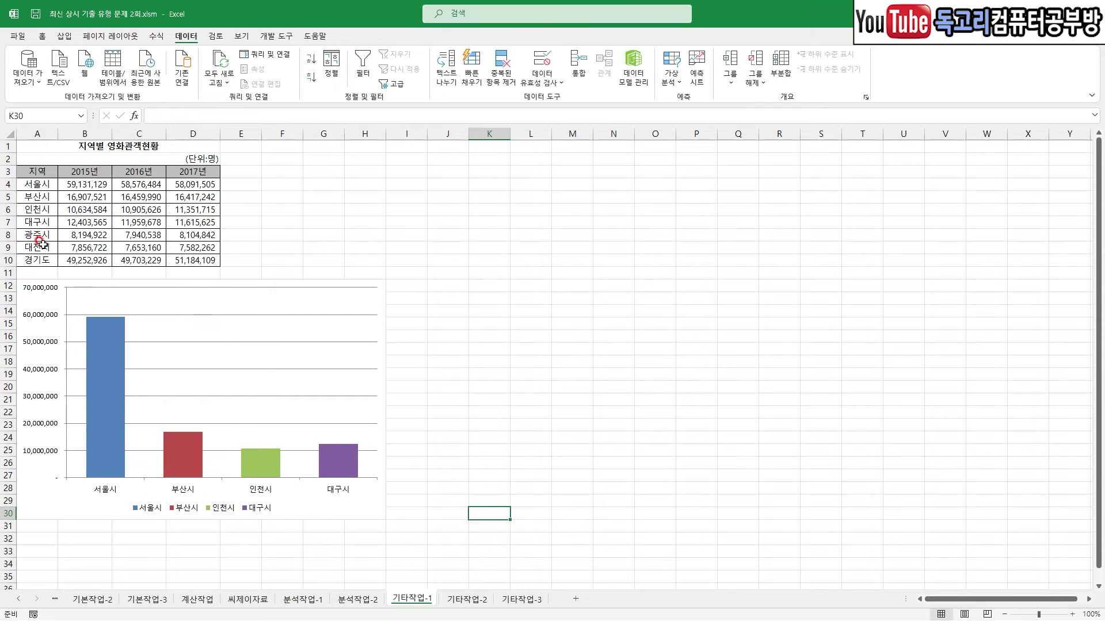
- Add the 2015년 data for 대전시 (A9:B9) to the column chart on 기타작업-1
drag(38, 246, 85, 248)
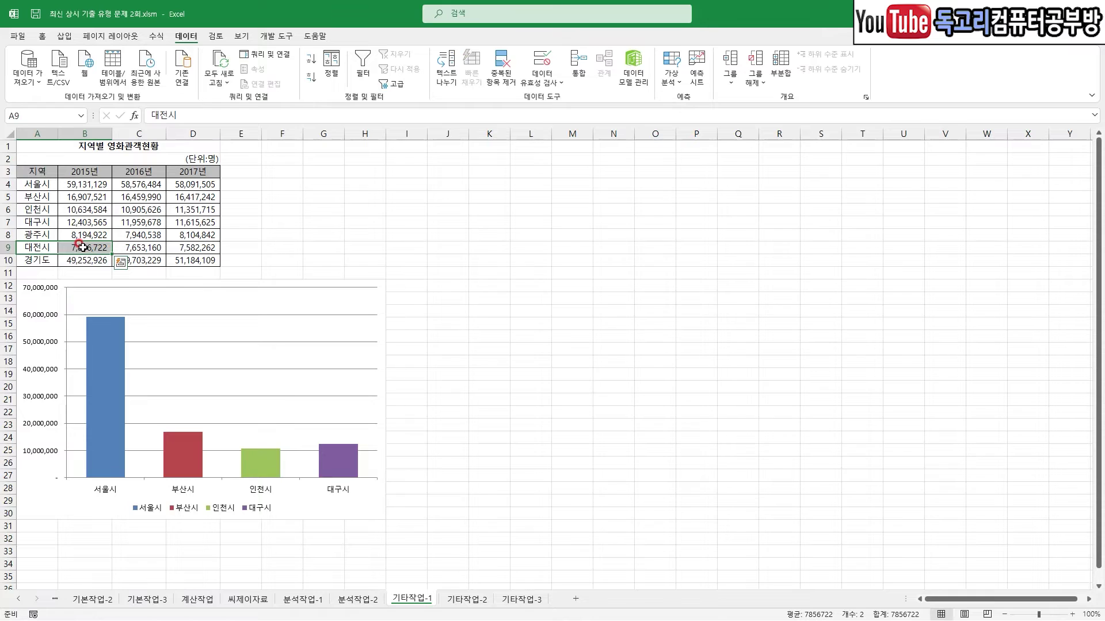
key(ctrl+c)
click(299, 297)
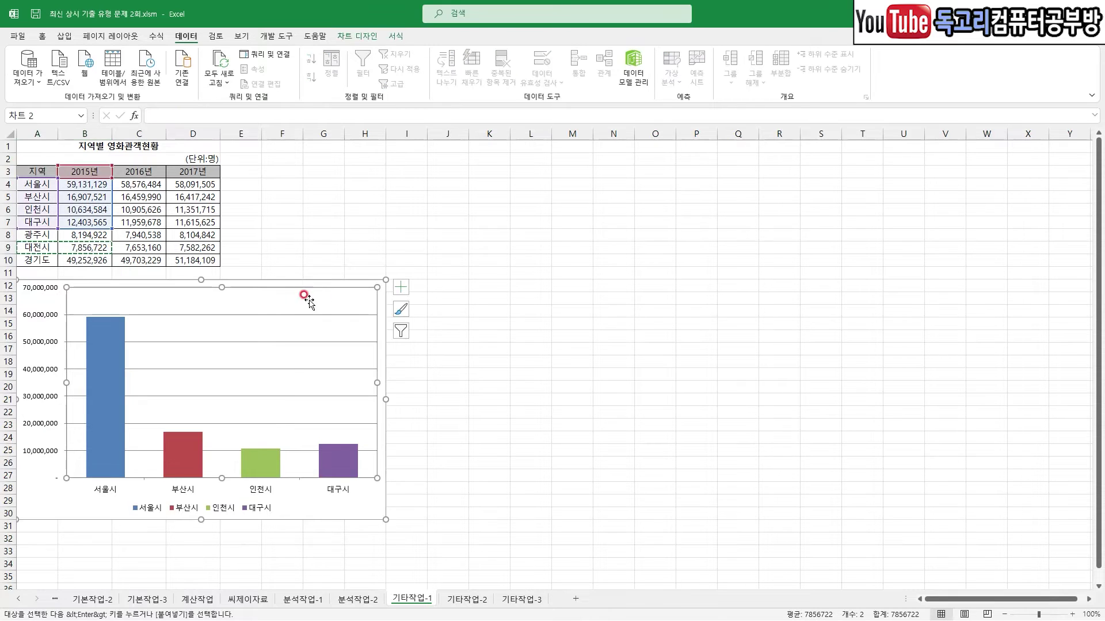
key(ctrl+v)
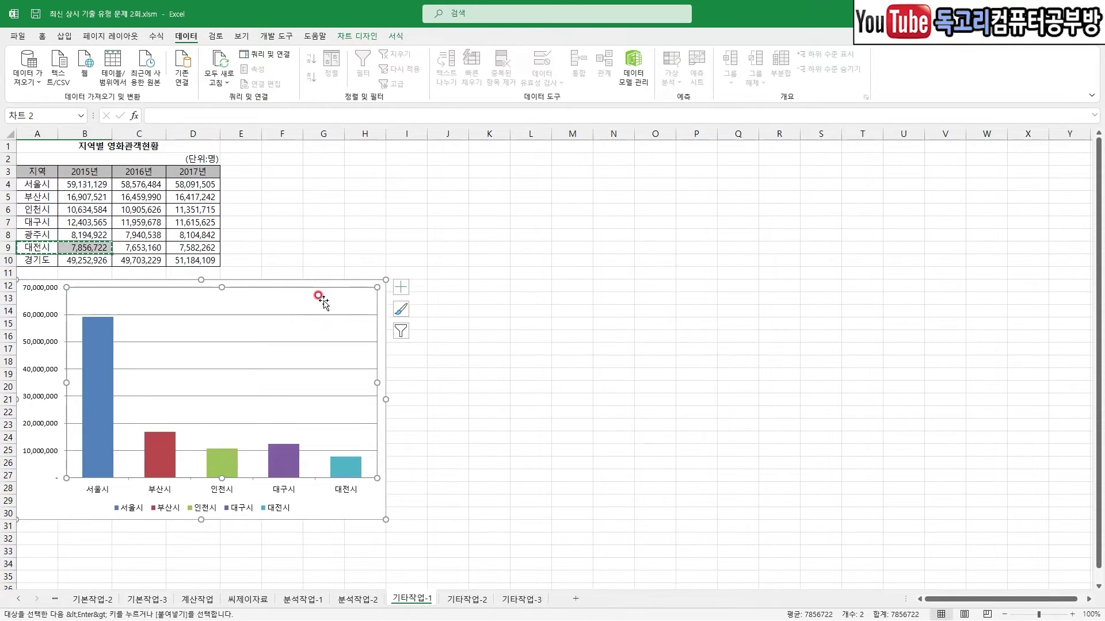
- Change the chart type to 3차원 원형
right_click(230, 358)
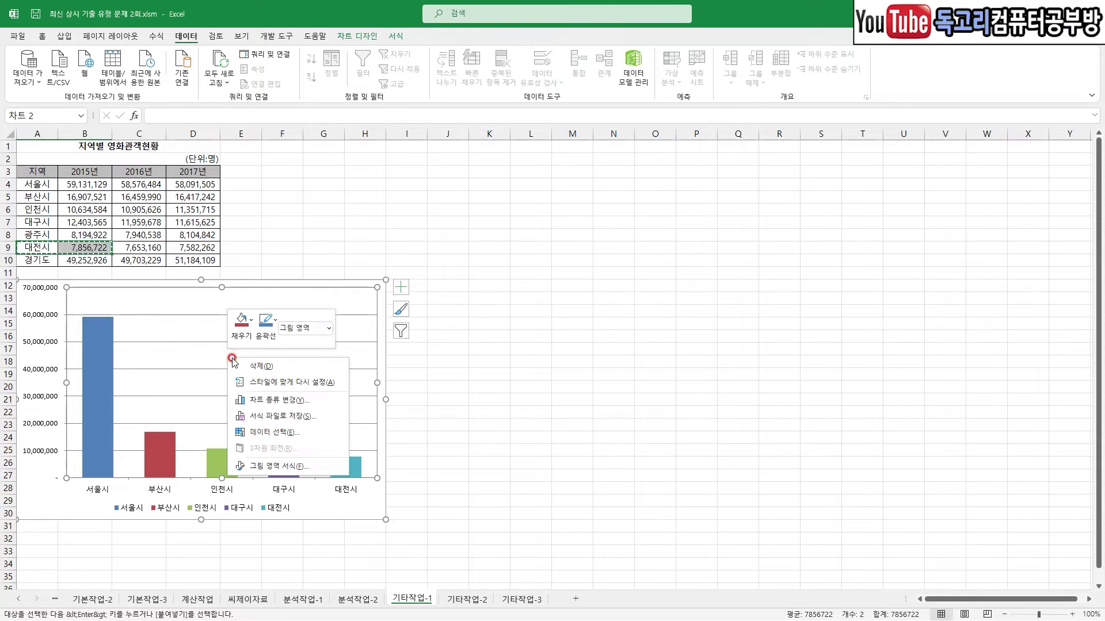
click(288, 400)
click(405, 240)
click(515, 198)
click(521, 201)
click(521, 201)
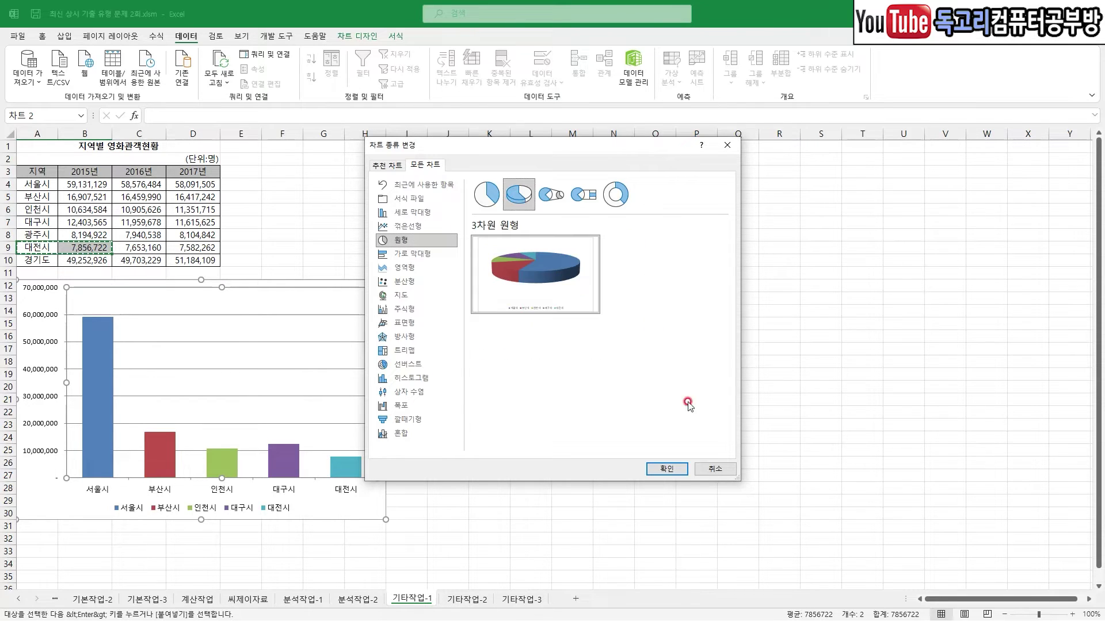
click(667, 470)
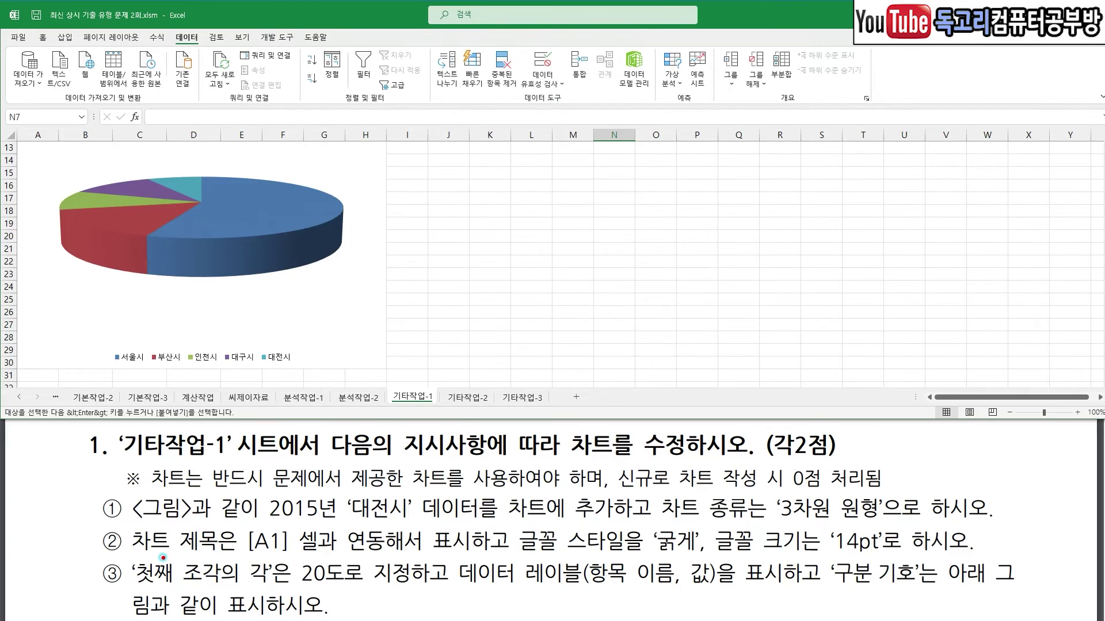
drag(162, 557, 472, 558)
drag(584, 559, 701, 560)
drag(841, 556, 895, 556)
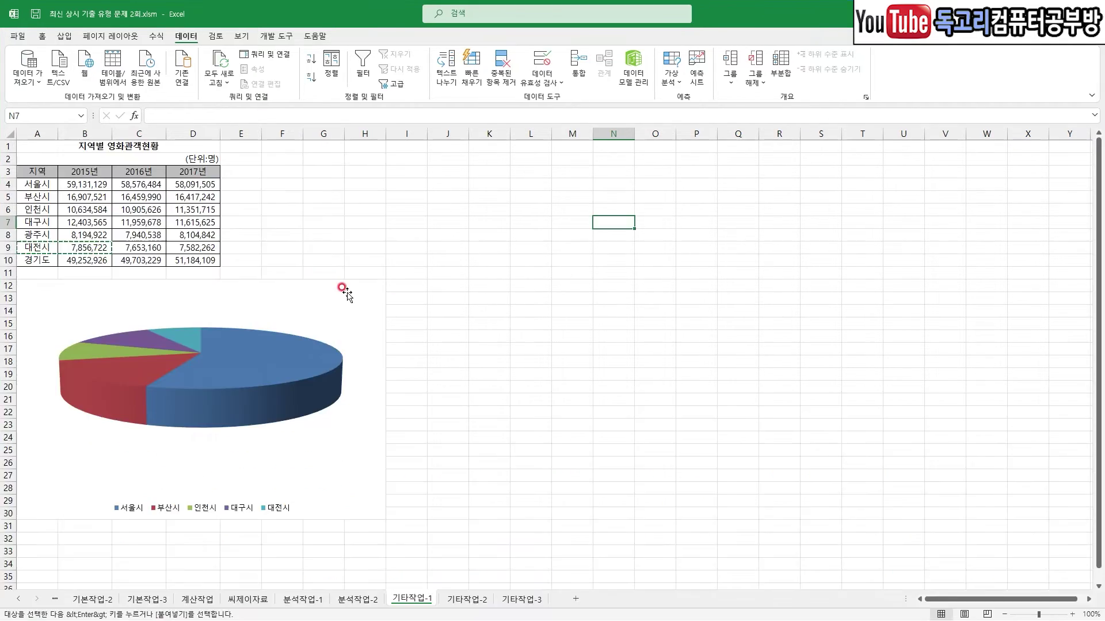
- Add a title to the pie chart and link it to cell A1 with a formula reference
click(347, 289)
click(399, 287)
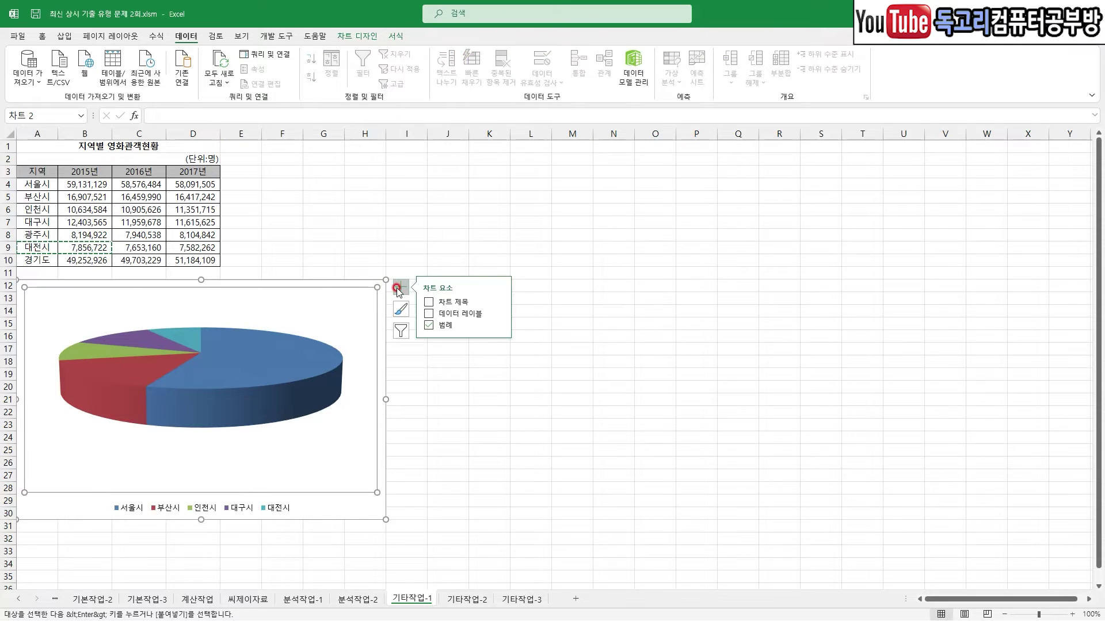
click(460, 303)
mouse_move(154, 100)
mouse_down()
mouse_move(168, 118)
mouse_move(198, 88)
mouse_up()
click(178, 115)
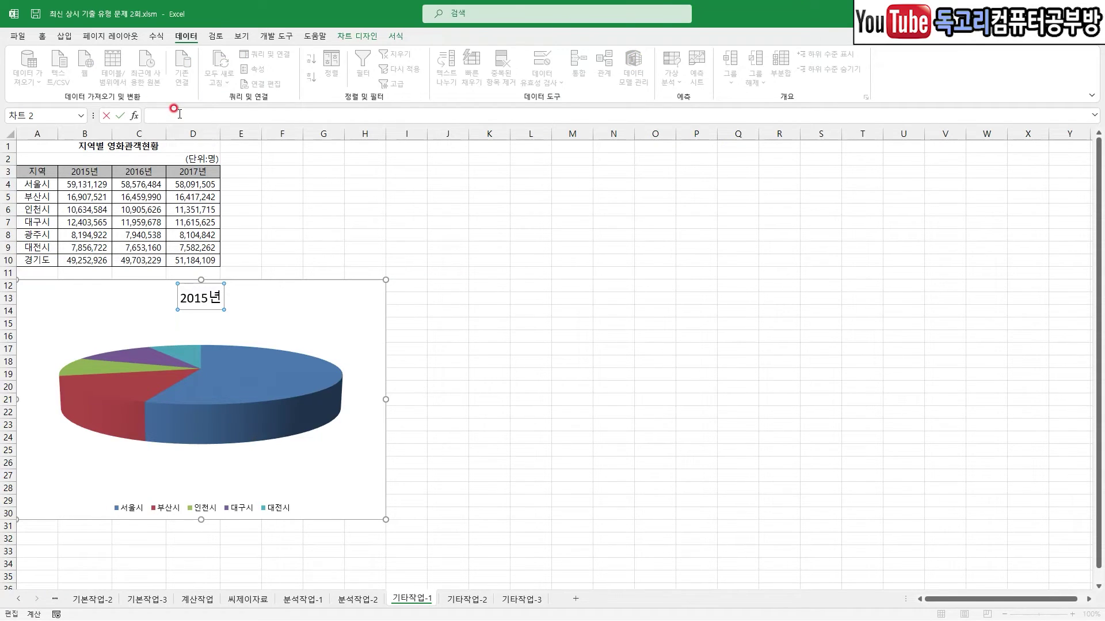
text(=)
click(60, 147)
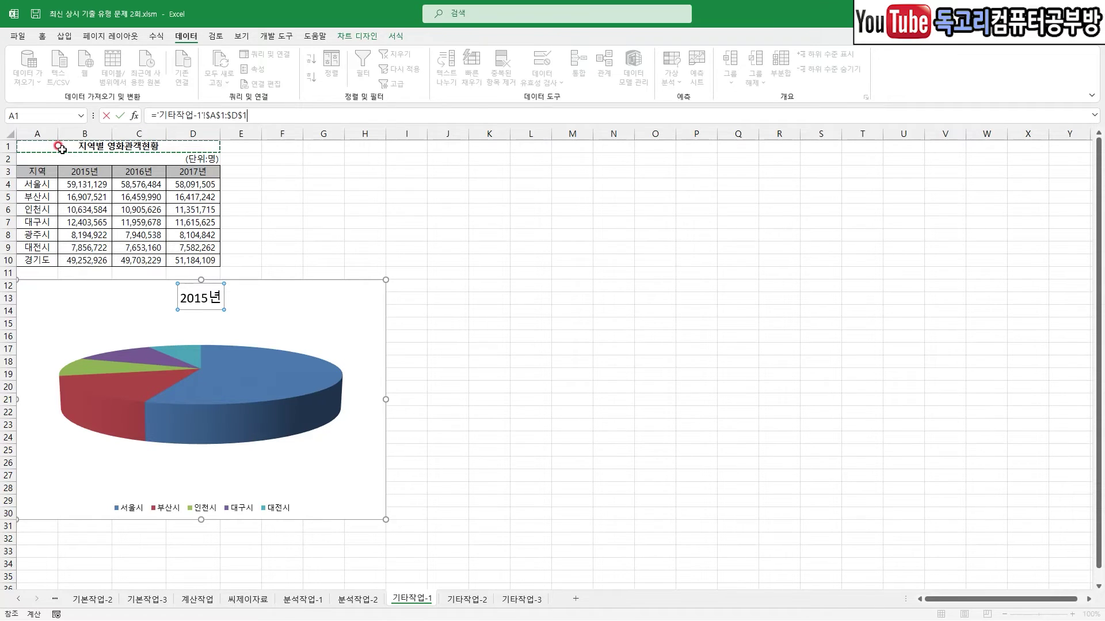
key(Return)
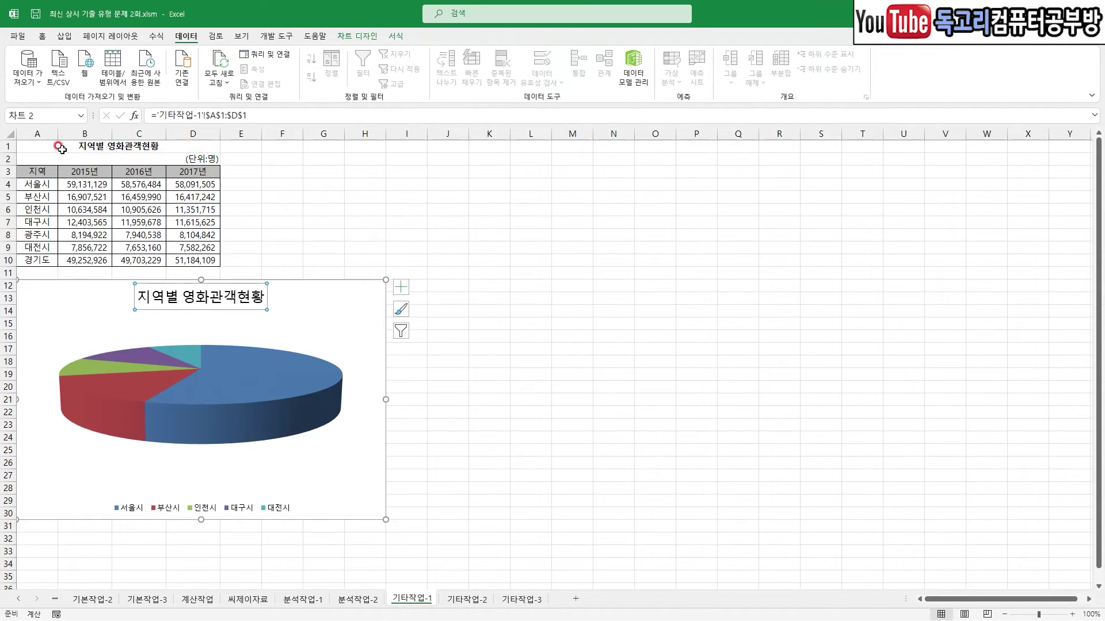
- Format the chart title as bold at 14 pt
click(42, 36)
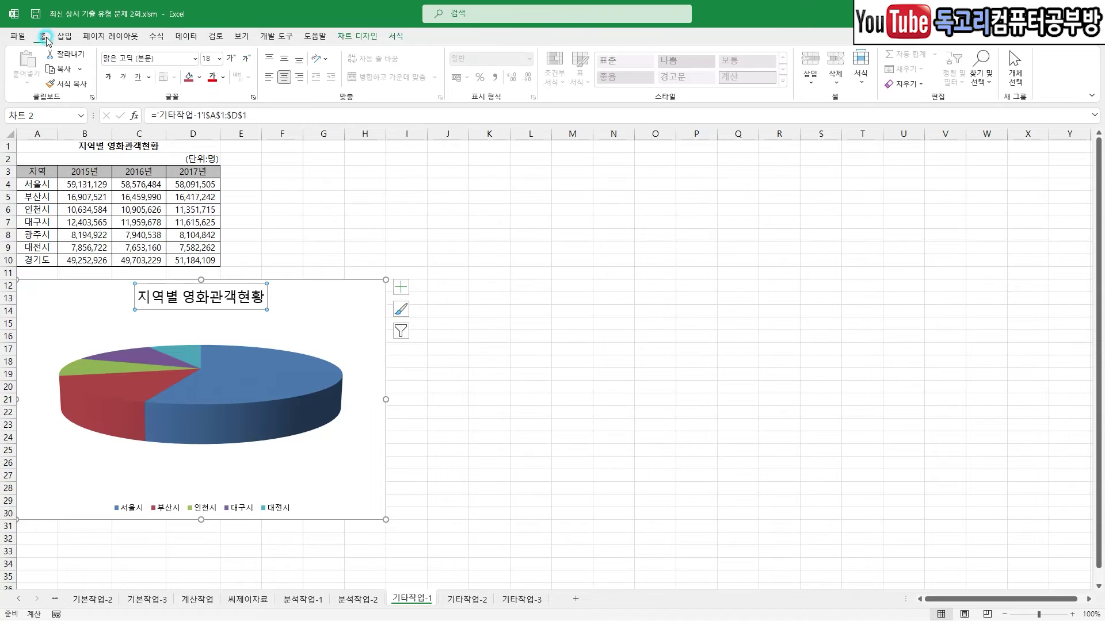
click(108, 77)
click(219, 59)
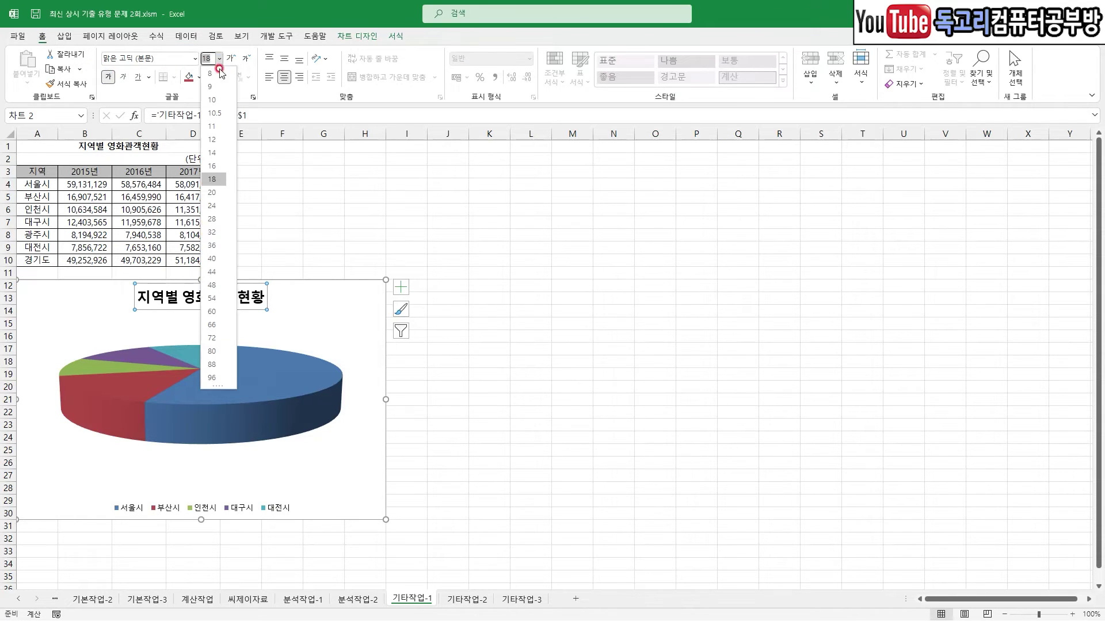
click(216, 153)
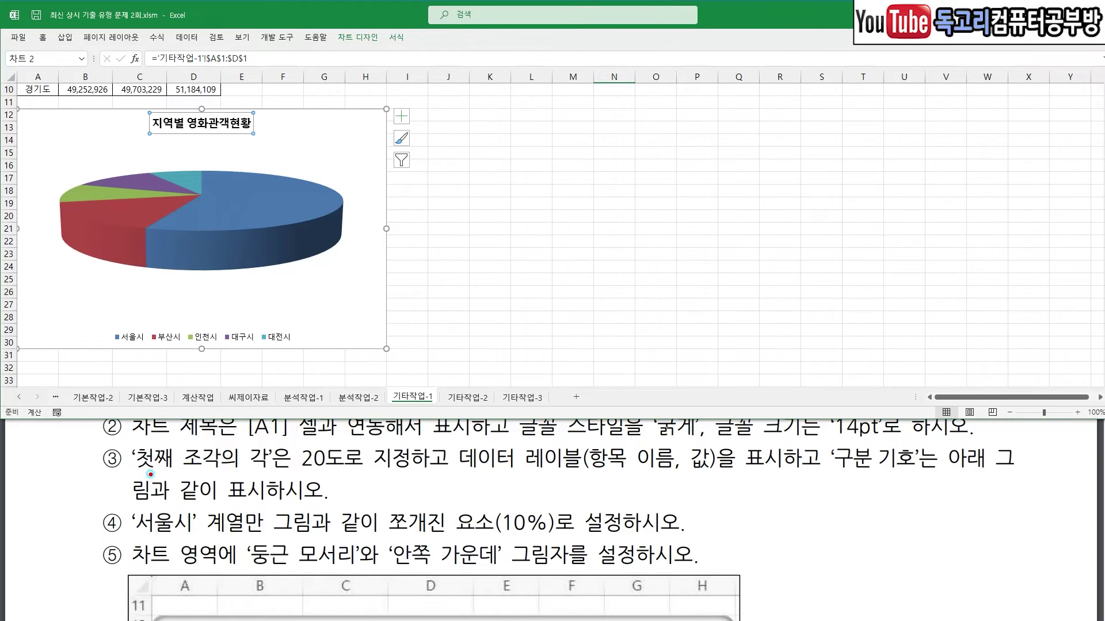
drag(150, 475, 713, 478)
drag(851, 473, 914, 473)
drag(155, 507, 288, 508)
scroll(460, 518, up, 1)
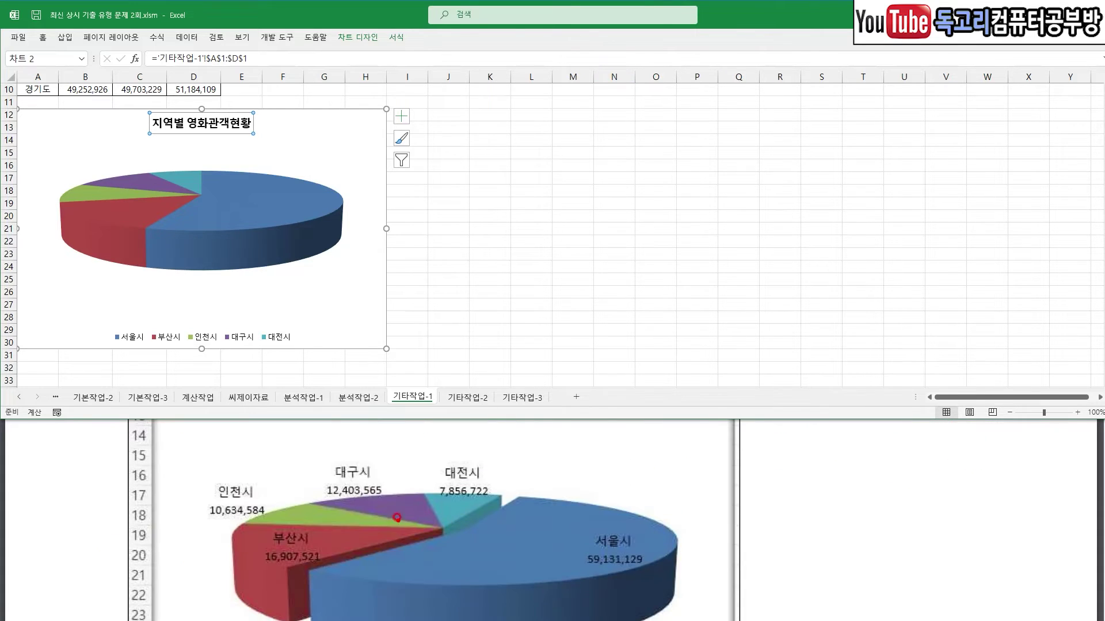
drag(375, 444, 385, 506)
right_click(558, 451)
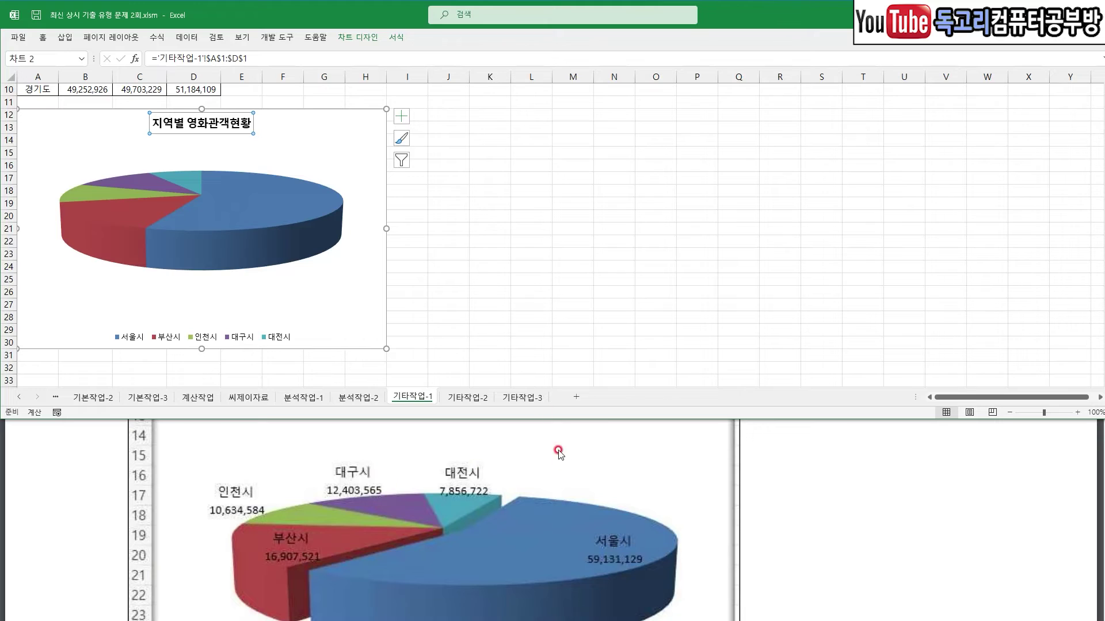
- Set the pie series' 첫째 조각의 각 to 20°
right_click(242, 206)
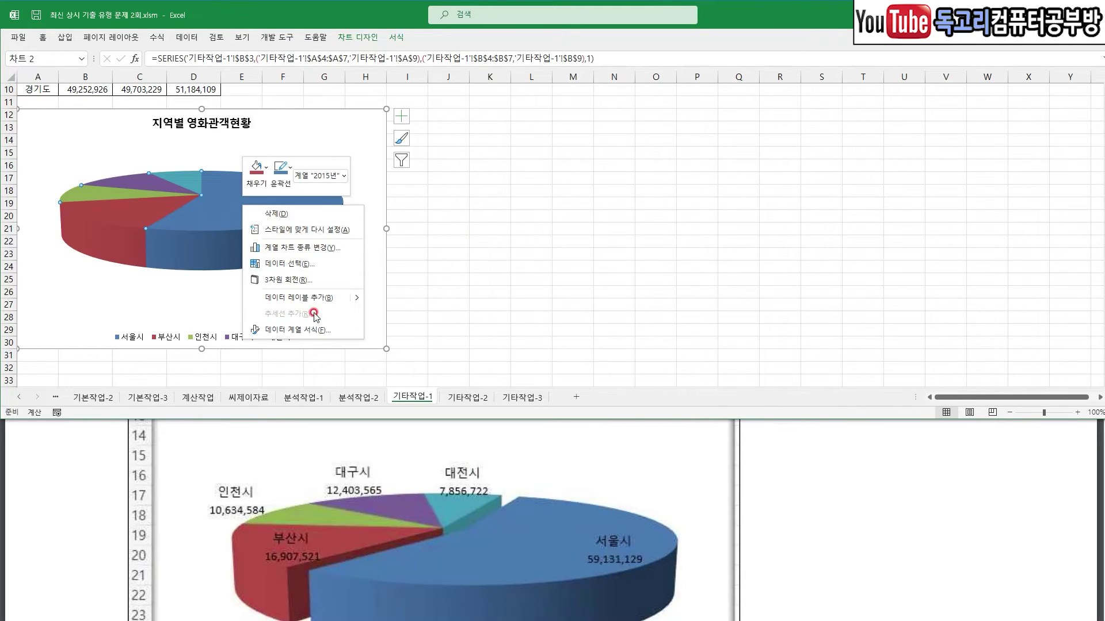
click(318, 329)
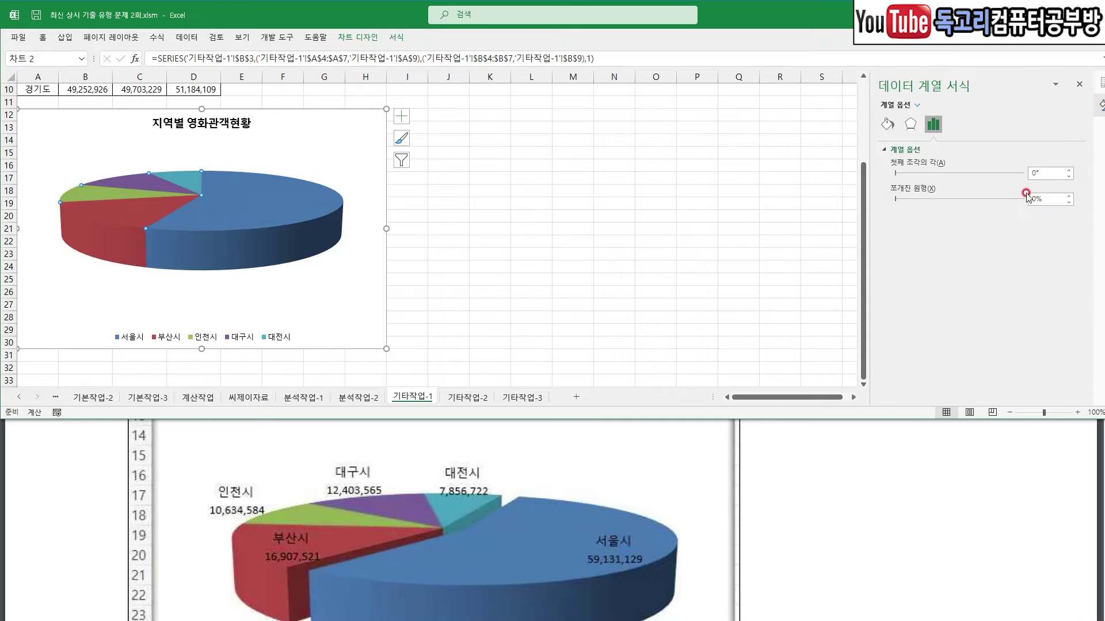
drag(1039, 172, 987, 181)
text(2)
key(Return)
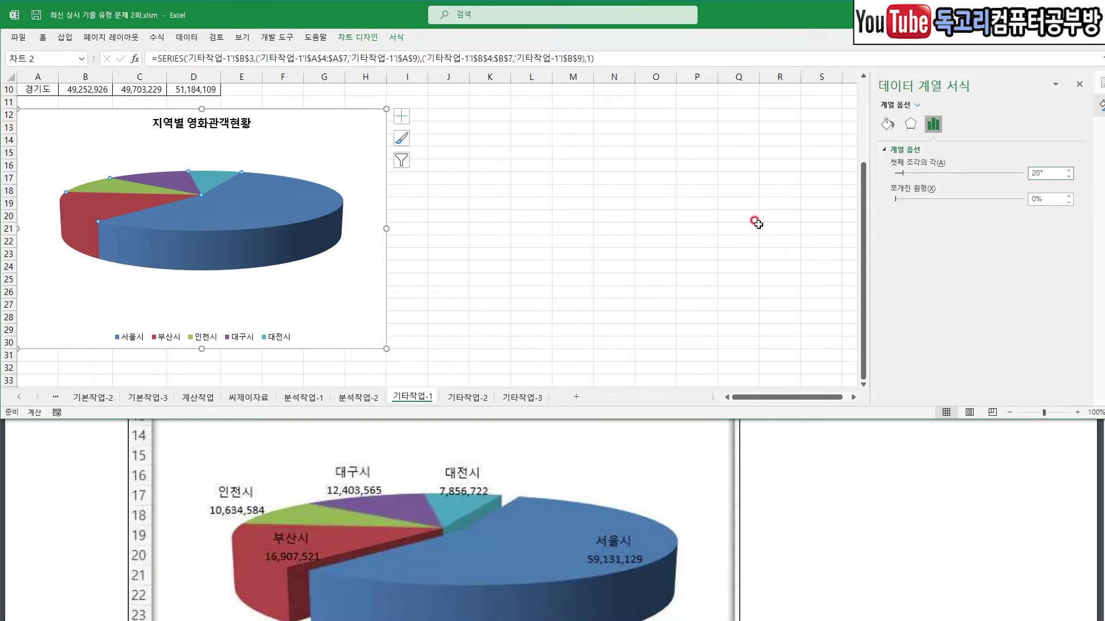
- Add data labels to the pie series and include 항목 이름 along with 값
right_click(257, 205)
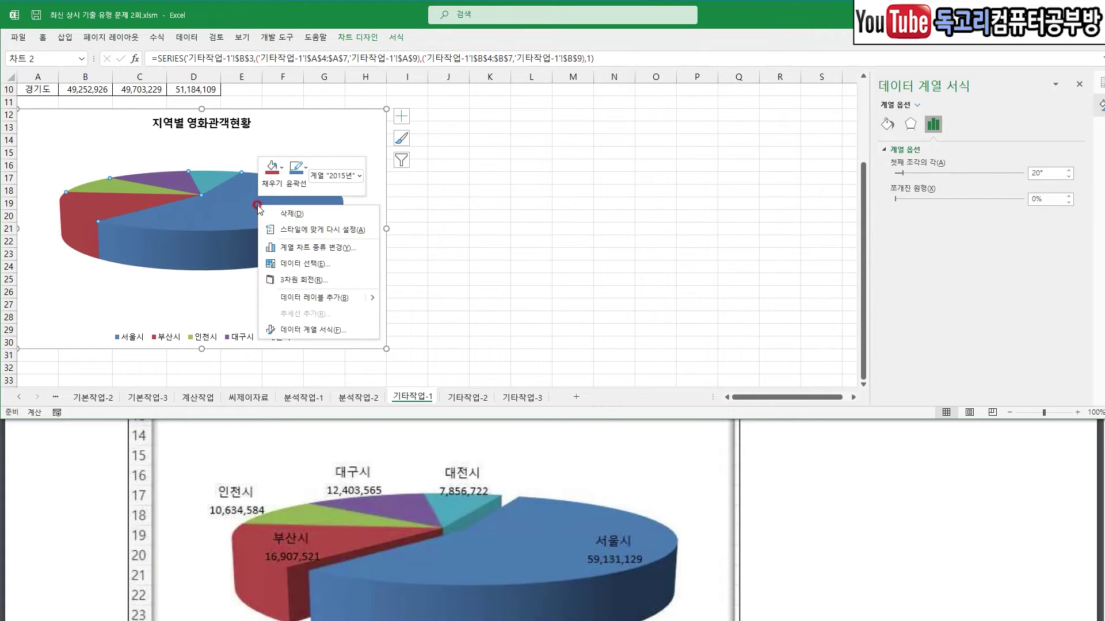
click(344, 300)
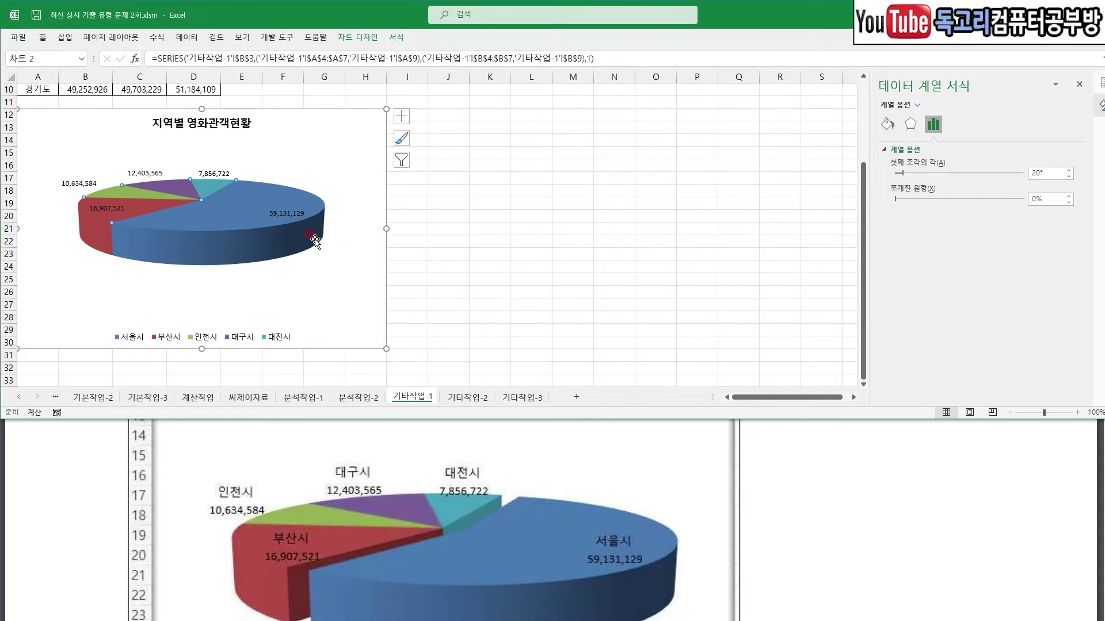
right_click(295, 217)
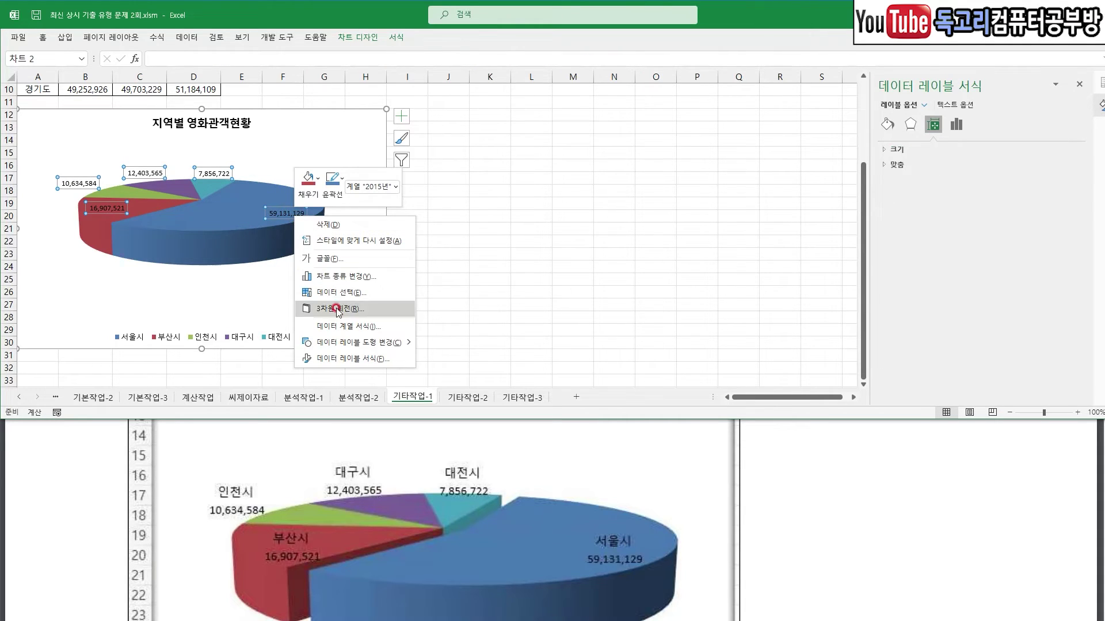
click(380, 361)
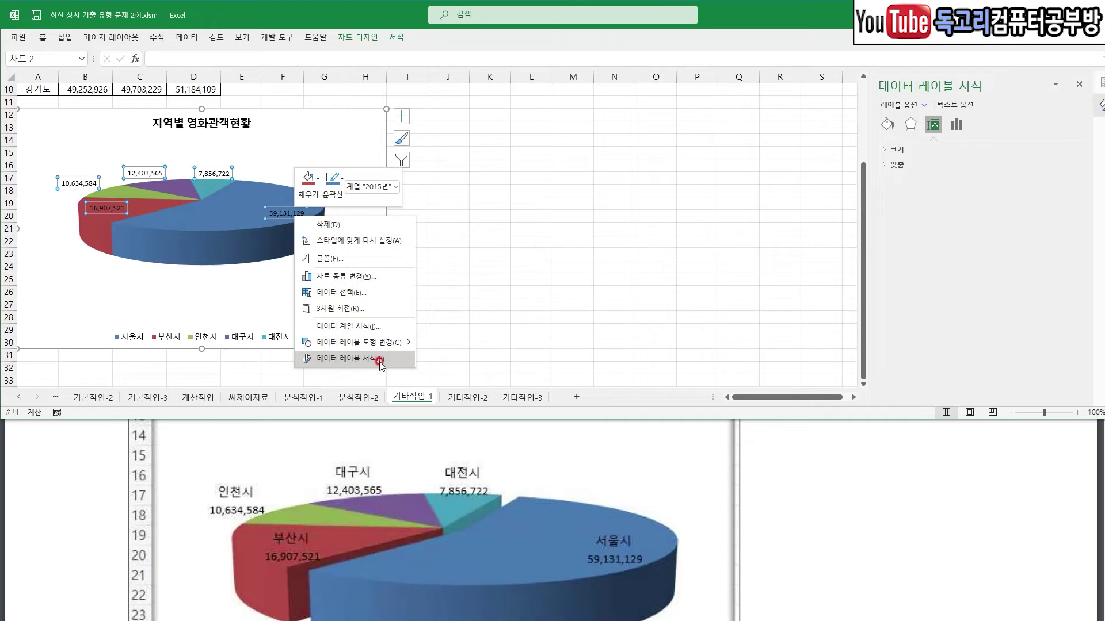
click(900, 204)
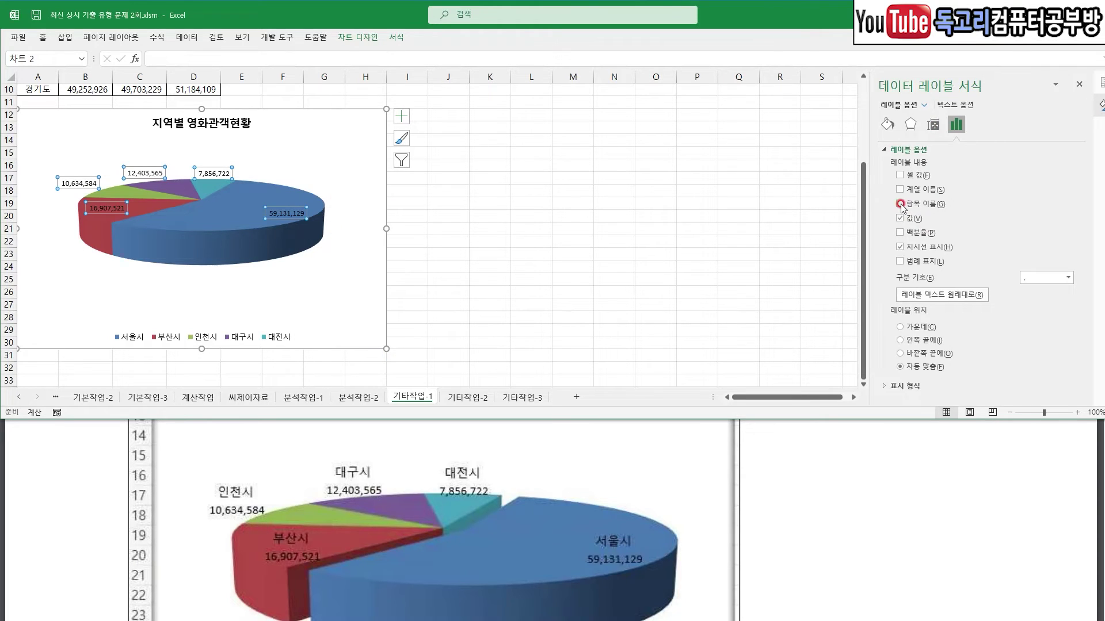
- Set the data labels' 구분 기호 to (줄 바꿈)
drag(866, 210, 960, 215)
drag(277, 144, 275, 185)
drag(333, 212, 320, 243)
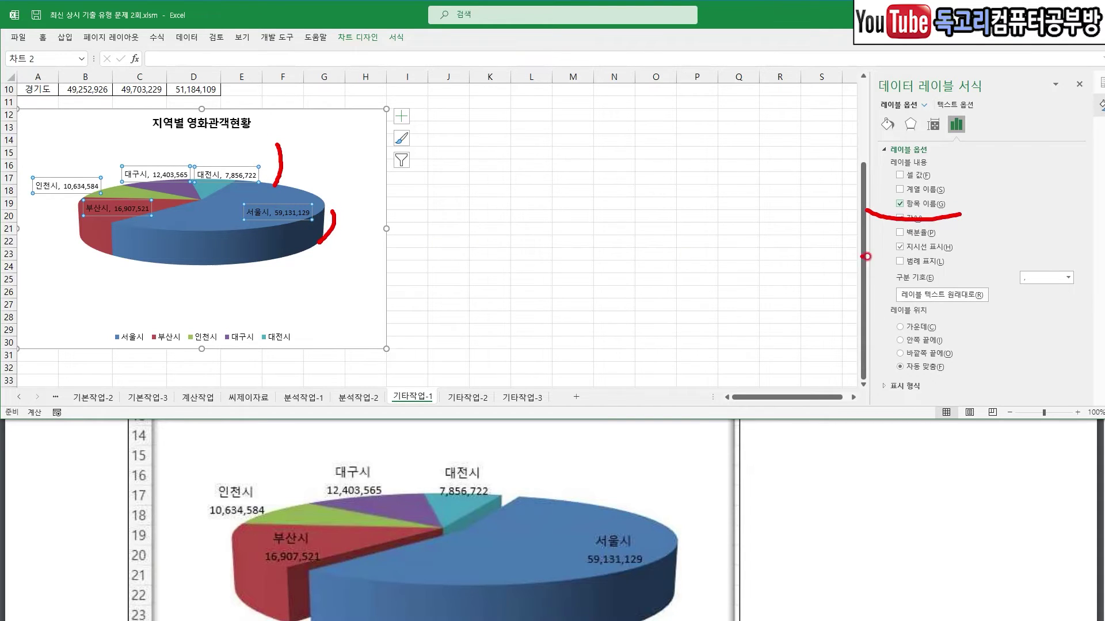
mouse_move(1070, 280)
mouse_down()
mouse_move(1046, 296)
mouse_move(1071, 259)
mouse_move(1075, 292)
mouse_up()
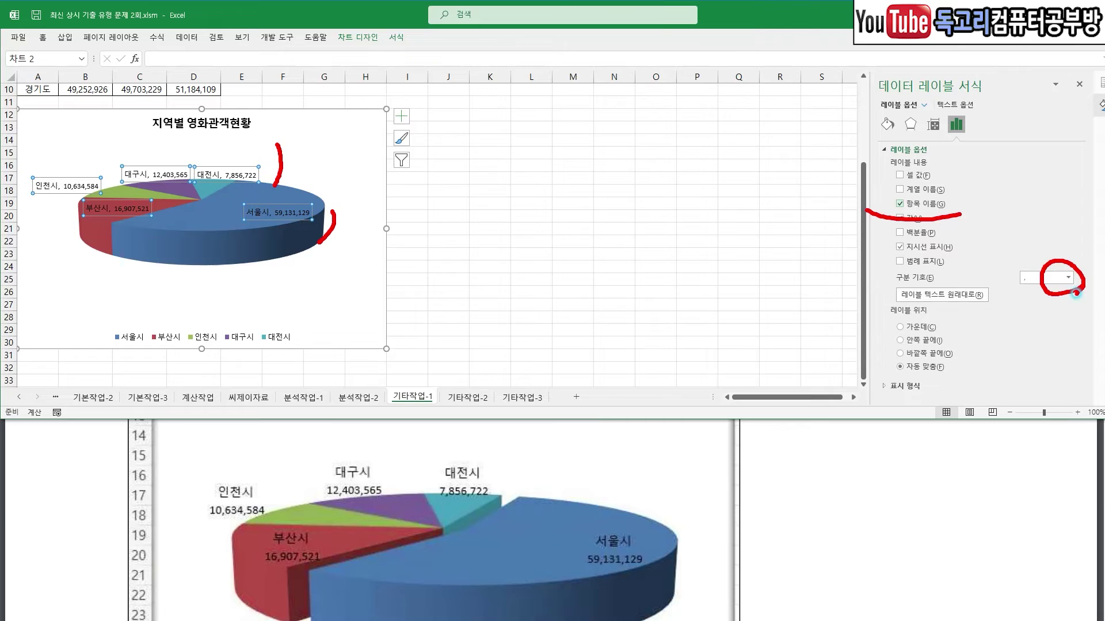
click(1068, 278)
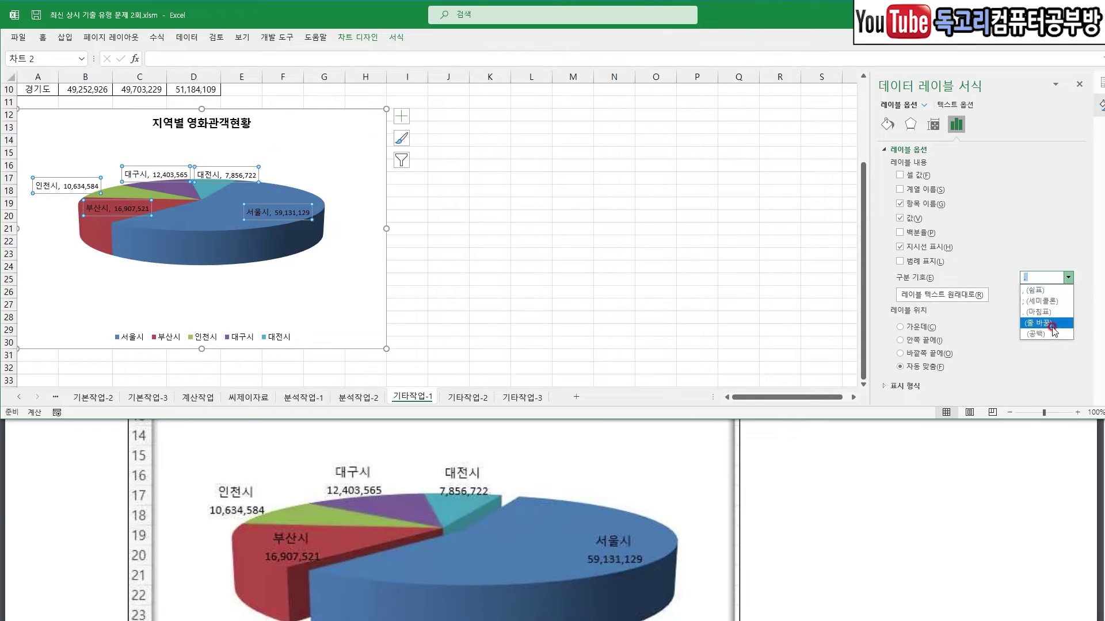
click(1052, 327)
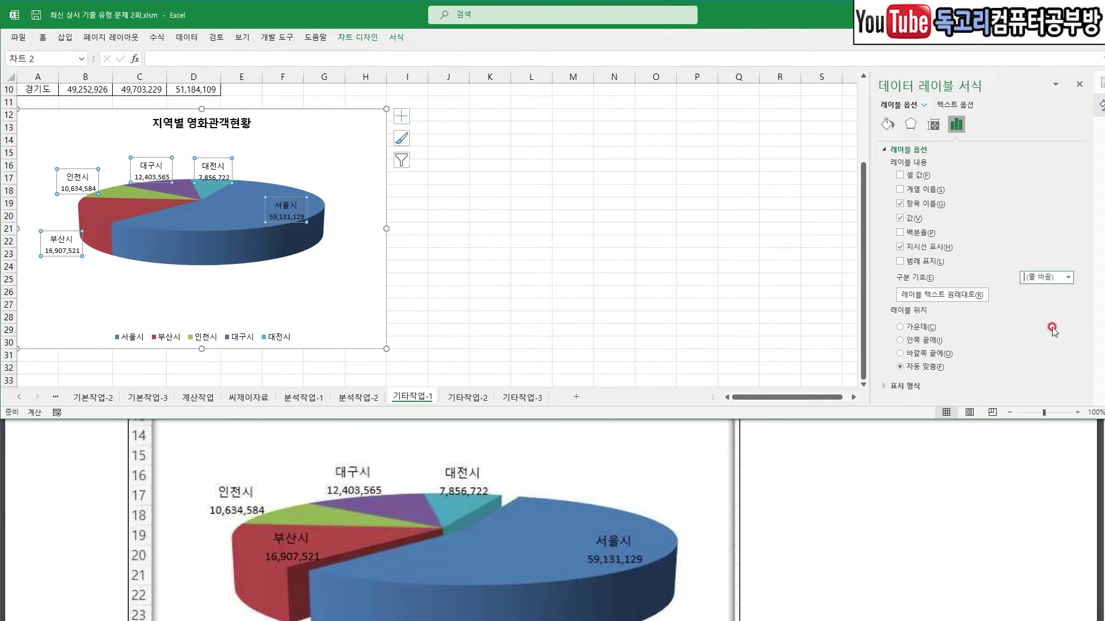
- Set the label position of only the 부산시 data label to 안쪽 끝에, matching the example picture
mouse_move(294, 559)
mouse_down()
mouse_move(265, 576)
mouse_move(270, 509)
mouse_move(315, 569)
mouse_up()
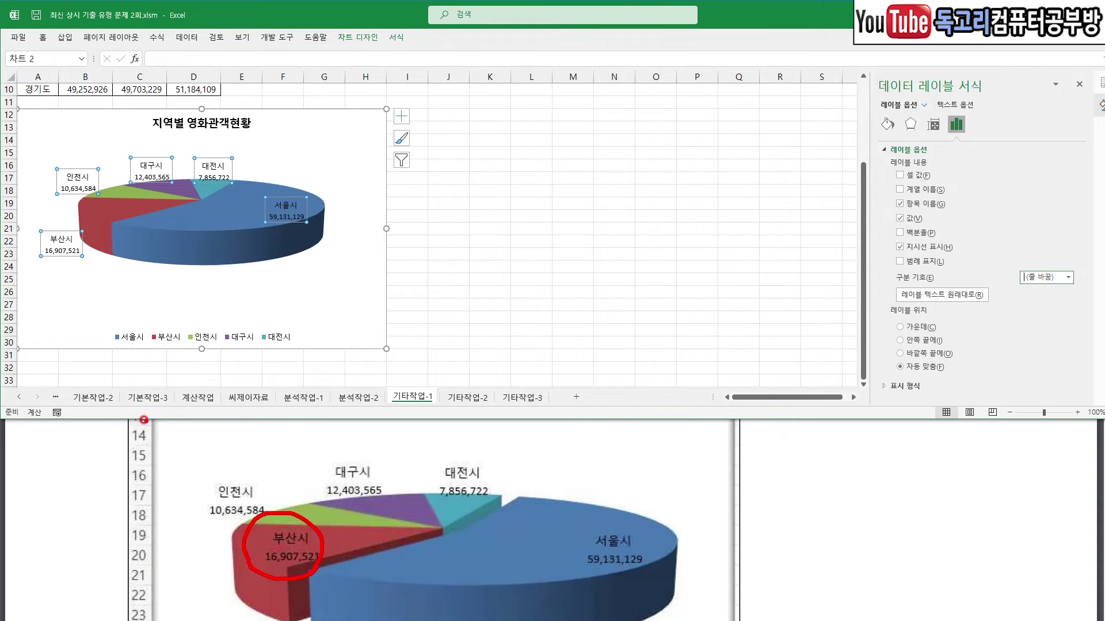
mouse_move(47, 222)
mouse_down()
mouse_move(60, 253)
mouse_move(88, 213)
mouse_up()
click(72, 234)
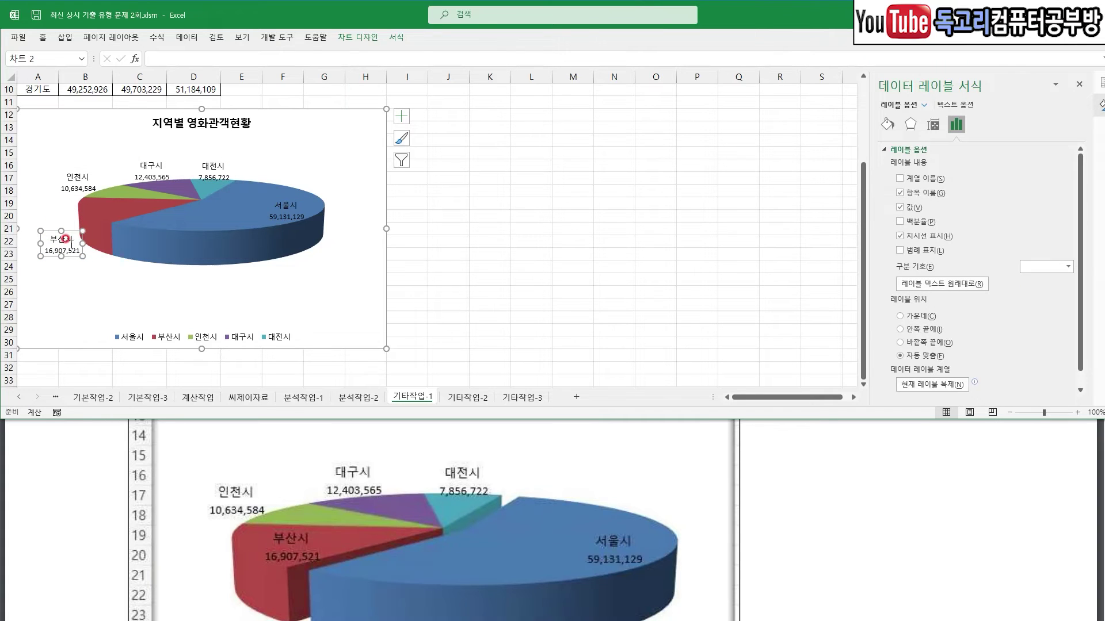
mouse_move(957, 324)
mouse_down()
mouse_move(941, 342)
mouse_move(901, 349)
mouse_move(879, 317)
mouse_move(950, 314)
mouse_move(953, 326)
mouse_up()
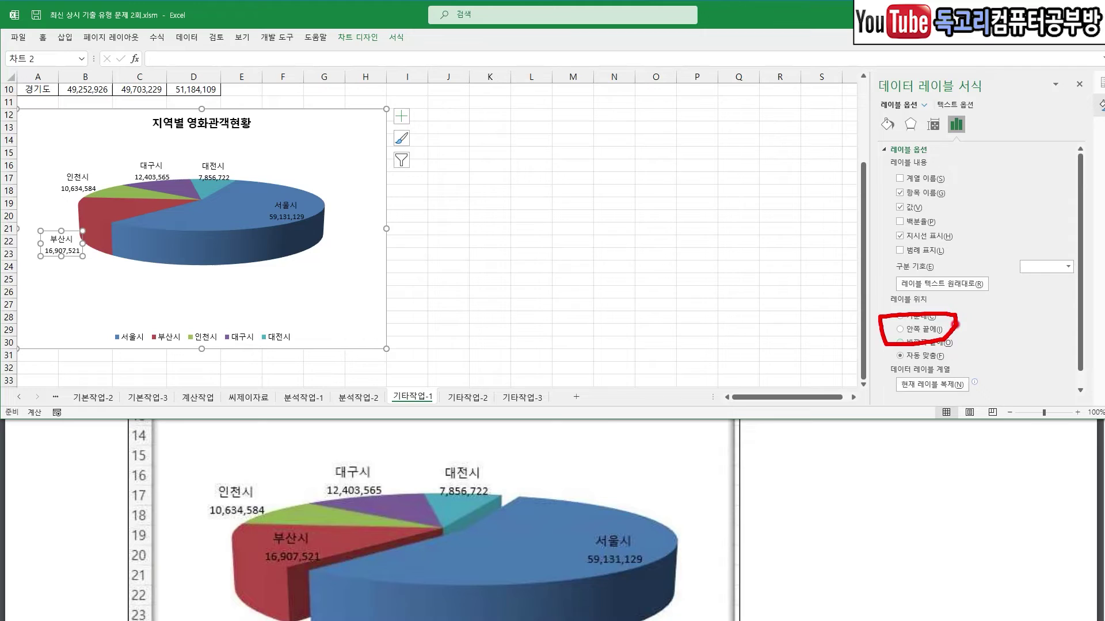
click(929, 331)
scroll(151, 485, up, 3)
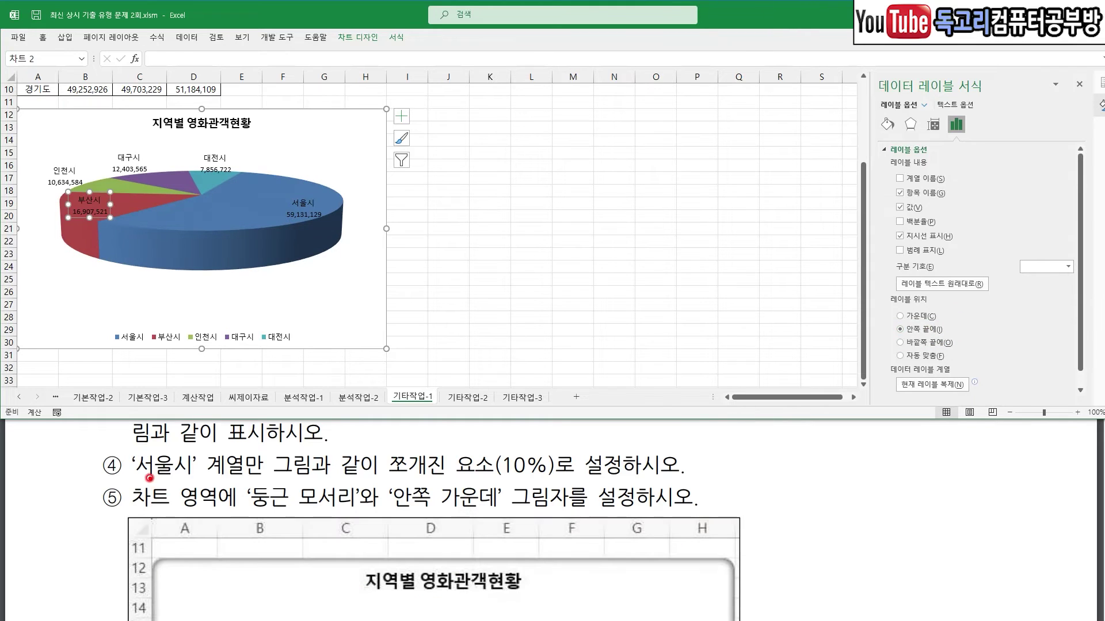
- Set the 쪼개진 요소 value of only the 서울시 slice in the pie chart to 10%
drag(150, 477, 269, 478)
drag(360, 476, 529, 478)
mouse_move(525, 422)
mouse_down()
mouse_move(536, 448)
mouse_move(556, 426)
mouse_up()
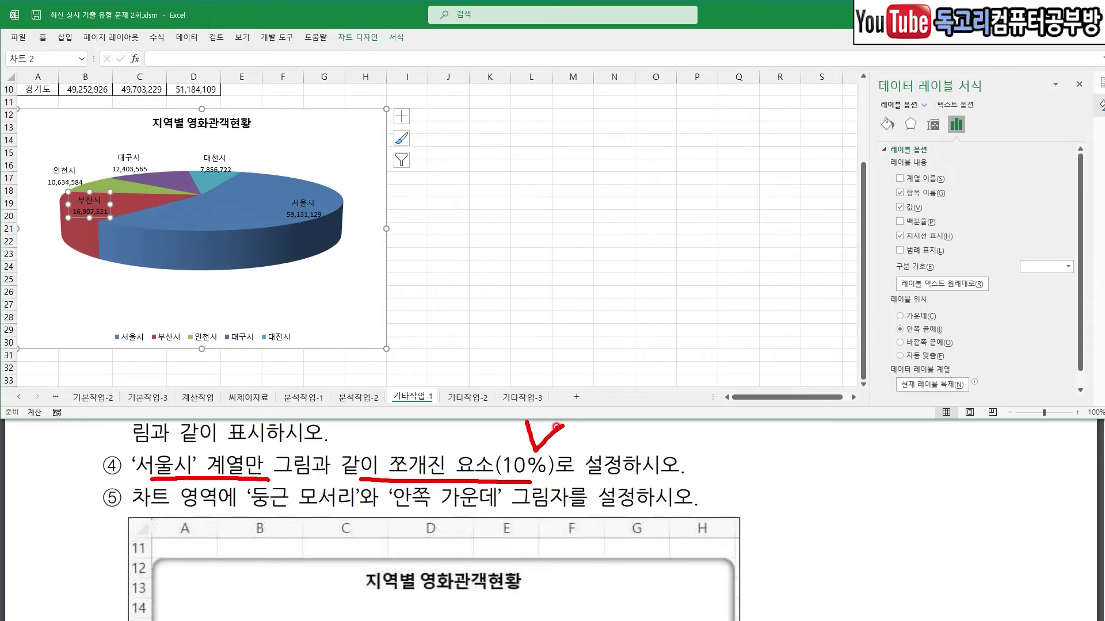
drag(251, 167, 316, 163)
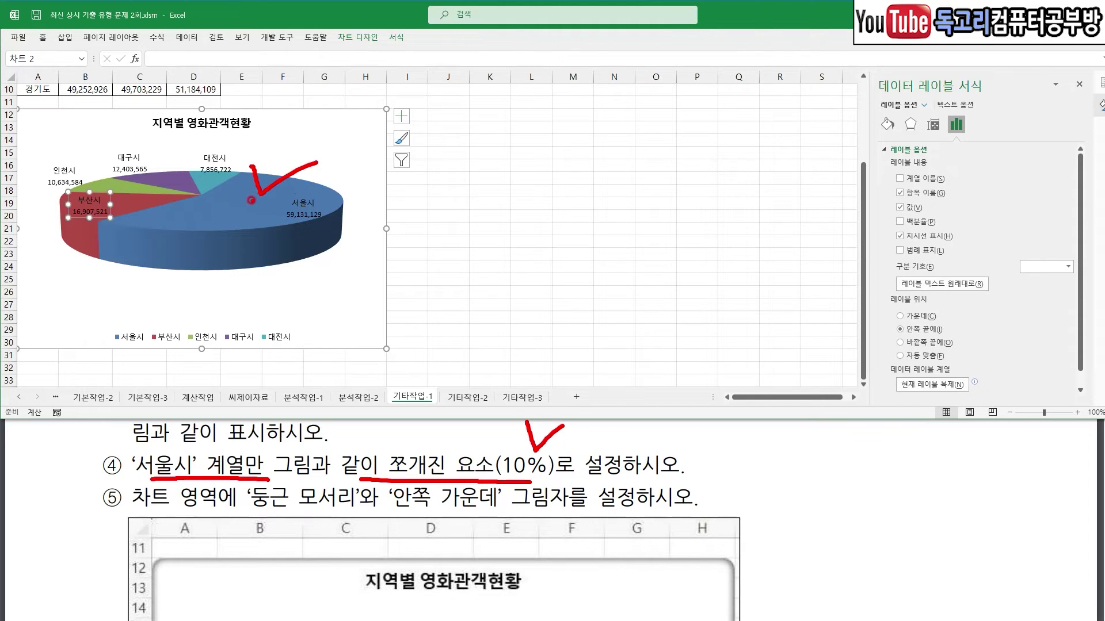
key(Escape)
click(243, 202)
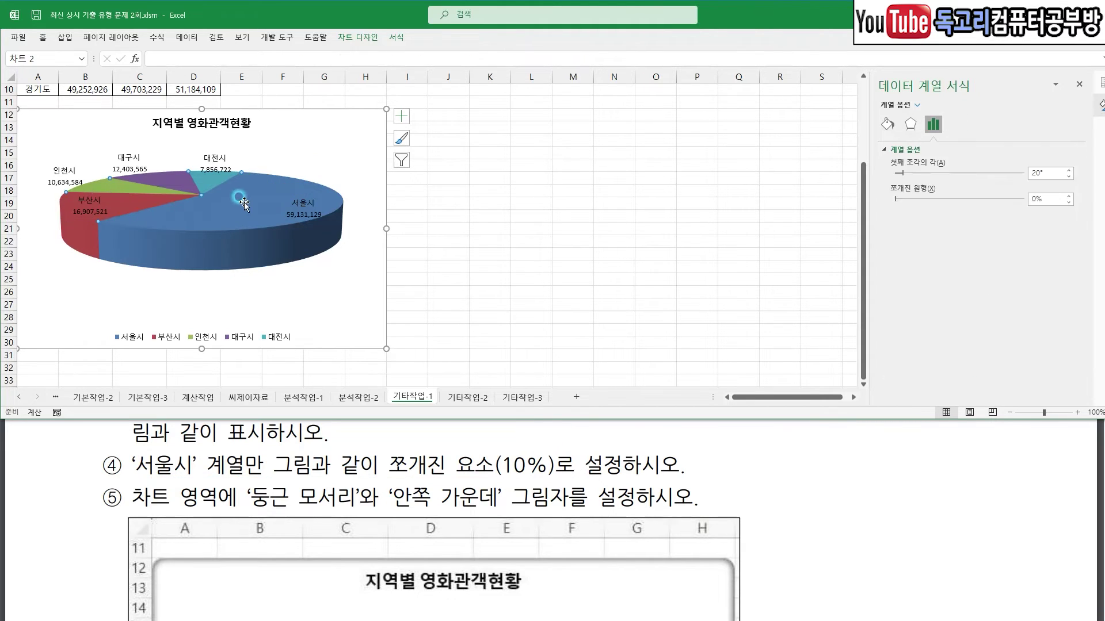
right_click(244, 202)
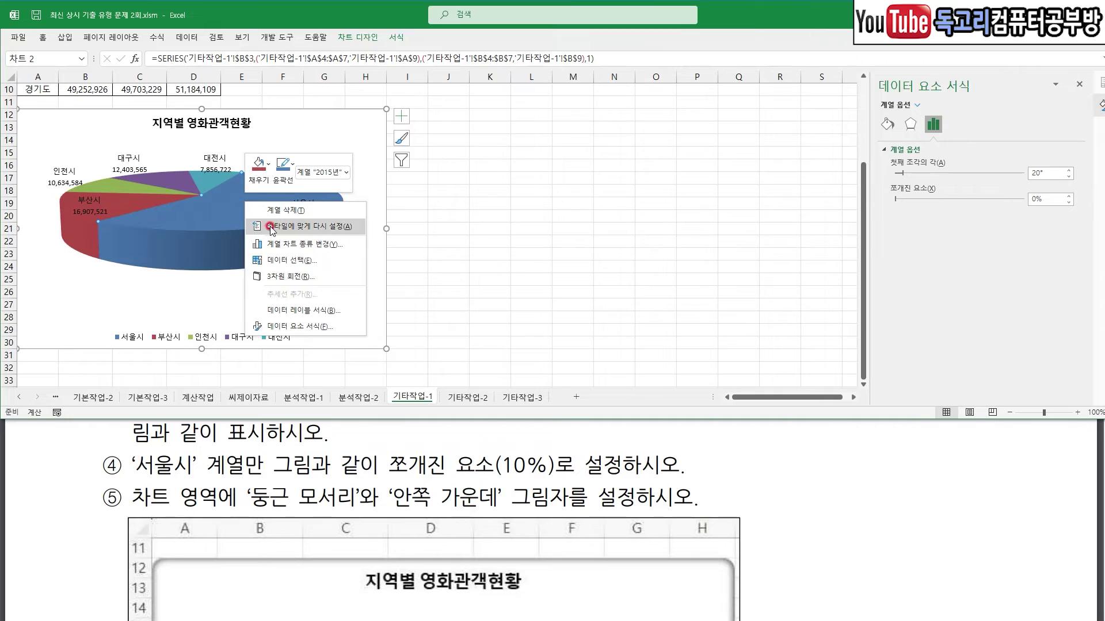
click(326, 327)
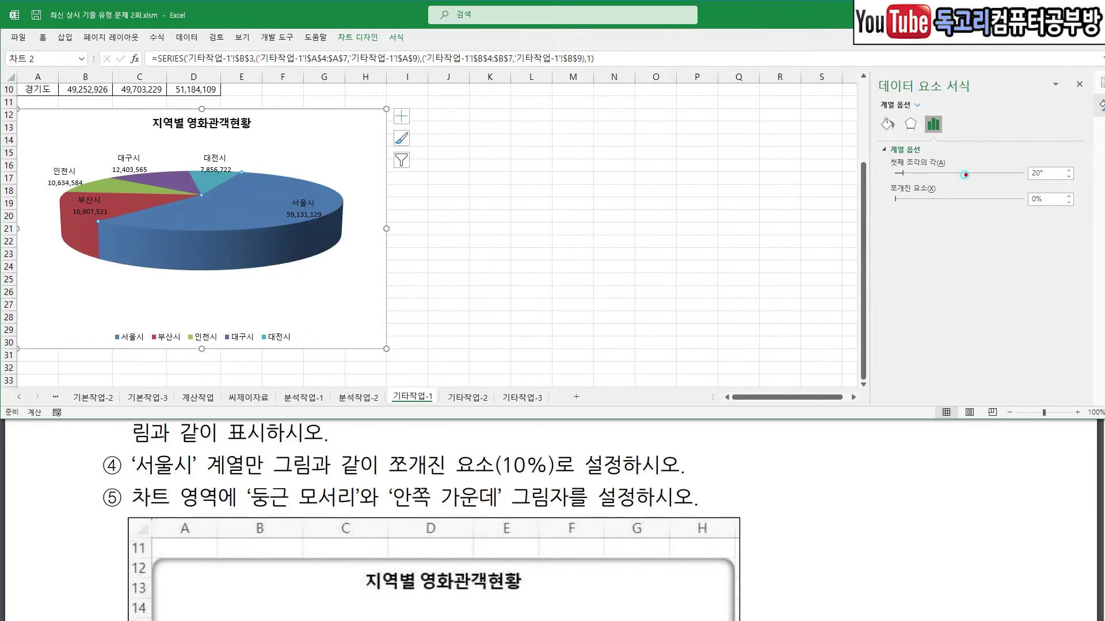
drag(965, 174, 896, 234)
drag(1055, 194, 1044, 205)
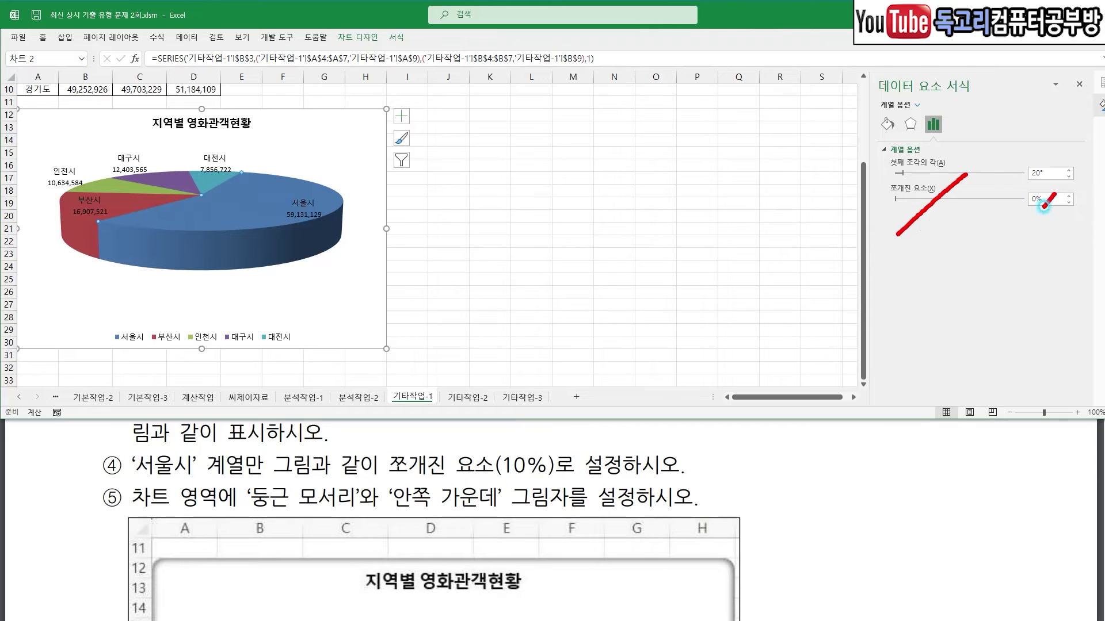
click(1050, 198)
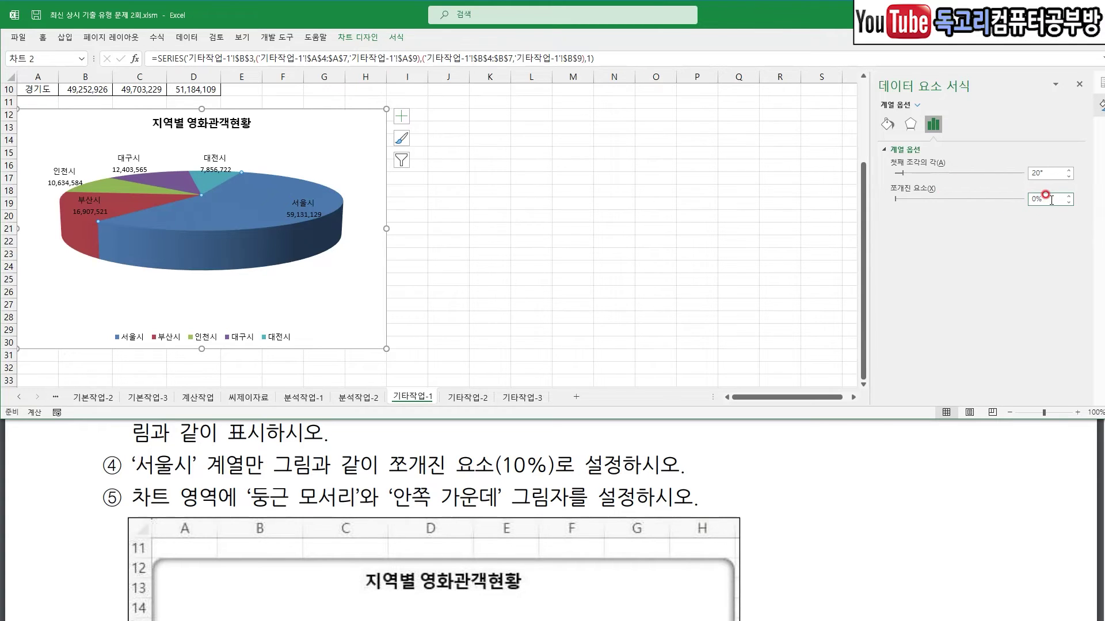
key(Return)
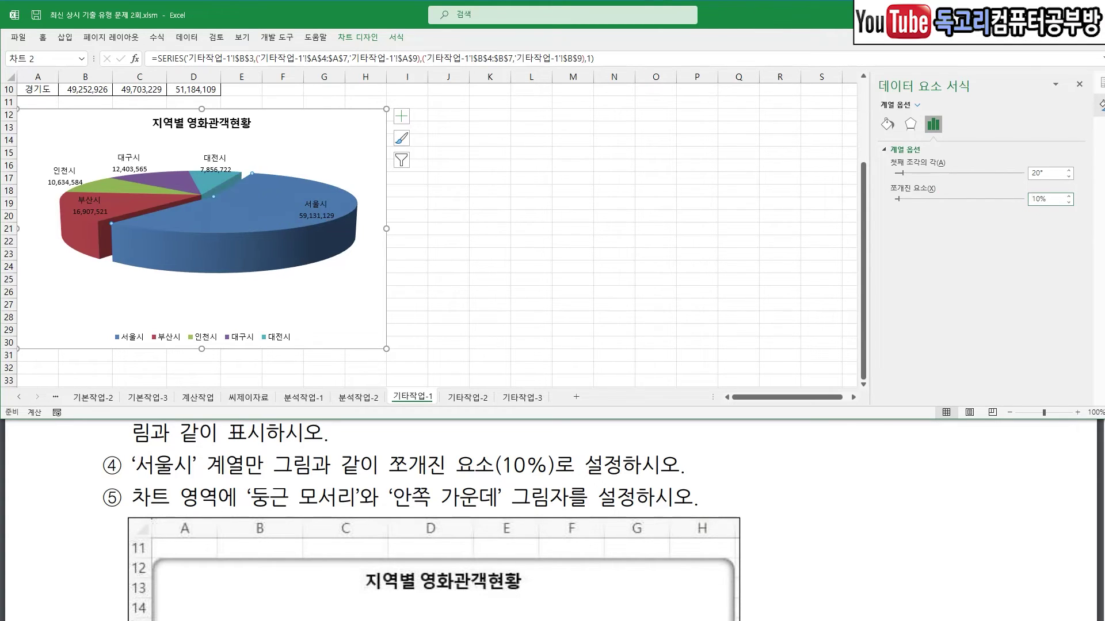
mouse_move(278, 185)
mouse_down()
mouse_move(222, 248)
mouse_move(89, 207)
mouse_move(286, 210)
mouse_up()
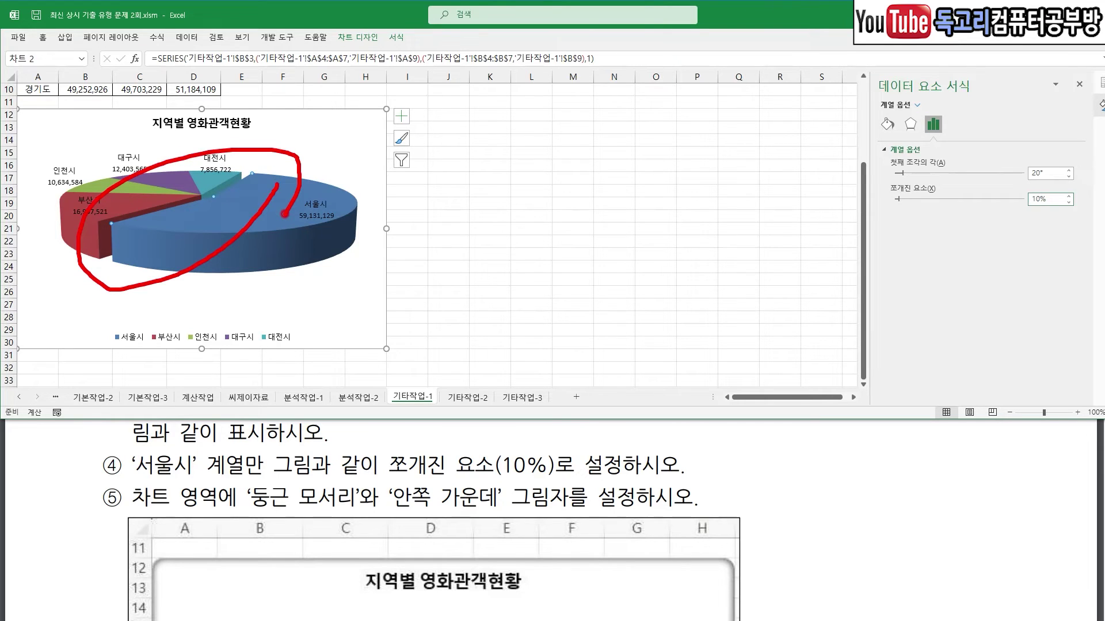
- Apply 둥근 모서리 to the border of the chart area
drag(158, 519, 534, 522)
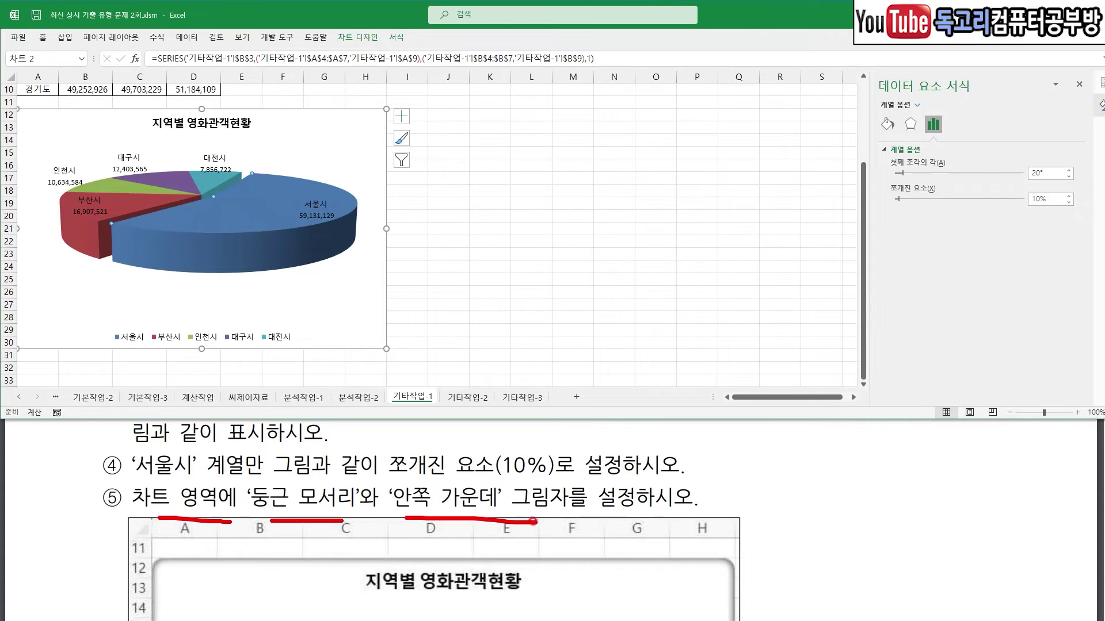
right_click(358, 133)
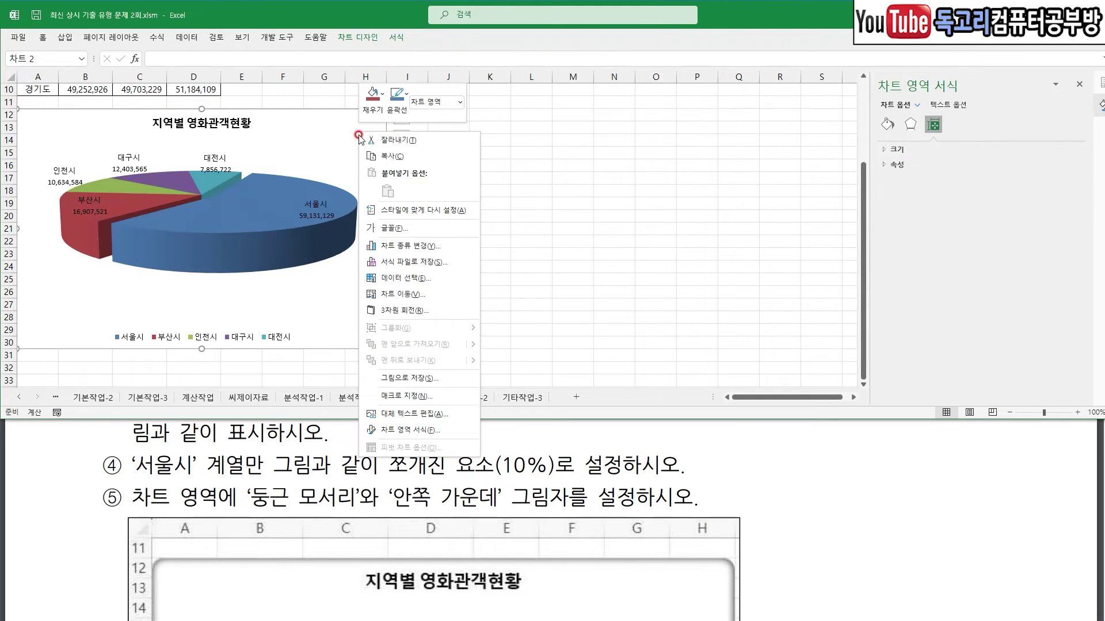
click(452, 430)
click(901, 165)
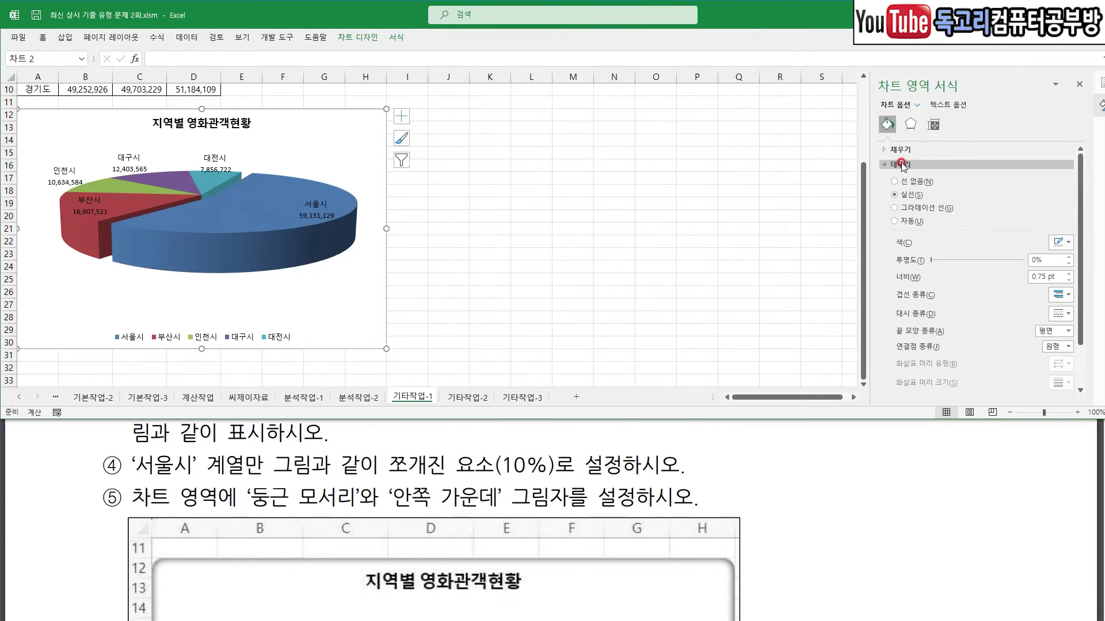
drag(941, 152, 901, 200)
mouse_move(984, 170)
mouse_down()
mouse_move(980, 311)
mouse_move(1000, 304)
mouse_up()
key(Escape)
scroll(1000, 305, down, 2)
click(931, 385)
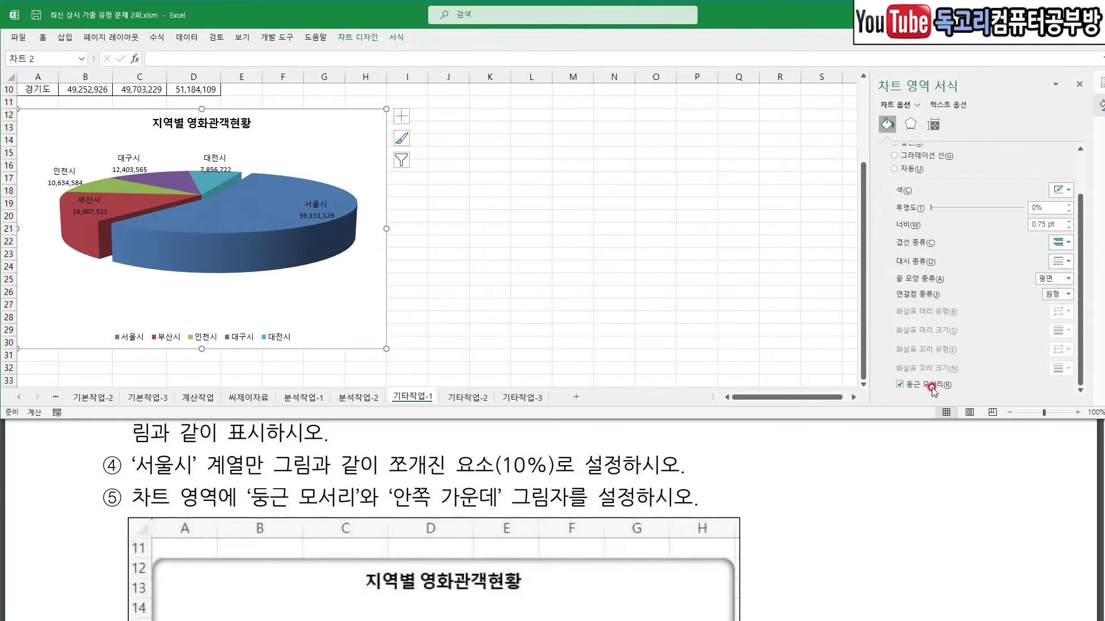
mouse_move(978, 381)
mouse_down()
mouse_move(968, 388)
mouse_move(962, 369)
mouse_up()
- Apply the 안쪽 가운데 preset shadow to the chart area and deselect the chart
mouse_move(931, 135)
mouse_down()
mouse_move(918, 149)
mouse_move(900, 109)
mouse_move(924, 137)
mouse_up()
key(Escape)
click(910, 123)
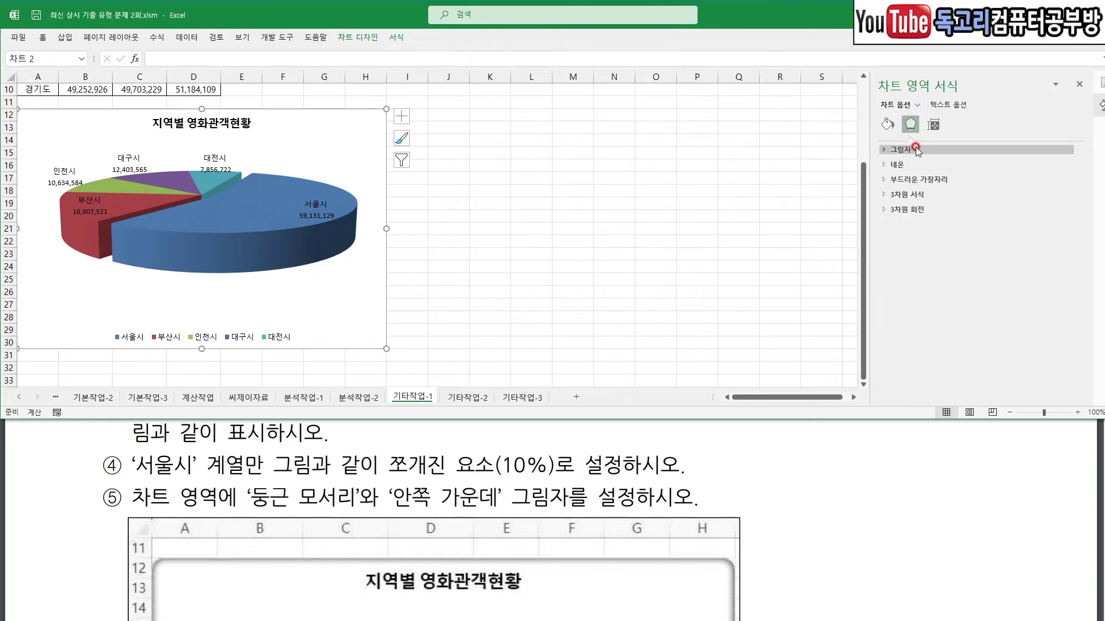
click(897, 149)
click(1062, 167)
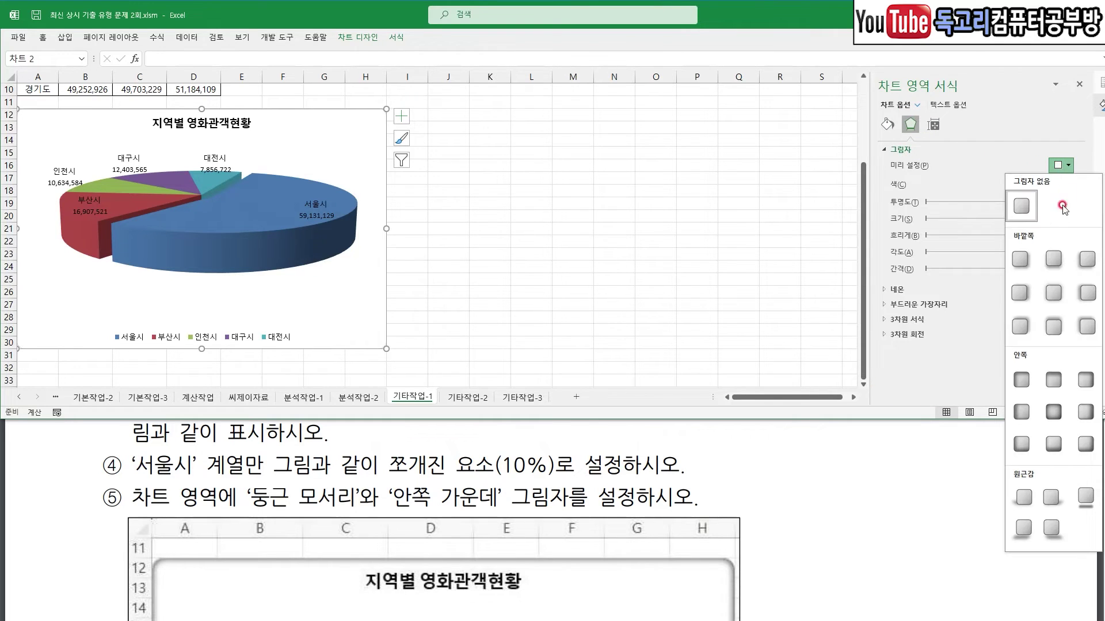
click(1051, 410)
click(588, 238)
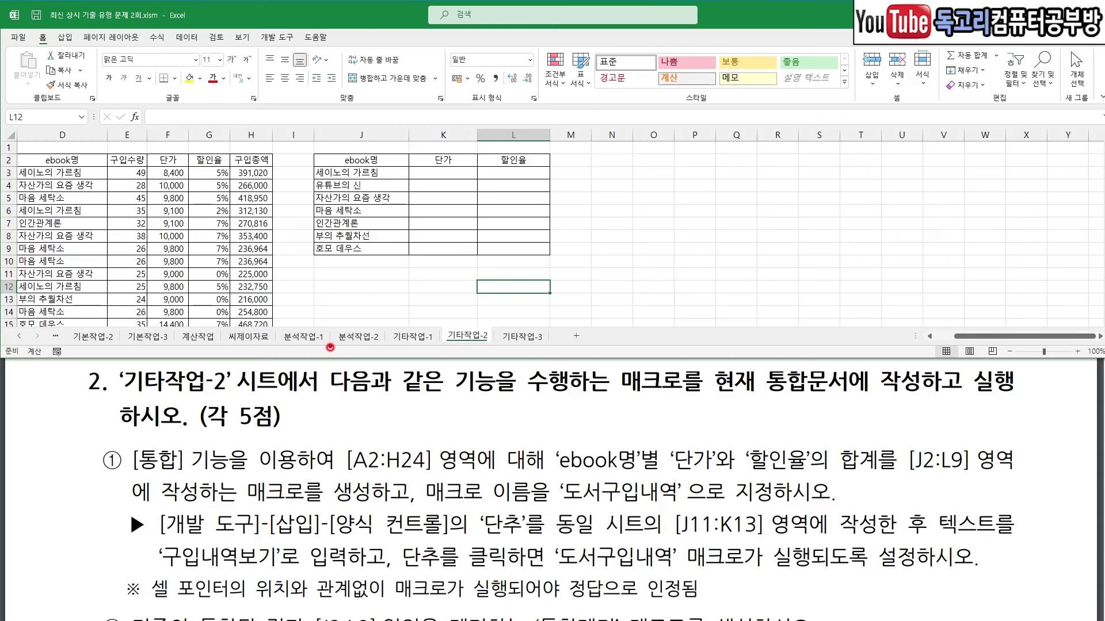
- Examine the 기타작업-2 instructions for the consolidation macro, including its source range, summed fields, target range and macro name
drag(128, 396, 203, 397)
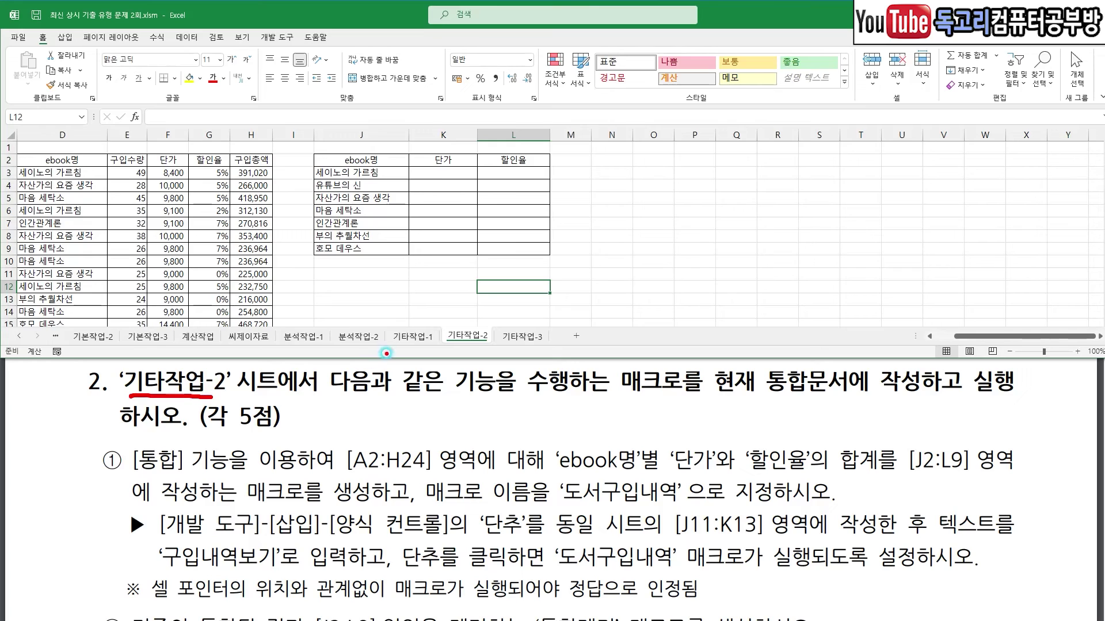
mouse_move(457, 294)
mouse_down()
mouse_move(465, 320)
mouse_move(498, 292)
mouse_up()
drag(597, 411, 705, 404)
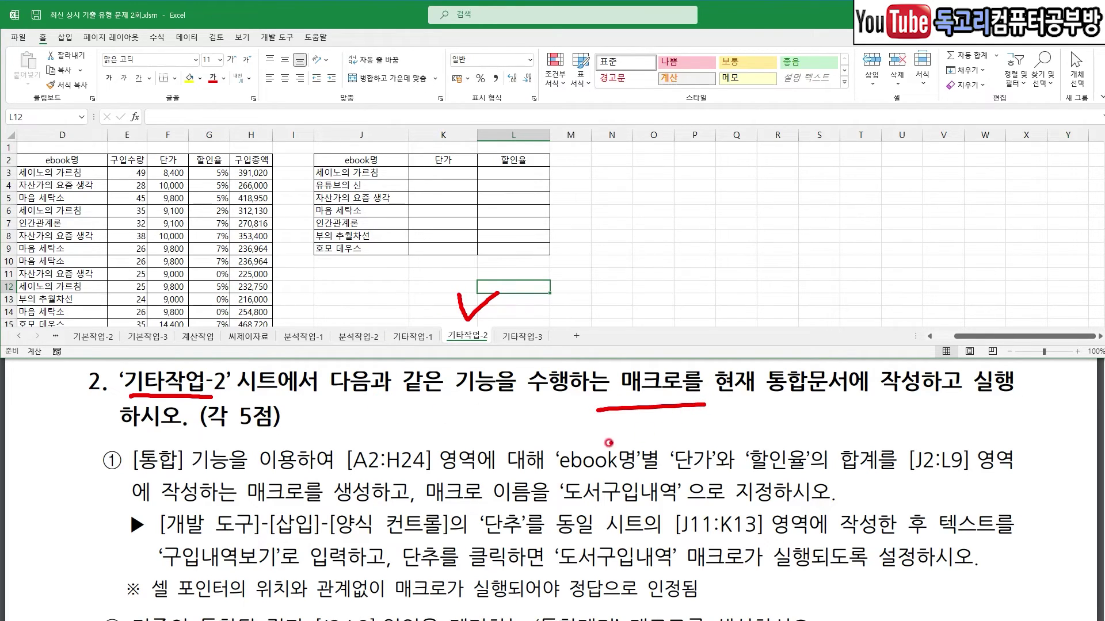
drag(137, 481, 234, 477)
drag(355, 478, 428, 477)
drag(556, 478, 826, 477)
drag(858, 423, 895, 414)
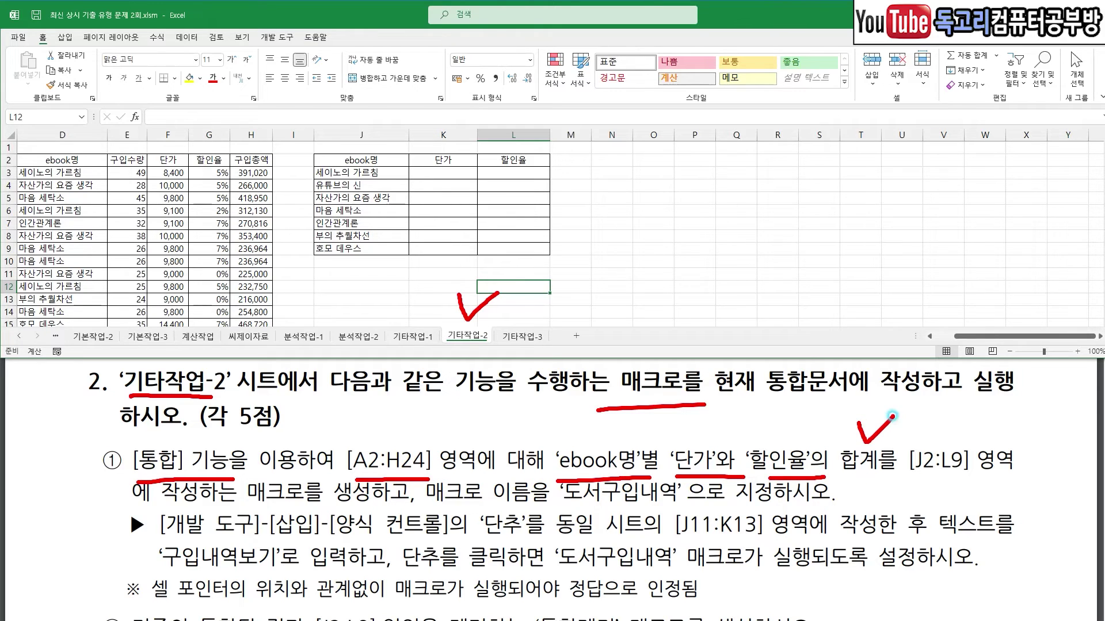
mouse_move(981, 488)
mouse_down()
mouse_move(884, 454)
mouse_move(966, 423)
mouse_move(978, 472)
mouse_up()
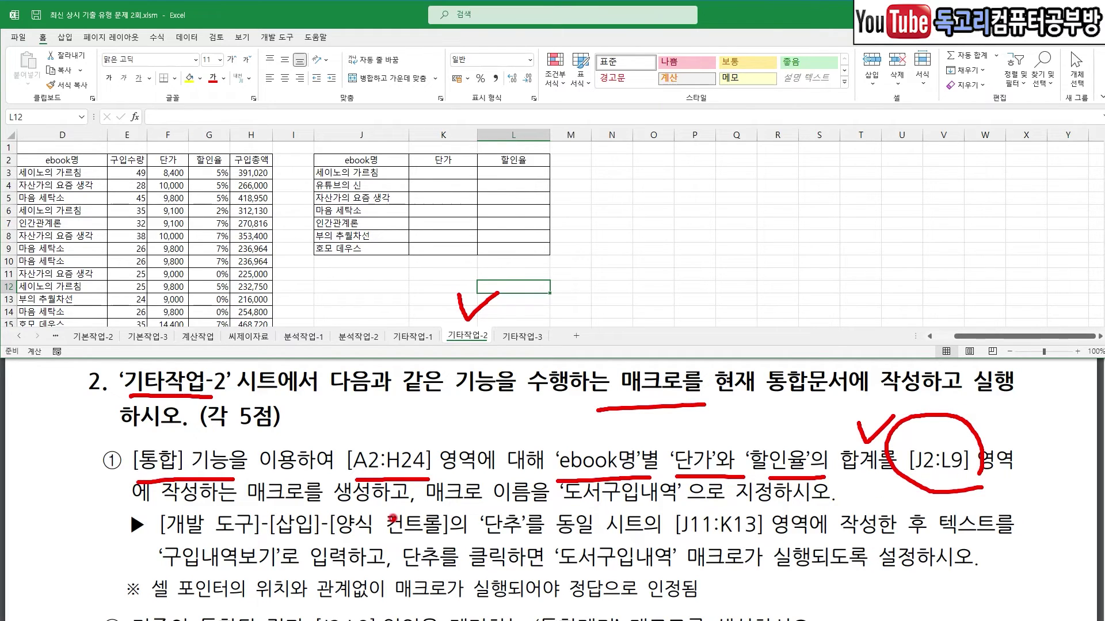
drag(456, 514, 668, 505)
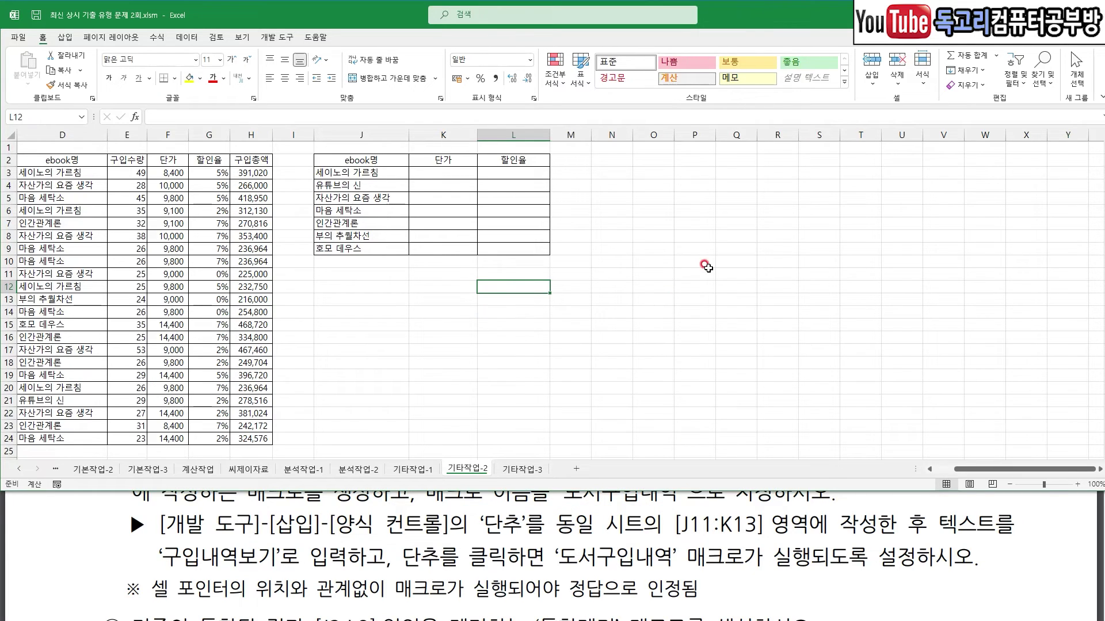
- Start recording a macro named 도서구입내역, stored in 현재 통합 문서, on the 기타작업-2 sheet
click(702, 269)
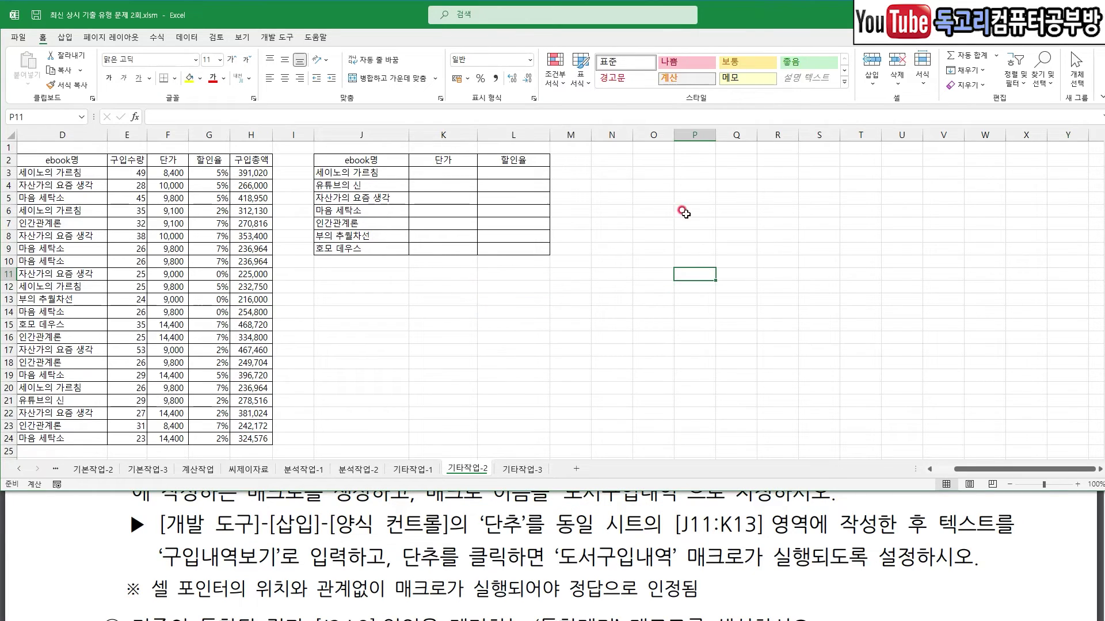
click(288, 38)
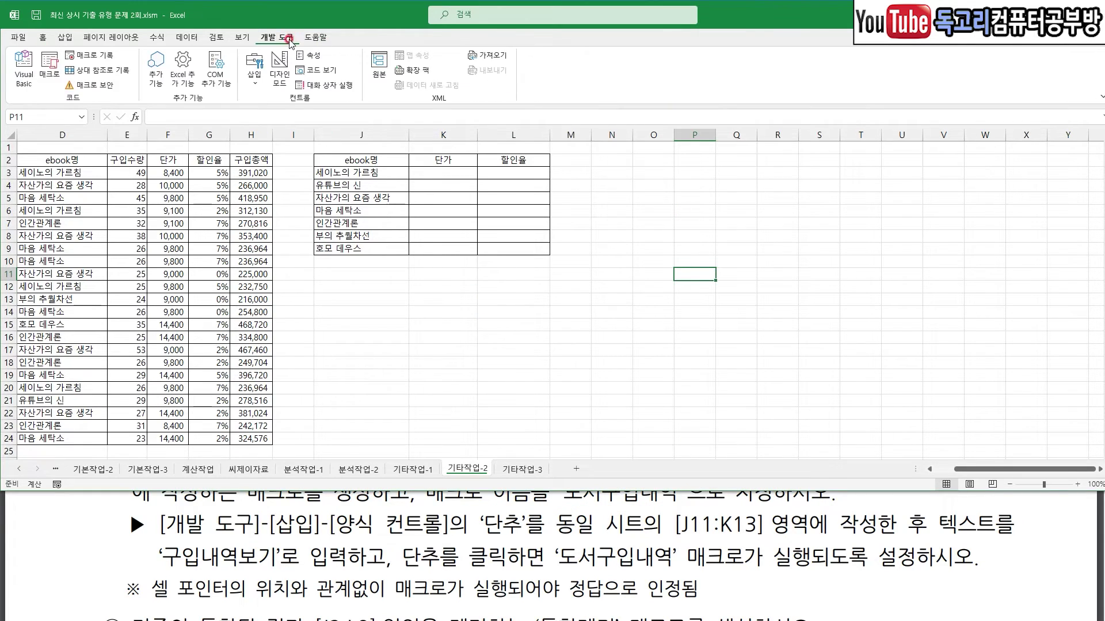
click(112, 57)
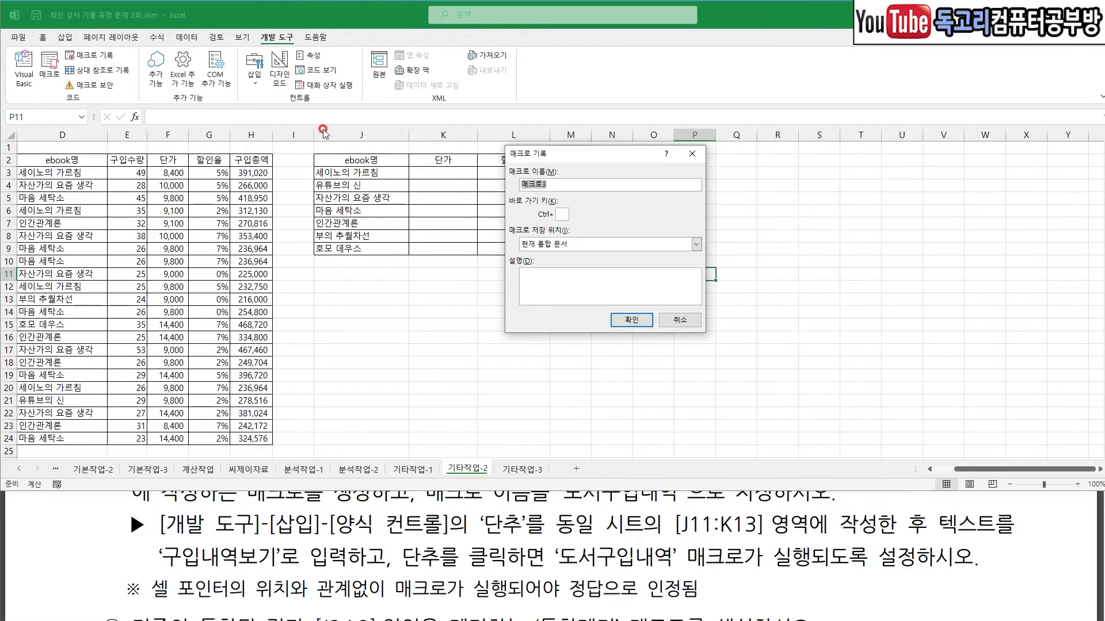
text(도서구입내역)
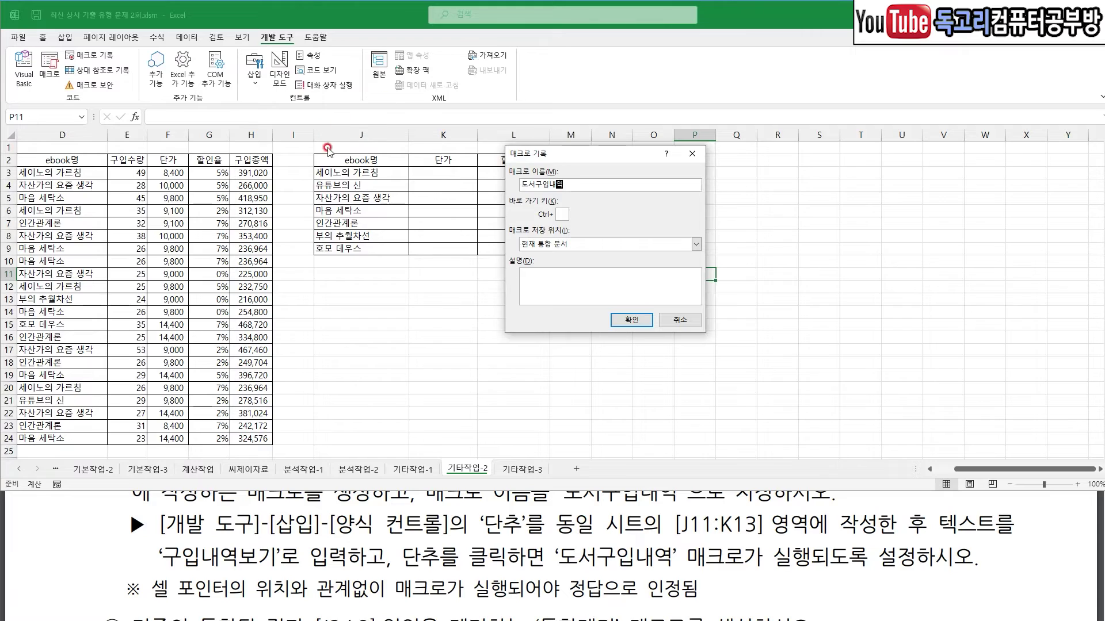
click(641, 321)
- Start a 통합 with the 합계 function for J2:L9 and add D2:H24 as its reference range
drag(389, 163, 497, 249)
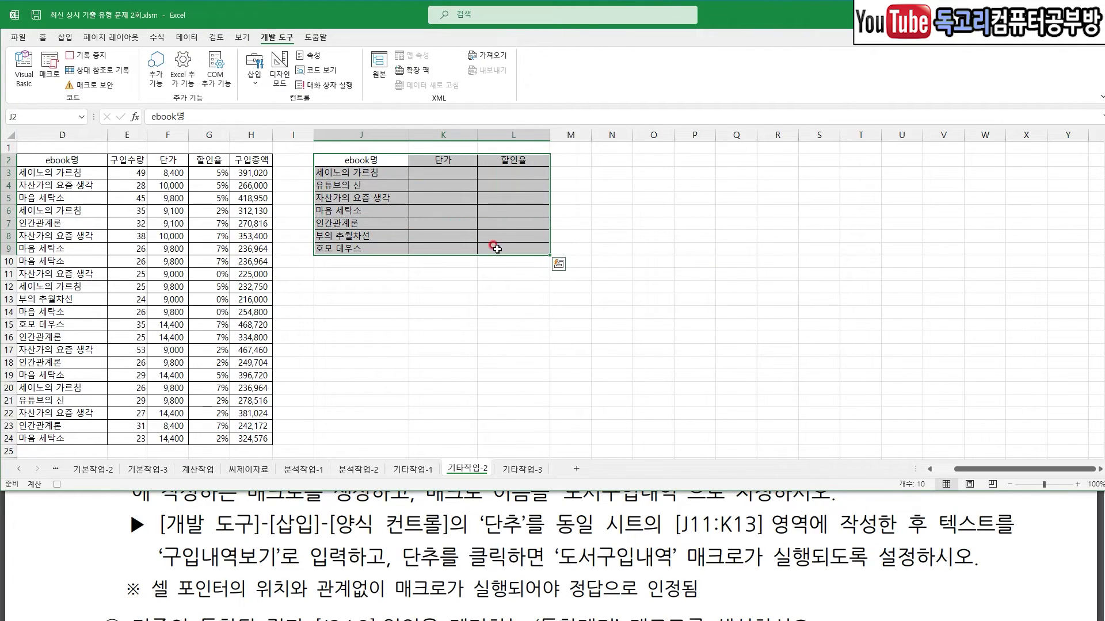
click(186, 37)
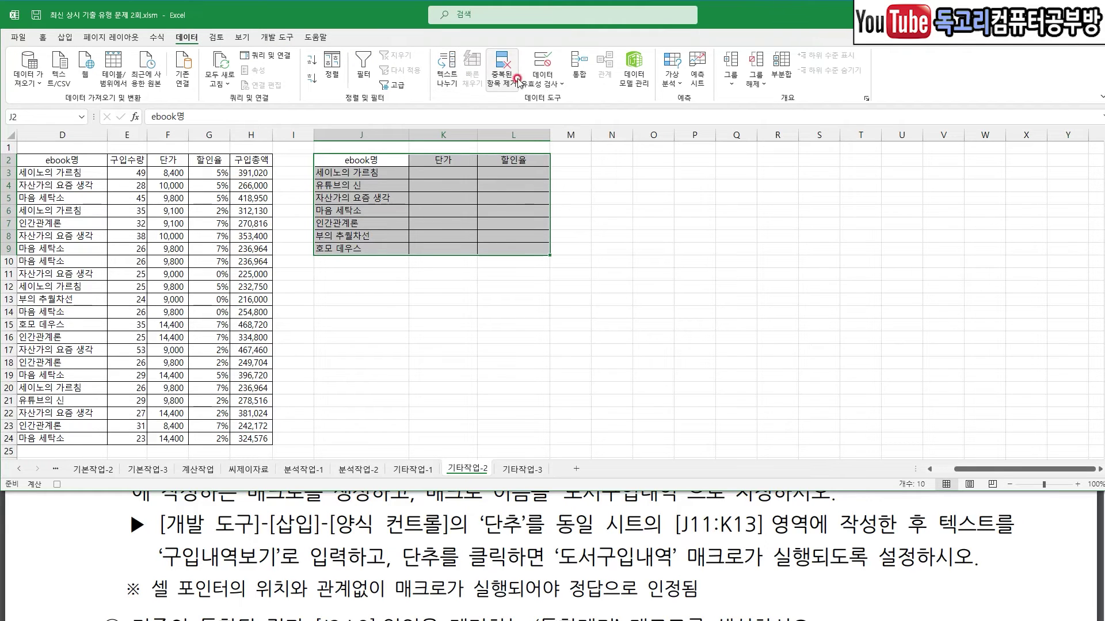
click(582, 82)
drag(202, 160, 392, 426)
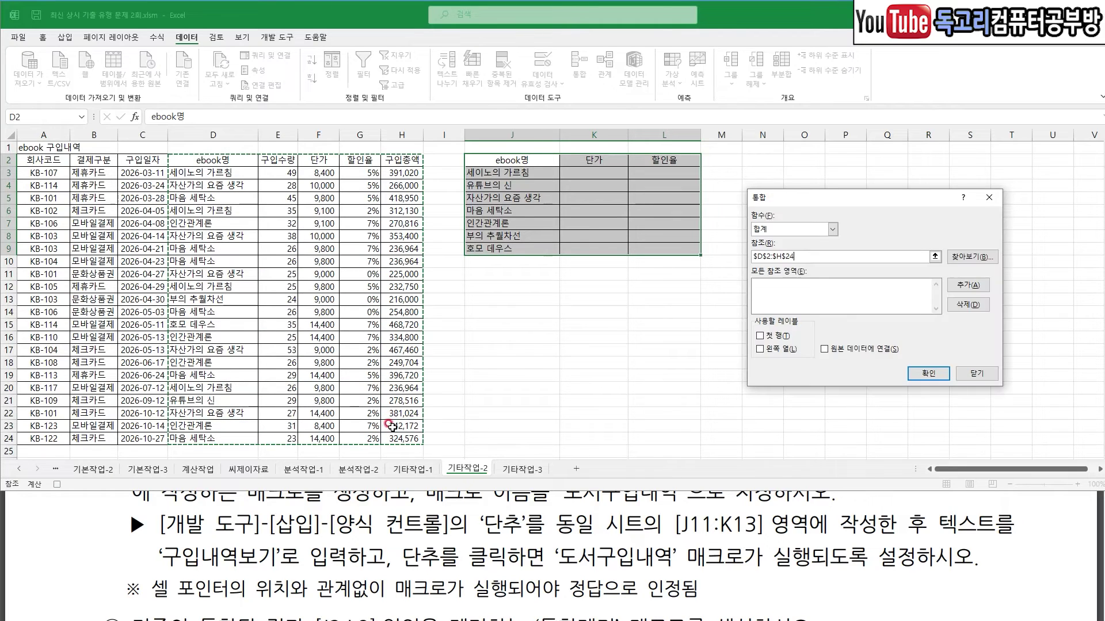
drag(228, 163, 403, 444)
mouse_move(1004, 297)
mouse_down()
mouse_move(940, 305)
mouse_move(992, 260)
mouse_move(989, 309)
mouse_up()
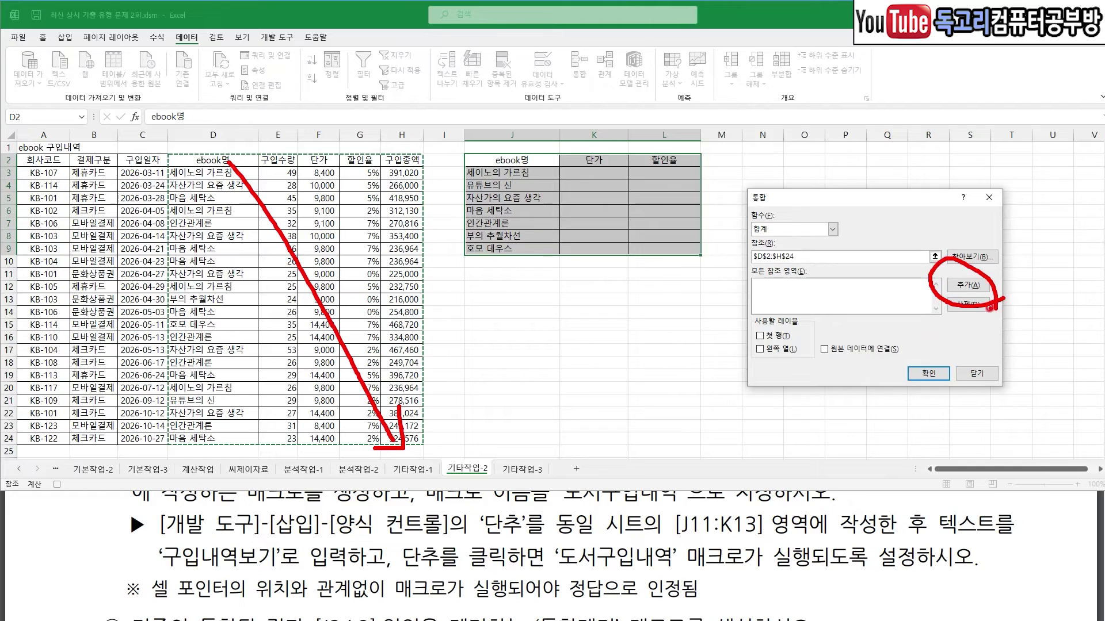
click(968, 285)
- Use 첫 행 and 왼쪽 열 as the consolidation labels and run the consolidation into J2:L9
click(777, 335)
click(780, 349)
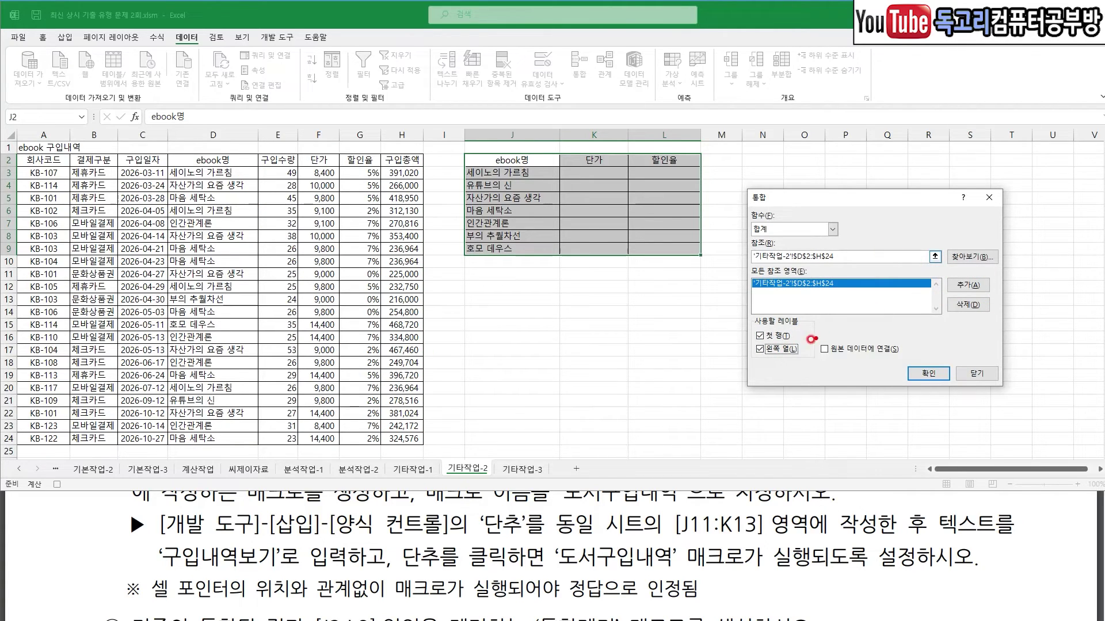
drag(734, 319, 795, 389)
drag(863, 203, 832, 249)
mouse_move(946, 385)
mouse_down()
mouse_move(915, 396)
mouse_move(943, 356)
mouse_move(930, 394)
mouse_up()
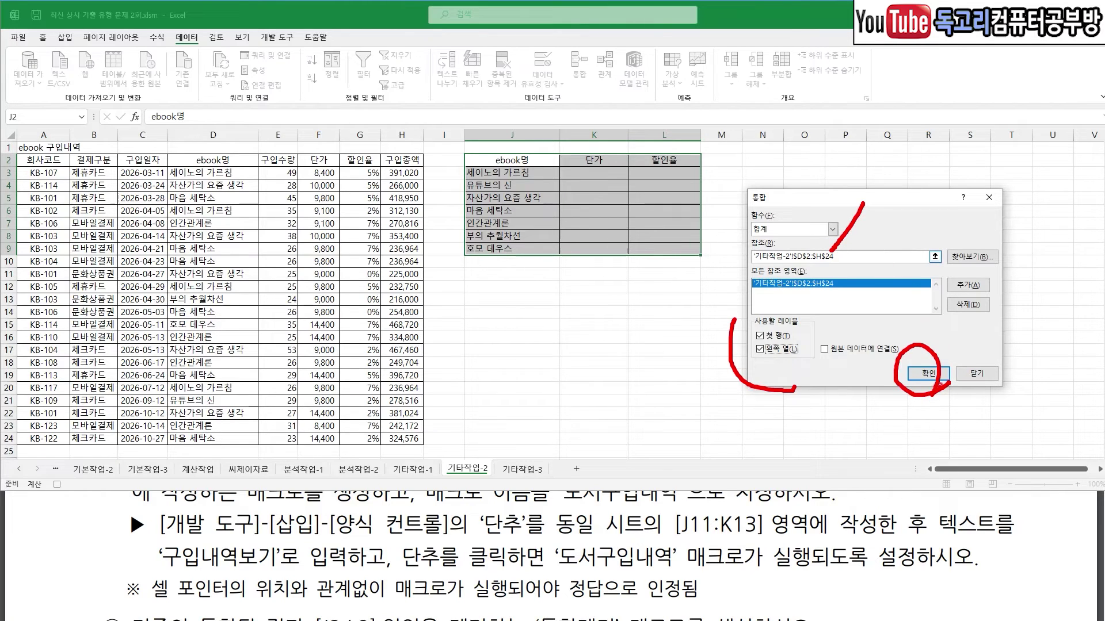
click(928, 373)
- Select cell L13 outside the result table and stop recording the macro
click(643, 295)
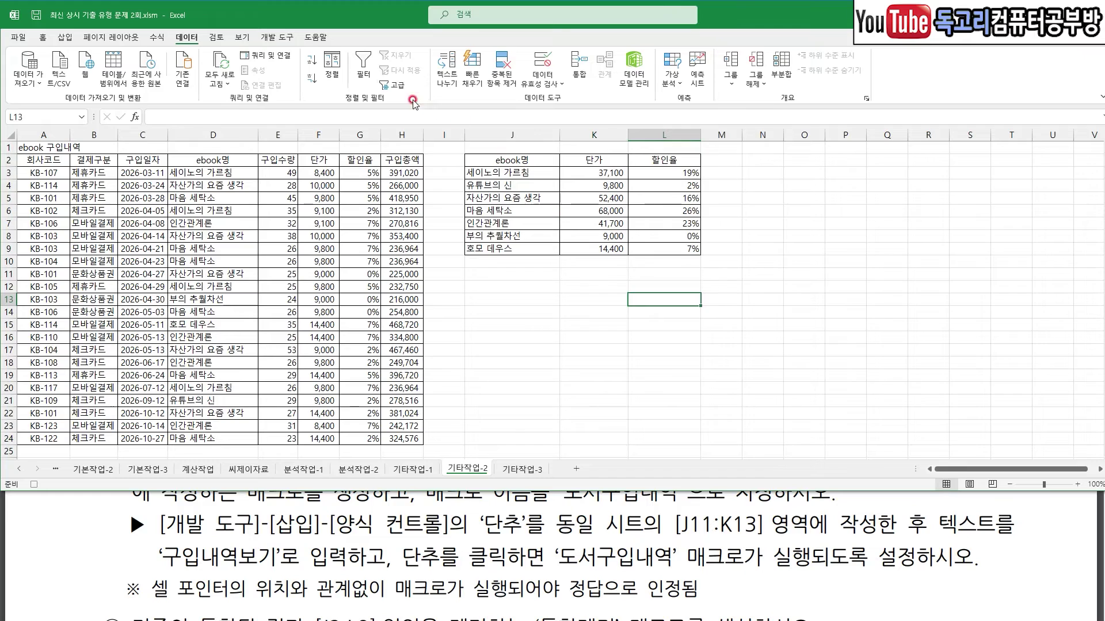
click(278, 38)
drag(139, 45, 99, 81)
click(87, 56)
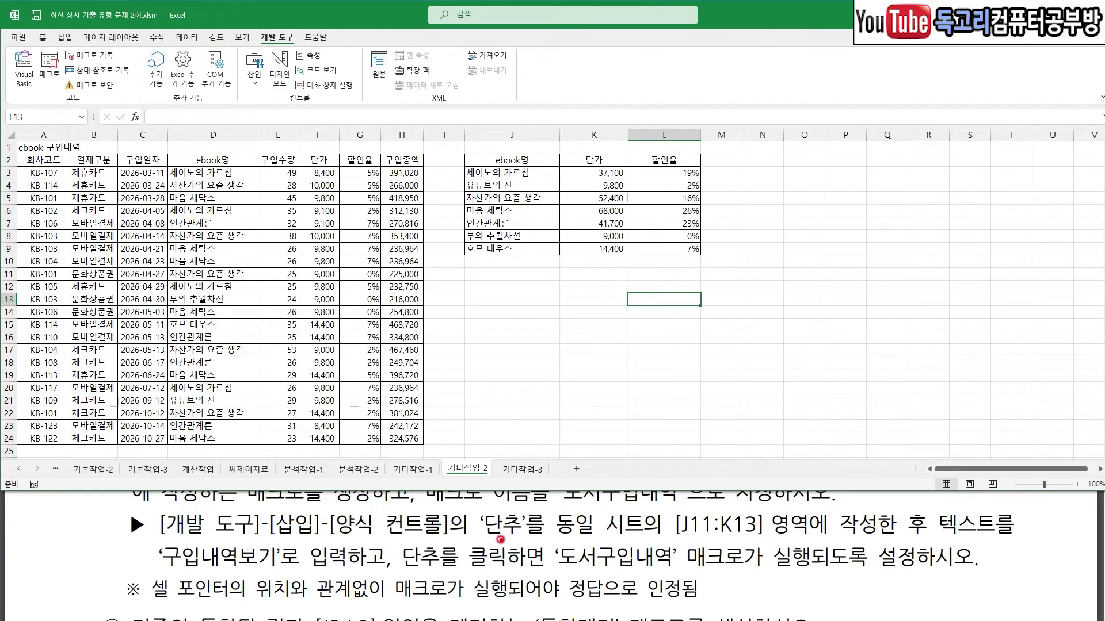
drag(333, 532, 540, 533)
drag(650, 533, 778, 540)
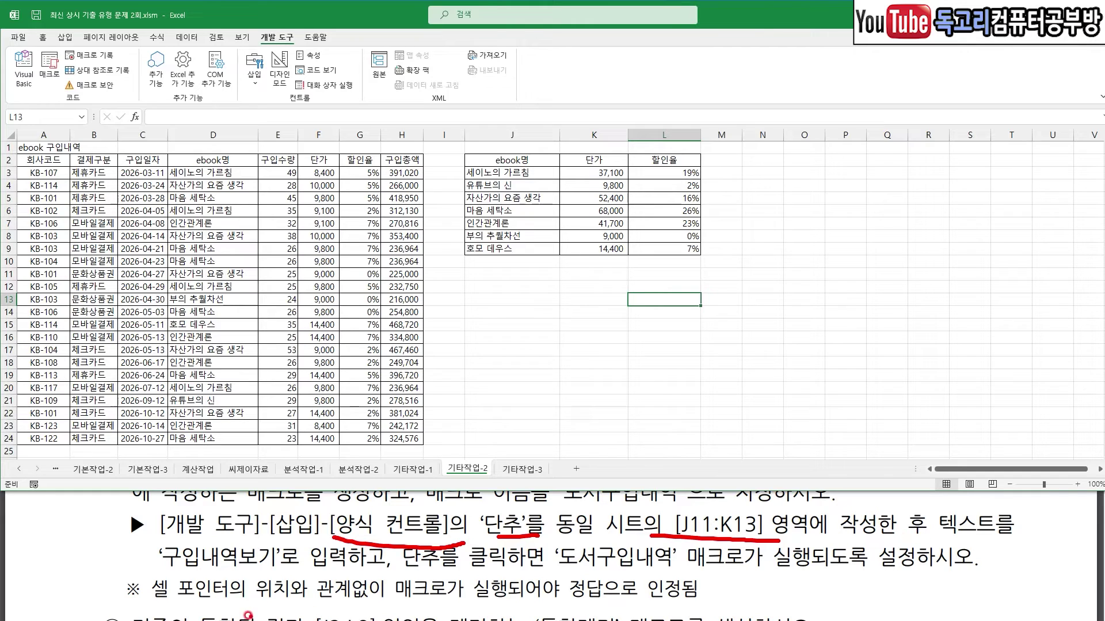
drag(141, 573, 284, 576)
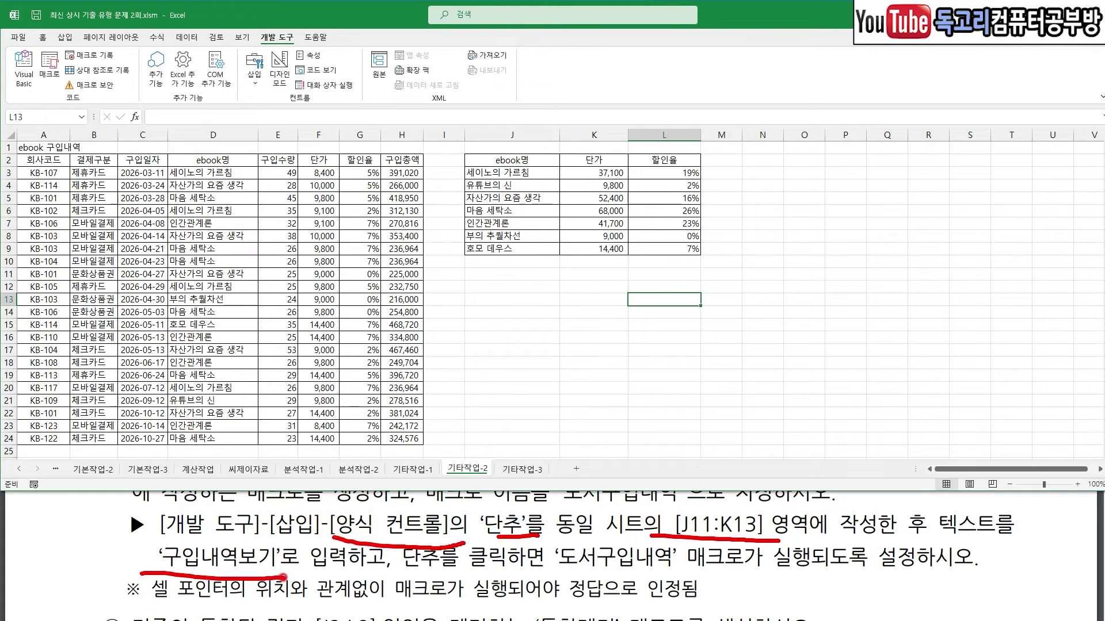
- Place a 양식 컨트롤 단추 fitted exactly to the range J11:K13 on the 기타작업-2 sheet
key(Escape)
click(254, 69)
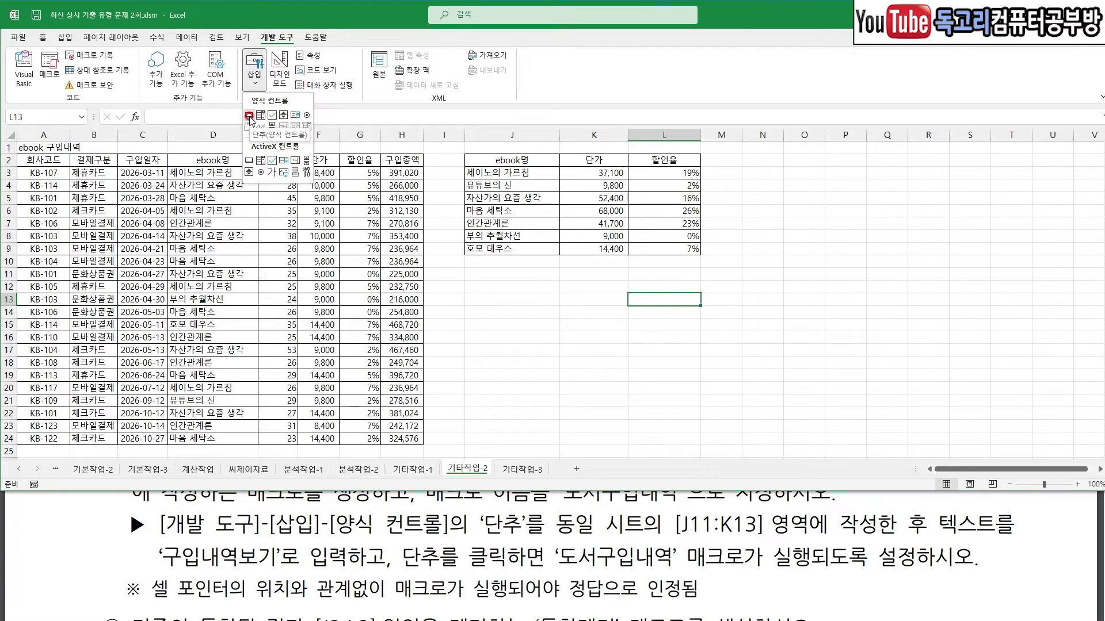
click(249, 116)
key(alt)
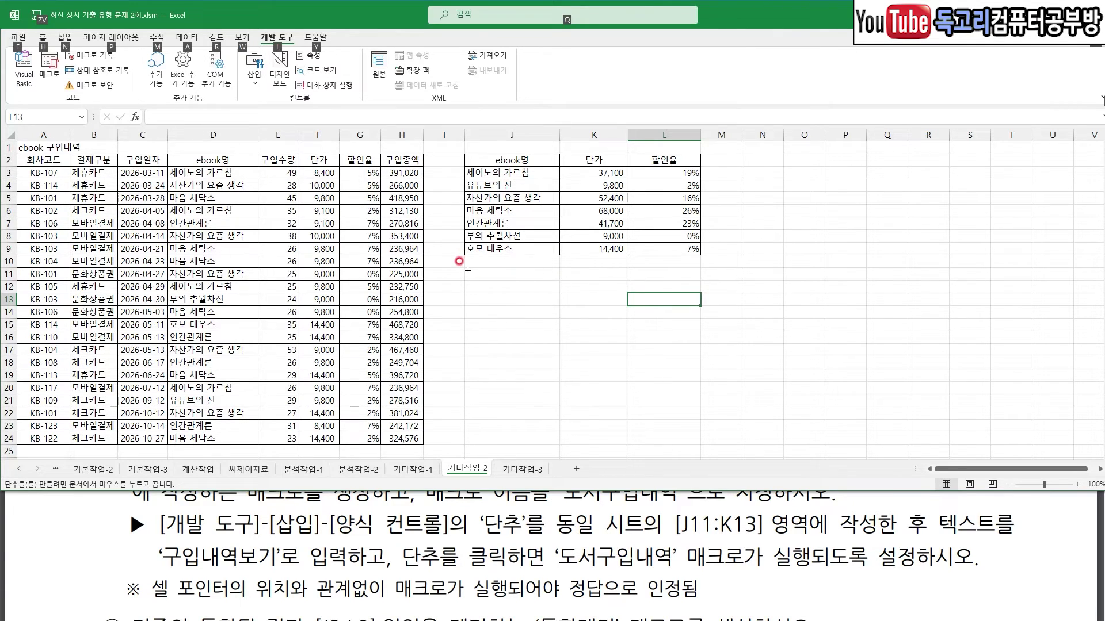
drag(462, 268, 465, 267)
drag(534, 297, 603, 305)
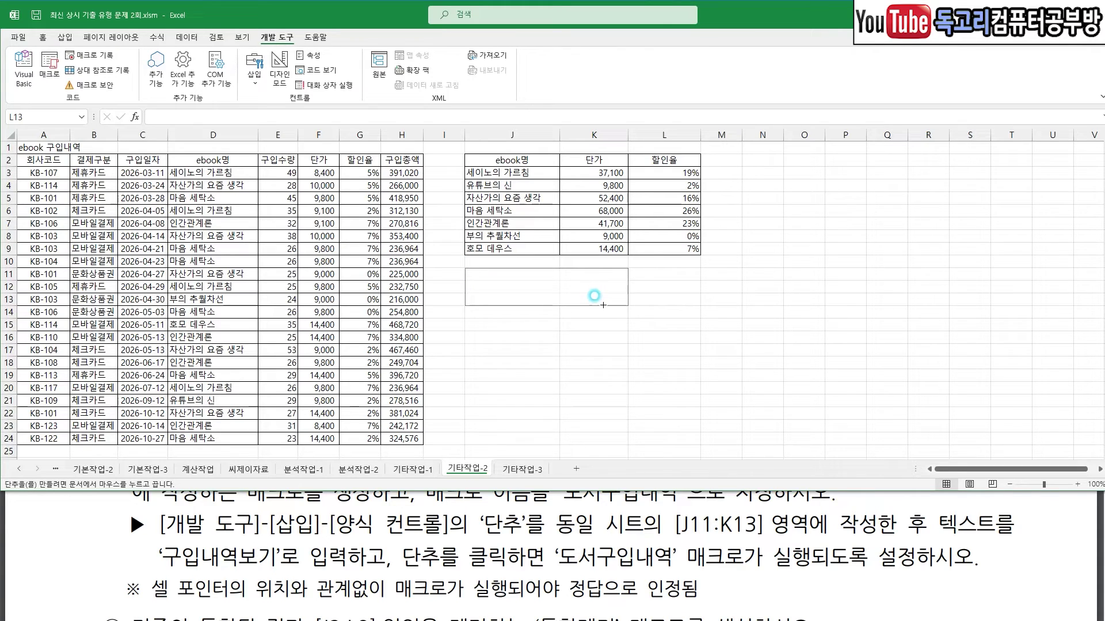
drag(603, 305, 603, 305)
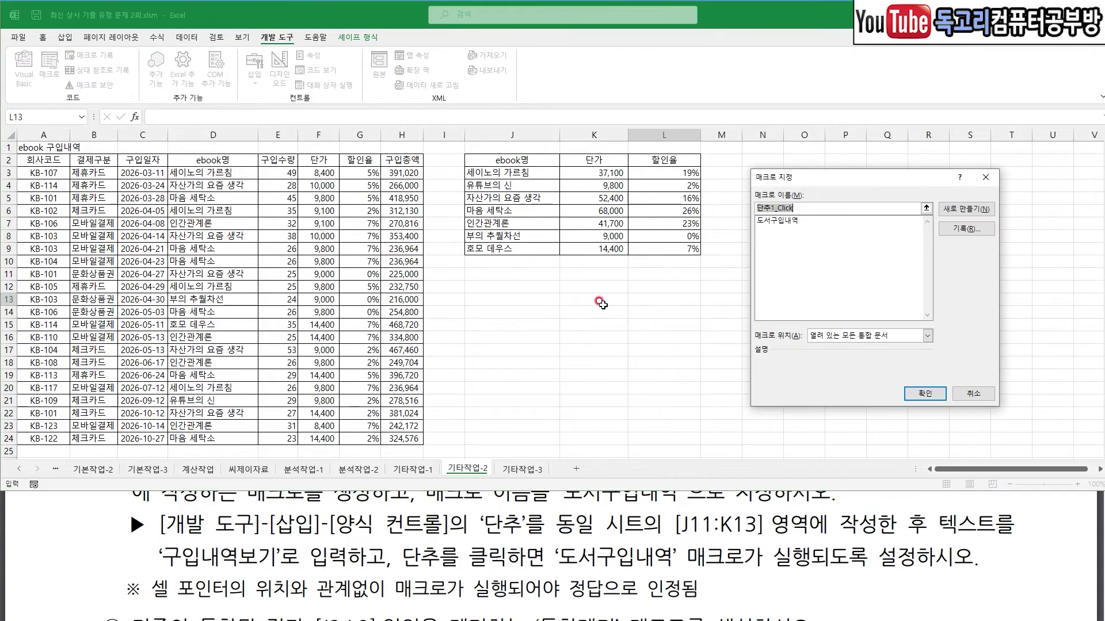
- Assign the 도서구입내역 macro to the J11:K13 button and label it 구입내역보기
click(788, 221)
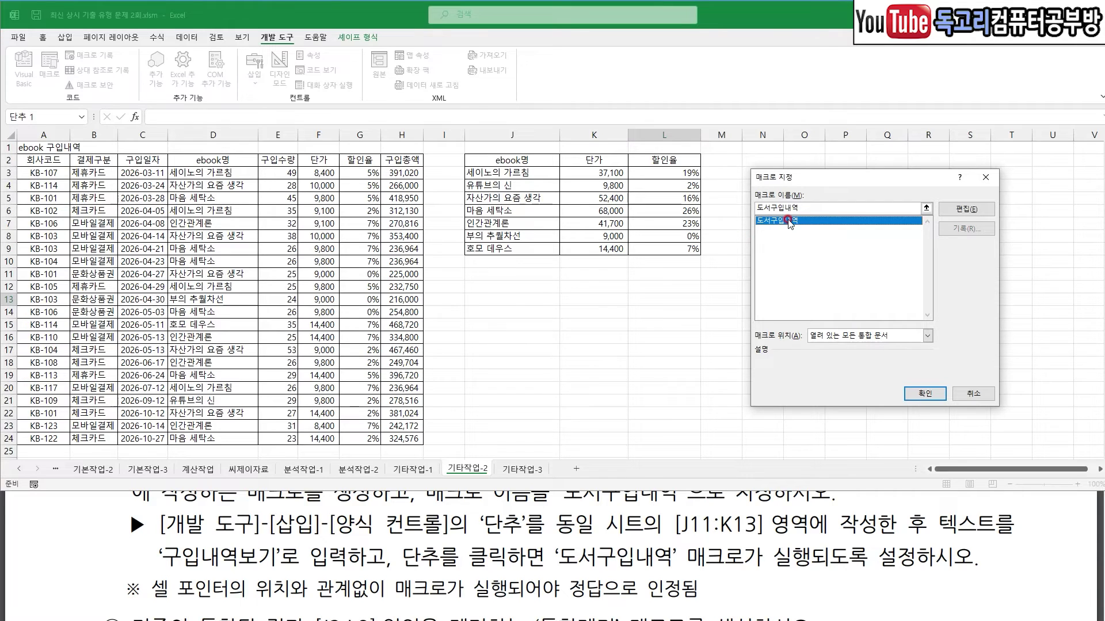
click(923, 393)
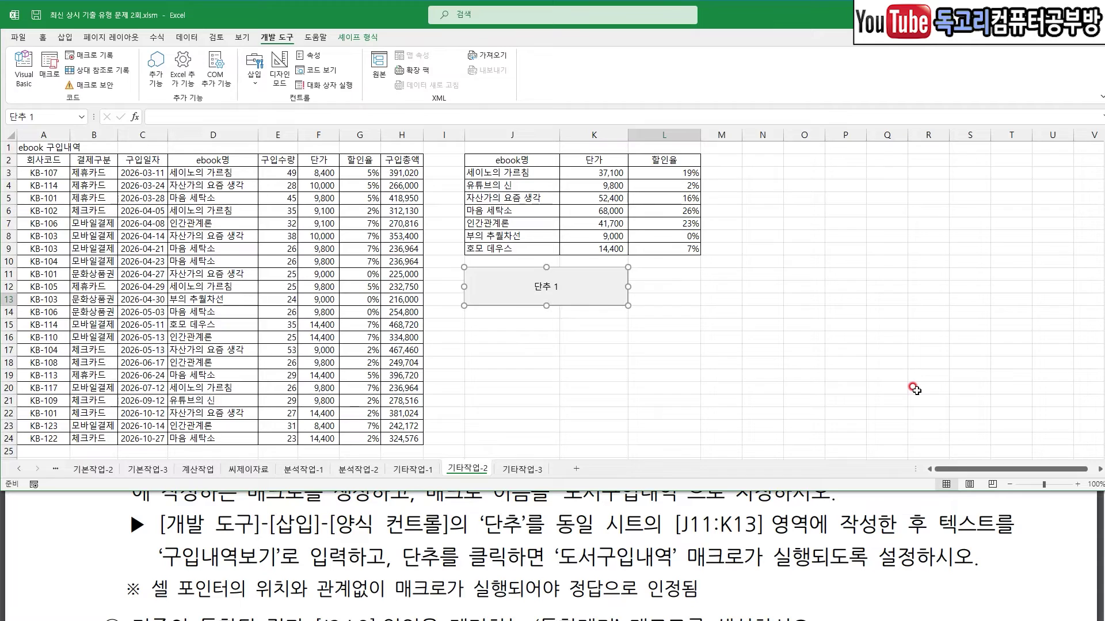
text(구입내역복)
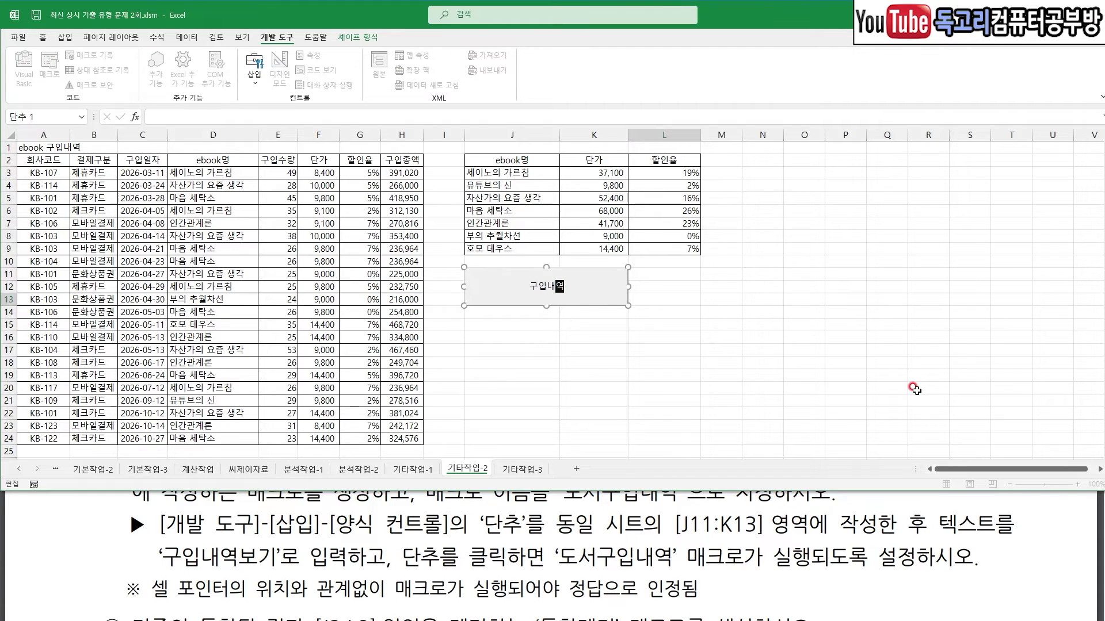
text(기)
click(797, 363)
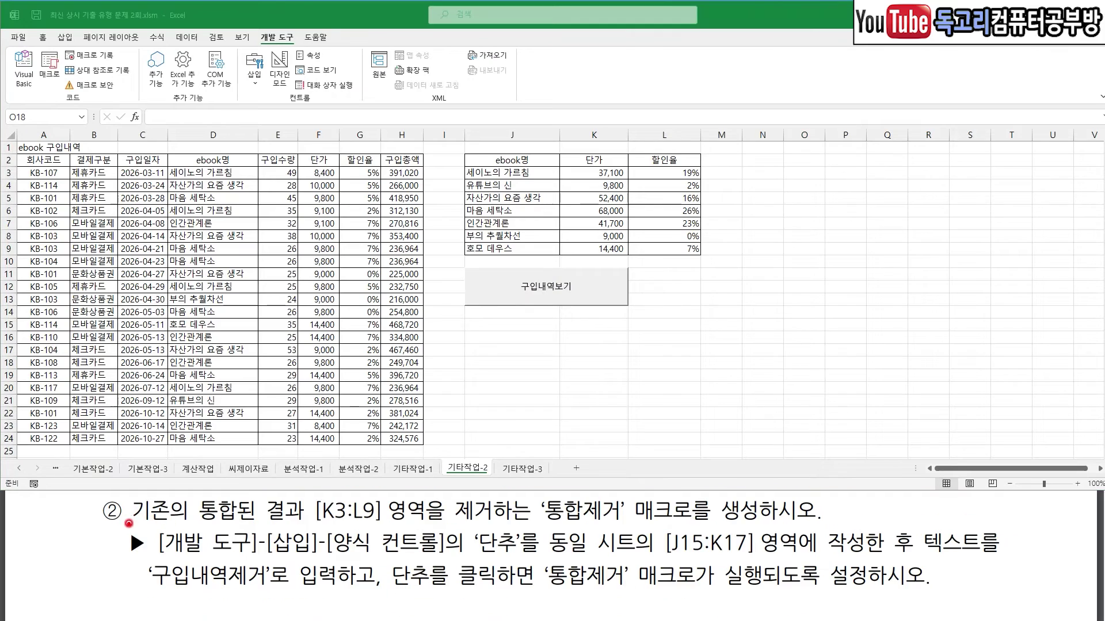
drag(77, 532, 251, 523)
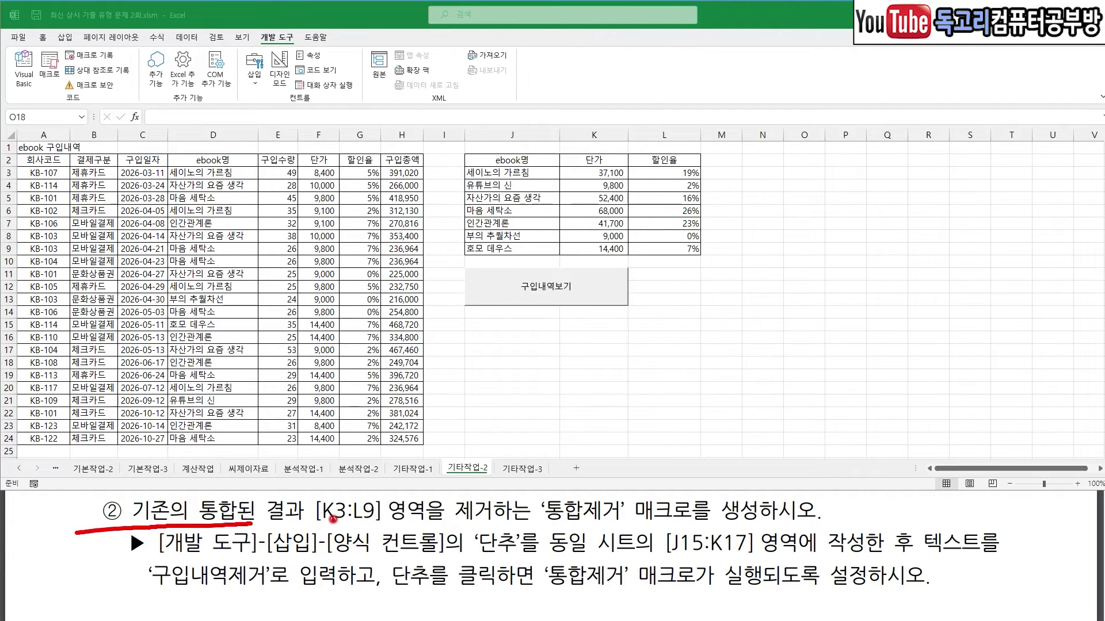
drag(328, 526, 382, 522)
drag(561, 527, 610, 521)
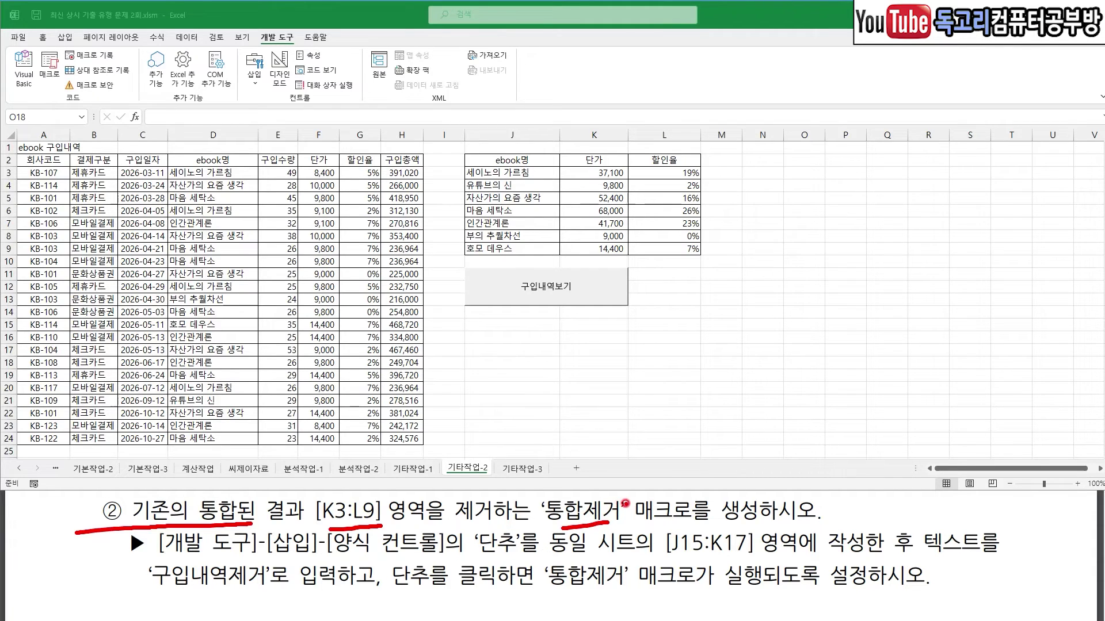
key(Escape)
- Start recording a macro named 통합제거, stored in 현재 통합 문서, from a cell outside the result table
click(729, 295)
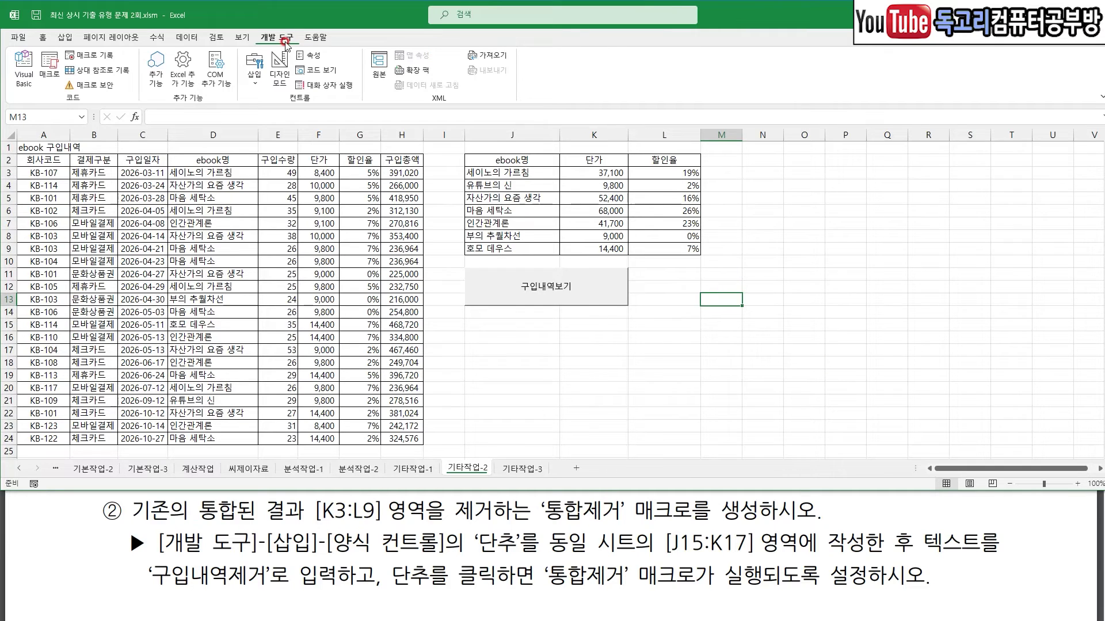
drag(132, 50, 86, 84)
click(91, 55)
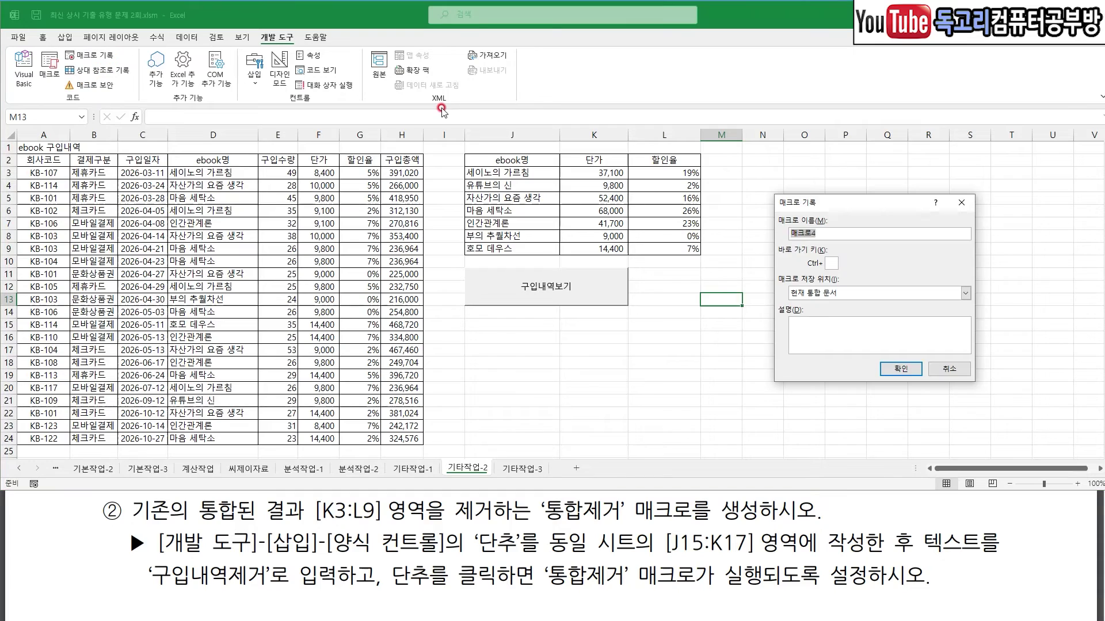
text(ㅌ합)
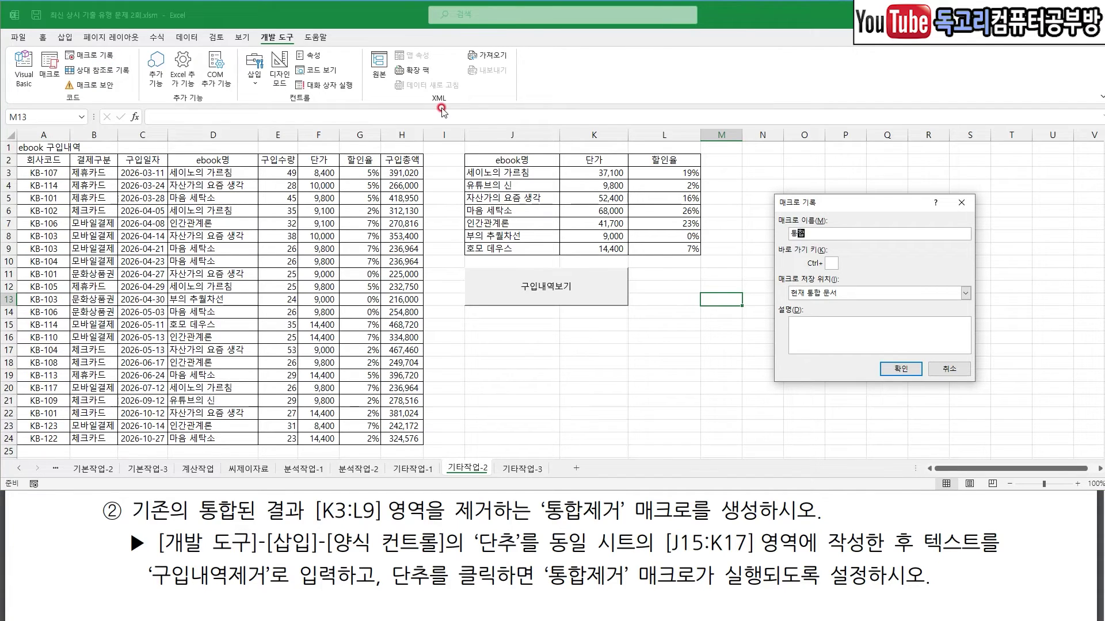
text(ㅈ)
click(913, 370)
- Clear the contents of K3:L9, select a cell outside the table and stop recording the macro
drag(590, 175, 680, 247)
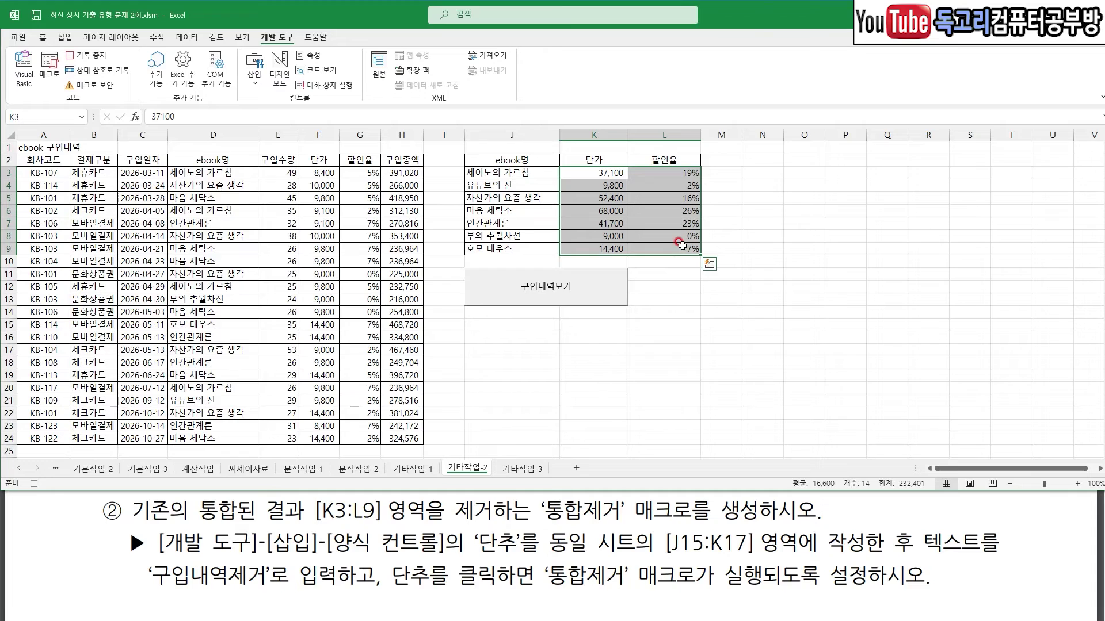
key(Delete)
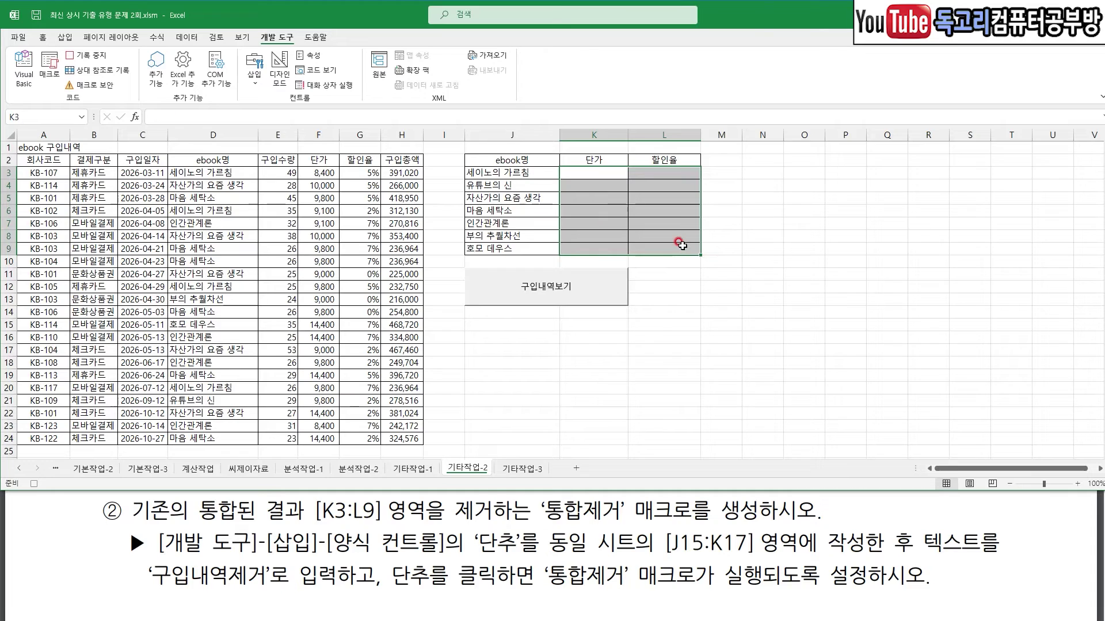
click(777, 233)
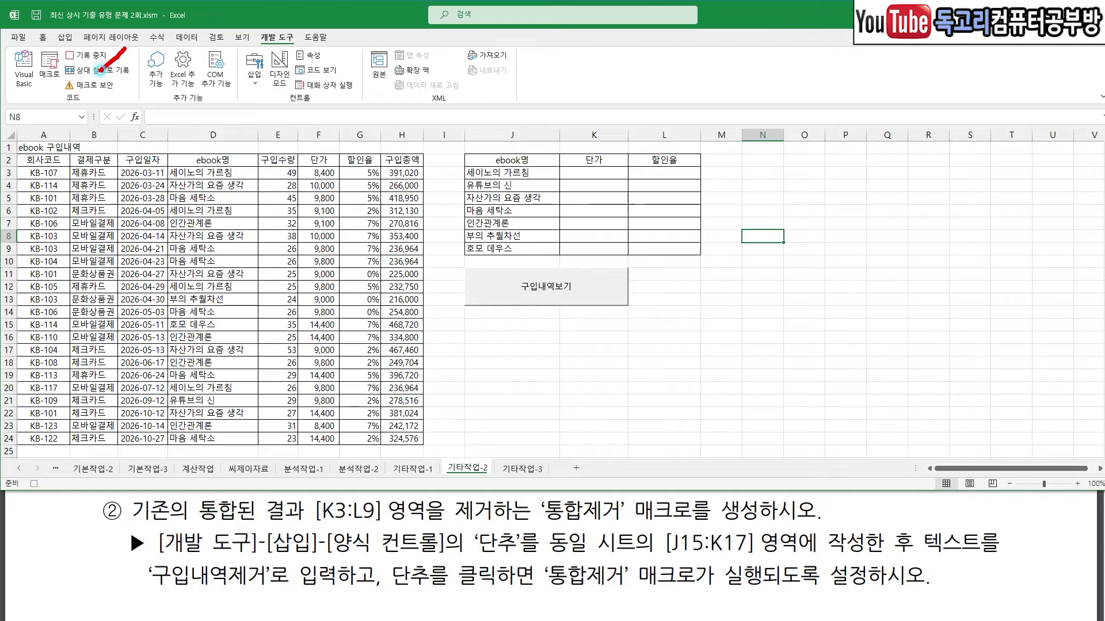
click(85, 55)
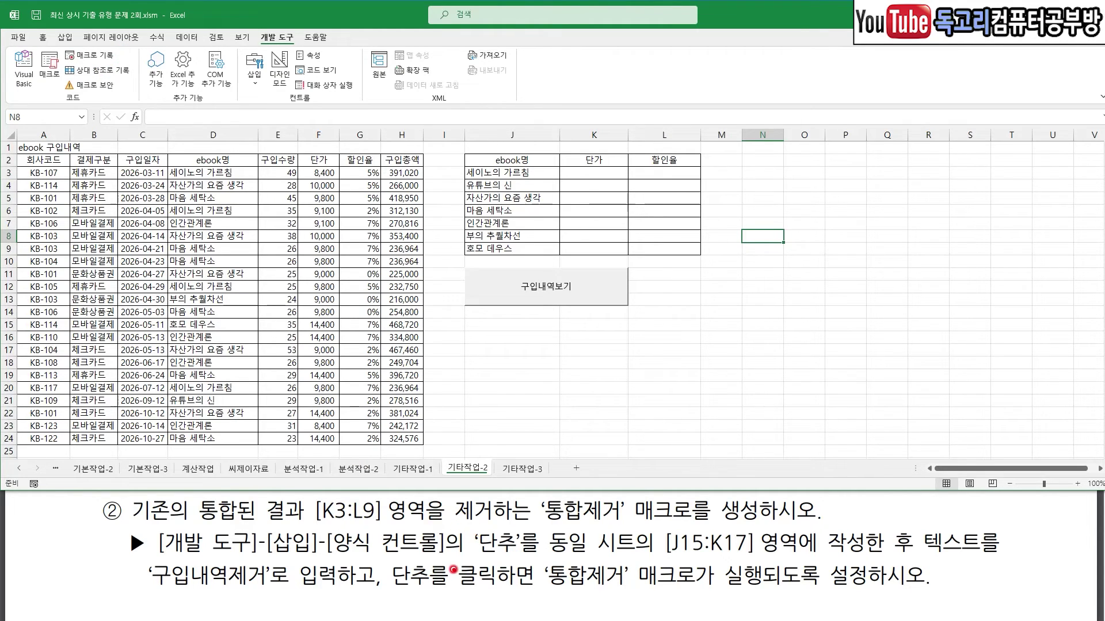
drag(340, 558, 528, 551)
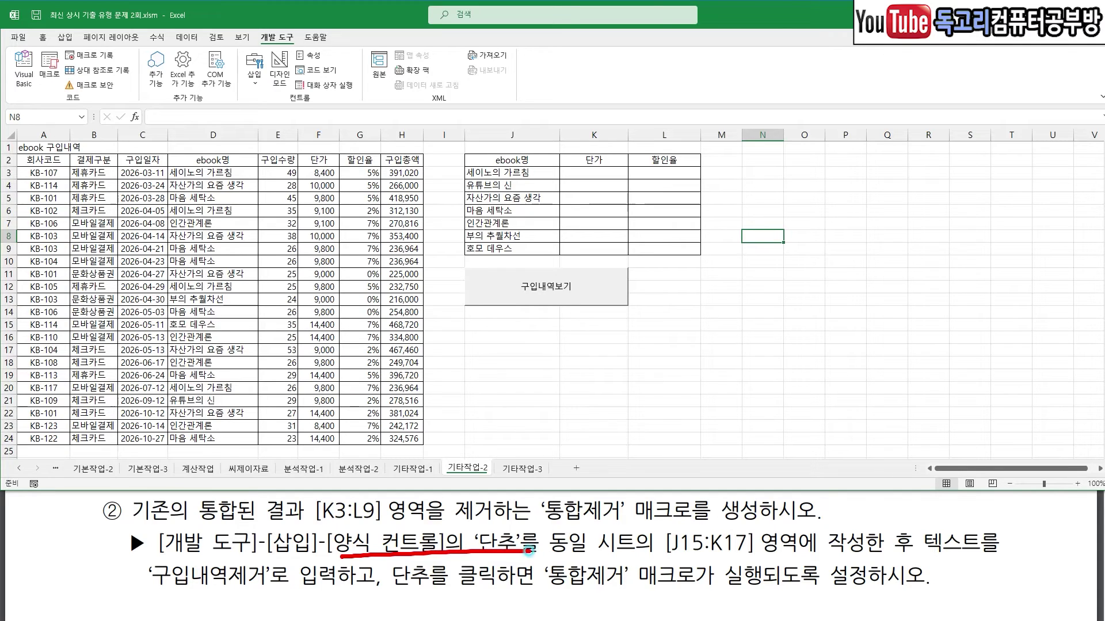
drag(672, 558, 750, 560)
drag(195, 599, 267, 597)
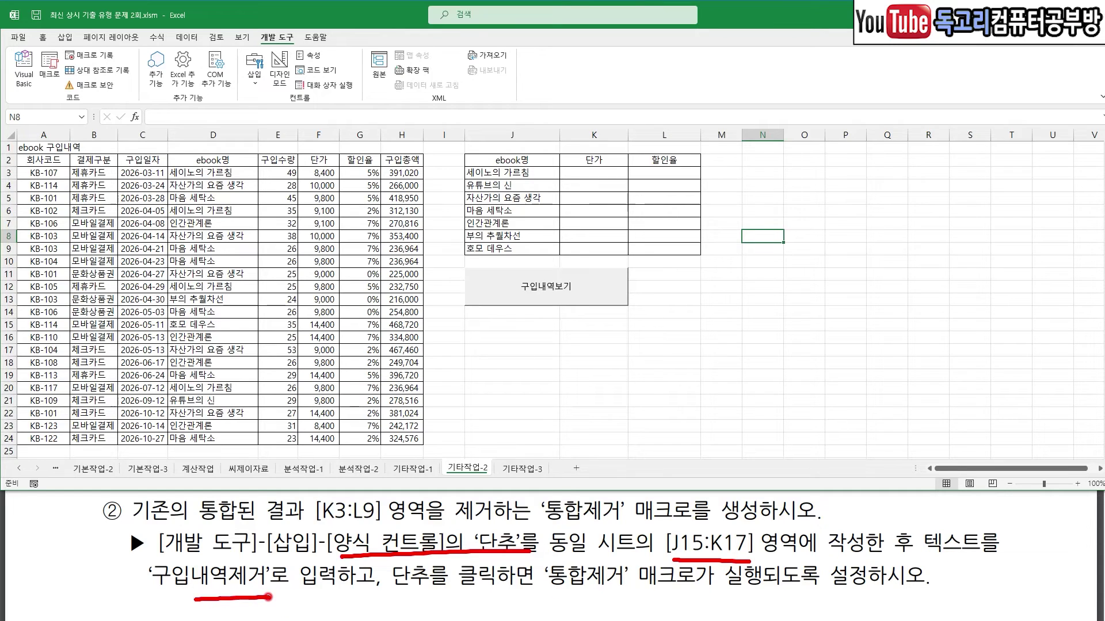
key(Escape)
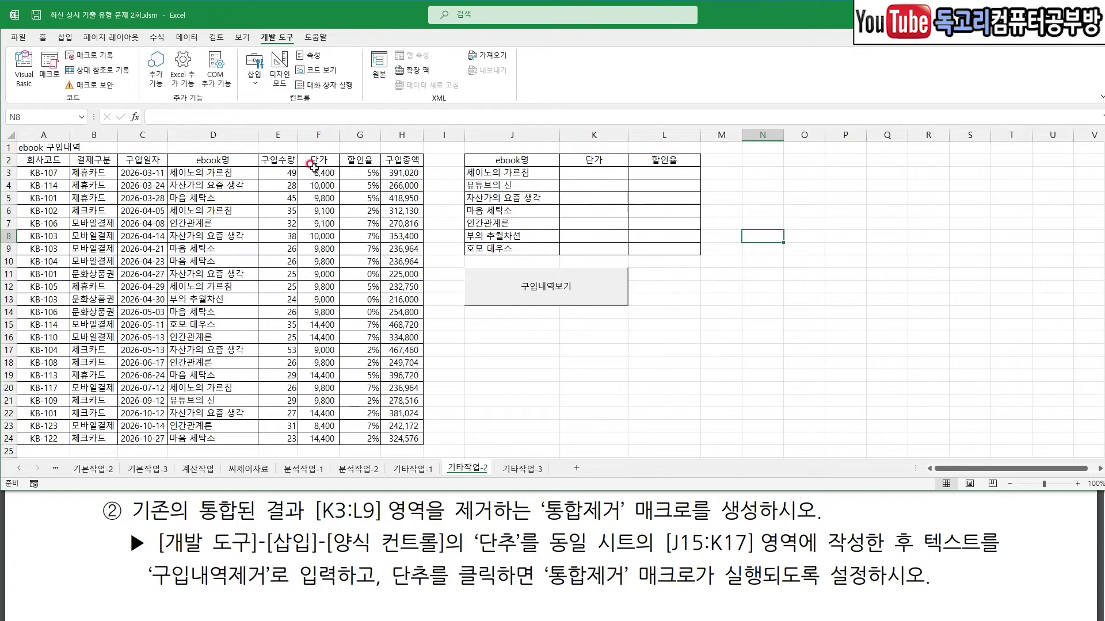
- Place a second 양식 컨트롤 단추 fitted exactly to the range J15:K17
click(254, 69)
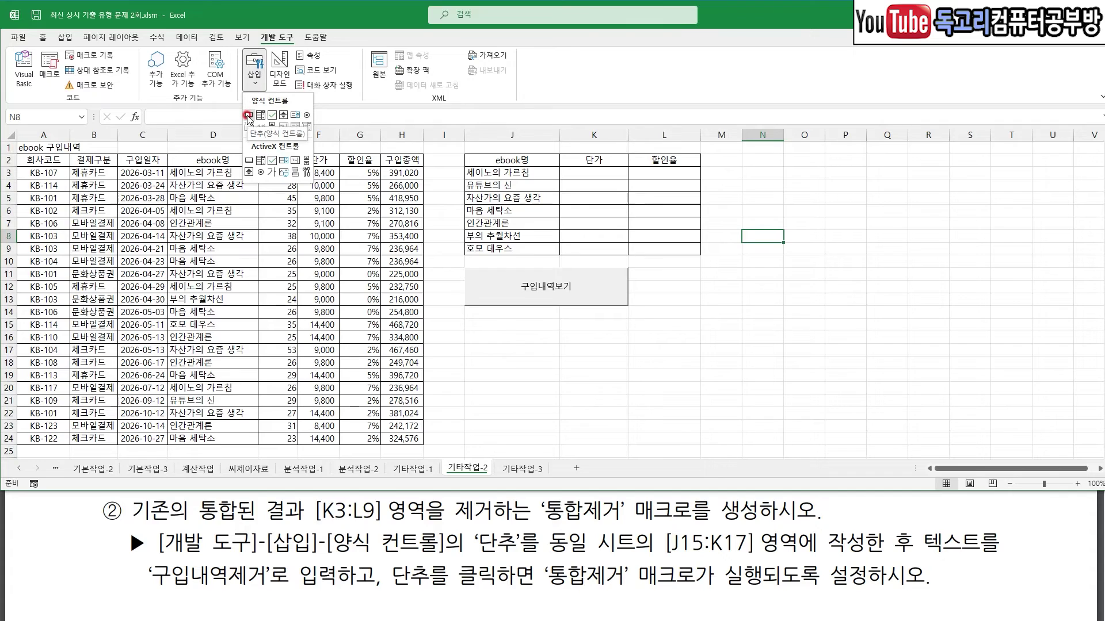
click(248, 116)
key(alt)
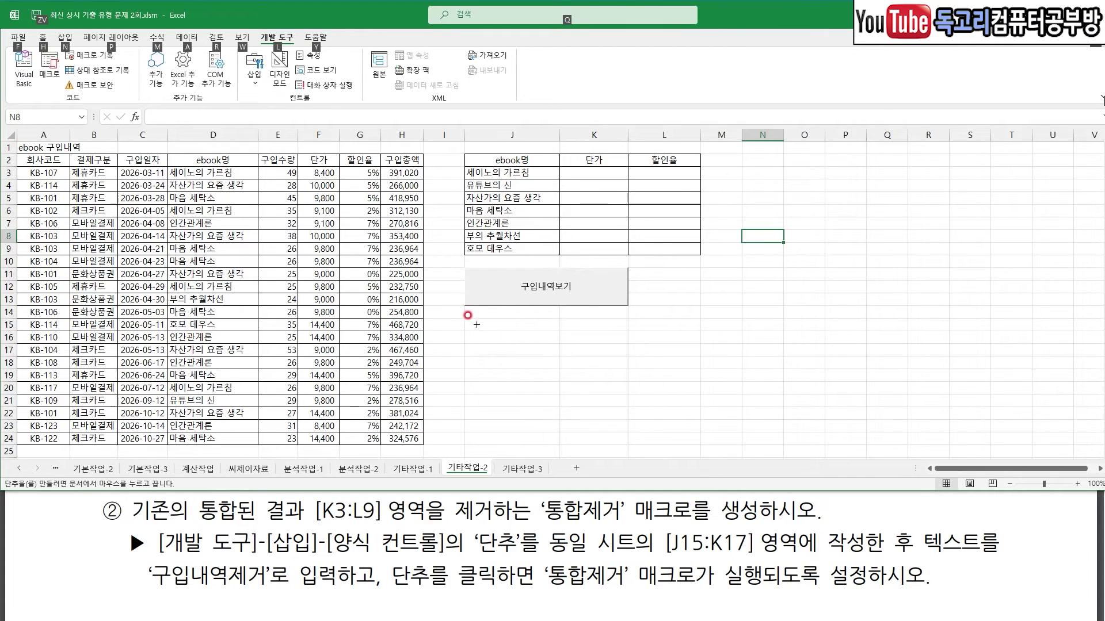
drag(467, 322, 600, 355)
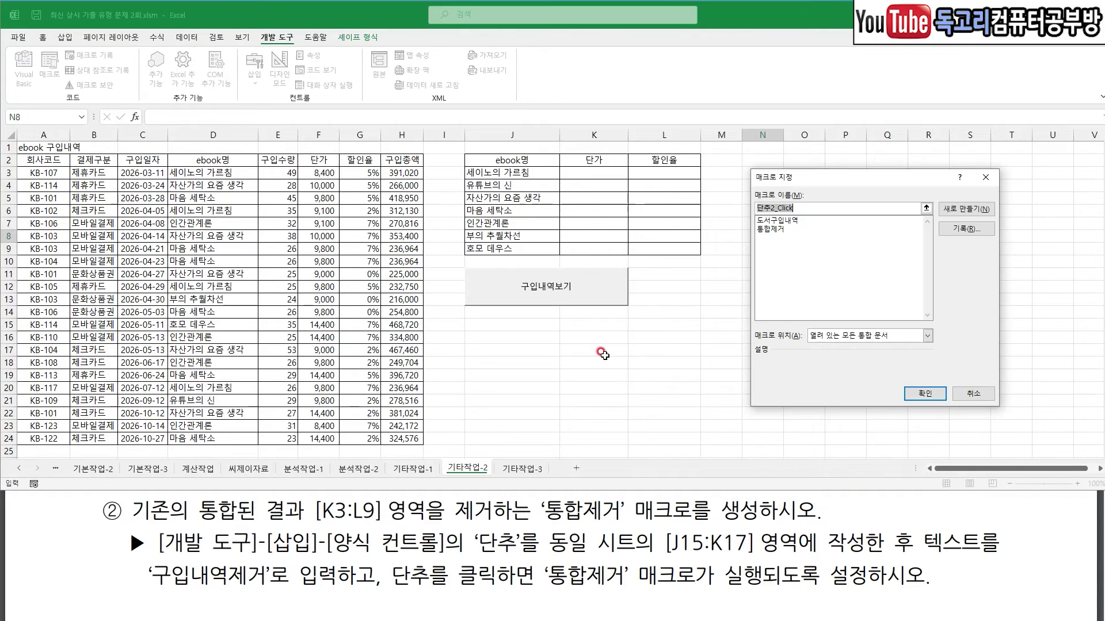
- Assign the 통합제거 macro to the J15:K17 button and label it 구입내역제거
click(783, 230)
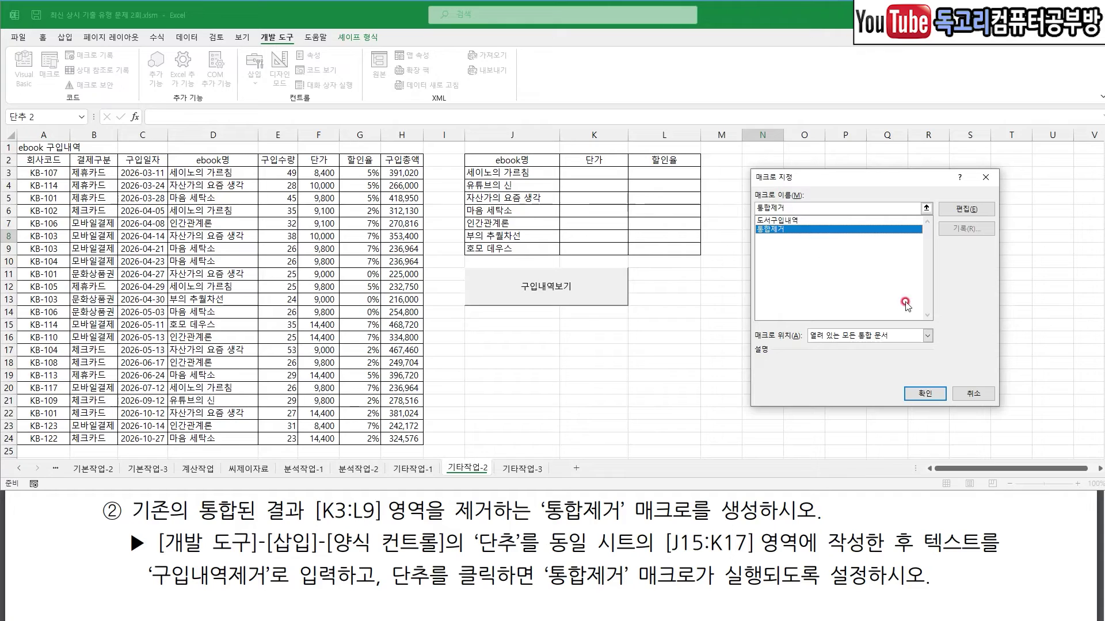
click(935, 394)
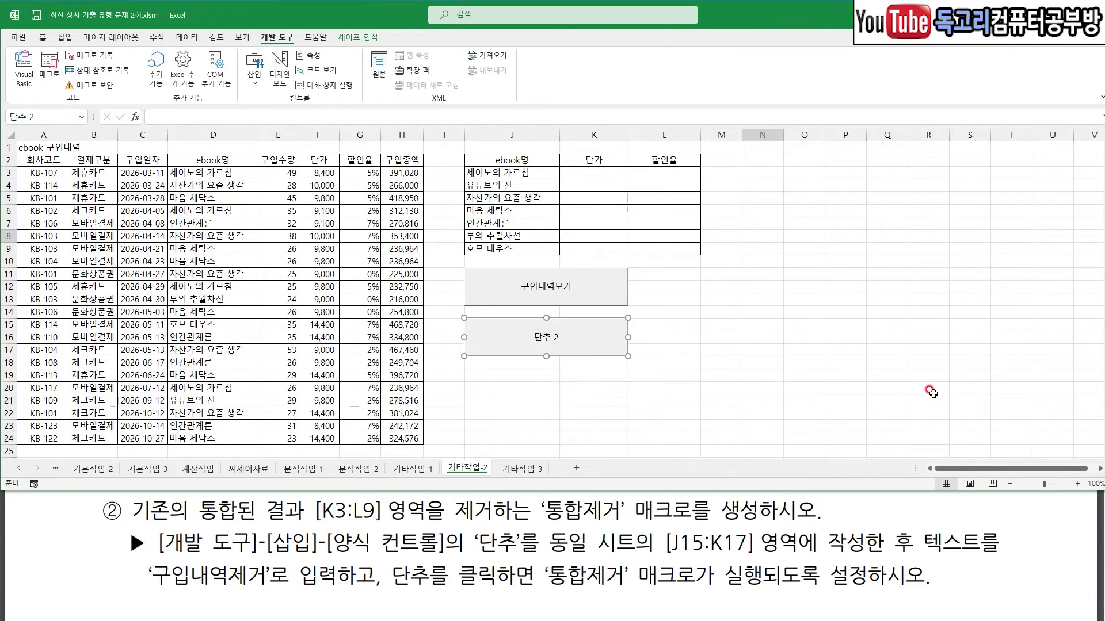
text(구입내역제거)
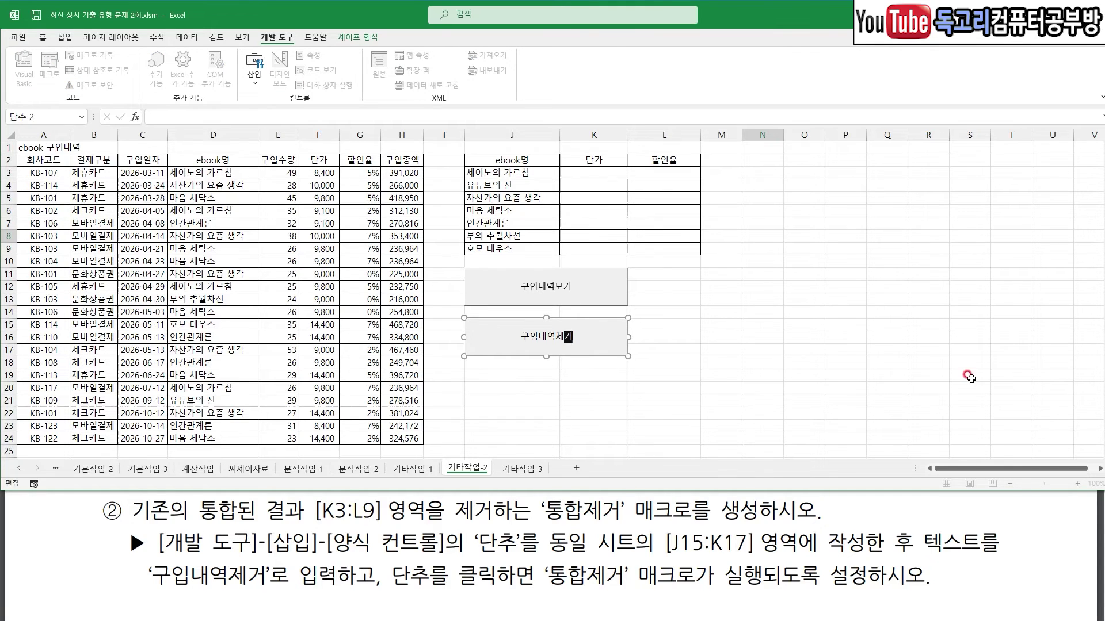
click(700, 352)
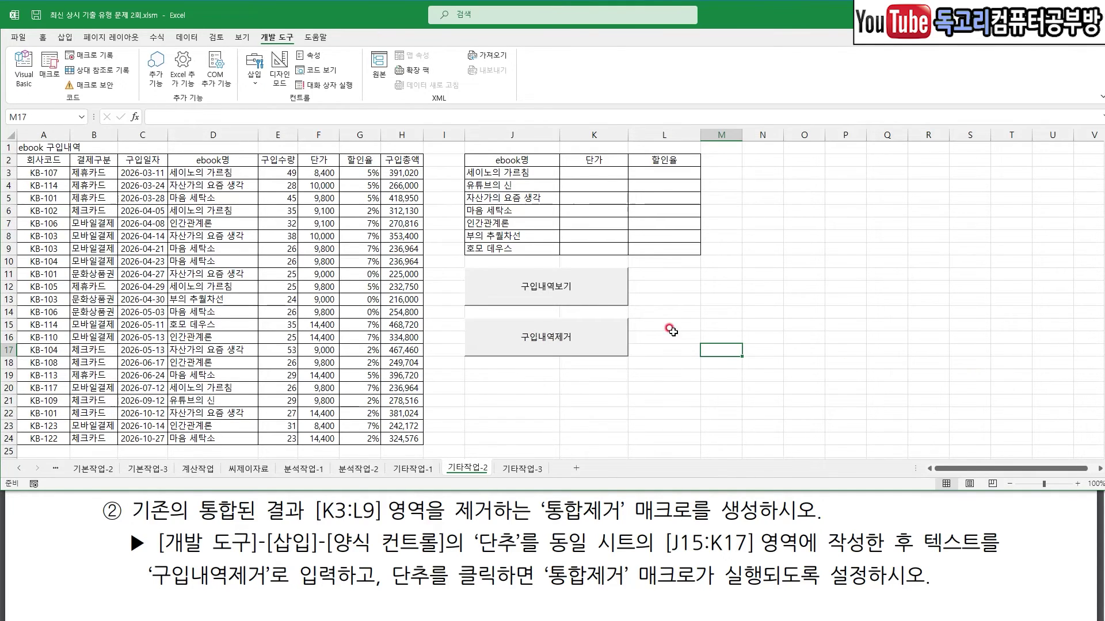
- Test the 구입내역보기 and 구입내역제거 buttons by running them alternately, twice each
mouse_move(591, 253)
mouse_down()
mouse_move(619, 262)
mouse_move(638, 247)
mouse_up()
mouse_move(563, 321)
mouse_down()
mouse_move(574, 357)
mouse_move(601, 326)
mouse_up()
click(581, 294)
click(591, 339)
click(599, 304)
click(604, 339)
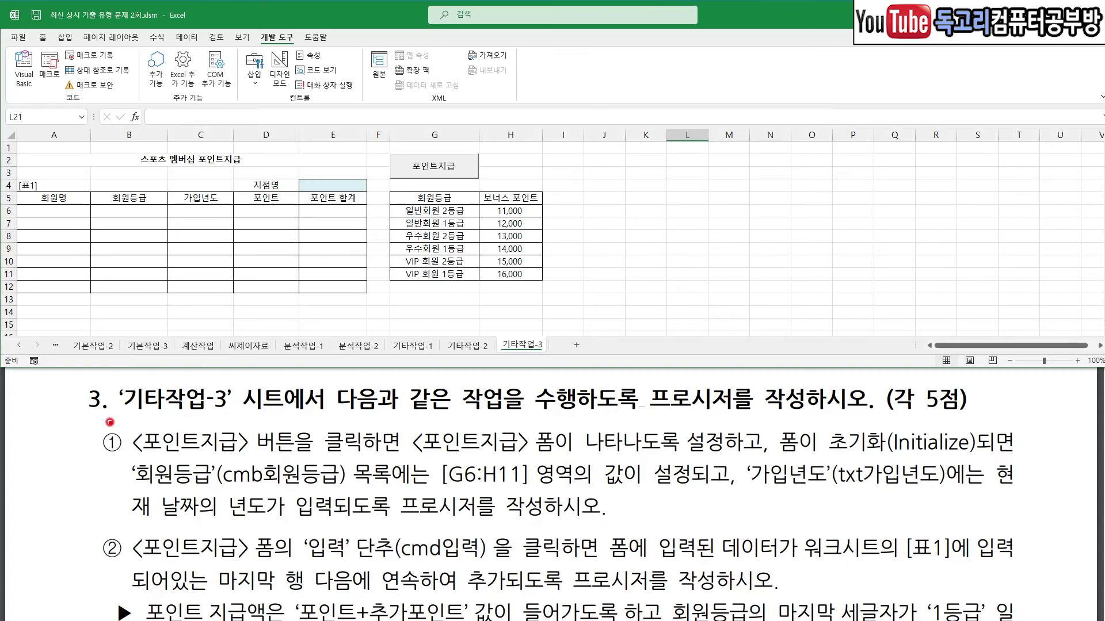
drag(140, 412, 259, 421)
mouse_move(494, 314)
mouse_down()
mouse_move(506, 326)
mouse_move(535, 306)
mouse_up()
drag(666, 424, 746, 423)
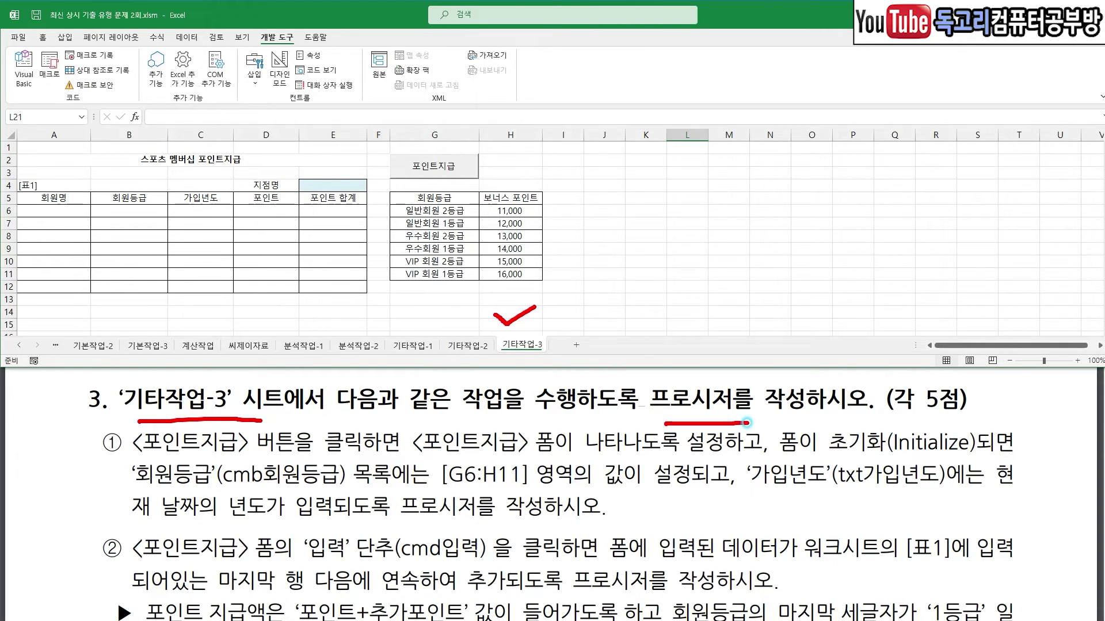
drag(131, 459, 241, 464)
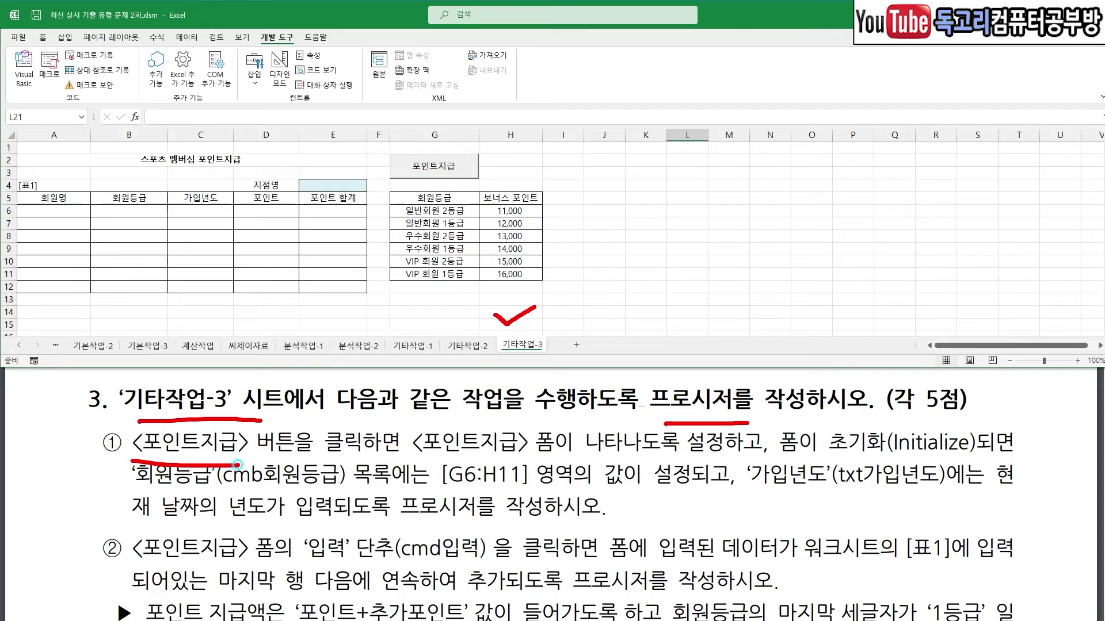
drag(414, 459, 556, 459)
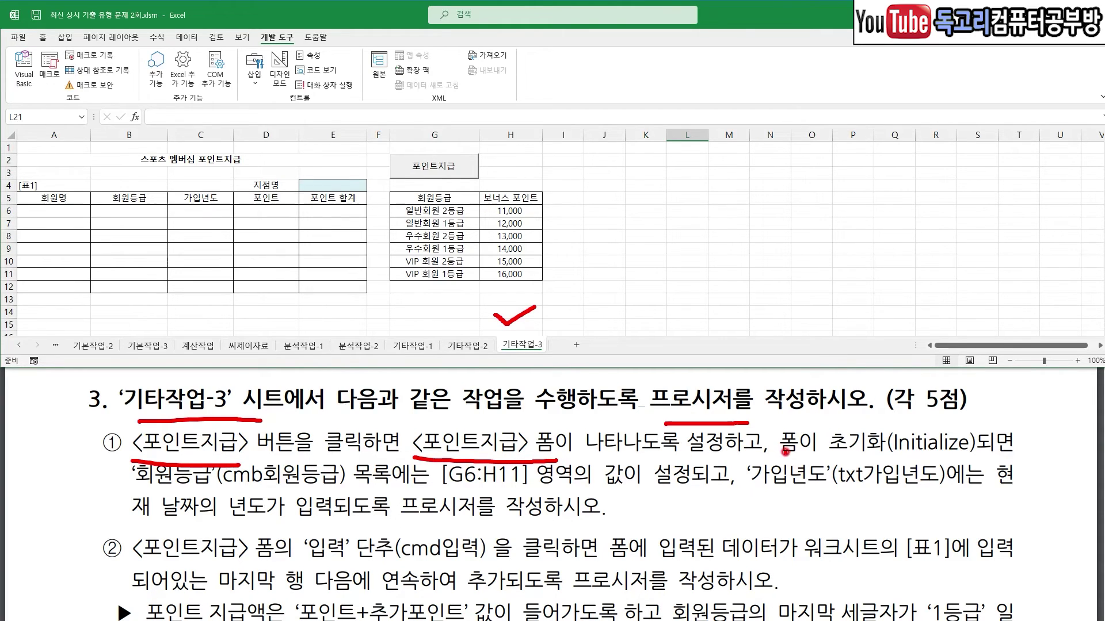
key(Escape)
- In design mode on 기타작업-3, open the 포인트지급 button's Click procedure and add the line 포인트지급.Show
click(280, 74)
drag(319, 71, 252, 122)
mouse_move(478, 170)
mouse_down()
mouse_move(435, 205)
mouse_move(454, 125)
mouse_move(453, 199)
mouse_up()
double_click(450, 168)
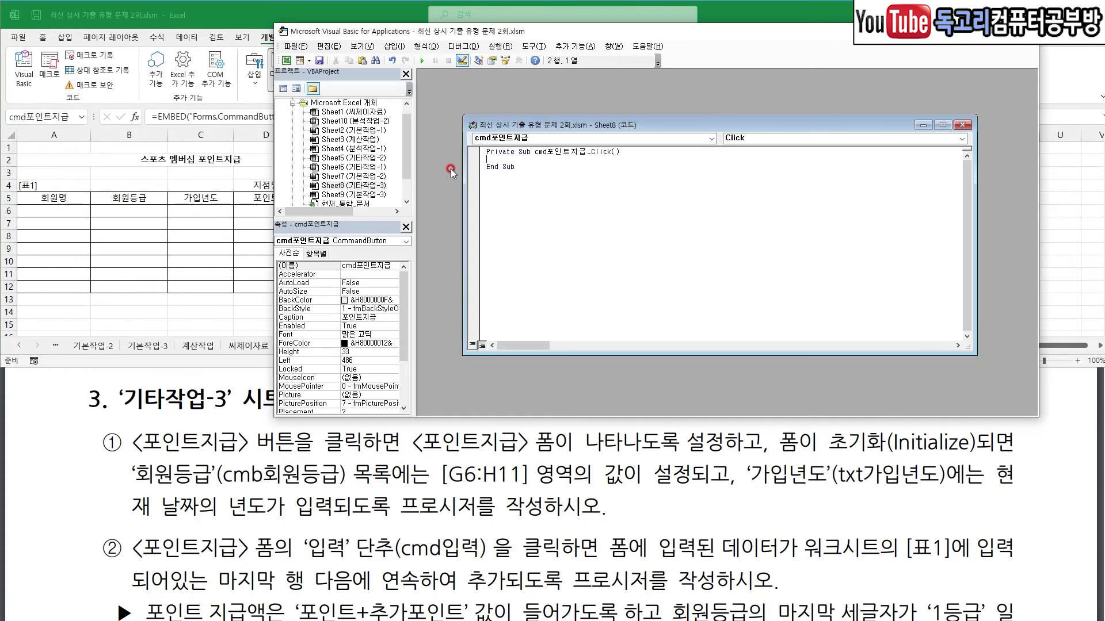
text(포인트지급.Show)
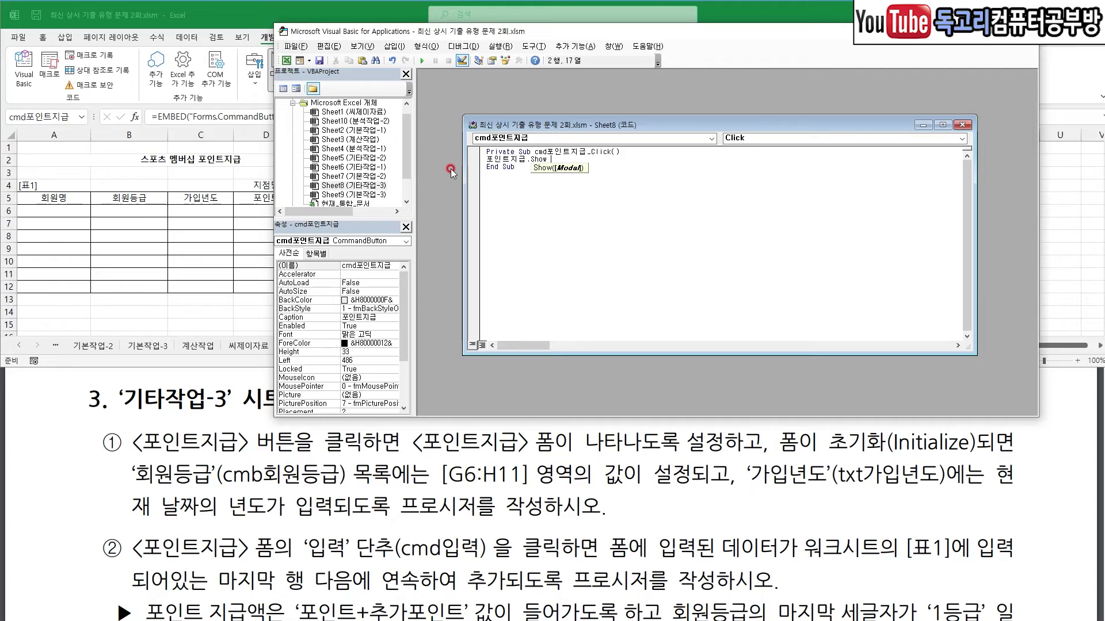
key(Return)
- Open the 포인트지급 user form in its designer from the project's forms
drag(406, 175, 405, 194)
click(293, 187)
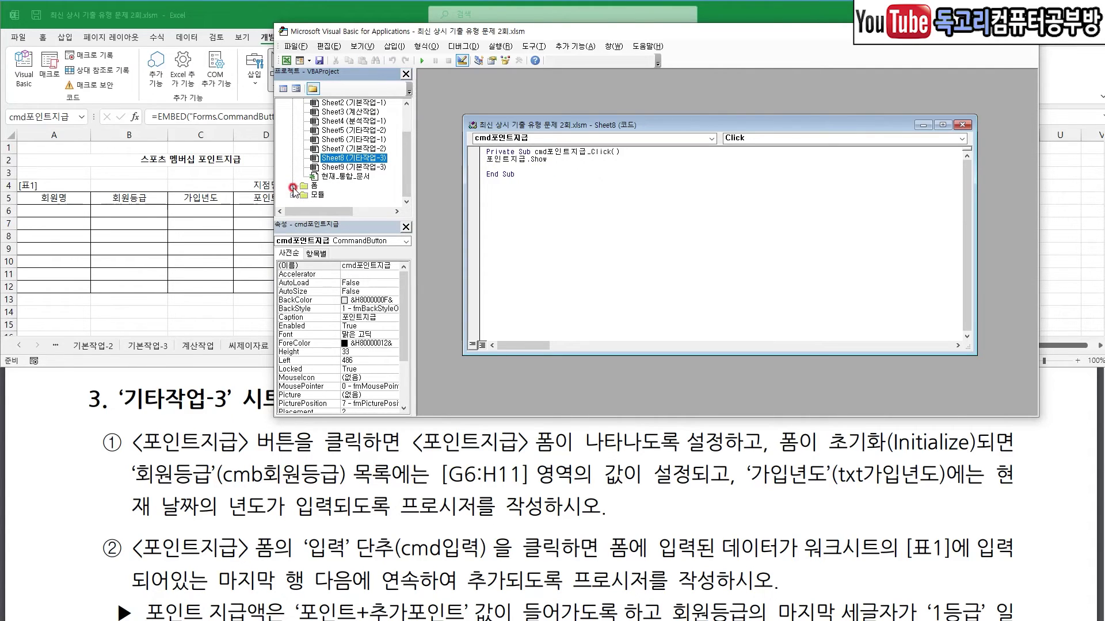
click(348, 195)
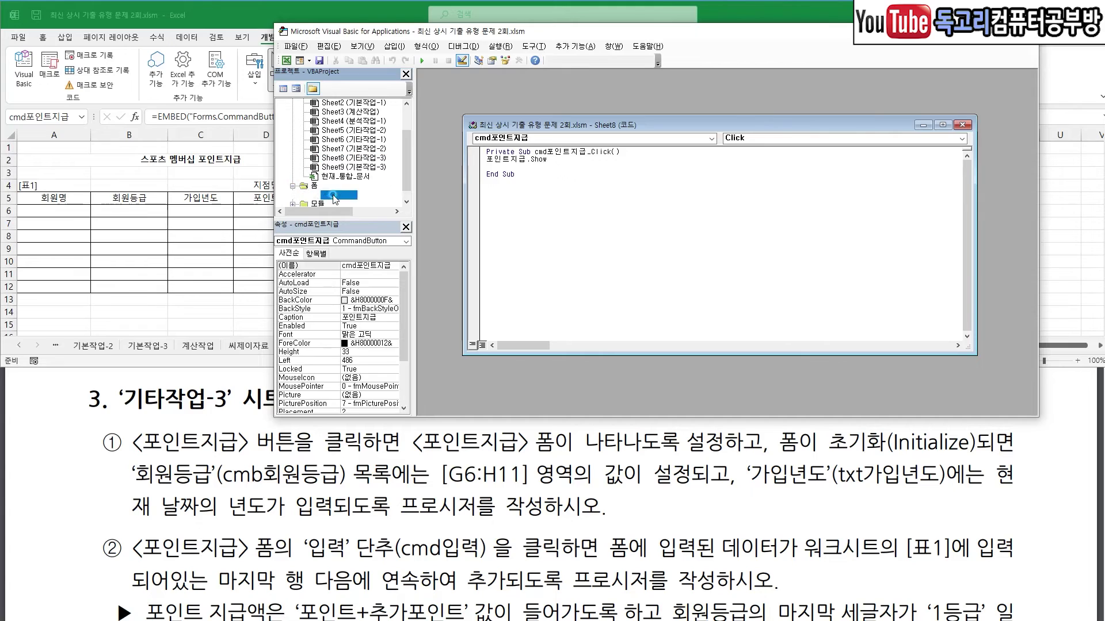
double_click(349, 195)
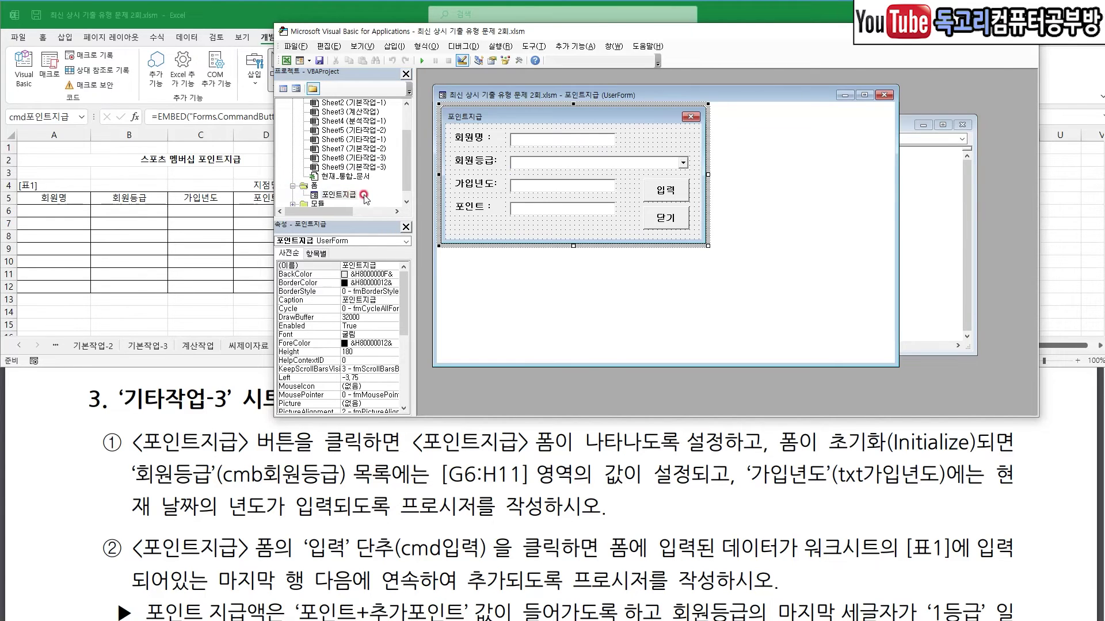
drag(809, 465, 994, 445)
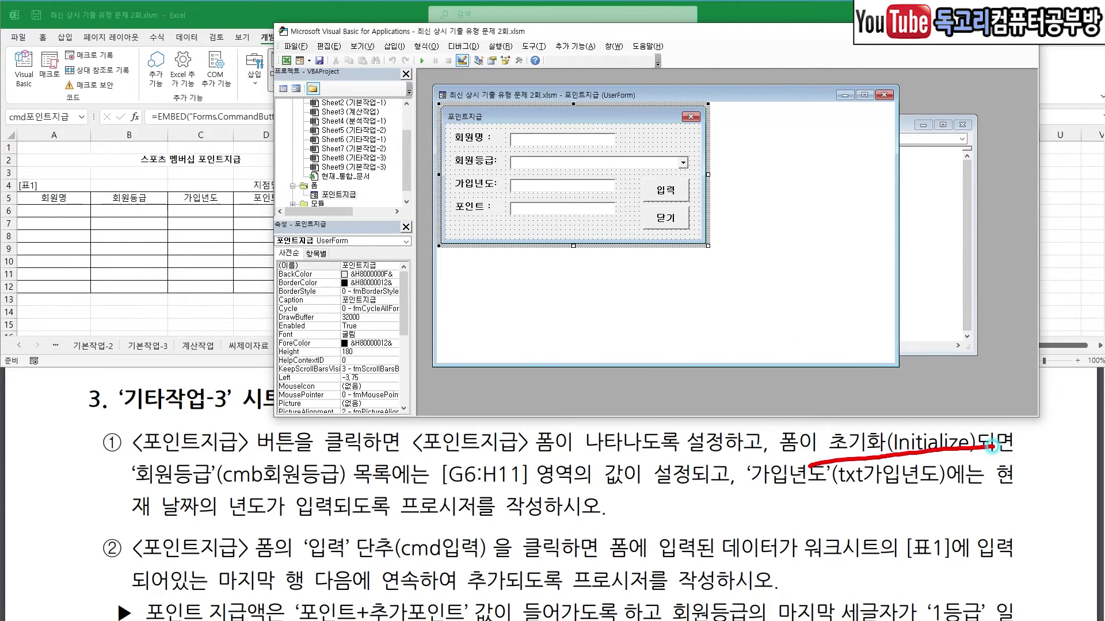
- Open the form's code and create the UserForm_Initialize procedure
mouse_move(481, 224)
mouse_down()
mouse_move(469, 233)
mouse_move(477, 230)
mouse_up()
double_click(477, 230)
click(885, 168)
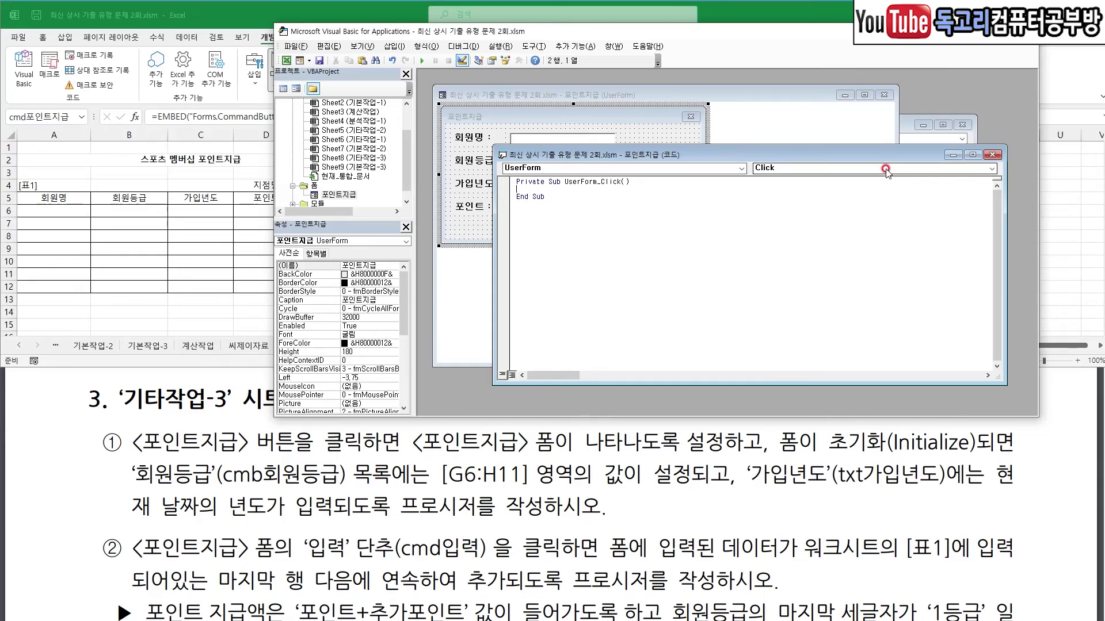
click(986, 172)
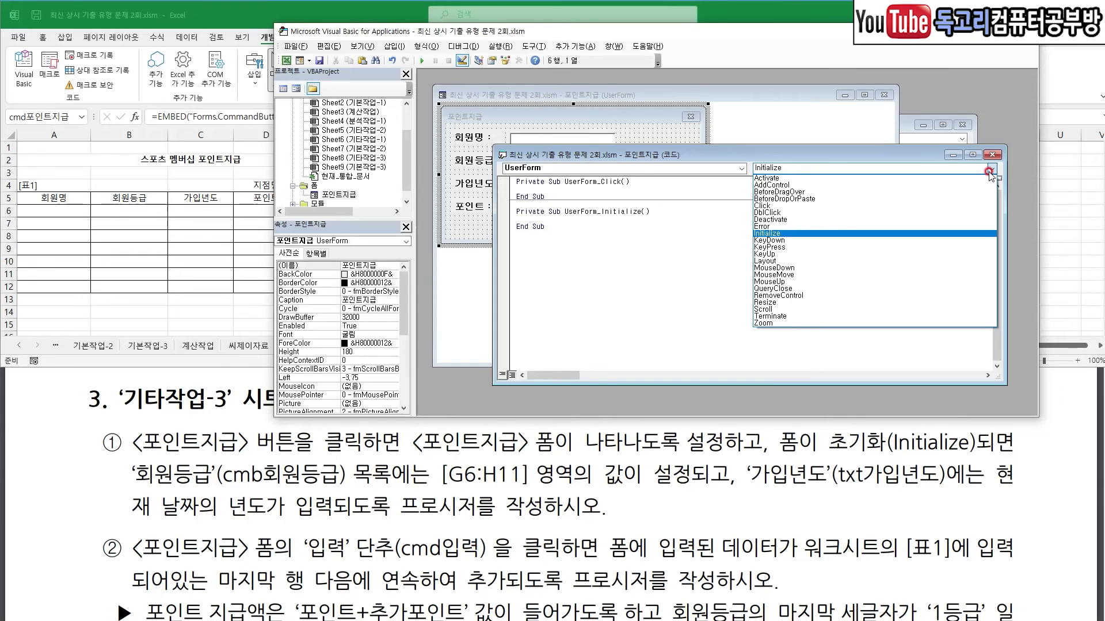
click(769, 235)
click(769, 234)
drag(516, 213, 538, 207)
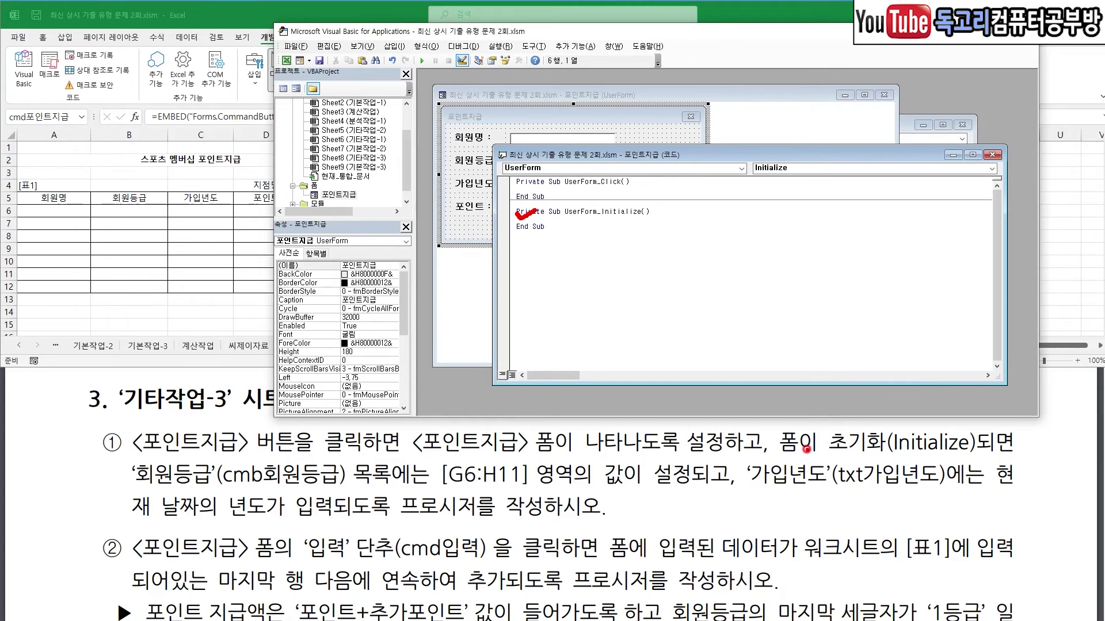
- In UserForm_Initialize, fill the 회원등급 list with the line cmb회원등급.RowSource = "G6:H11"
drag(237, 487, 305, 487)
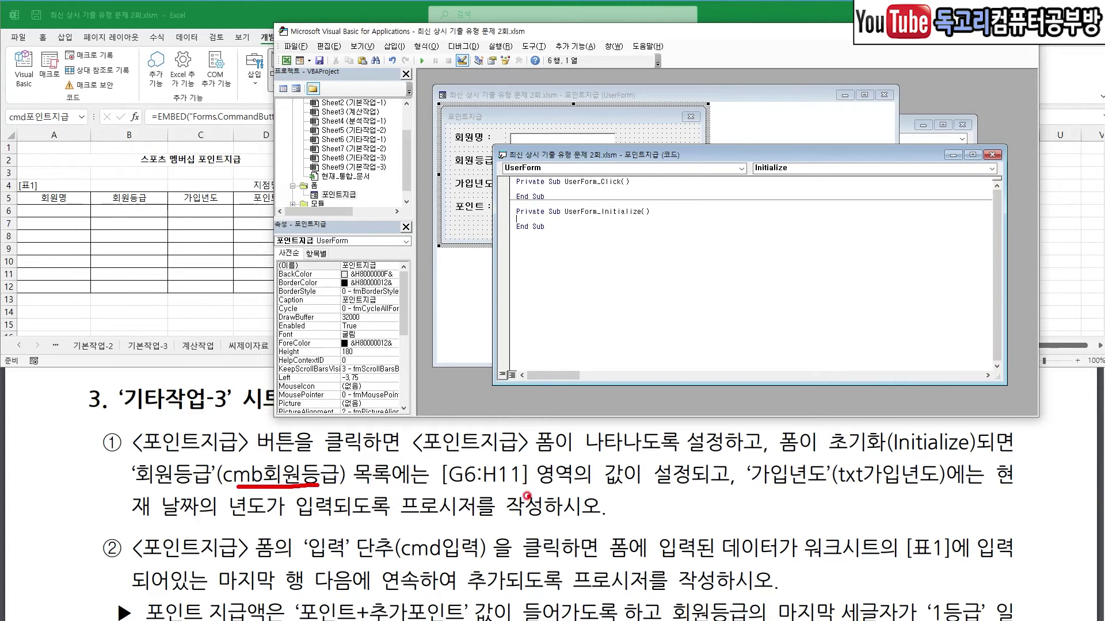
drag(458, 493, 529, 492)
drag(852, 492, 945, 491)
drag(148, 510, 291, 521)
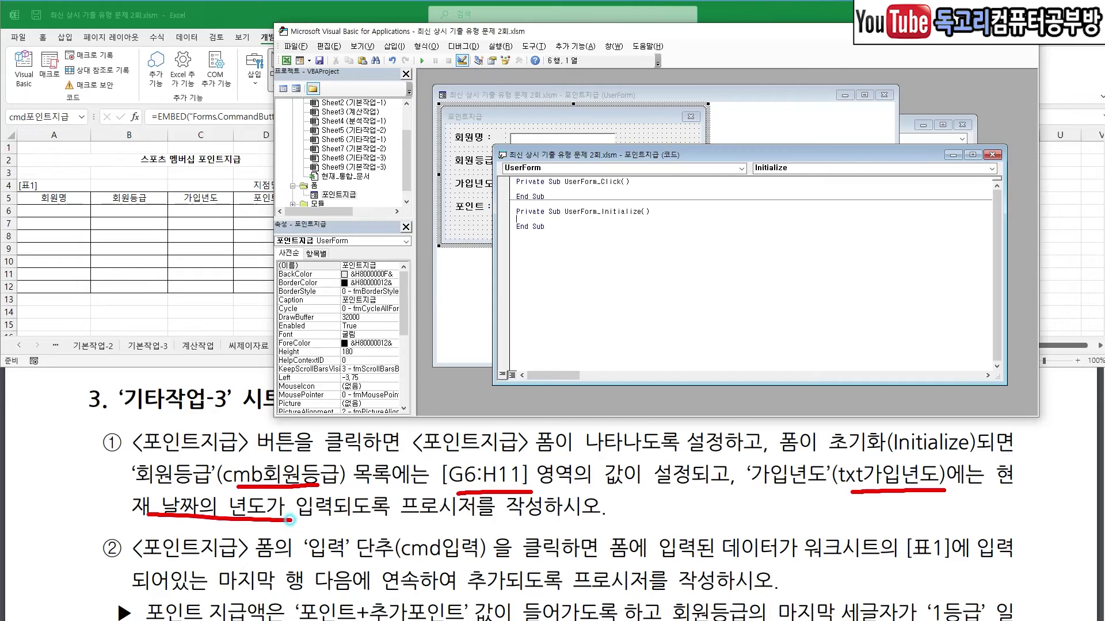
key(Escape)
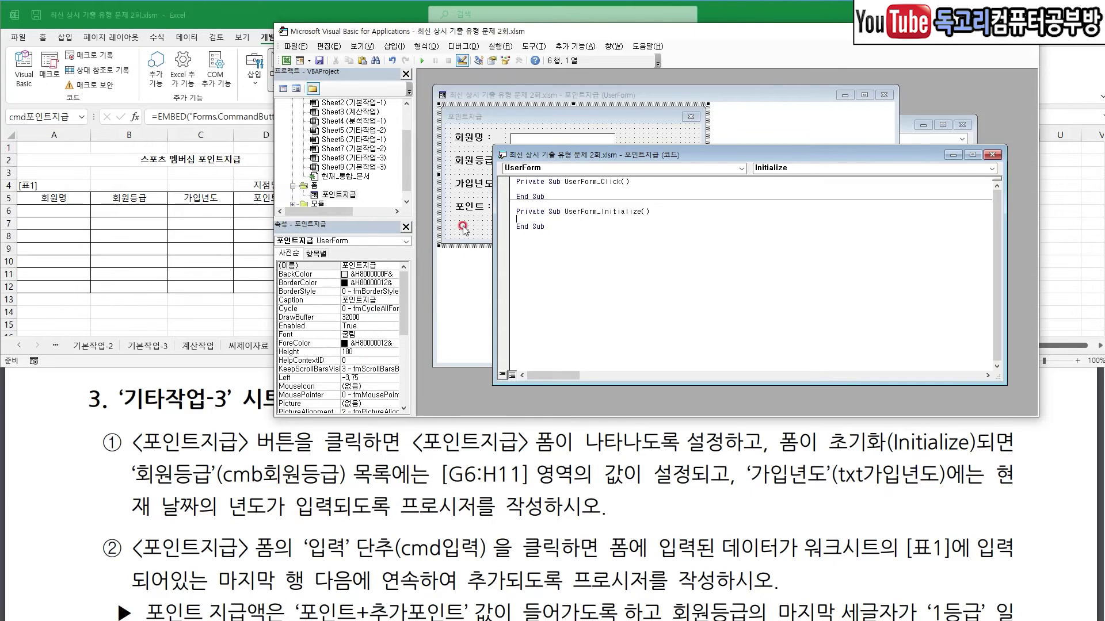
key(Return)
text(CMB회원등급.RowSource = "G6:H11)
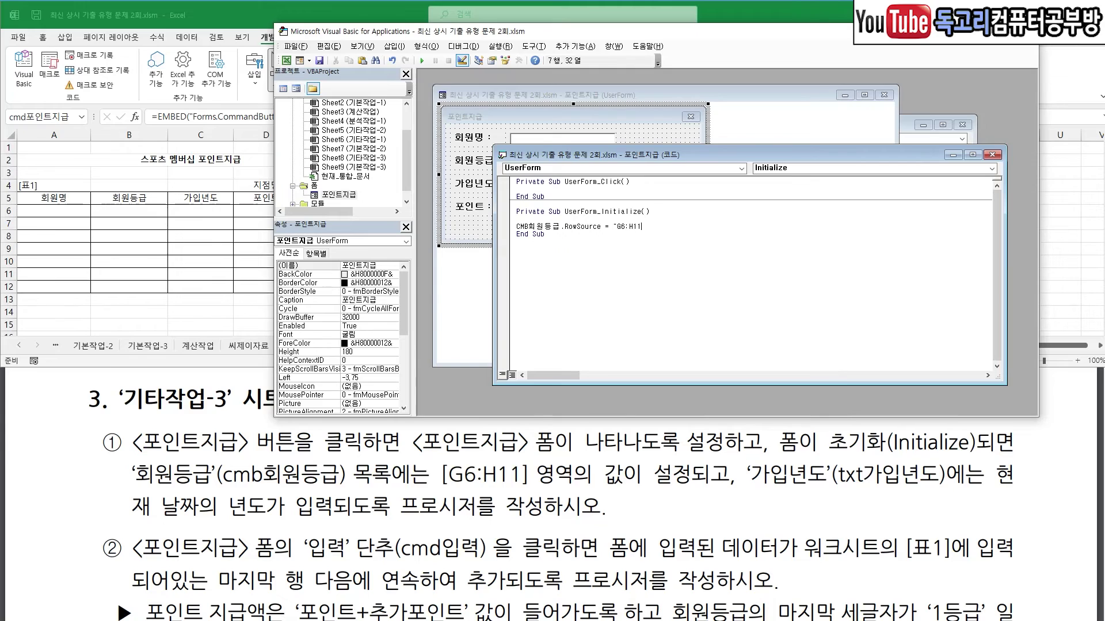
key(Return)
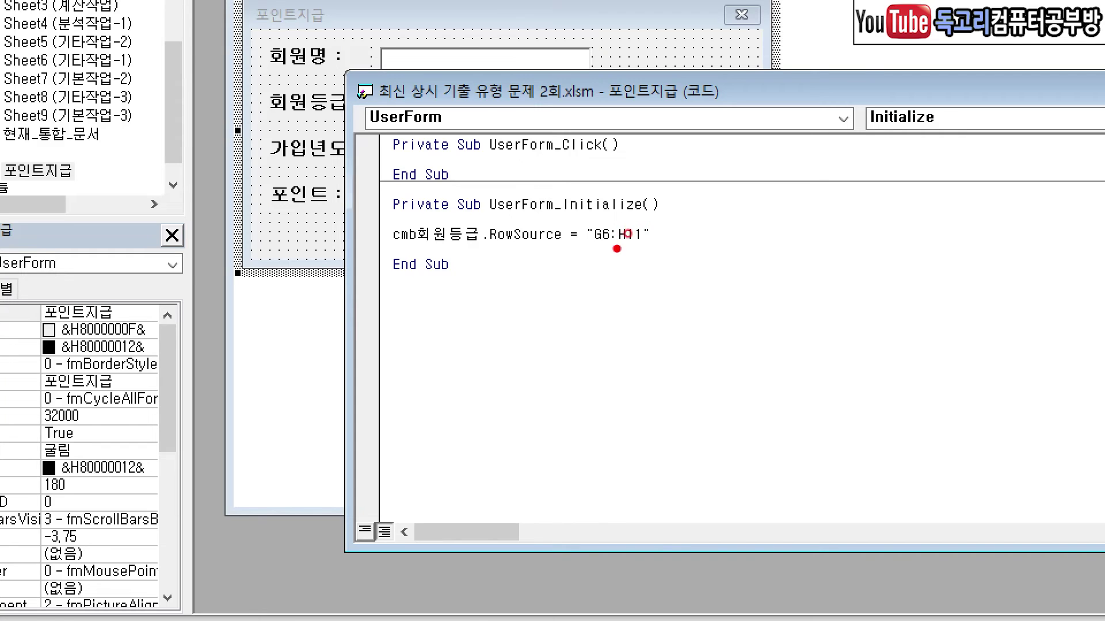
drag(594, 250, 644, 252)
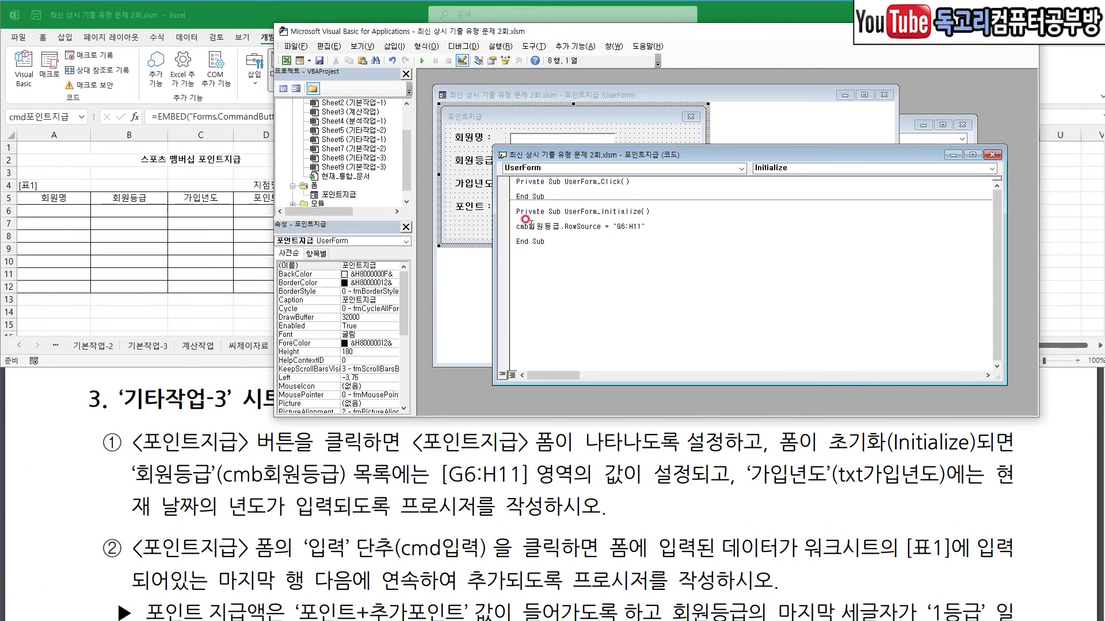
- Insert the line cmb회원등급.ColumnCount = 2 above the RowSource line
key(Return)
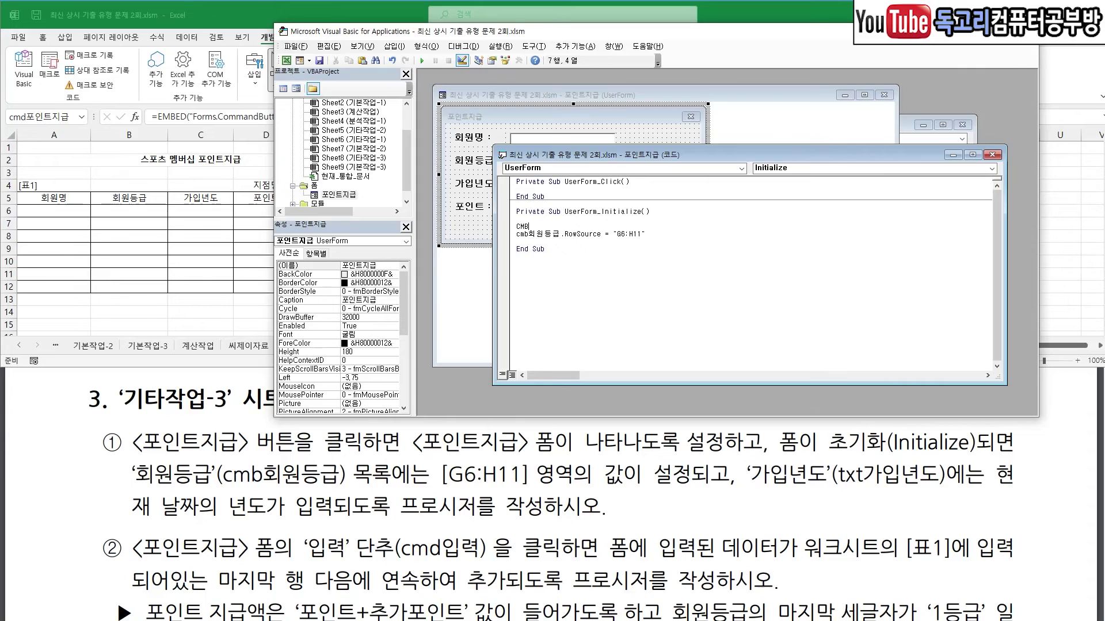
text(CMB회원등급.)
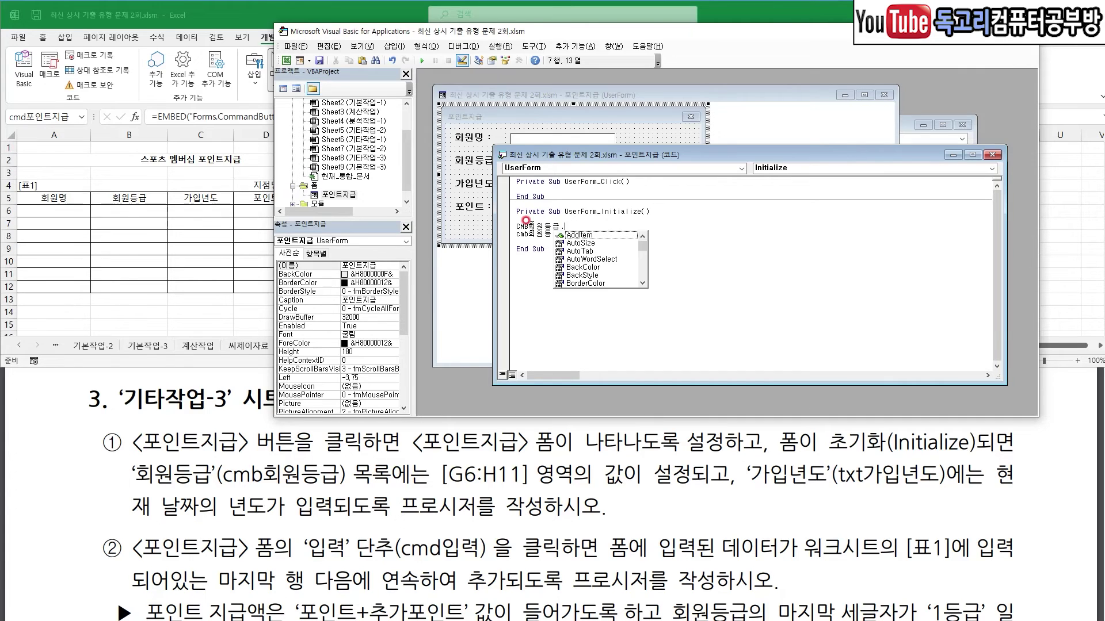
text(CO)
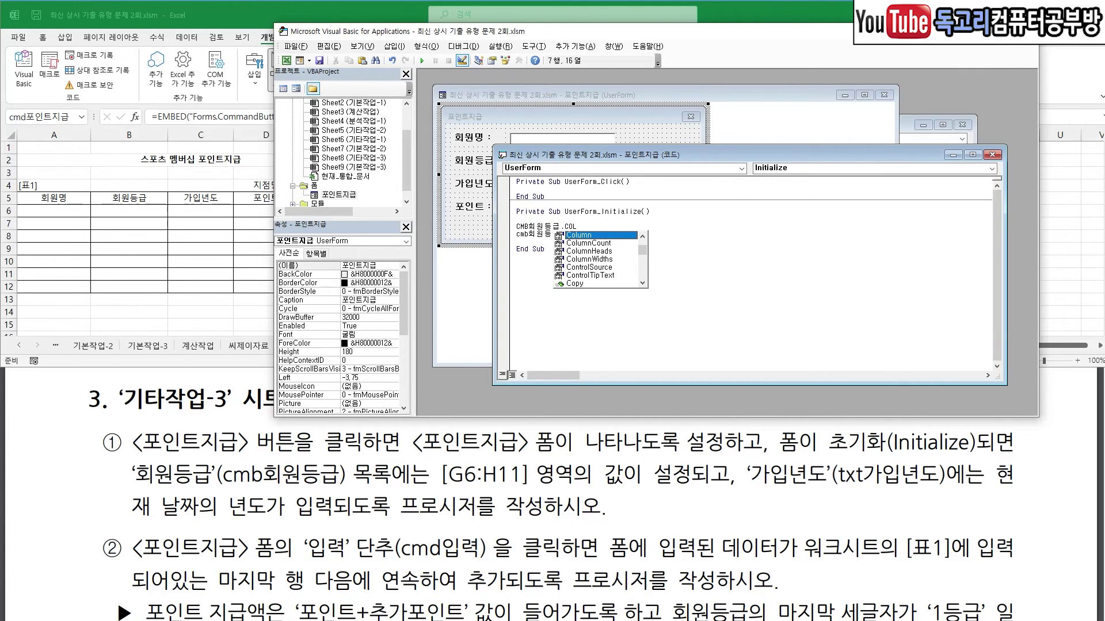
text(L)
key(Down)
text(umnCount)
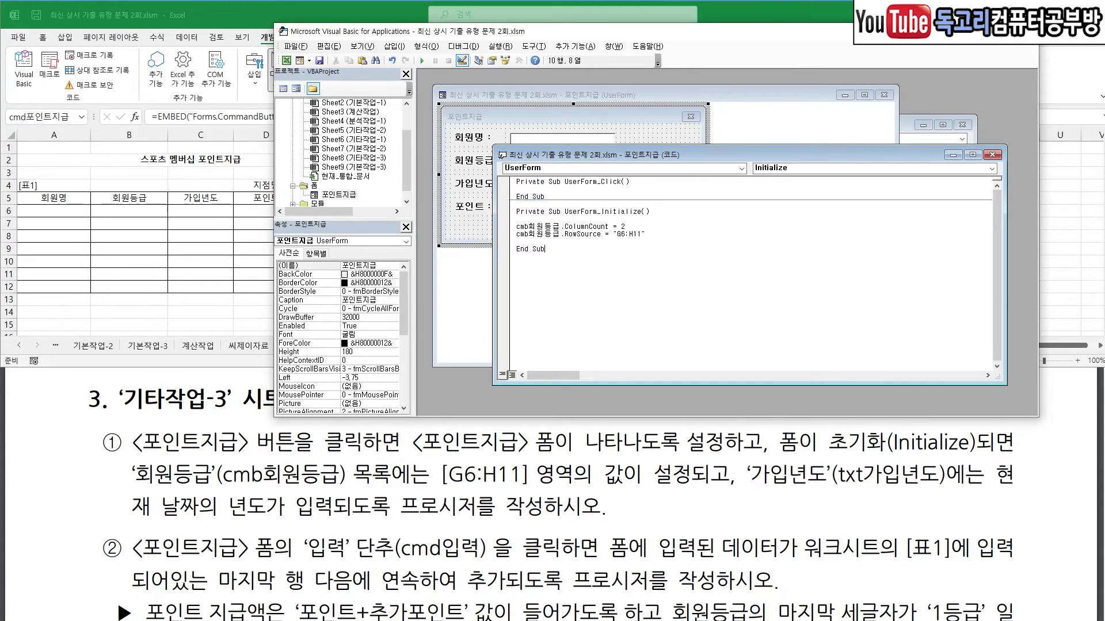
- Below the RowSource line, add txt가입년도 = Year(Date) to enter the current year
key(Return)
text(TXT가입년도=YEAR()
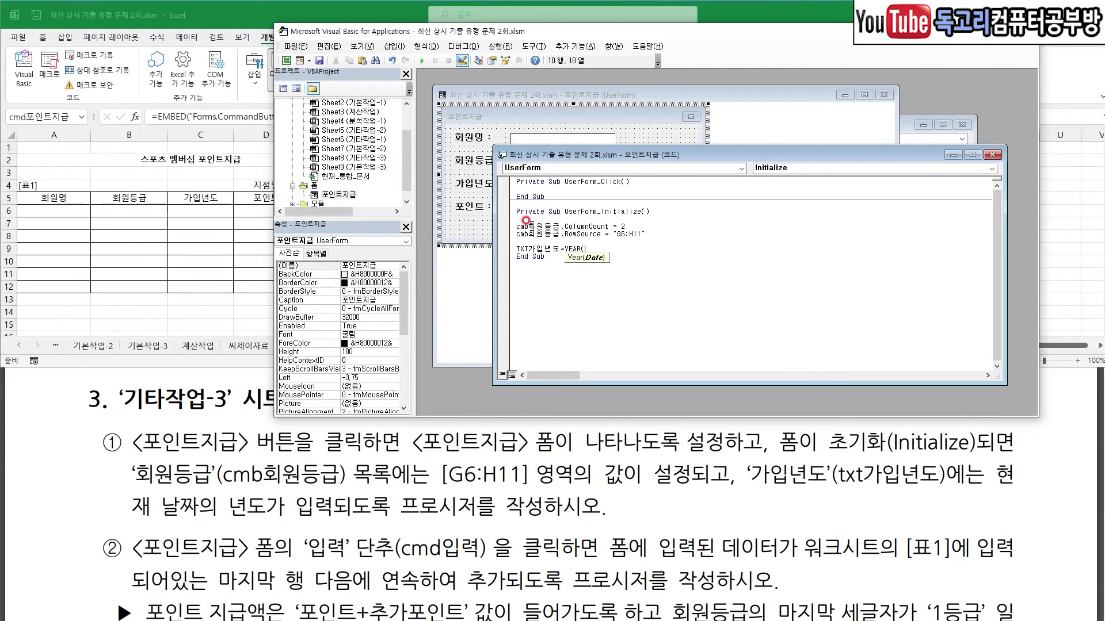
text(DATE))
key(Return)
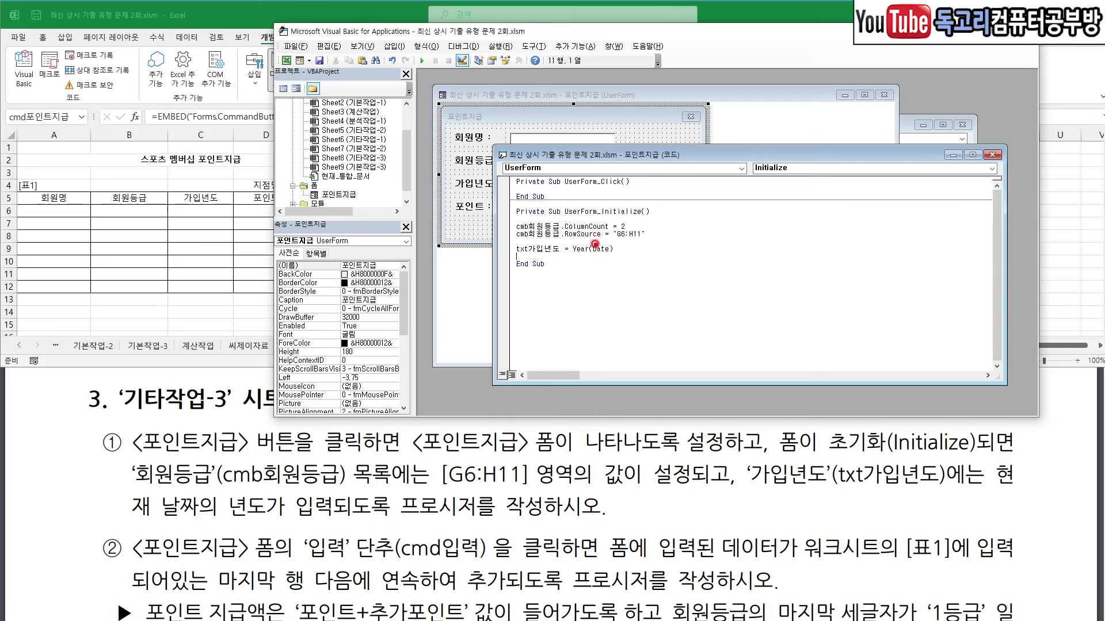
mouse_move(591, 256)
mouse_down()
mouse_move(613, 256)
mouse_move(531, 263)
mouse_move(578, 263)
mouse_up()
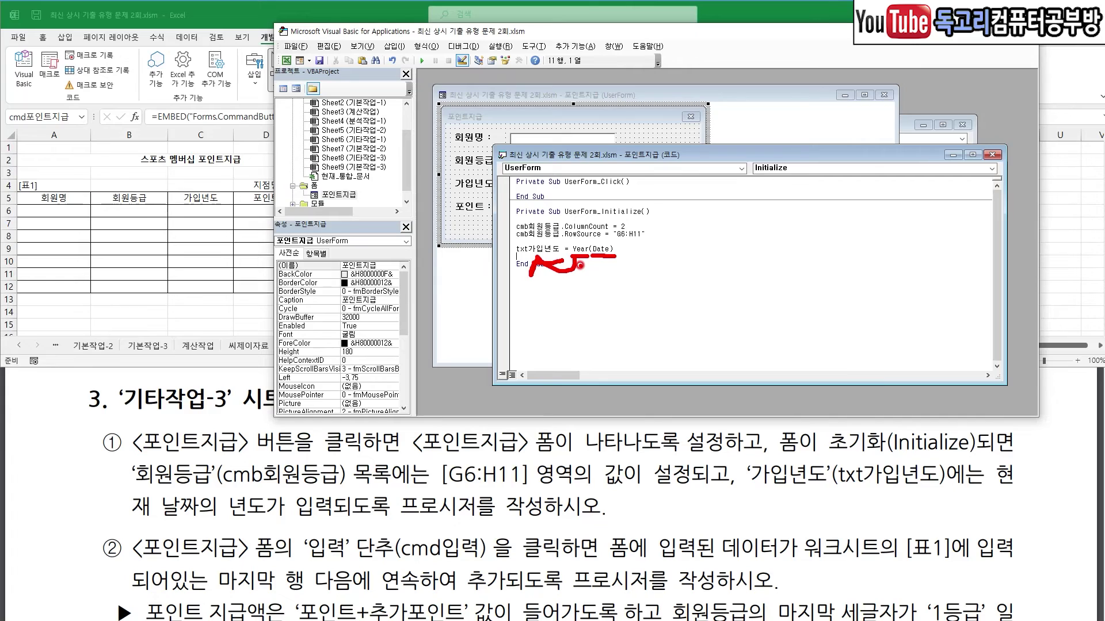
key(Escape)
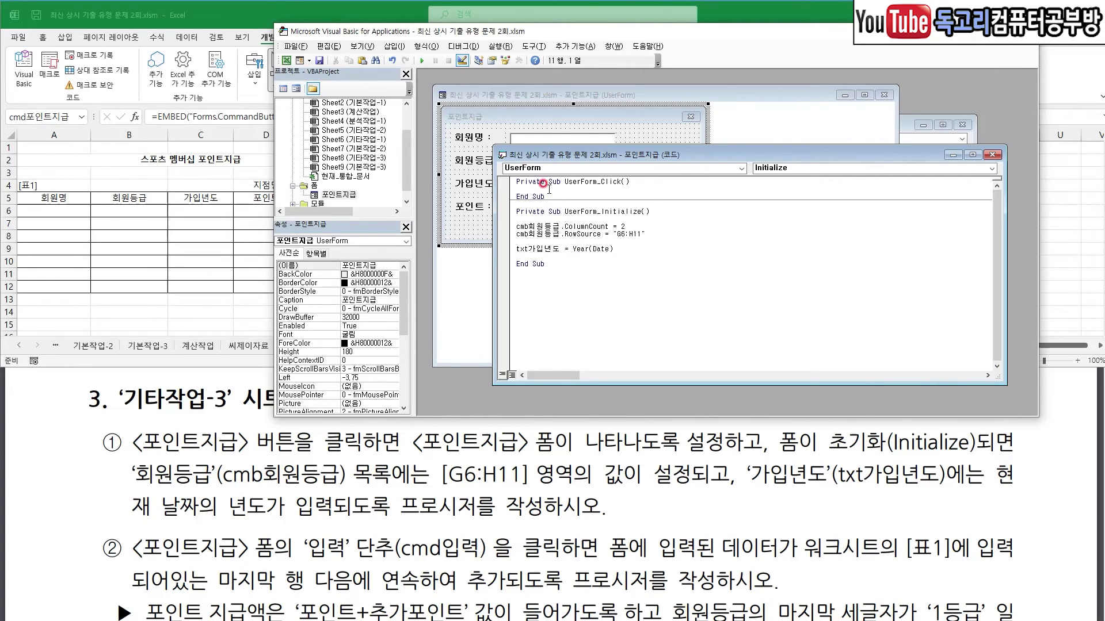
- Switch to Excel, leave design mode and launch the form with the 포인트지급 button to check the 가입년도 field
mouse_move(320, 69)
mouse_down()
mouse_move(253, 66)
mouse_move(322, 88)
mouse_up()
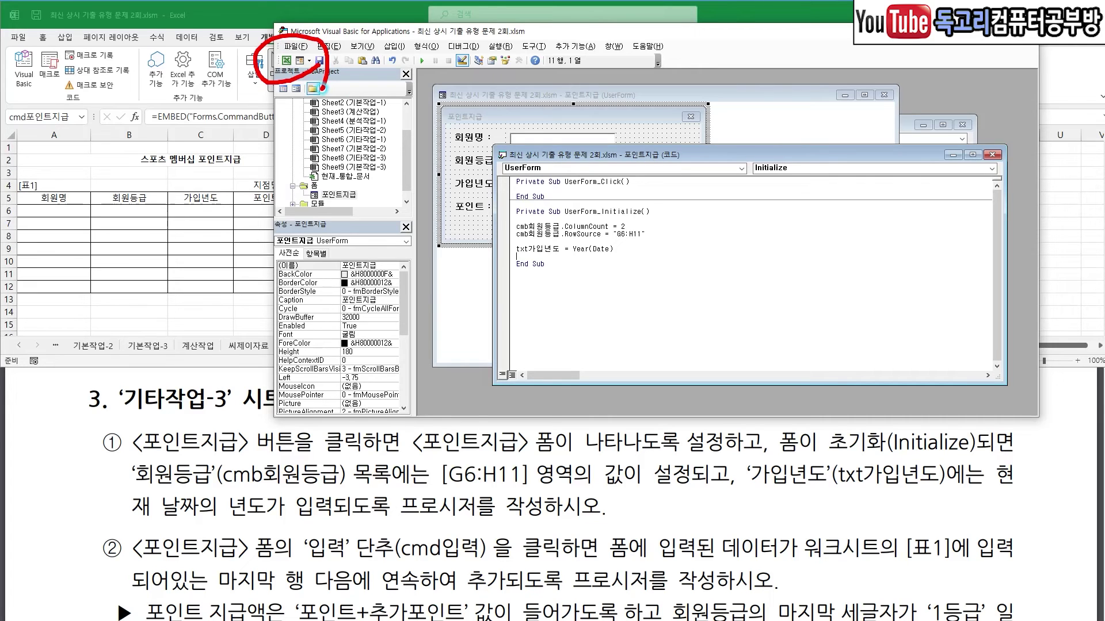
click(285, 60)
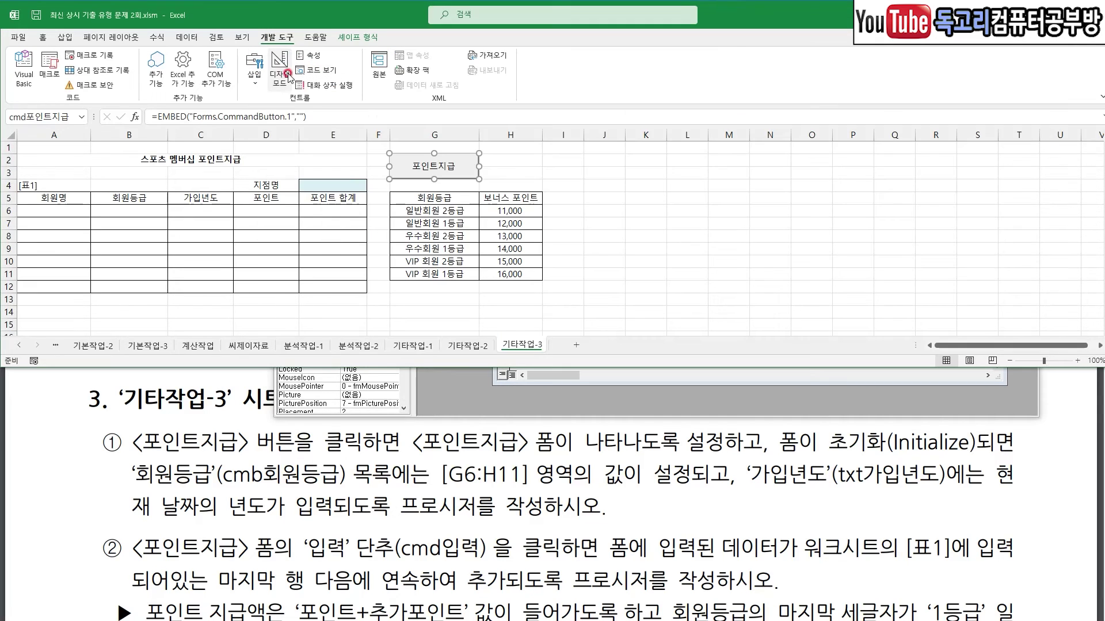
click(279, 77)
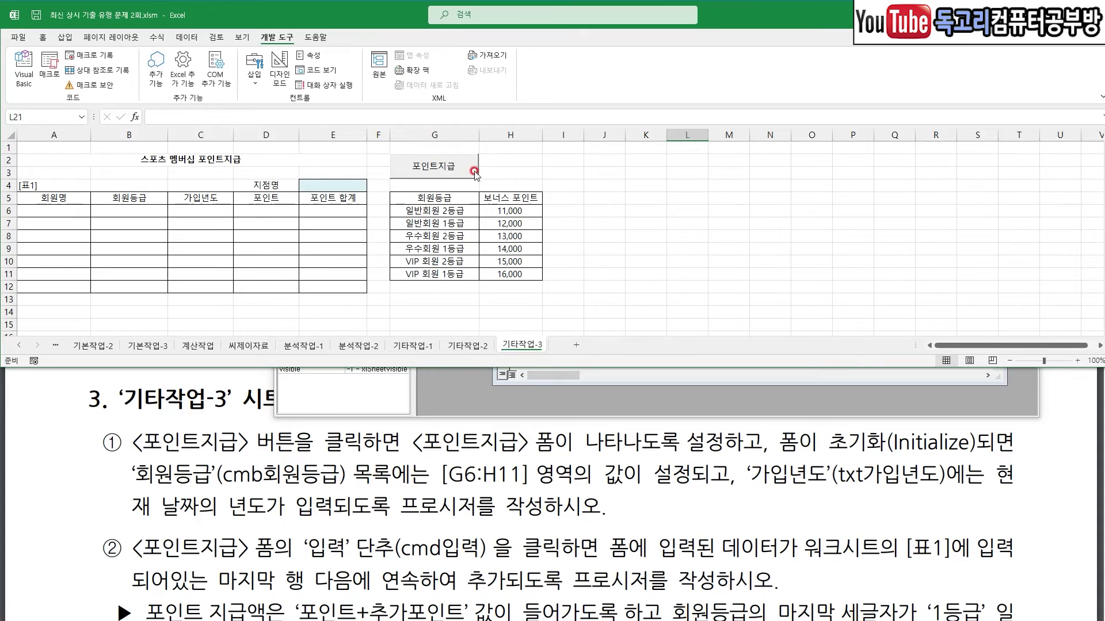
click(454, 172)
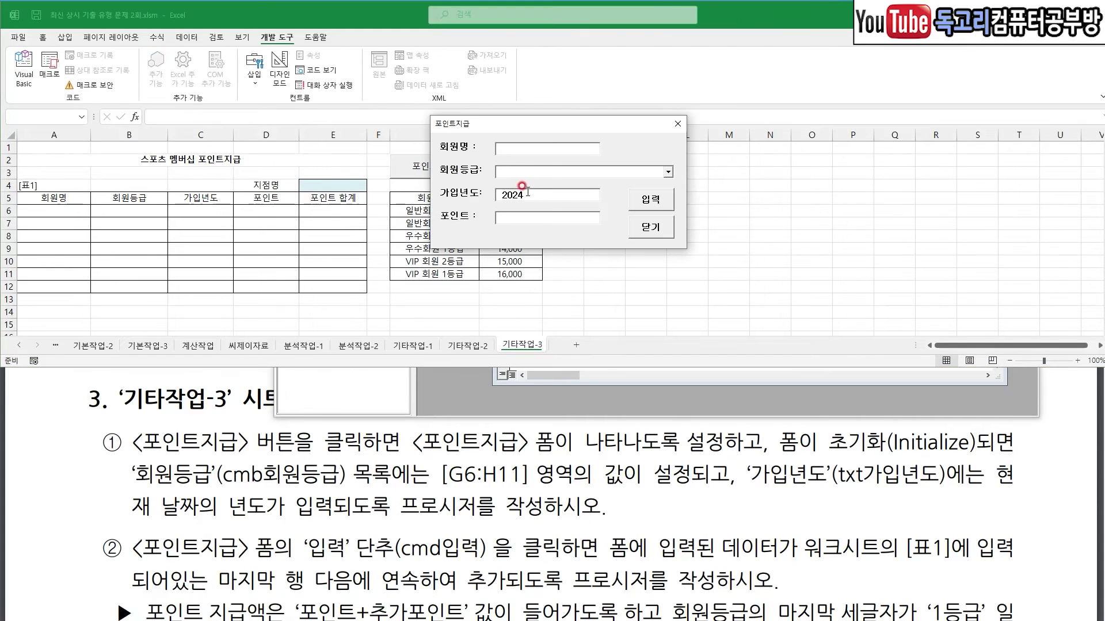
drag(554, 185, 527, 207)
- Test the form's 회원등급 list by choosing 우수회원 1등급, then close the form
click(668, 172)
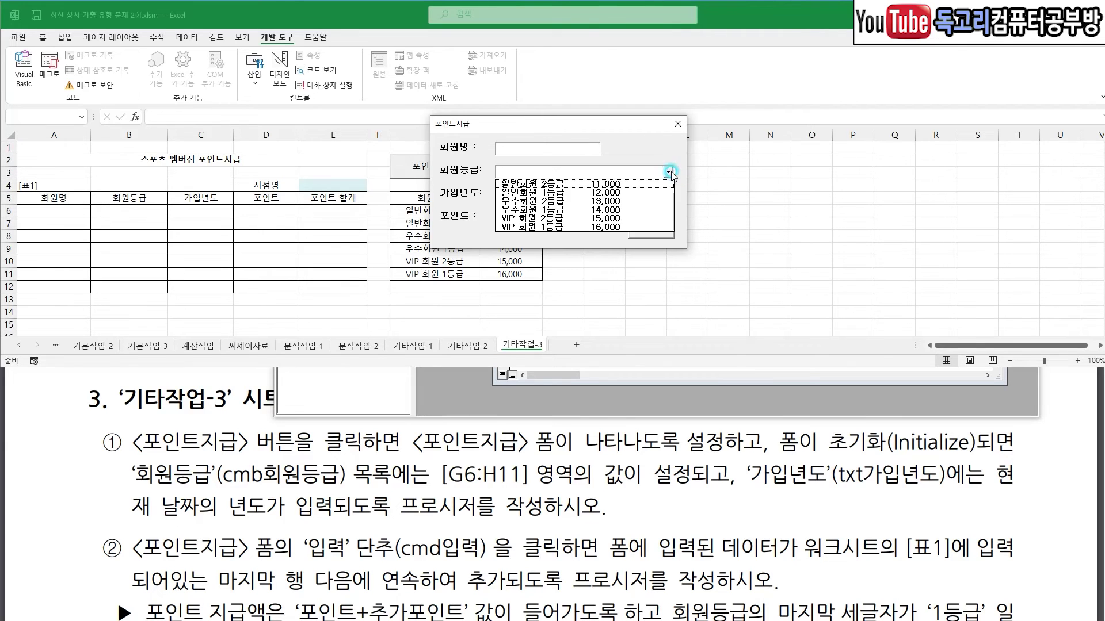
click(637, 210)
drag(528, 136, 504, 153)
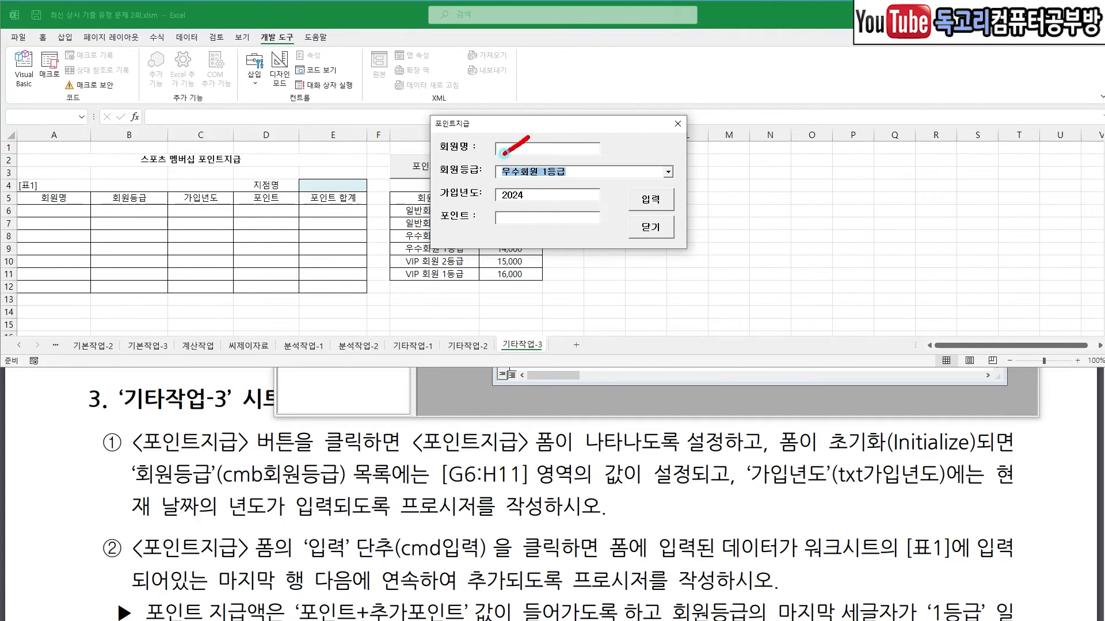
drag(534, 210, 519, 226)
mouse_move(688, 227)
mouse_down()
mouse_move(644, 225)
mouse_move(685, 211)
mouse_move(658, 233)
mouse_up()
mouse_move(58, 204)
mouse_down()
mouse_move(143, 221)
mouse_move(315, 212)
mouse_up()
key(Escape)
click(677, 125)
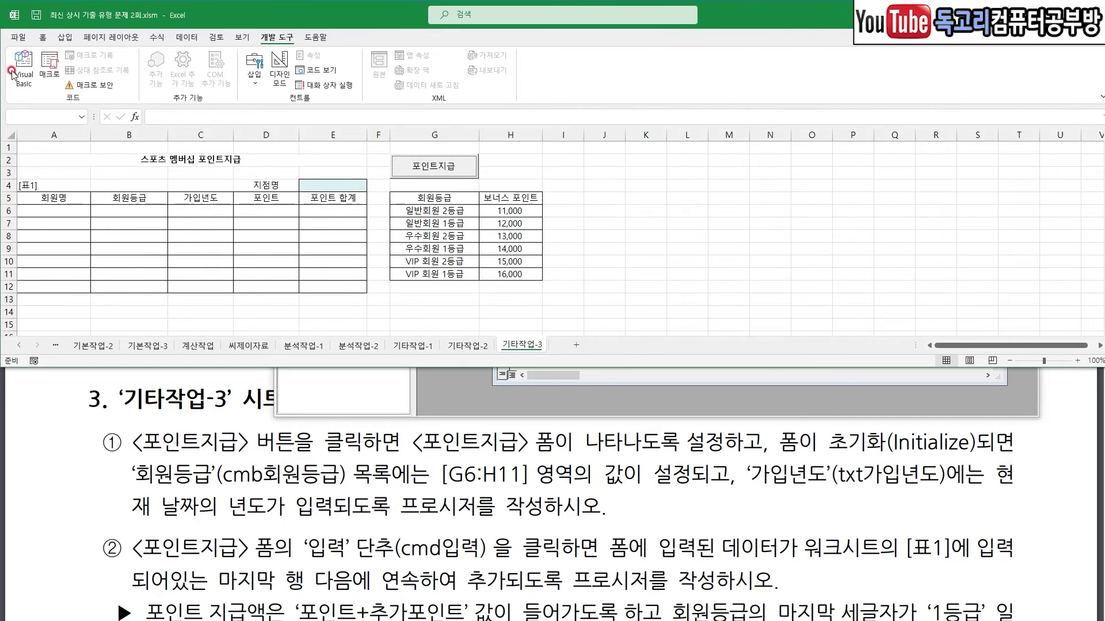
- Return to the Visual Basic editor and open the Click procedure of the 포인트지급 form's 입력 button
click(20, 84)
click(355, 195)
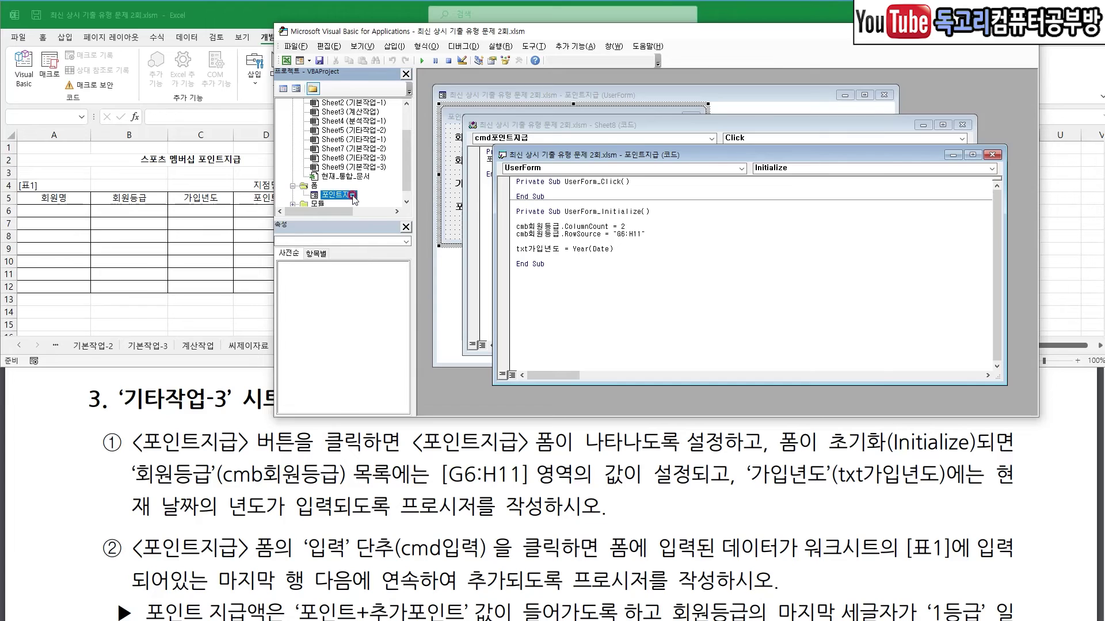
double_click(353, 196)
click(678, 199)
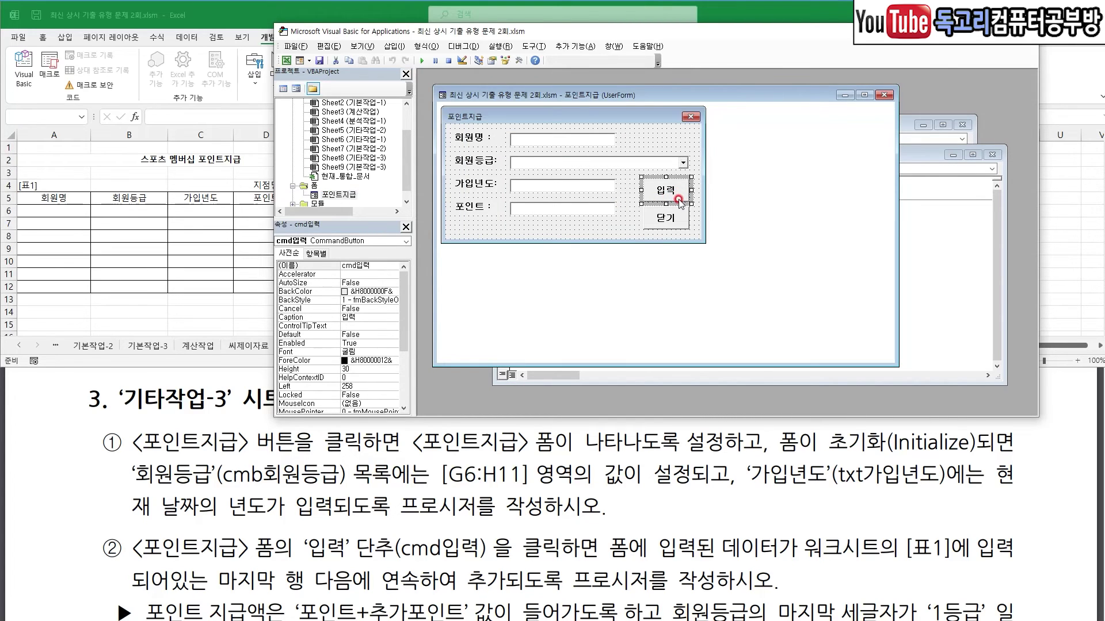
double_click(679, 199)
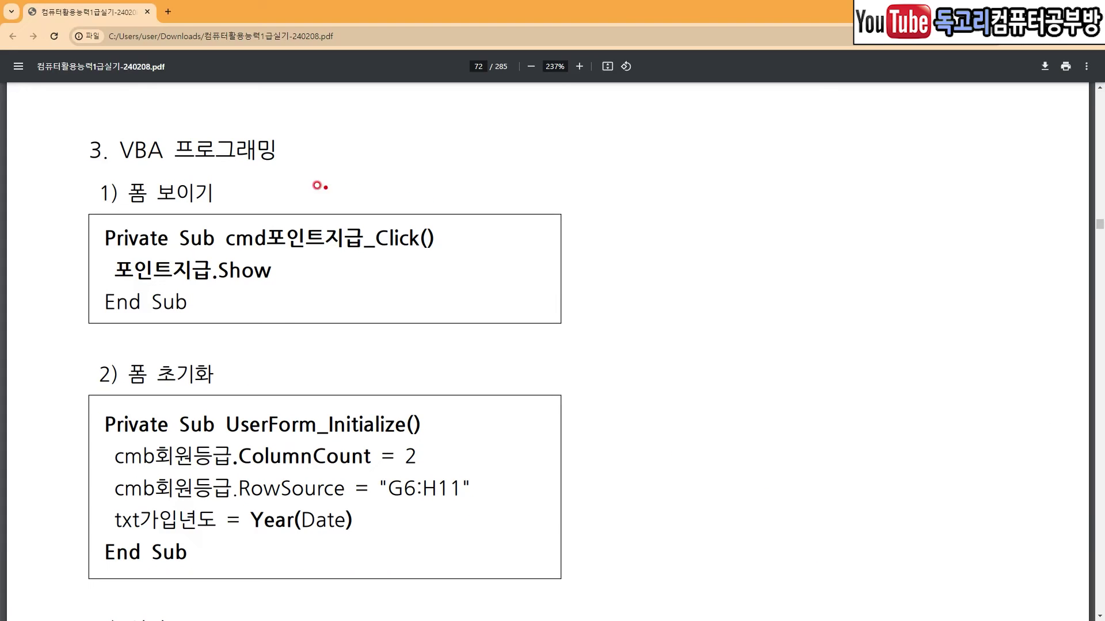
- Switch to the PDF answer sheet and find the 3) 입력 section with the cmd입력_Click procedure on page 72
scroll(280, 326, down, 8)
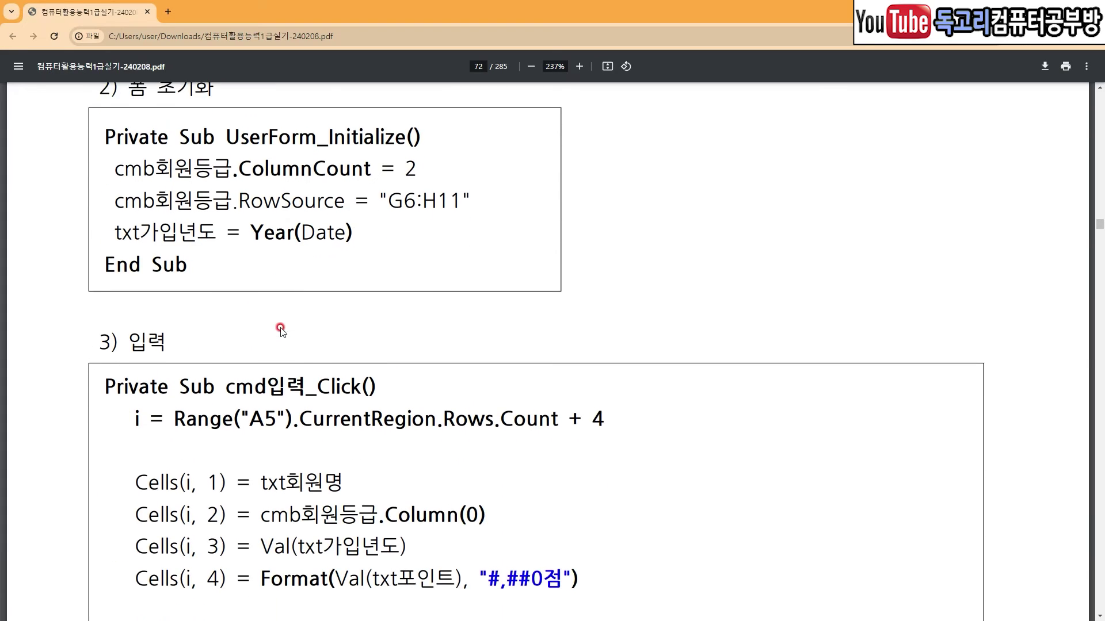
mouse_move(104, 231)
mouse_down()
mouse_move(104, 266)
mouse_move(181, 268)
mouse_up()
mouse_move(572, 269)
mouse_down()
mouse_move(592, 377)
mouse_move(586, 471)
mouse_move(646, 463)
mouse_up()
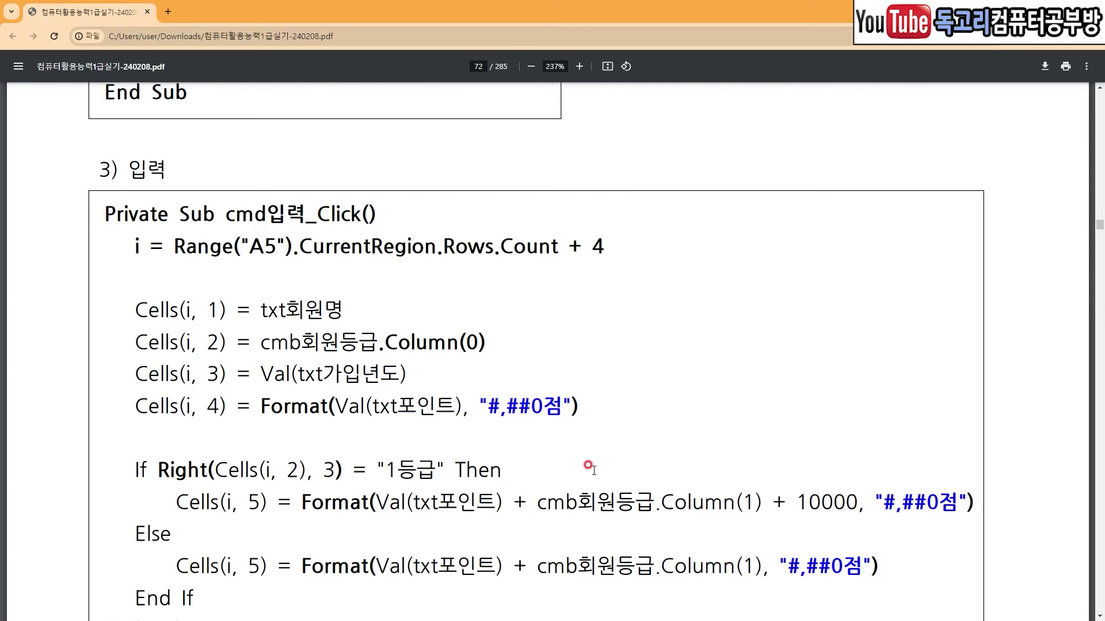
scroll(198, 421, down, 3)
drag(267, 419, 151, 439)
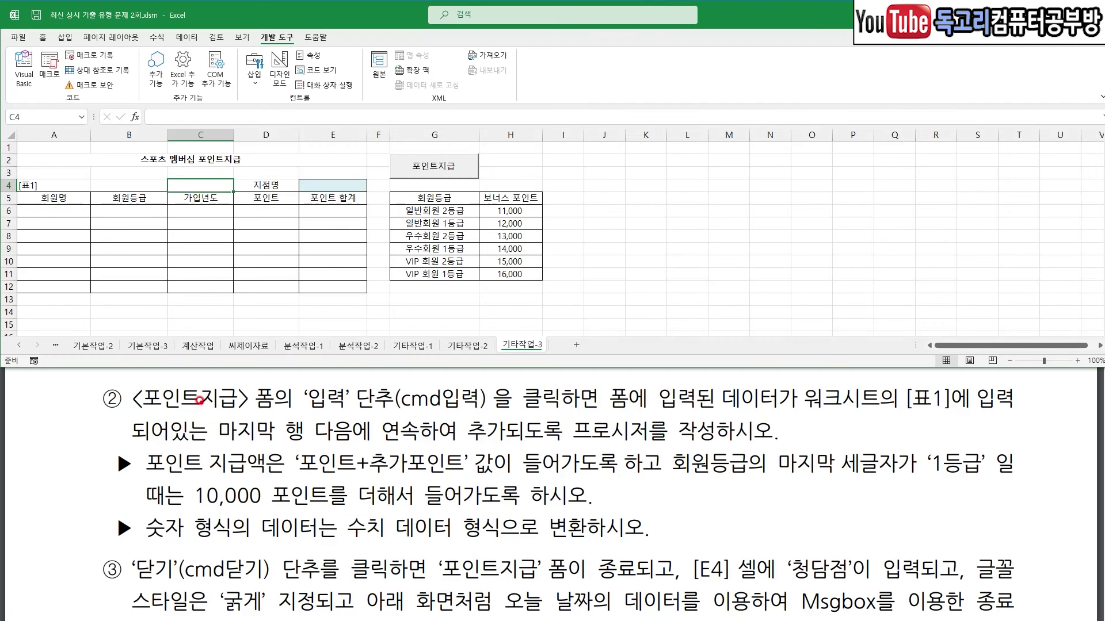
- Read task ② for the 입력 button: appending form data to [표1], the 1등급 bonus points rule and the numeric conversion
drag(316, 412, 438, 413)
drag(623, 407, 724, 413)
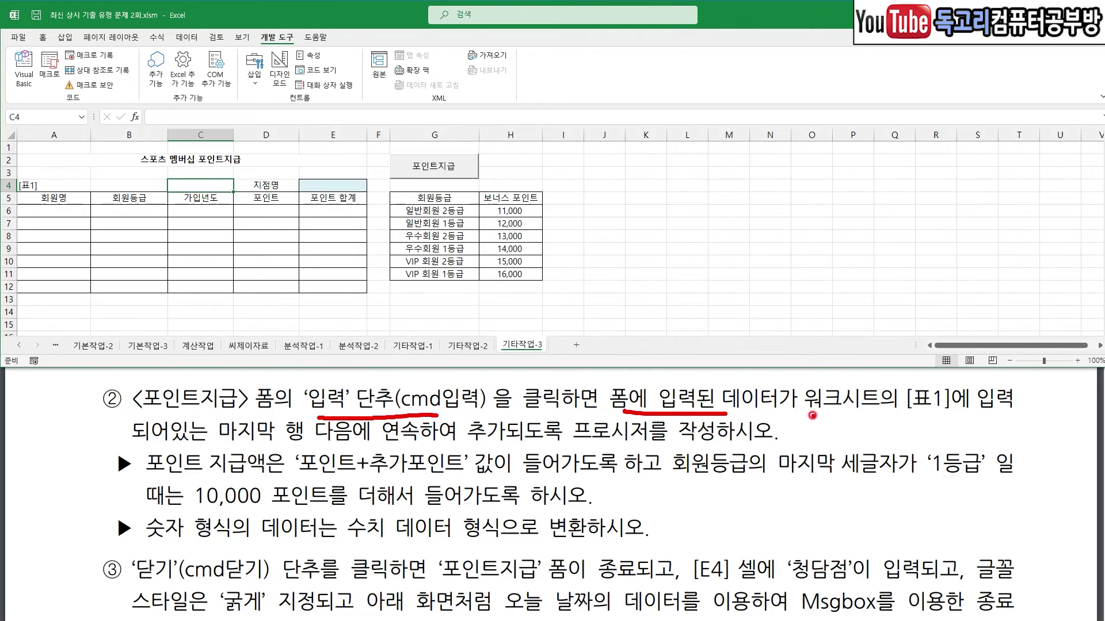
drag(857, 416, 955, 416)
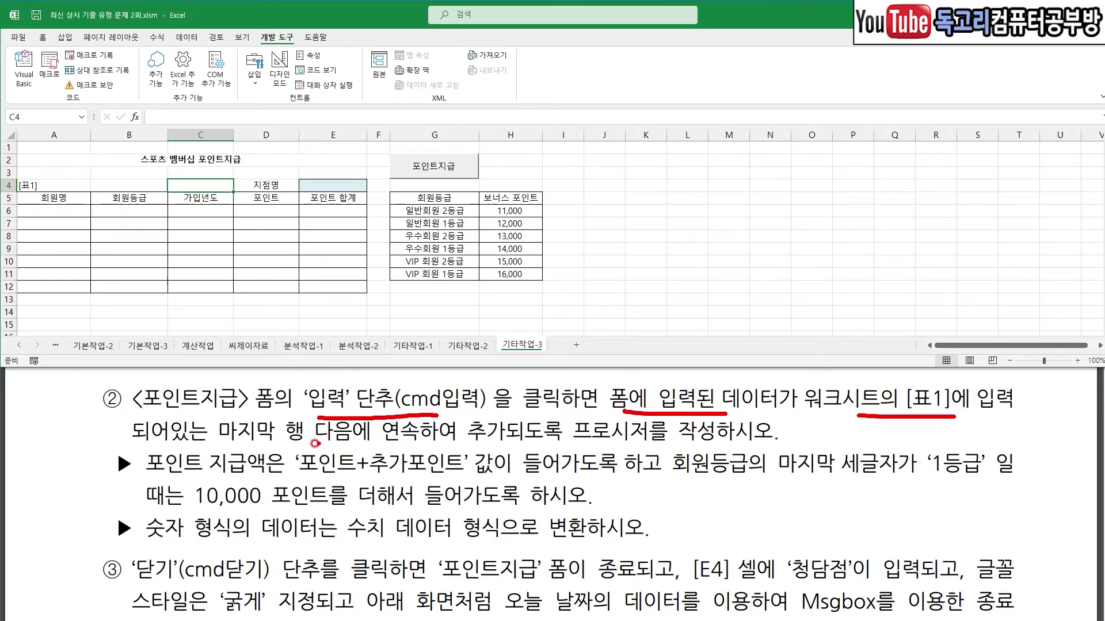
drag(252, 447, 409, 447)
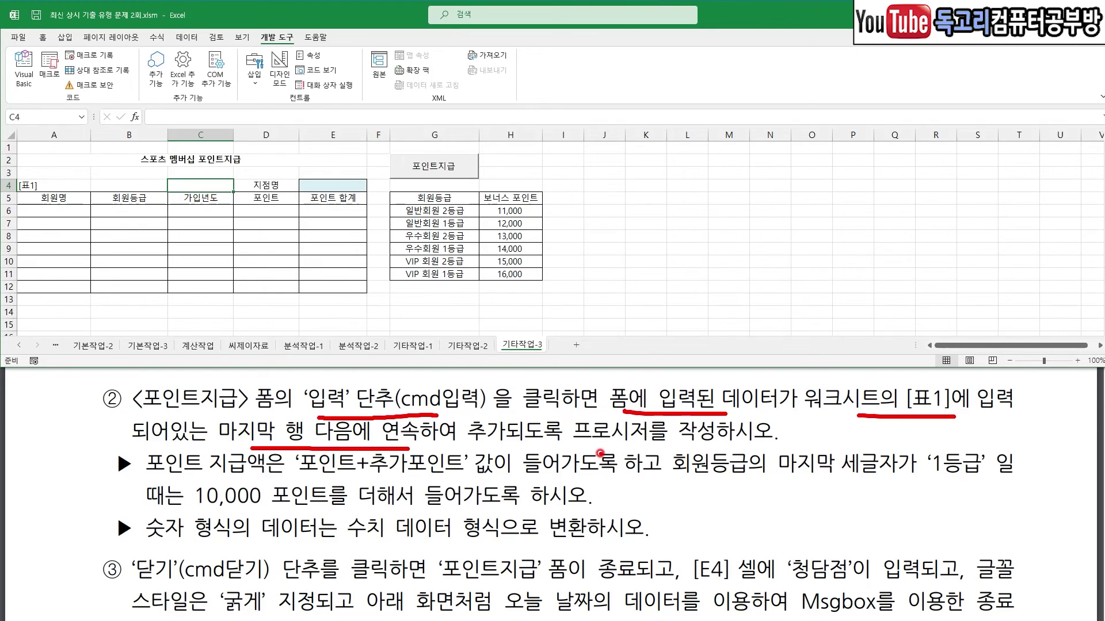
drag(184, 478, 249, 477)
drag(322, 477, 474, 475)
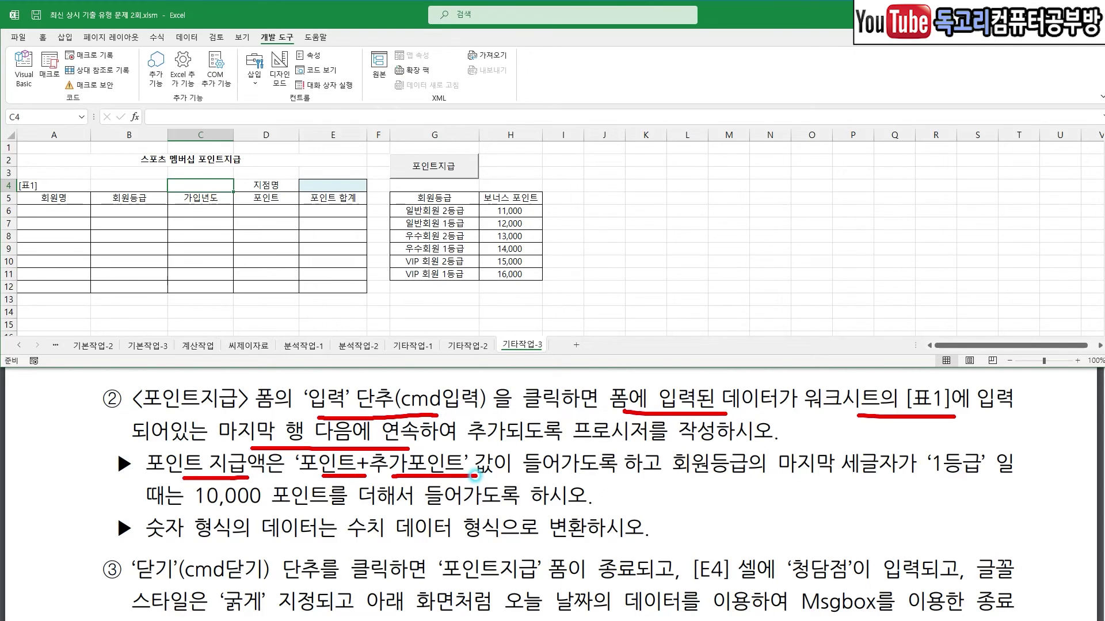
drag(689, 483, 735, 483)
drag(822, 483, 891, 482)
mouse_move(946, 428)
mouse_down()
mouse_move(957, 446)
mouse_move(981, 426)
mouse_up()
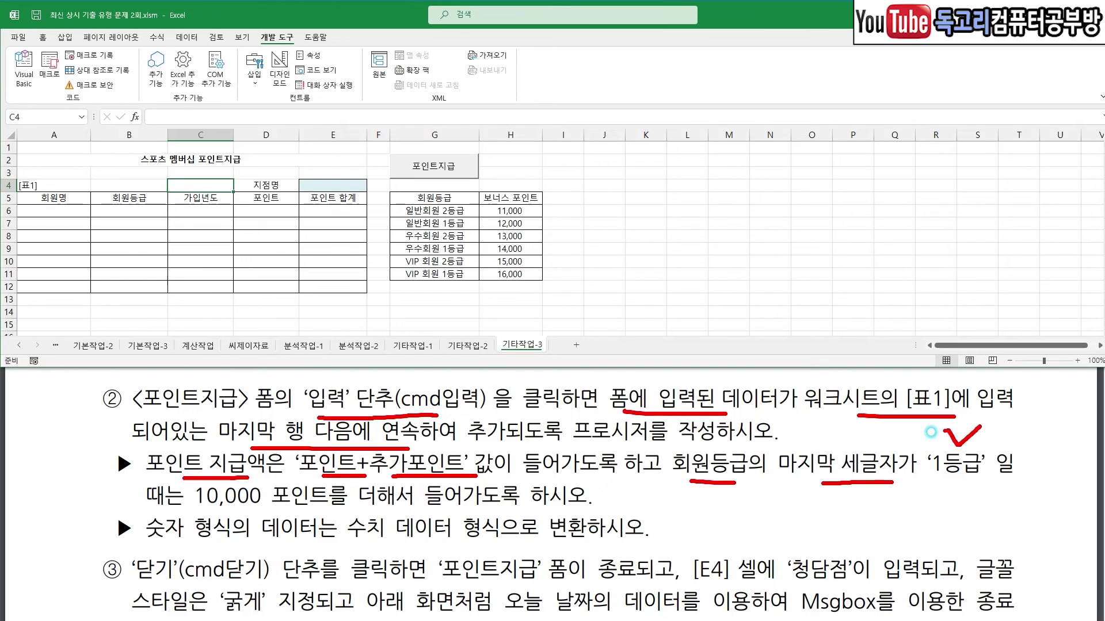
drag(196, 509, 268, 509)
drag(357, 509, 523, 509)
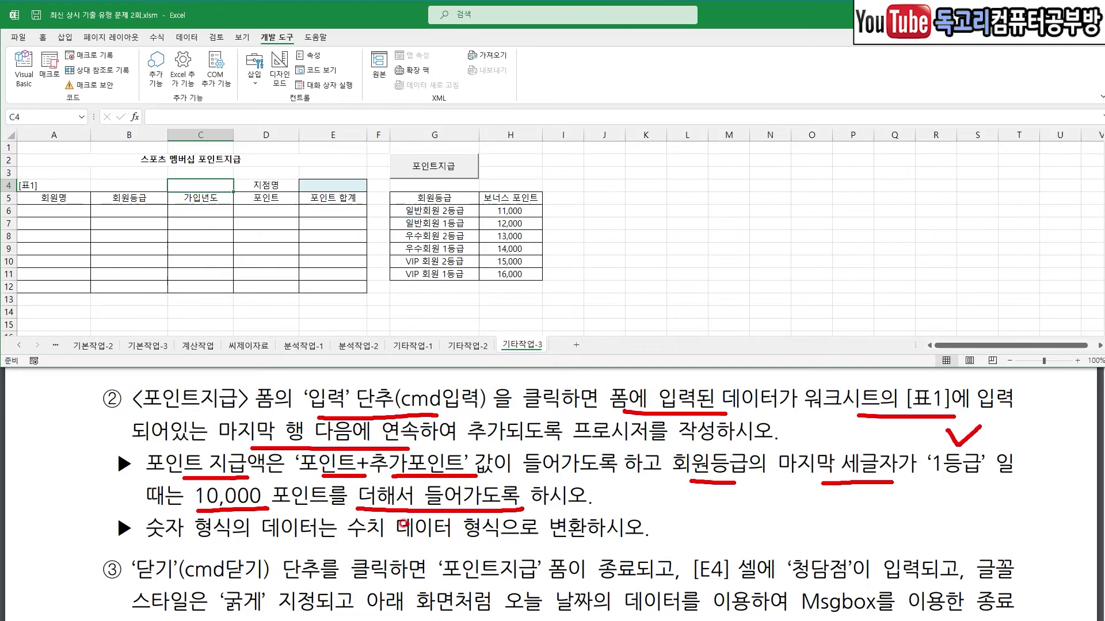
drag(195, 537, 449, 539)
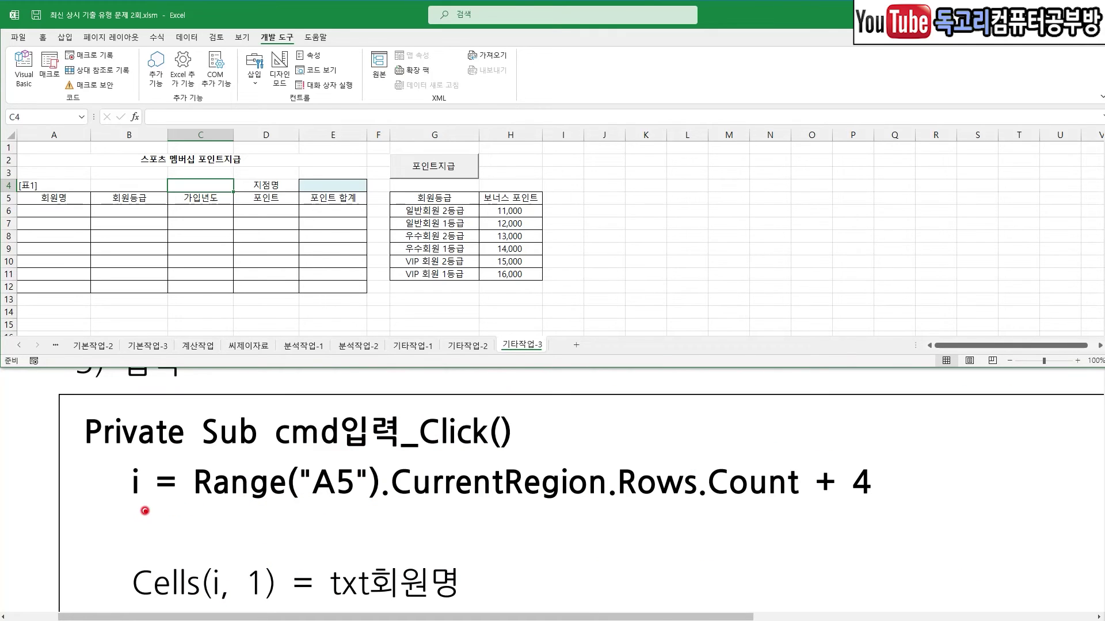
- Examine the row-number line i = Range("A5").CurrentRegion.Rows.Count + 4 in the cmd입력_Click answer
drag(122, 511, 142, 511)
drag(227, 511, 265, 508)
drag(415, 508, 785, 510)
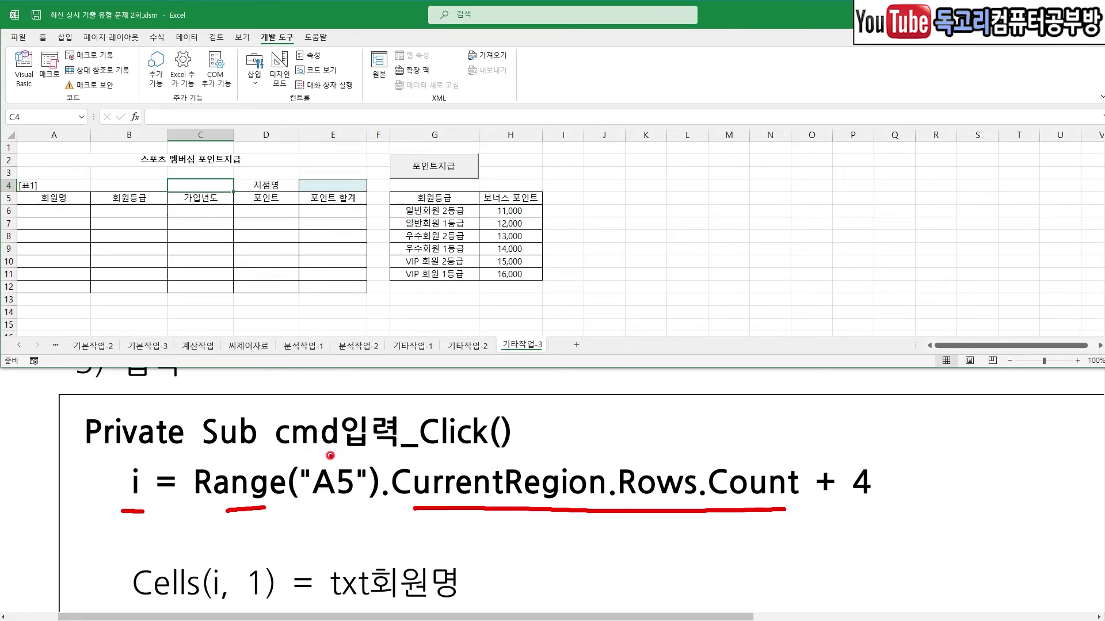
mouse_move(152, 488)
mouse_down()
mouse_move(124, 517)
mouse_move(147, 440)
mouse_move(155, 500)
mouse_up()
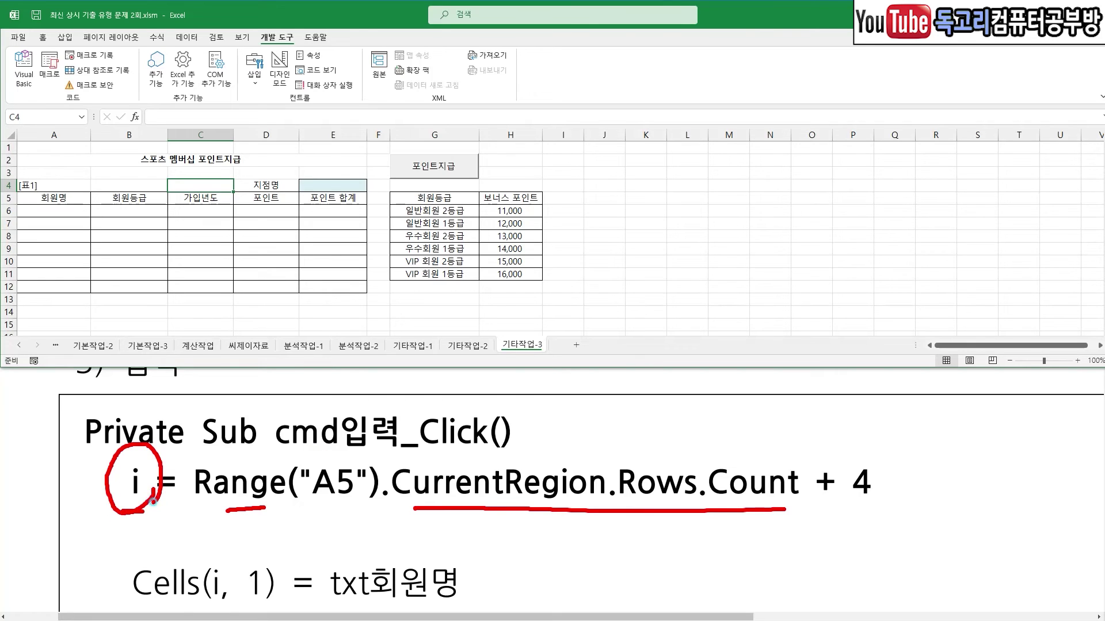
mouse_move(300, 440)
mouse_down()
mouse_move(311, 454)
mouse_move(353, 438)
mouse_up()
mouse_move(862, 436)
mouse_down()
mouse_move(903, 440)
mouse_move(927, 423)
mouse_up()
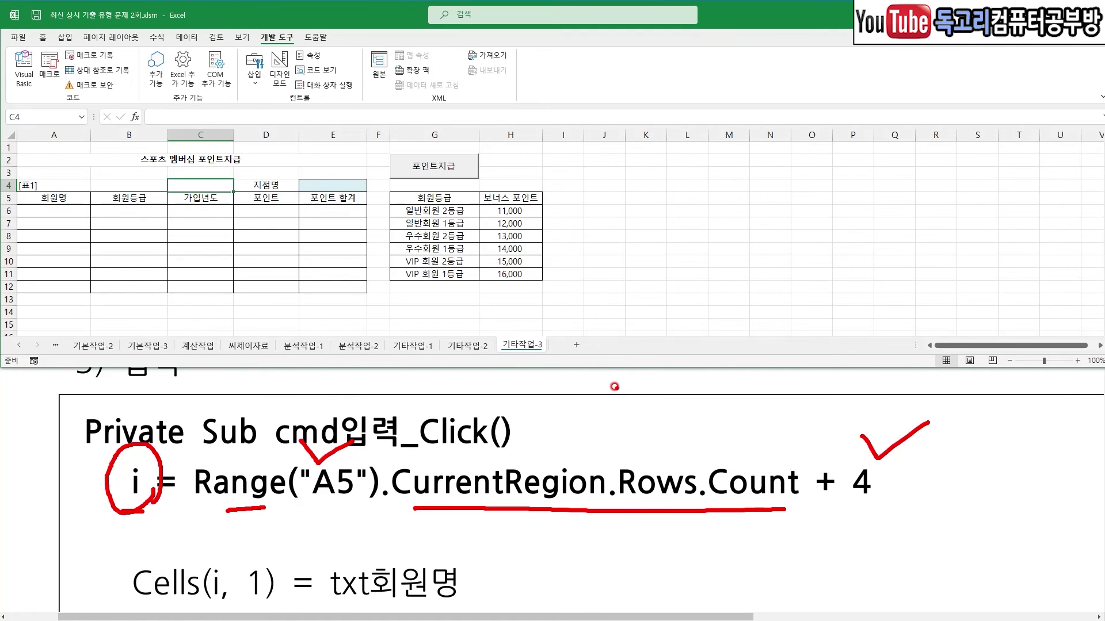
key(Escape)
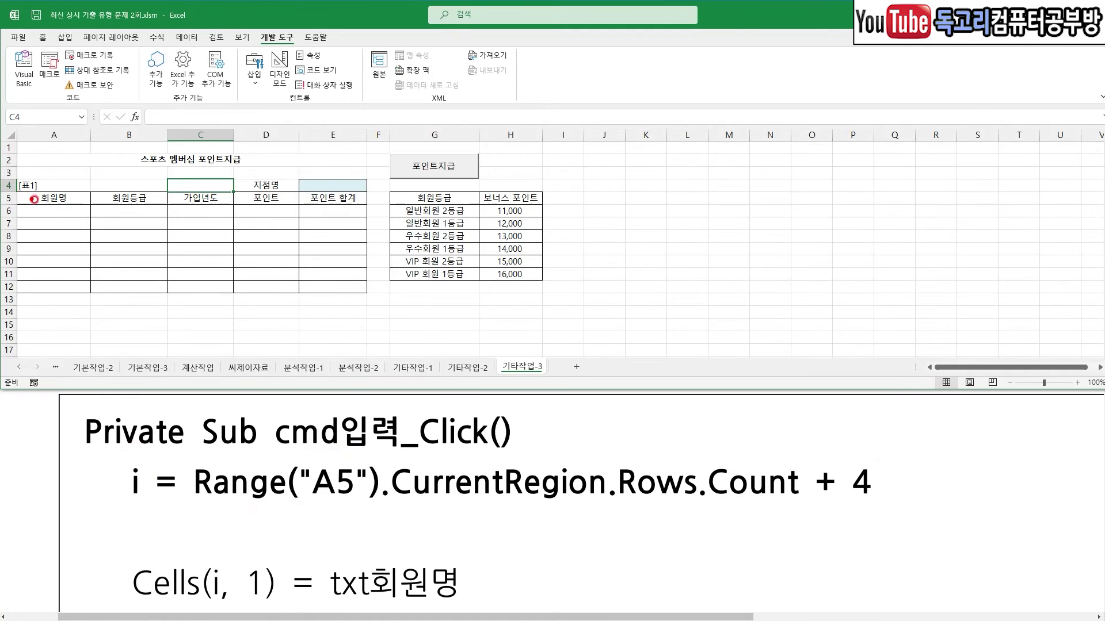
- Compare the + 4 offset in the row-number line with the position of [표1] and its header cell A5 on the worksheet
mouse_move(62, 208)
mouse_down()
mouse_move(33, 205)
mouse_move(64, 183)
mouse_move(64, 212)
mouse_up()
mouse_move(68, 145)
mouse_down()
mouse_move(65, 179)
mouse_move(41, 200)
mouse_move(2, 197)
mouse_up()
drag(318, 506, 364, 505)
drag(816, 506, 879, 508)
mouse_move(797, 524)
mouse_down()
mouse_move(798, 562)
mouse_move(844, 524)
mouse_up()
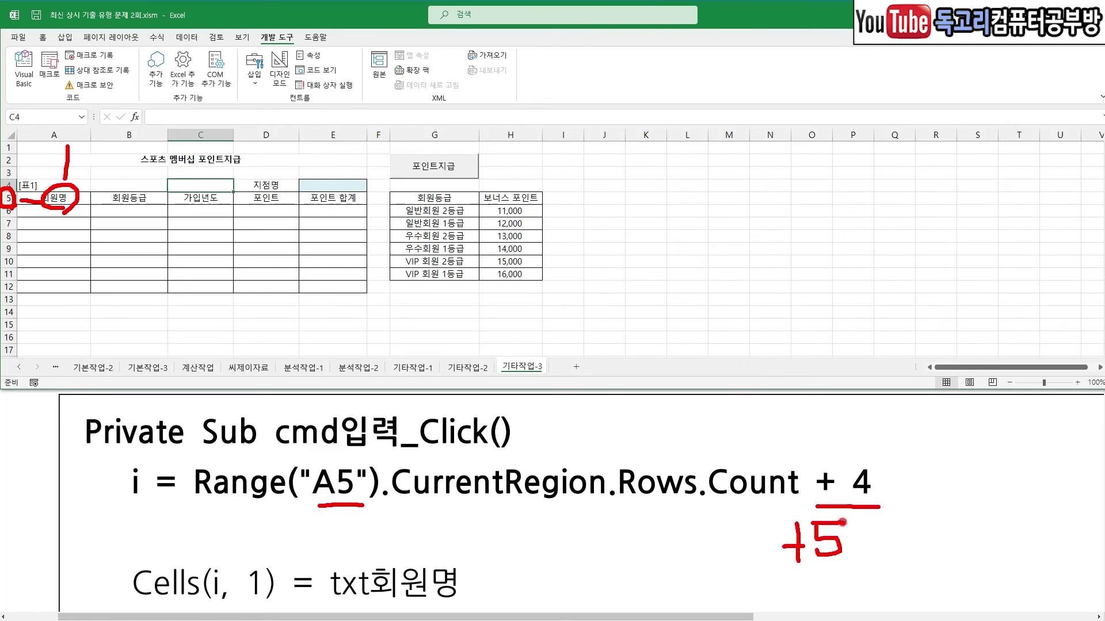
drag(843, 445, 862, 438)
drag(25, 171, 40, 166)
mouse_move(865, 536)
mouse_down()
mouse_move(899, 535)
mouse_move(930, 553)
mouse_up()
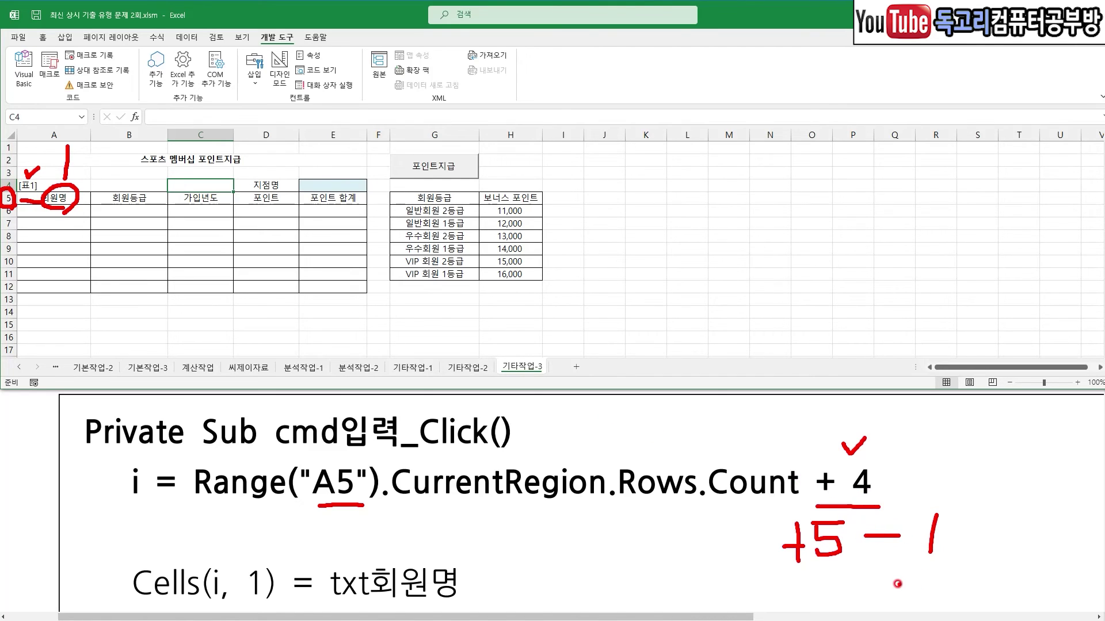
drag(810, 578, 952, 575)
drag(893, 437, 873, 477)
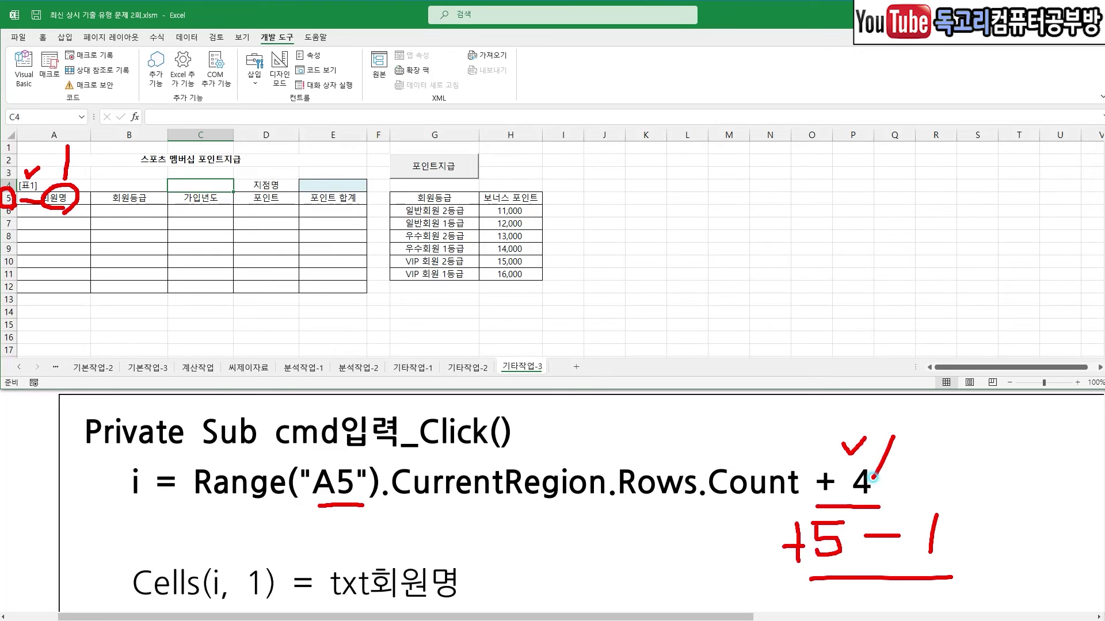
key(e)
- Study how the Cells(i, 1) to Cells(i, 3) lines take txt회원명, cmb회원등급.Column(0) and Val(txt가입년도)
scroll(518, 513, down, 2)
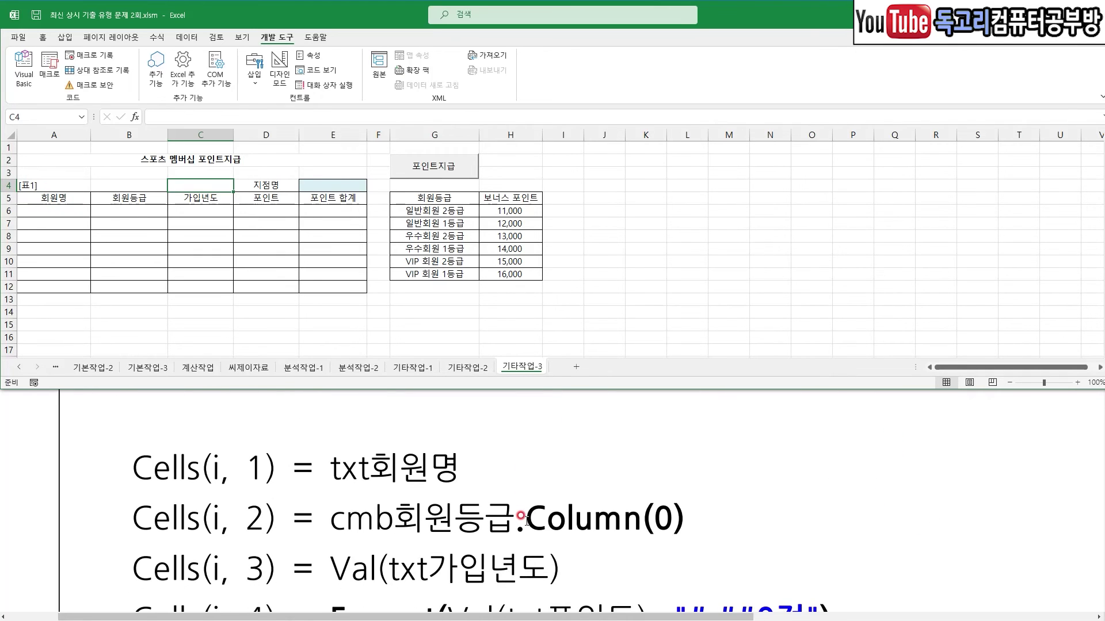
mouse_move(392, 439)
mouse_down()
mouse_move(306, 412)
mouse_move(268, 435)
mouse_move(279, 439)
mouse_up()
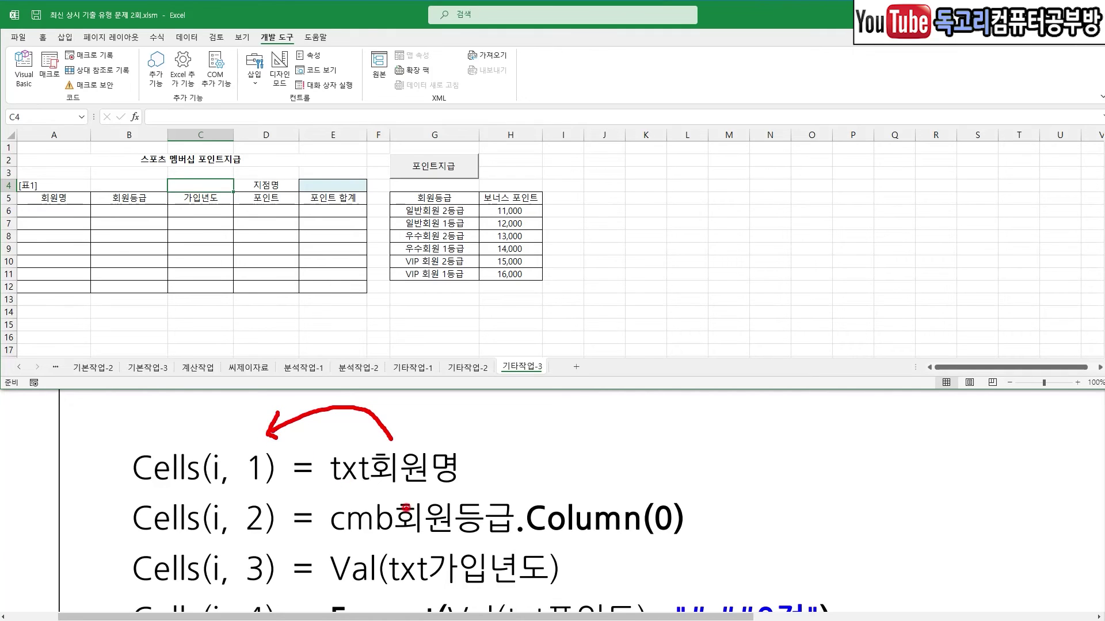
drag(452, 499, 502, 503)
drag(575, 537, 695, 541)
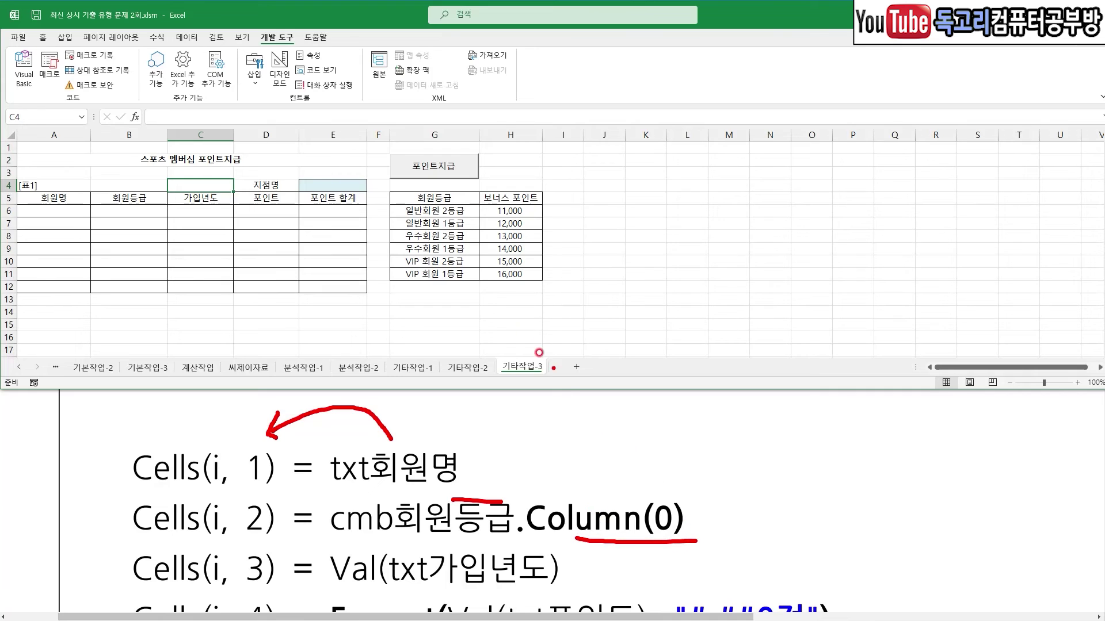
drag(452, 212, 446, 277)
mouse_move(414, 505)
mouse_down()
mouse_move(397, 487)
mouse_move(334, 482)
mouse_move(286, 498)
mouse_up()
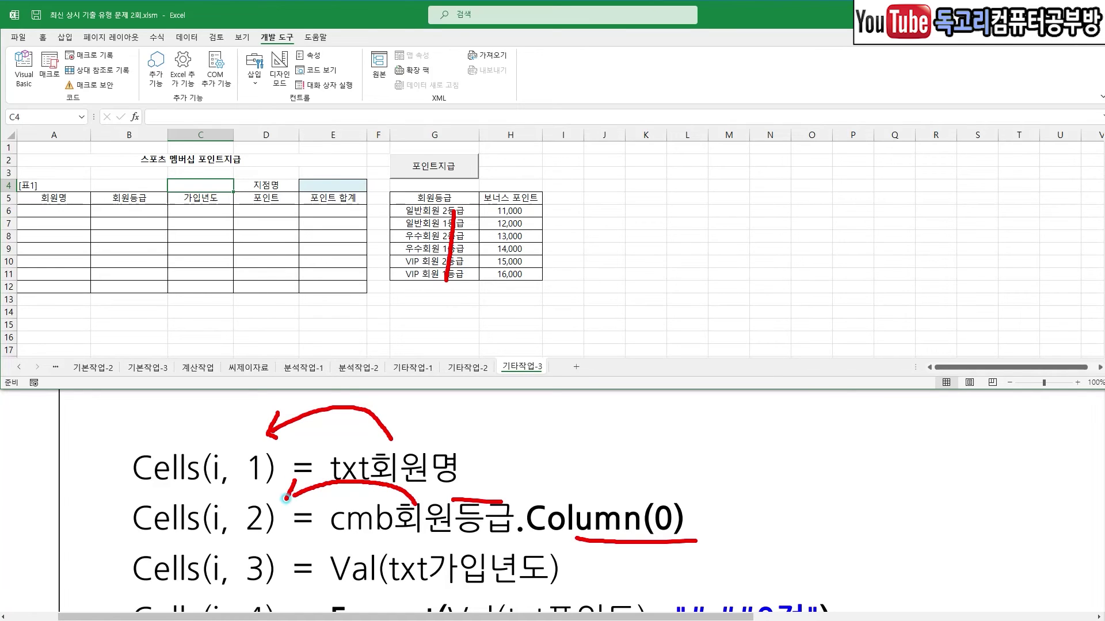
drag(209, 542, 275, 542)
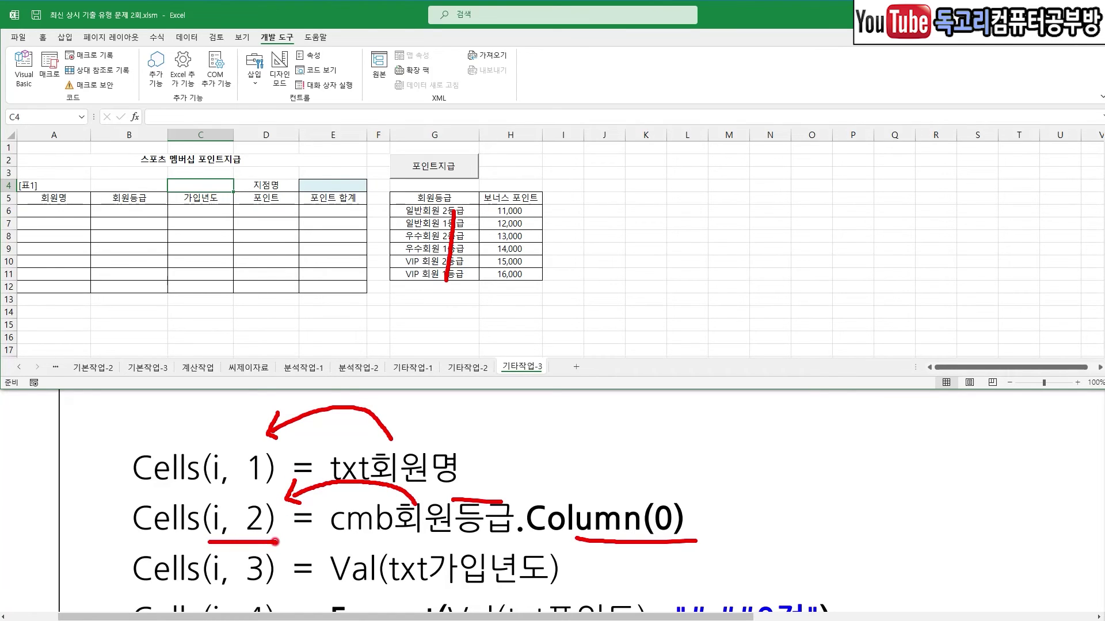
mouse_move(452, 549)
mouse_down()
mouse_move(311, 521)
mouse_move(272, 548)
mouse_move(286, 551)
mouse_up()
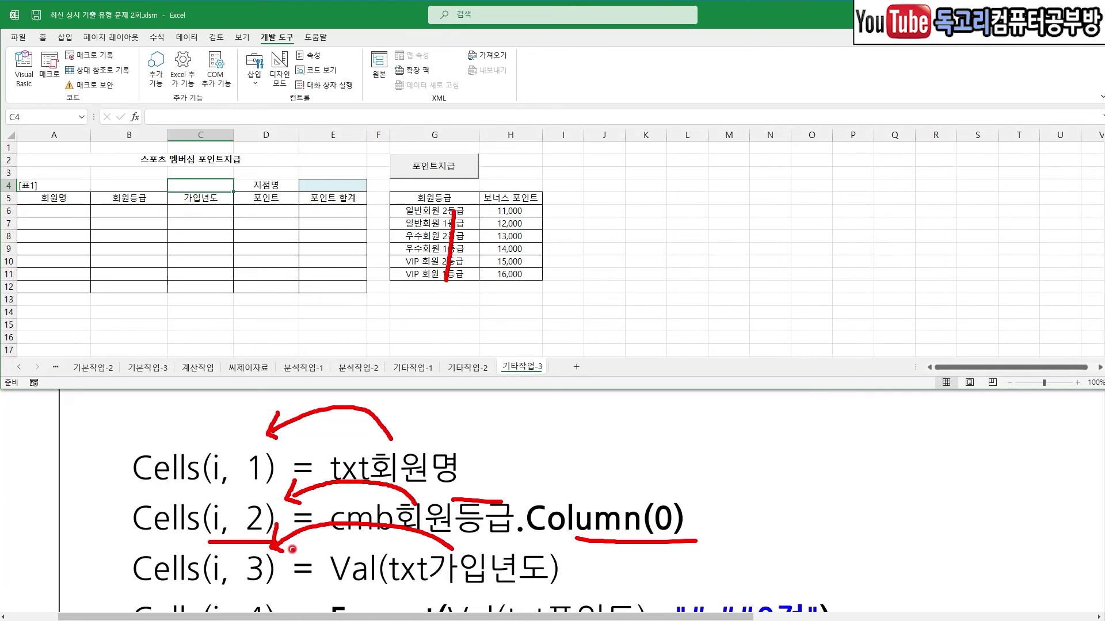
key(e)
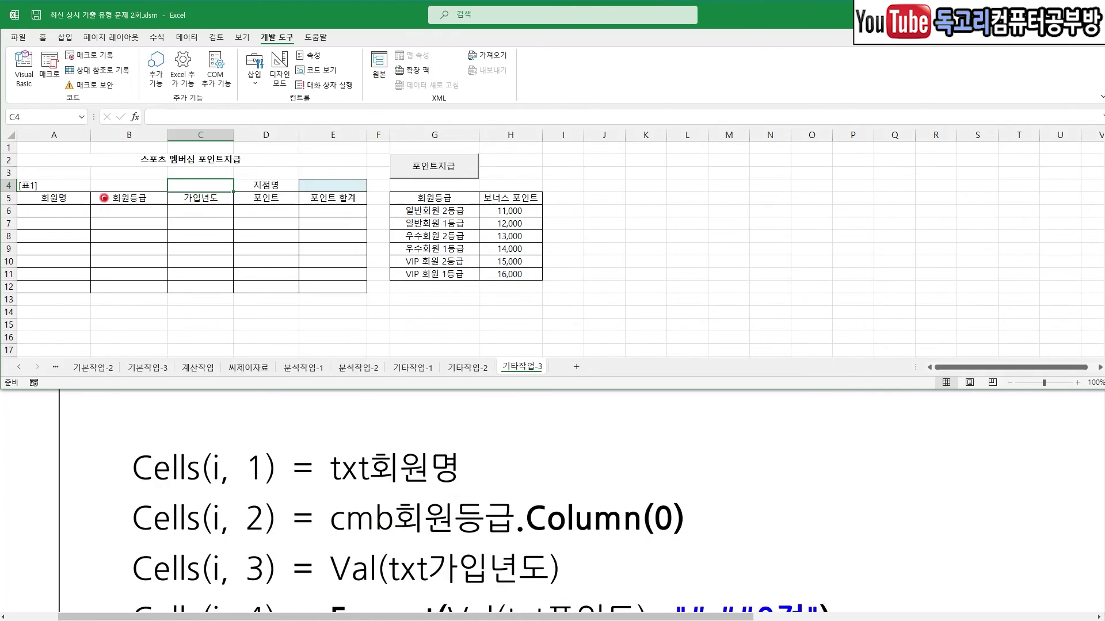
- Match the first three Cells assignments to the 회원명, 회원등급 and 가입년도 columns of [표1]
mouse_move(70, 133)
mouse_down()
mouse_move(59, 175)
mouse_move(77, 179)
mouse_up()
drag(65, 222, 49, 217)
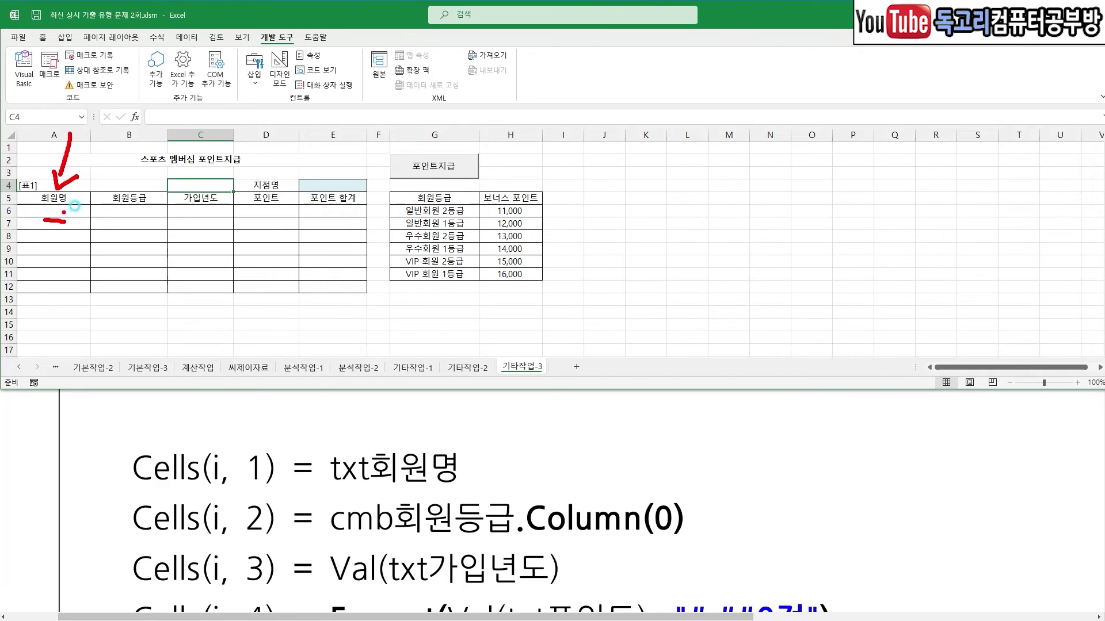
mouse_move(136, 146)
mouse_down()
mouse_move(126, 186)
mouse_move(145, 178)
mouse_up()
drag(107, 220, 147, 219)
mouse_move(213, 144)
mouse_down()
mouse_move(204, 186)
mouse_move(216, 177)
mouse_up()
drag(187, 215, 237, 216)
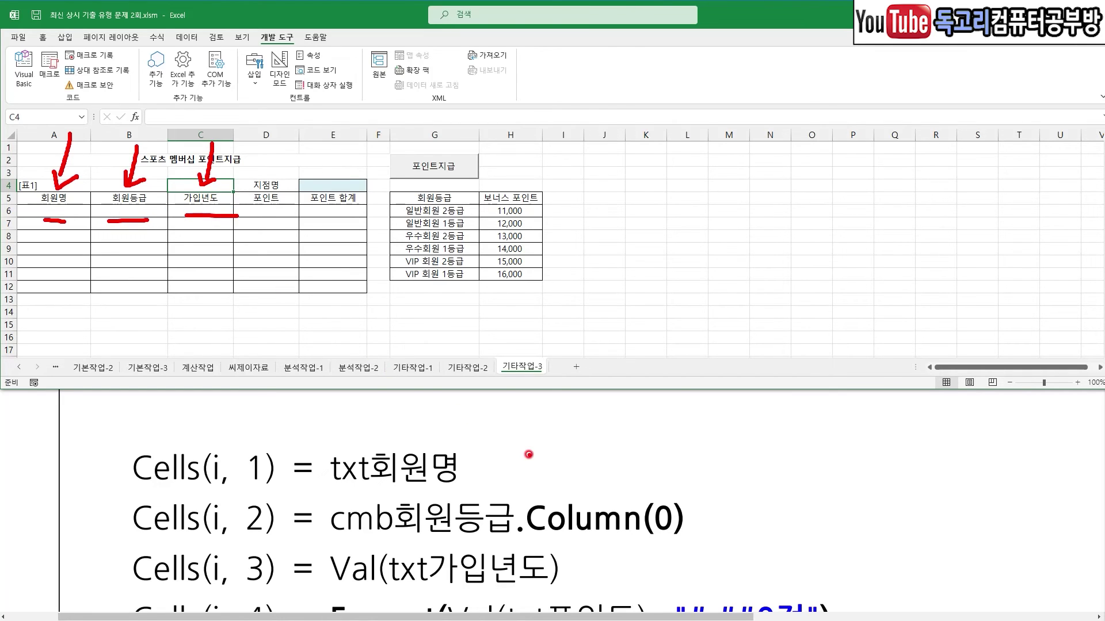
- Examine the Cells(i, 4) line, which formats Val(txt포인트) as "#,##0점", against the 포인트 column of [표1]
scroll(552, 468, down, 2)
drag(221, 531, 284, 529)
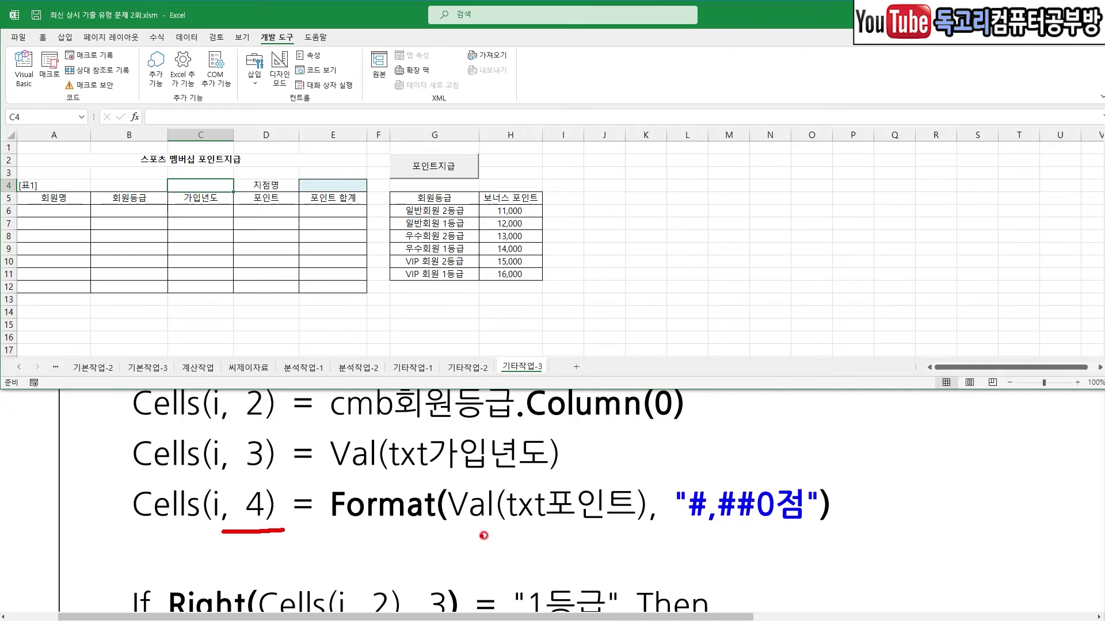
drag(537, 535, 609, 532)
drag(489, 469, 516, 470)
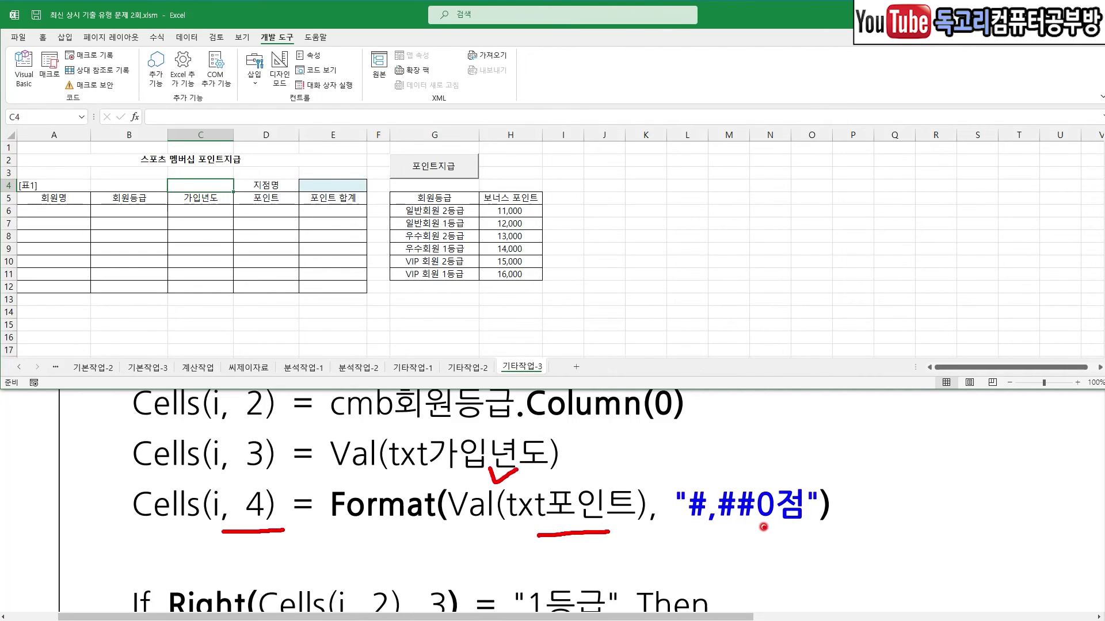
drag(698, 534, 813, 532)
mouse_move(649, 558)
mouse_down()
mouse_move(292, 536)
mouse_move(291, 557)
mouse_move(385, 529)
mouse_up()
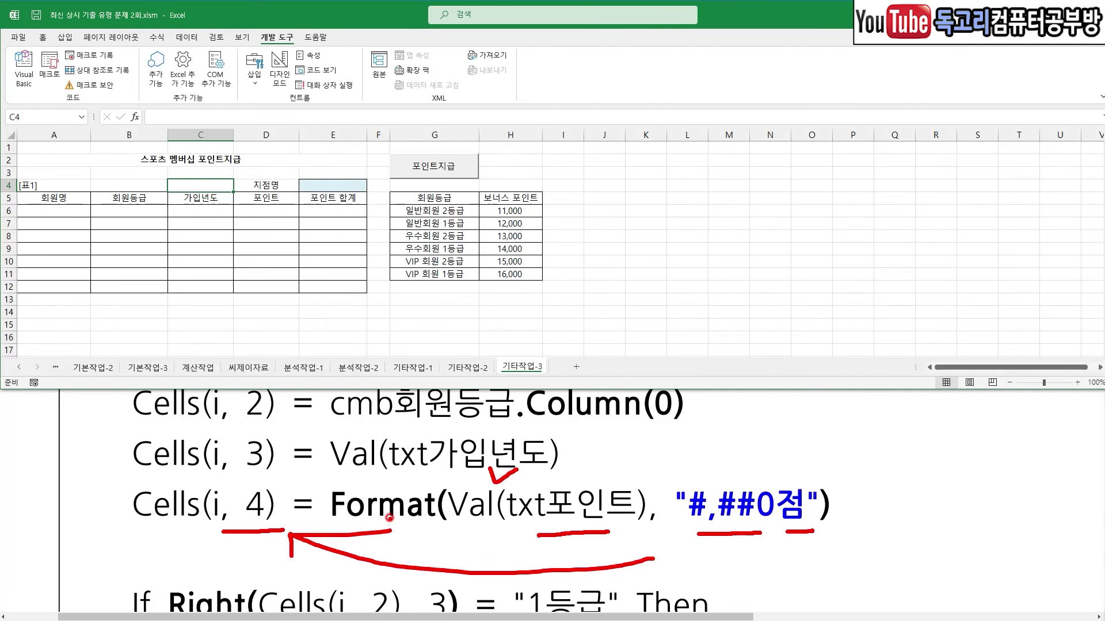
drag(391, 476, 407, 472)
drag(61, 178, 51, 209)
drag(129, 182, 125, 209)
drag(267, 194, 257, 219)
drag(286, 154, 272, 190)
drag(265, 163, 299, 182)
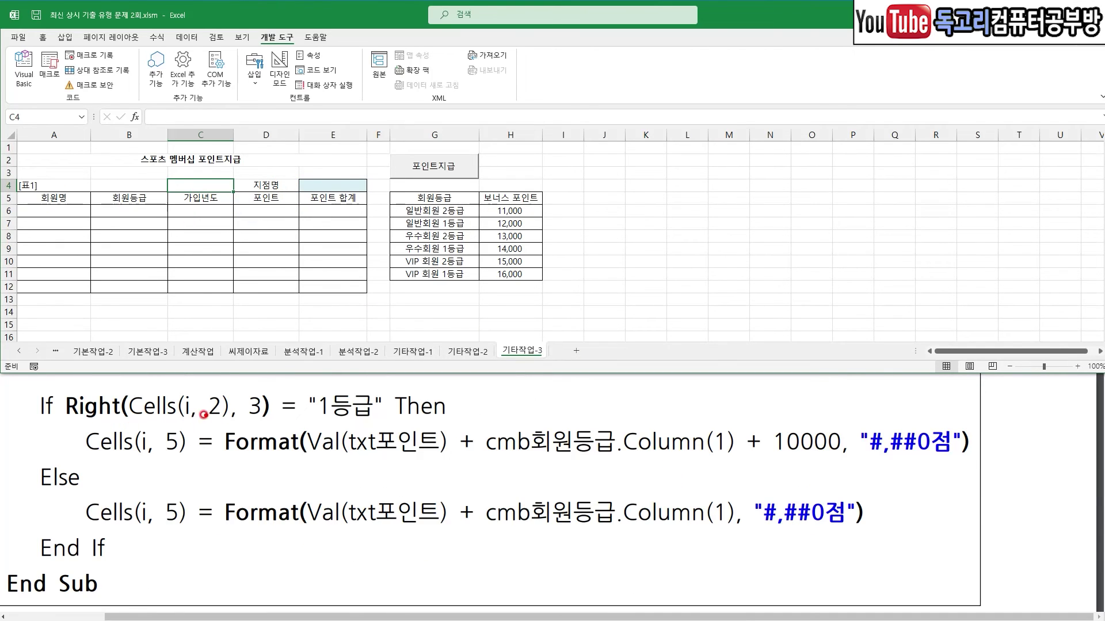
- Examine the If Right(Cells(i, 2), 3) = "1등급" condition against the 회원등급 values on the worksheet
drag(180, 420, 222, 420)
drag(75, 381, 134, 372)
mouse_move(228, 379)
mouse_down()
mouse_move(236, 389)
mouse_move(262, 377)
mouse_up()
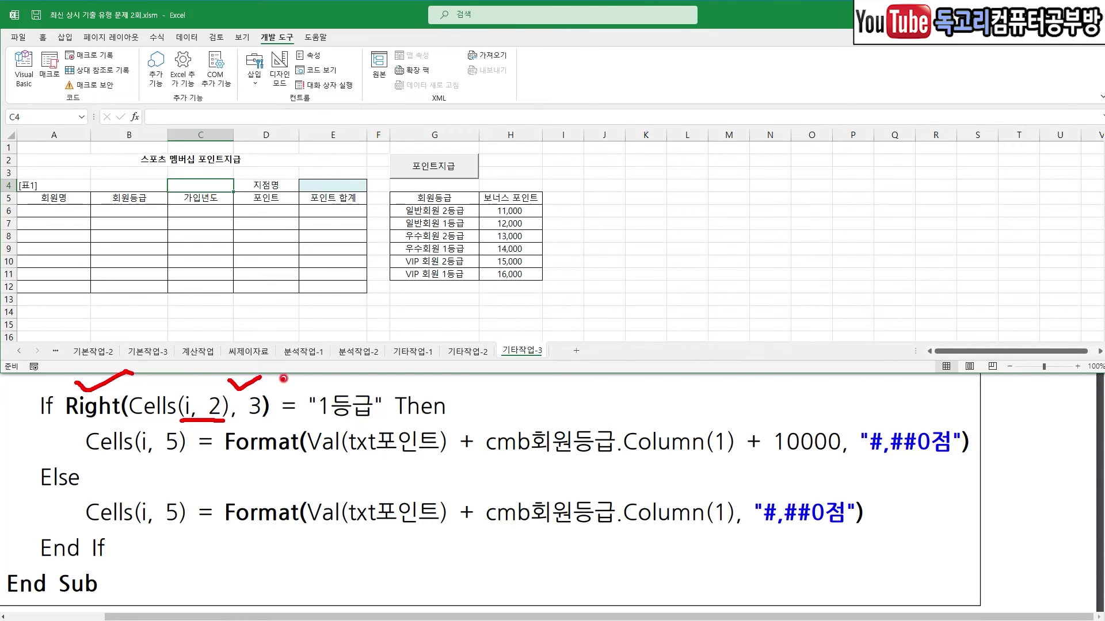
drag(320, 423, 378, 424)
drag(122, 164, 171, 154)
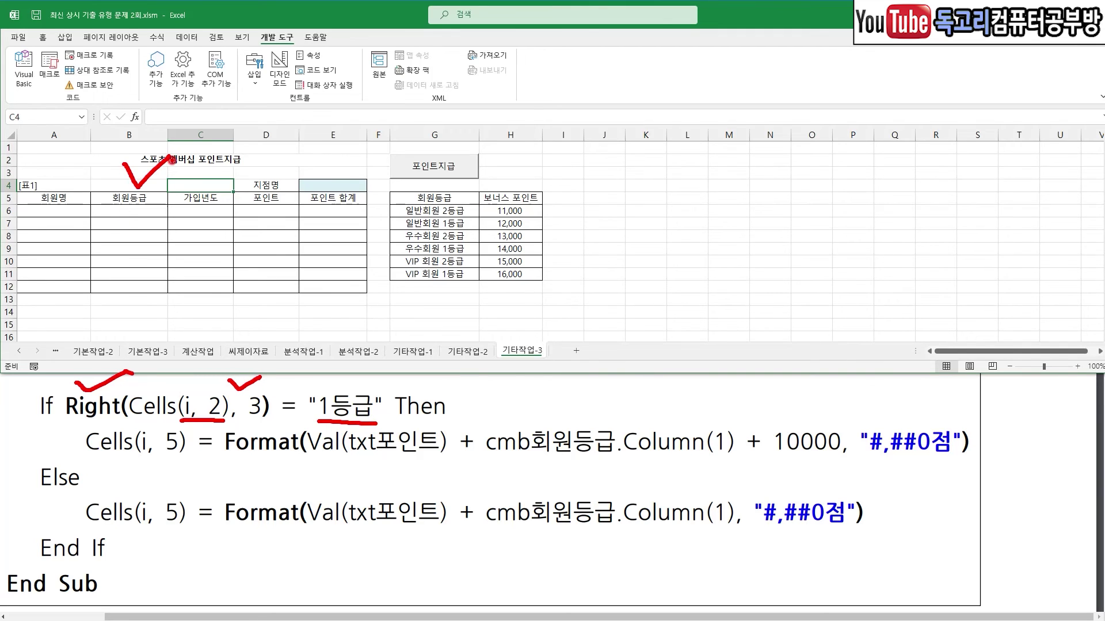
drag(409, 229, 456, 230)
drag(235, 425, 266, 426)
drag(352, 378, 367, 371)
- Study how the 1등급 branch fills Cells(i, 5) from Val(txt포인트), cmb회원등급.Column(1) and 10000, formatted as "#,##0점"
drag(122, 455, 179, 457)
drag(315, 172, 355, 161)
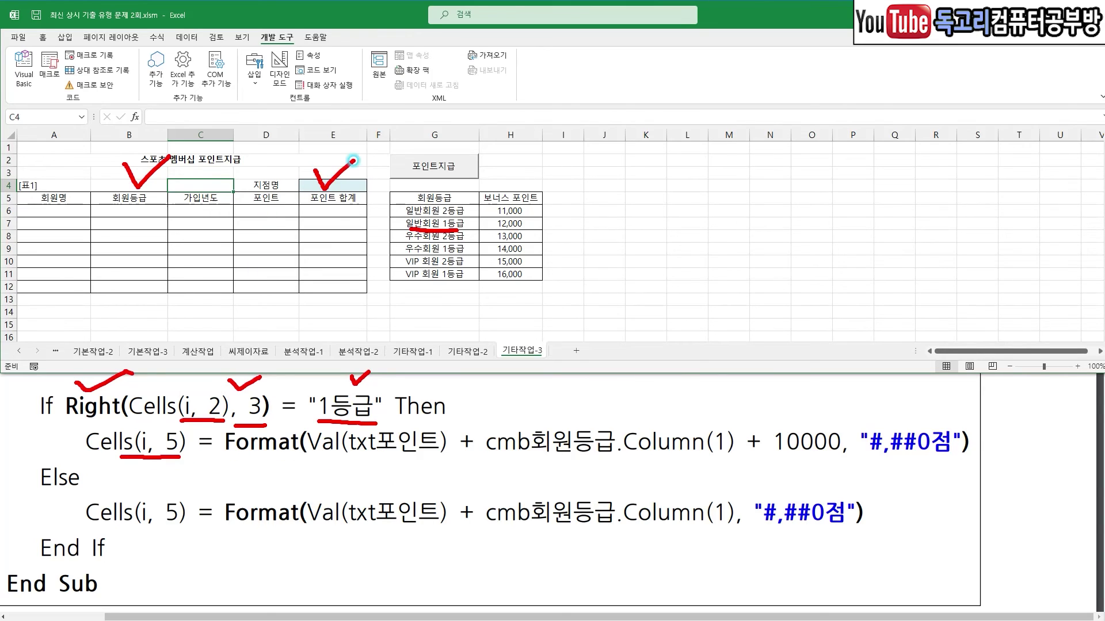
drag(327, 472, 417, 469)
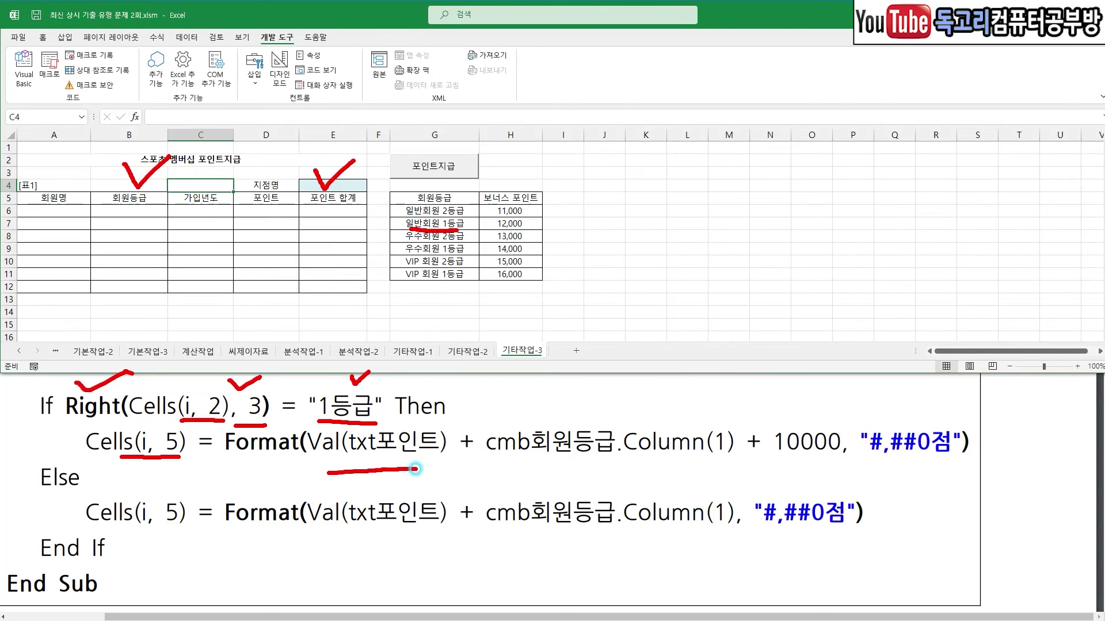
key(e)
drag(514, 460, 718, 457)
mouse_move(508, 170)
mouse_down()
mouse_move(519, 187)
mouse_move(539, 163)
mouse_up()
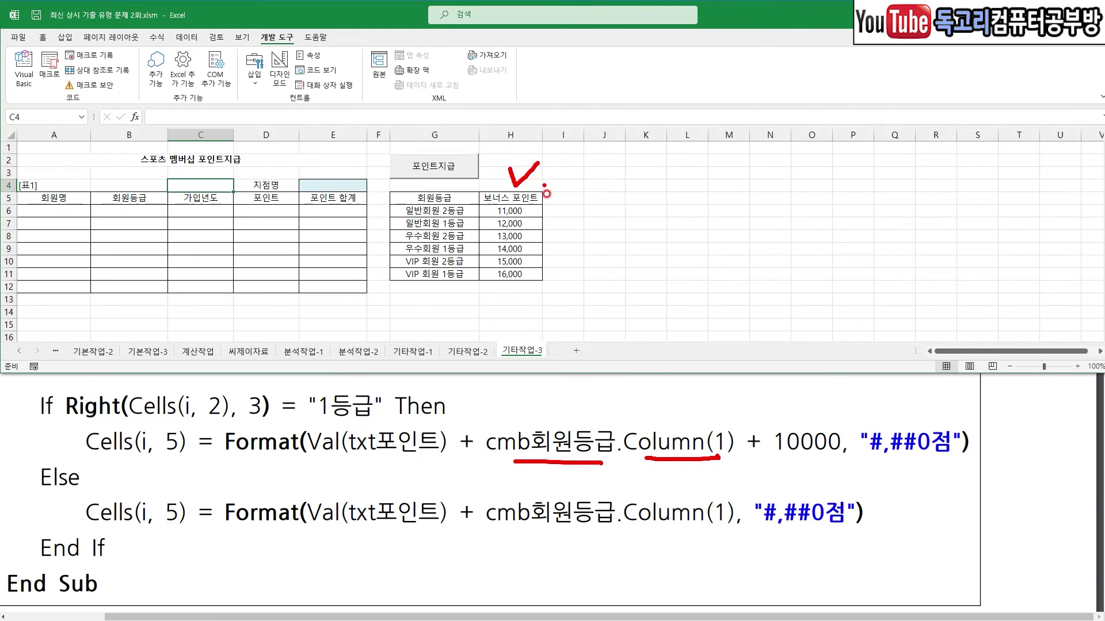
drag(768, 464, 833, 465)
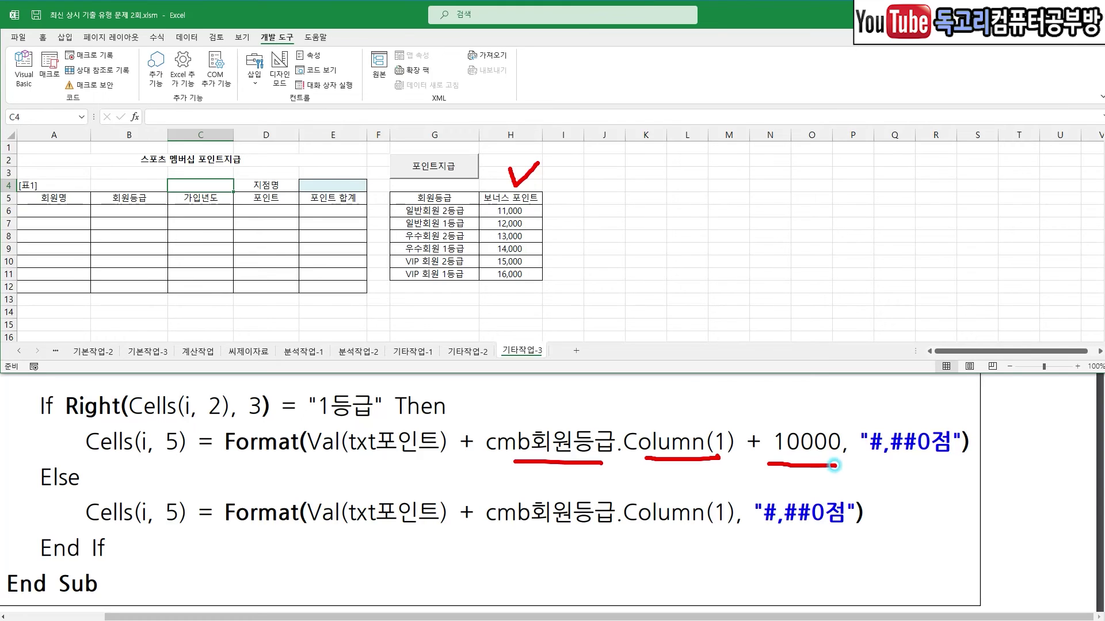
drag(879, 466, 925, 468)
drag(938, 410, 967, 399)
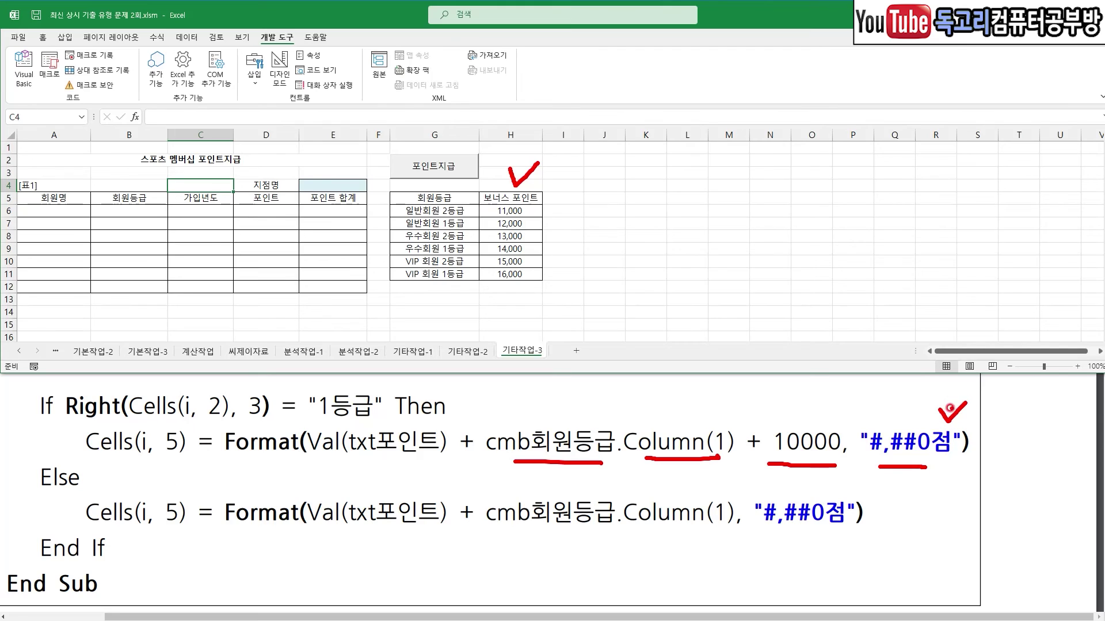
- Study the Else branch of Cells(i, 5) through End If, matching cmb회원등급.Column(1) to the 보너스 포인트 column
drag(22, 487, 38, 500)
drag(344, 534, 426, 537)
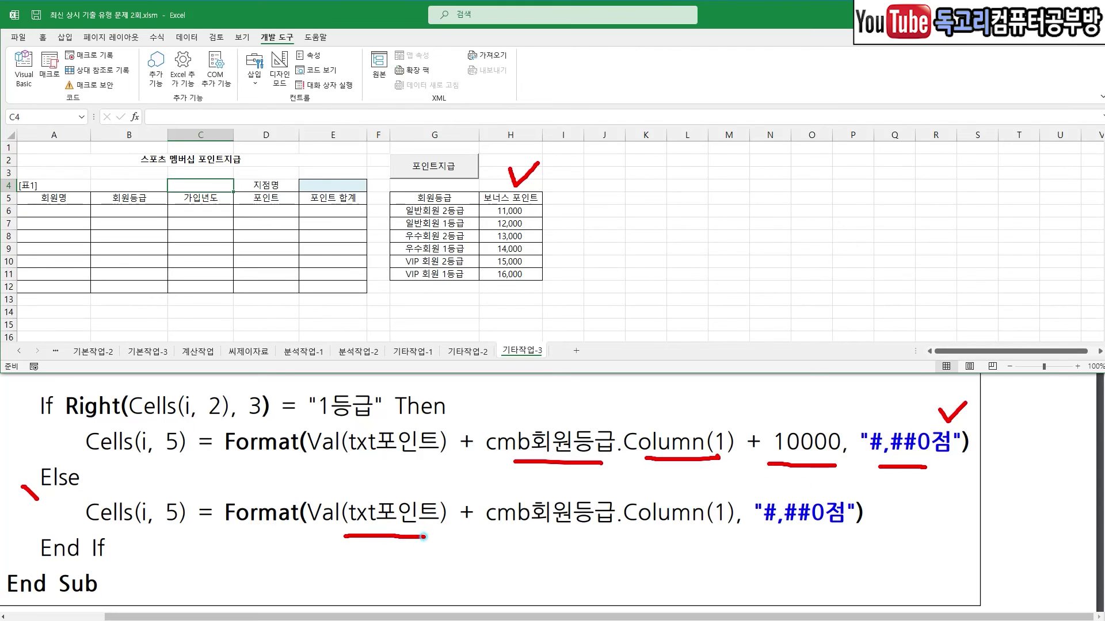
drag(547, 531, 713, 533)
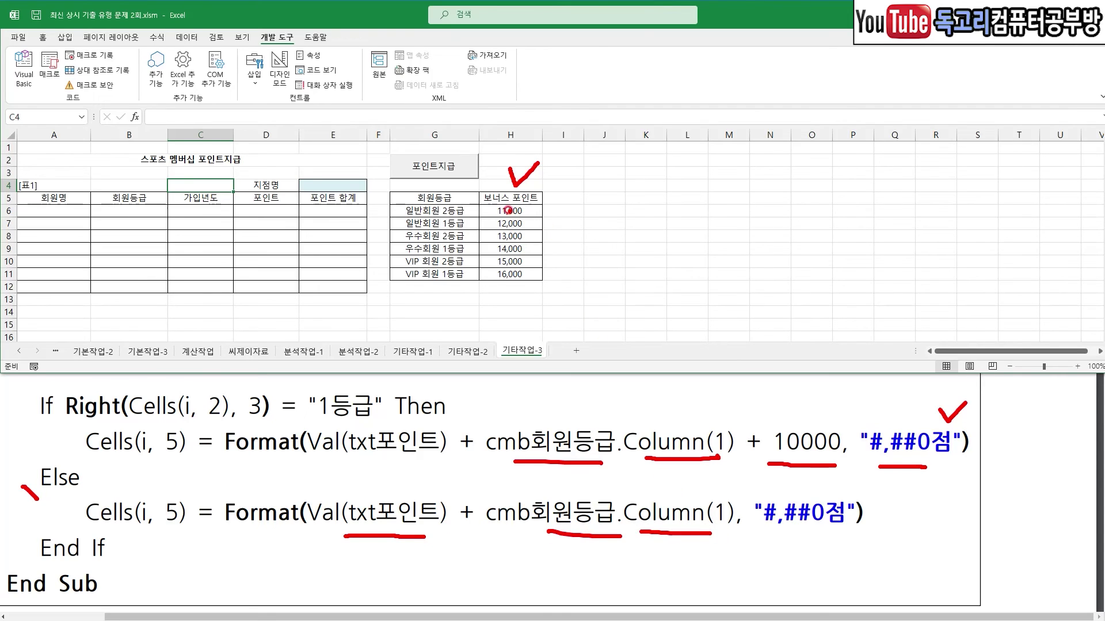
drag(504, 171, 558, 171)
mouse_move(482, 220)
mouse_down()
mouse_move(482, 233)
mouse_move(563, 262)
mouse_move(483, 229)
mouse_up()
drag(761, 534, 856, 533)
mouse_move(160, 540)
mouse_down()
mouse_move(81, 525)
mouse_move(208, 497)
mouse_move(172, 539)
mouse_up()
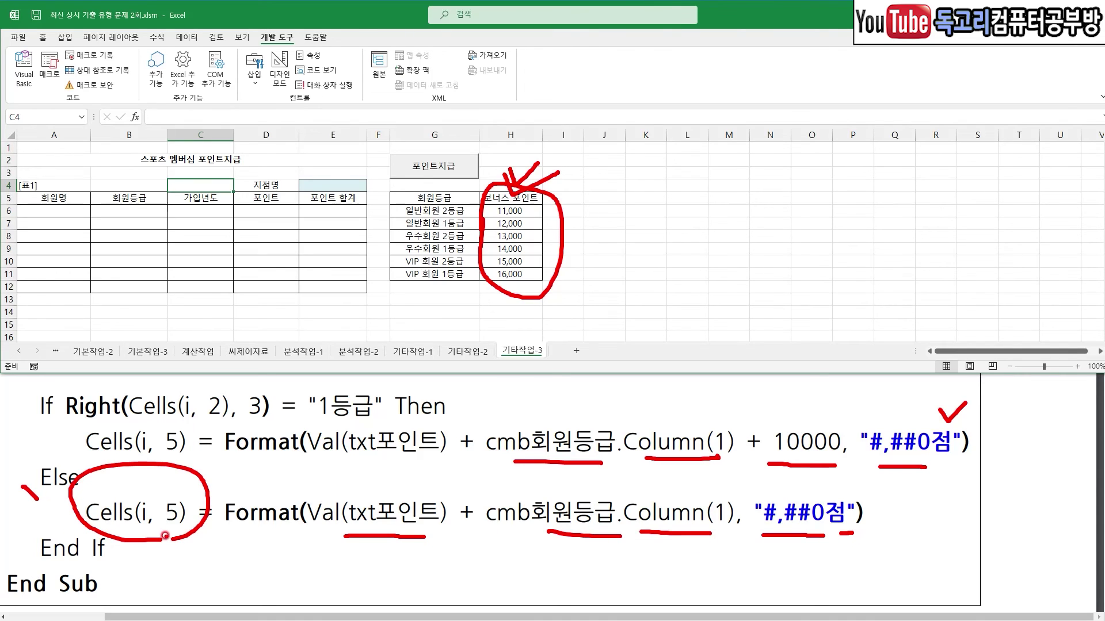
drag(12, 404, 39, 431)
drag(153, 551, 99, 574)
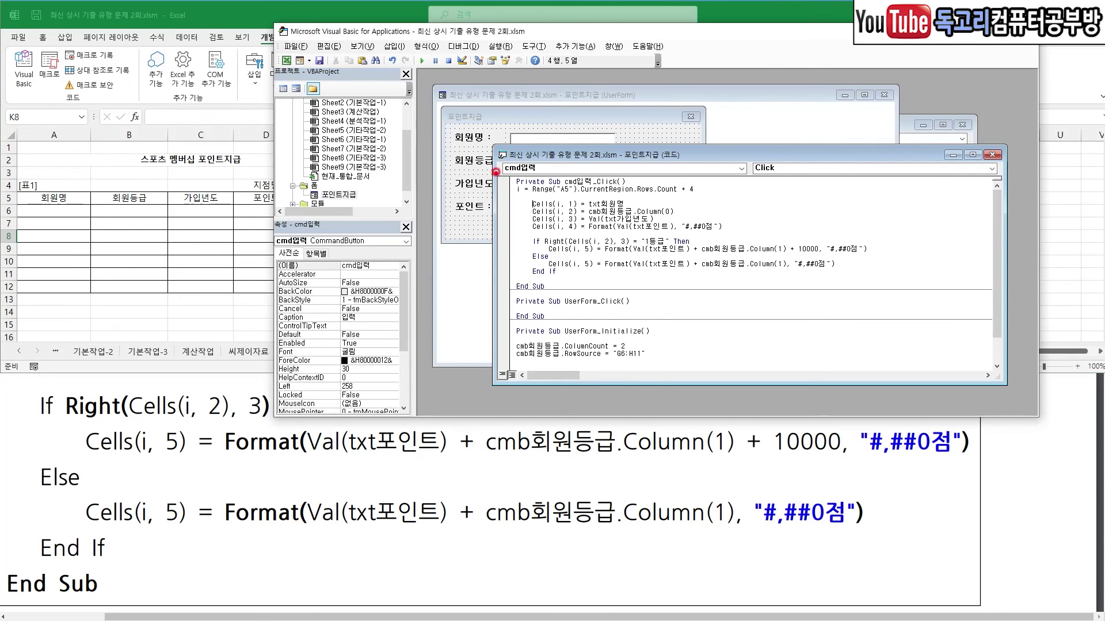
- Review the written cmd입력_Click procedure, return to the worksheet and open the 포인트지급 form, placing it clear of the tables
mouse_move(508, 166)
mouse_down()
mouse_move(502, 204)
mouse_move(537, 292)
mouse_up()
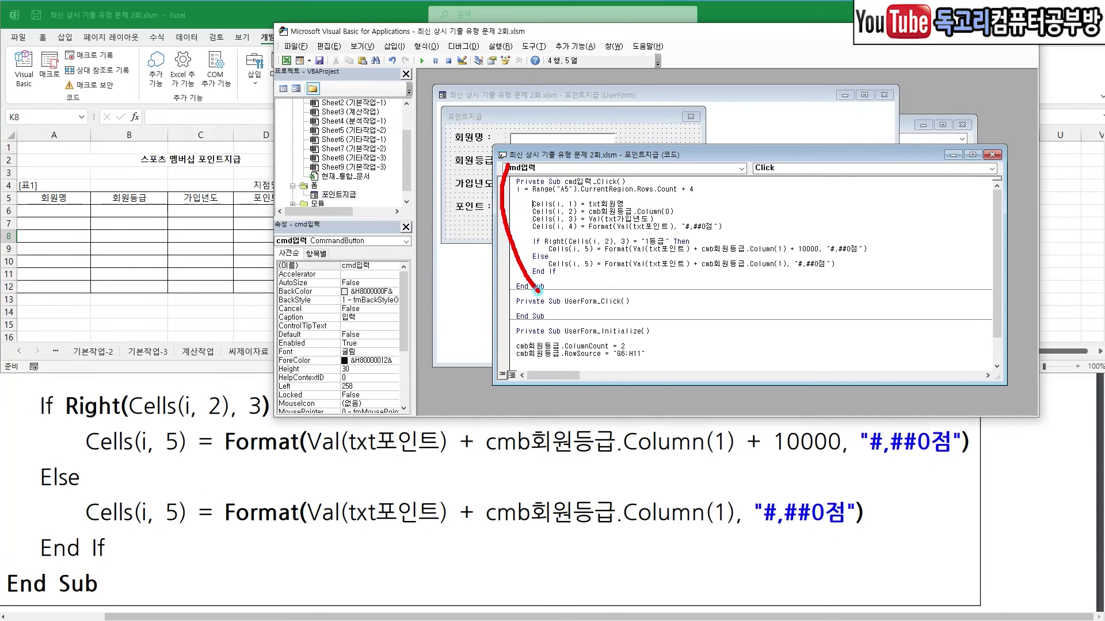
mouse_move(329, 73)
mouse_down()
mouse_move(282, 36)
mouse_move(316, 57)
mouse_up()
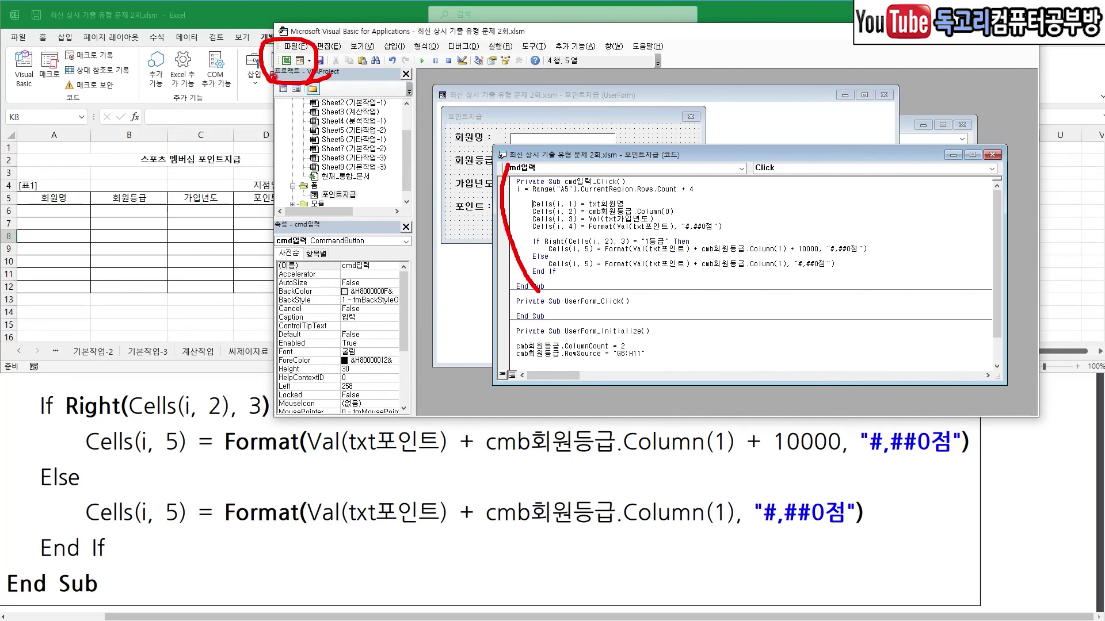
click(416, 165)
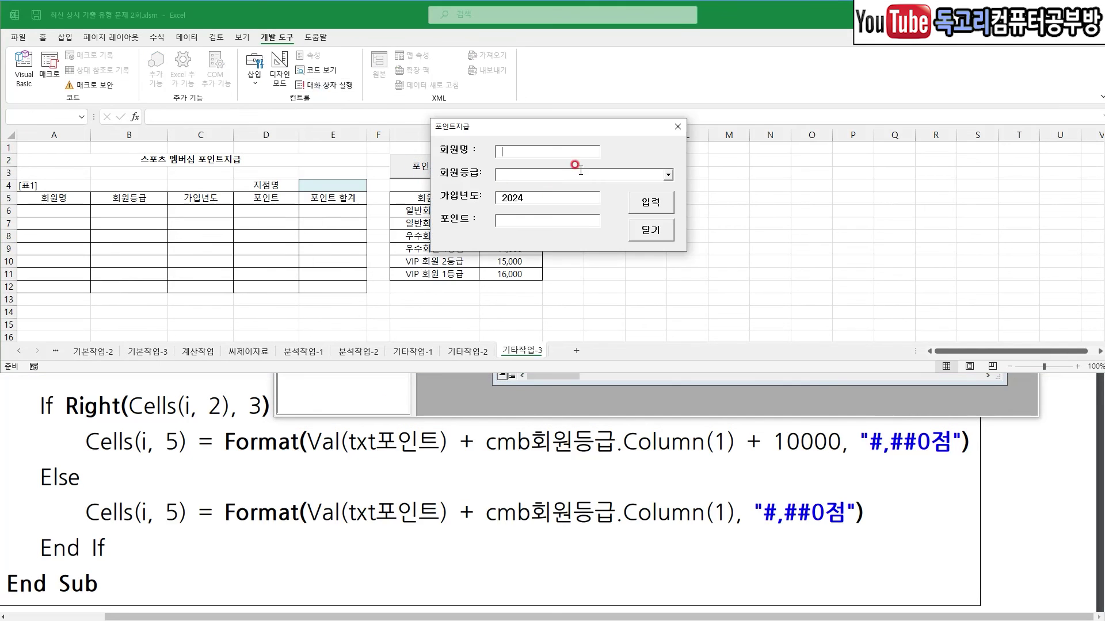
drag(566, 129, 693, 179)
- Submit a test entry with a member's name, grade VIP 회원 1등급 and 10000 points, and check its row in [표1]
click(677, 198)
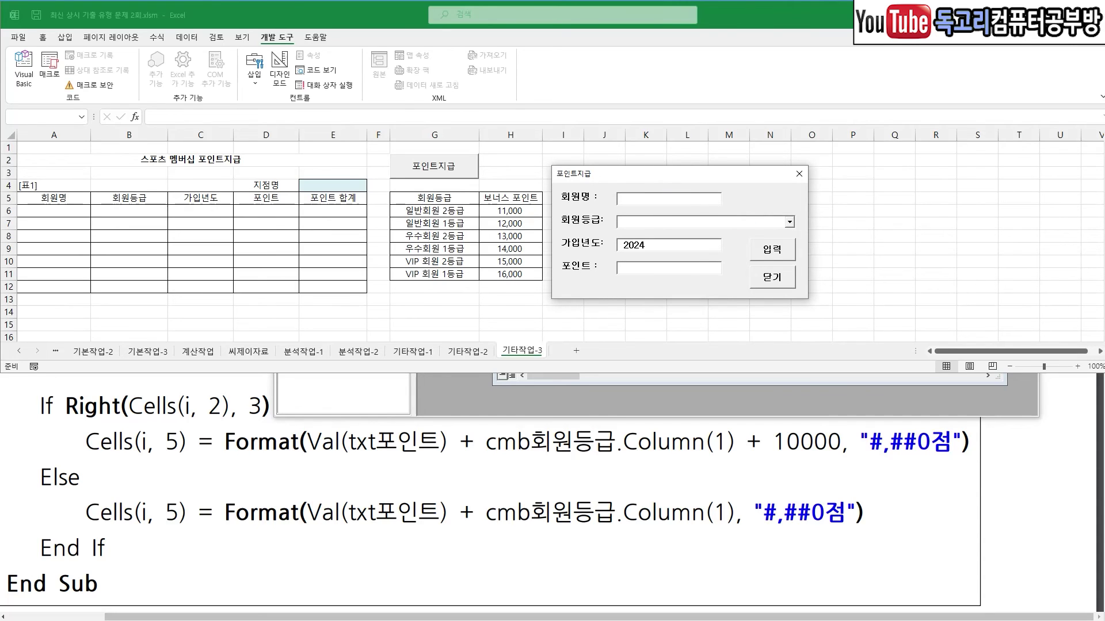
text(이진수)
click(793, 222)
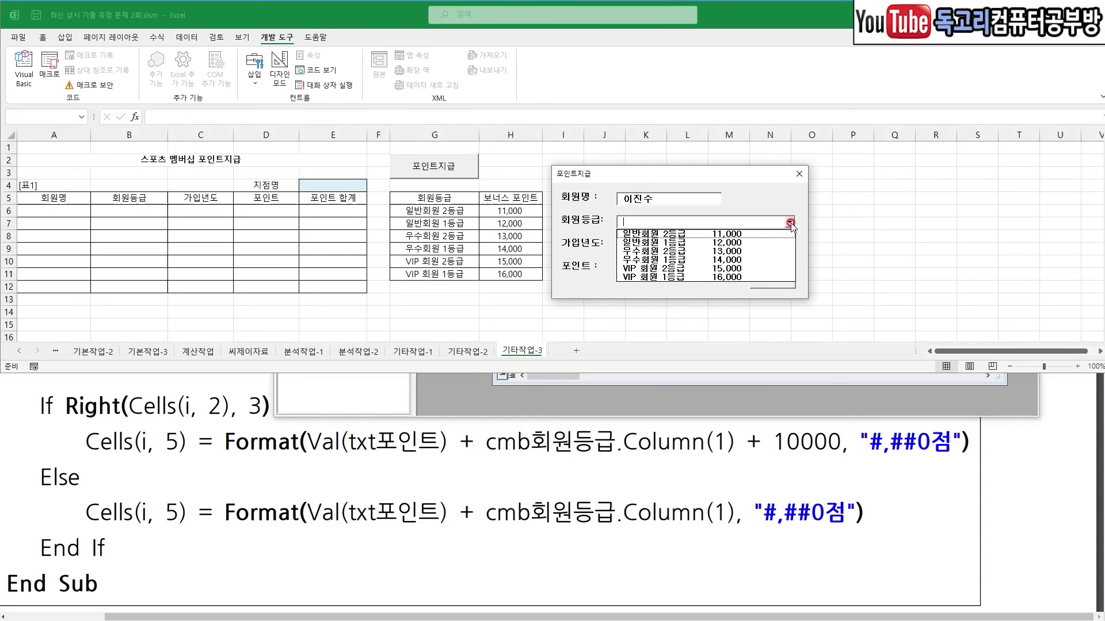
click(765, 277)
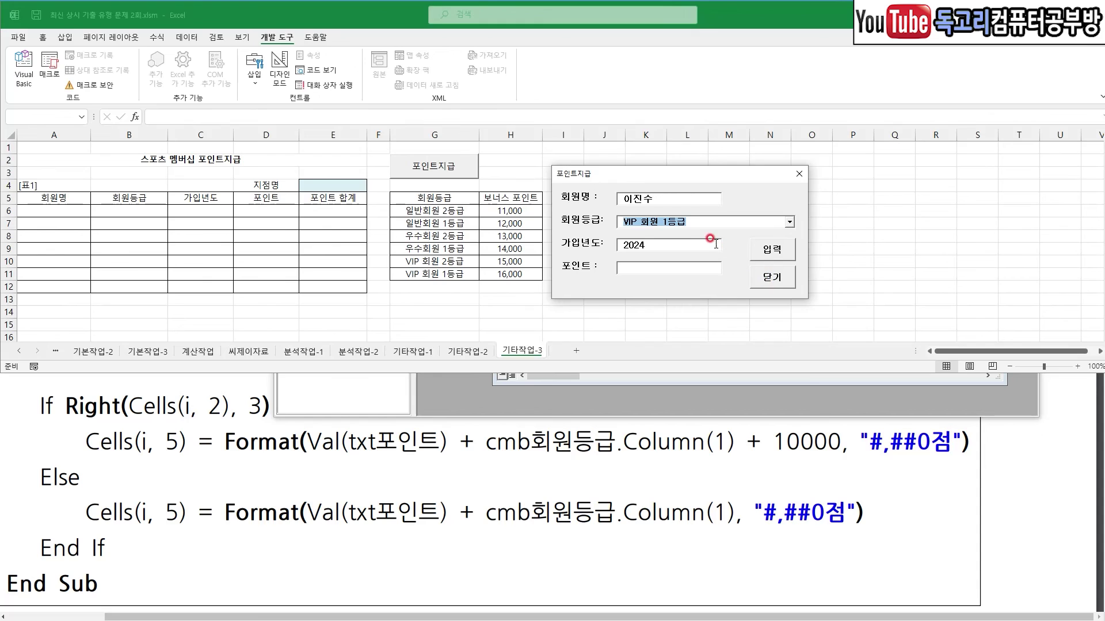
click(678, 265)
click(689, 270)
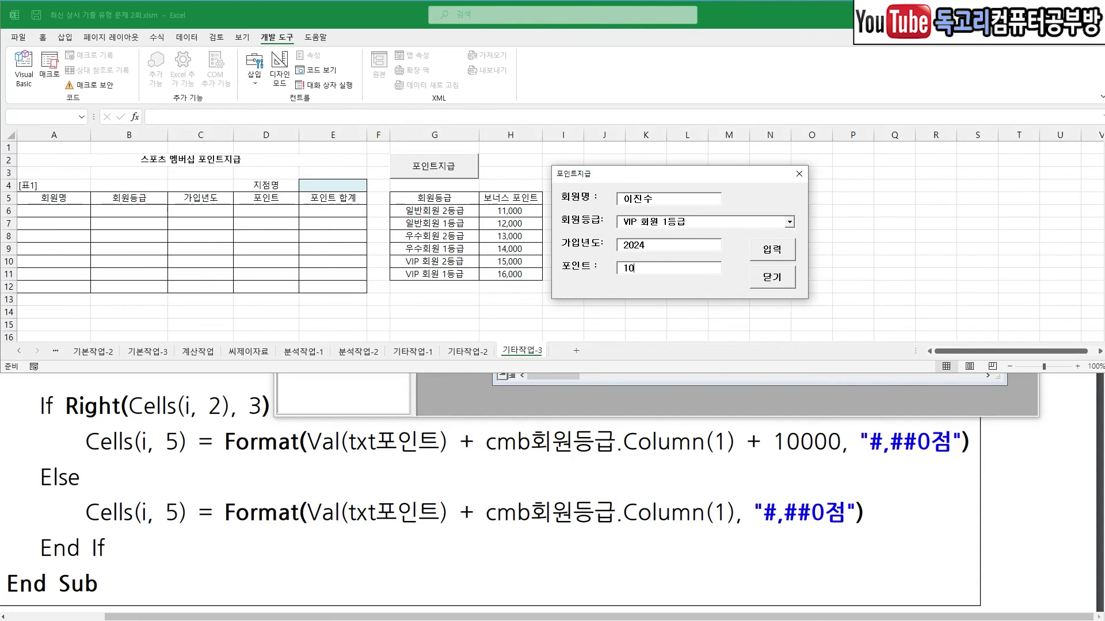
click(776, 252)
drag(48, 222, 317, 226)
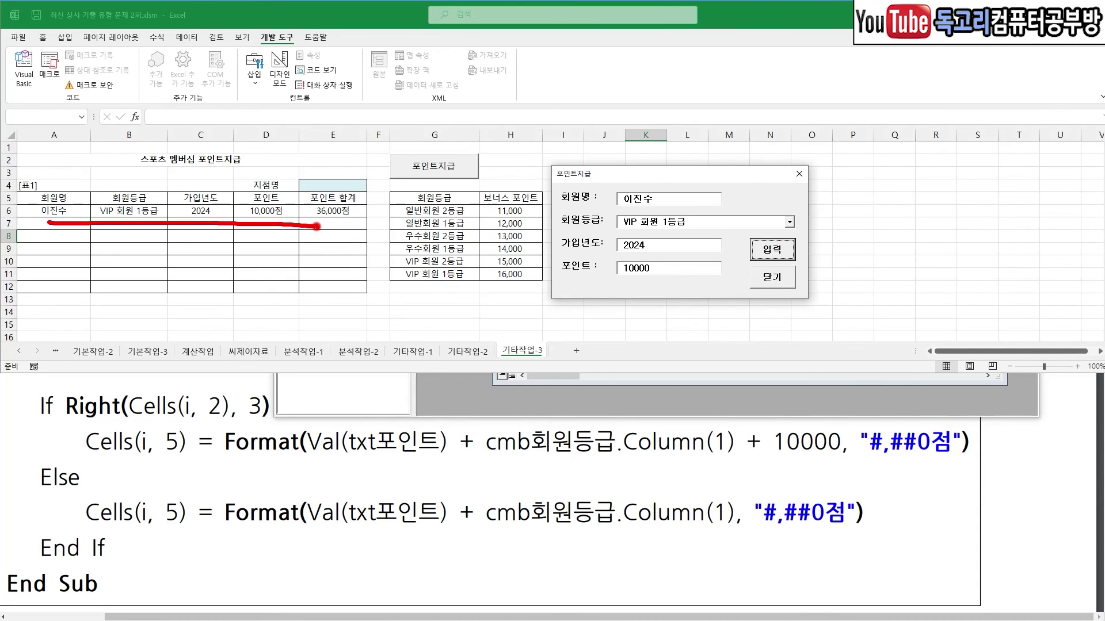
- Locate the form's 닫기 button, and dismiss the running 포인트지급 form through its window control
mouse_move(797, 293)
mouse_down()
mouse_move(775, 299)
mouse_move(748, 256)
mouse_move(783, 295)
mouse_up()
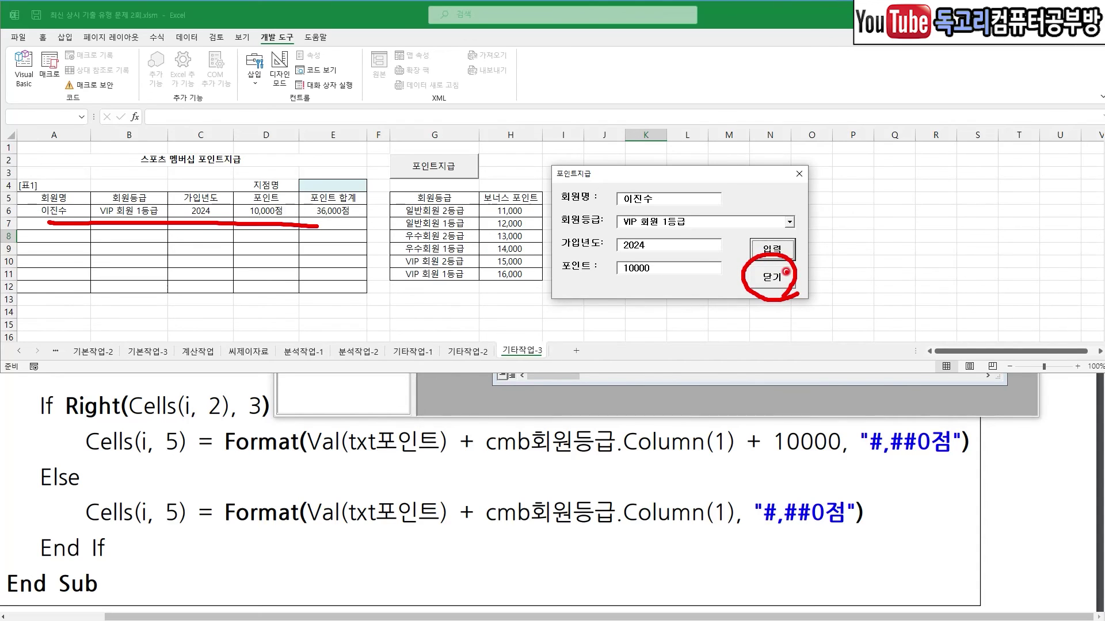
key(Escape)
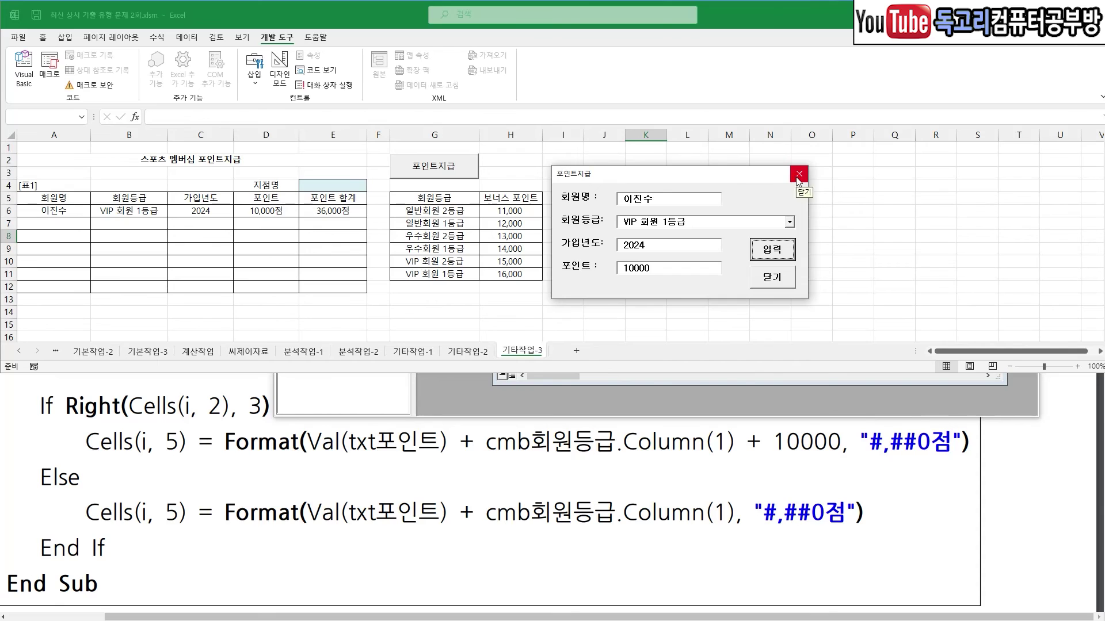
click(798, 175)
- Open the 포인트지급 form's design in the Visual Basic editor and create the click procedure of its 닫기 button
click(21, 79)
click(346, 196)
double_click(347, 196)
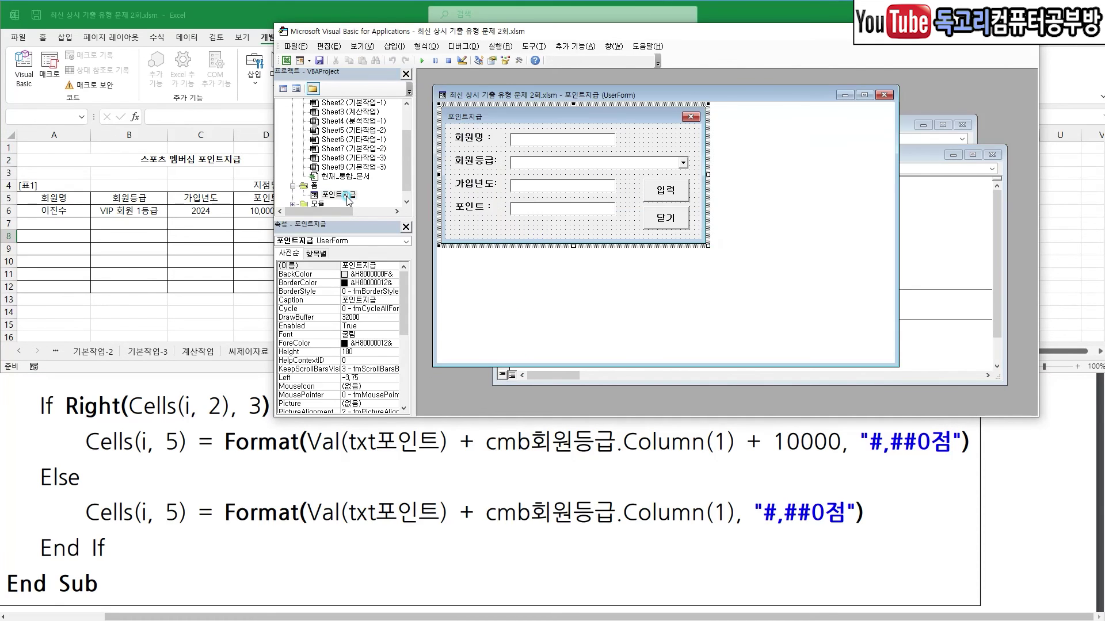
click(658, 219)
click(689, 216)
click(674, 221)
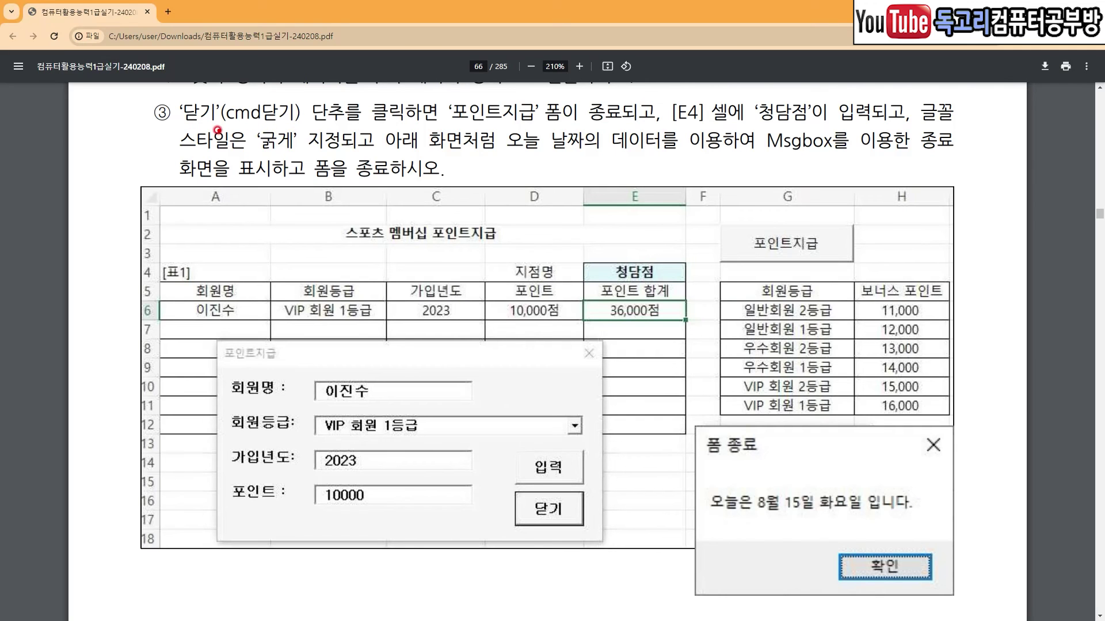
- Read the cmd닫기 requirements in the PDF for closing the form, the [E4] entry, its bold style and the Msgbox
drag(206, 125, 320, 122)
drag(431, 133, 557, 130)
mouse_move(738, 132)
mouse_down()
mouse_move(721, 129)
mouse_move(694, 77)
mouse_move(730, 118)
mouse_move(855, 120)
mouse_up()
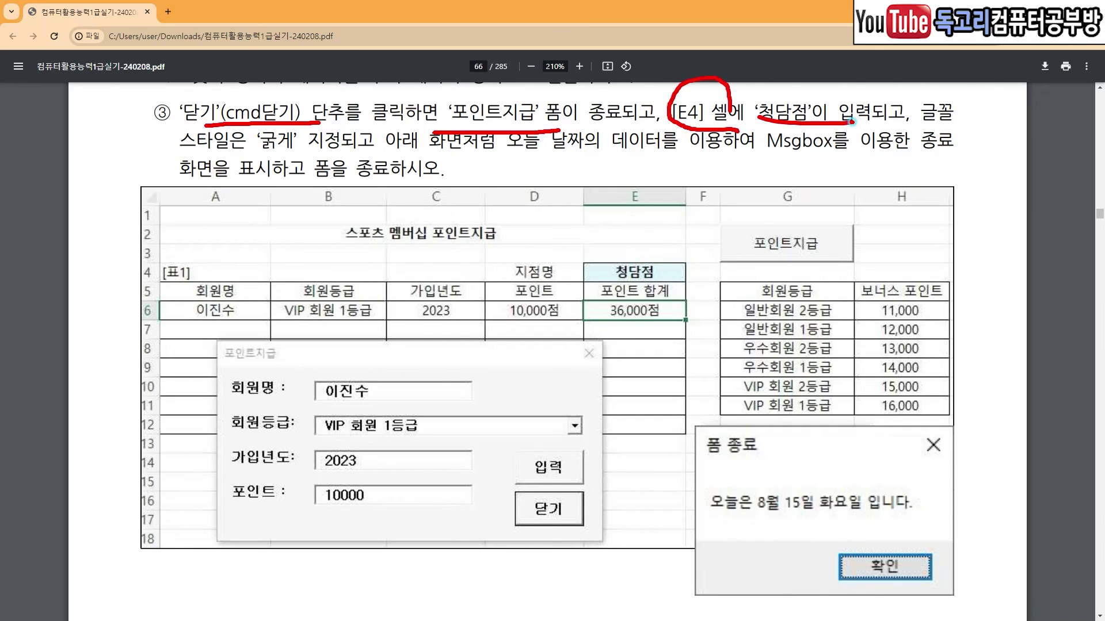
drag(258, 147, 301, 152)
drag(512, 160, 668, 156)
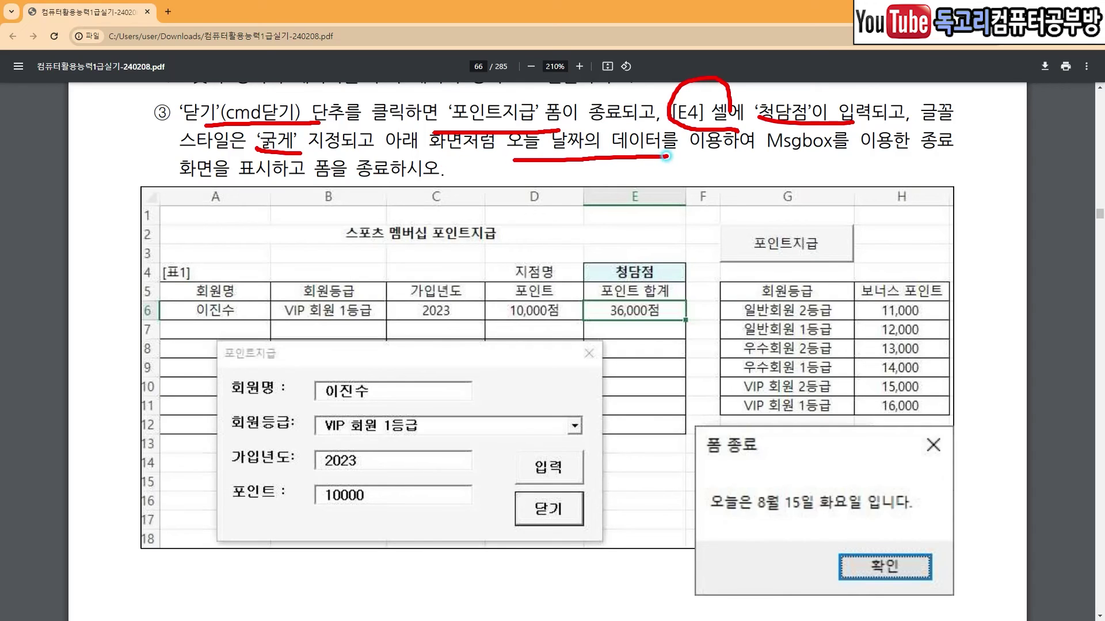
drag(771, 168, 832, 164)
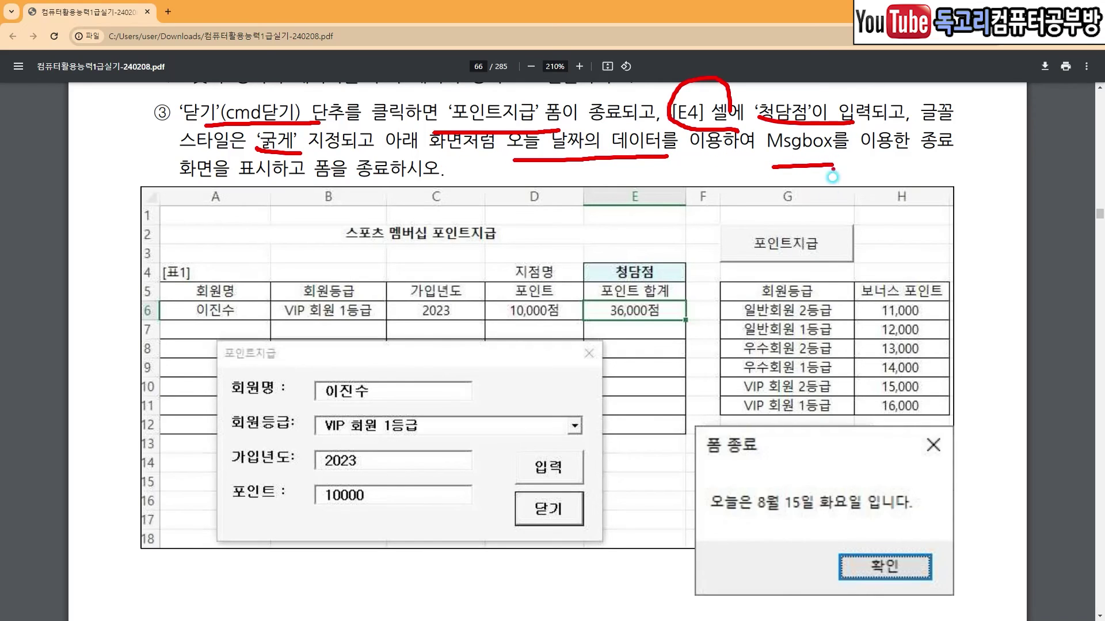
- Examine the example 폼 종료 message box, focusing on its date sentence and 확인 button
drag(712, 530, 892, 533)
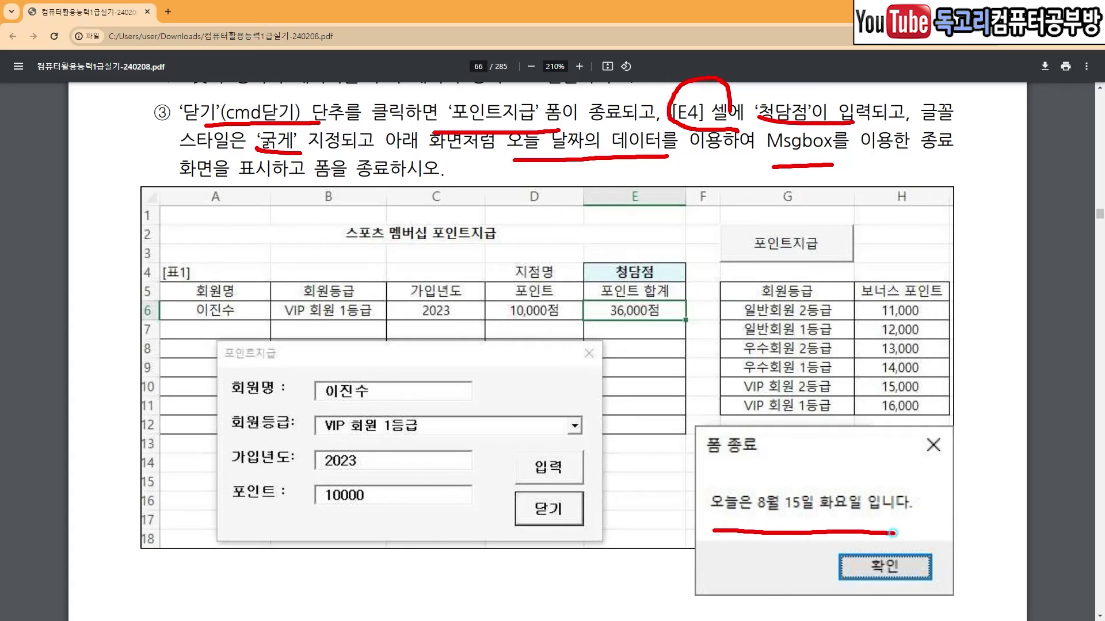
drag(887, 533, 901, 533)
drag(195, 201, 276, 209)
drag(918, 535, 882, 606)
drag(338, 199, 436, 202)
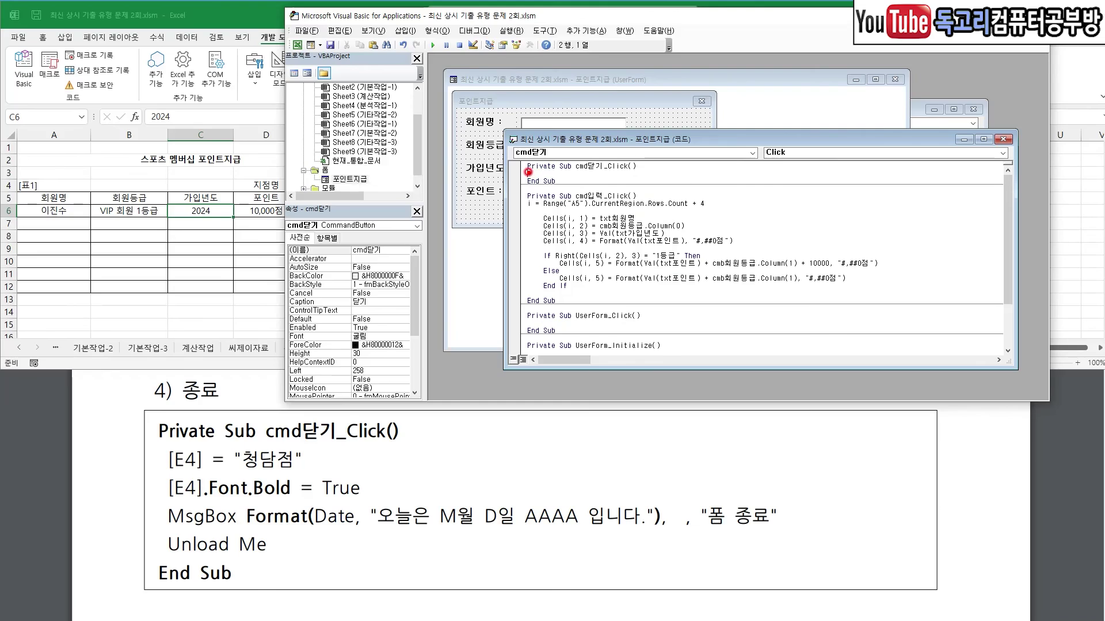
- Write the lines [E4] = "청담점" and [E4].Font.Bold = True in the cmd닫기_Click procedure
mouse_move(524, 167)
mouse_down()
mouse_move(534, 177)
mouse_move(551, 164)
mouse_up()
text([)
text(담ㅈ)
key(Return)
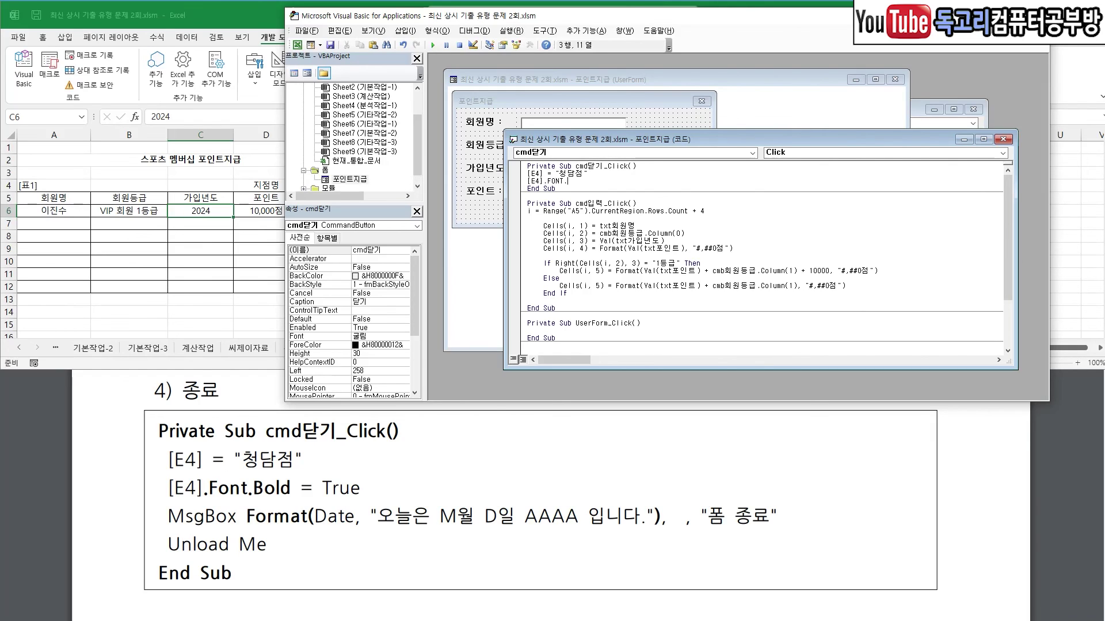
text(BOLD = TRUE)
key(Return)
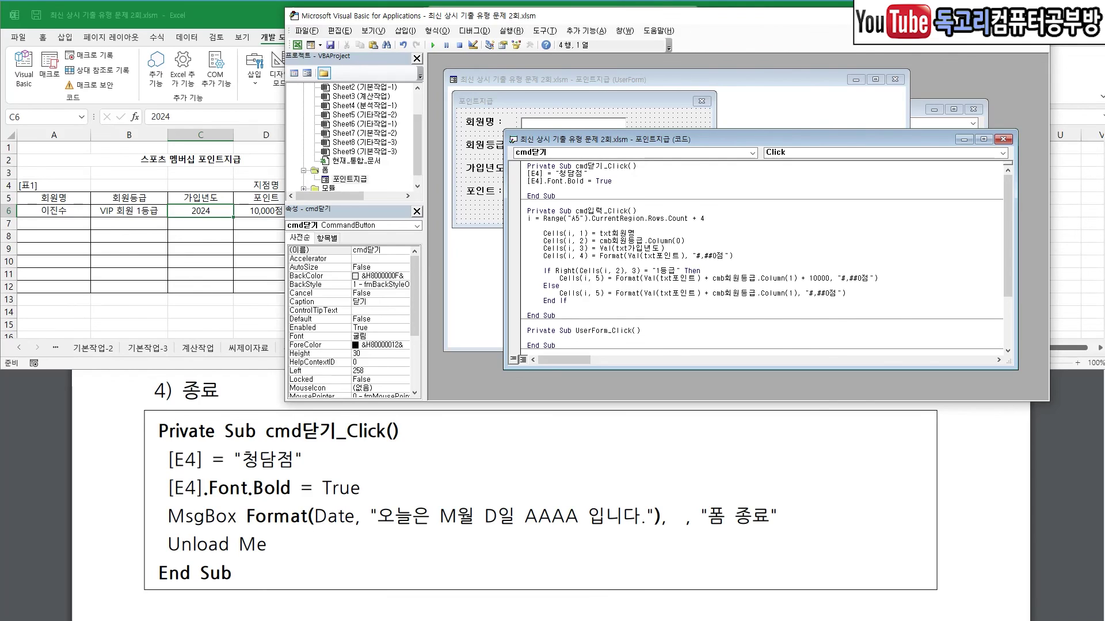
- Examine the parts of the [E4].Font.Bold = True line in the answer code
drag(208, 505, 280, 507)
drag(193, 495, 162, 505)
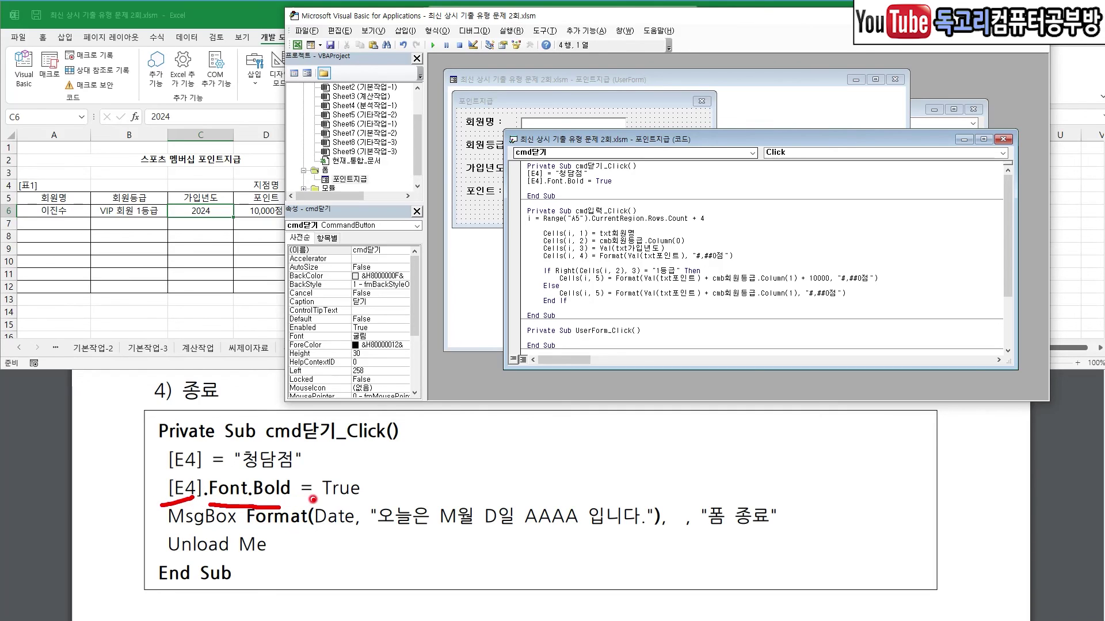
drag(312, 498, 364, 498)
- Begin the message line in cmd닫기_Click with MsgBox Format(Date, "오늘은 M월 D일 AAAA 입니다.")
click(581, 192)
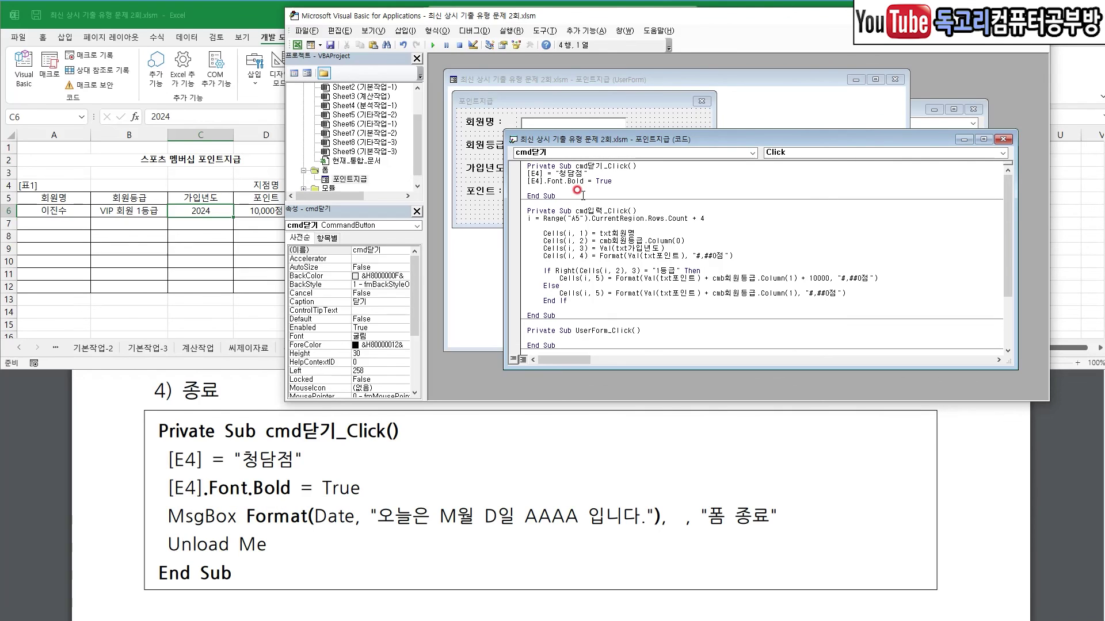
text(MSGBOX FOR)
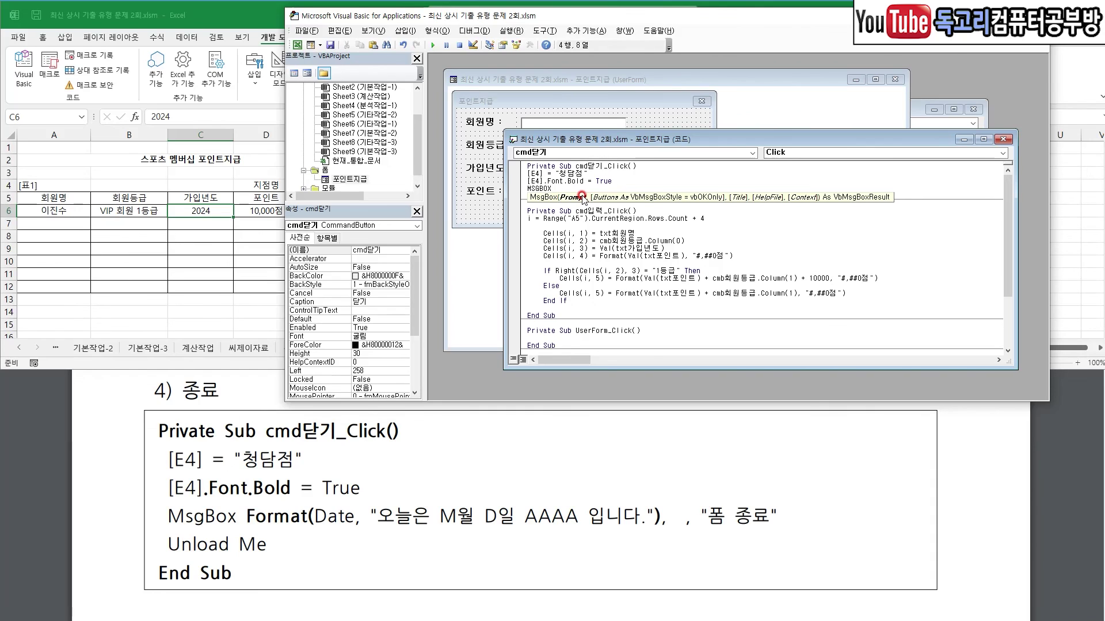
text(MAT()
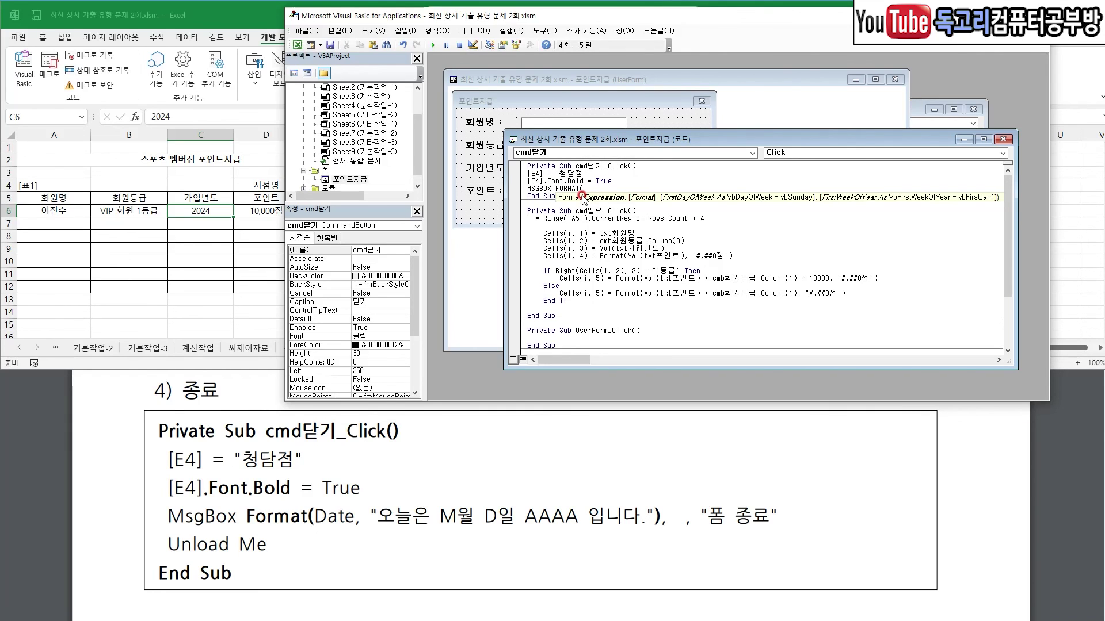
text(DATE,)
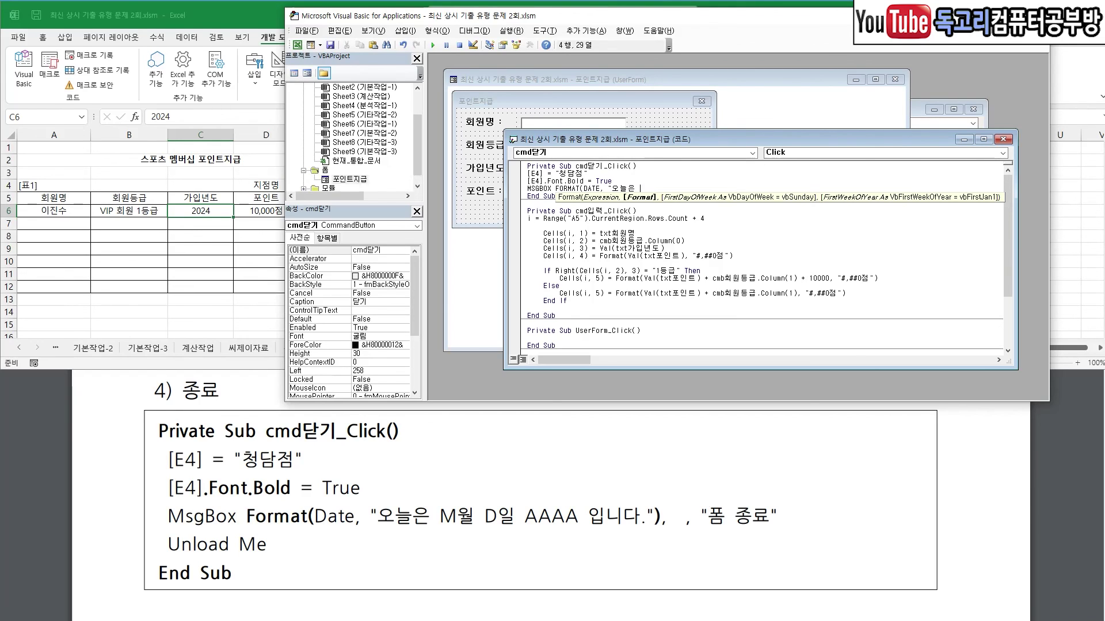
text("오늘은 )
text(M)
text(Dㅇ)
text( AAAA)
text( 입니다)
text(.)
text(")
text())
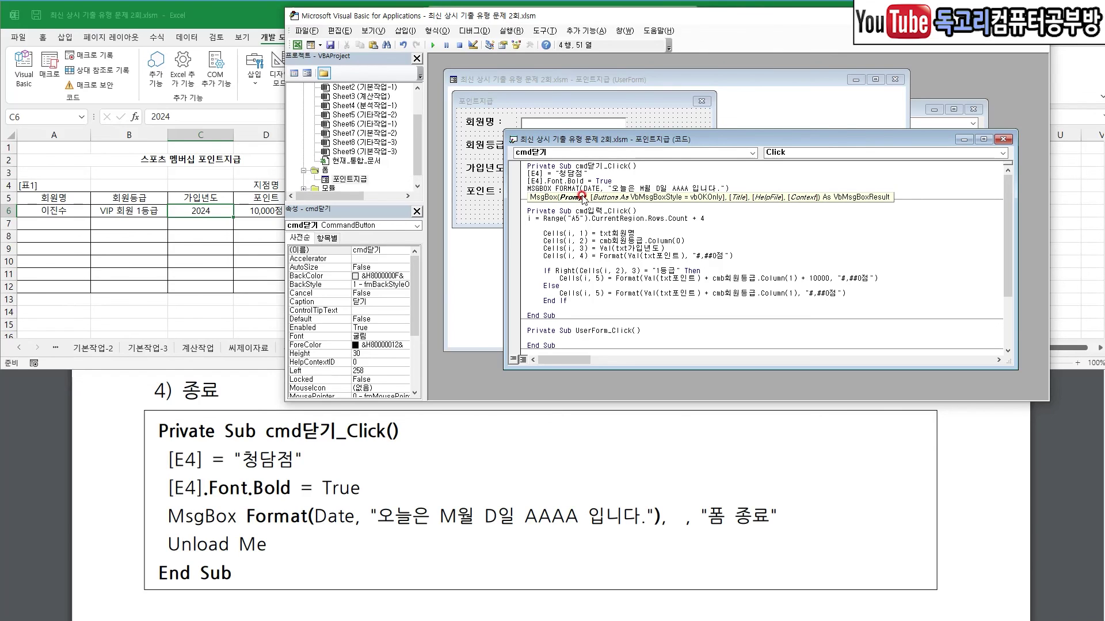
- Complete the MsgBox line with an empty buttons argument and the title "폼 종료"
text(, )
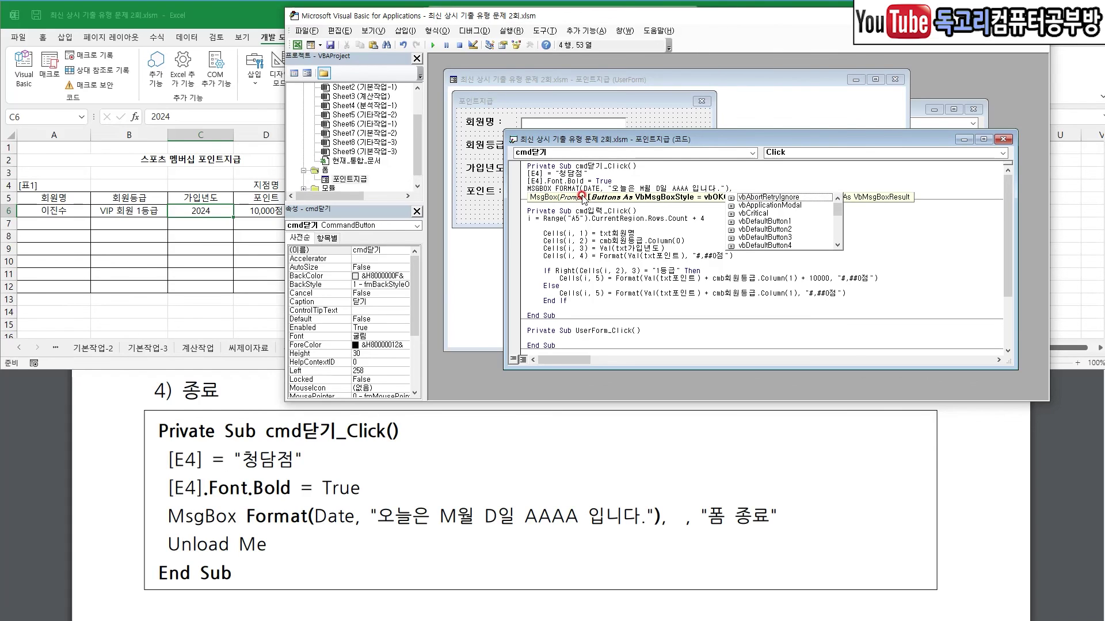
text(,)
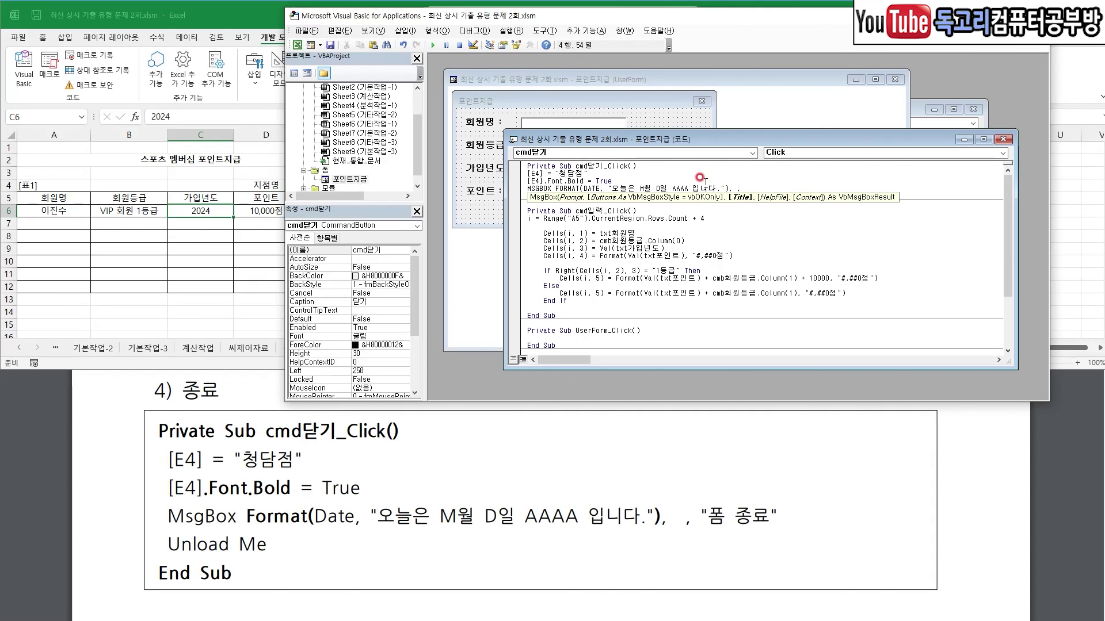
drag(730, 183, 751, 171)
text(")
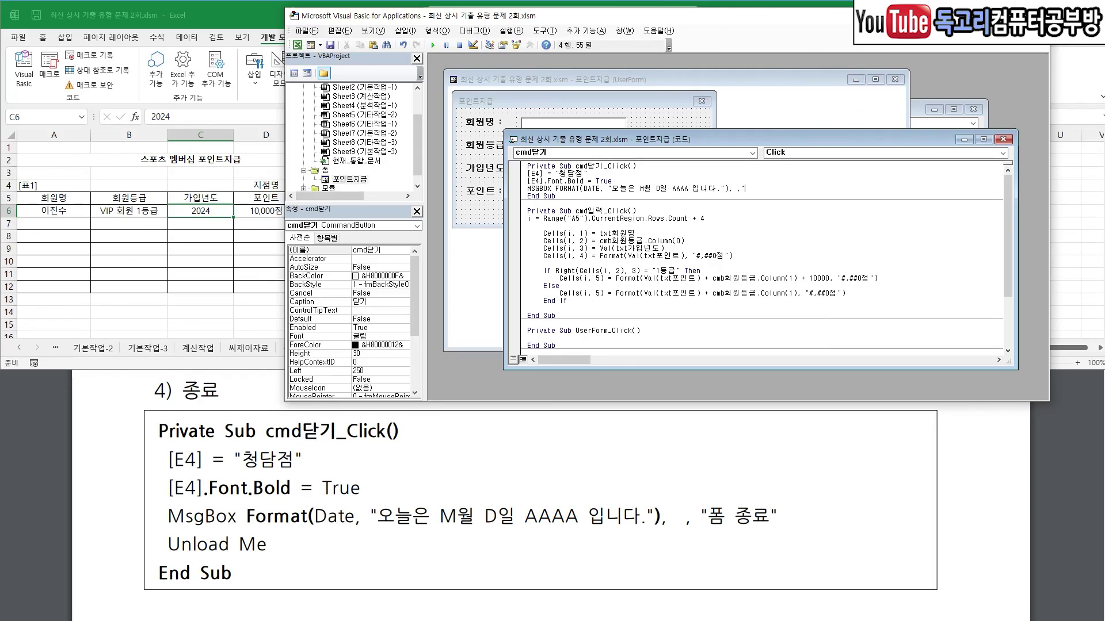
text(ㅍ)
text(폼 종료)
text(")
key(Return)
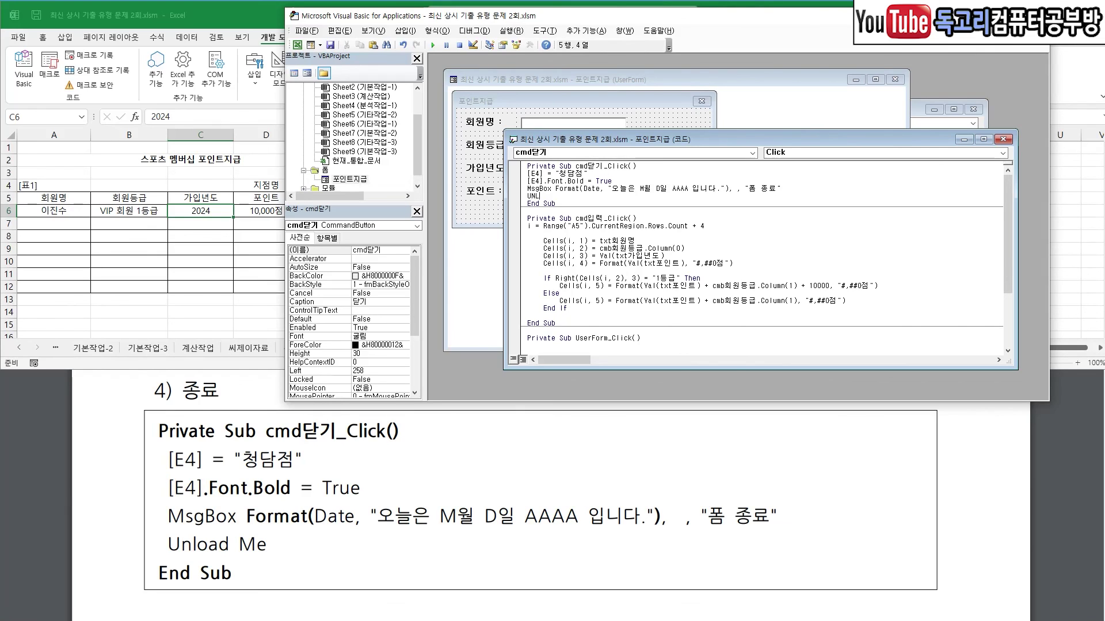
- Add the line Unload Me as the final statement of the cmd닫기_Click procedure
text(UNLOAD ME)
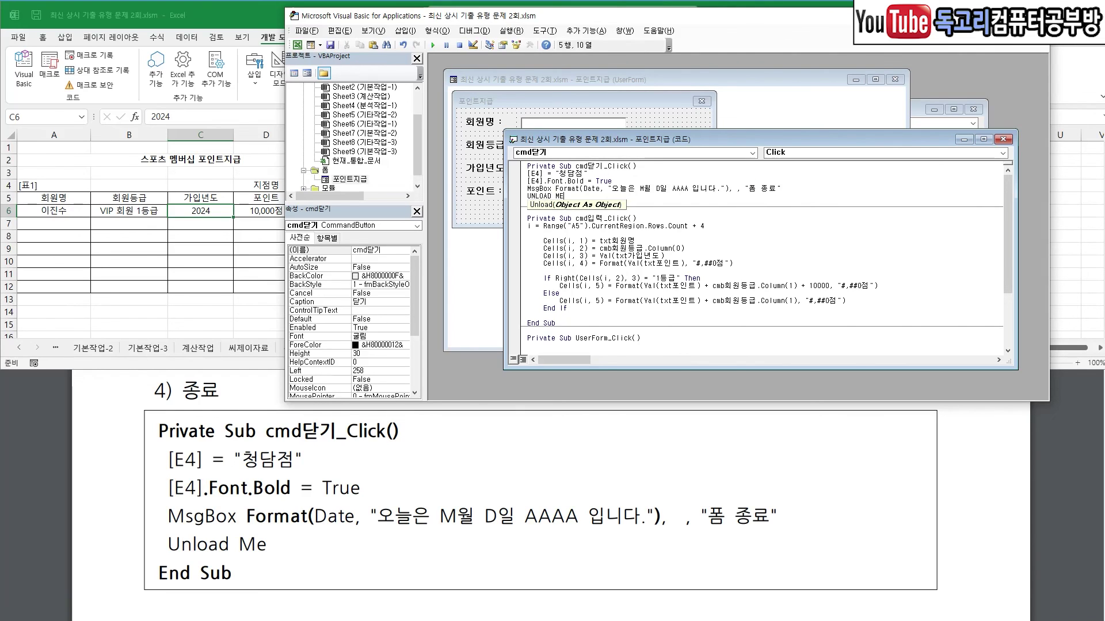
key(Return)
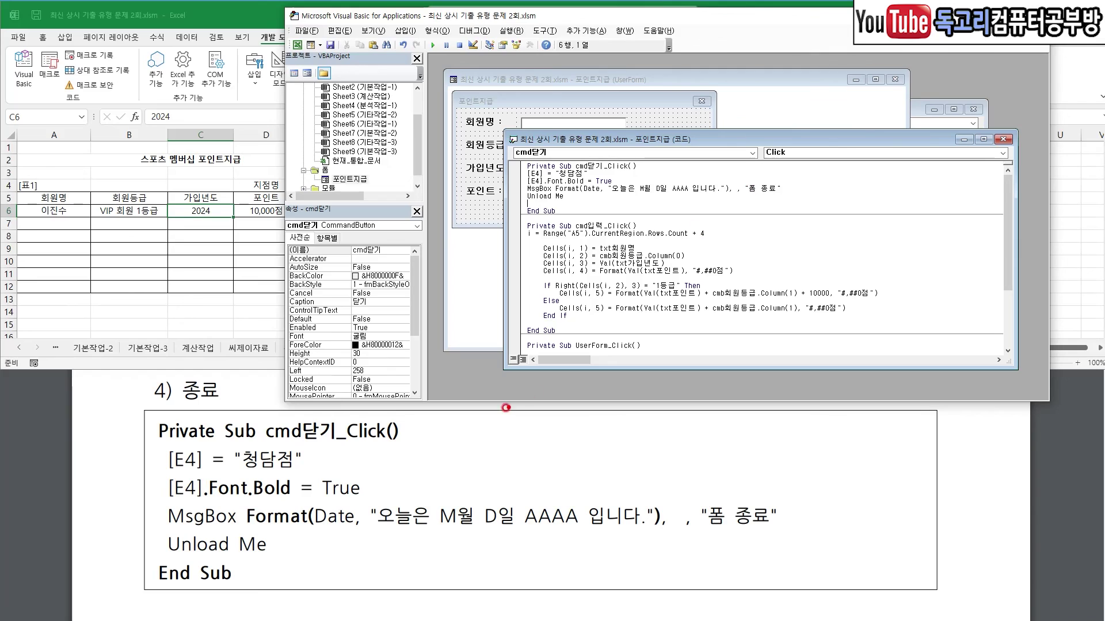
mouse_move(149, 551)
mouse_down()
mouse_move(181, 569)
mouse_move(291, 560)
mouse_up()
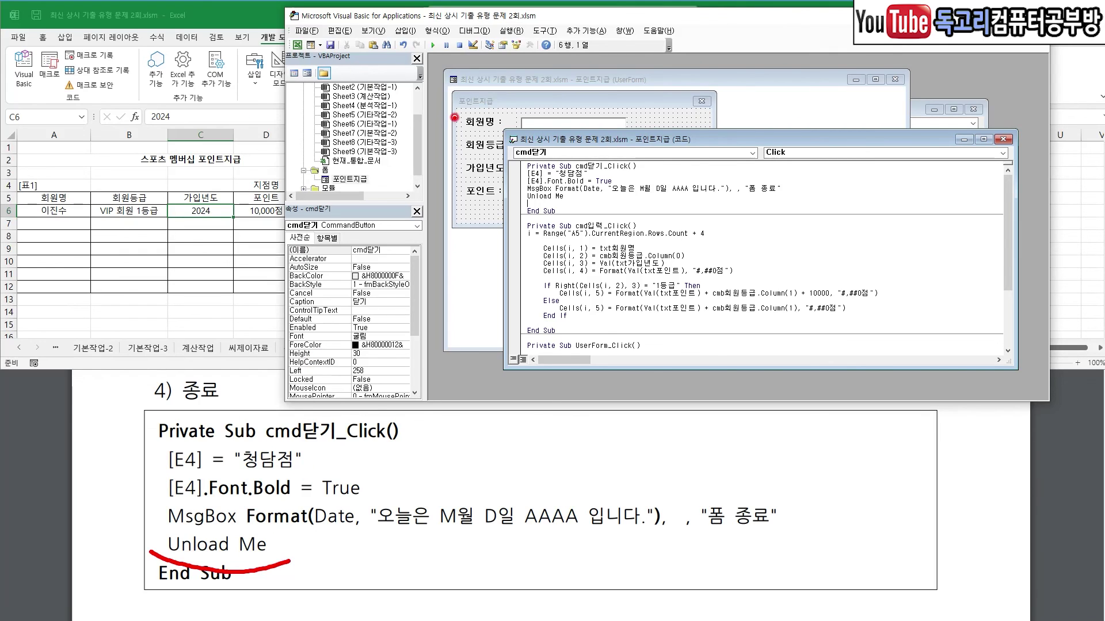
mouse_move(543, 156)
mouse_down()
mouse_move(525, 184)
mouse_move(529, 245)
mouse_up()
mouse_move(352, 31)
mouse_down()
mouse_move(271, 73)
mouse_move(343, 47)
mouse_move(325, 74)
mouse_move(309, 33)
mouse_move(306, 62)
mouse_up()
key(e)
key(Escape)
- Return to the Excel sheet, open the 포인트지급 form and test its 닫기 button, accepting the 폼 종료 message
click(297, 45)
click(433, 172)
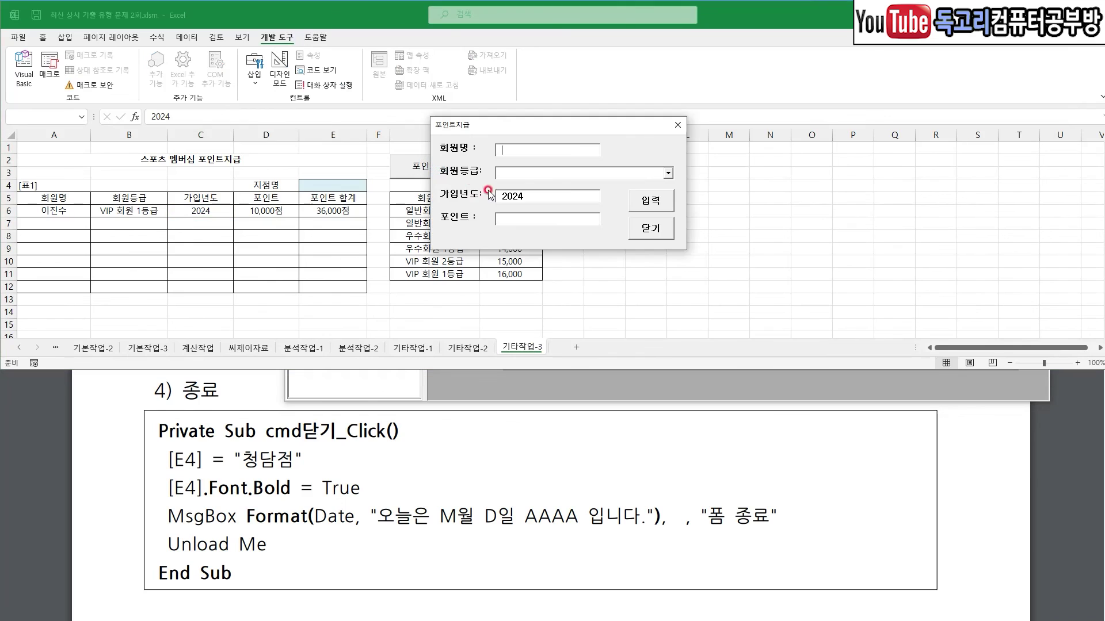
click(648, 233)
mouse_move(624, 348)
mouse_down()
mouse_move(477, 349)
mouse_move(600, 262)
mouse_move(627, 314)
mouse_up()
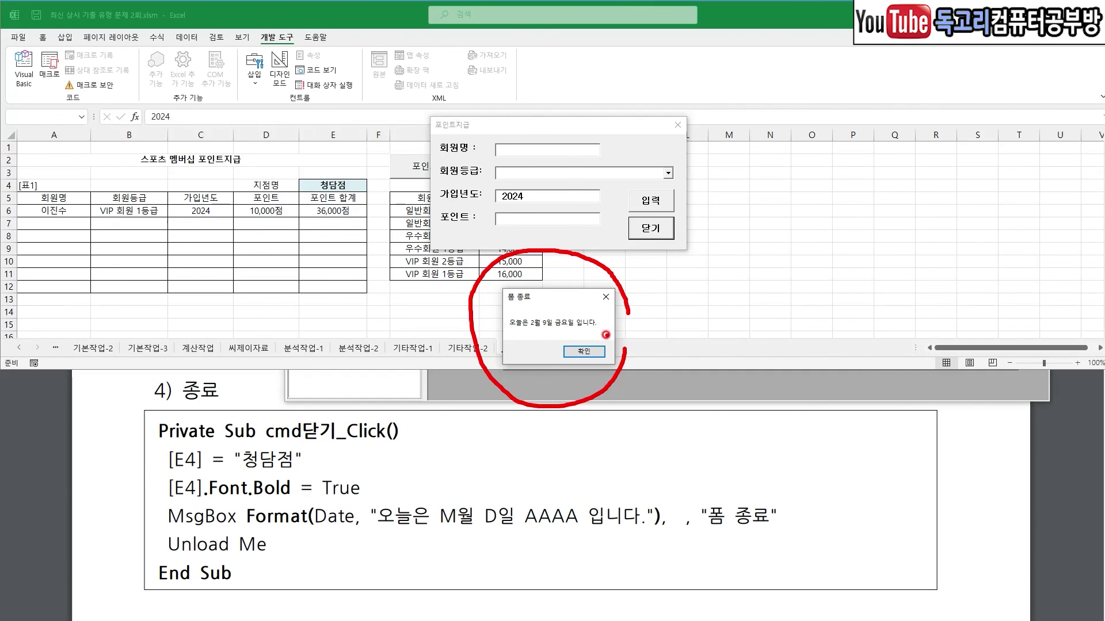
drag(596, 337, 599, 353)
click(598, 352)
click(590, 287)
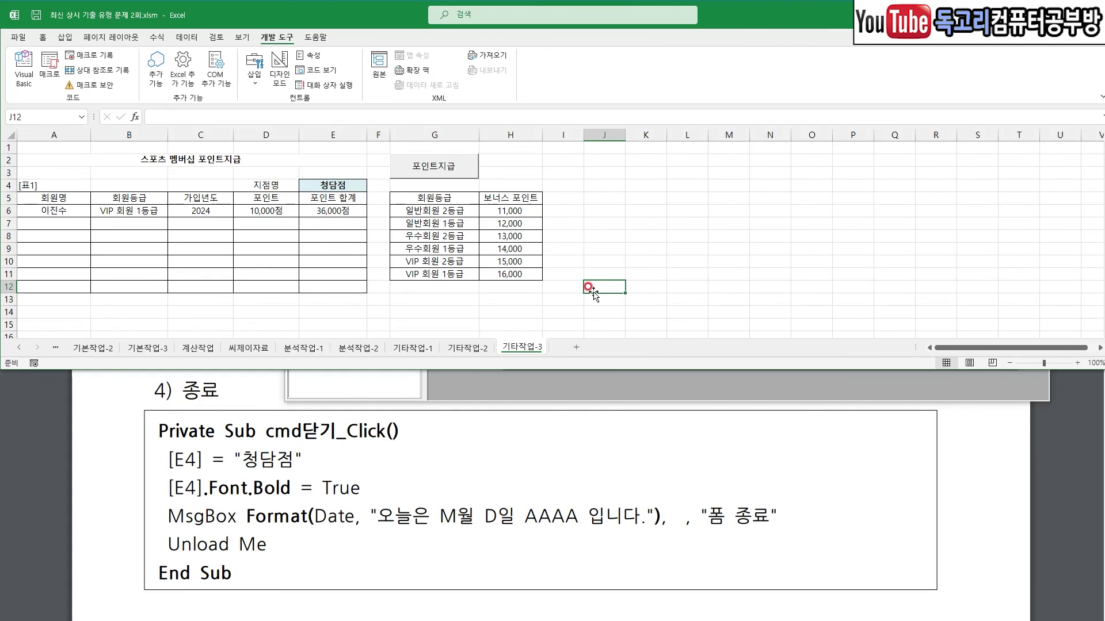